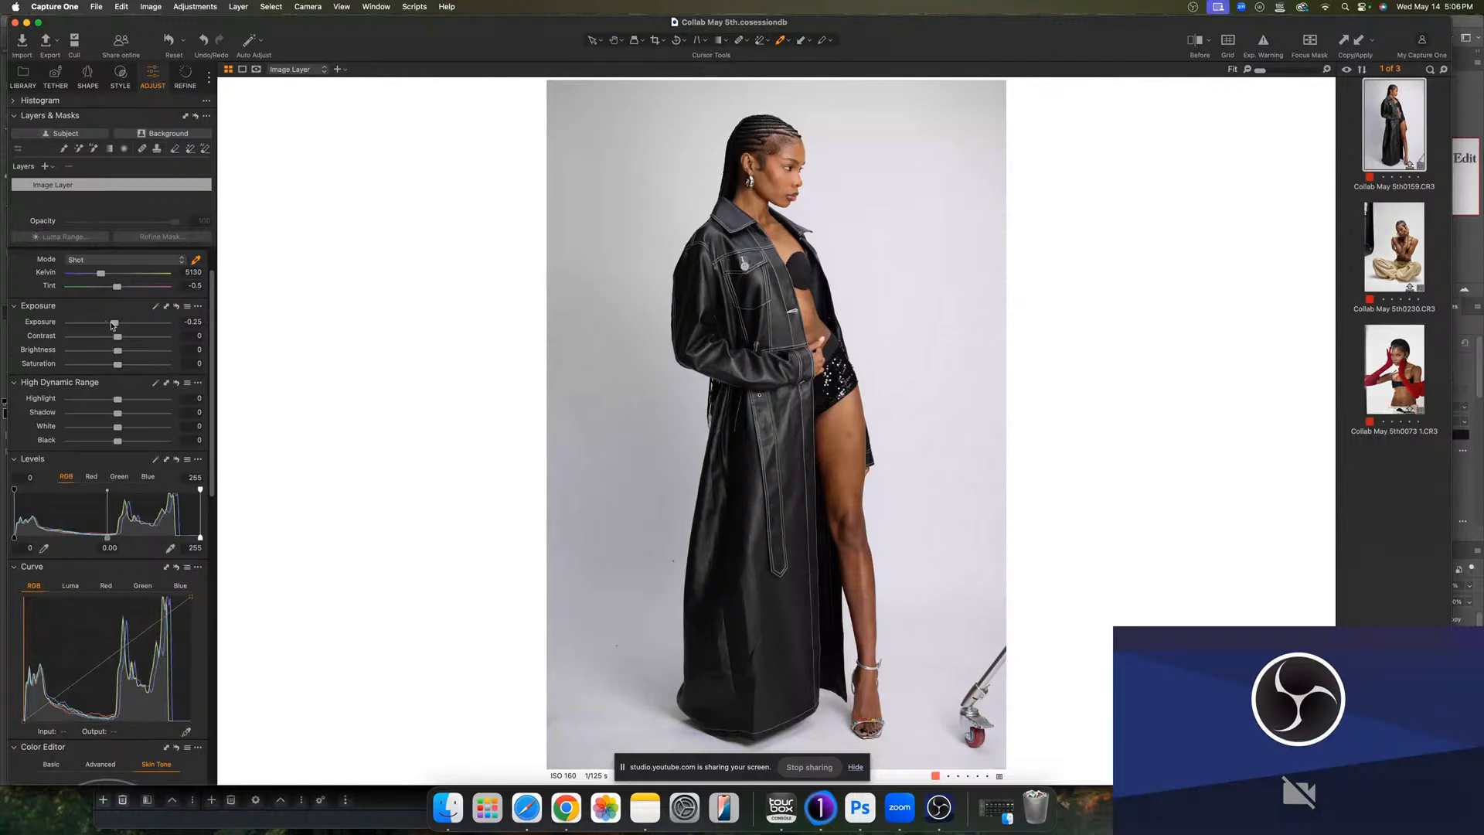
- Set the image layer's exposure to -0.15, contrast to 1 and brightness to -2
drag(112, 323, 114, 323)
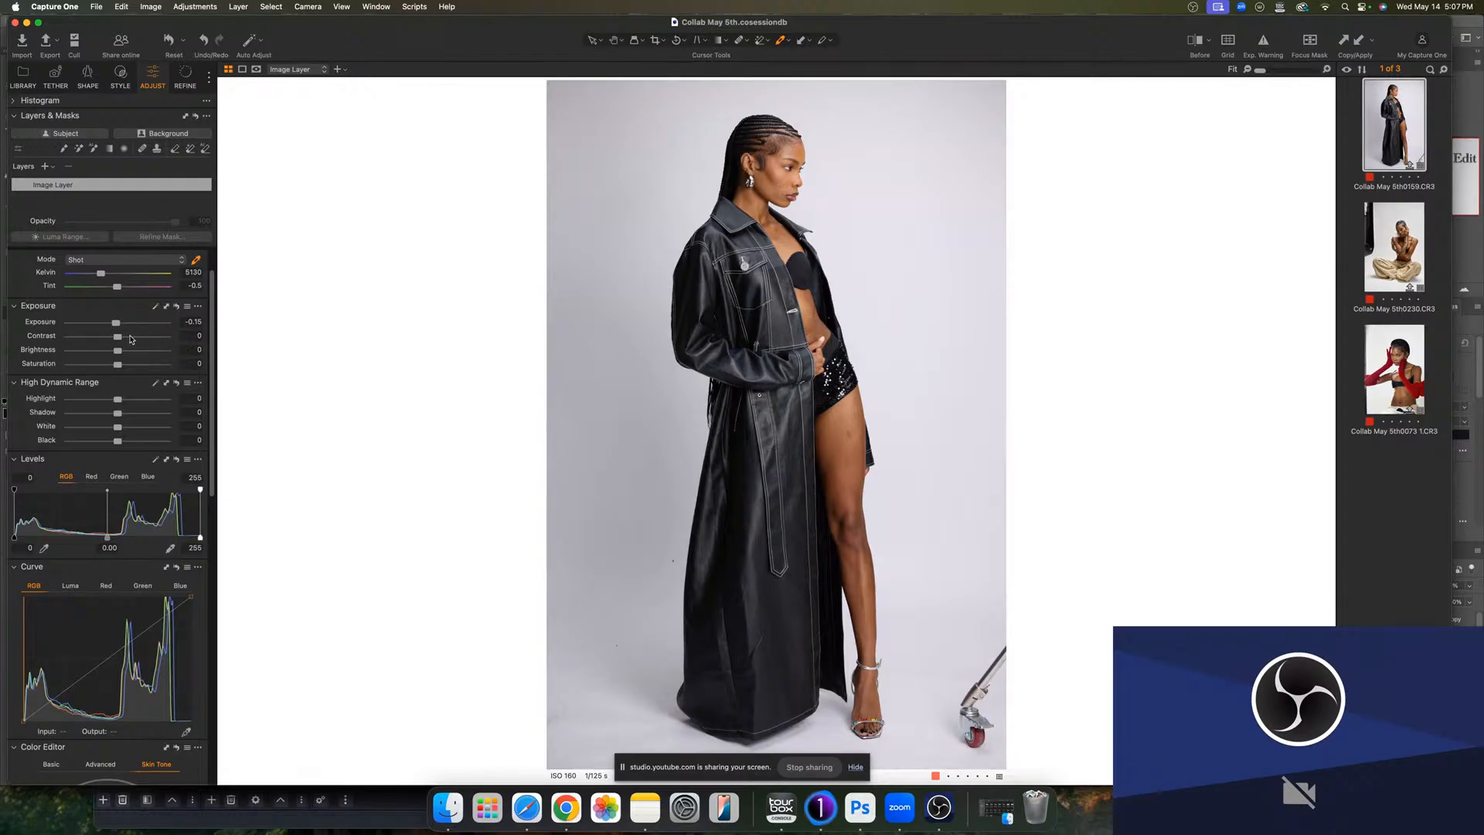
drag(117, 339, 119, 340)
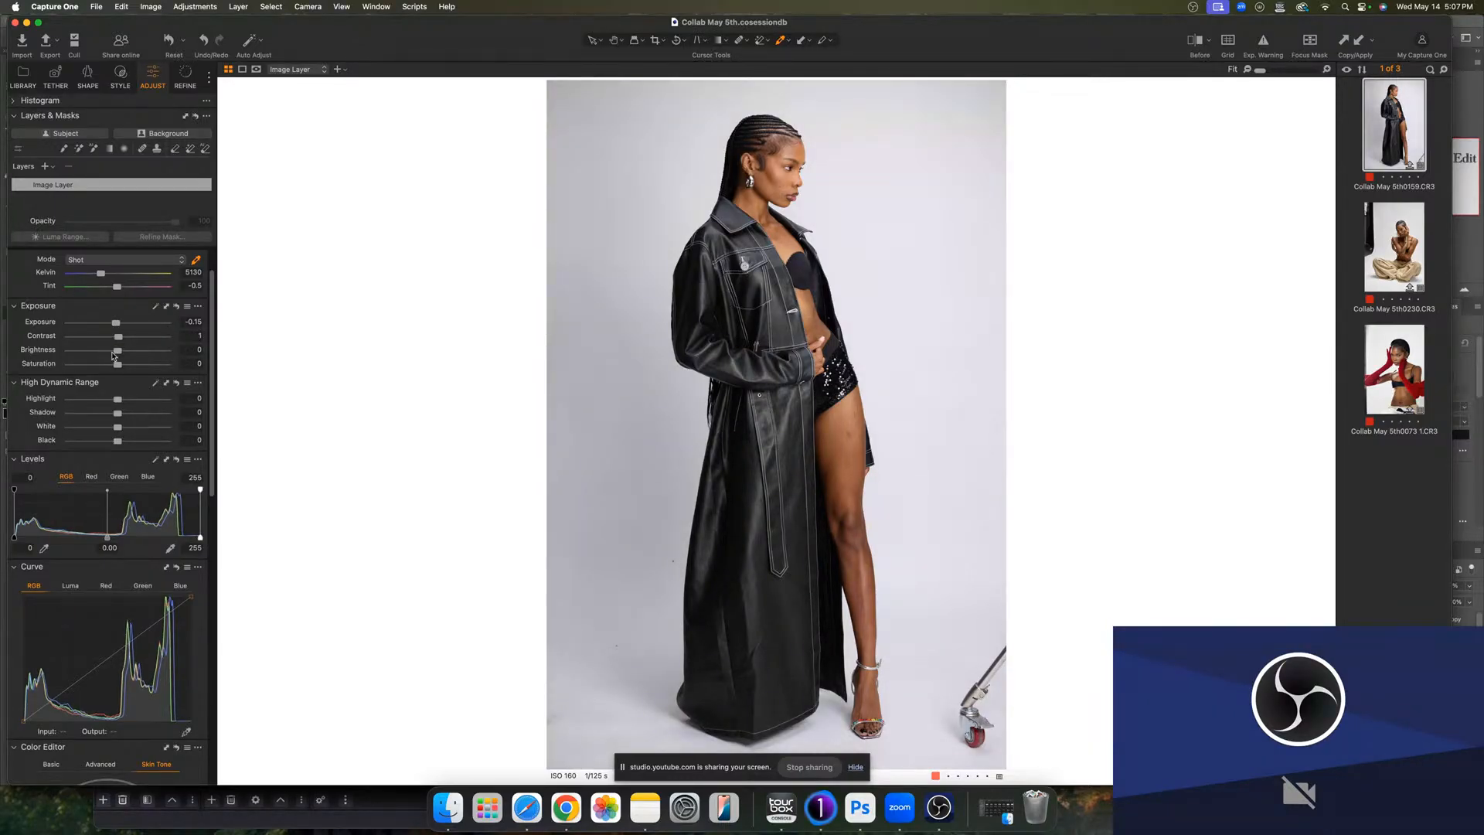
drag(119, 353, 116, 354)
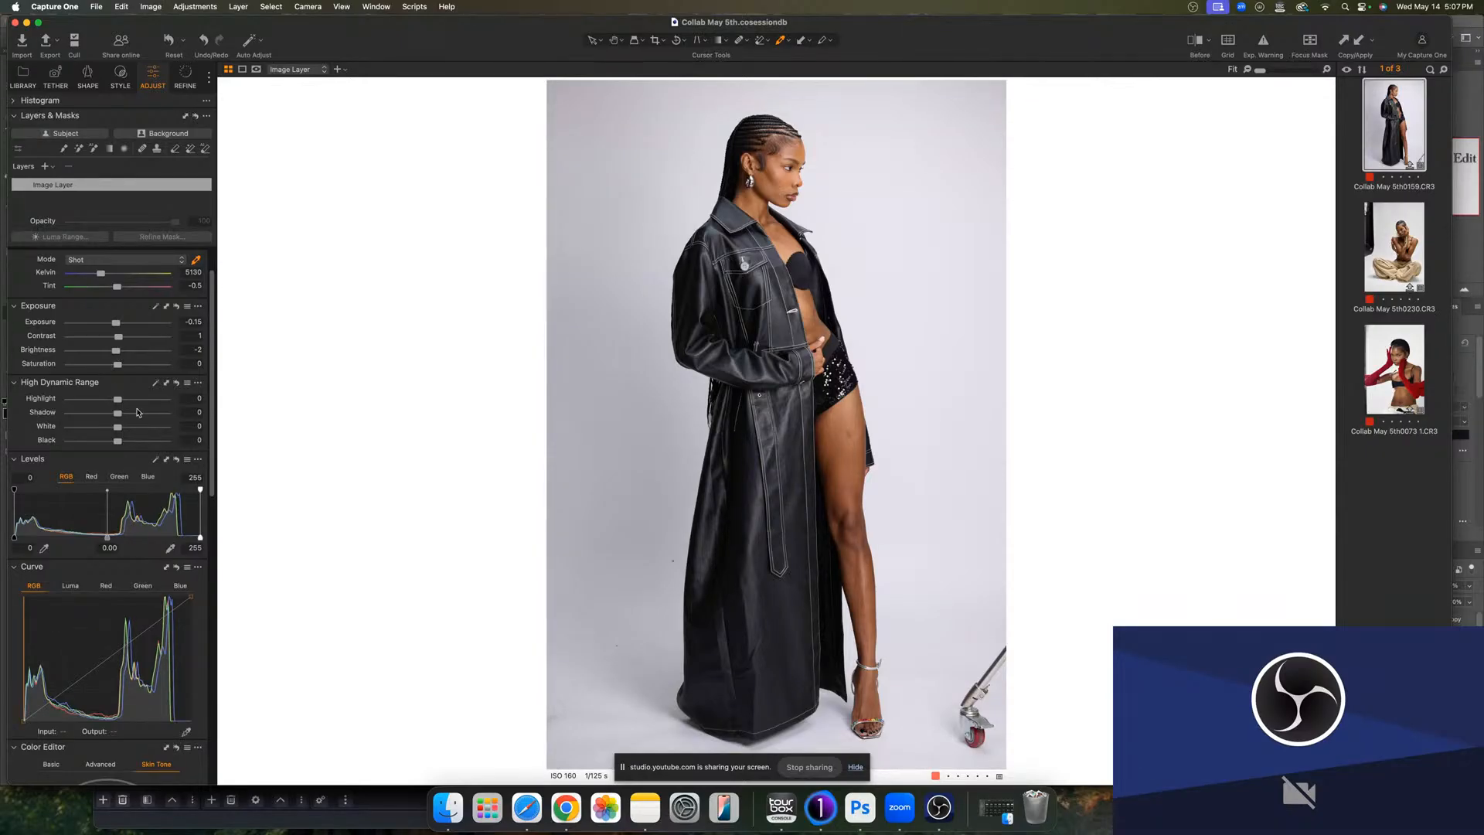
- Set highlight to -11 and white to 7, then set the levels black and white points to 2 and 251
drag(119, 401, 112, 402)
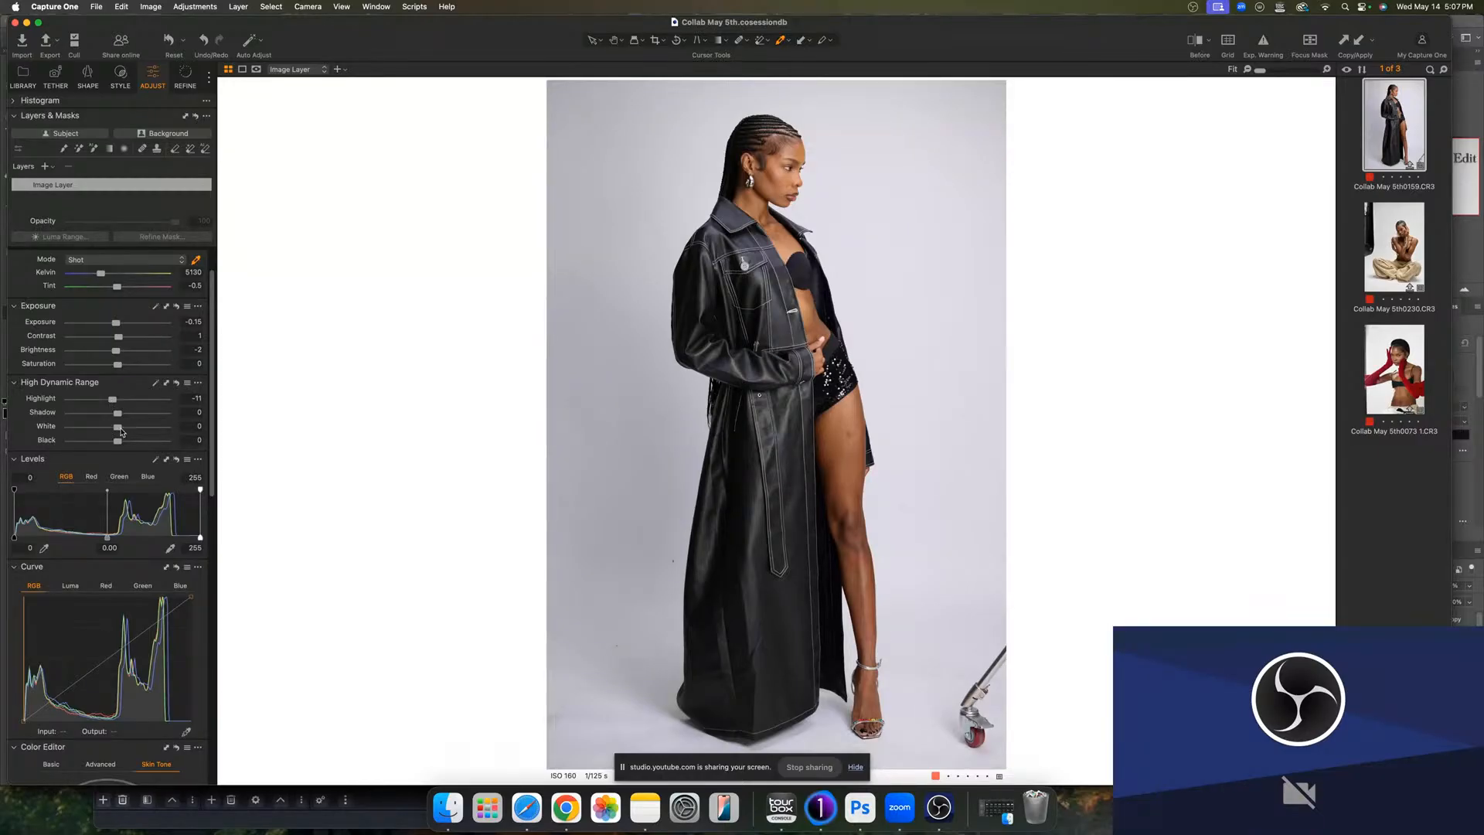
drag(118, 429, 123, 431)
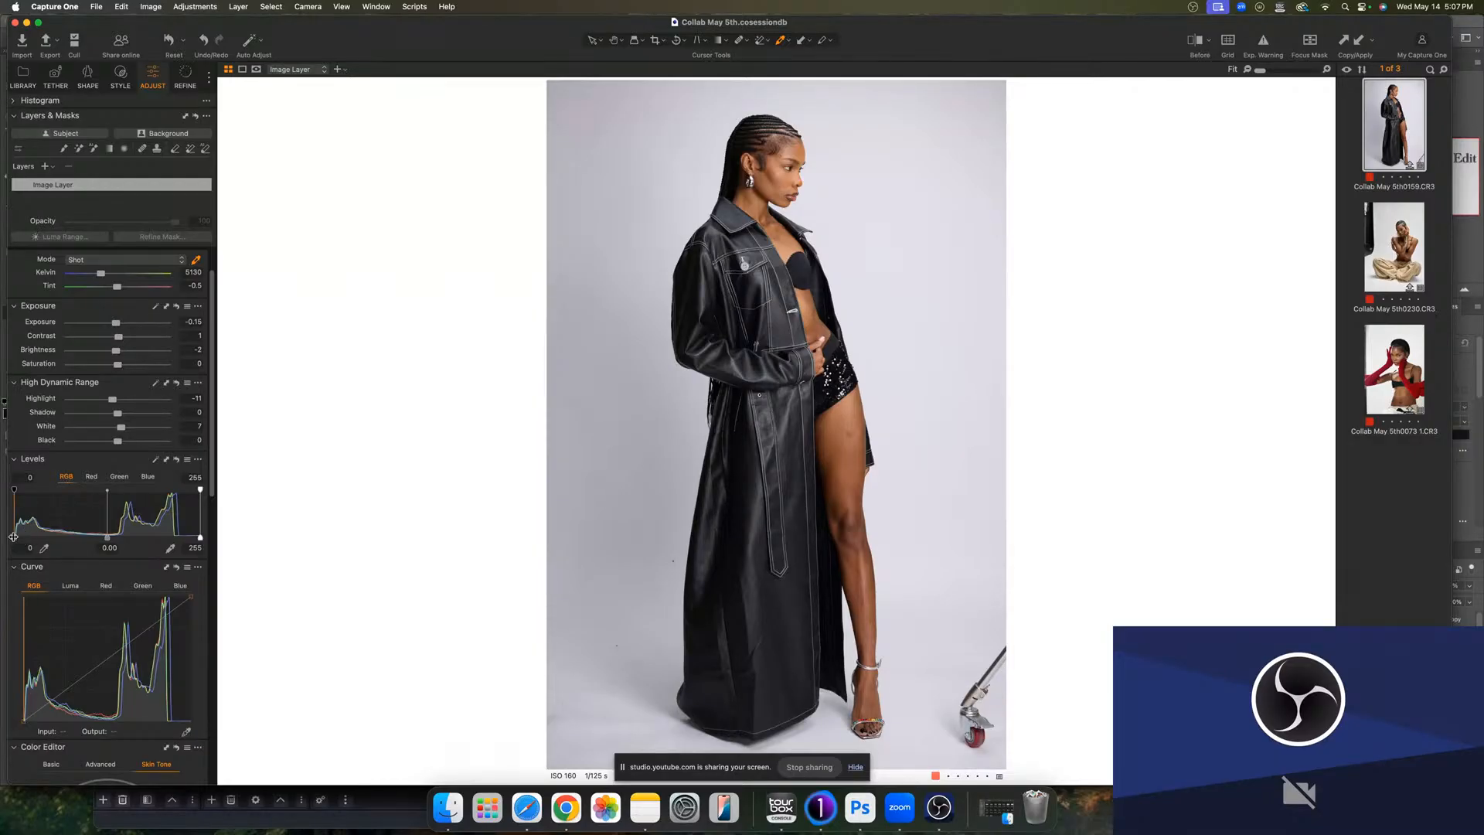
drag(13, 537, 16, 537)
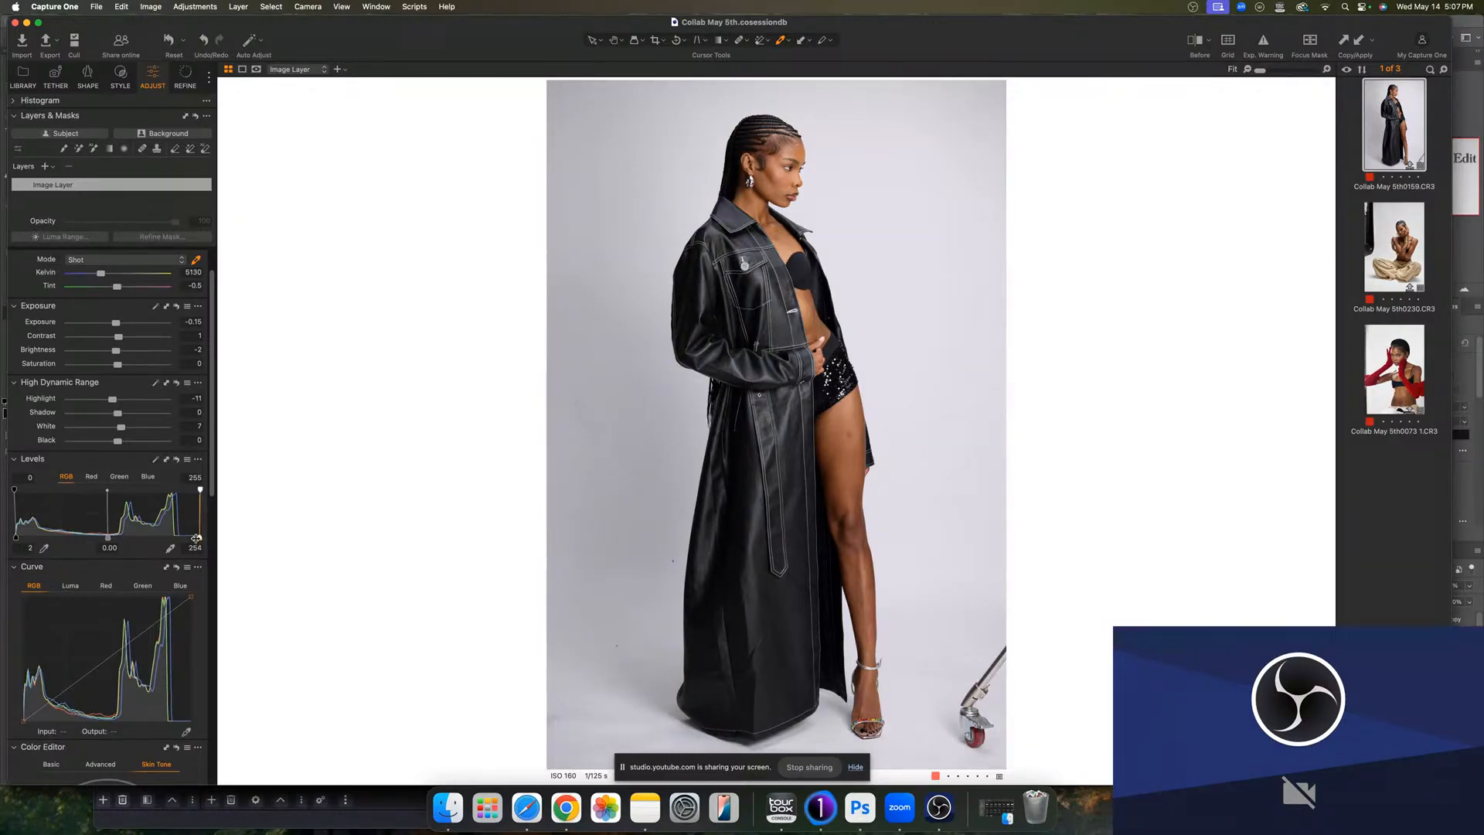
drag(198, 537, 194, 538)
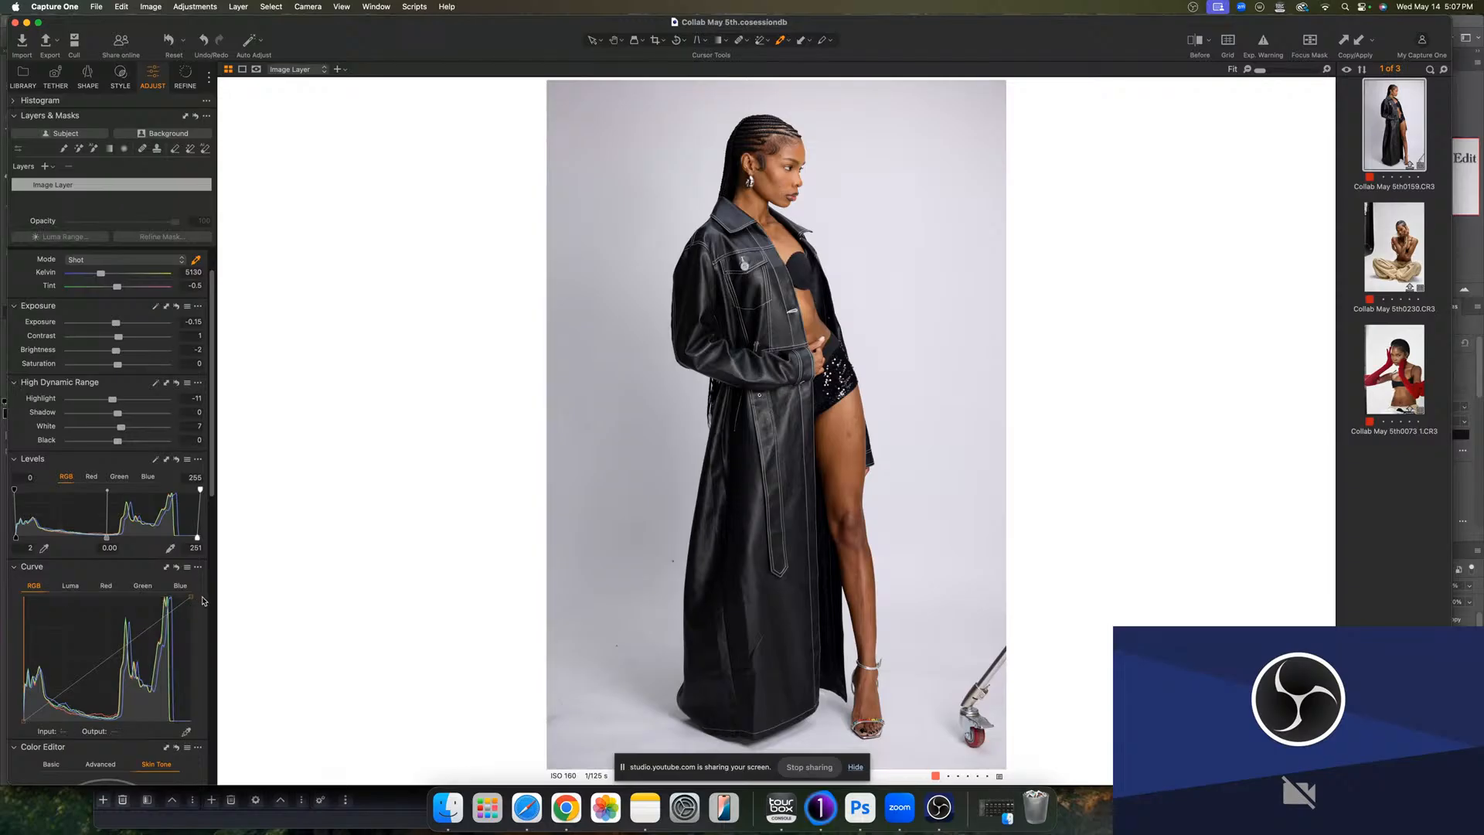
- Pick the white balance from the grey background and fine-tune the Kelvin to 5373
click(196, 261)
click(623, 341)
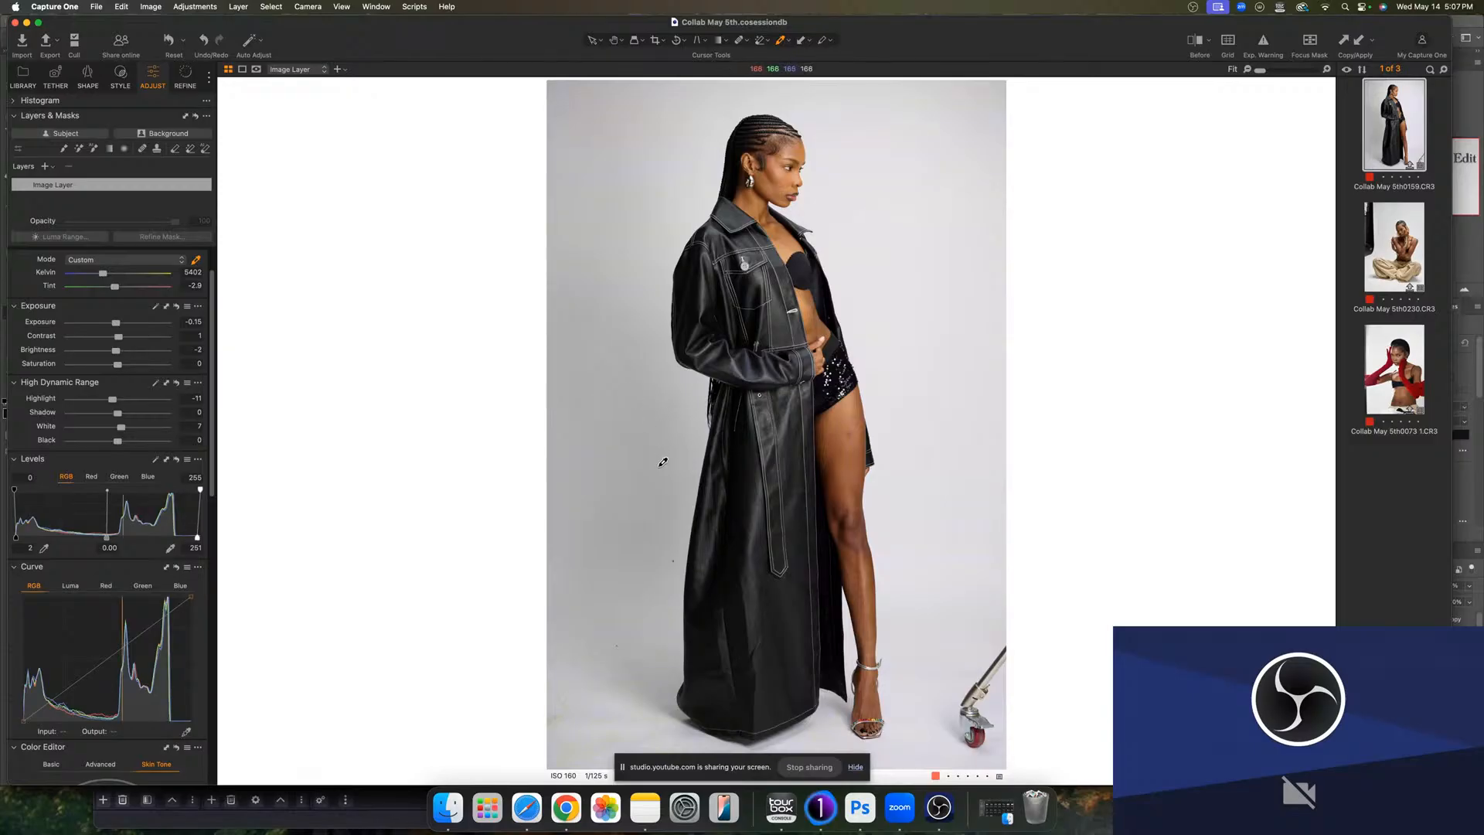
click(646, 426)
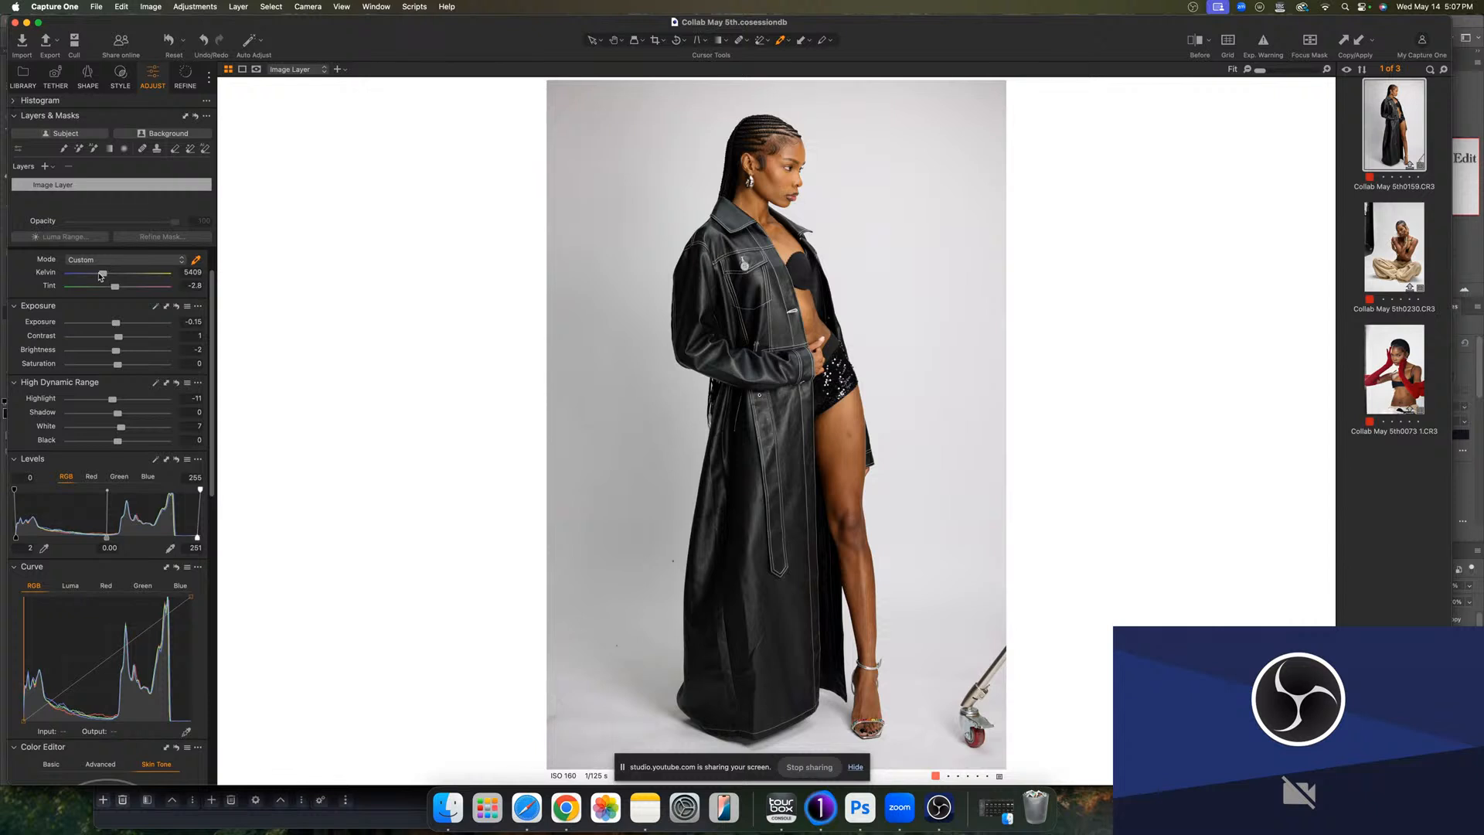
drag(103, 276, 101, 281)
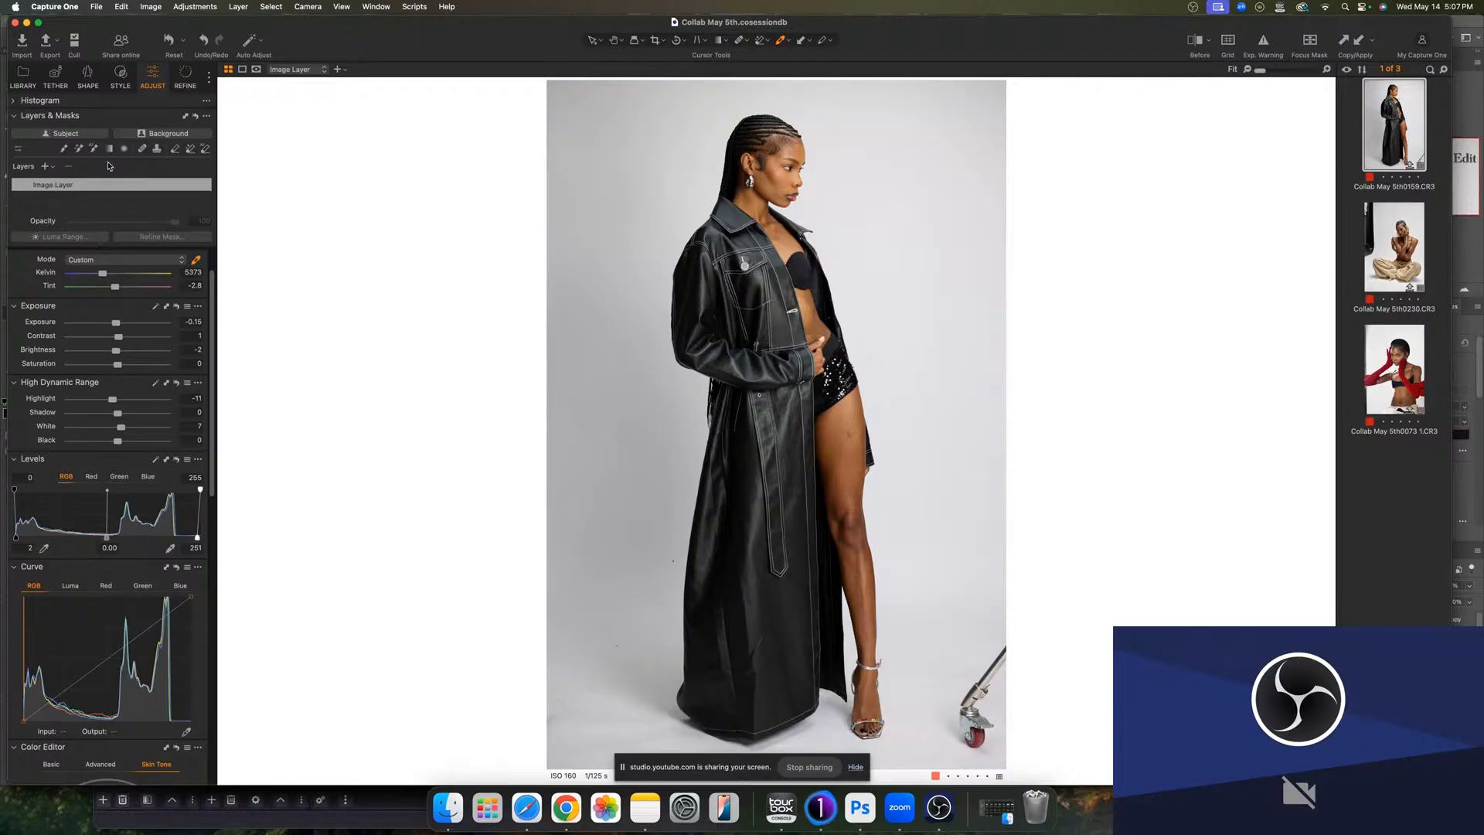
- Create a background mask layer and set its saturation to -100, exposure to 0.68 and levels white point to 250
click(169, 134)
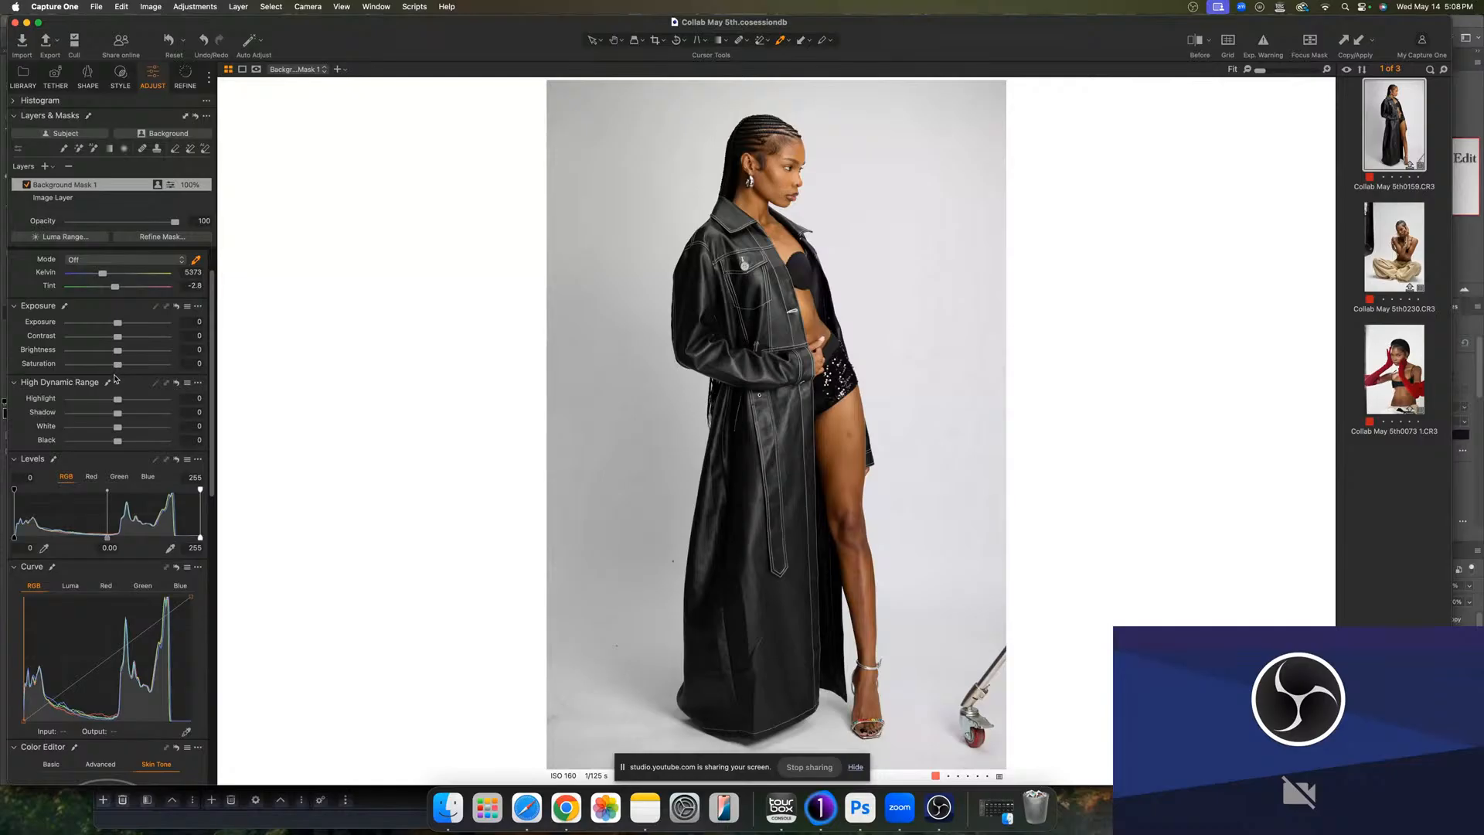
drag(118, 367, 56, 365)
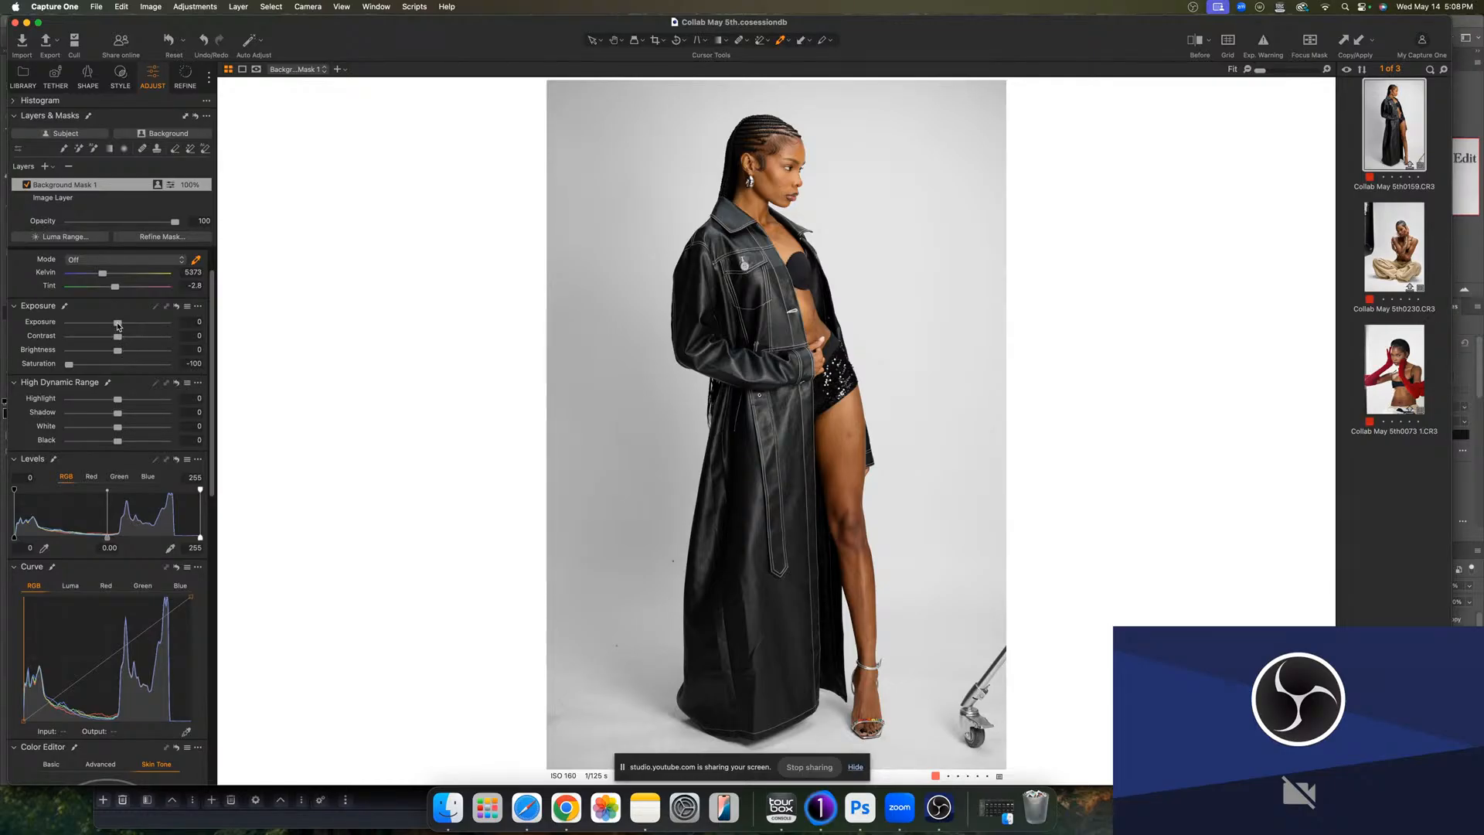
drag(116, 324, 124, 325)
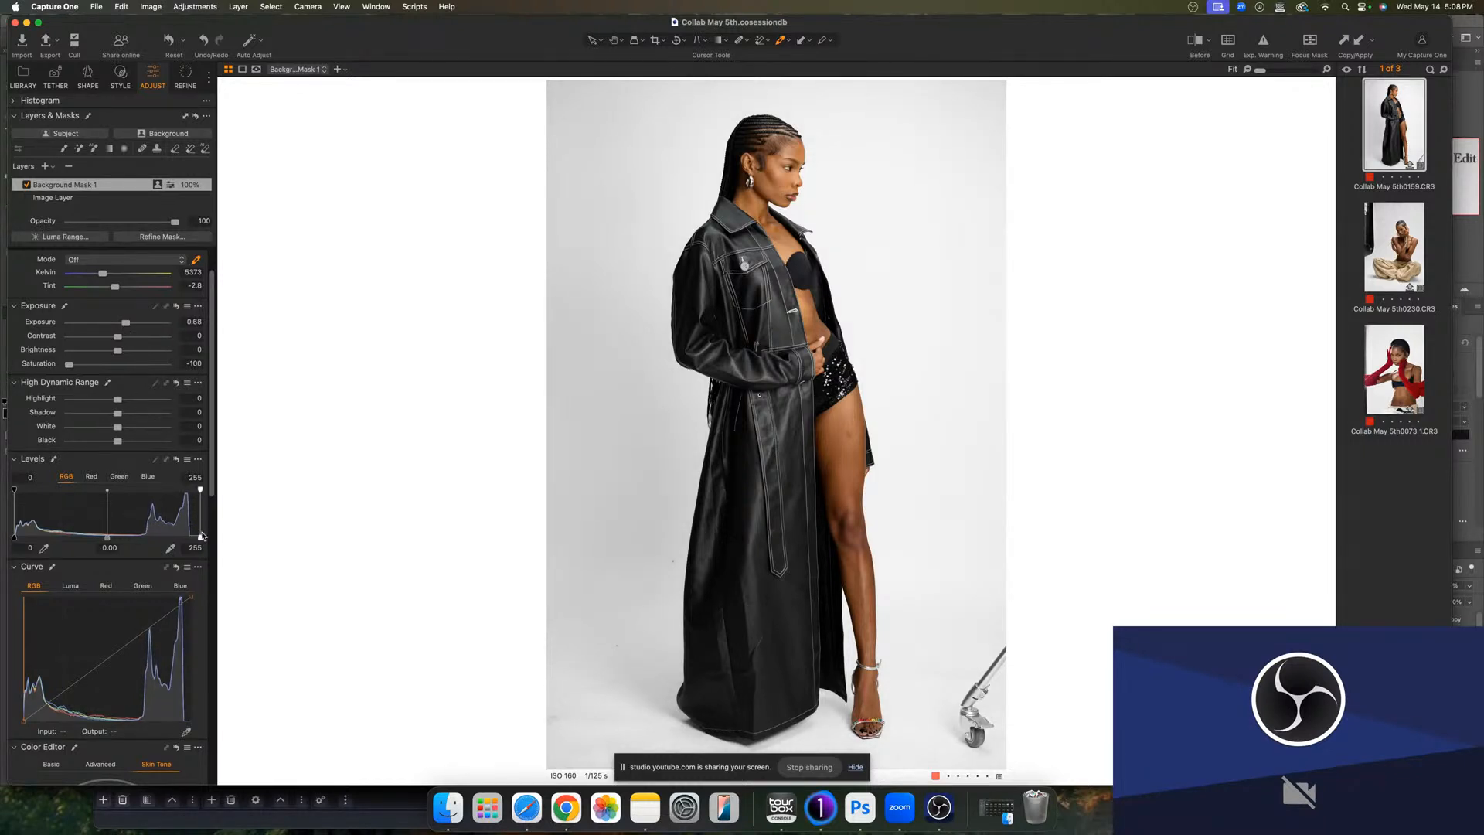
drag(200, 538, 197, 538)
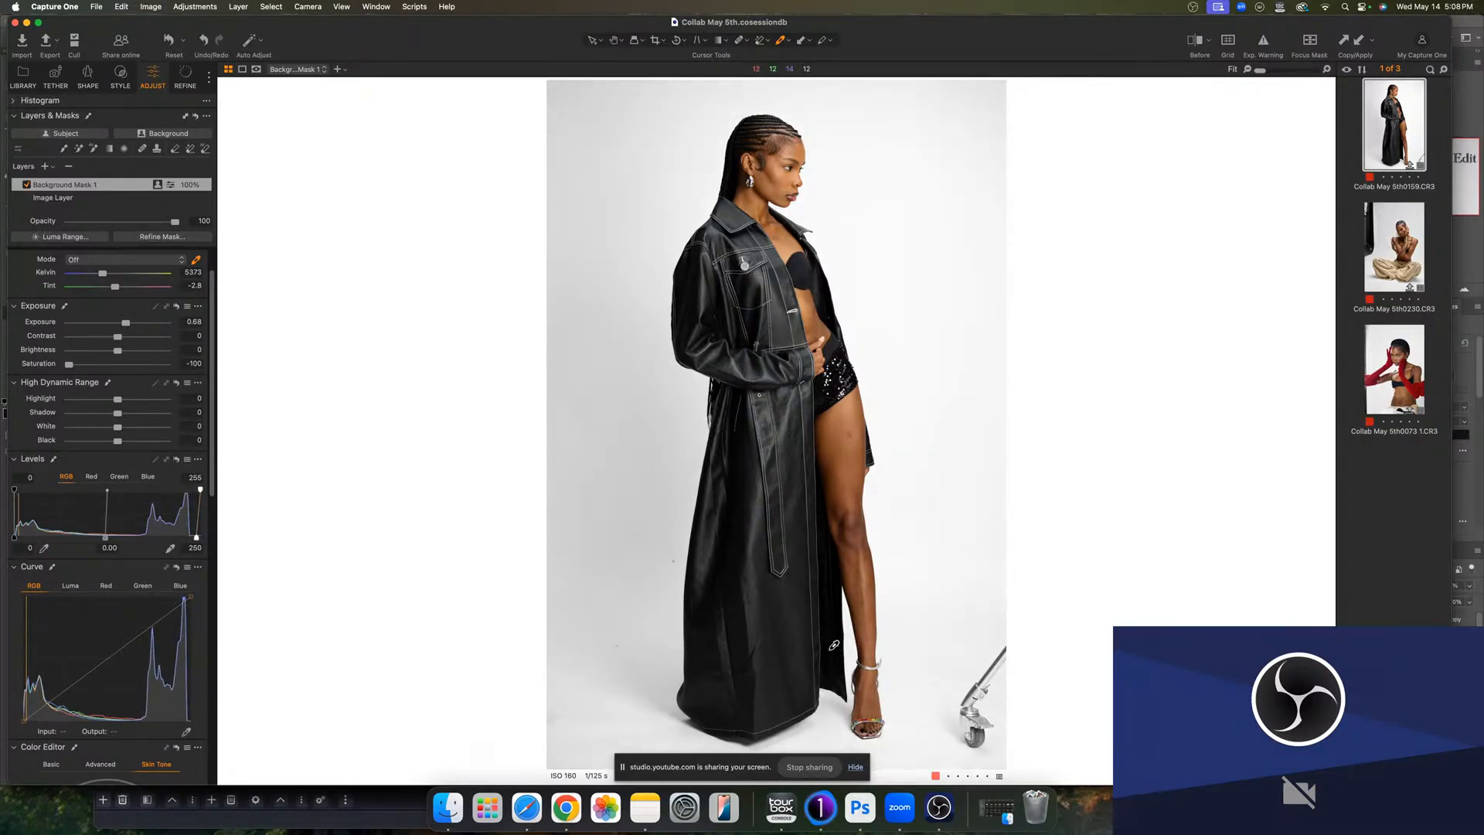
- Open the first image in Adobe Photoshop 2025 as a PSD edit variant
right_click(1384, 144)
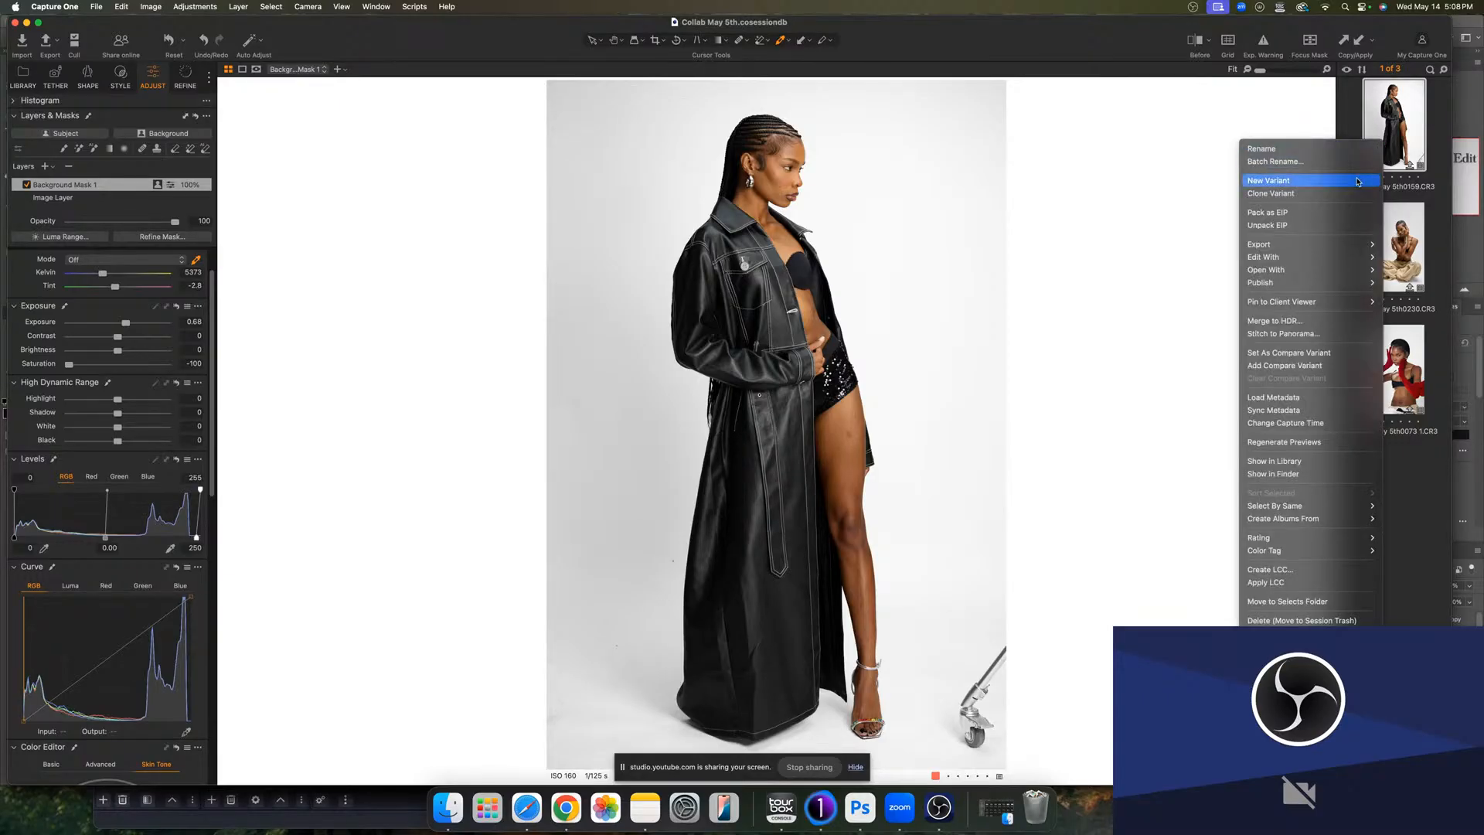
mouse_move(1305, 263)
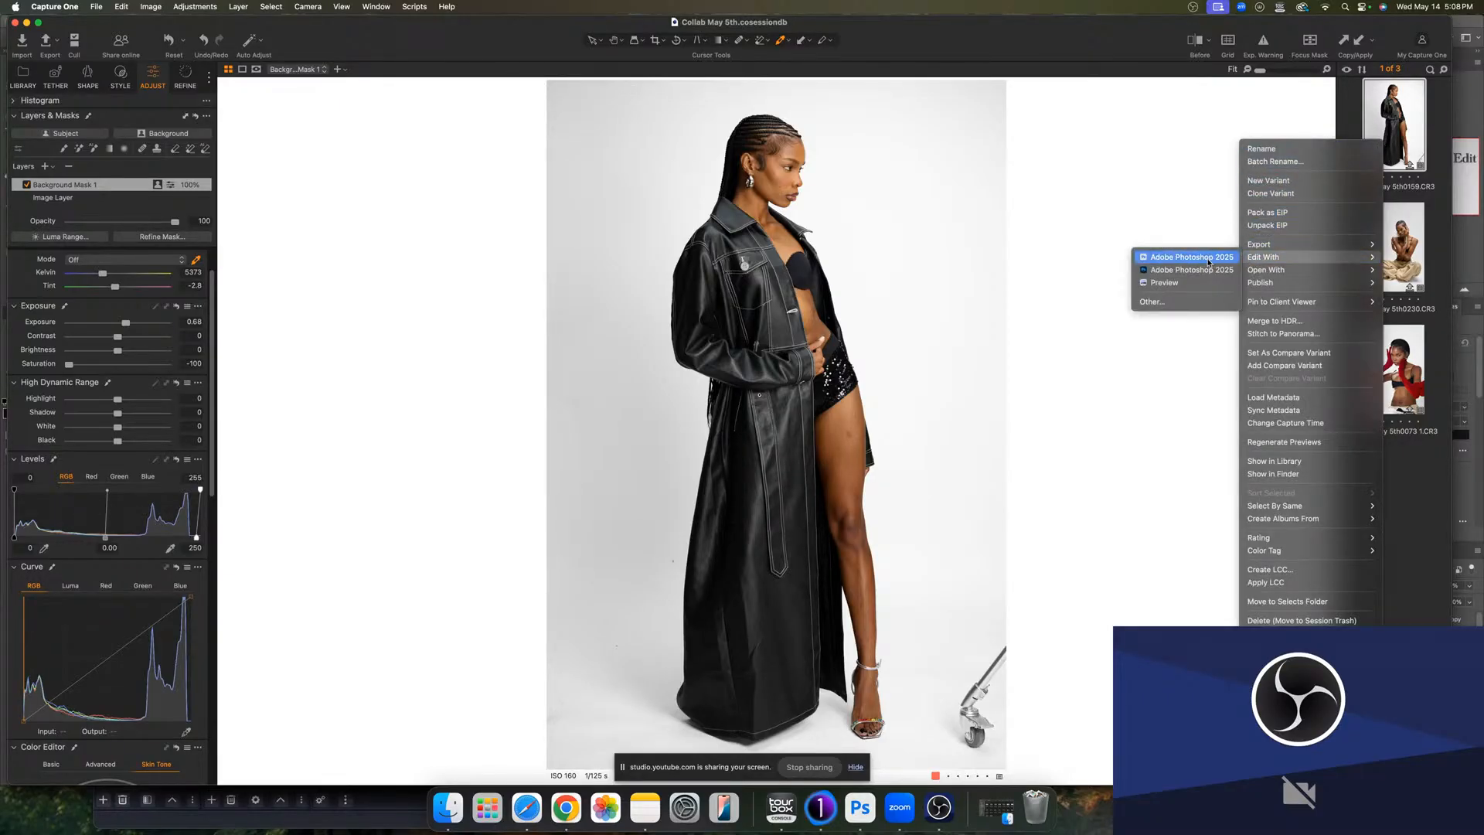
click(1204, 258)
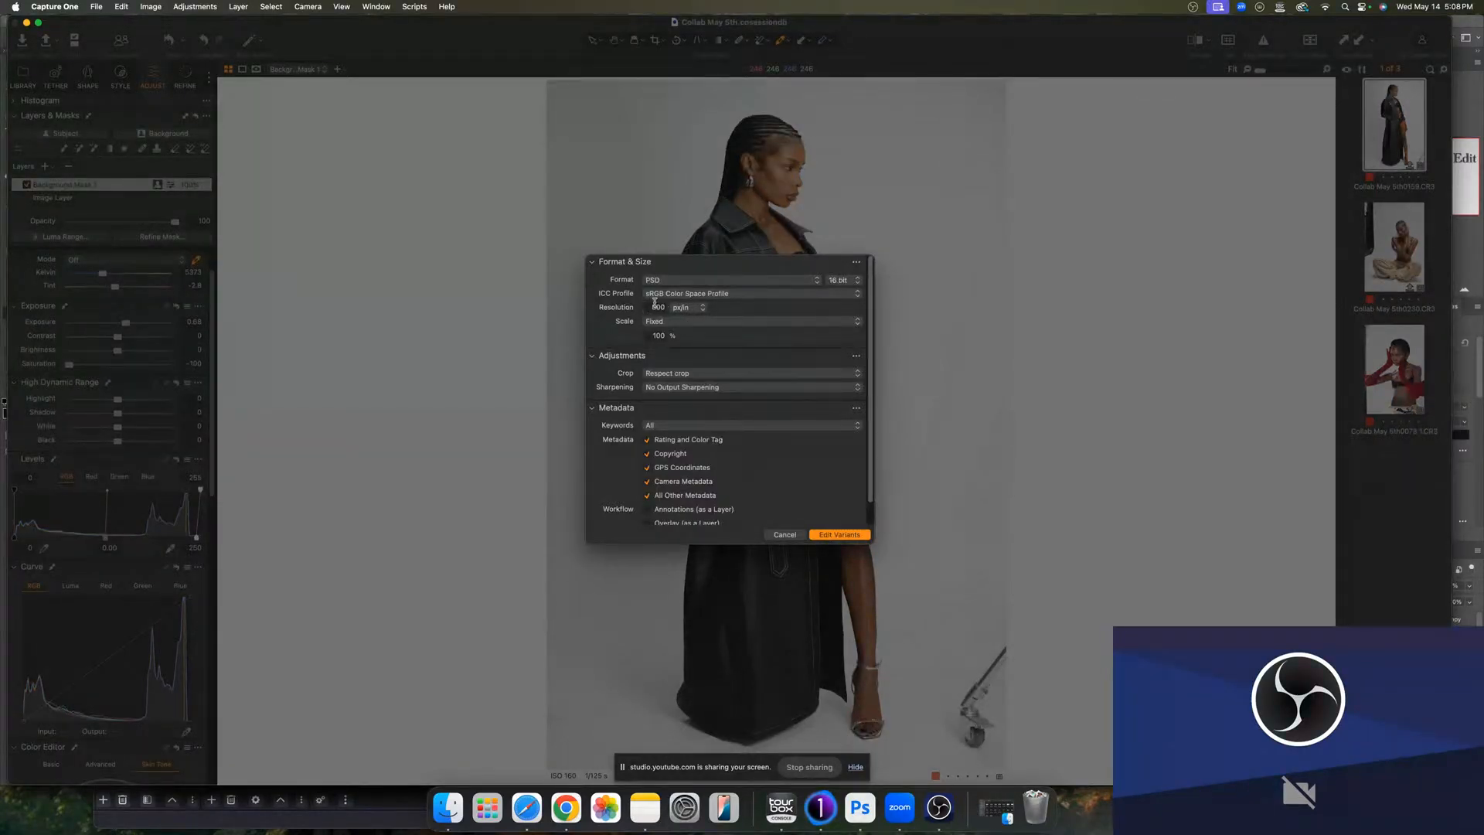
click(842, 538)
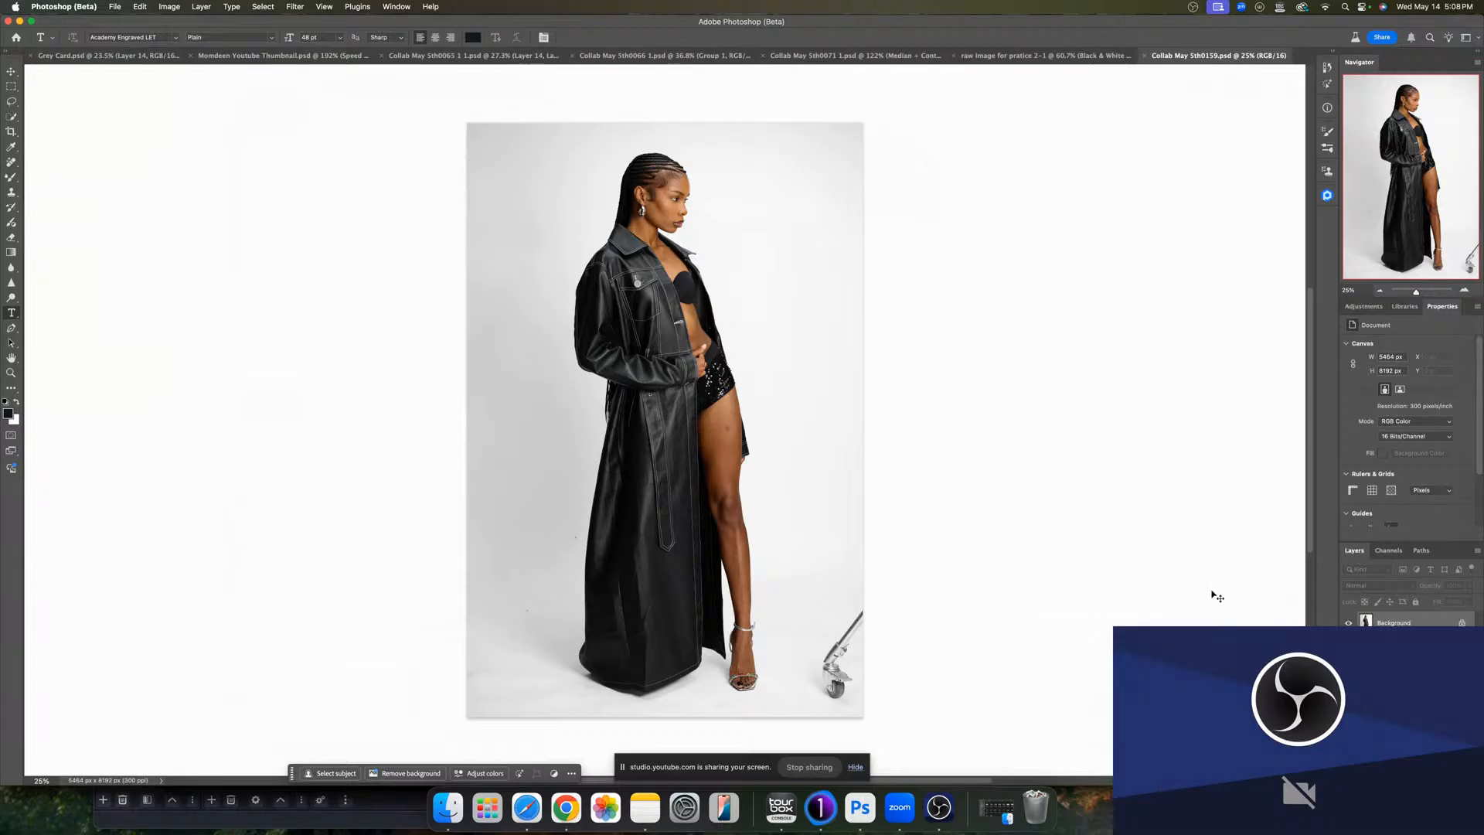
- Duplicate the layer and remove the light stand in the lower right corner with Generative Fill
key(super+j)
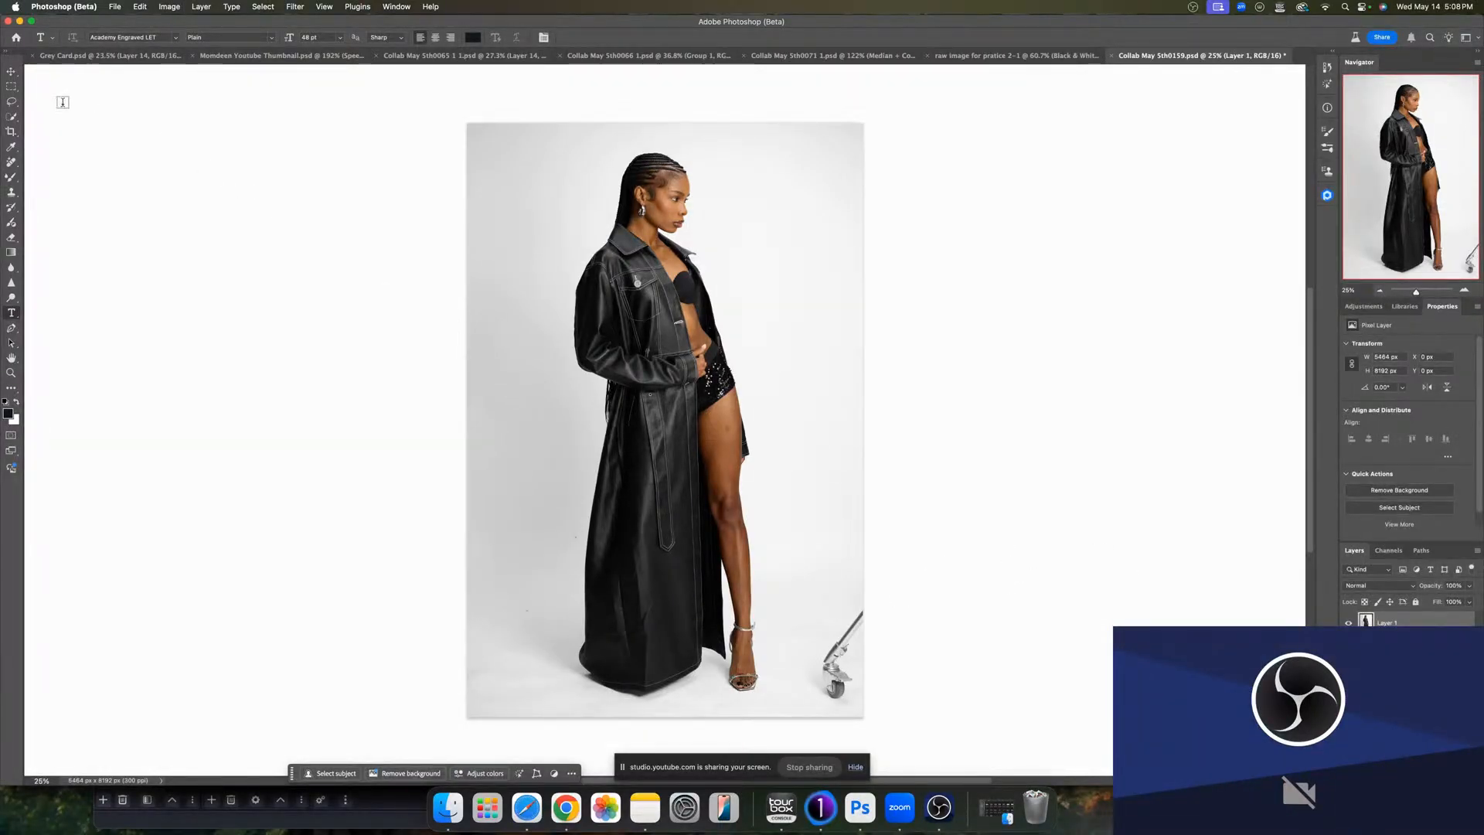
click(10, 104)
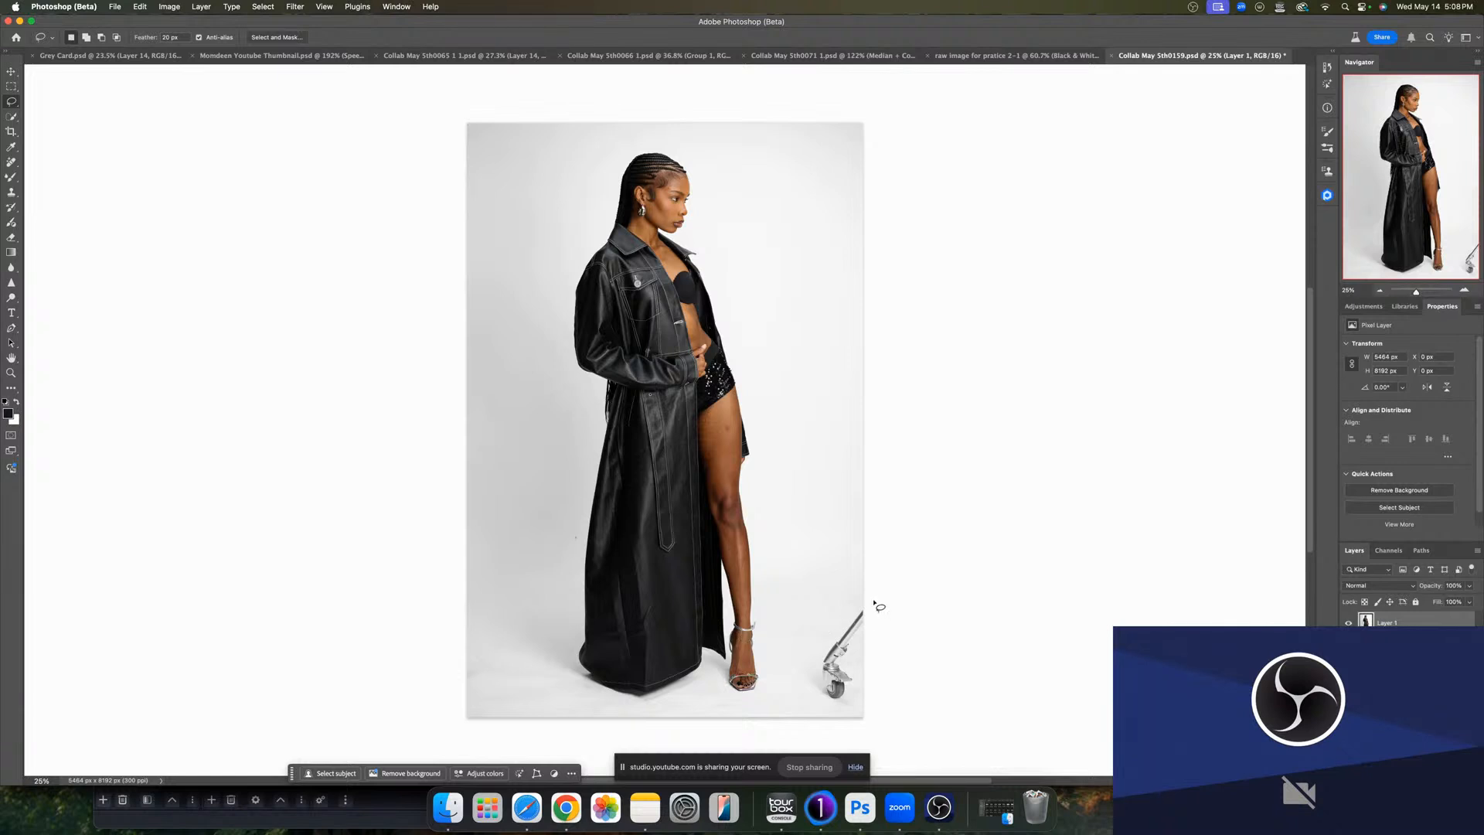
mouse_move(849, 610)
mouse_down()
mouse_move(813, 682)
mouse_move(850, 723)
mouse_move(874, 708)
mouse_move(895, 607)
mouse_up()
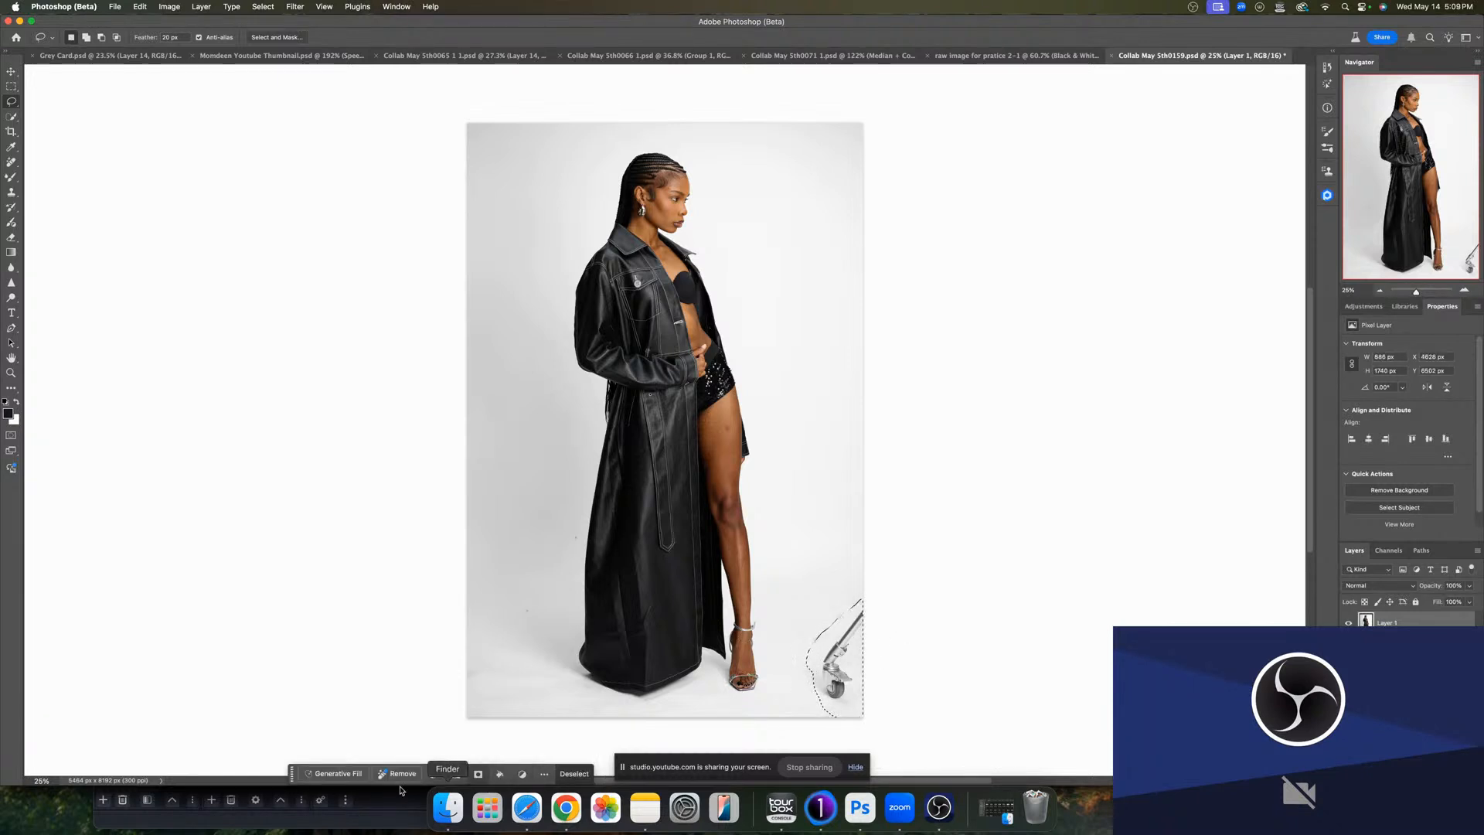
click(330, 775)
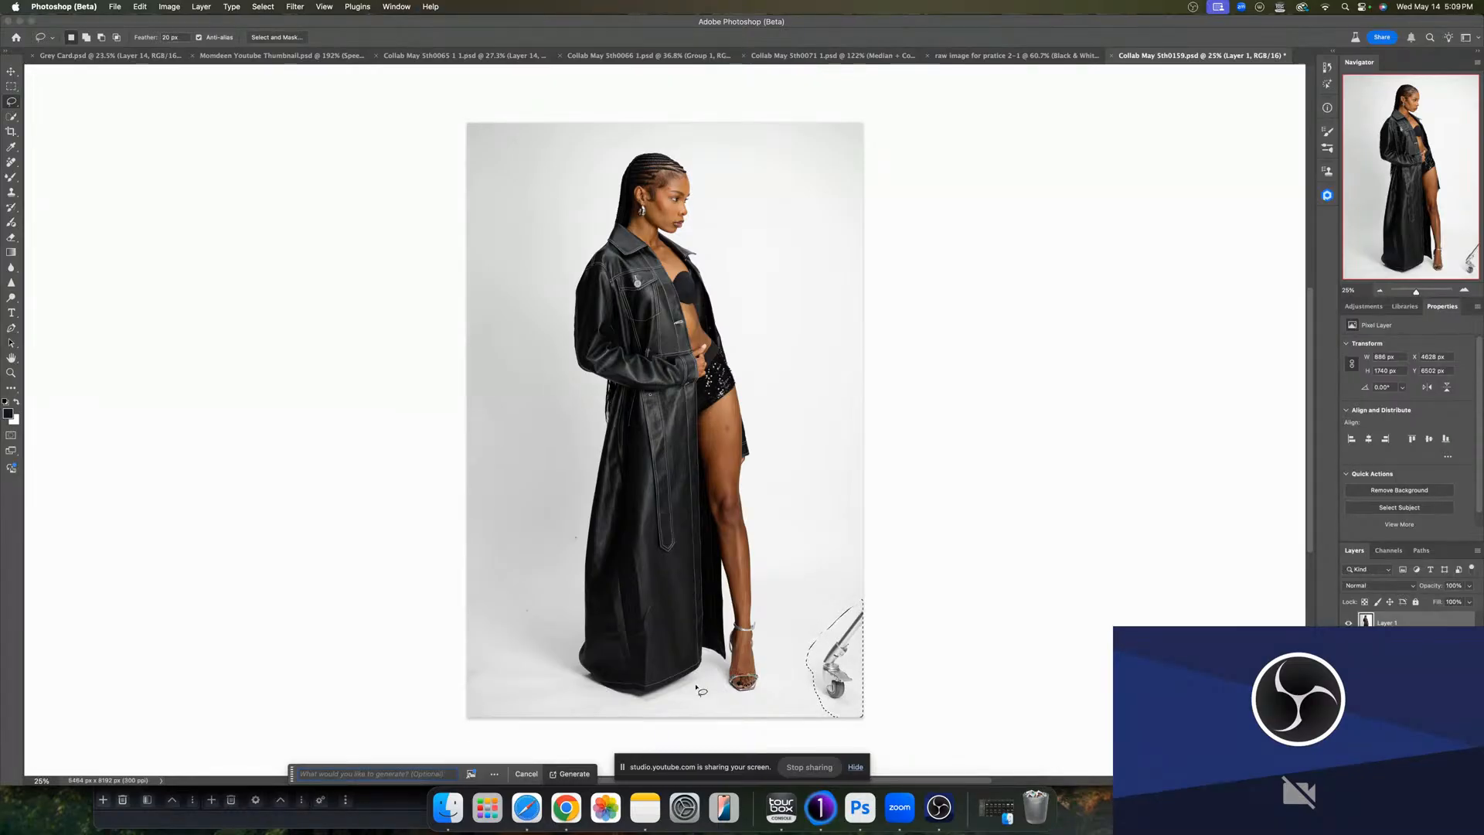
click(550, 774)
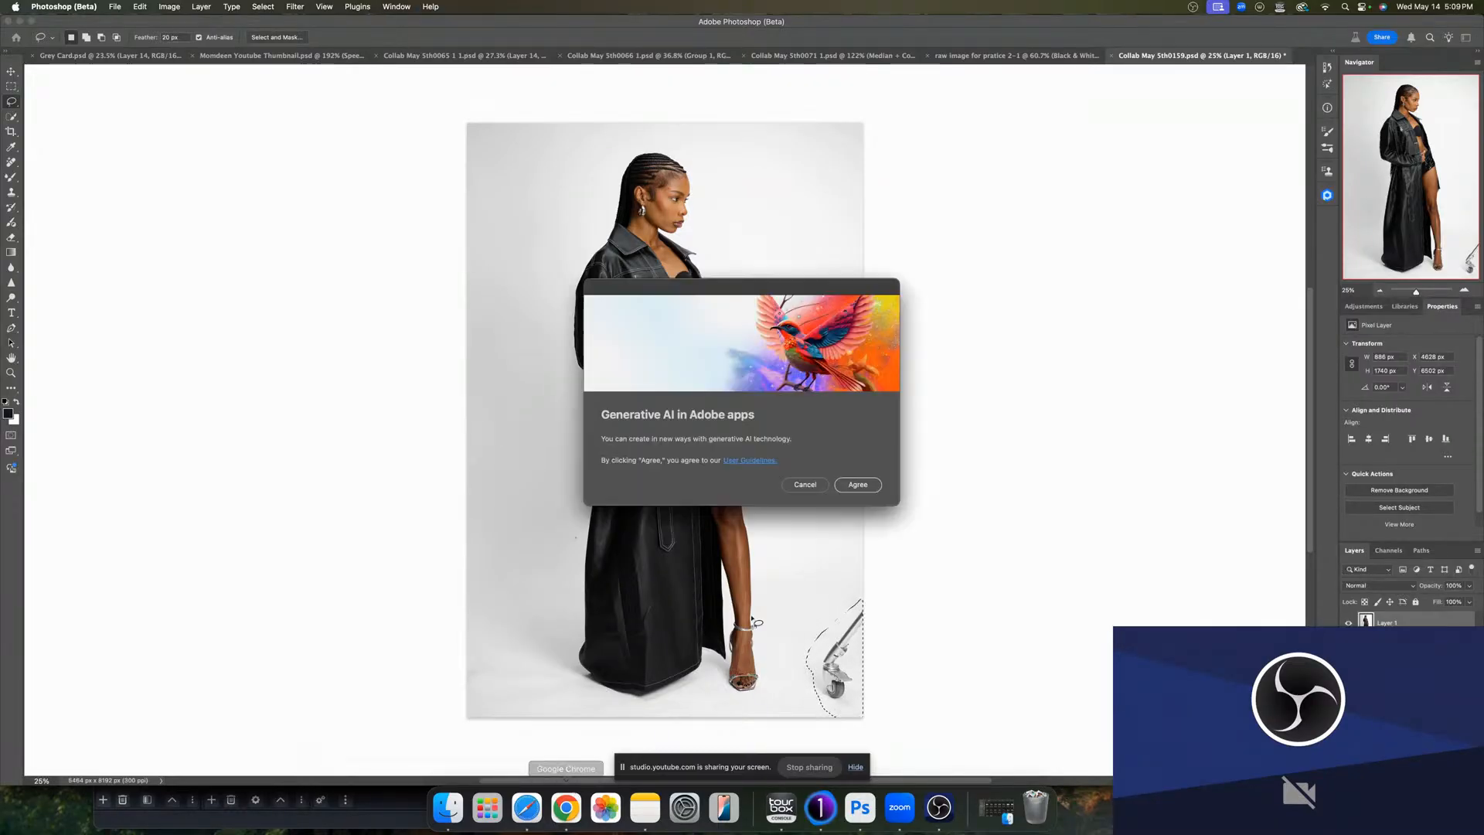
click(850, 485)
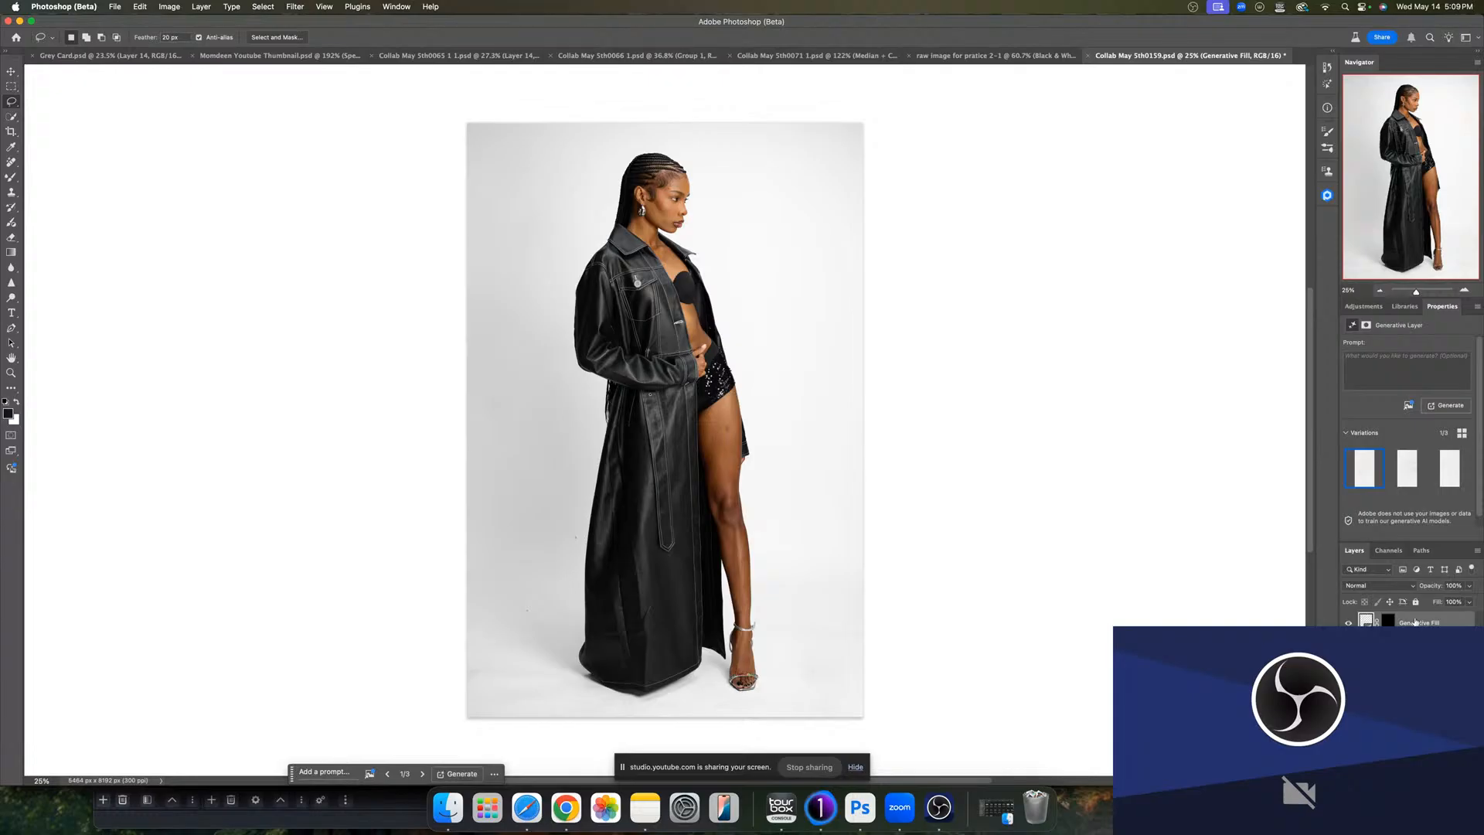
- Merge the generative fill into the layer below and duplicate the merged layer
key(ctrl+e)
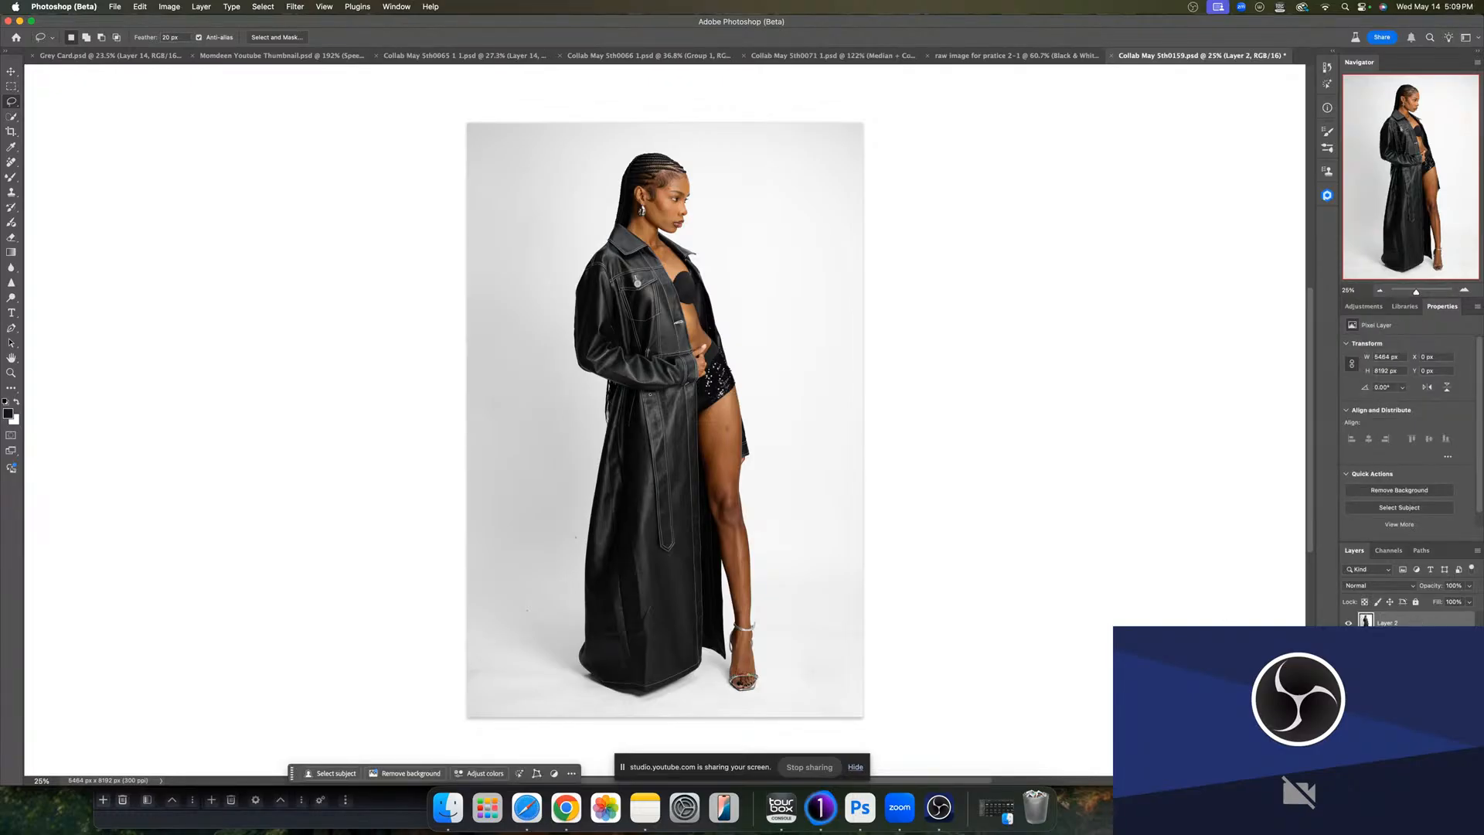
click(1388, 642)
click(1388, 663)
click(1388, 683)
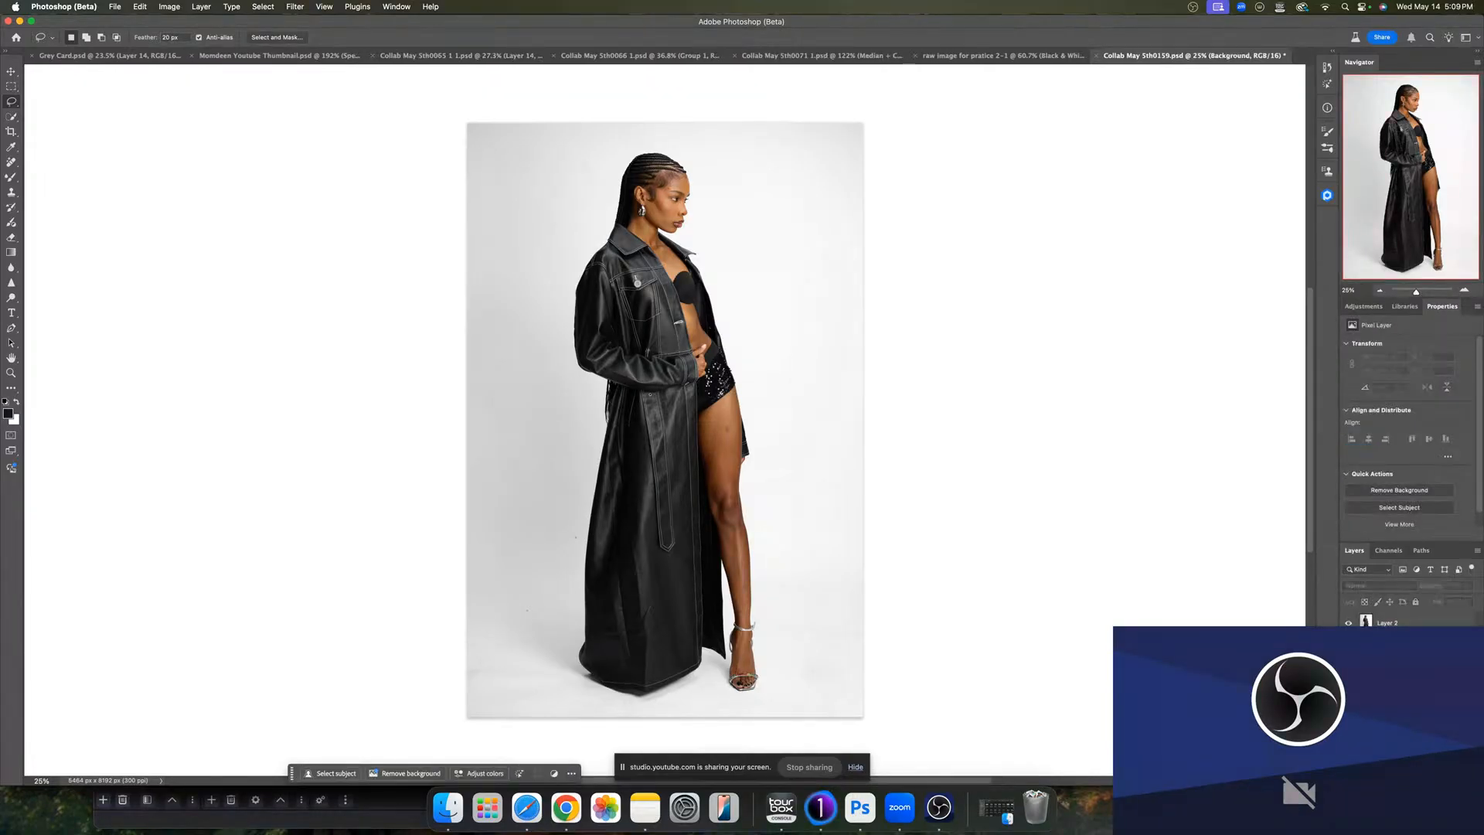
click(1388, 627)
key(ctrl+j)
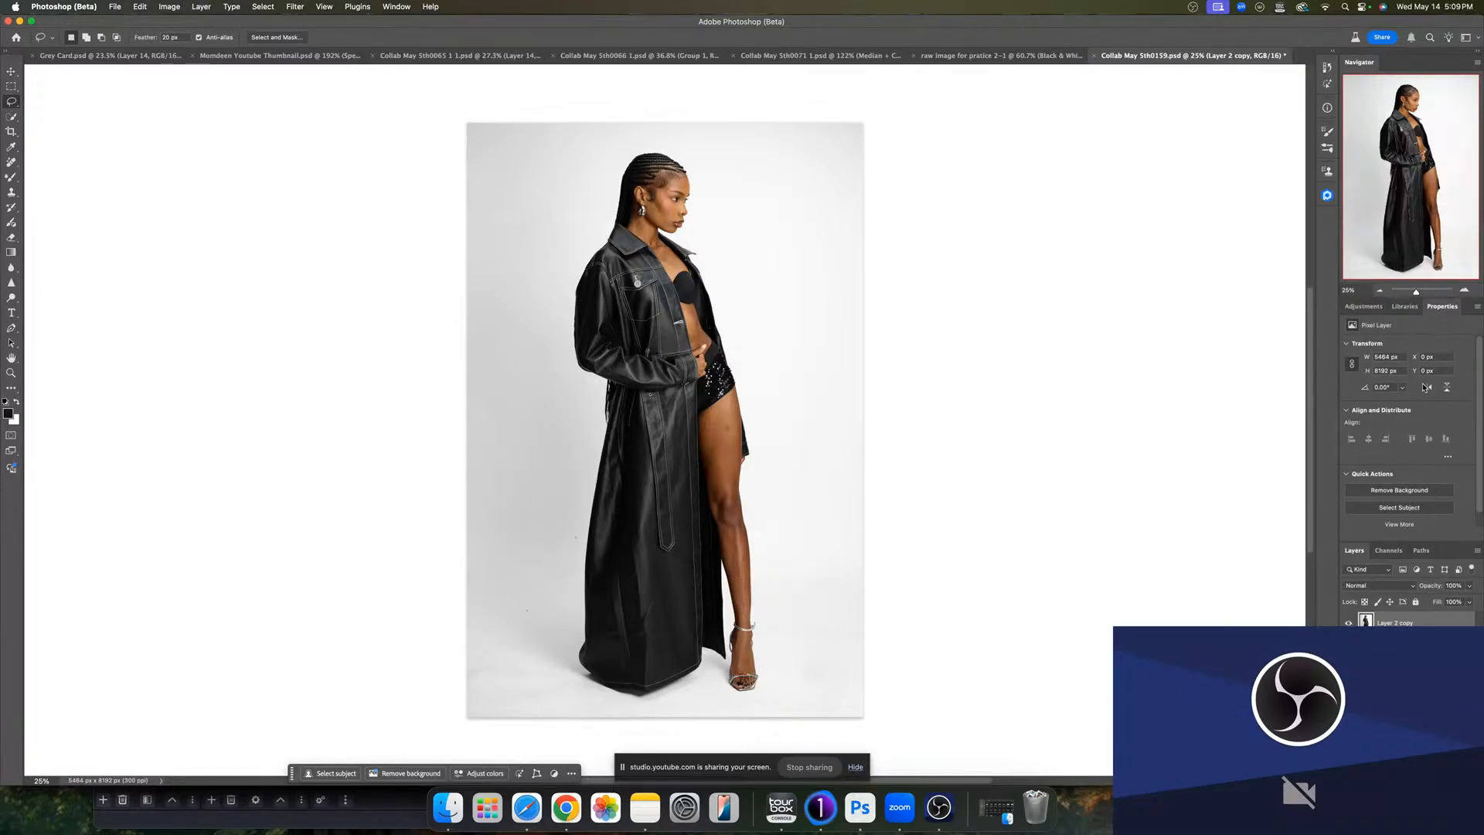
- Add a Brightness/Contrast adjustment layer with brightness -150 and contrast 100
click(1363, 306)
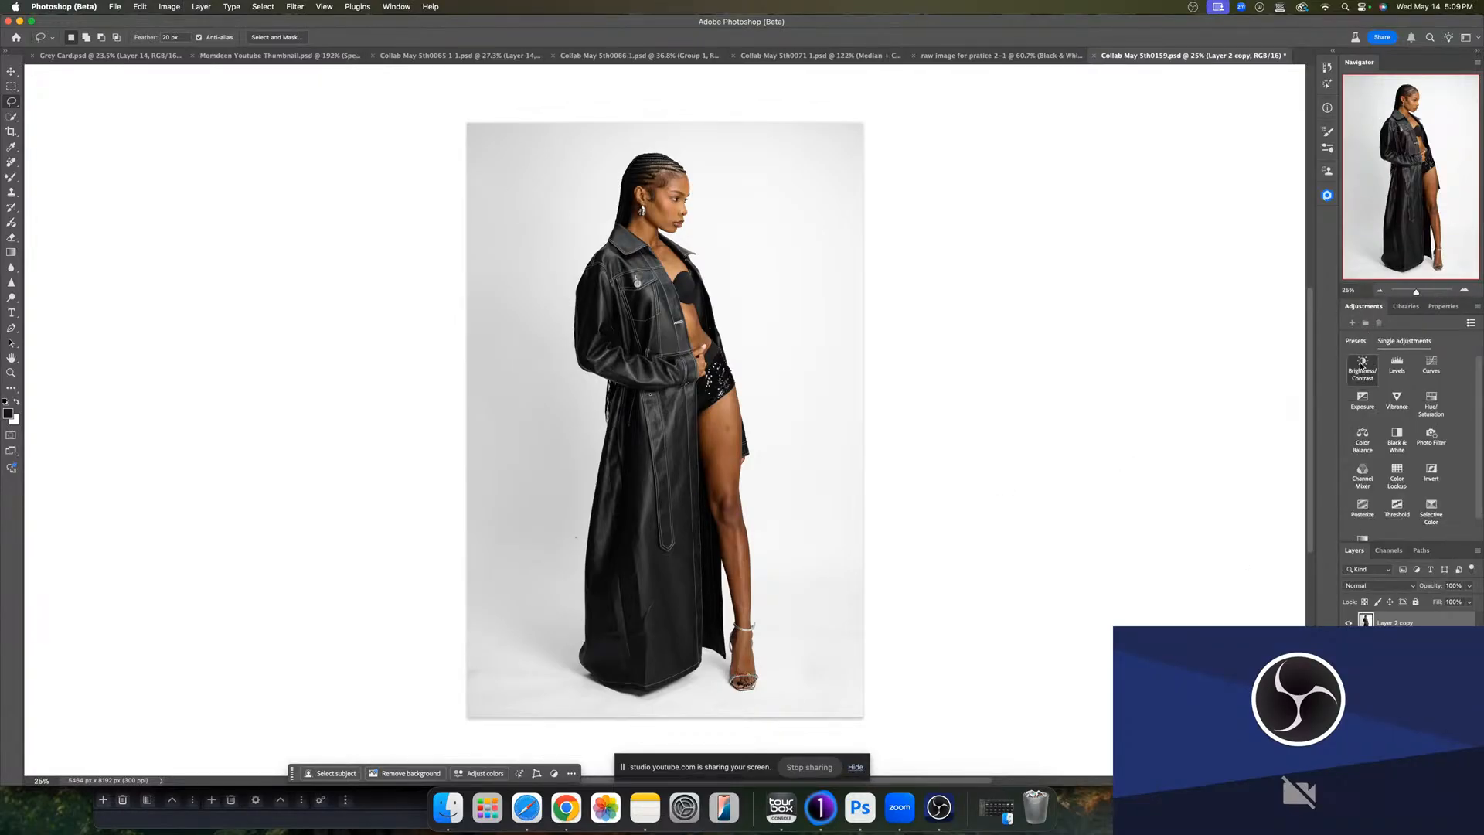
click(1362, 363)
drag(1406, 376, 1318, 378)
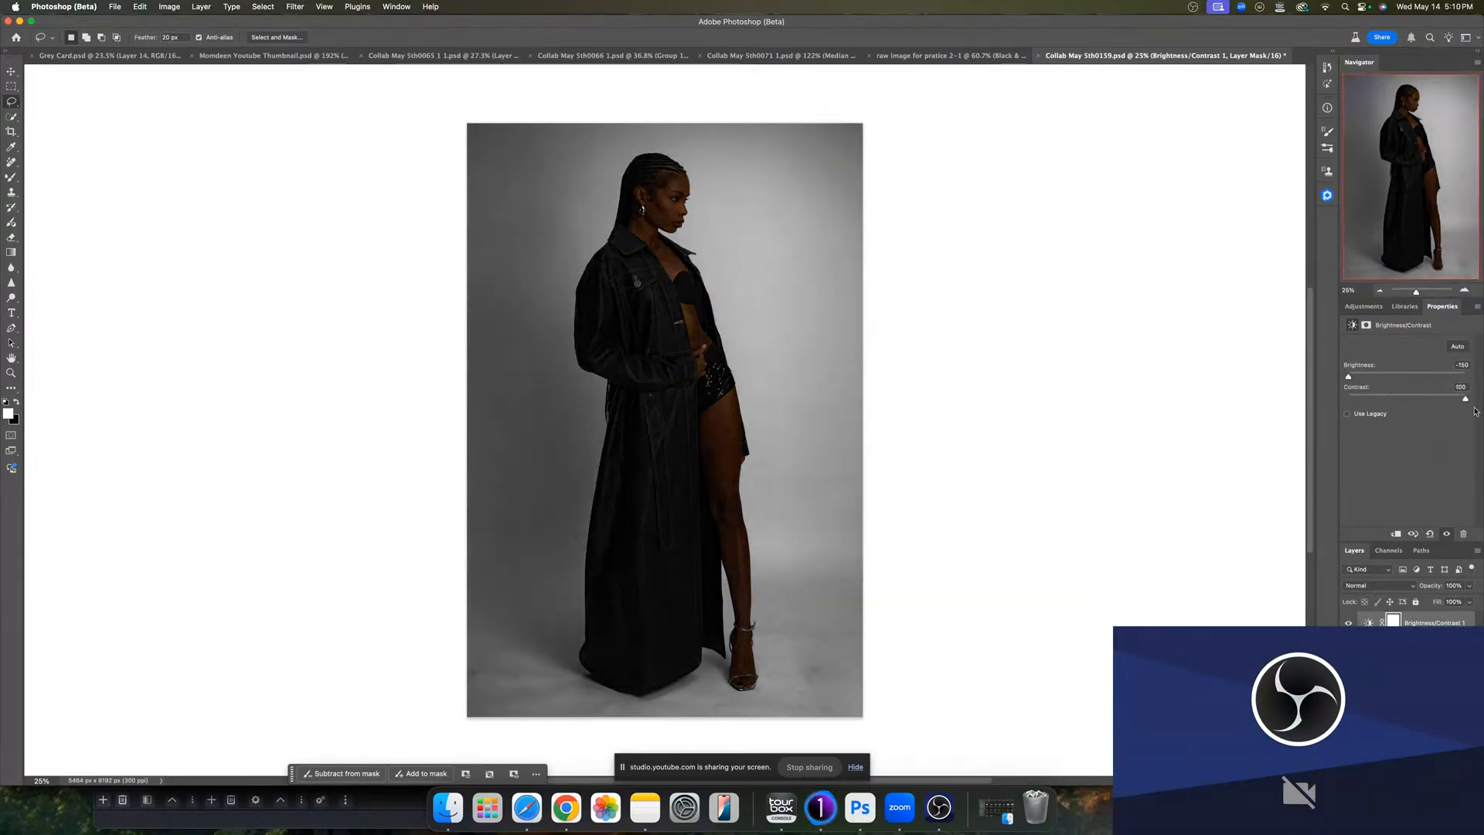
drag(1408, 399, 1481, 413)
- Zoom in on the lower legs and coat hem and toggle the Brightness/Contrast layer to compare
drag(1428, 294, 1431, 294)
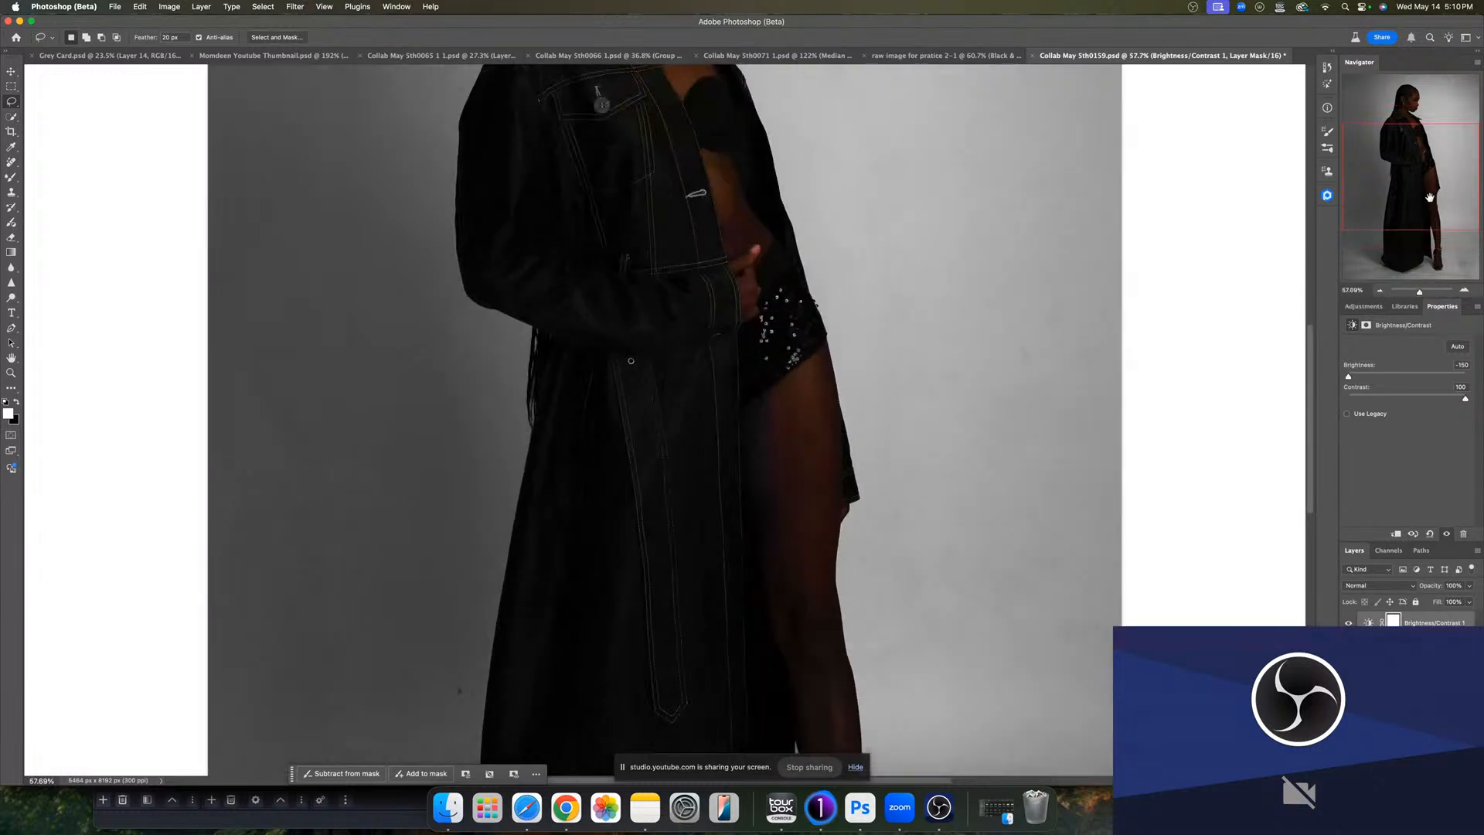
drag(1423, 197, 1408, 248)
drag(1006, 427, 959, 329)
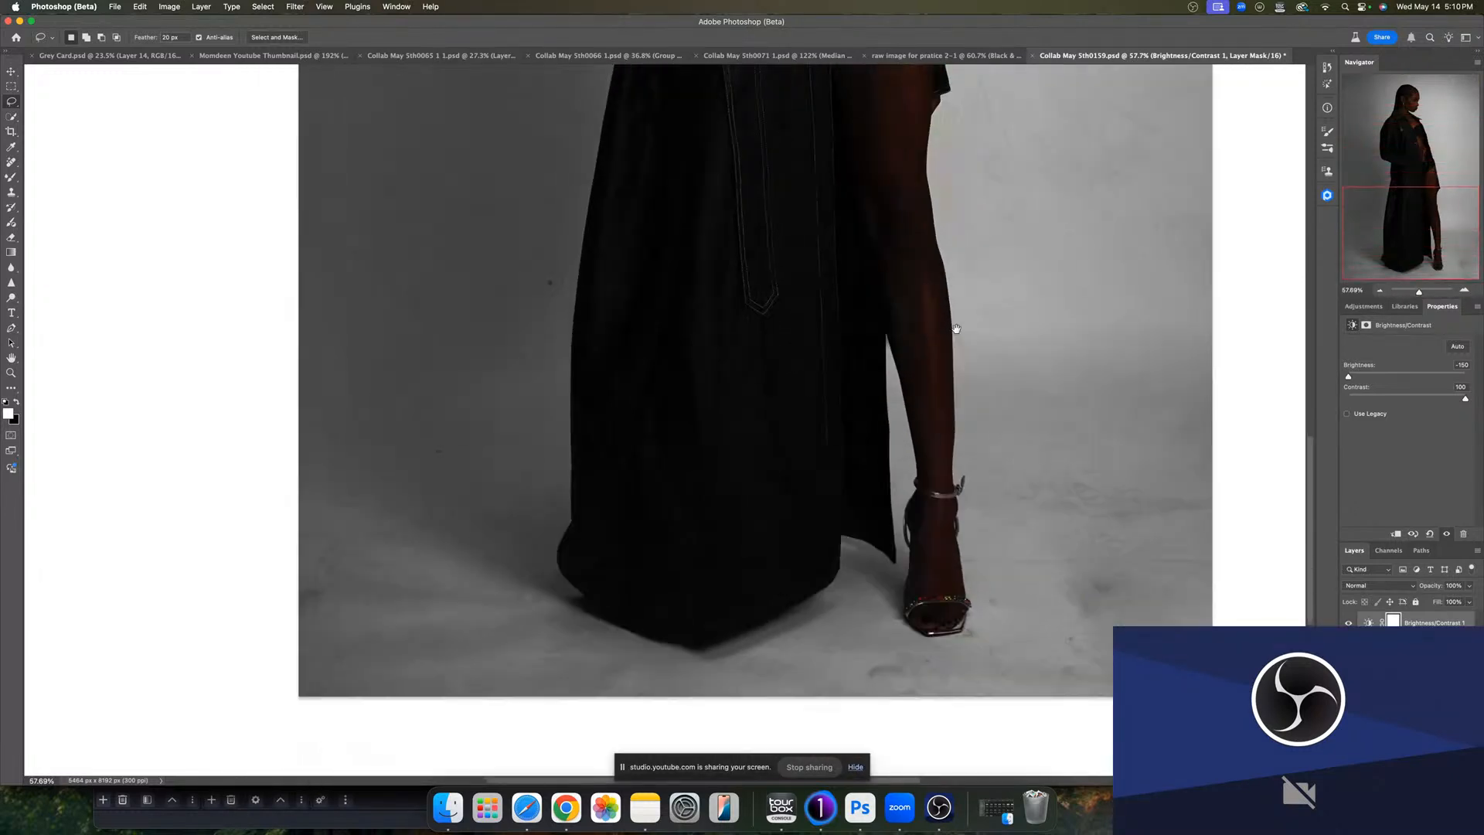
click(1346, 622)
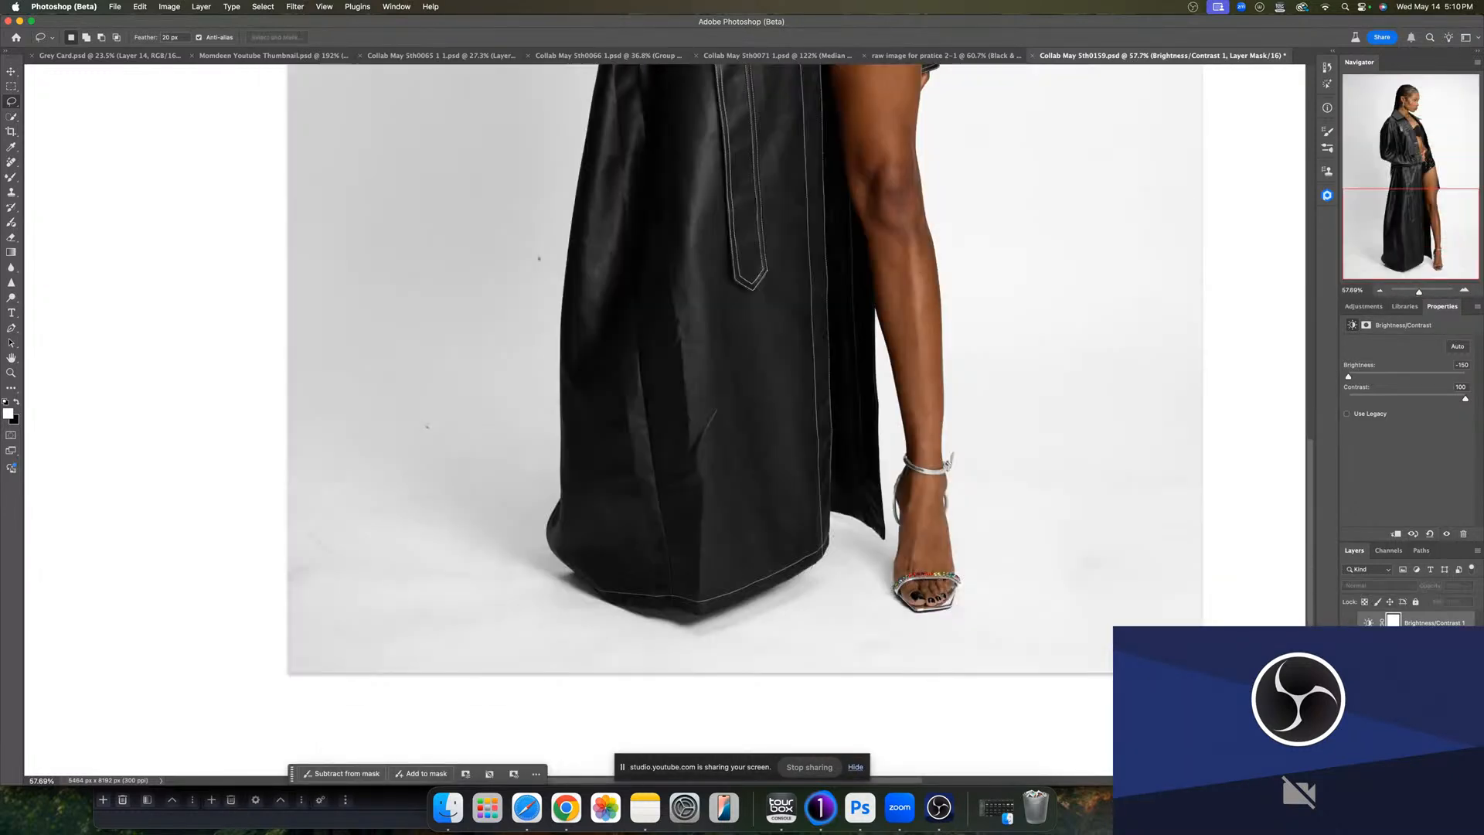
click(1348, 622)
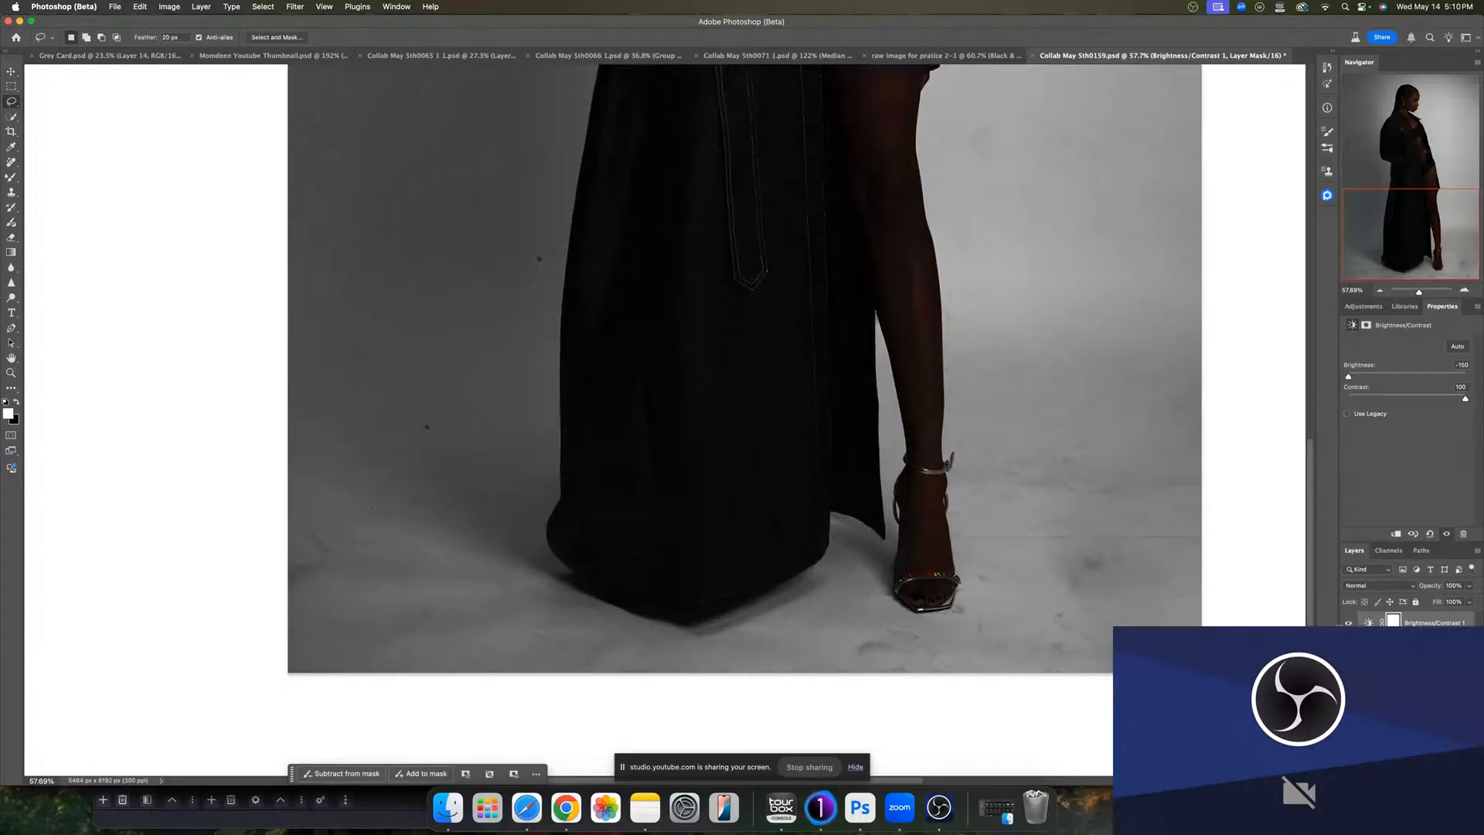
drag(967, 530, 900, 542)
- Apply the Retouch4me Clean Backdrop filter to the duplicated layer
click(1426, 642)
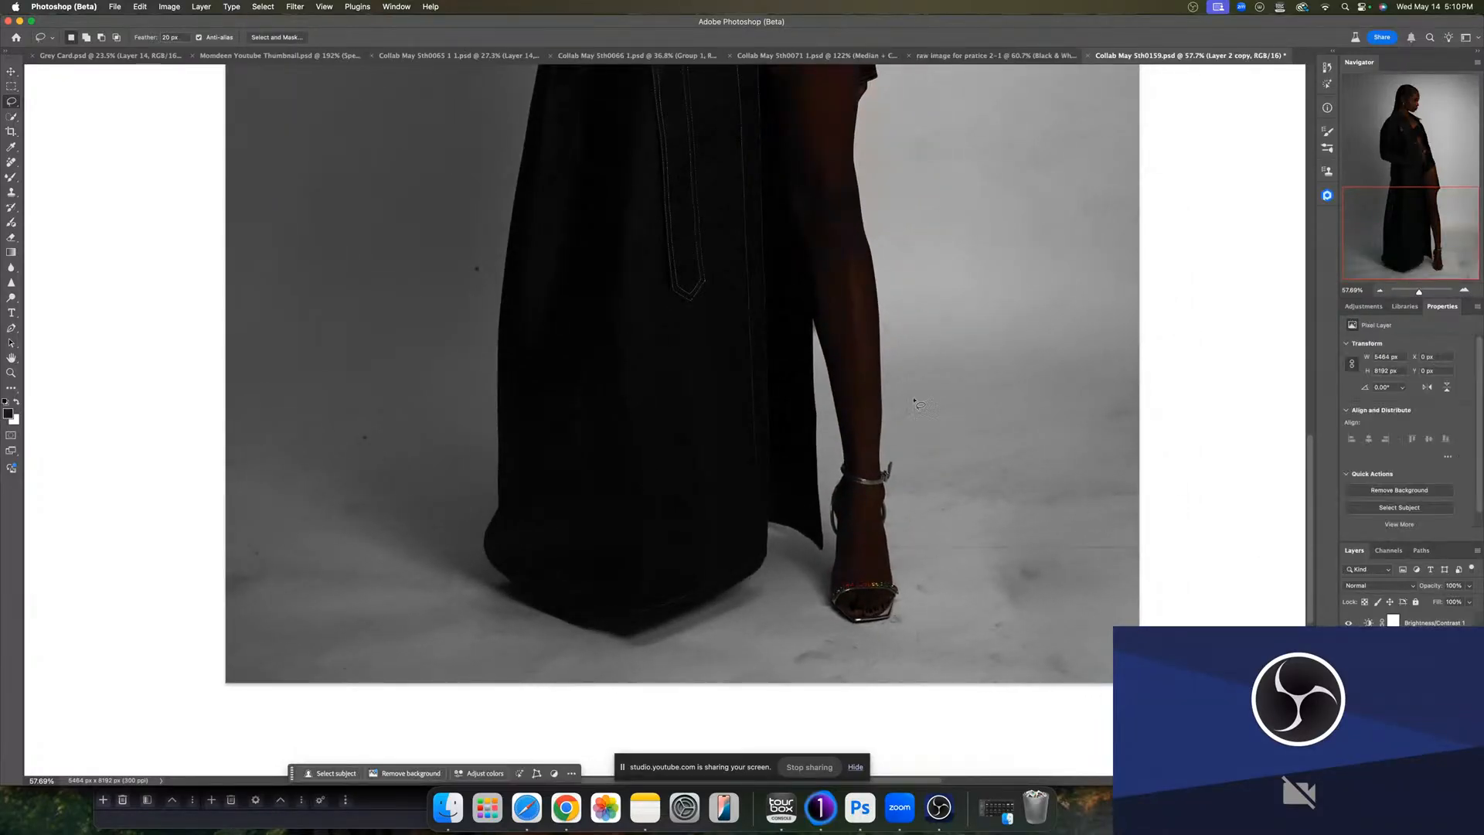
click(297, 8)
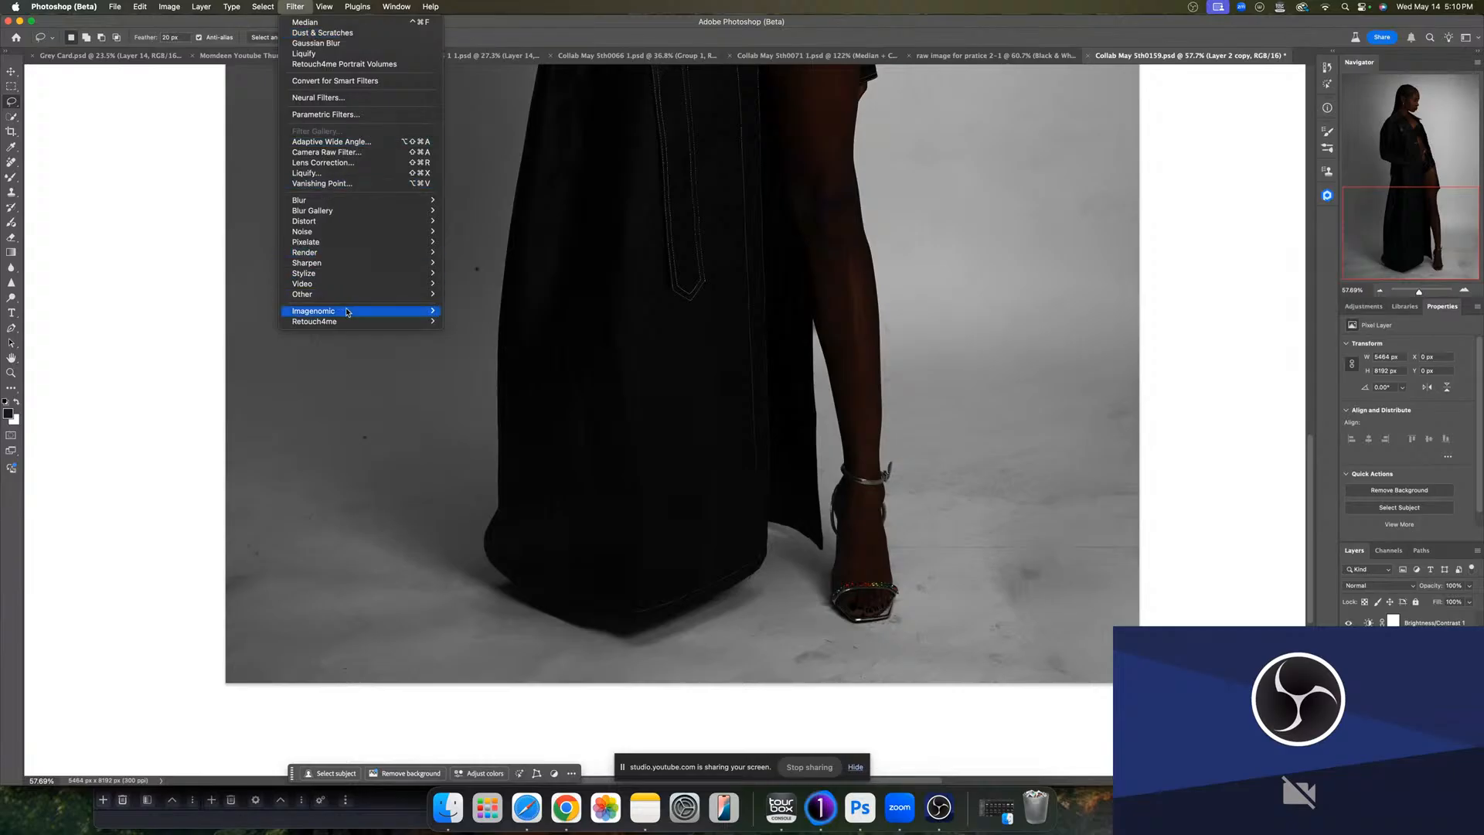
mouse_move(365, 323)
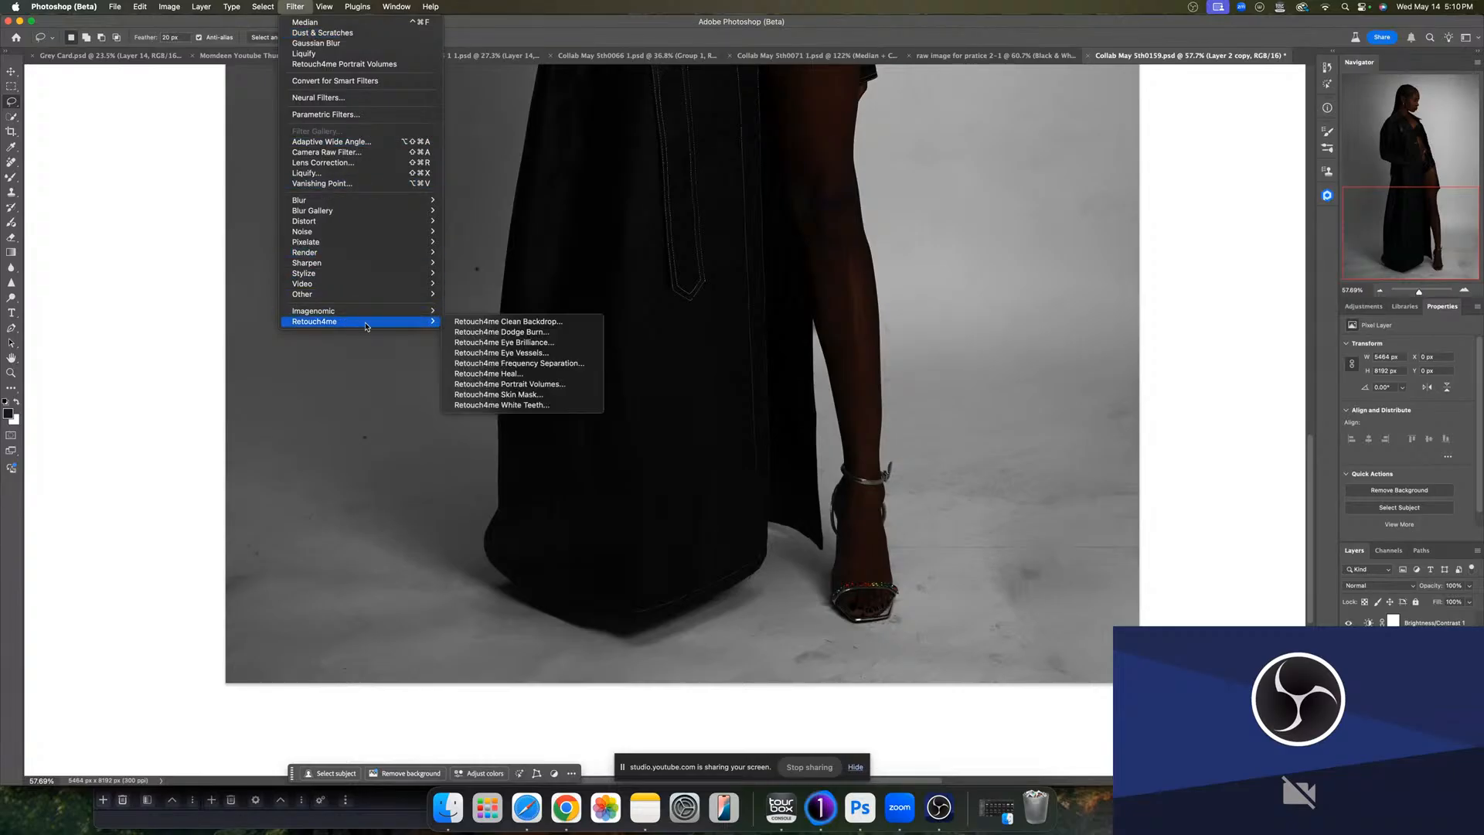
click(482, 322)
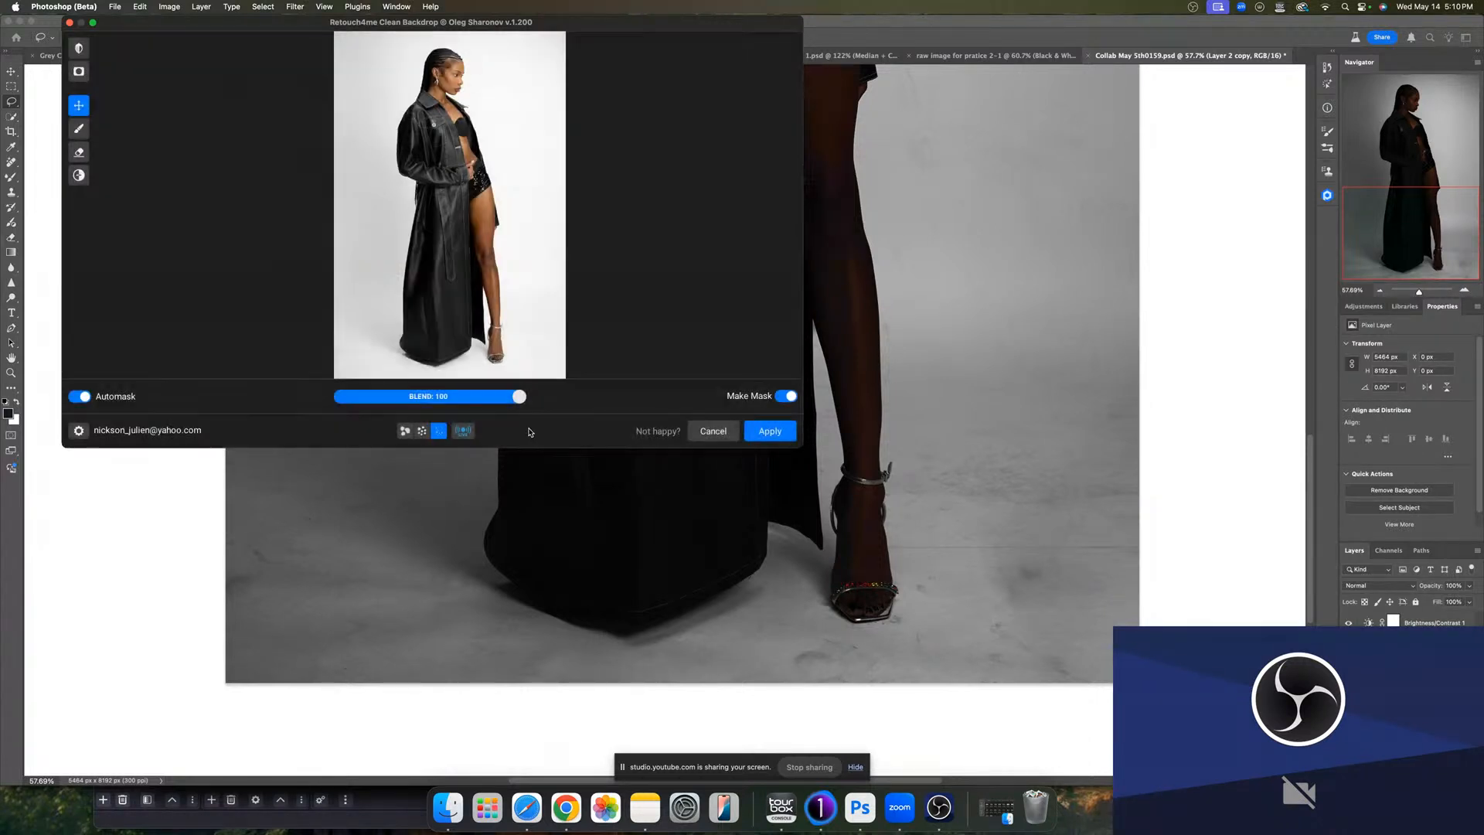
click(770, 438)
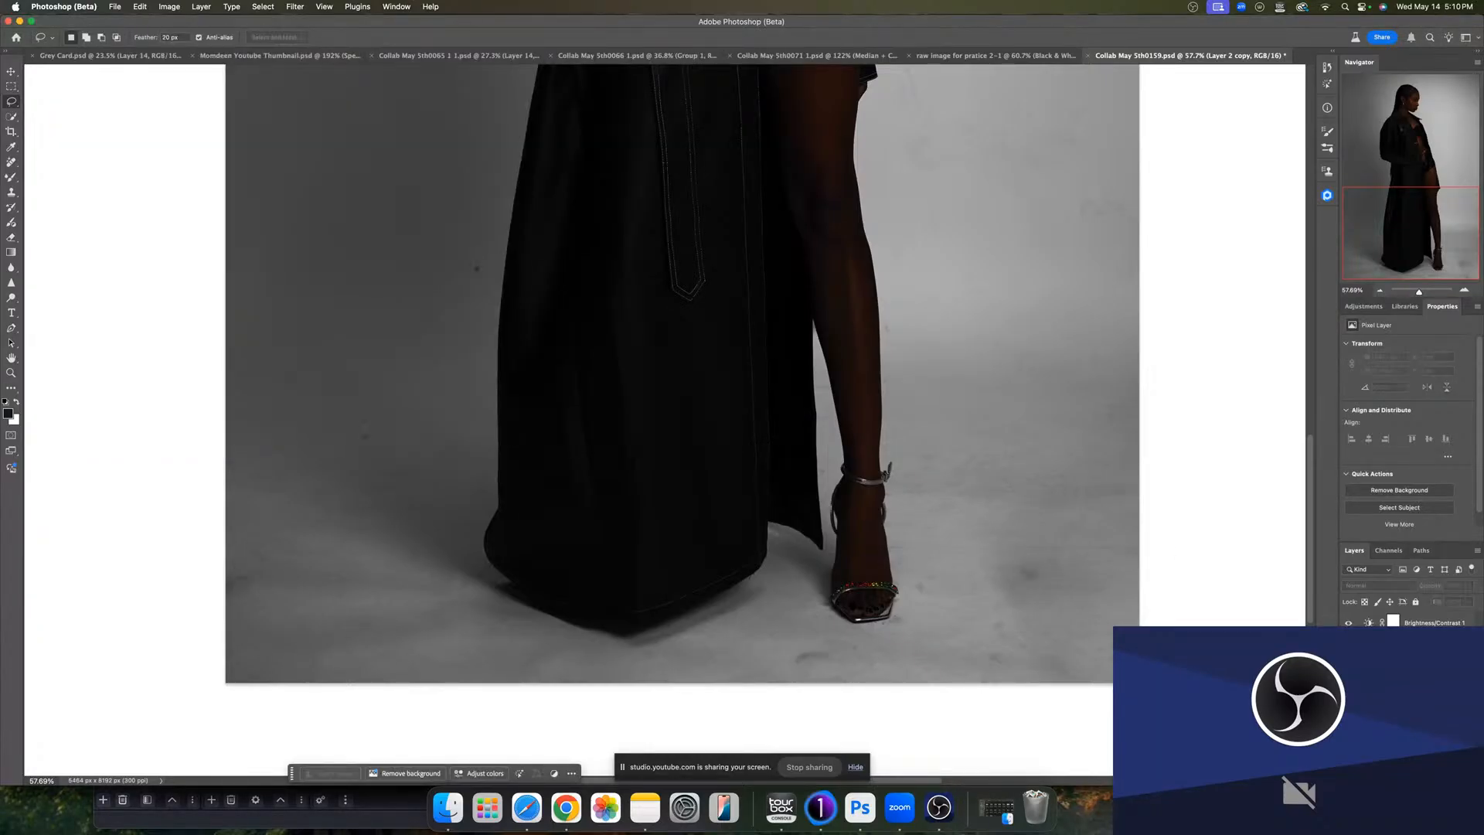
- Hide the Brightness/Contrast layer and toggle the cleaned layer's visibility to inspect the backdrop cleanup
click(1349, 623)
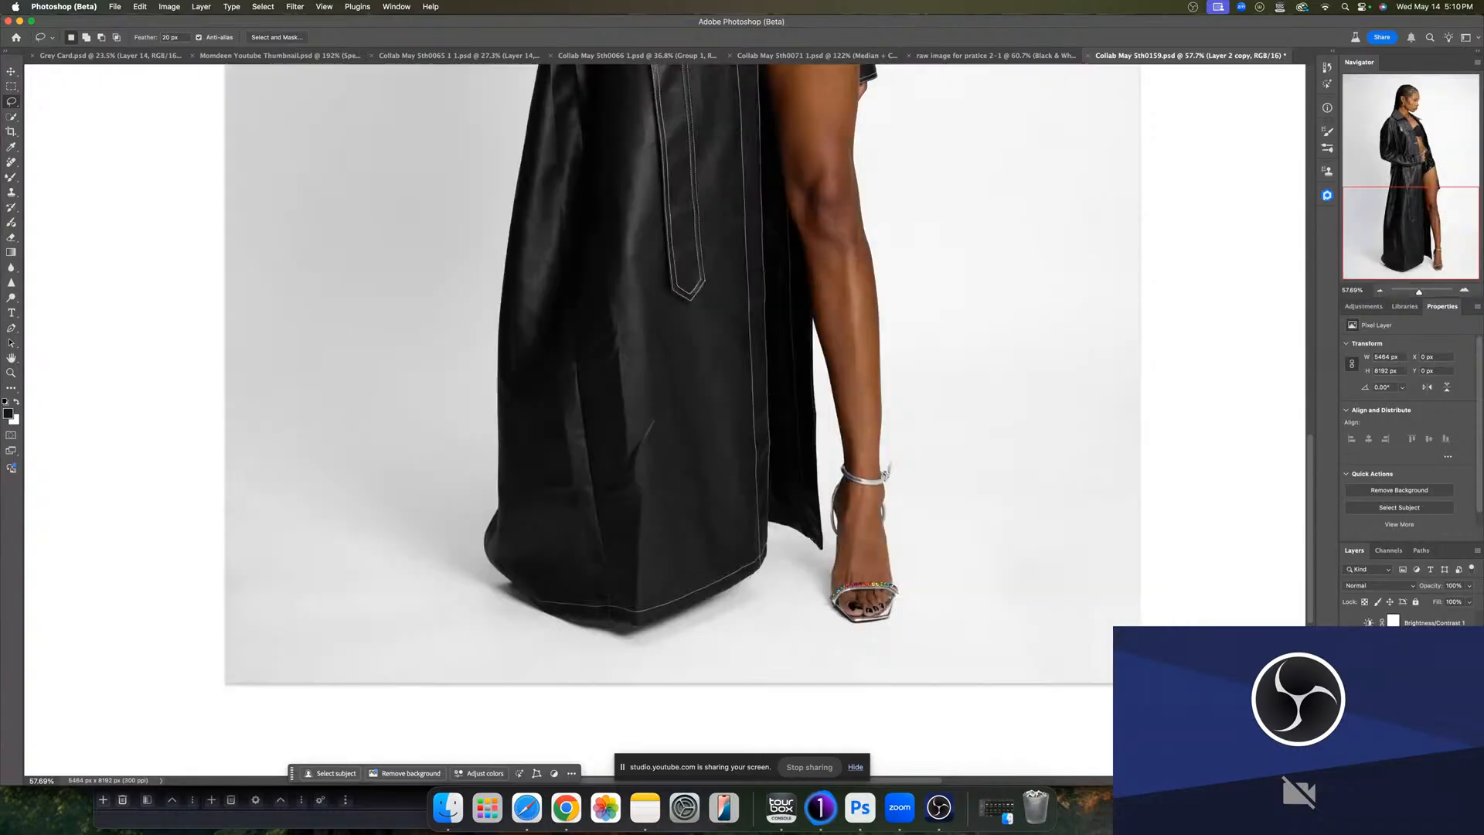
alt+click(1348, 643)
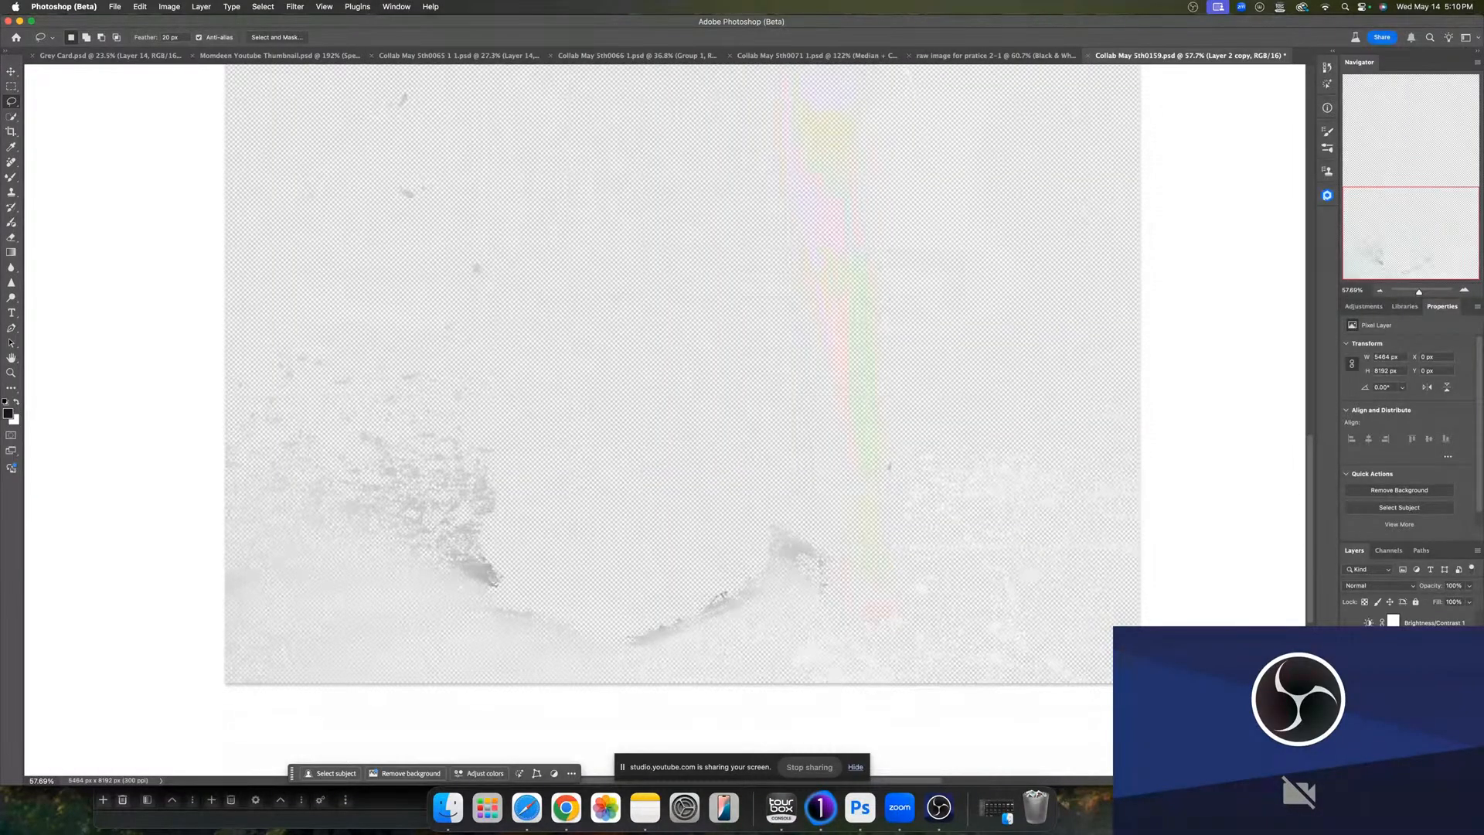
scroll(922, 509, up, 10)
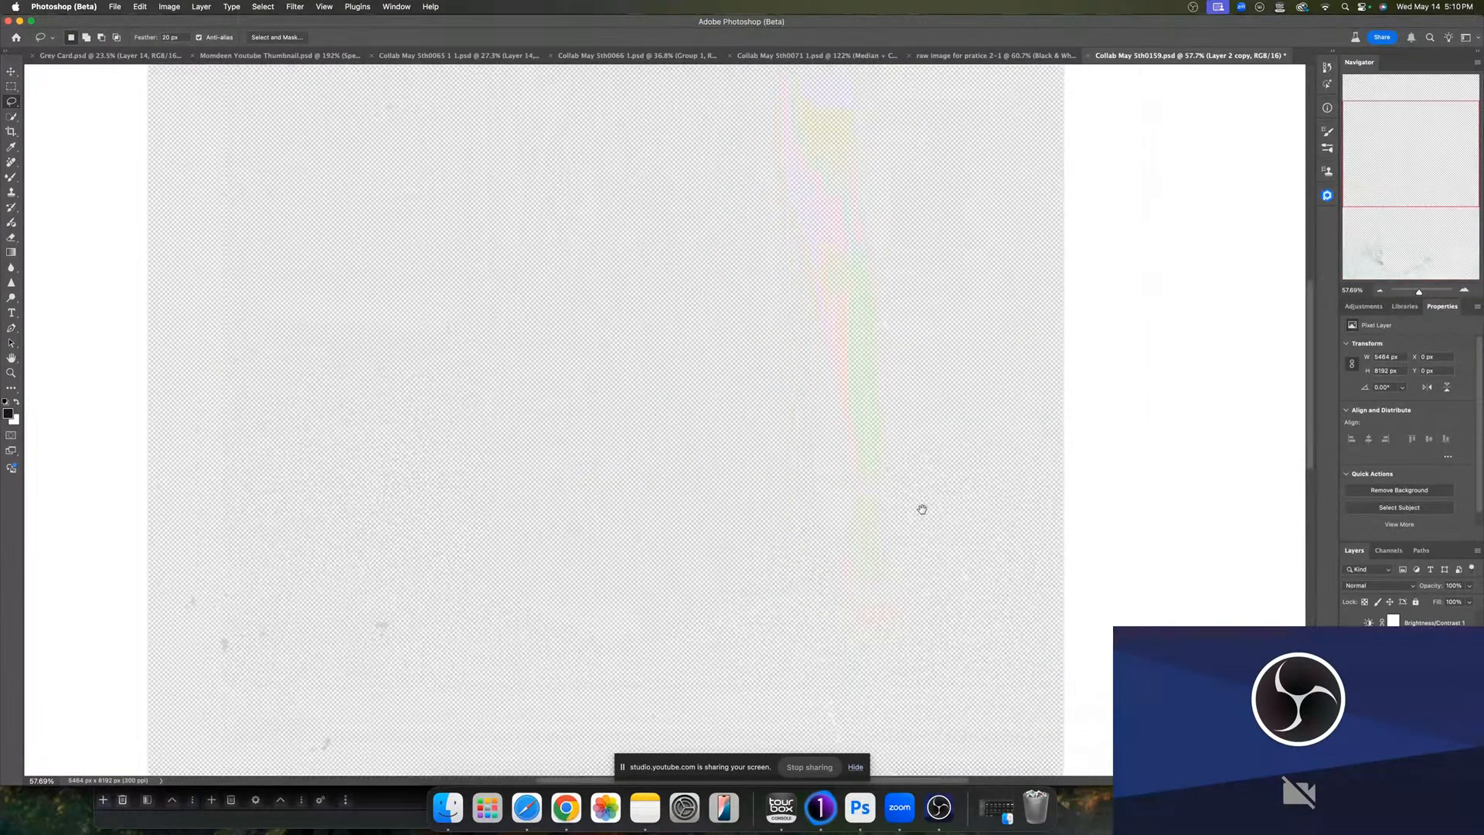
scroll(922, 509, down, 5)
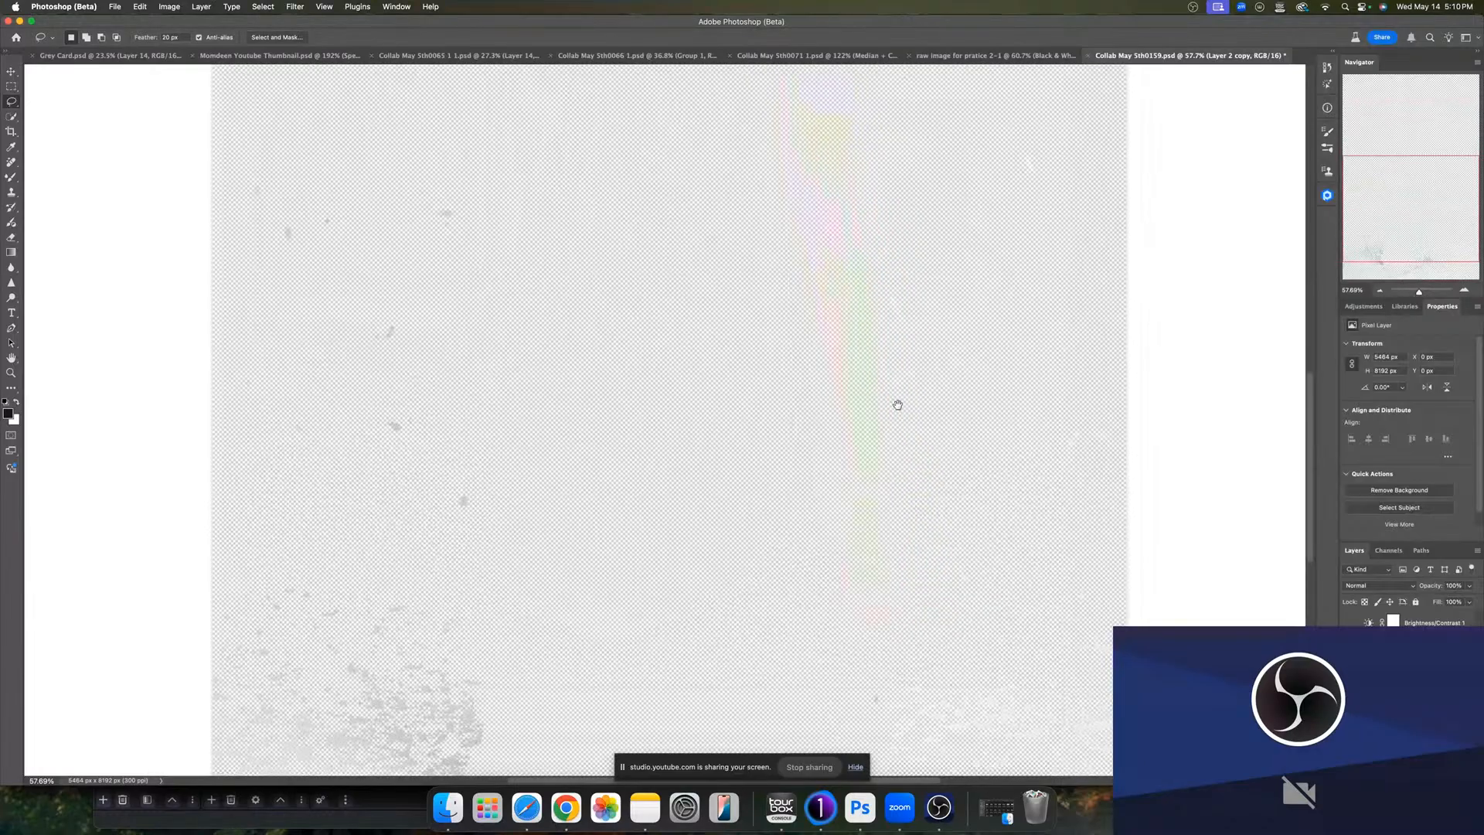
drag(897, 405, 882, 317)
alt+click(1349, 643)
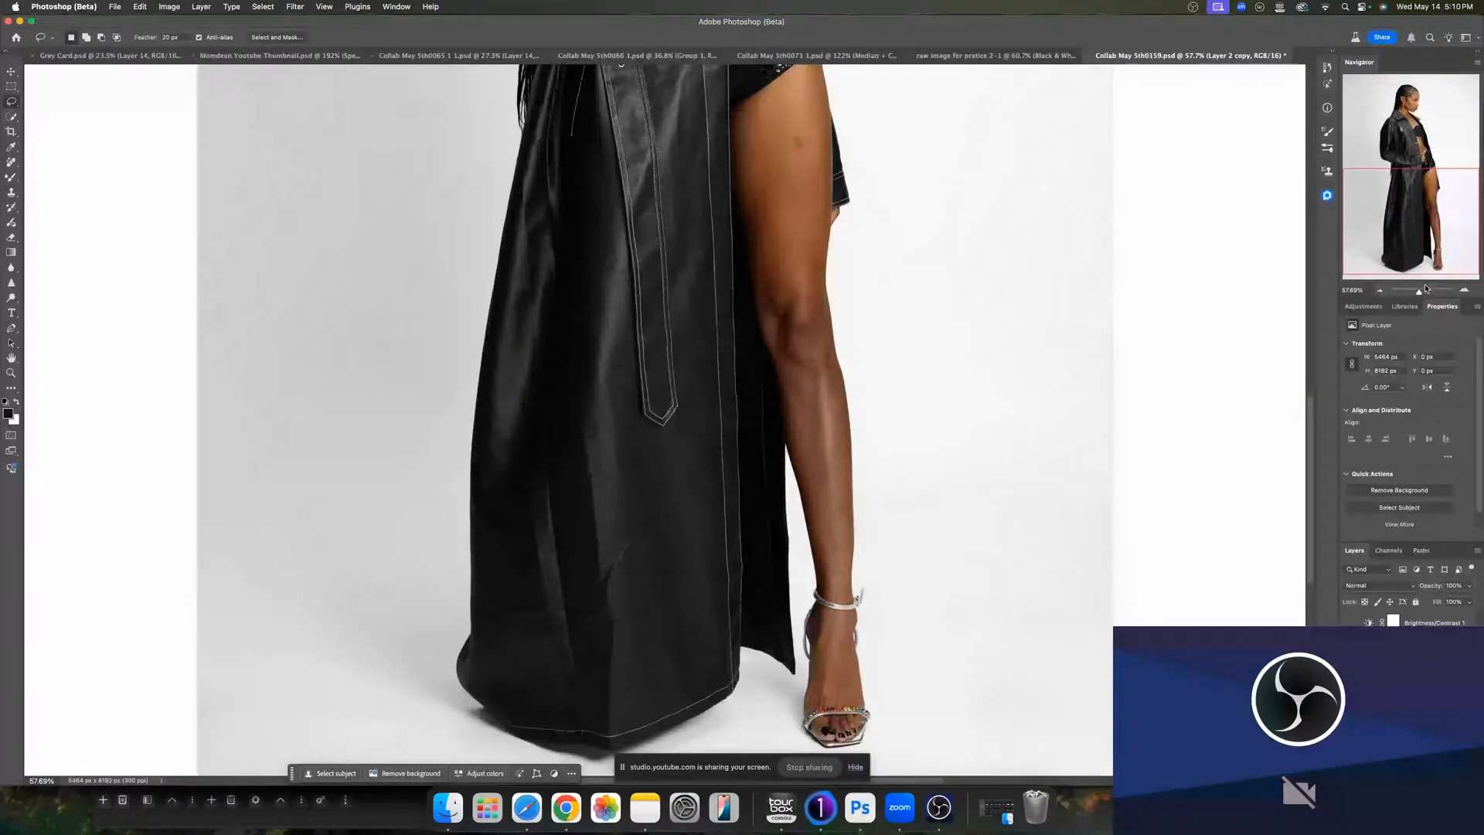
- Delete the Brightness/Contrast adjustment layer
drag(1419, 291, 1414, 291)
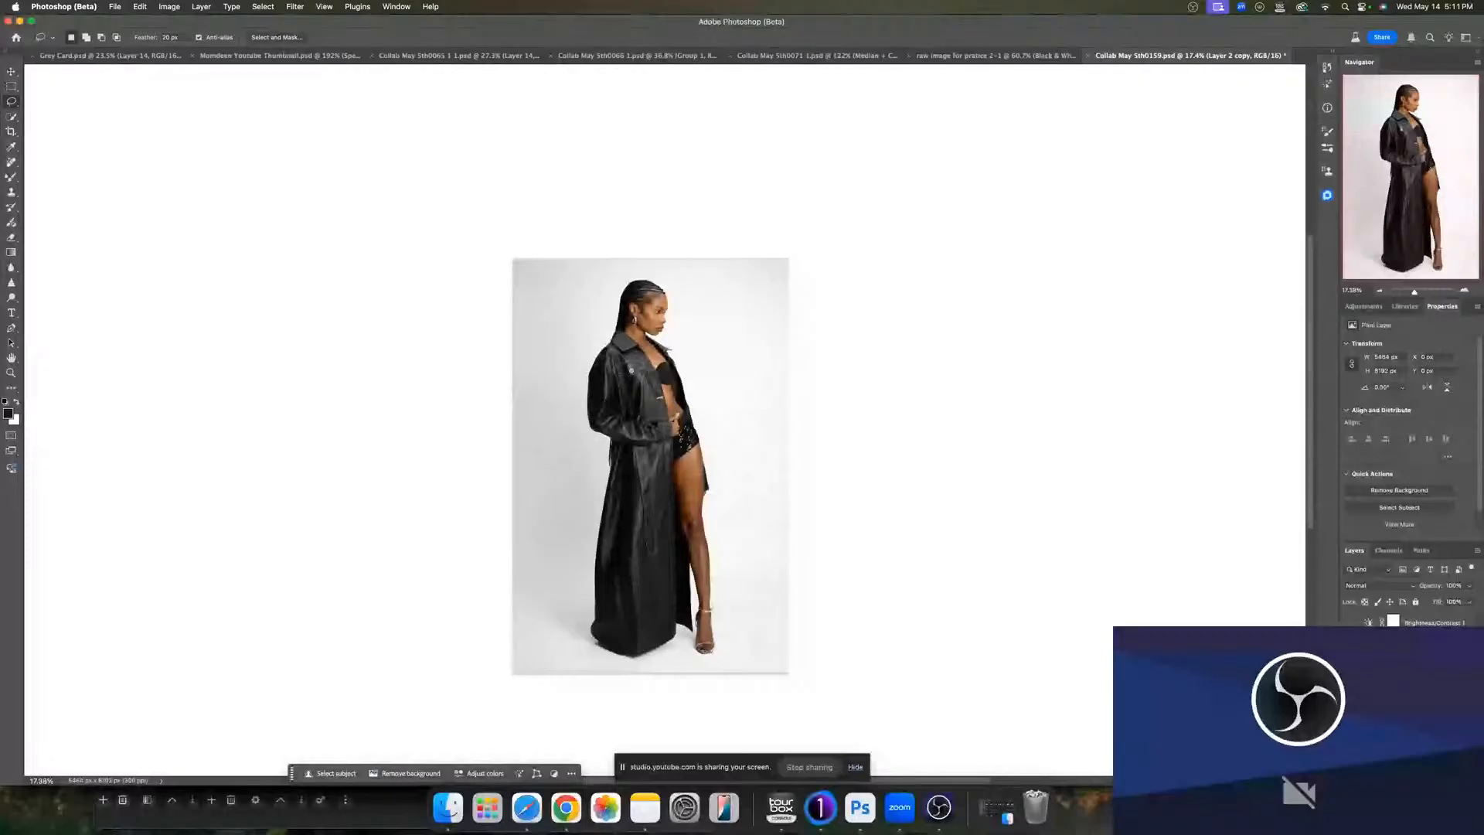
click(1429, 680)
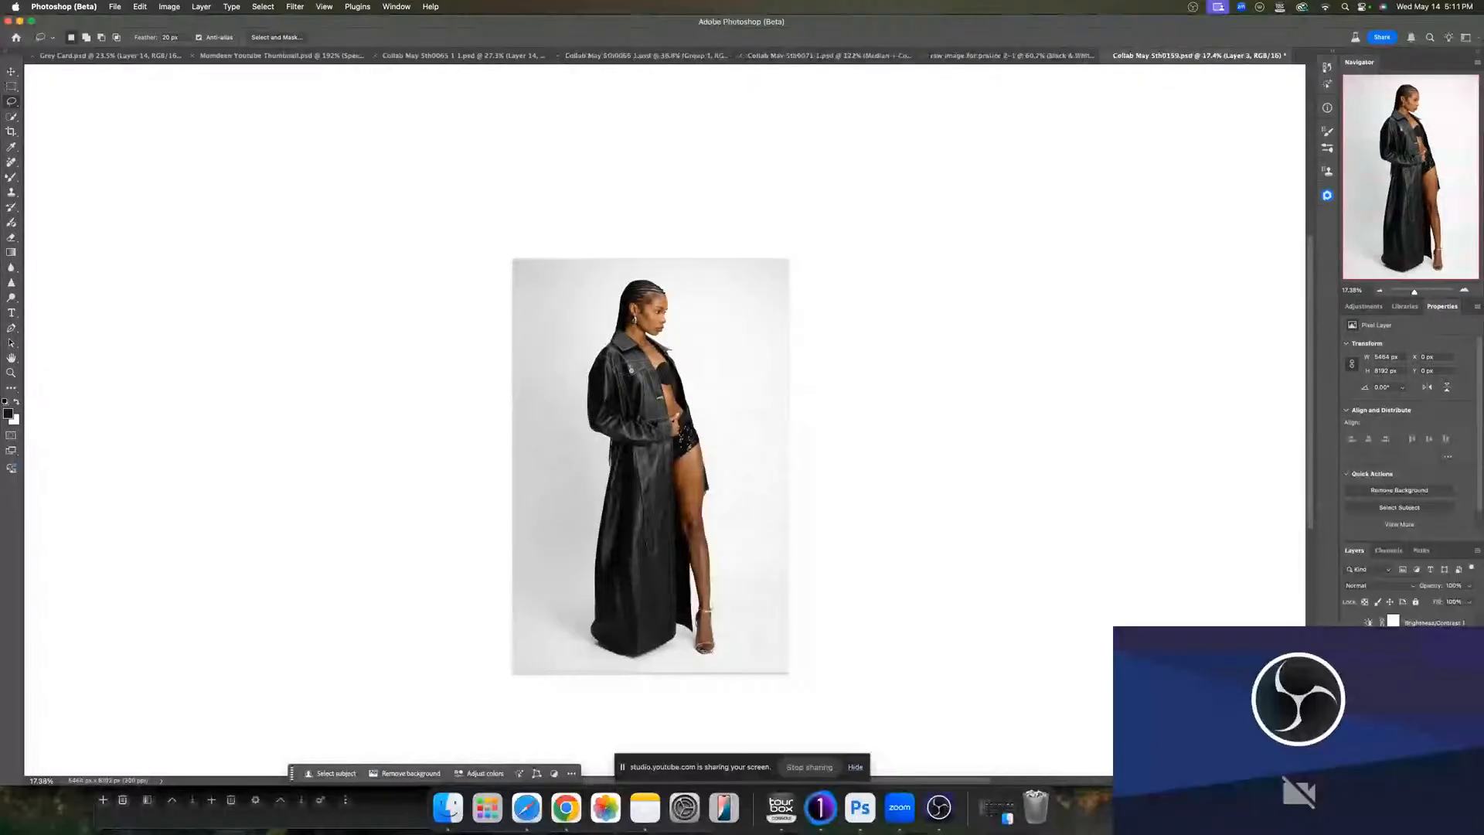
click(1434, 622)
key(Delete)
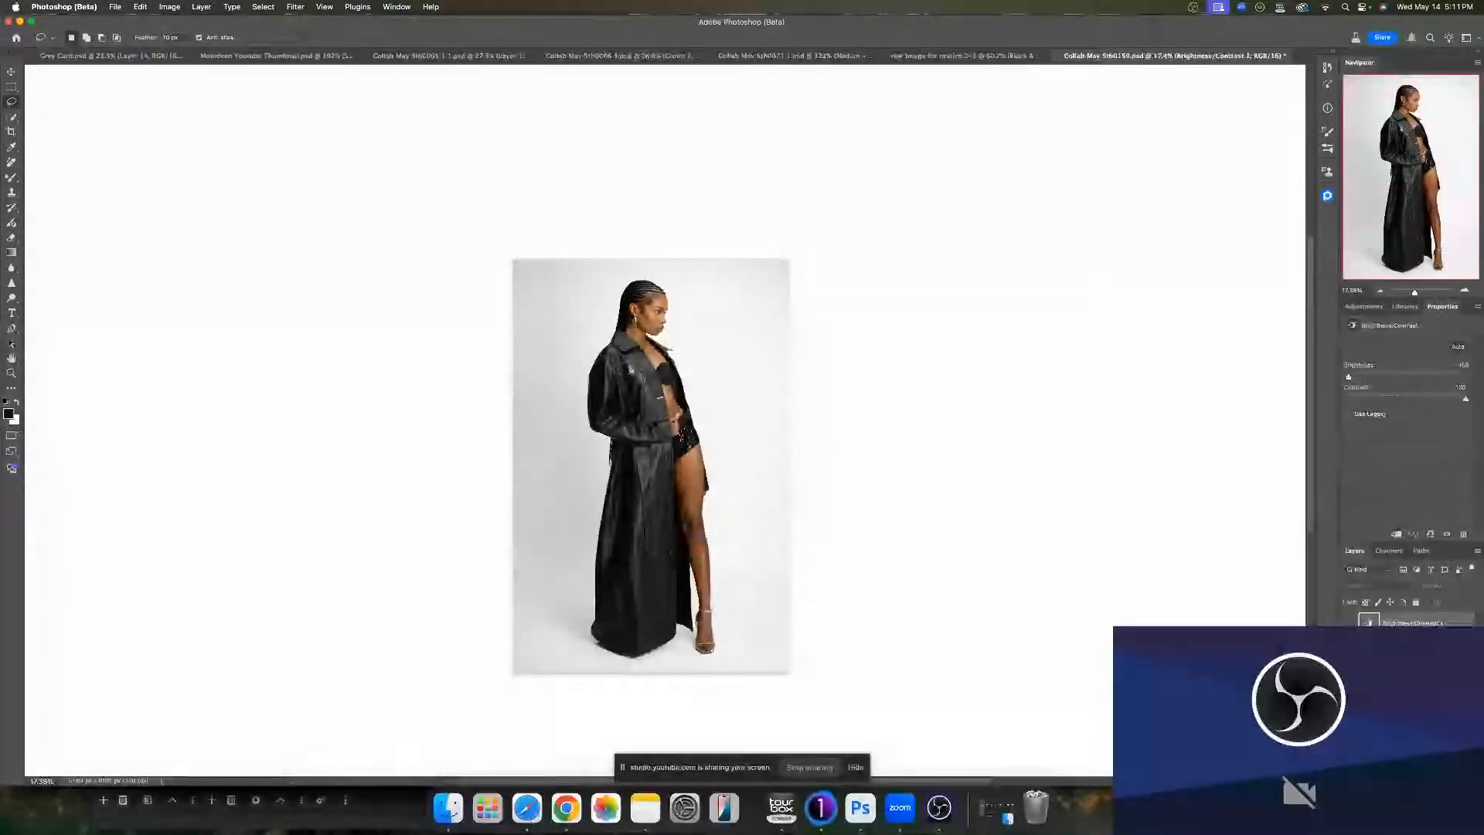
key(Delete)
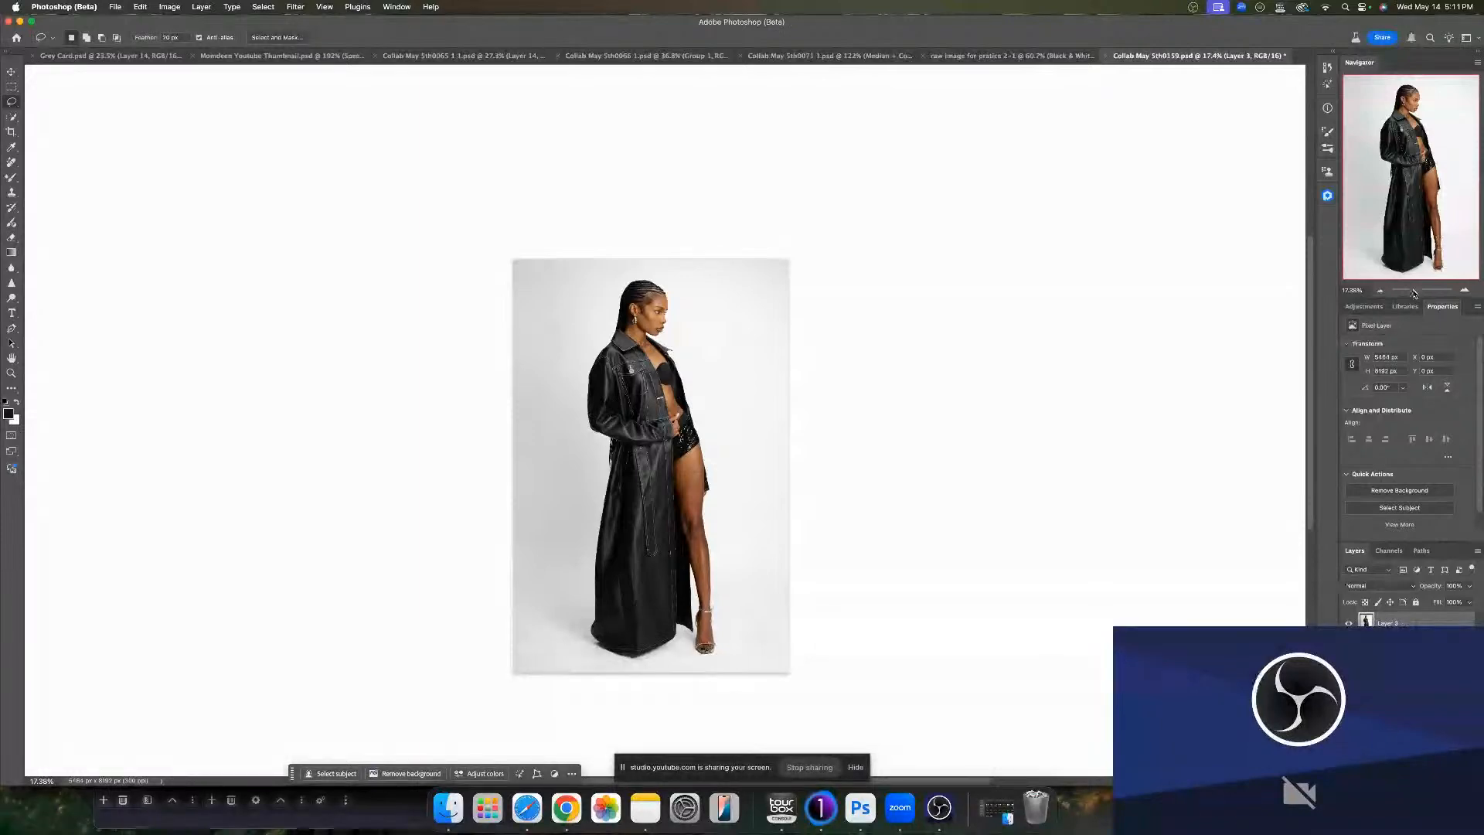
- Zoom to the forehead, run the frequency separation action and increase the Median filter radius slightly
drag(1414, 293, 1425, 292)
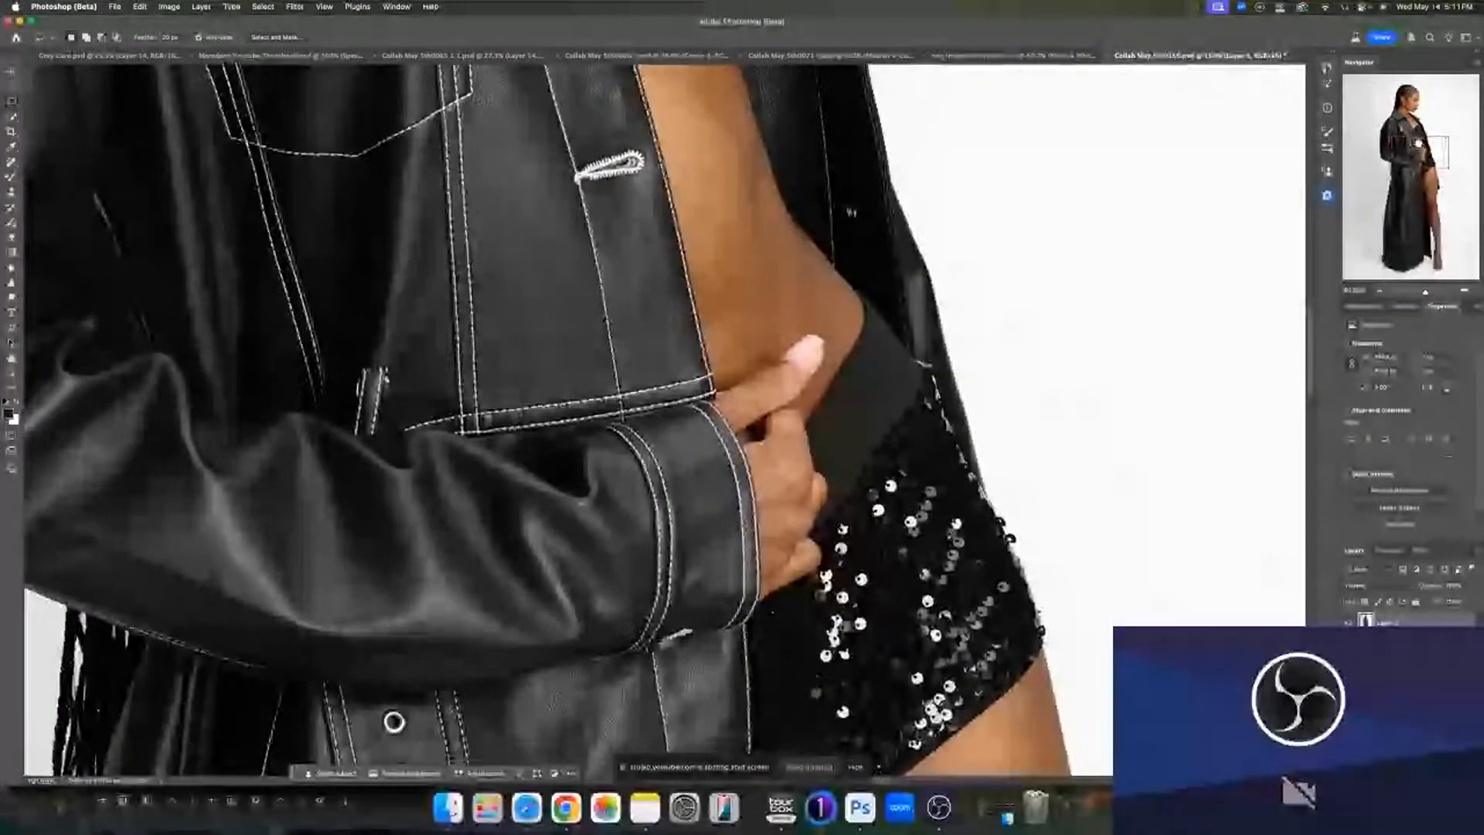
drag(1418, 144, 1411, 100)
drag(1419, 294, 1431, 292)
drag(1426, 99, 1422, 95)
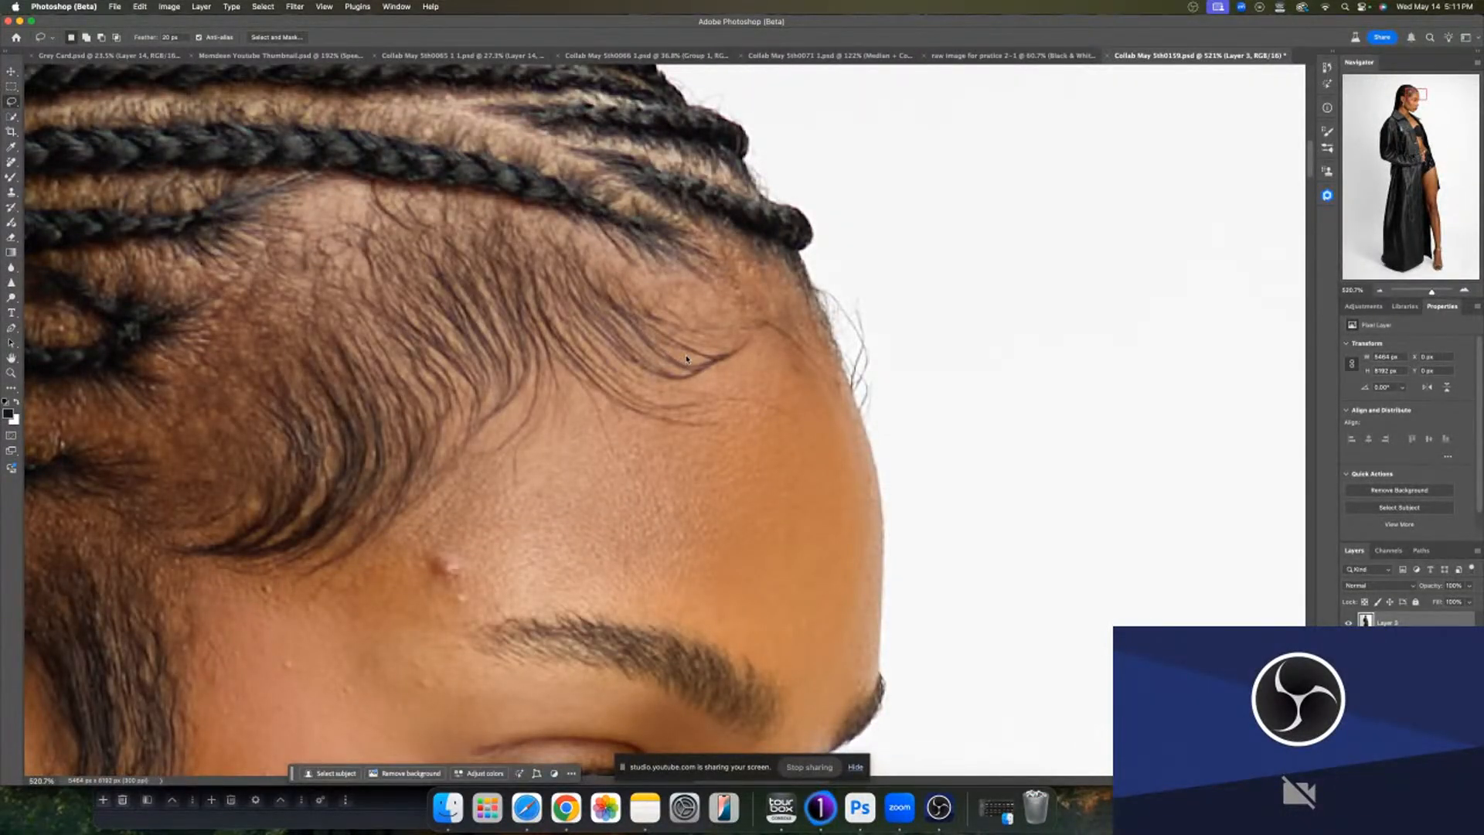
key(F2)
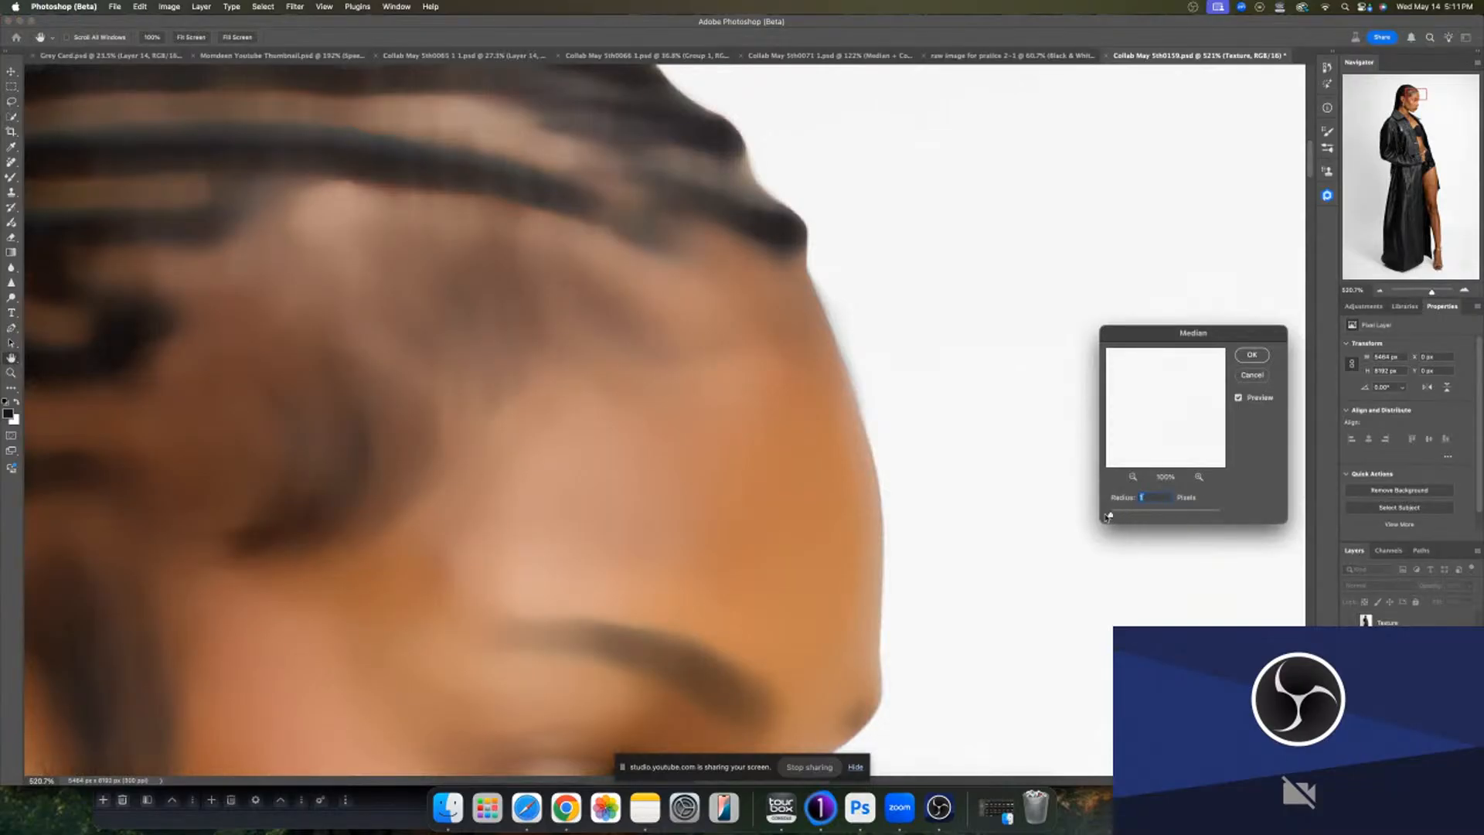
drag(1109, 516, 1092, 517)
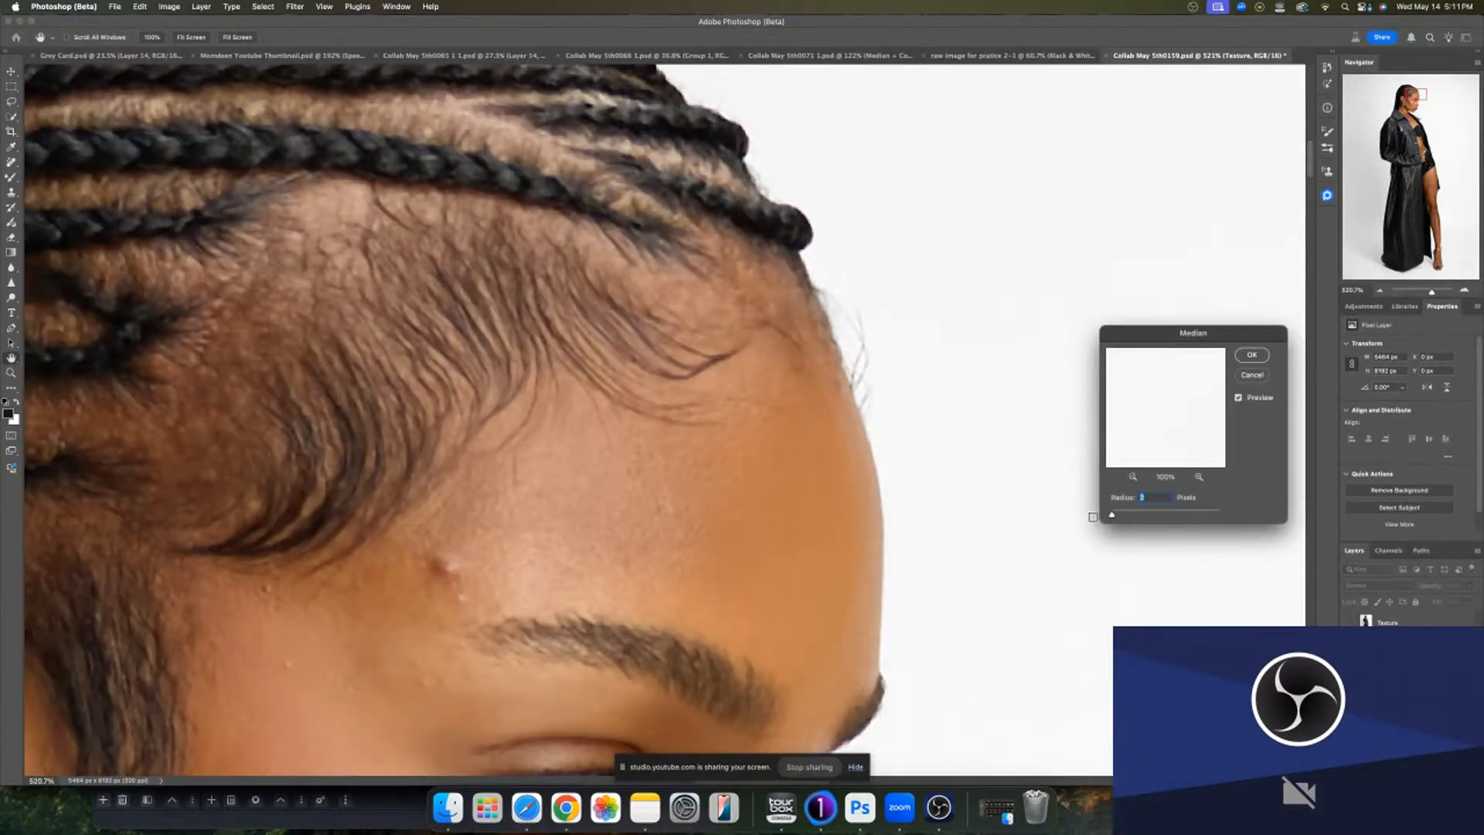
key(Up)
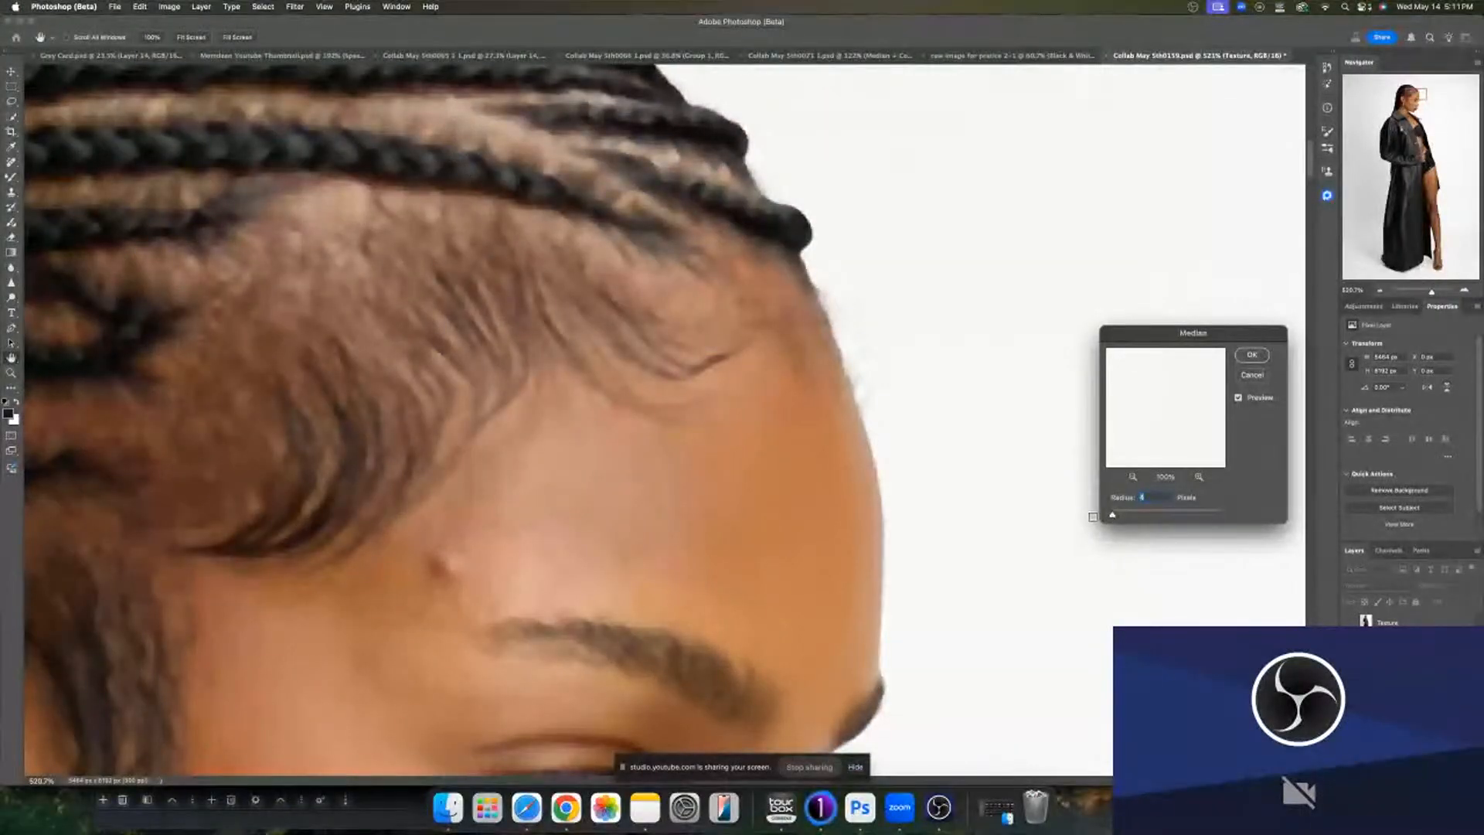
key(Up)
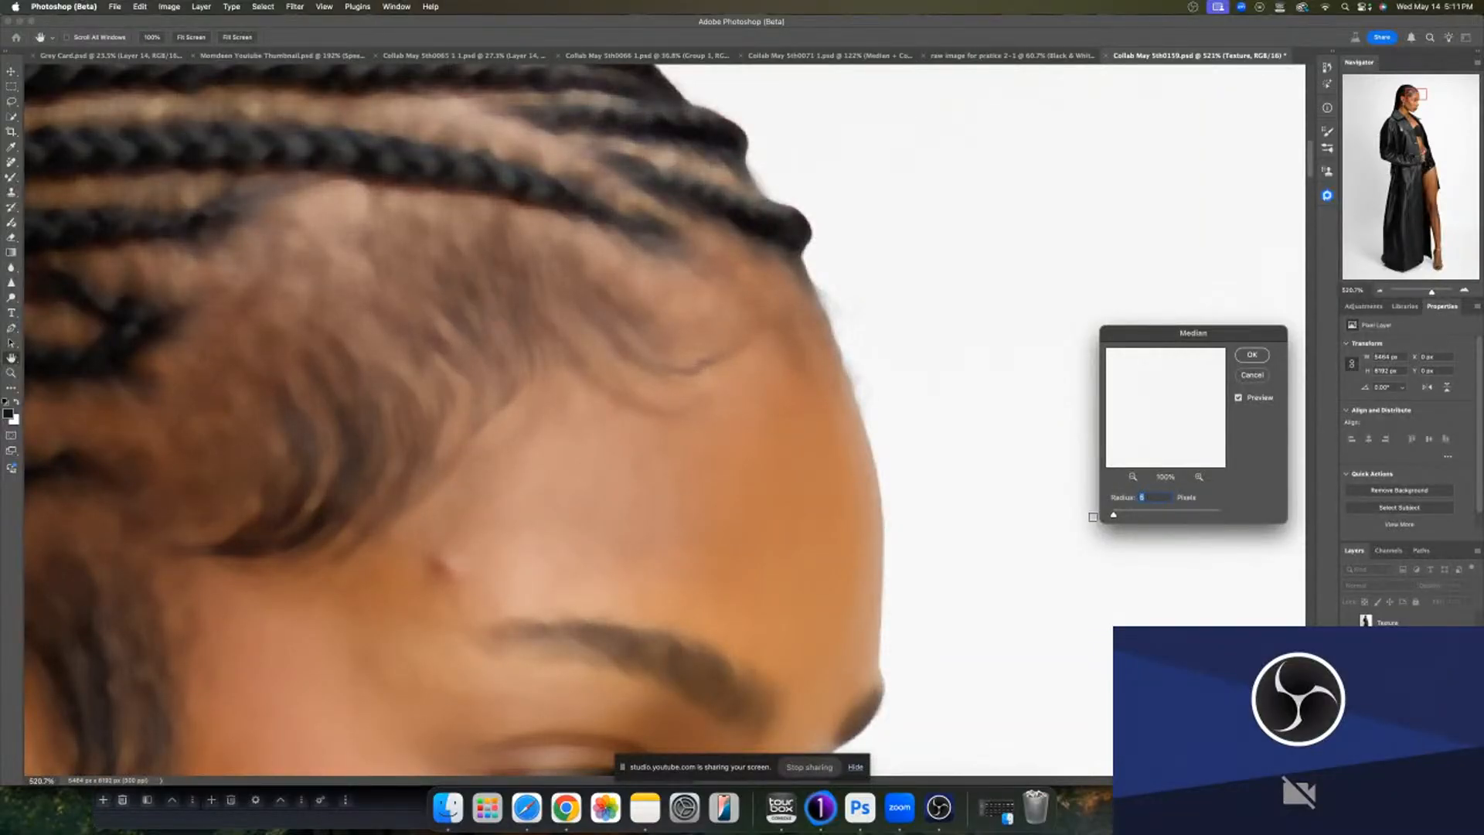
click(1239, 397)
click(1239, 397)
click(1257, 356)
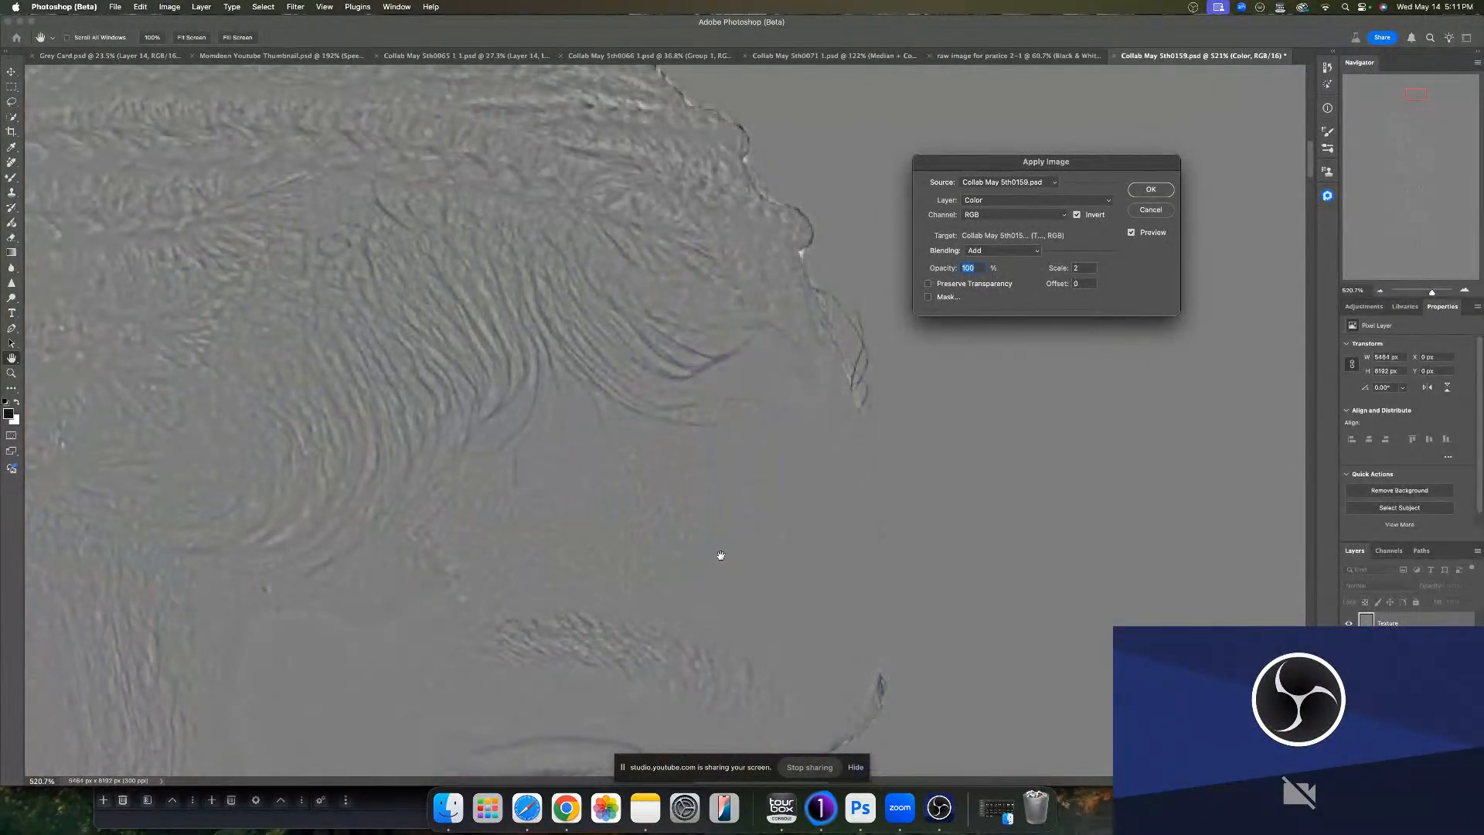
- Confirm the Apply Image step with Add blending at scale 2 after briefly trying Subtract
scroll(722, 533, down, 5)
scroll(734, 421, down, 3)
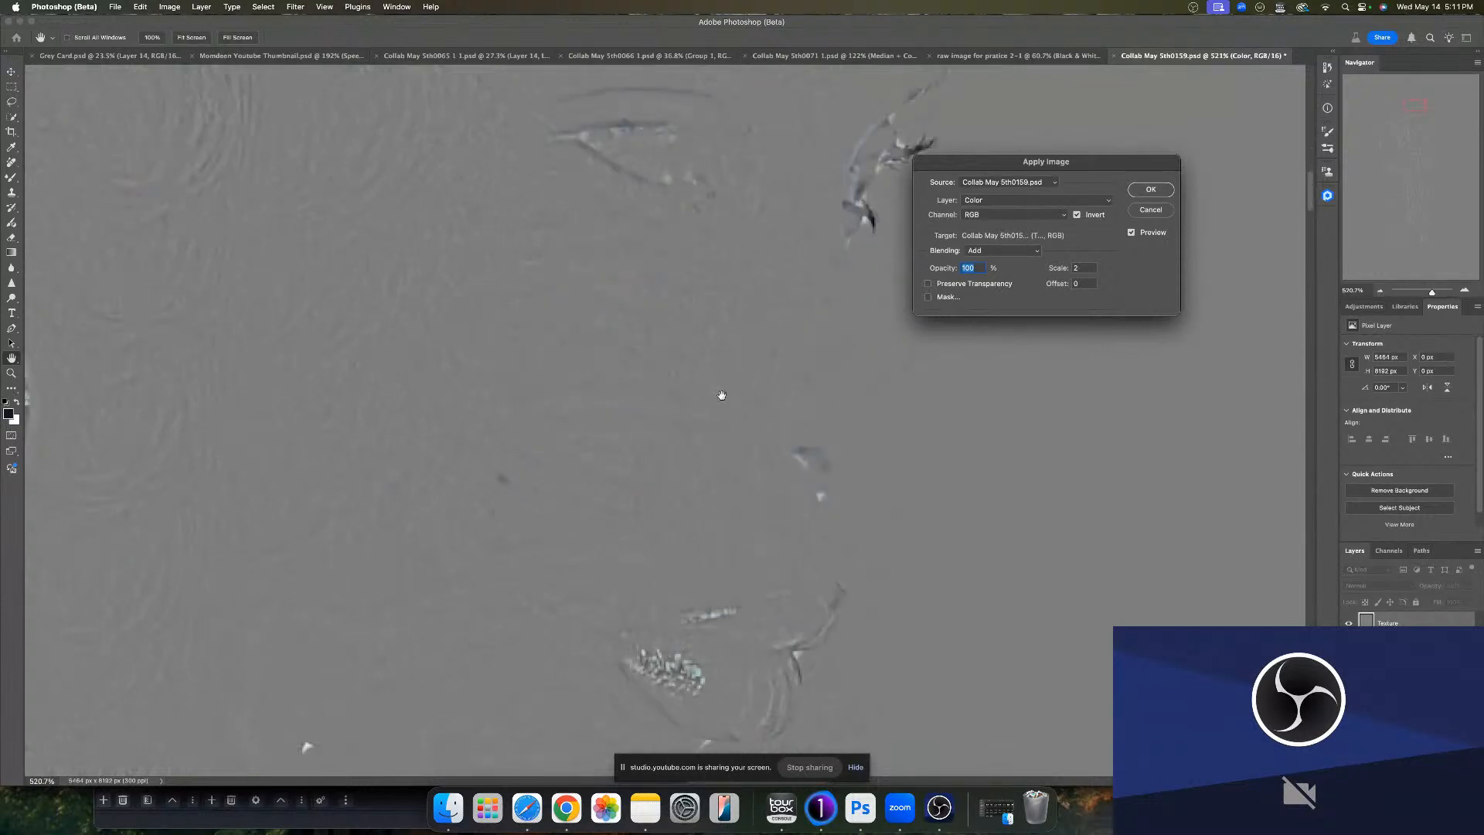
scroll(721, 397, up, 5)
scroll(719, 384, up, 5)
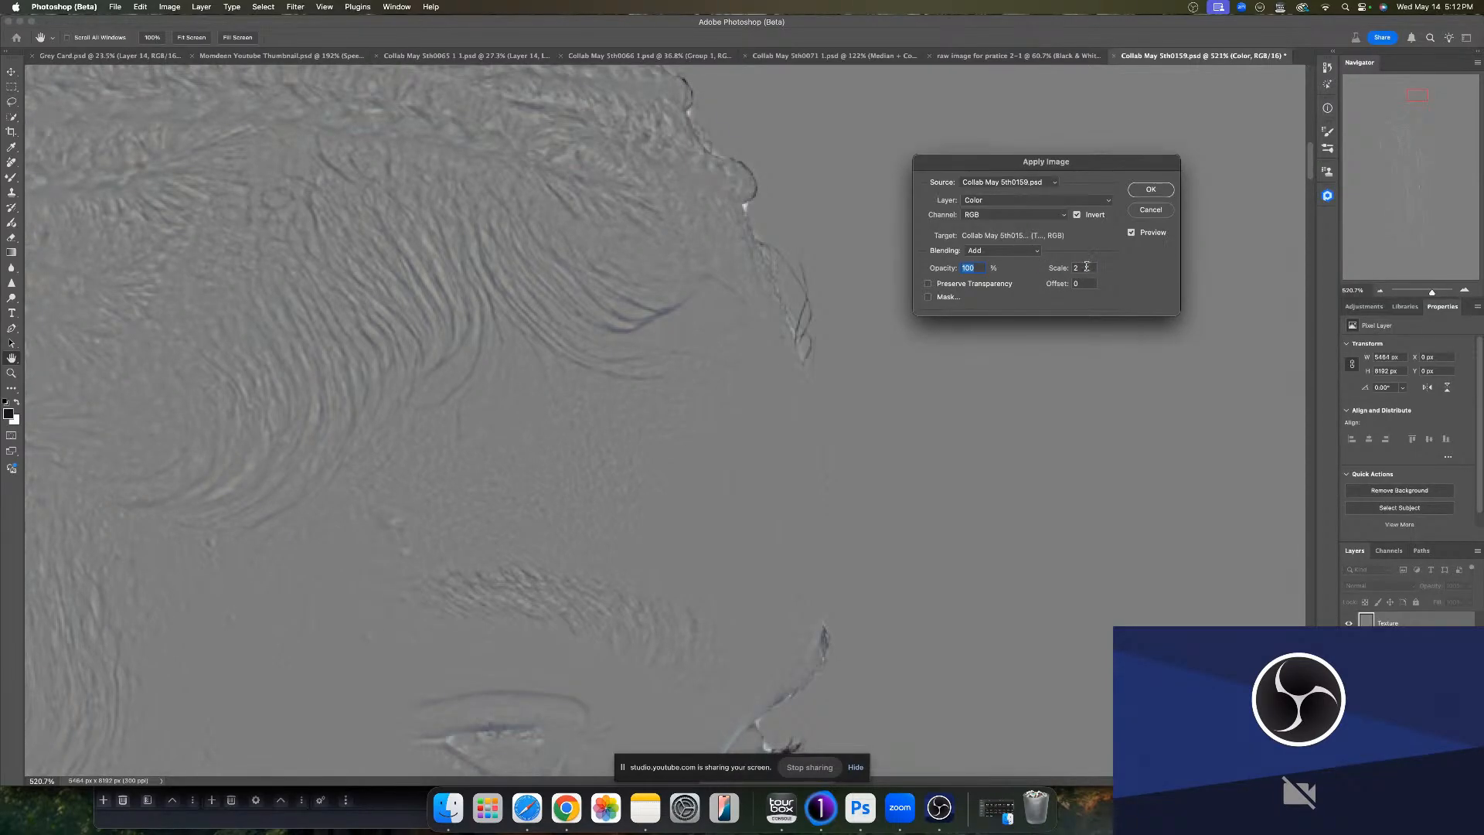
click(1034, 253)
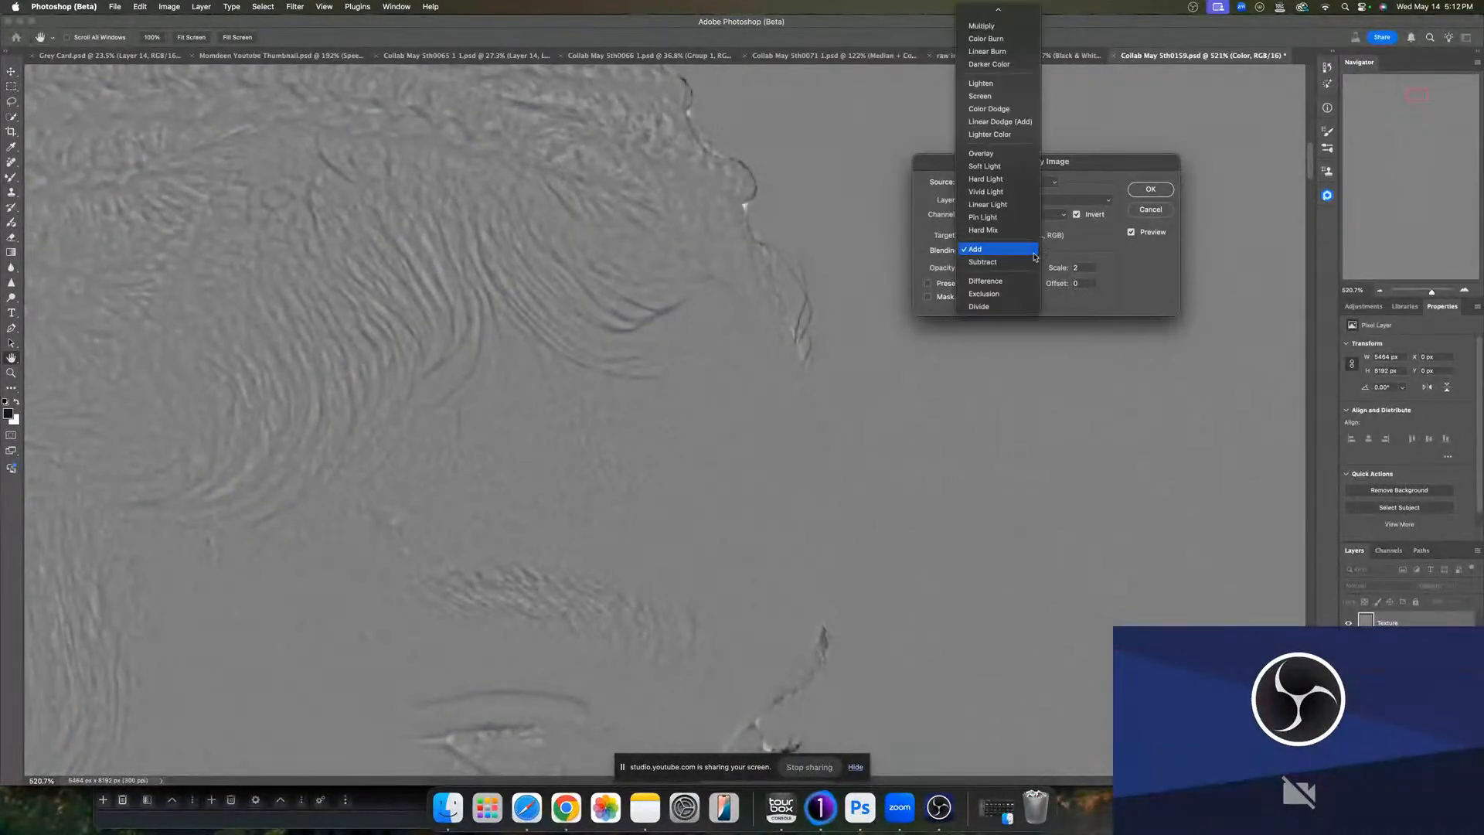
click(1033, 262)
click(1031, 252)
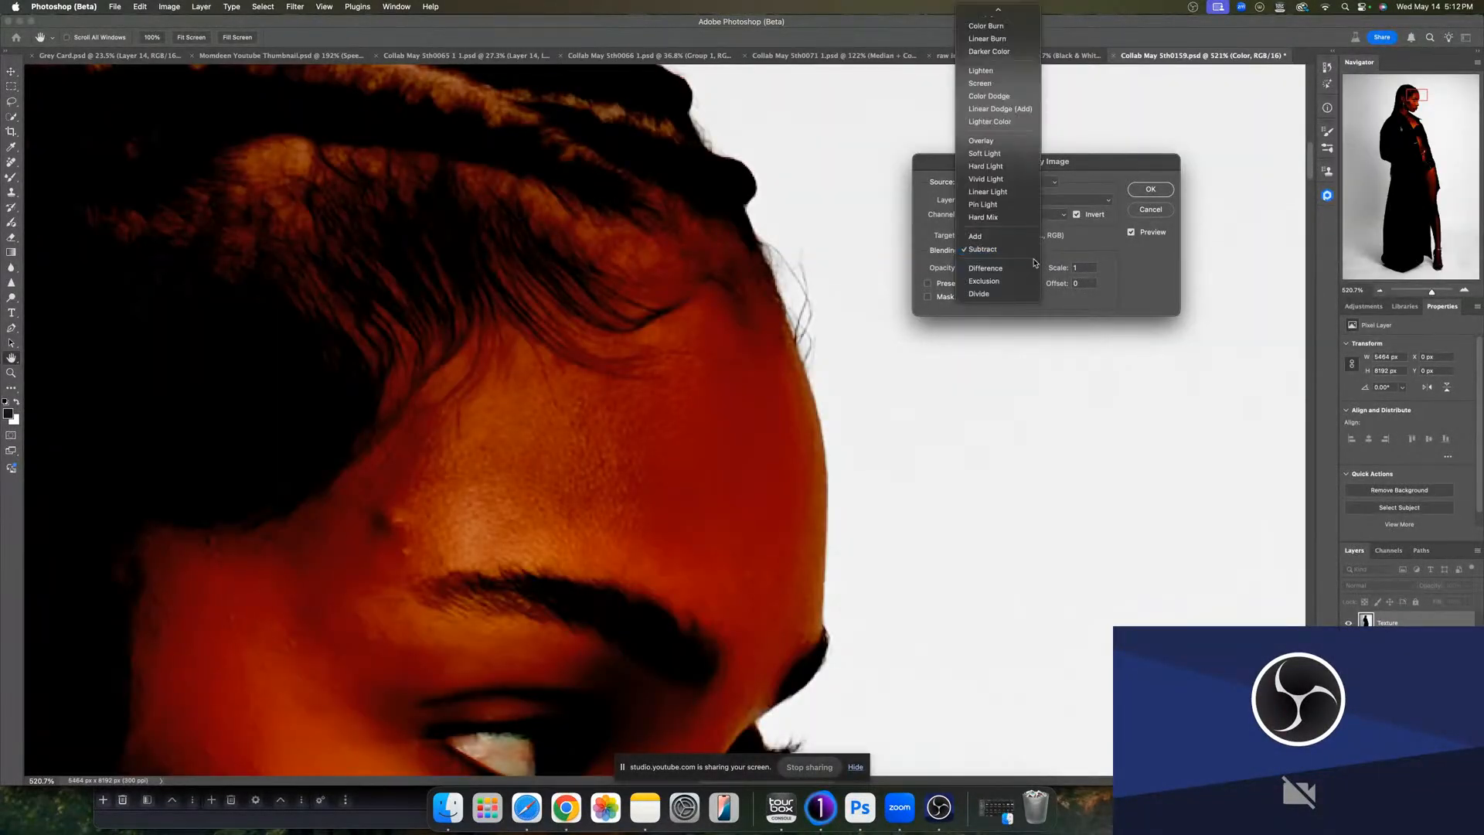
click(1005, 233)
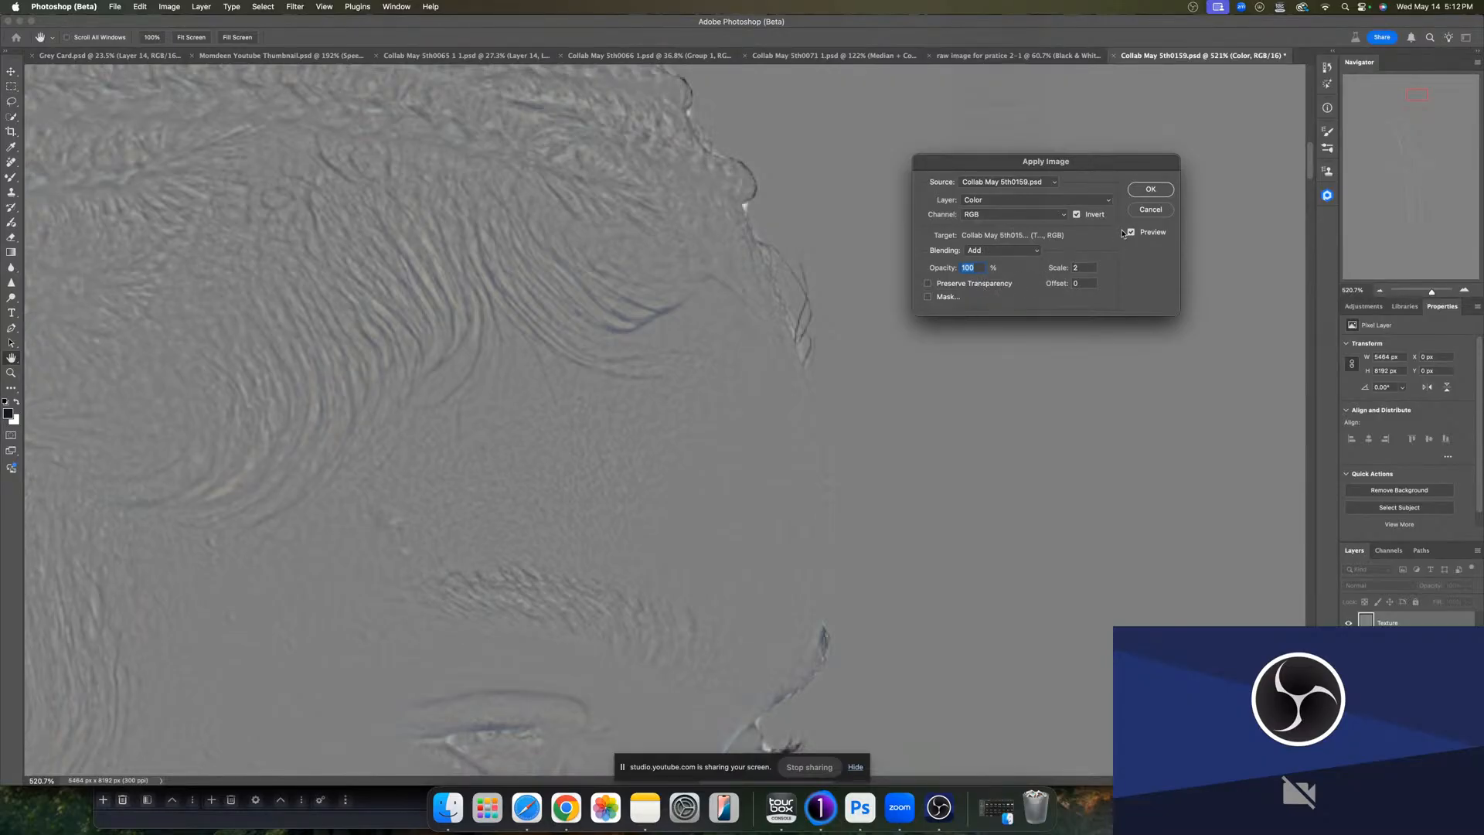
click(1148, 190)
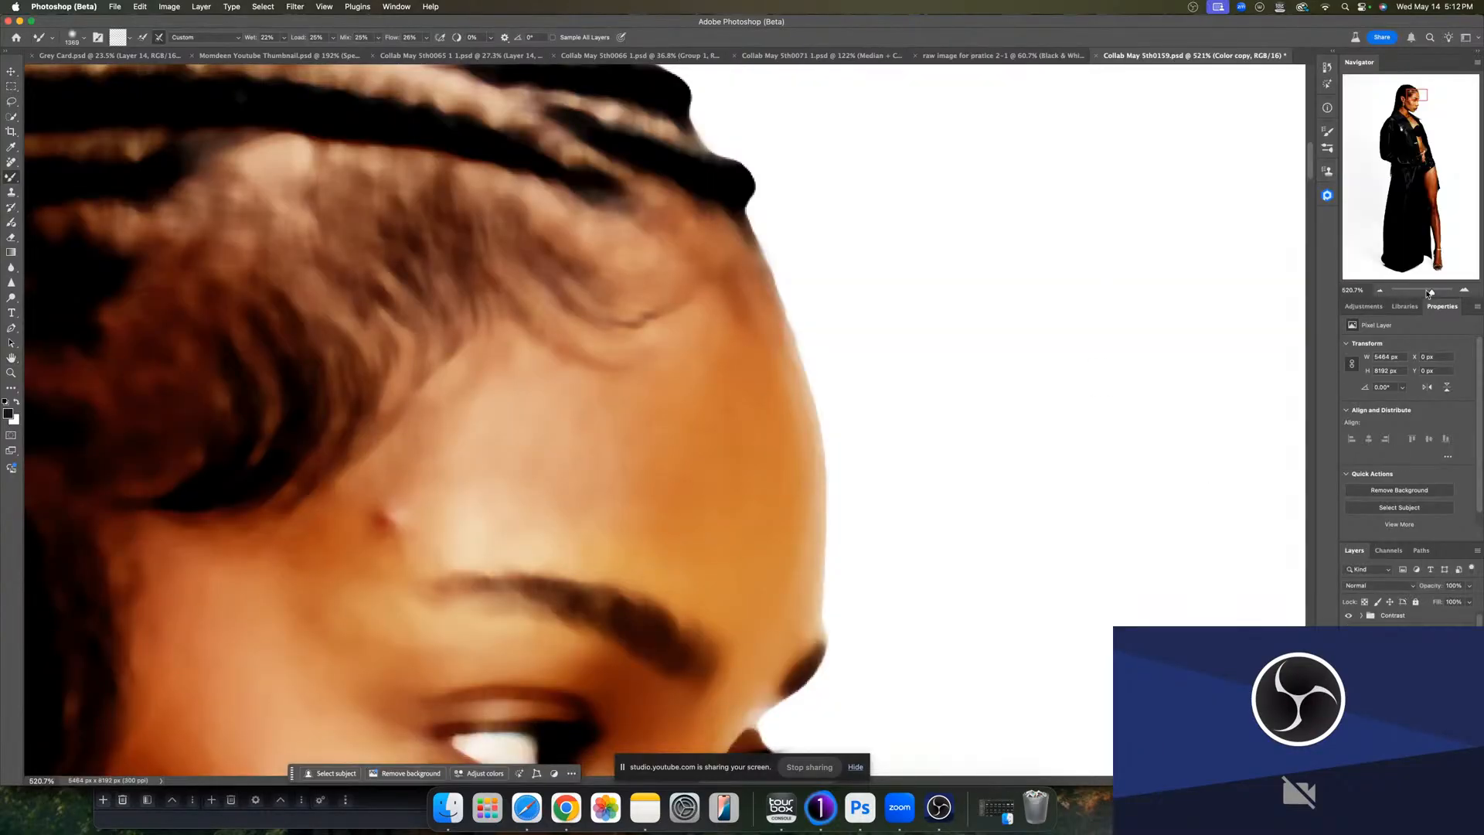
- Lower the Contrast group's opacity to about 26%
drag(1431, 290, 1422, 296)
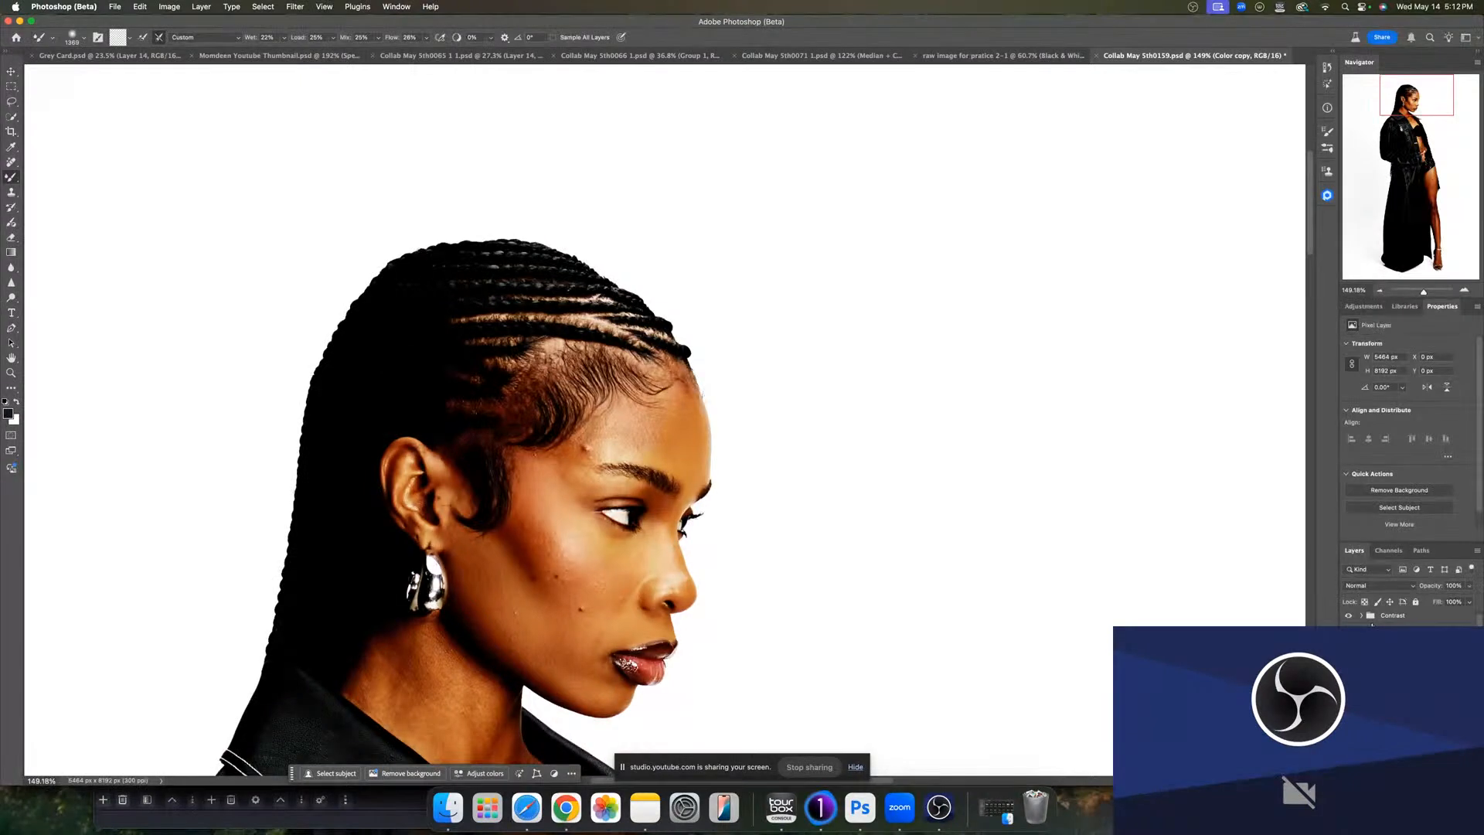
click(1385, 618)
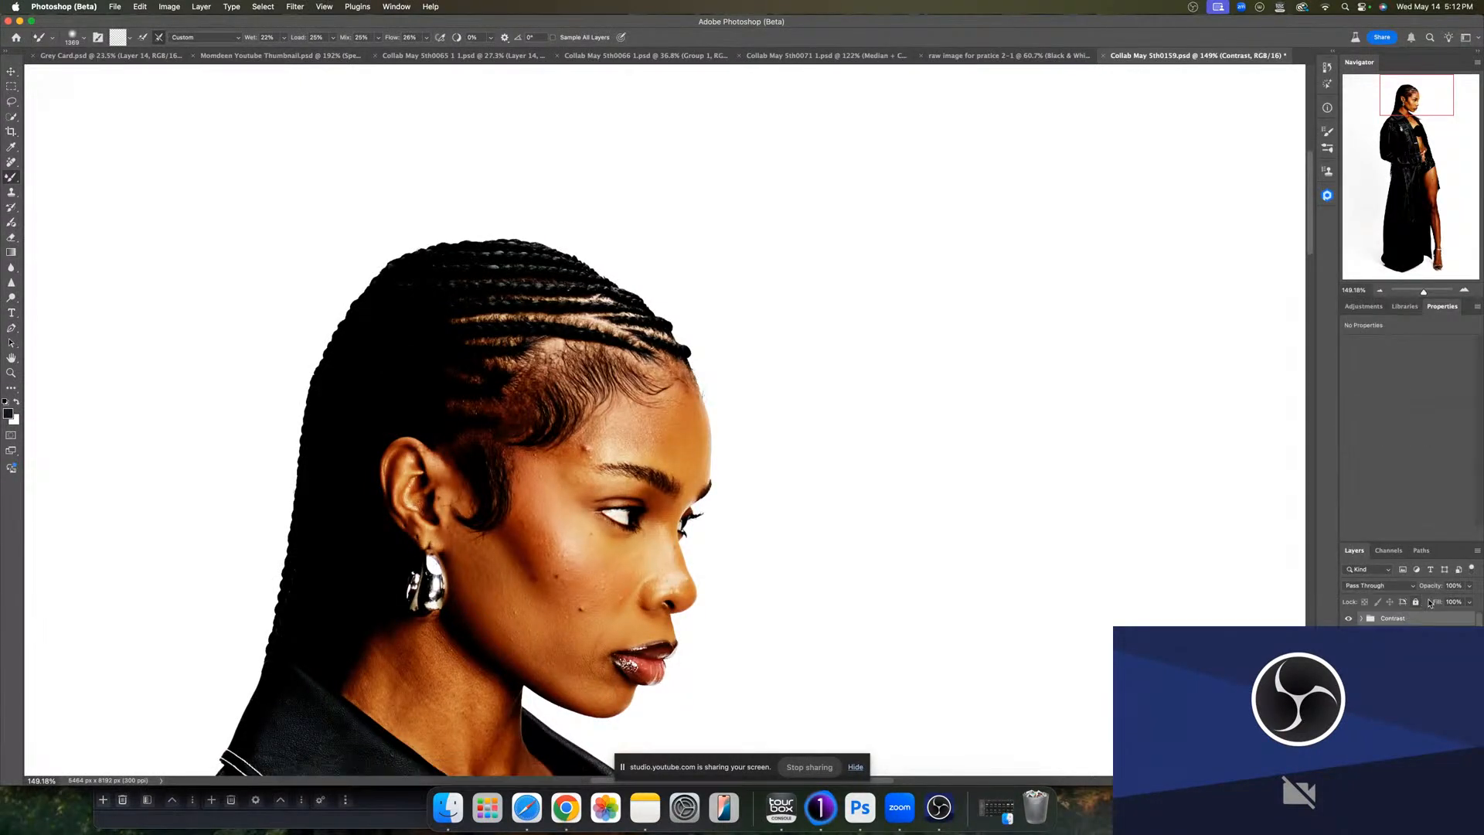
click(1469, 585)
drag(1463, 601, 1431, 601)
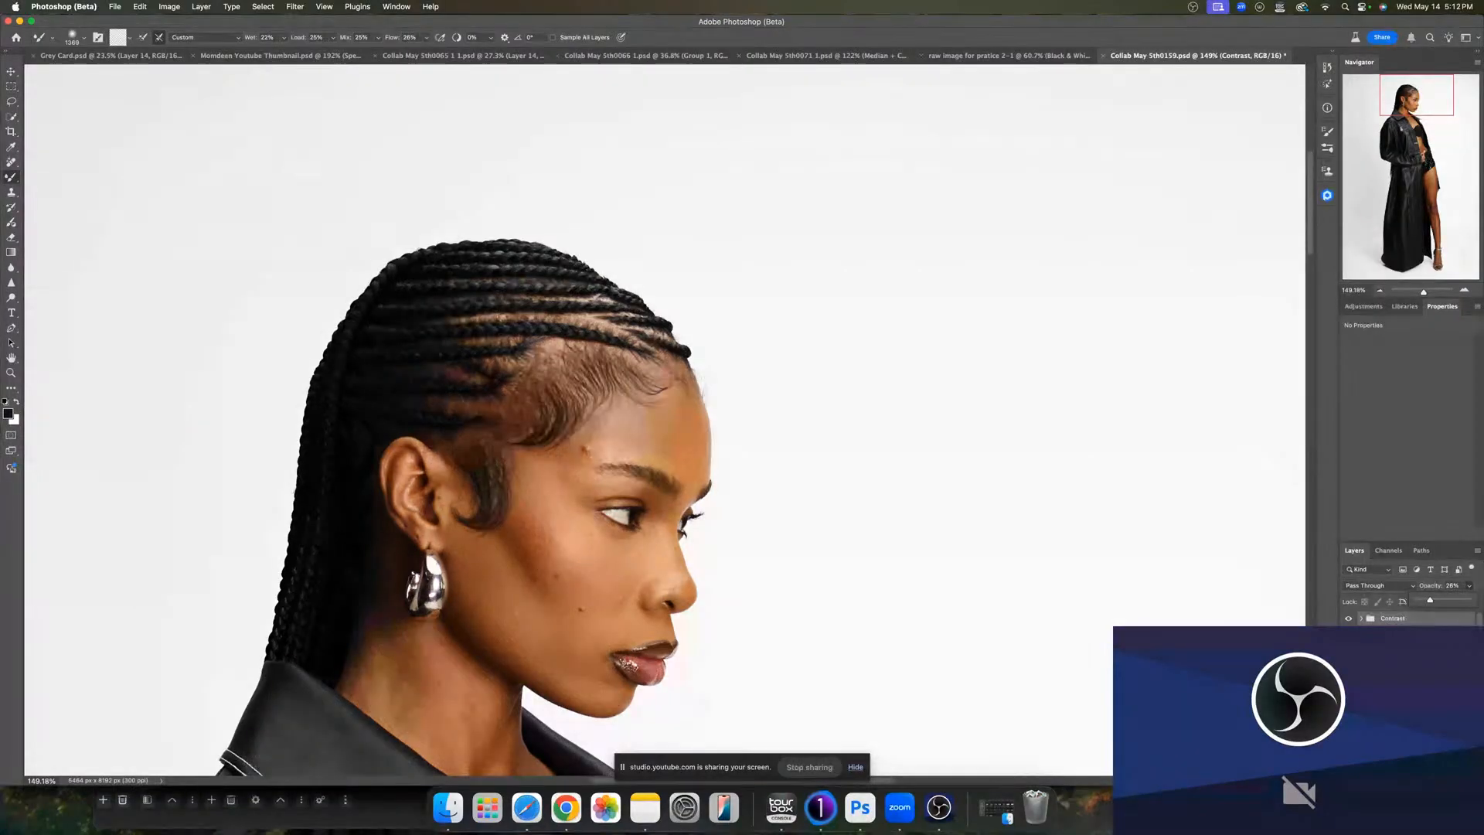
- Clone out the blemish on the forehead with the Clone Stamp on the texture copy layer
click(1398, 666)
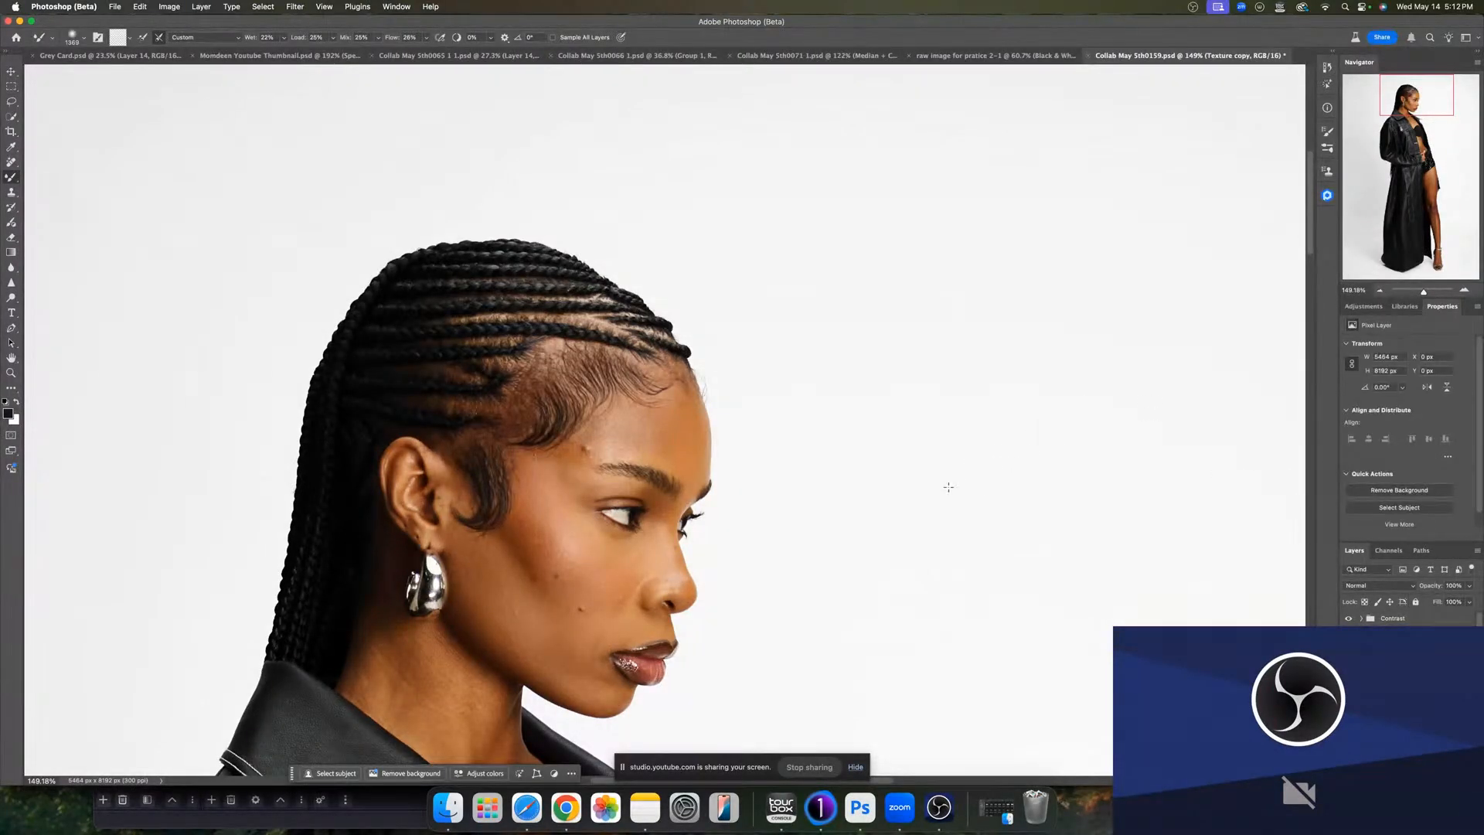
key(s)
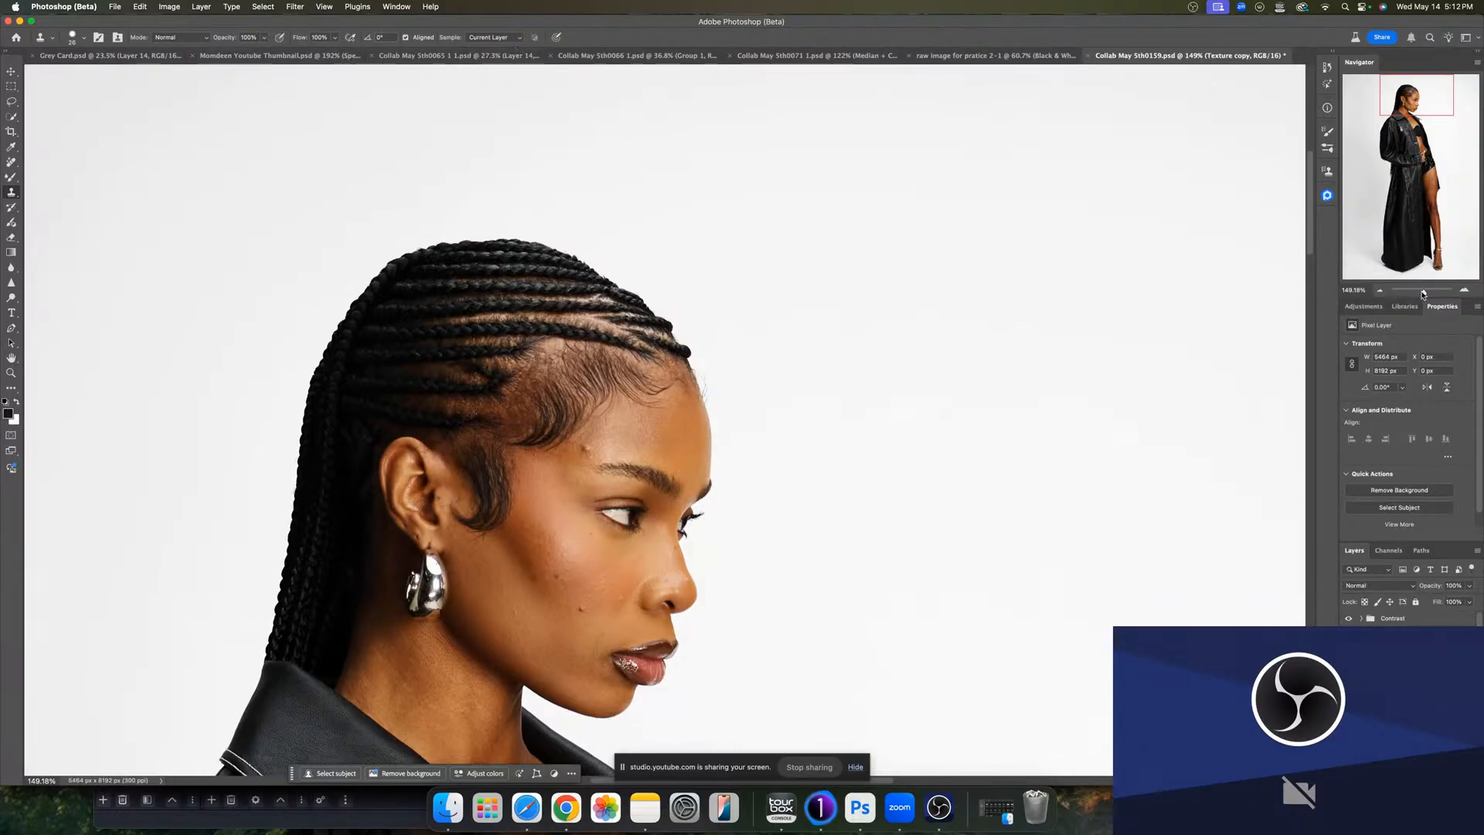
drag(1423, 294, 1429, 292)
click(545, 470)
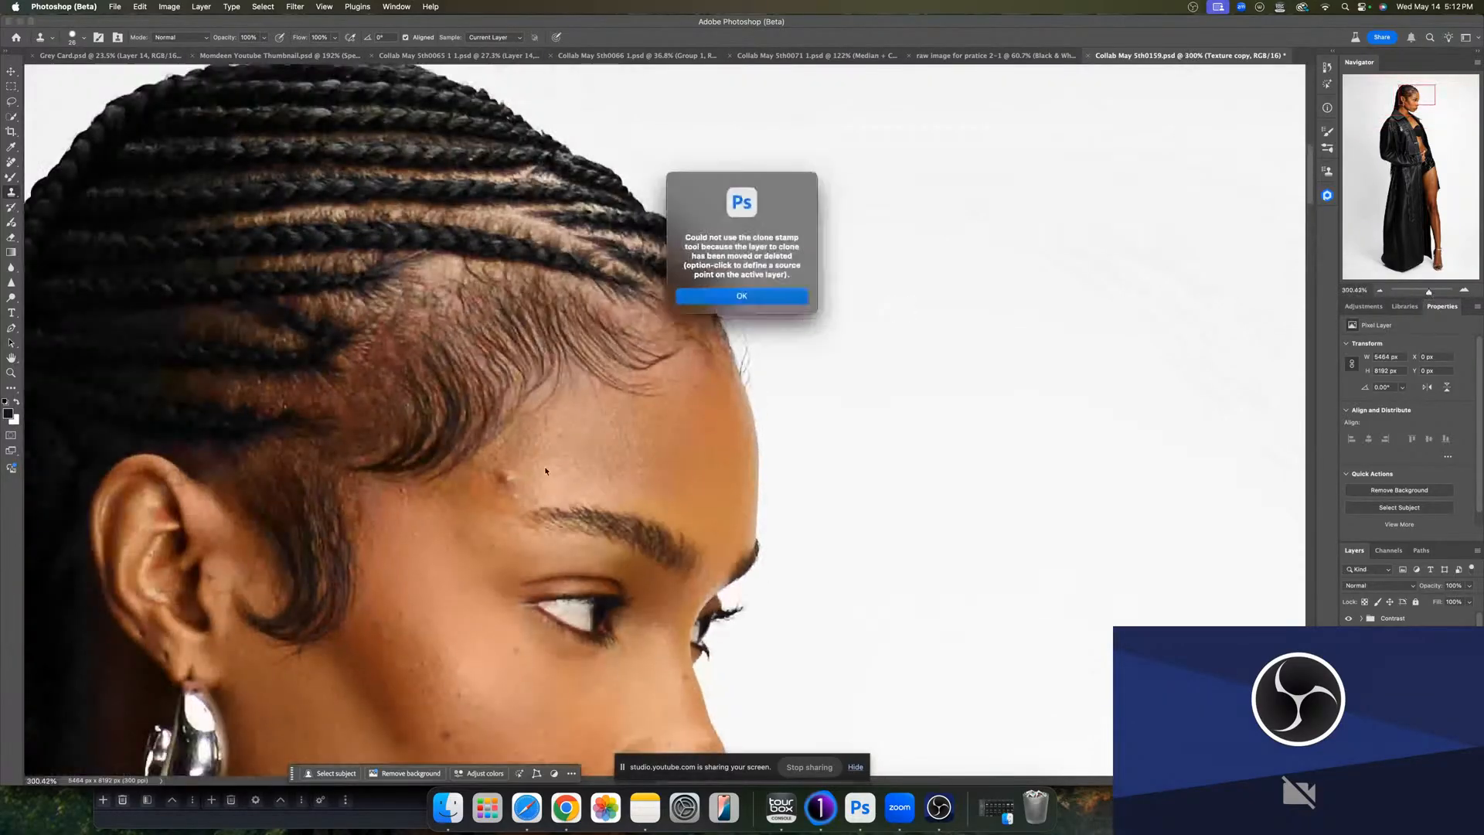
key(Return)
mouse_move(539, 476)
mouse_down()
mouse_move(584, 379)
mouse_move(538, 484)
mouse_up()
alt+click(529, 492)
alt+click(553, 487)
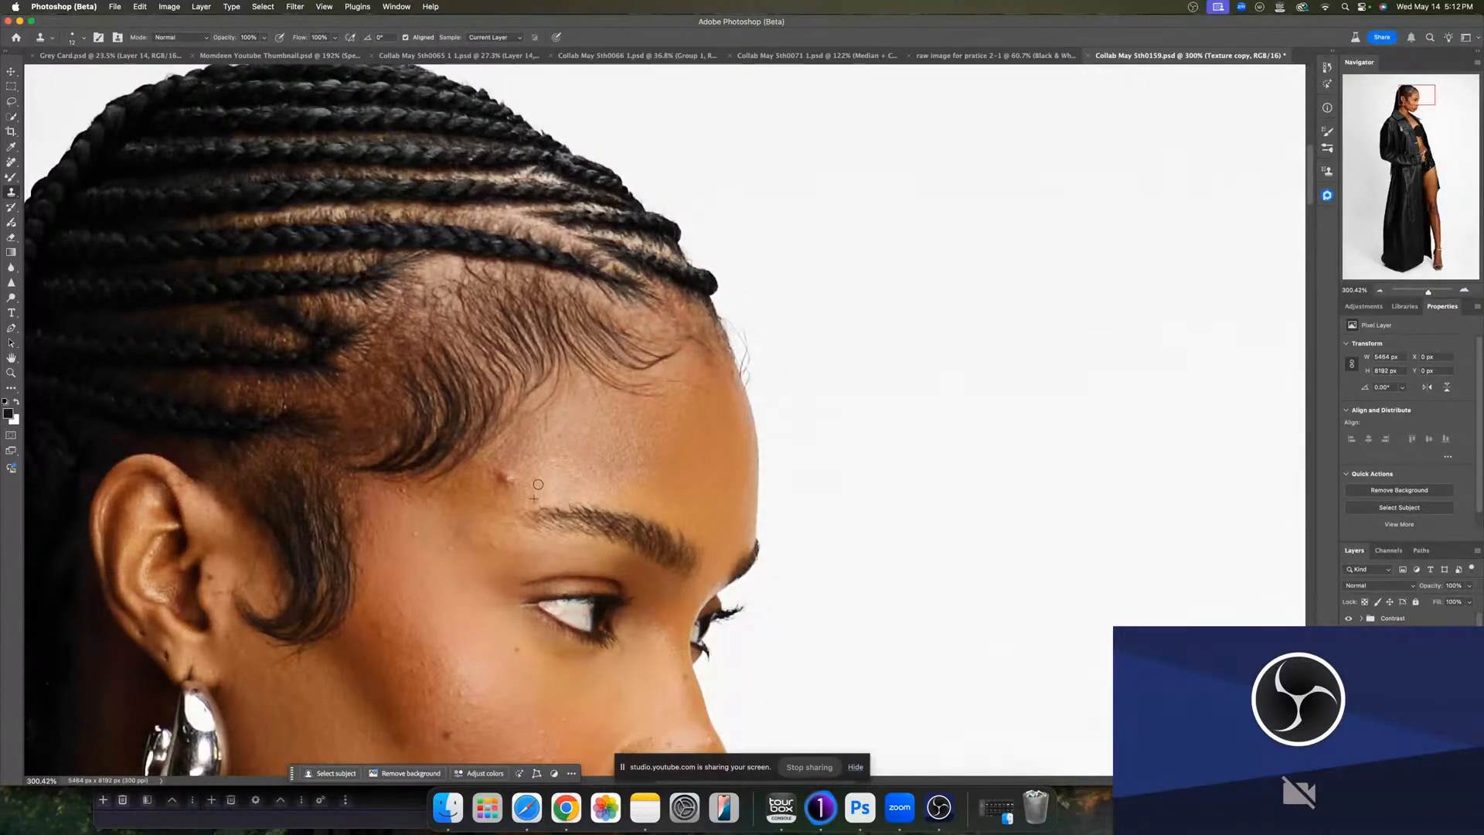
alt+click(532, 462)
click(503, 480)
alt+click(518, 463)
drag(502, 473, 495, 472)
click(458, 547)
scroll(391, 696, down, 5)
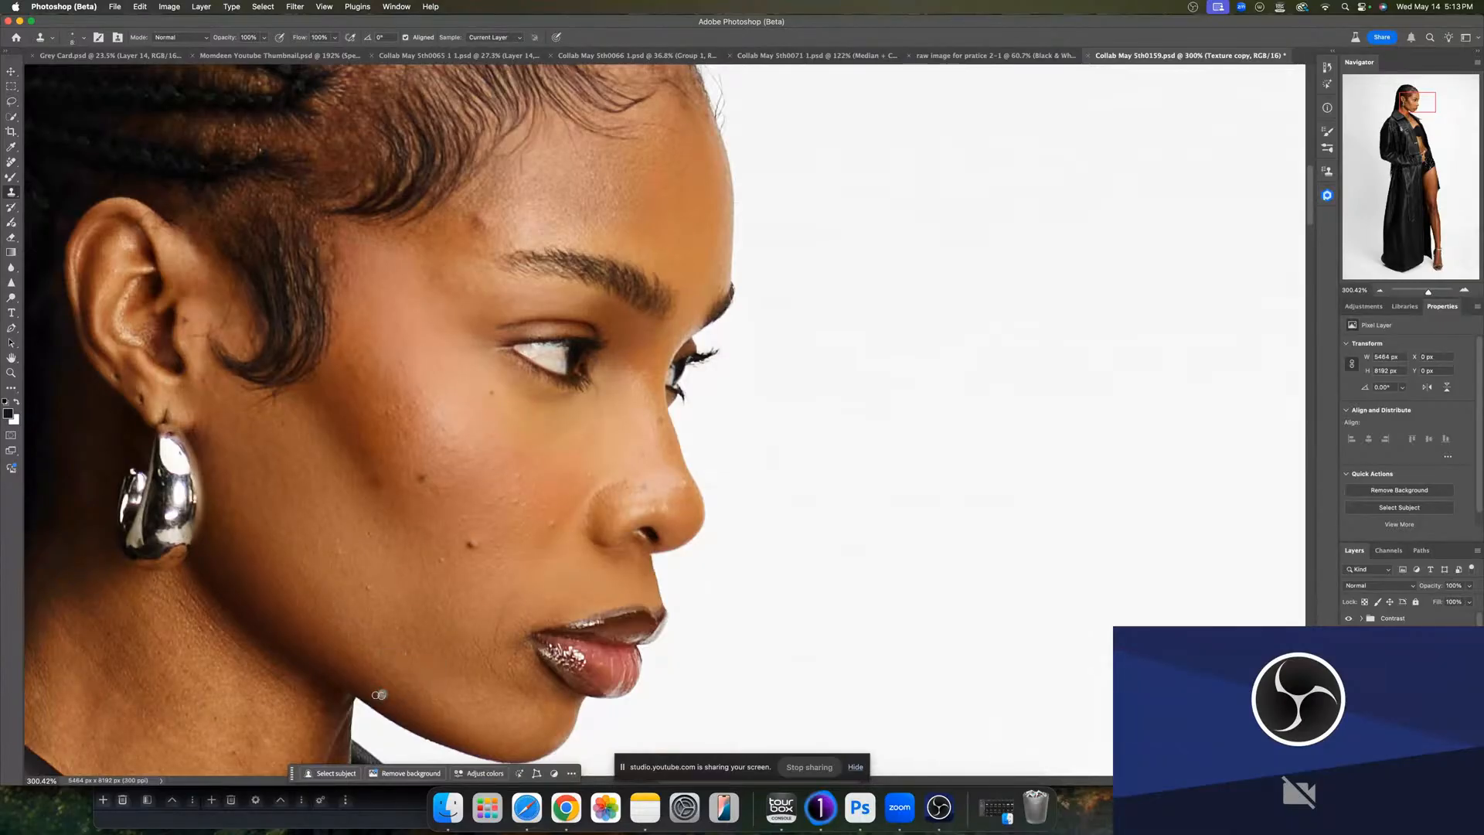
- Clone out the small blemishes on the cheek and along the jawline
click(381, 669)
alt+click(663, 460)
click(655, 476)
alt+click(429, 410)
drag(420, 400, 420, 393)
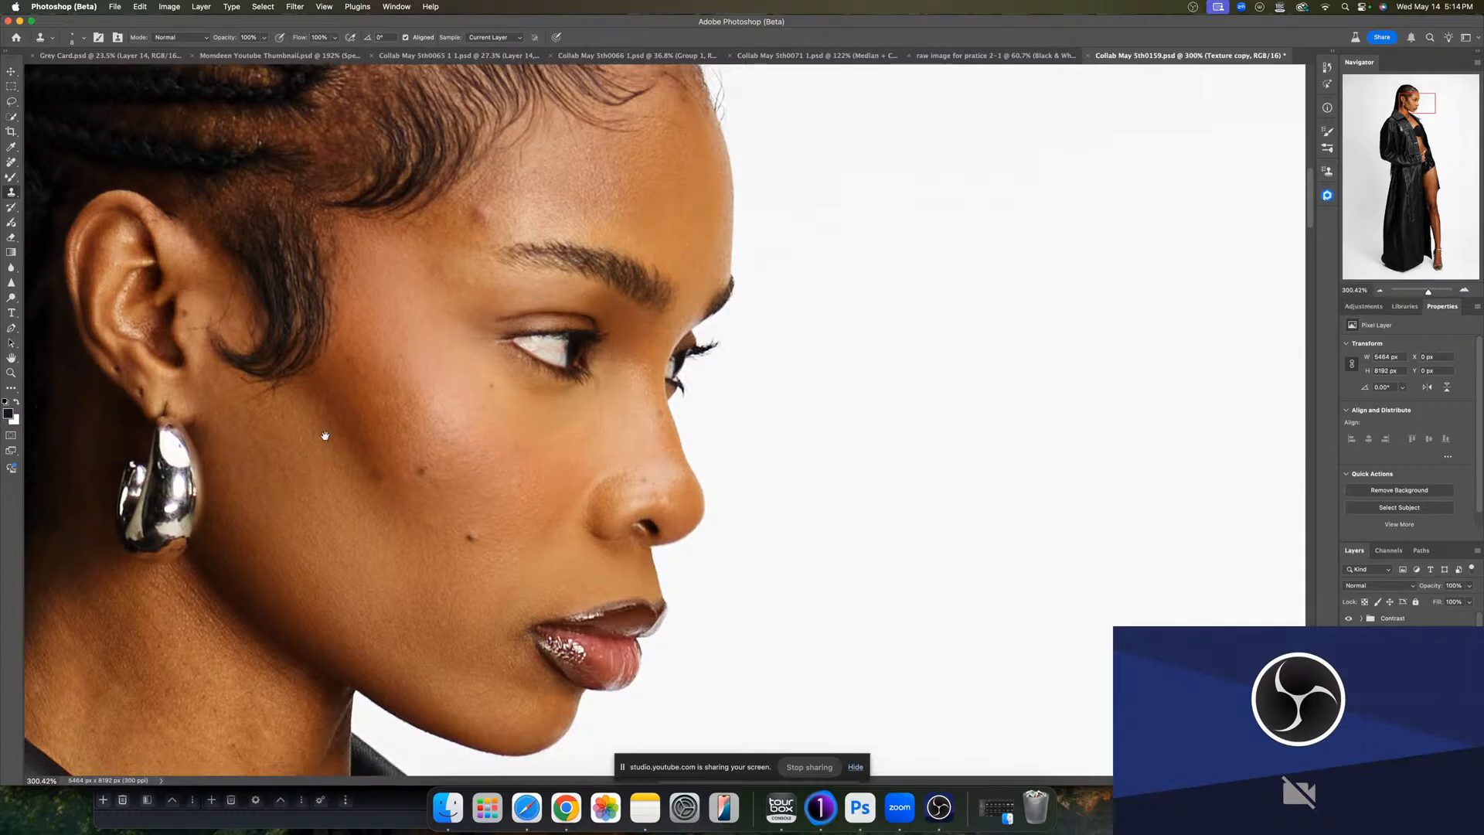
- Clone out the spots on the side of the neck
scroll(327, 424, down, 5)
scroll(333, 440, down, 3)
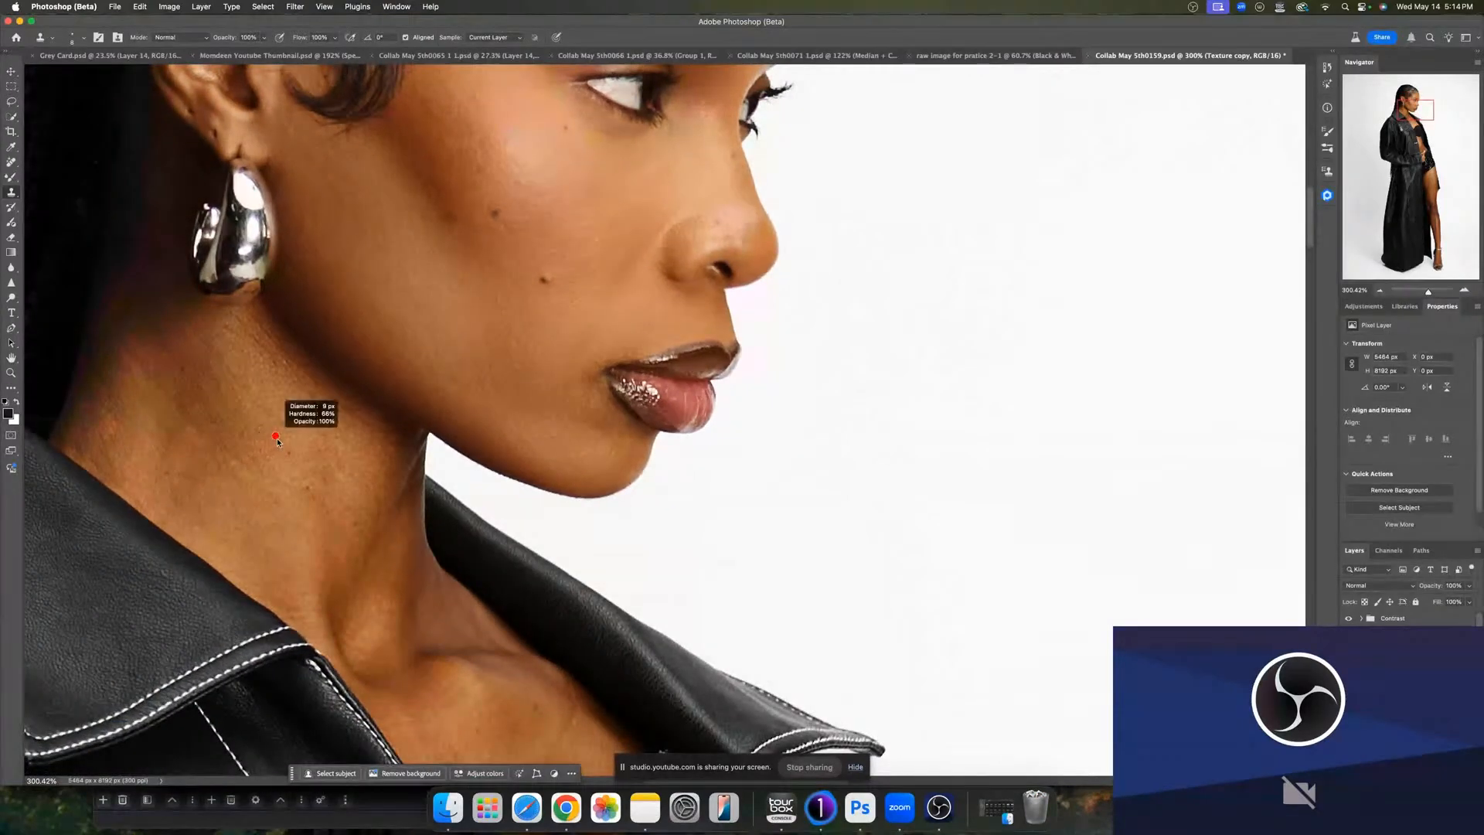
alt+click(292, 409)
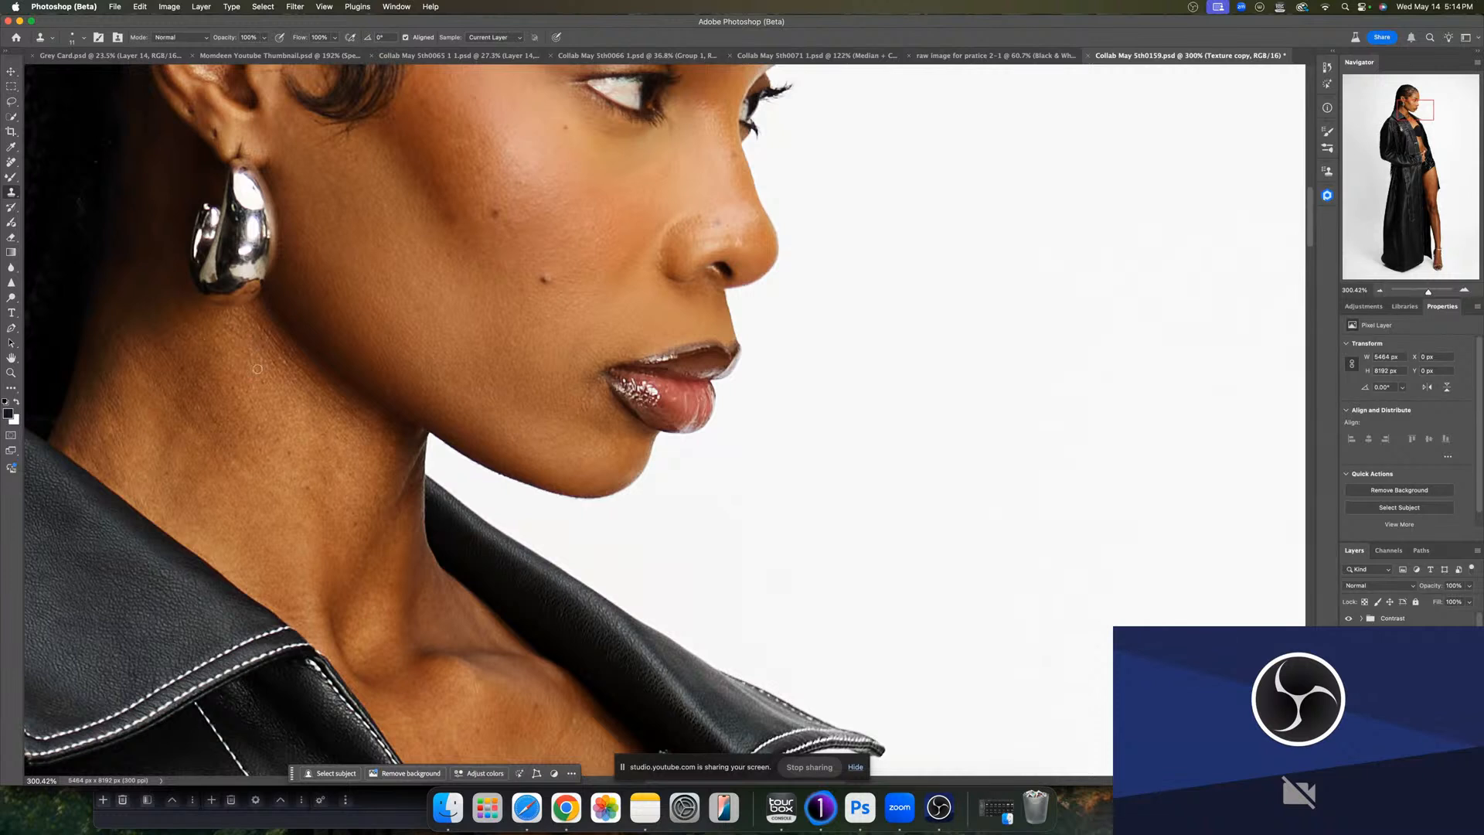
alt+click(289, 488)
drag(301, 486, 298, 488)
drag(119, 418, 130, 449)
alt+click(570, 748)
drag(553, 743, 556, 743)
- Clone out the spots on the chest between the jacket lapels
scroll(573, 716, down, 10)
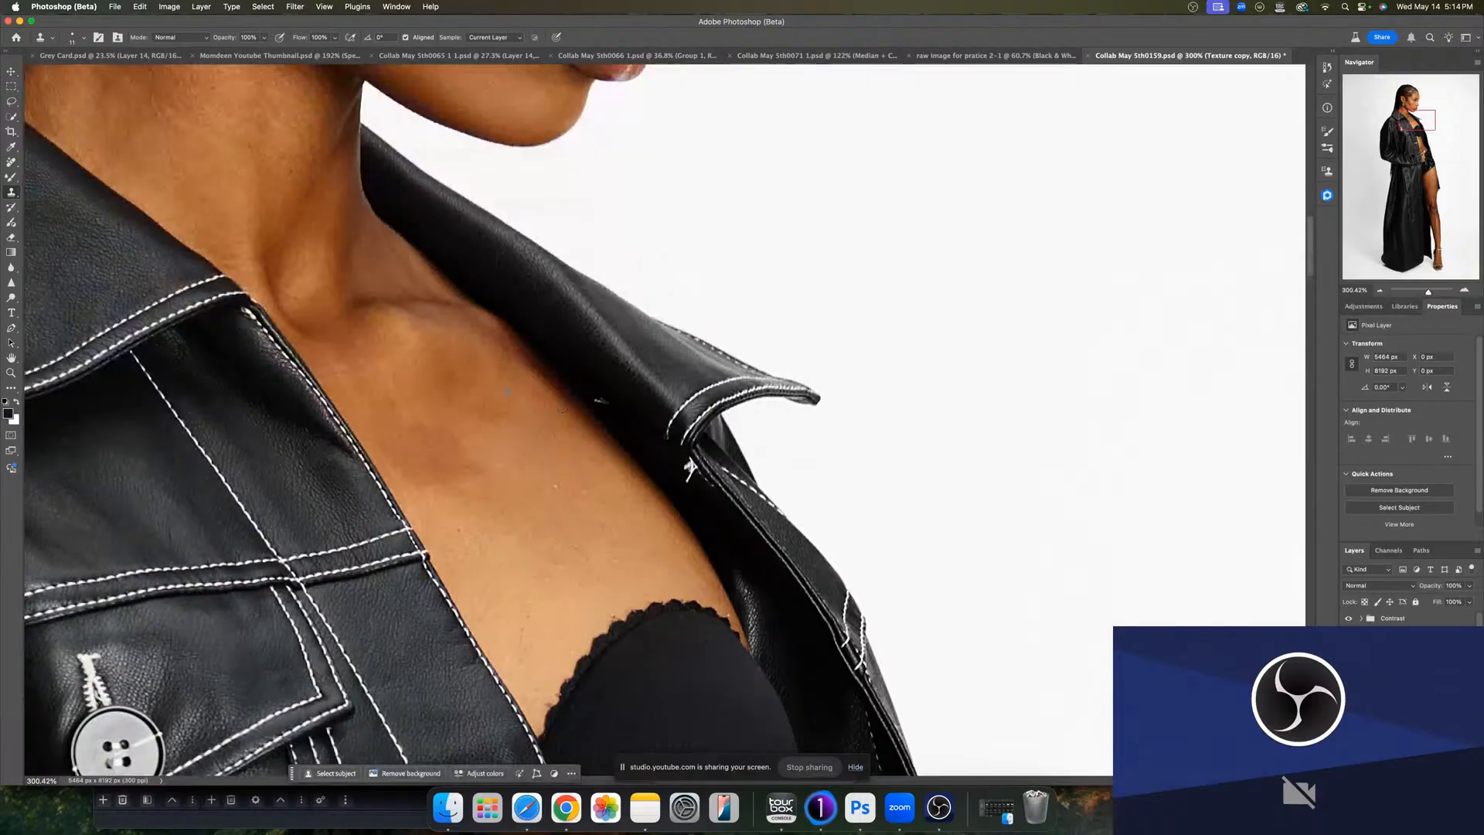
alt+click(603, 391)
mouse_move(600, 402)
mouse_down()
mouse_move(600, 421)
mouse_move(607, 402)
mouse_up()
alt+click(619, 417)
alt+click(556, 490)
click(555, 515)
alt+click(573, 546)
click(565, 565)
drag(551, 555, 543, 341)
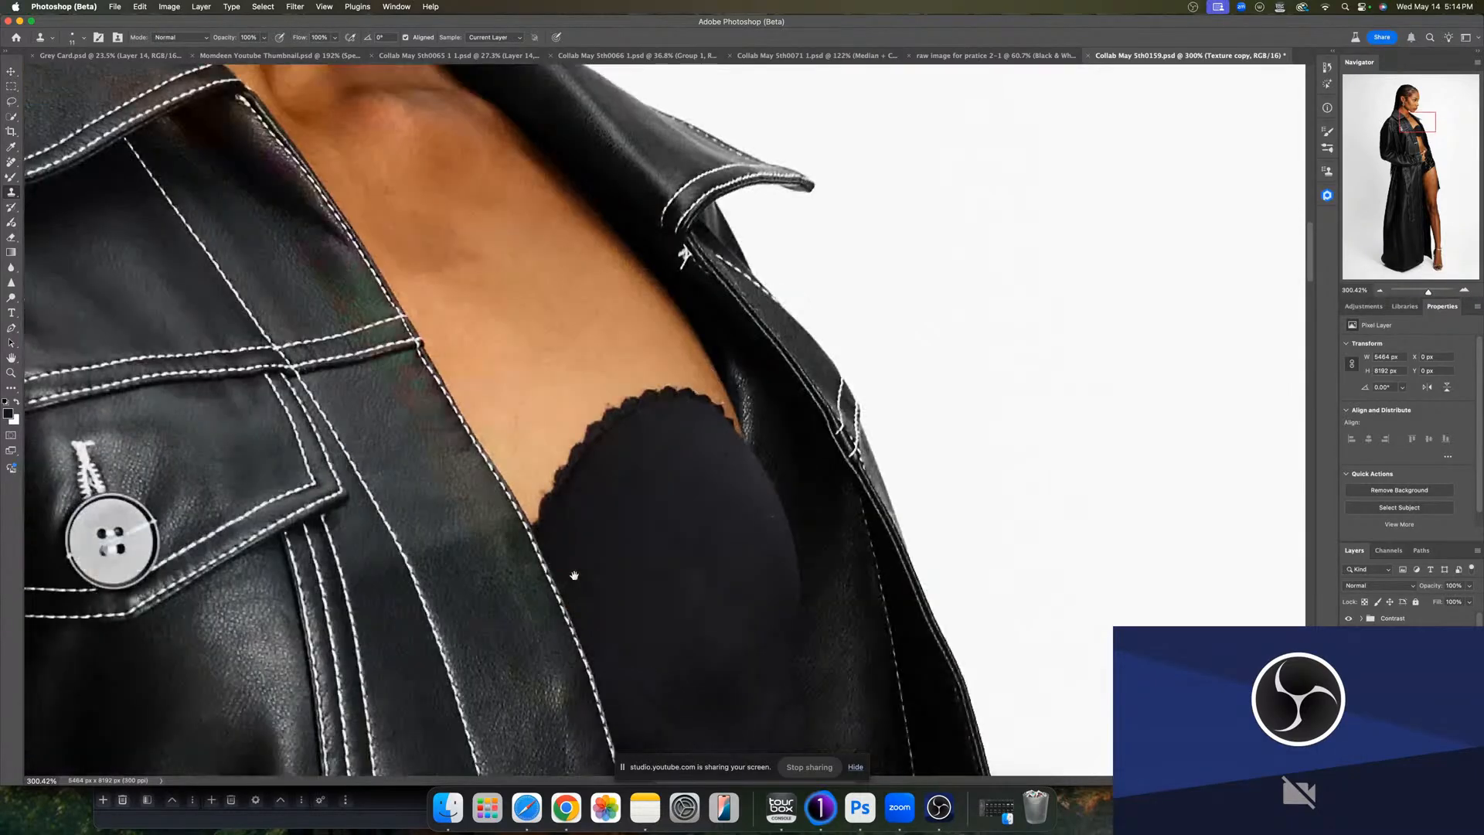
drag(573, 577, 437, 471)
drag(554, 394, 582, 401)
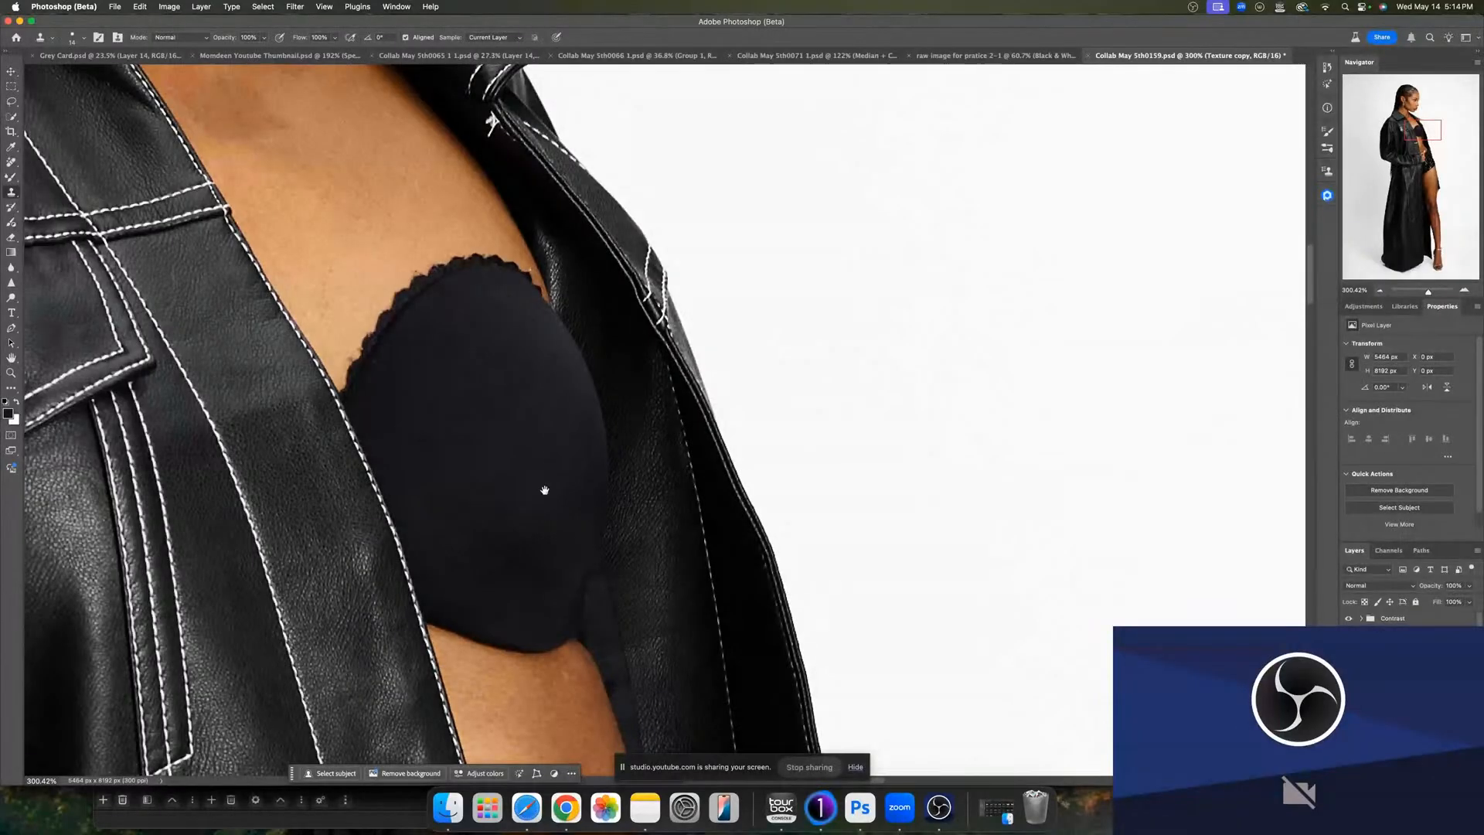
- Clone out a blemish on the exposed torso beside the jacket
scroll(541, 491, down, 5)
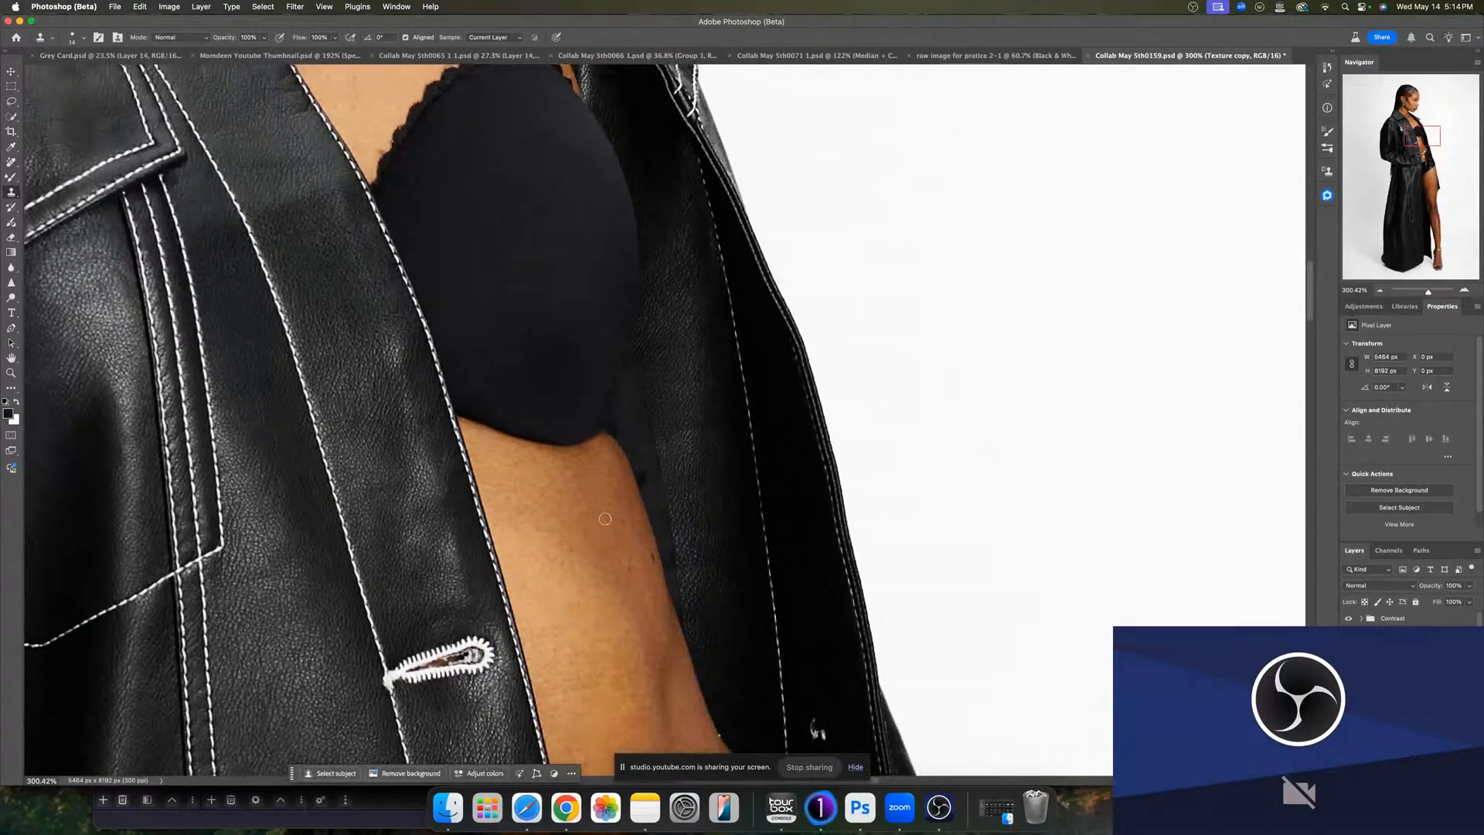
scroll(611, 543, down, 3)
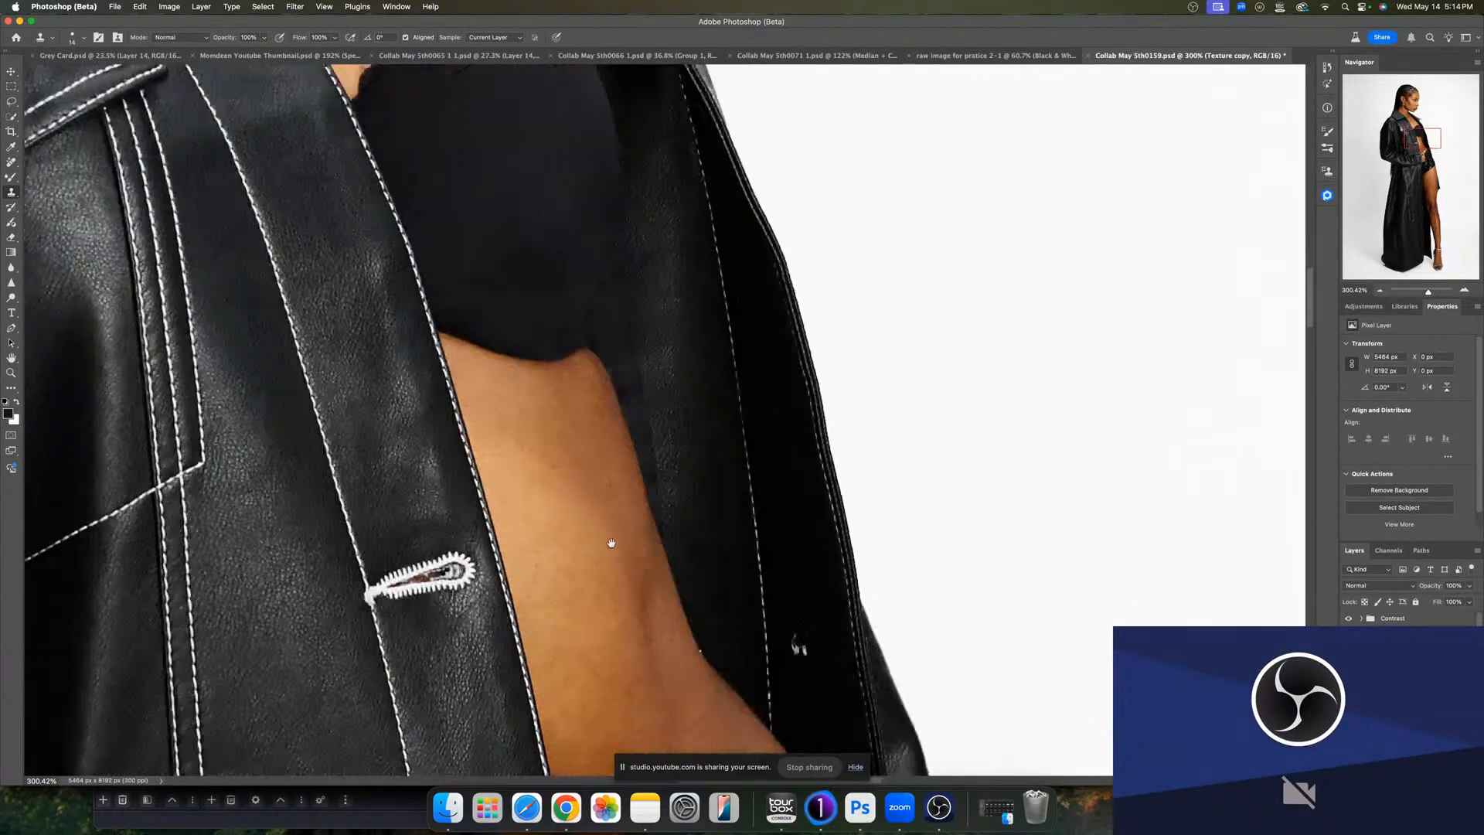
scroll(612, 544, down, 6)
drag(661, 452, 668, 437)
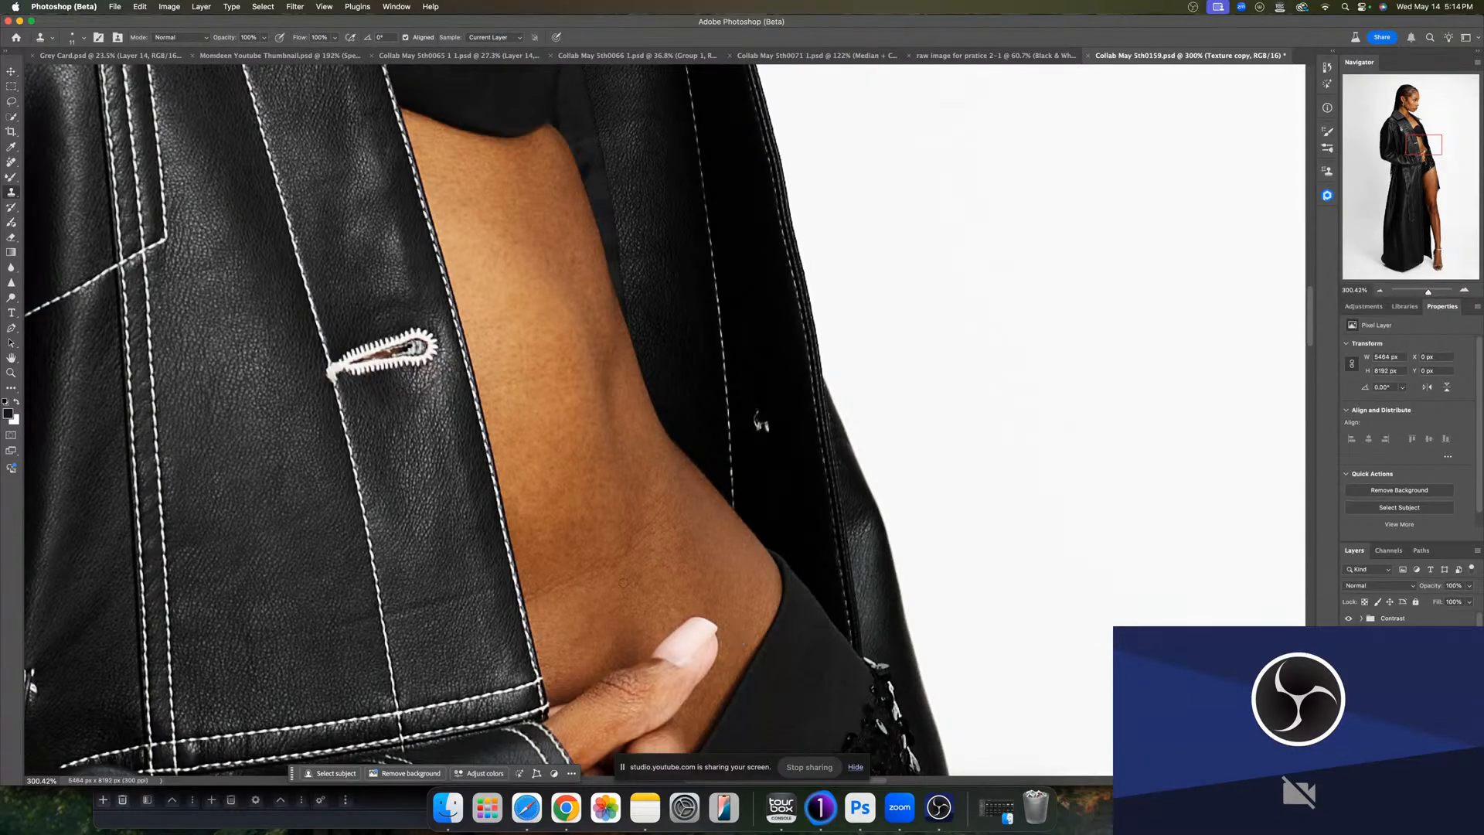
- Clone out the dark spots on the upper thigh below the sequin shorts
scroll(734, 634, down, 8)
scroll(670, 579, down, 3)
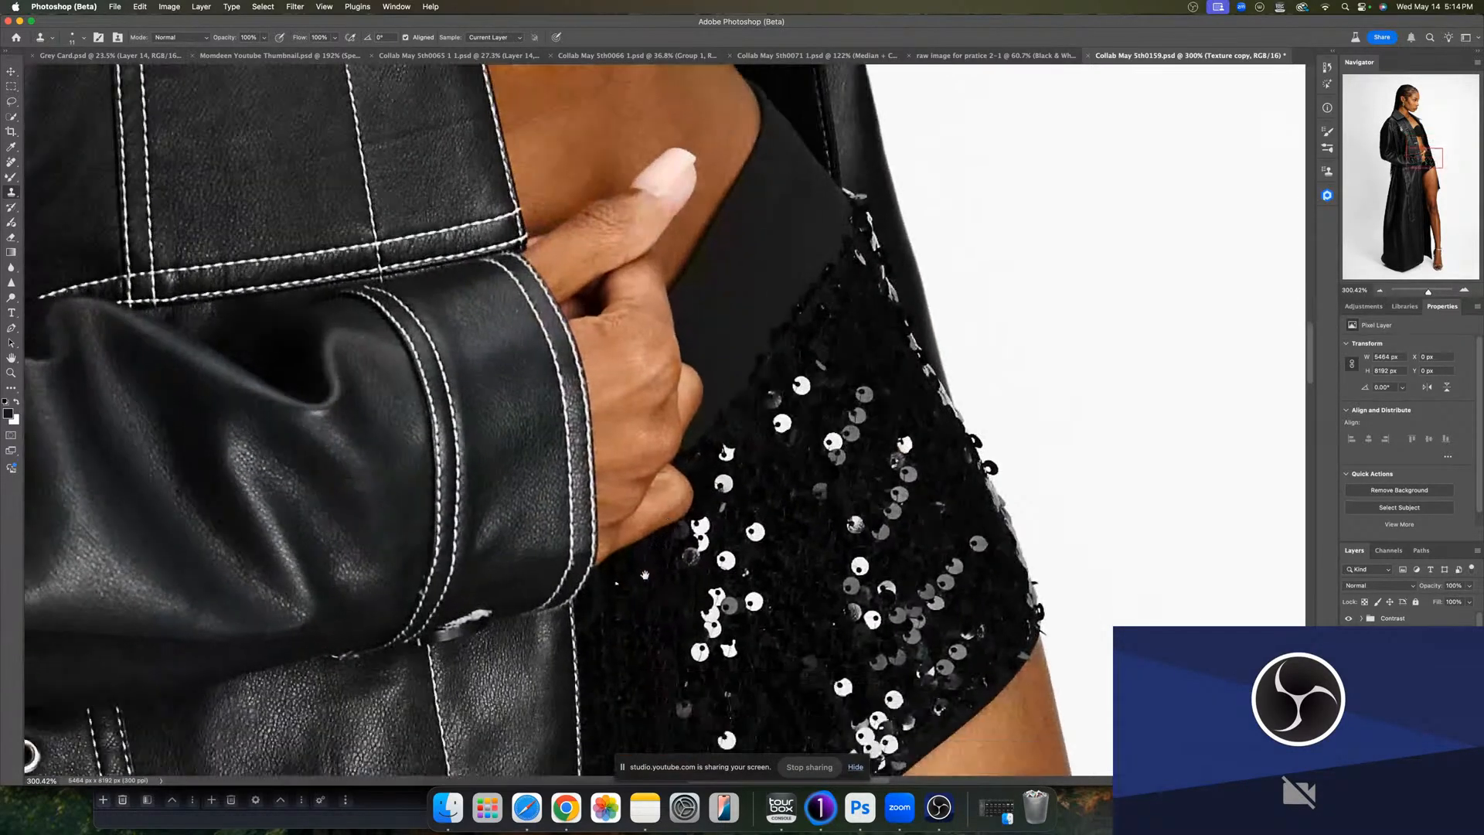
scroll(623, 517, down, 6)
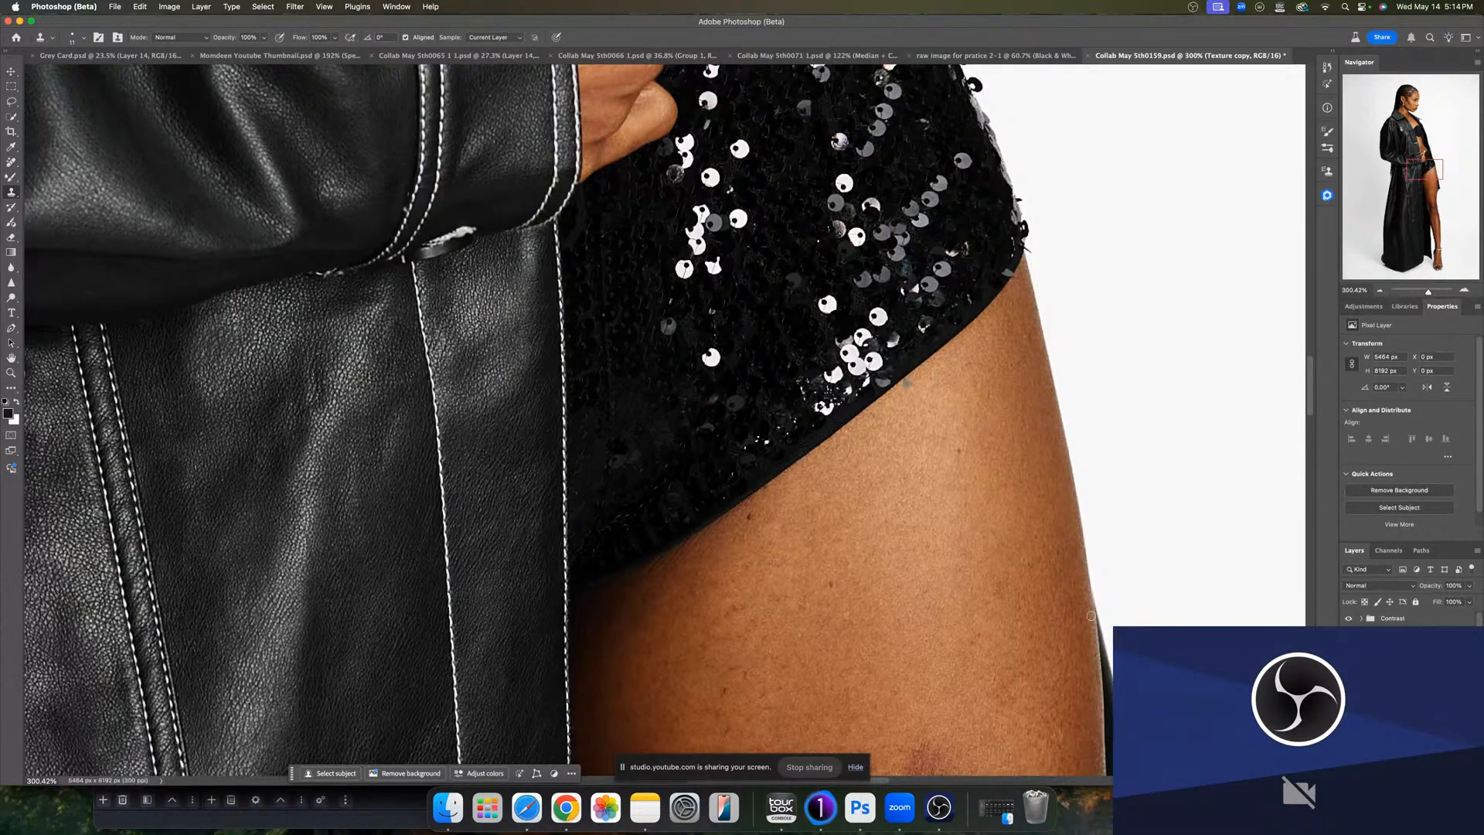
scroll(943, 657, down, 5)
scroll(943, 657, right, 3)
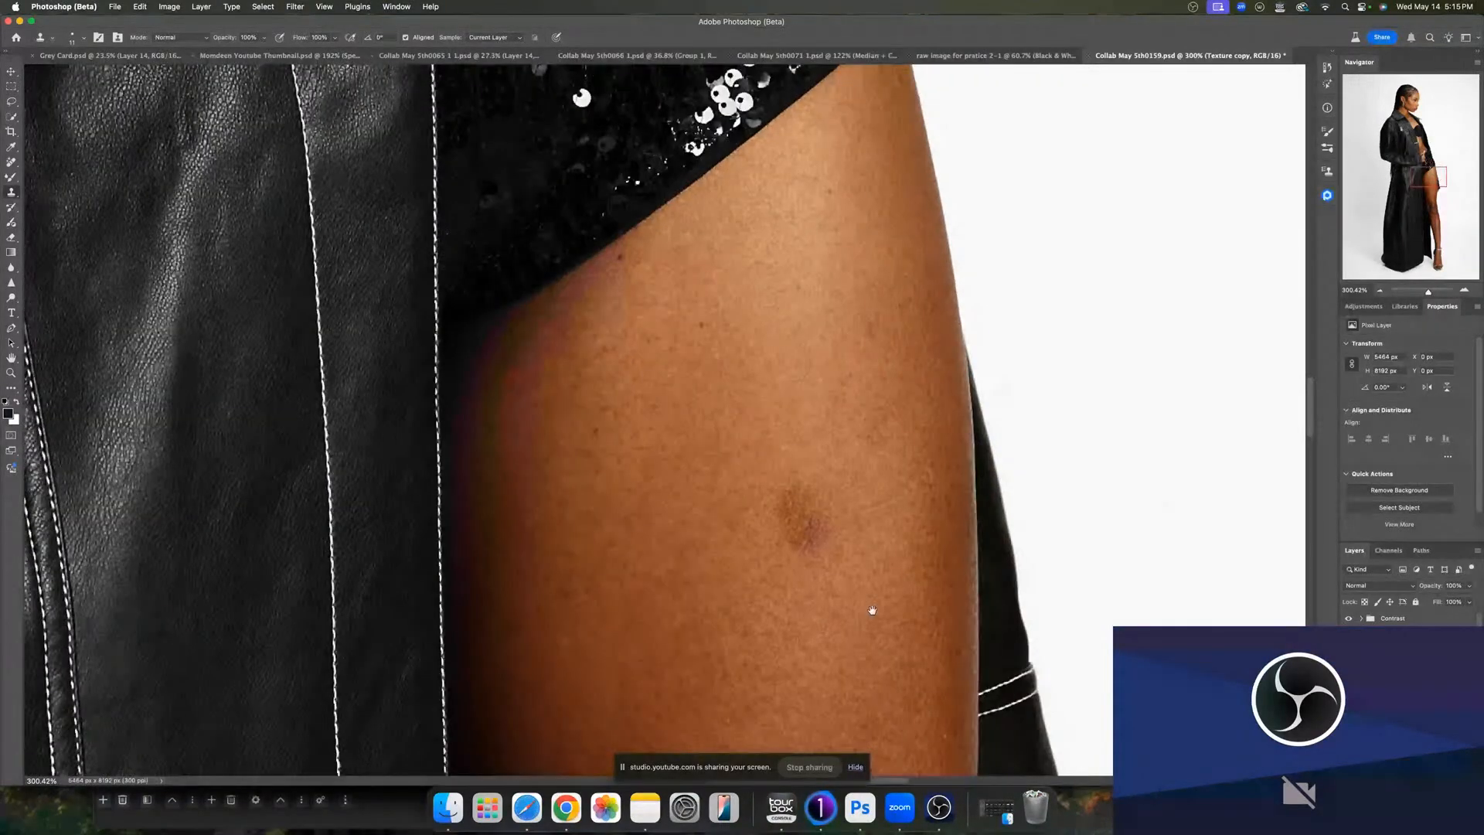
alt+click(904, 510)
drag(916, 481, 906, 475)
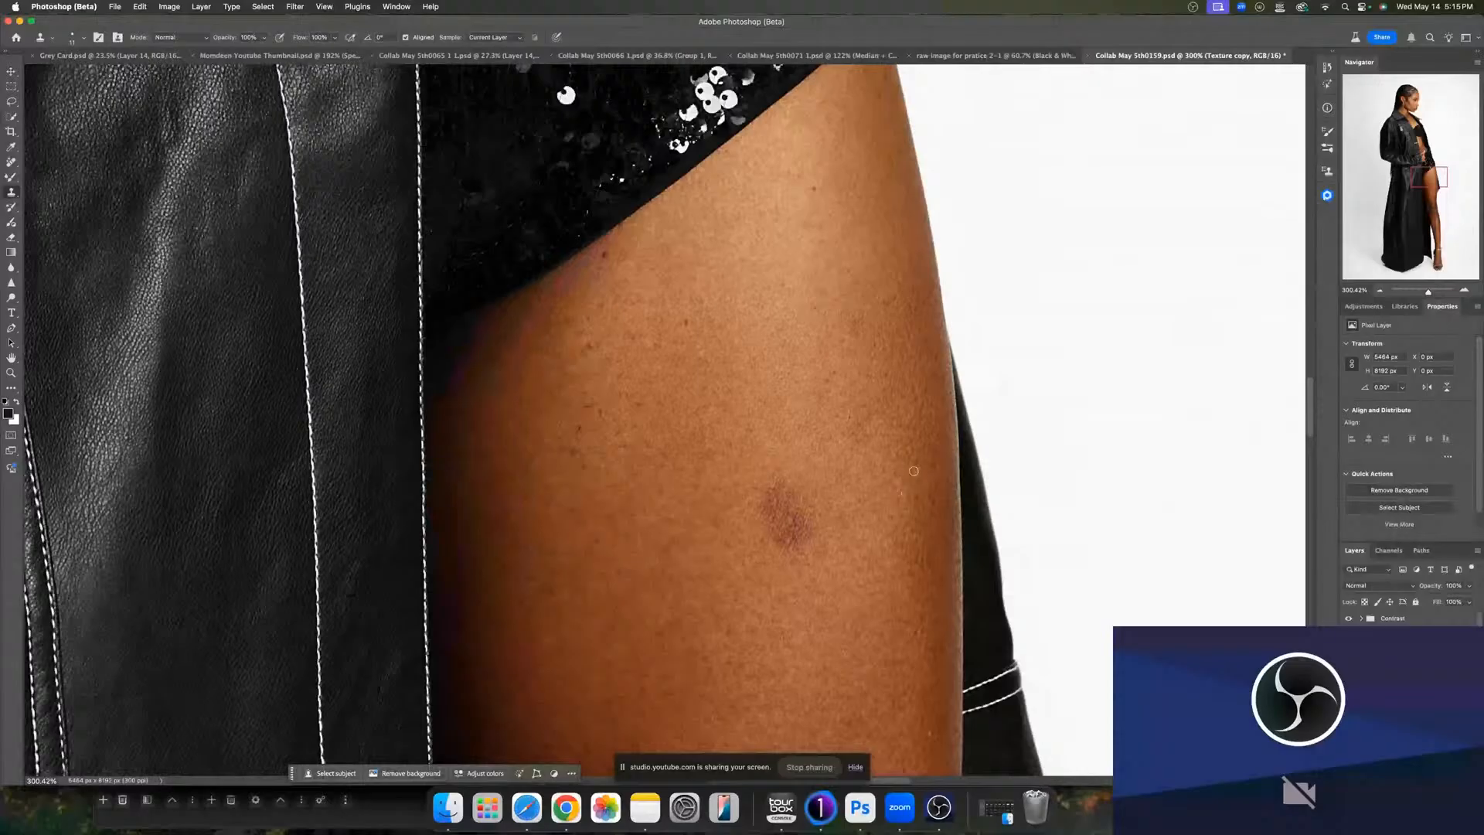
mouse_move(857, 549)
mouse_down()
mouse_move(886, 549)
mouse_move(851, 563)
mouse_move(786, 519)
mouse_move(793, 503)
mouse_up()
alt+click(878, 535)
drag(729, 325, 702, 331)
- Clone out the small spots further down the thigh
scroll(773, 433, down, 8)
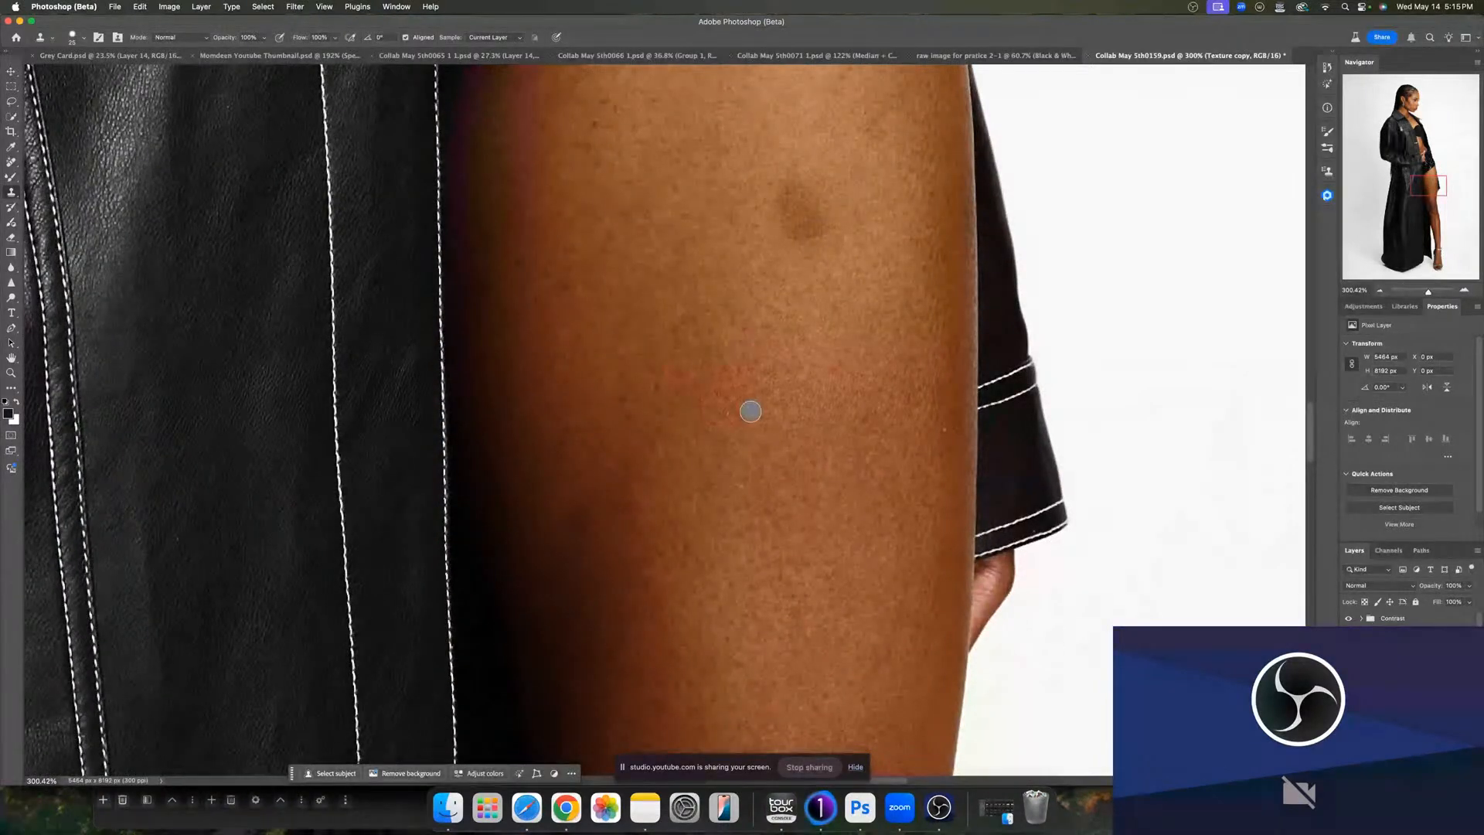
drag(751, 411, 742, 412)
alt+click(749, 430)
click(728, 414)
alt+click(775, 469)
click(741, 486)
alt+click(933, 452)
click(947, 434)
drag(784, 643, 768, 555)
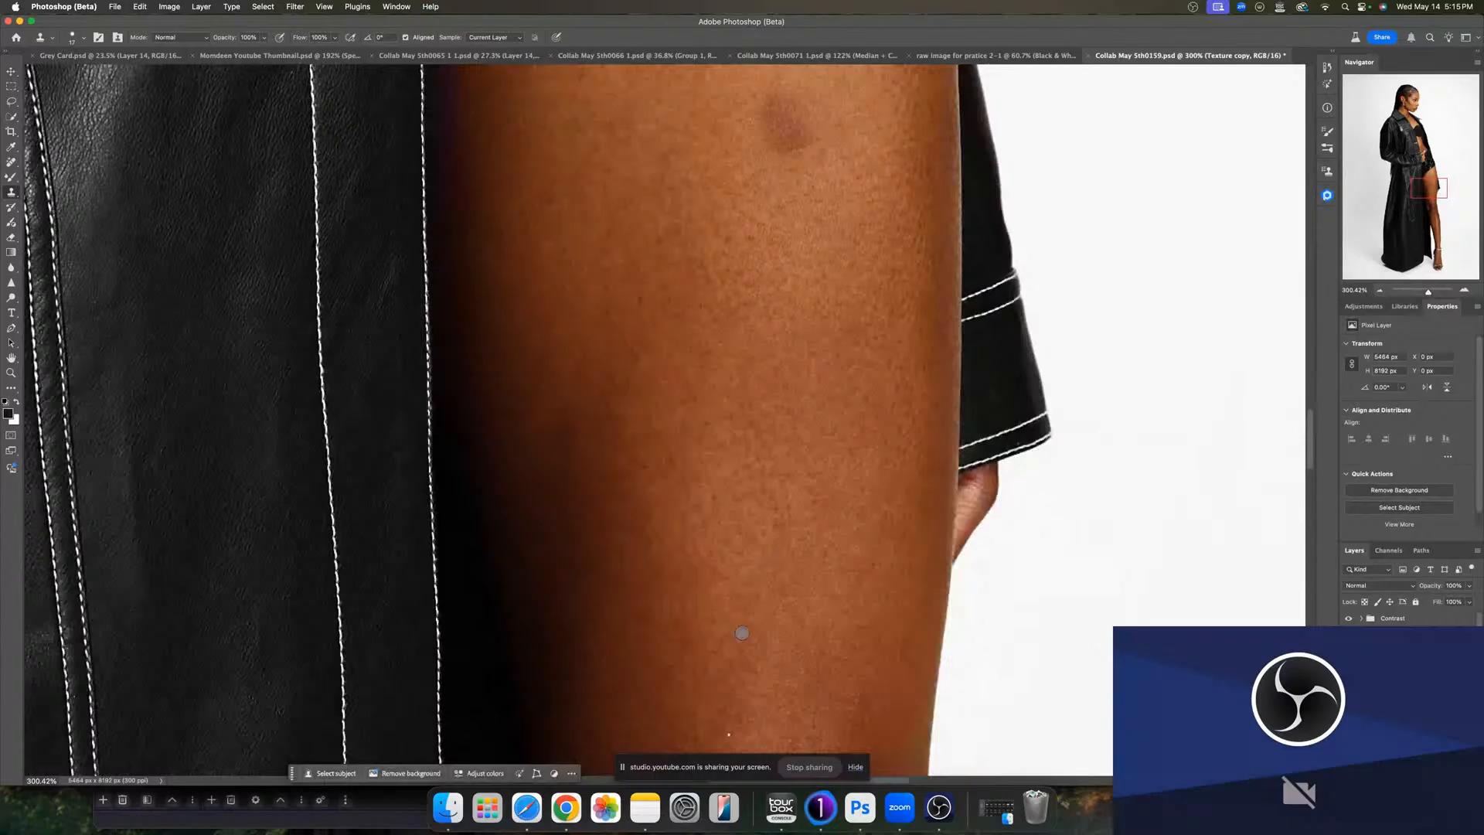
- Clone out the spots around the knee
scroll(742, 633, down, 8)
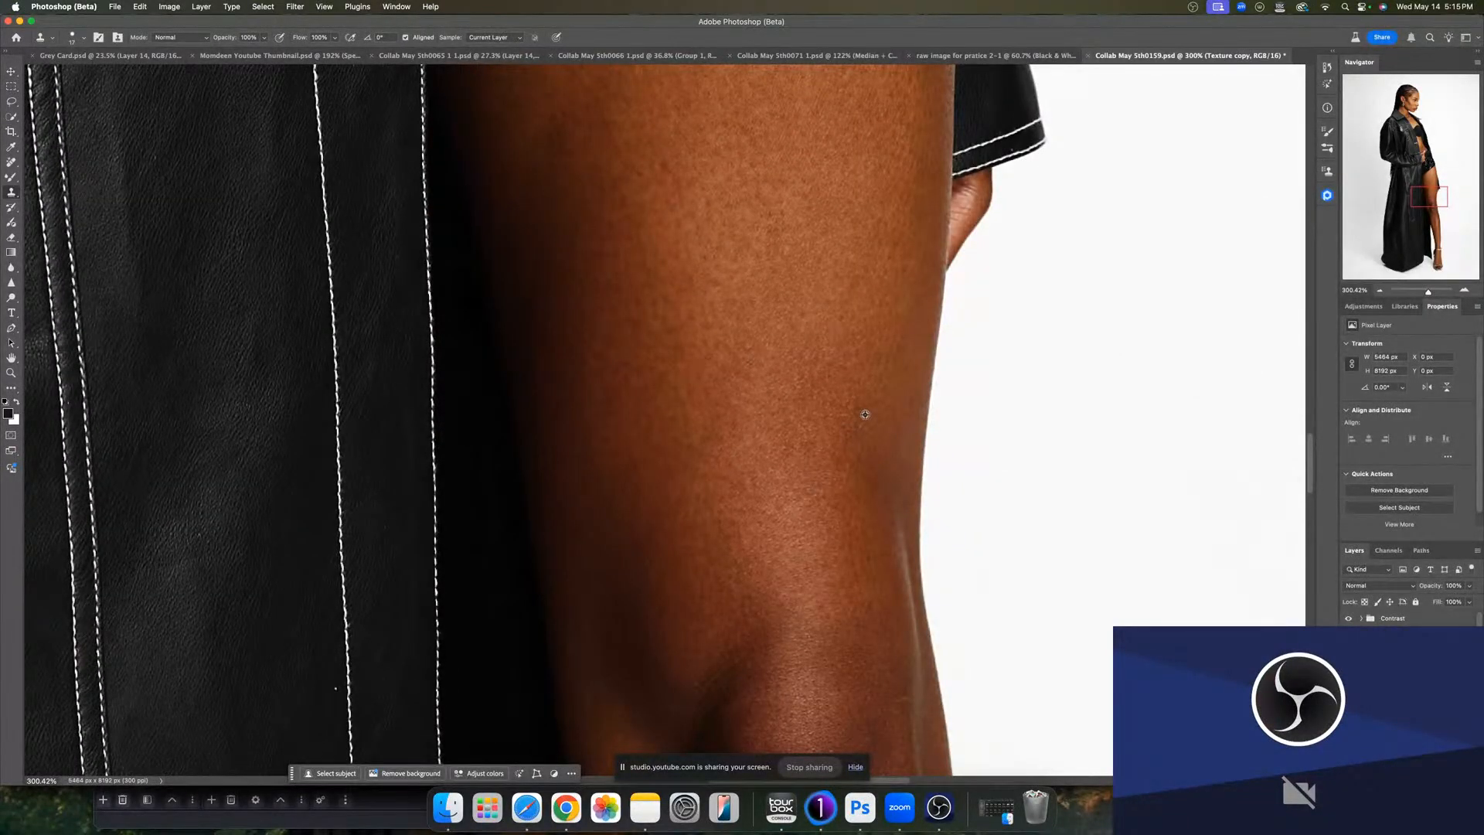
scroll(863, 517, down, 9)
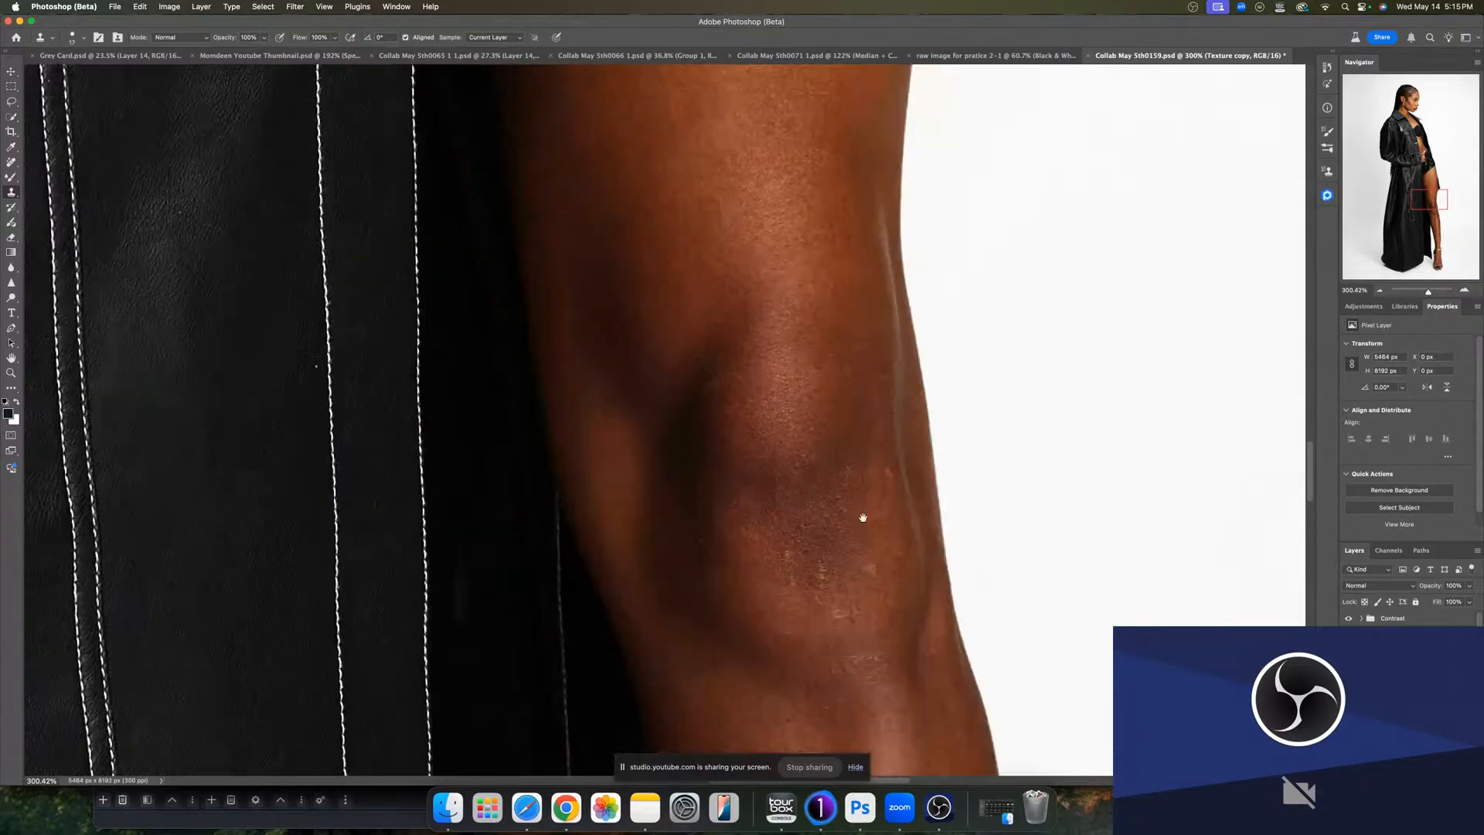
scroll(862, 517, down, 5)
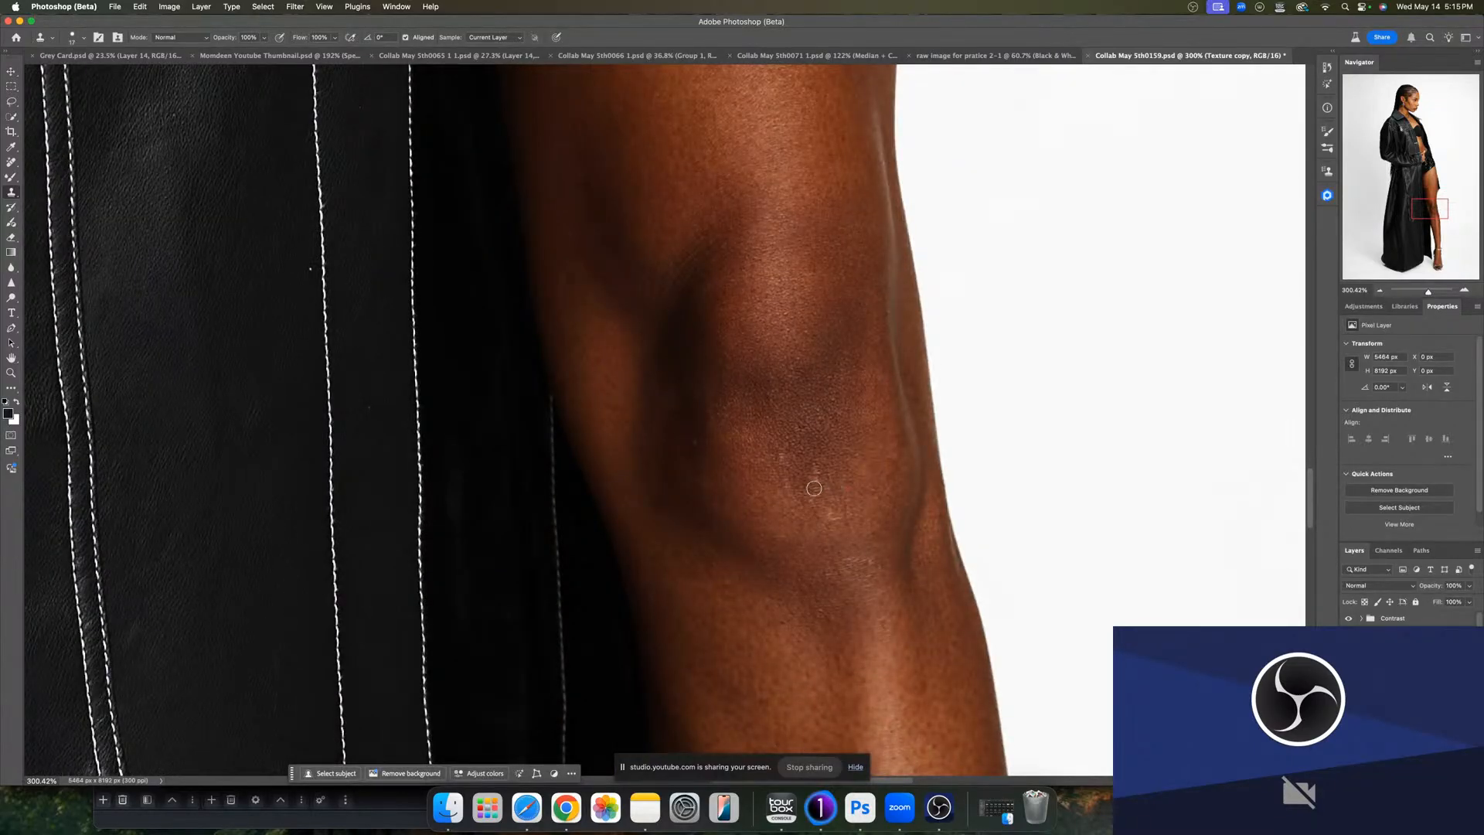
alt+click(687, 445)
alt+click(731, 624)
click(694, 589)
alt+click(841, 556)
- Inspect the lower leg, foot and coat hem for remaining blemishes
scroll(834, 651, down, 10)
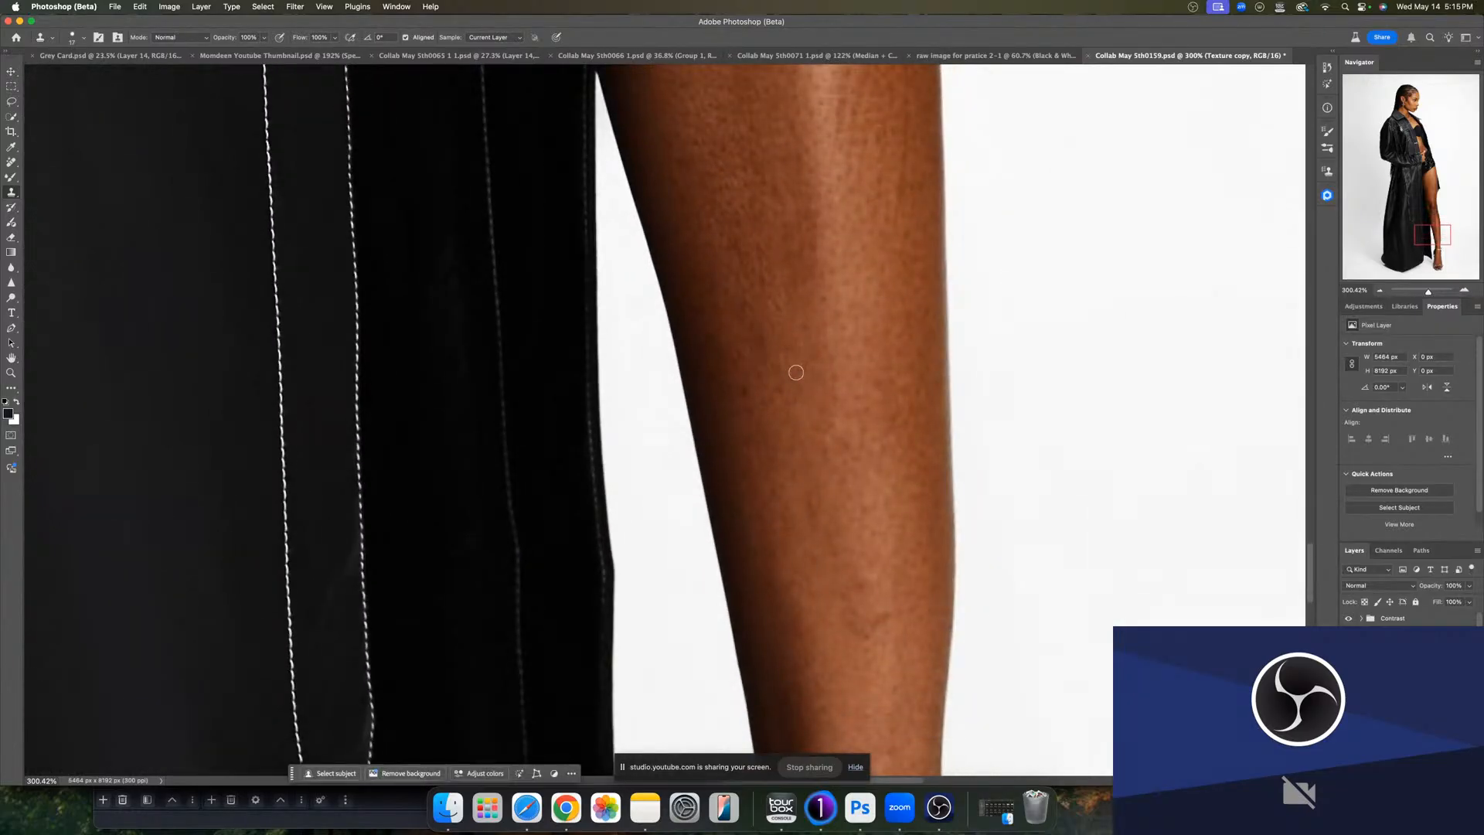
scroll(851, 503, down, 6)
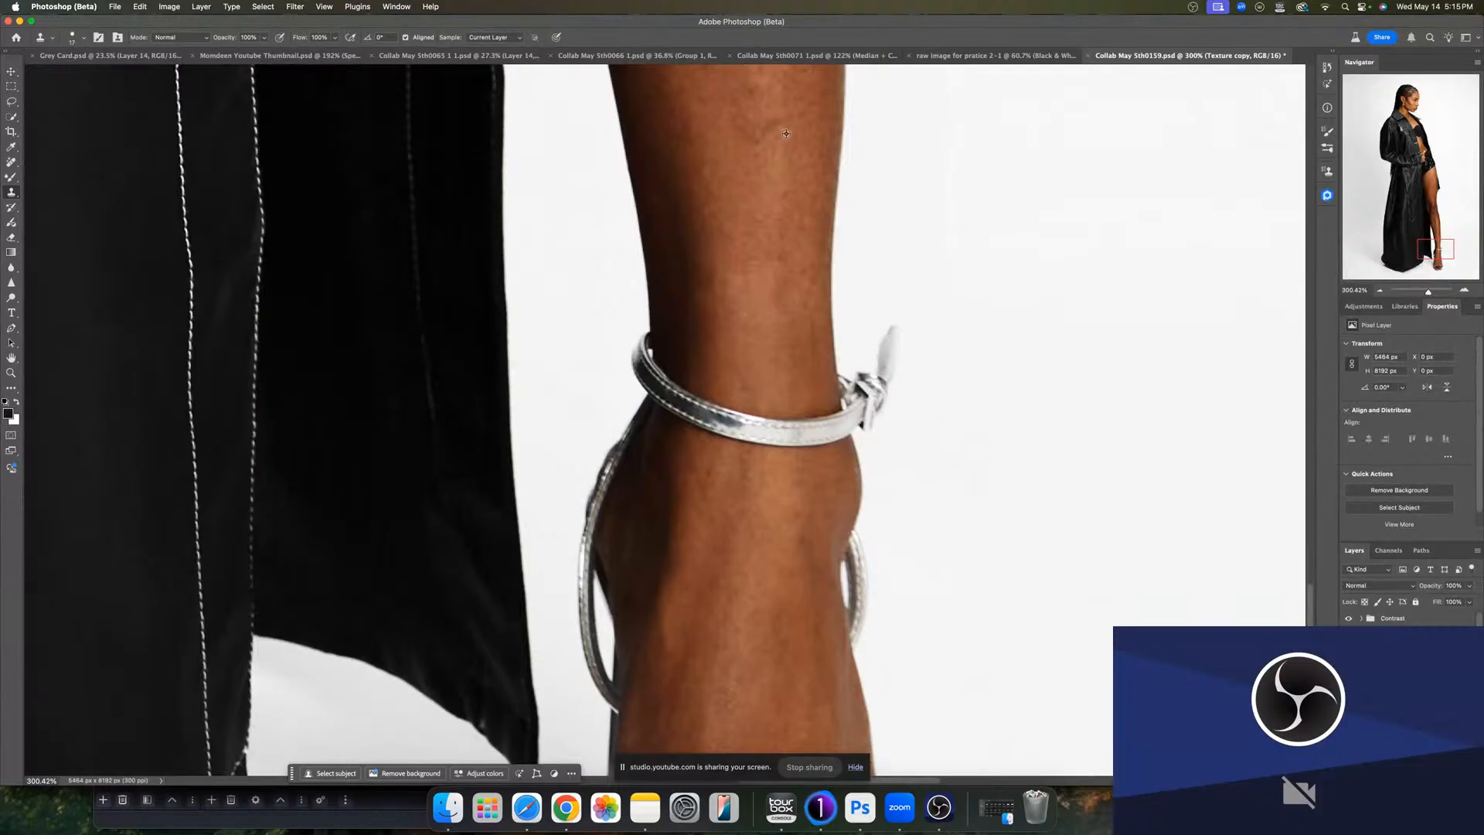
scroll(720, 435, down, 5)
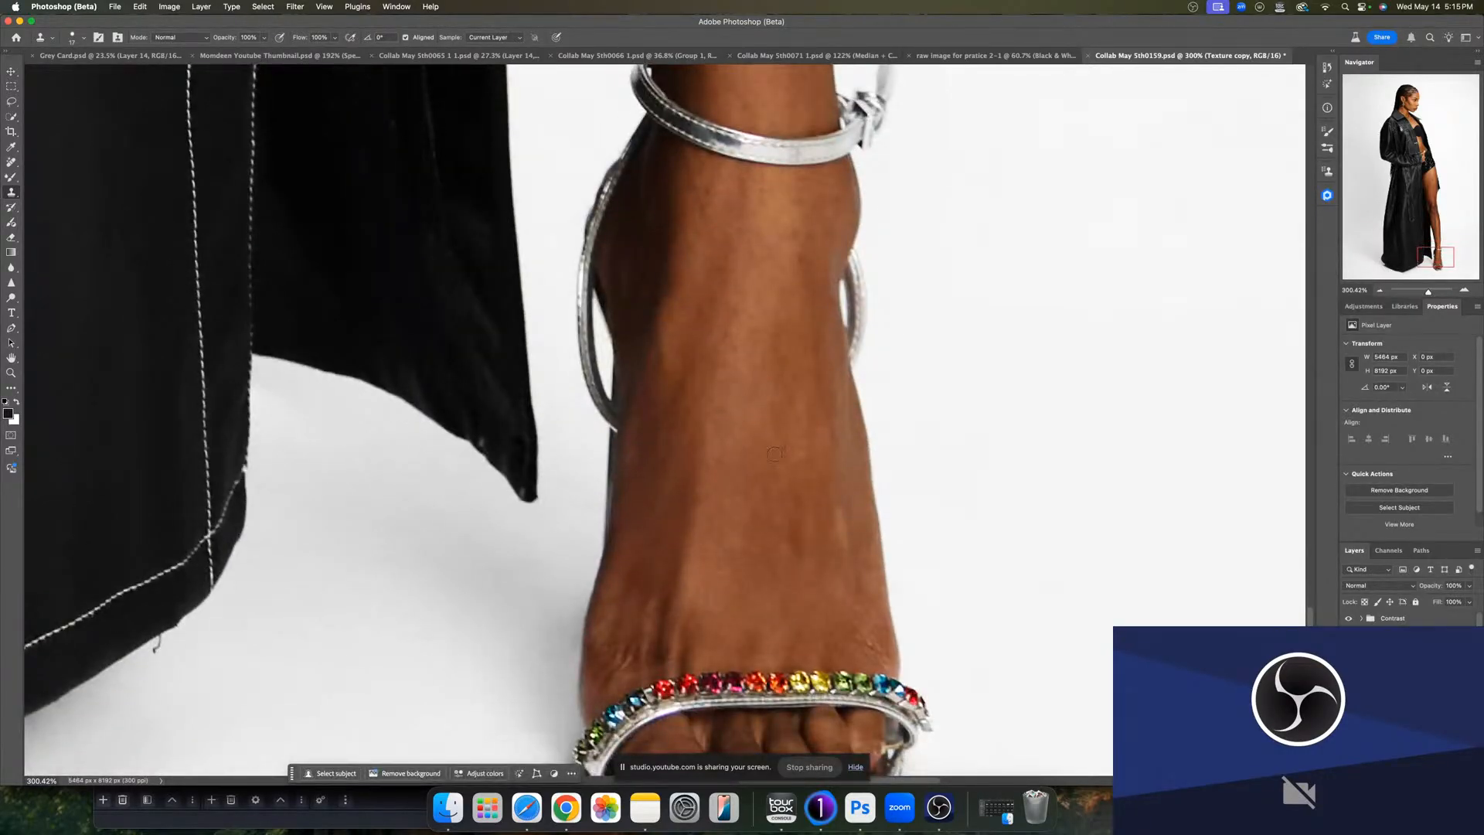
scroll(765, 432, down, 10)
scroll(695, 463, left, 3)
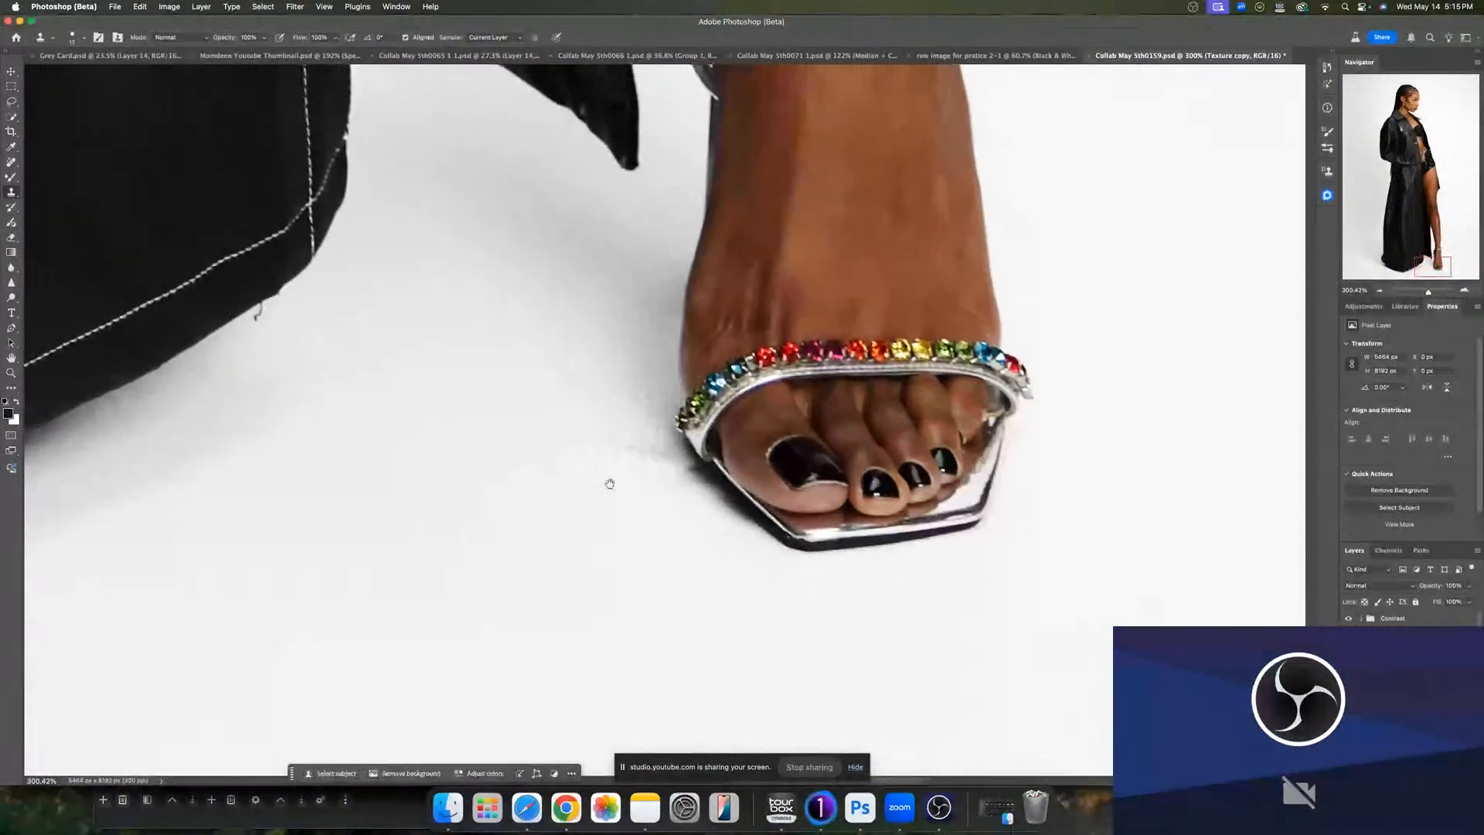
scroll(610, 483, left, 10)
scroll(580, 456, up, 5)
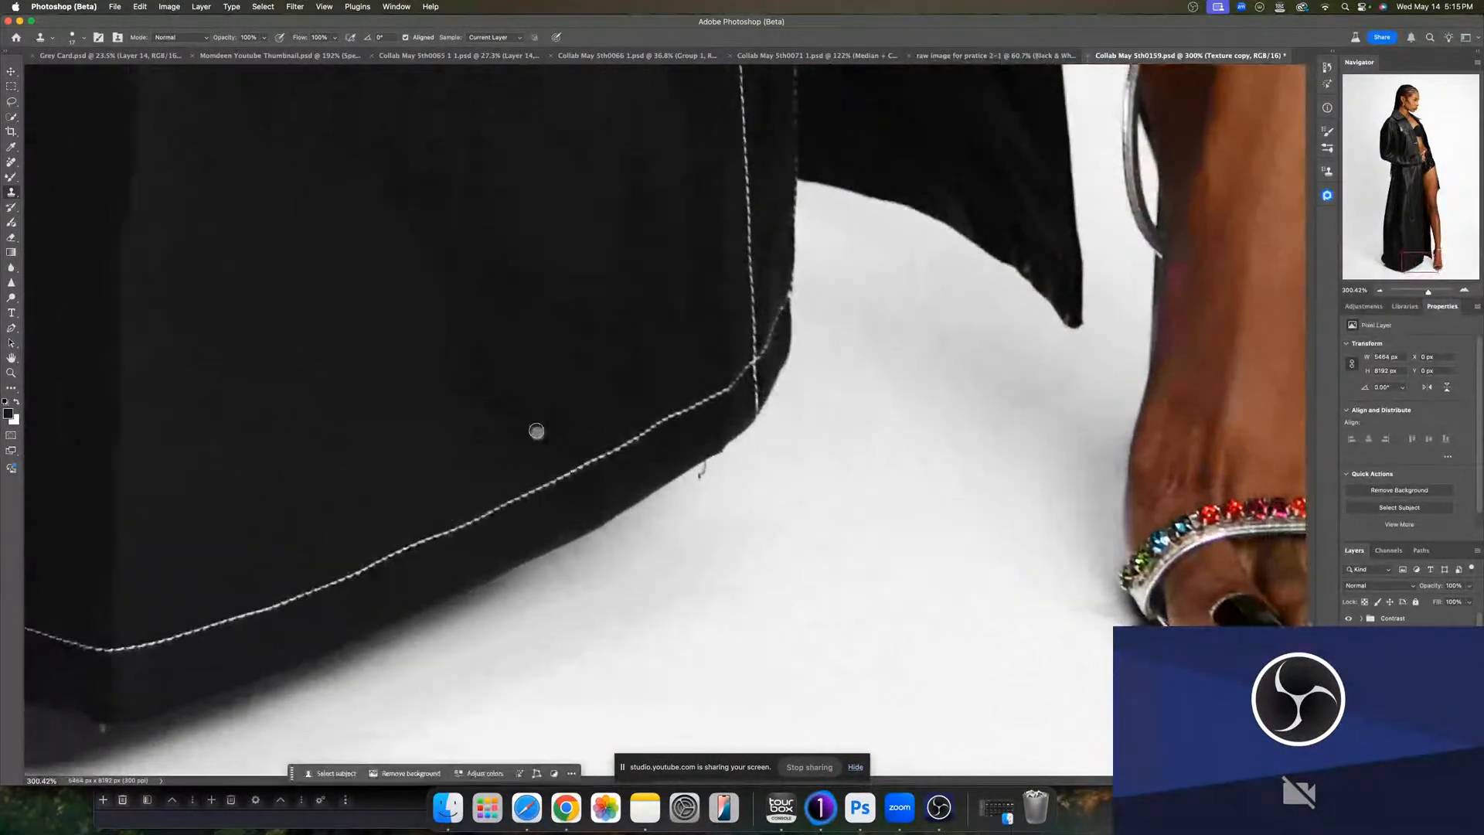
scroll(520, 378, down, 10)
scroll(464, 410, left, 15)
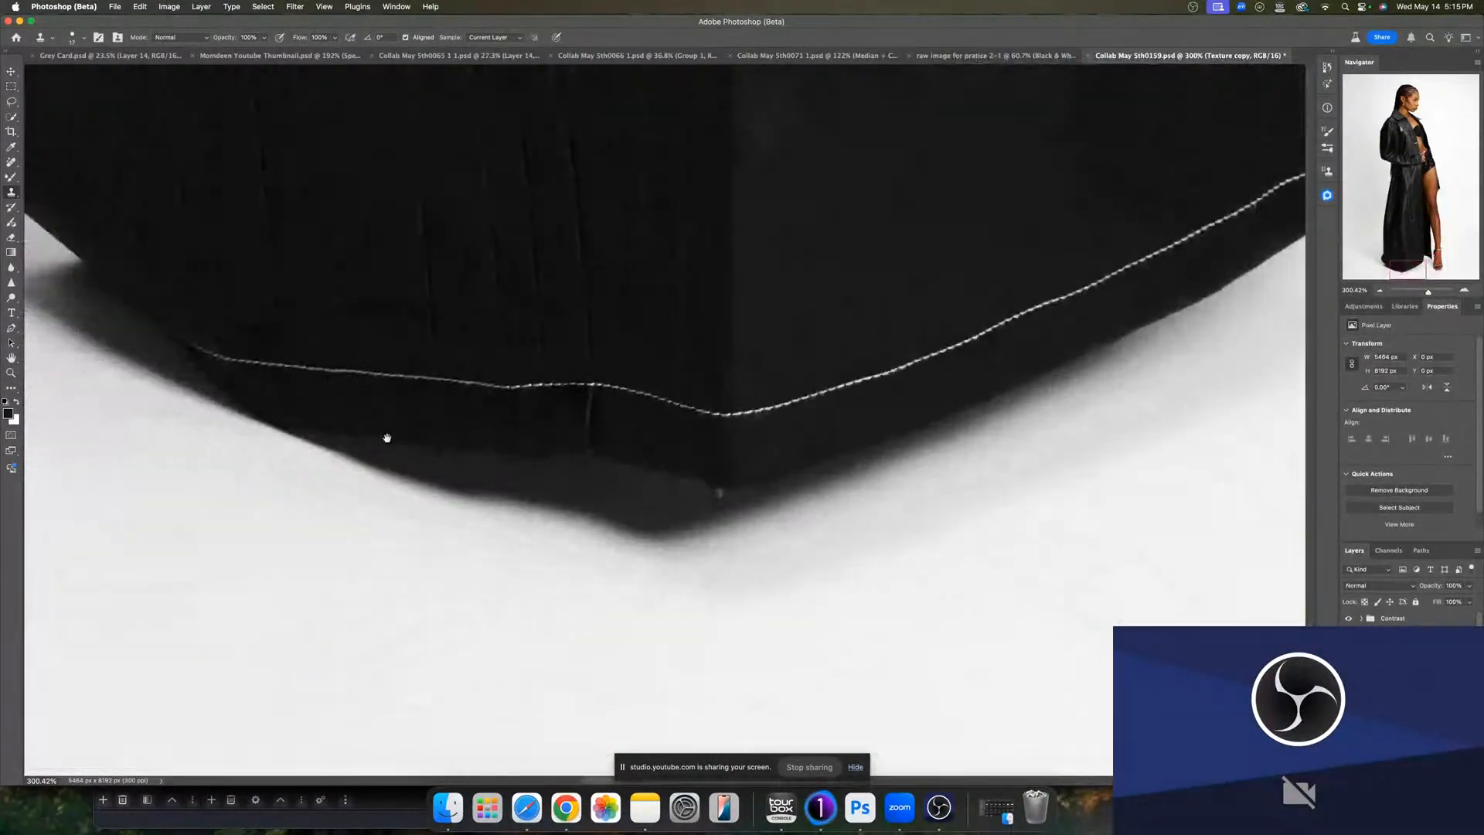
scroll(388, 438, left, 15)
scroll(387, 438, up, 5)
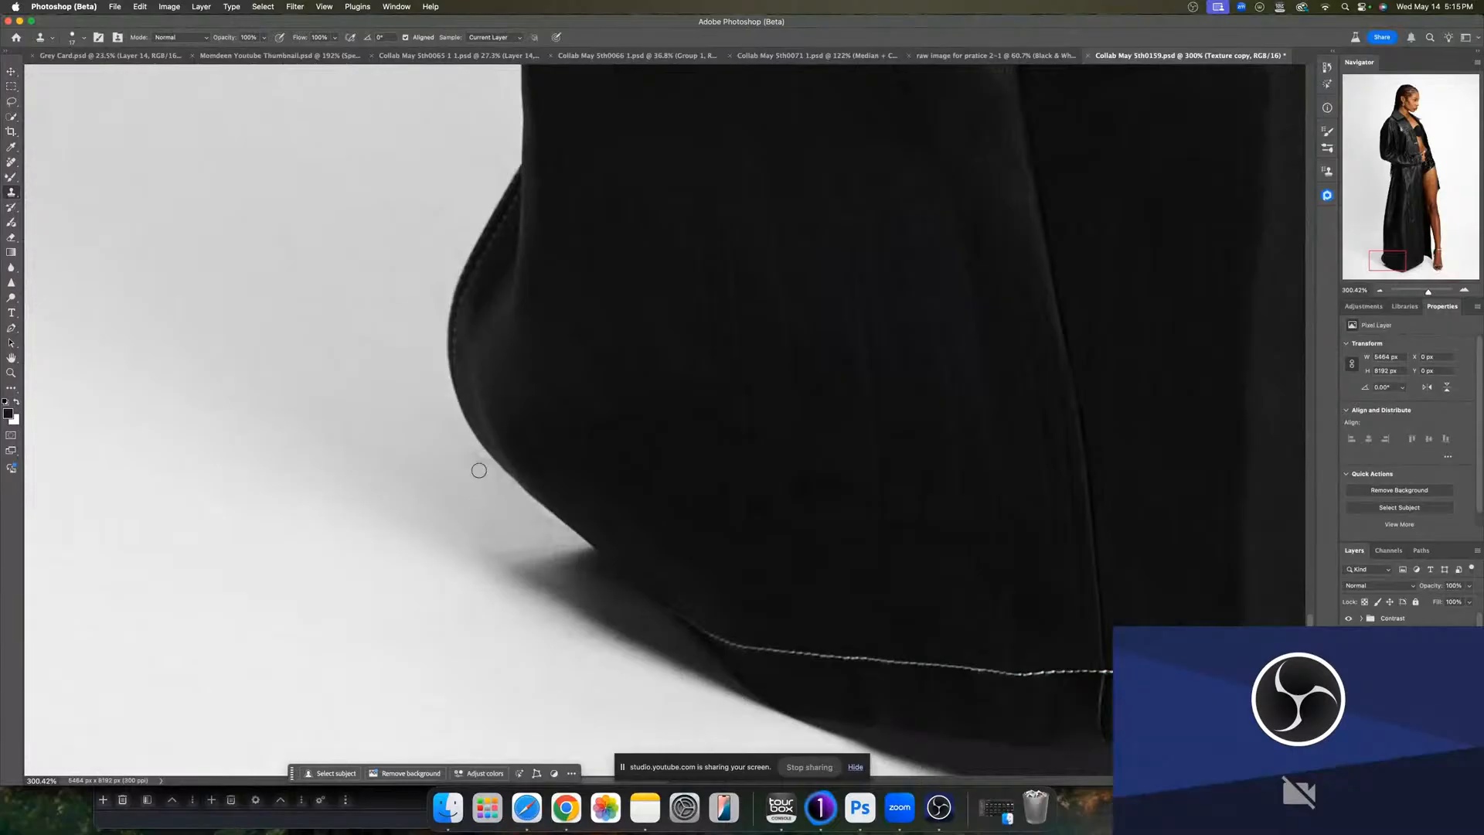
scroll(547, 564, up, 10)
scroll(547, 563, right, 5)
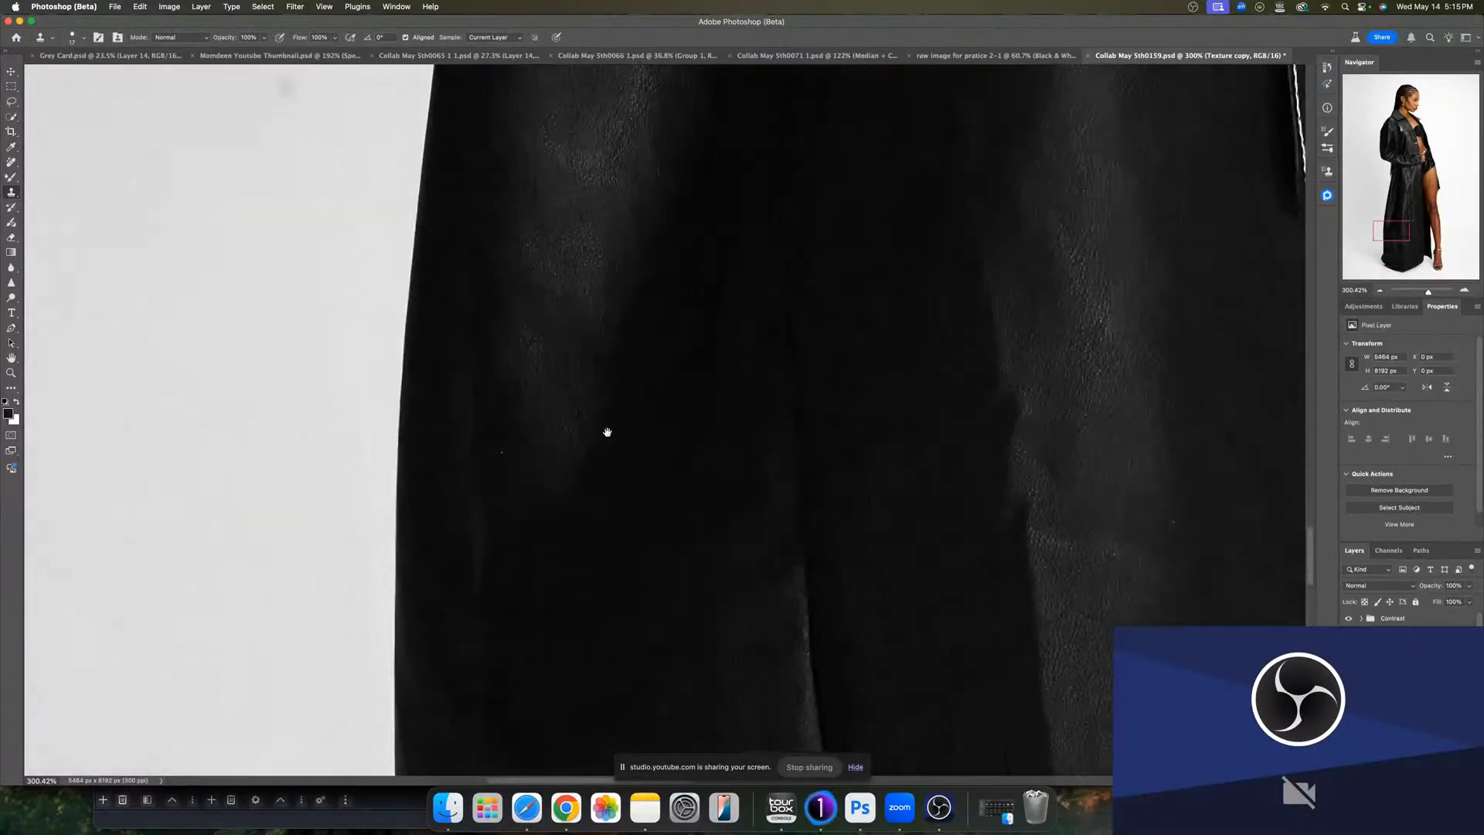
scroll(608, 432, up, 5)
scroll(607, 432, left, 3)
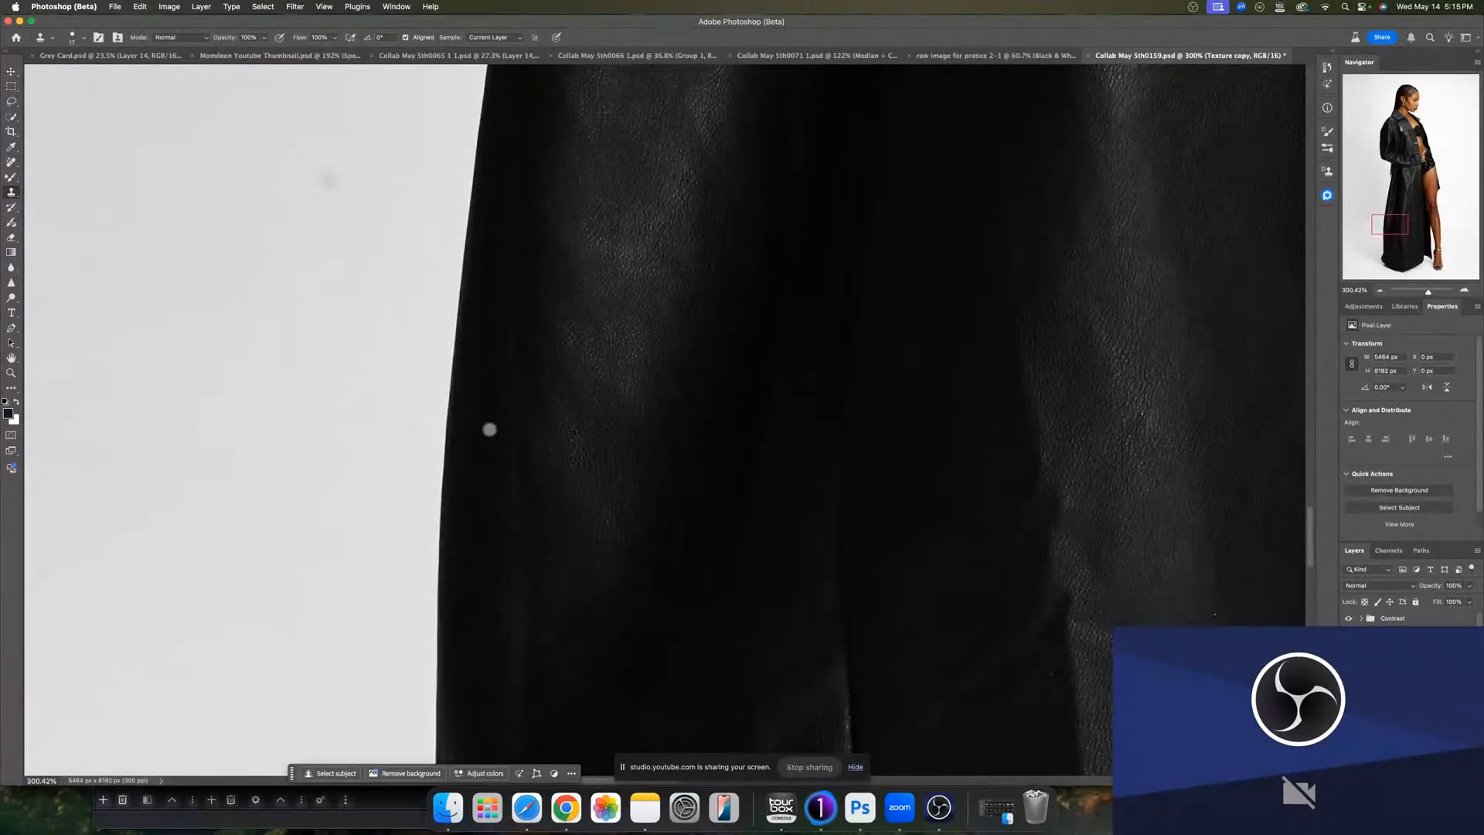
- Clone out a faint spot on the backdrop beside the coat
drag(330, 256, 363, 259)
scroll(424, 411, up, 7)
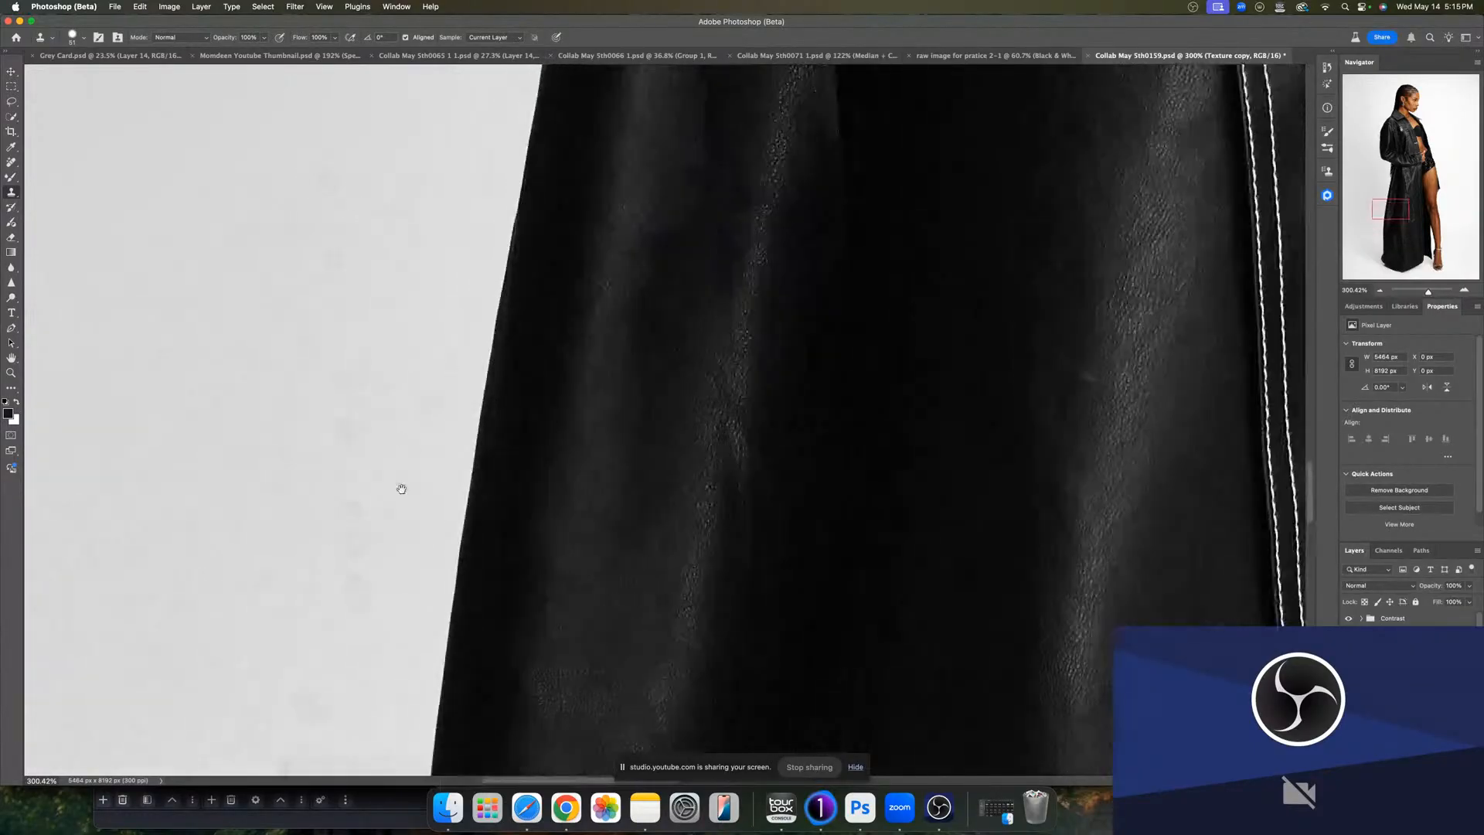
scroll(401, 488, up, 10)
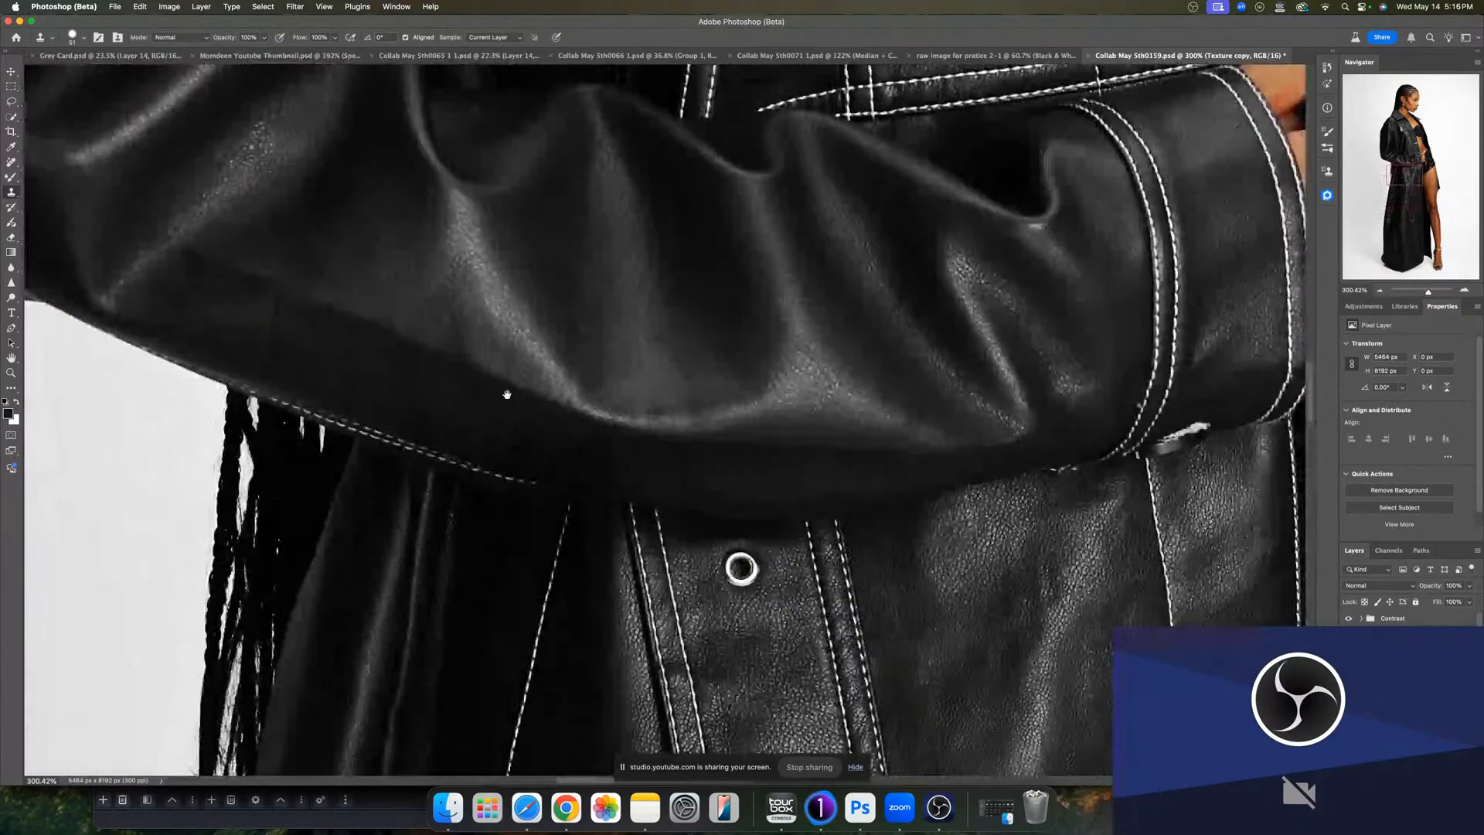
scroll(506, 394, up, 15)
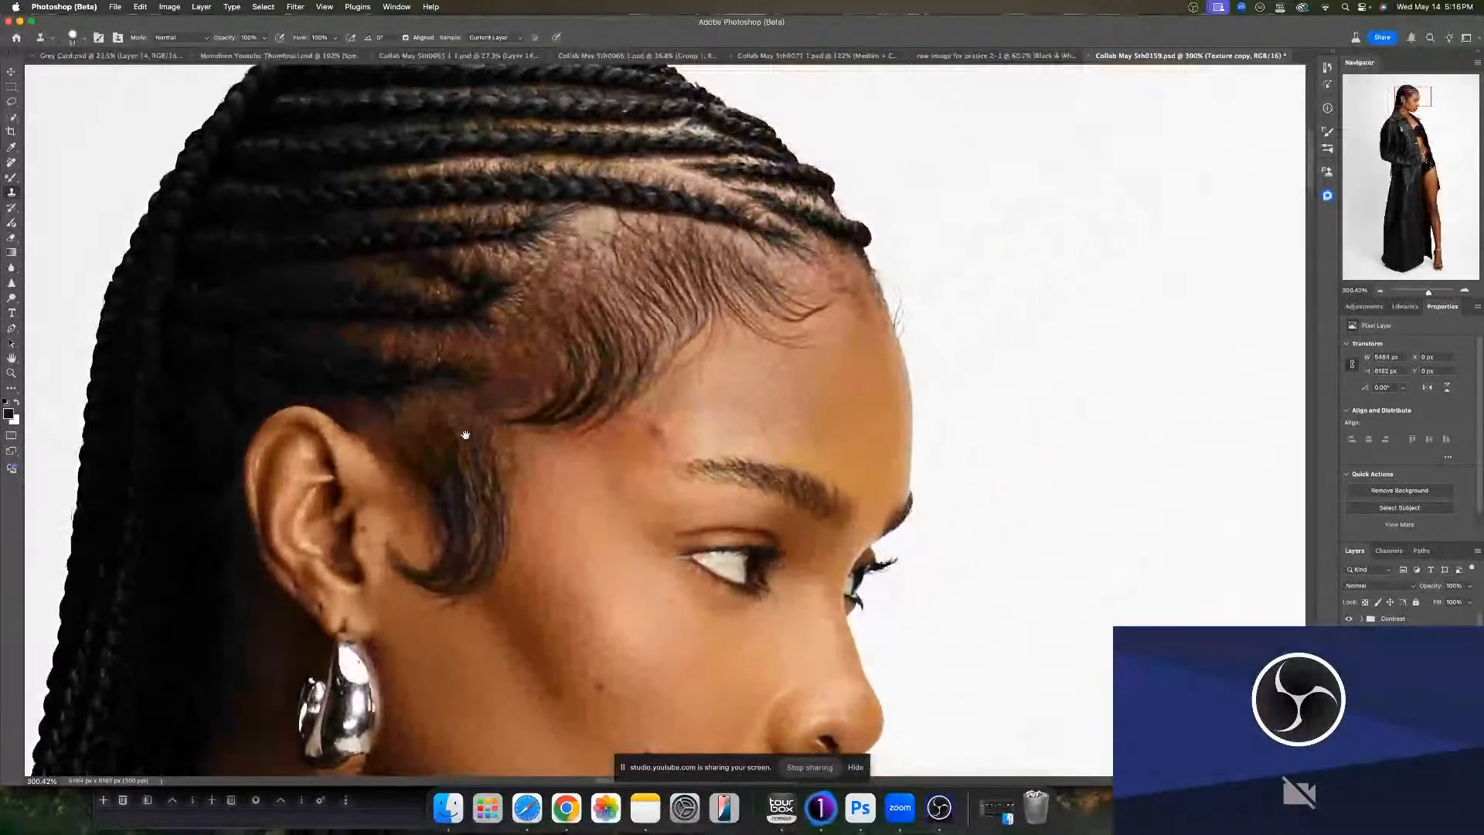
scroll(465, 435, right, 4)
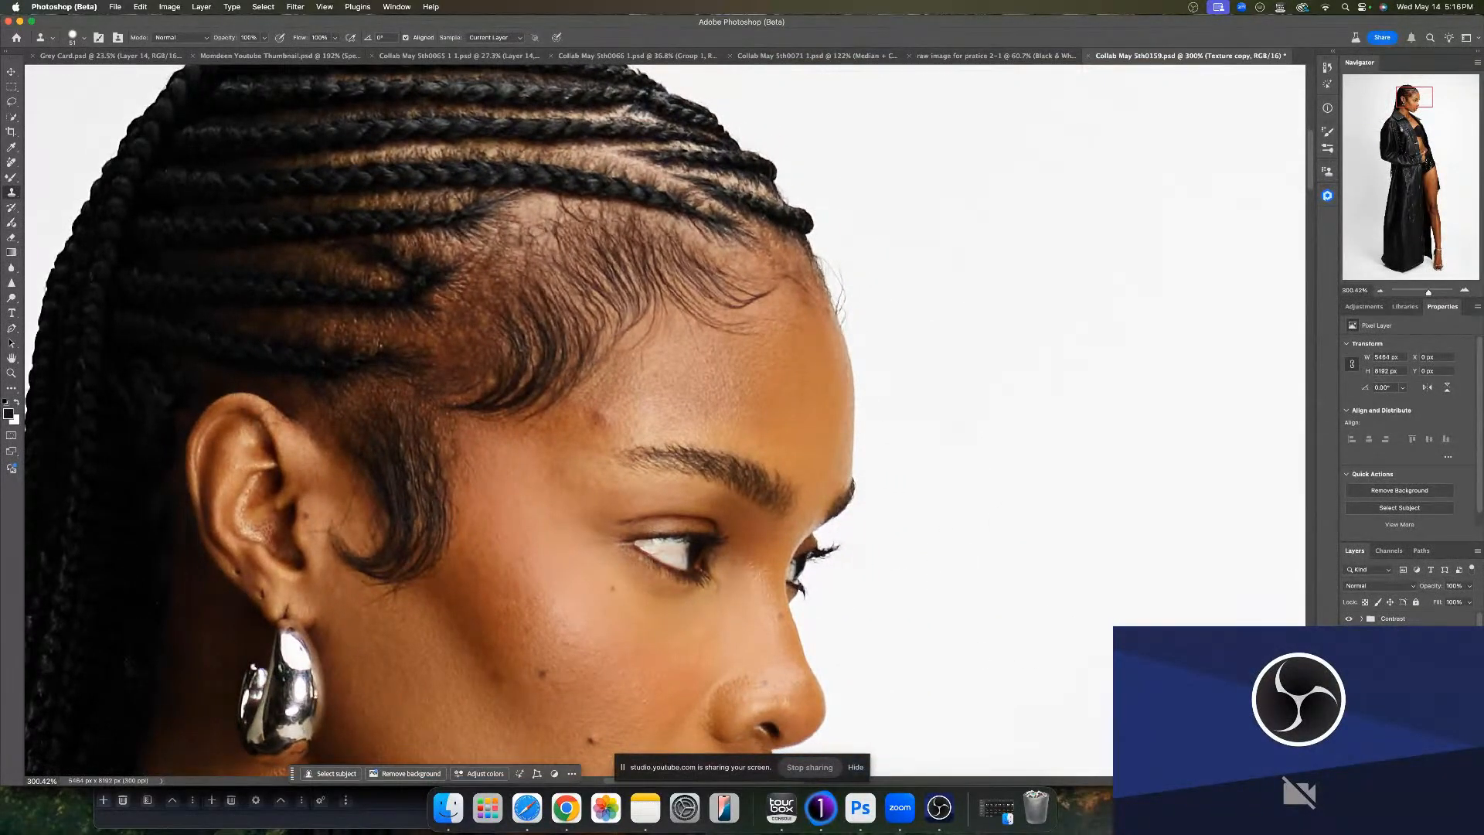
- Delete the Contrast group and select the layer beneath it
click(1402, 680)
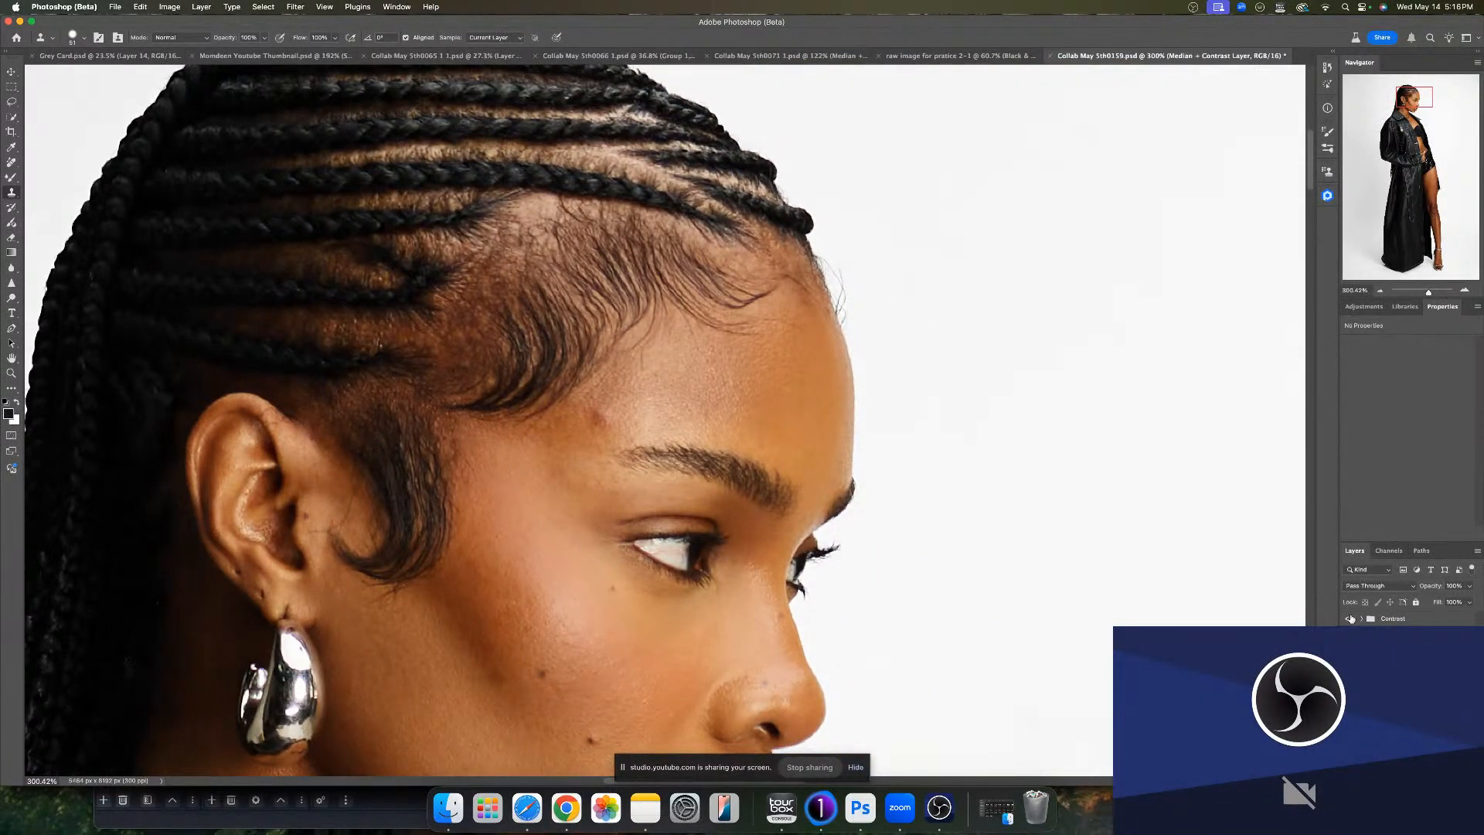
click(1350, 618)
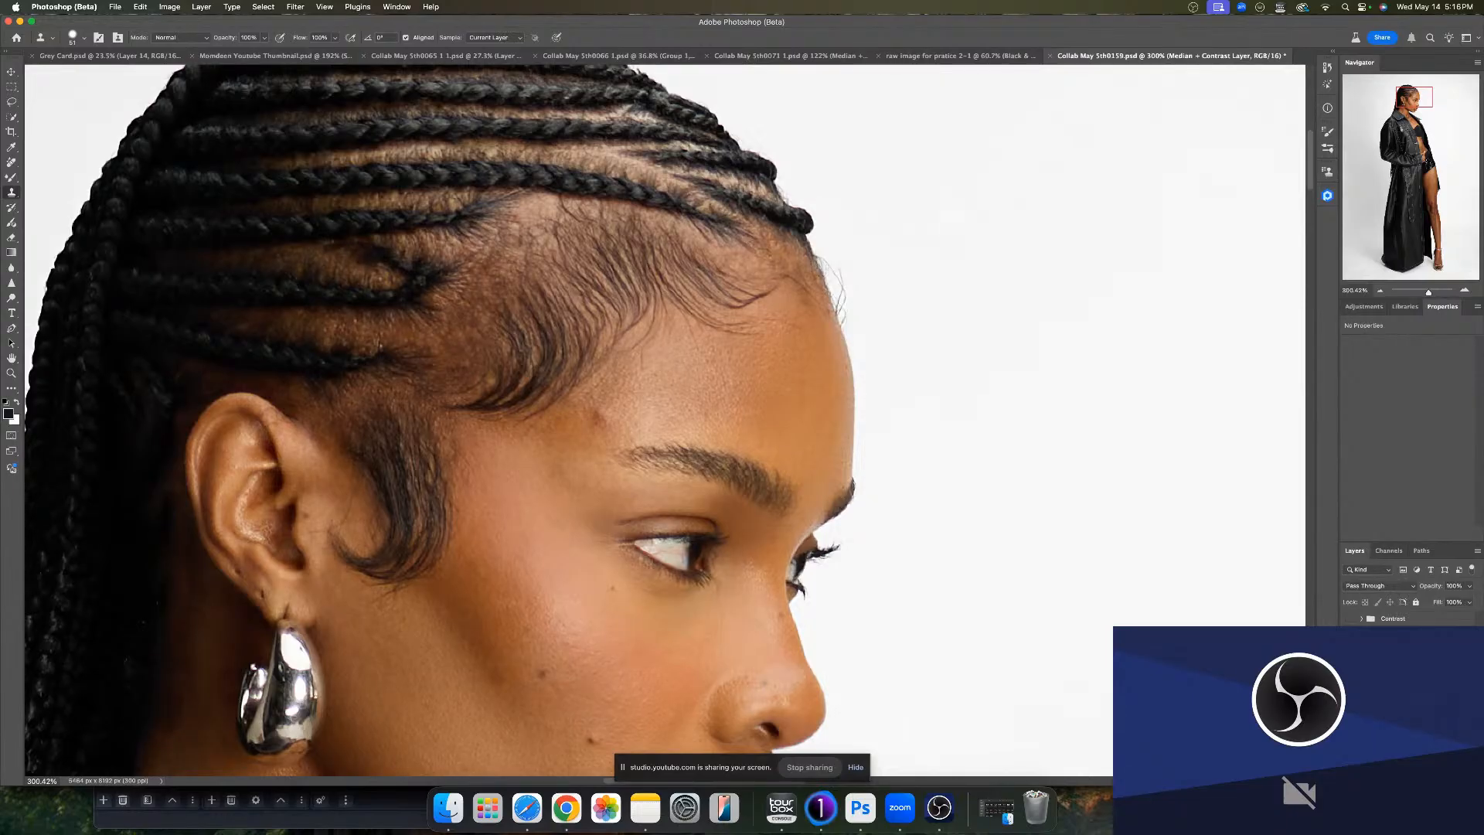
click(1391, 618)
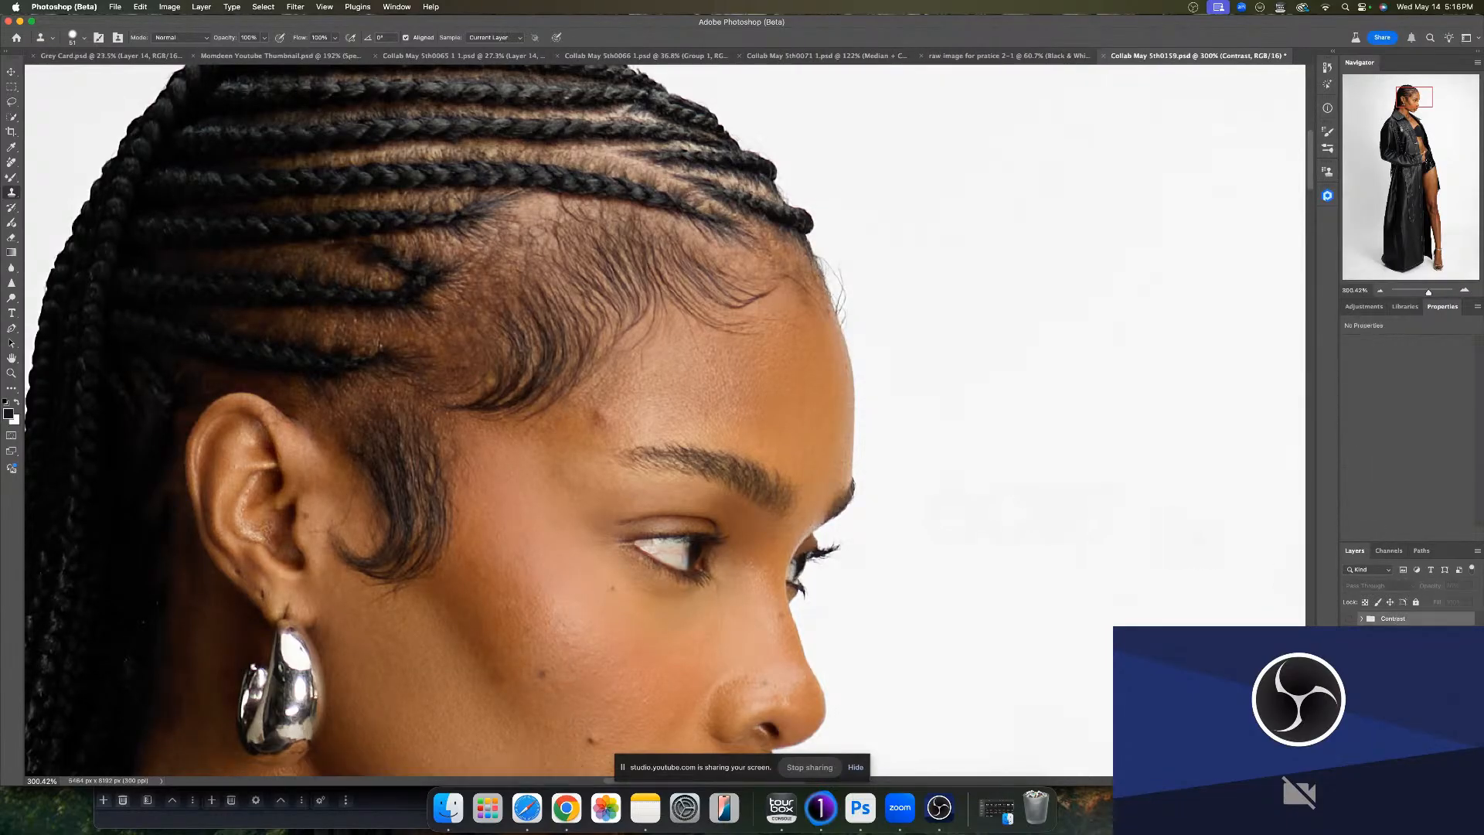
key(Delete)
click(1403, 668)
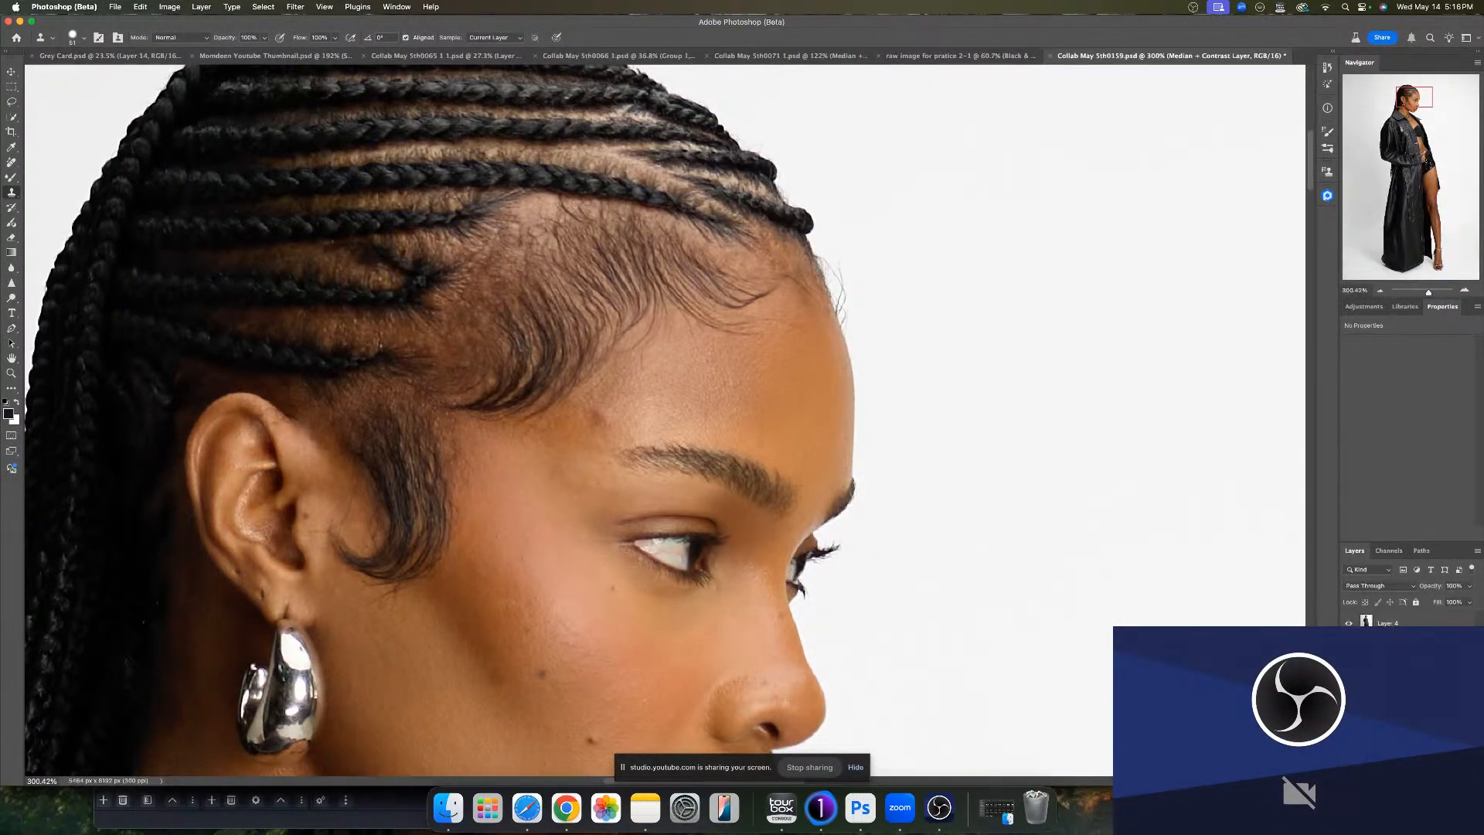
- Delete the Median + Contrast layer
key(Delete)
key(Delete)
key(Delete)
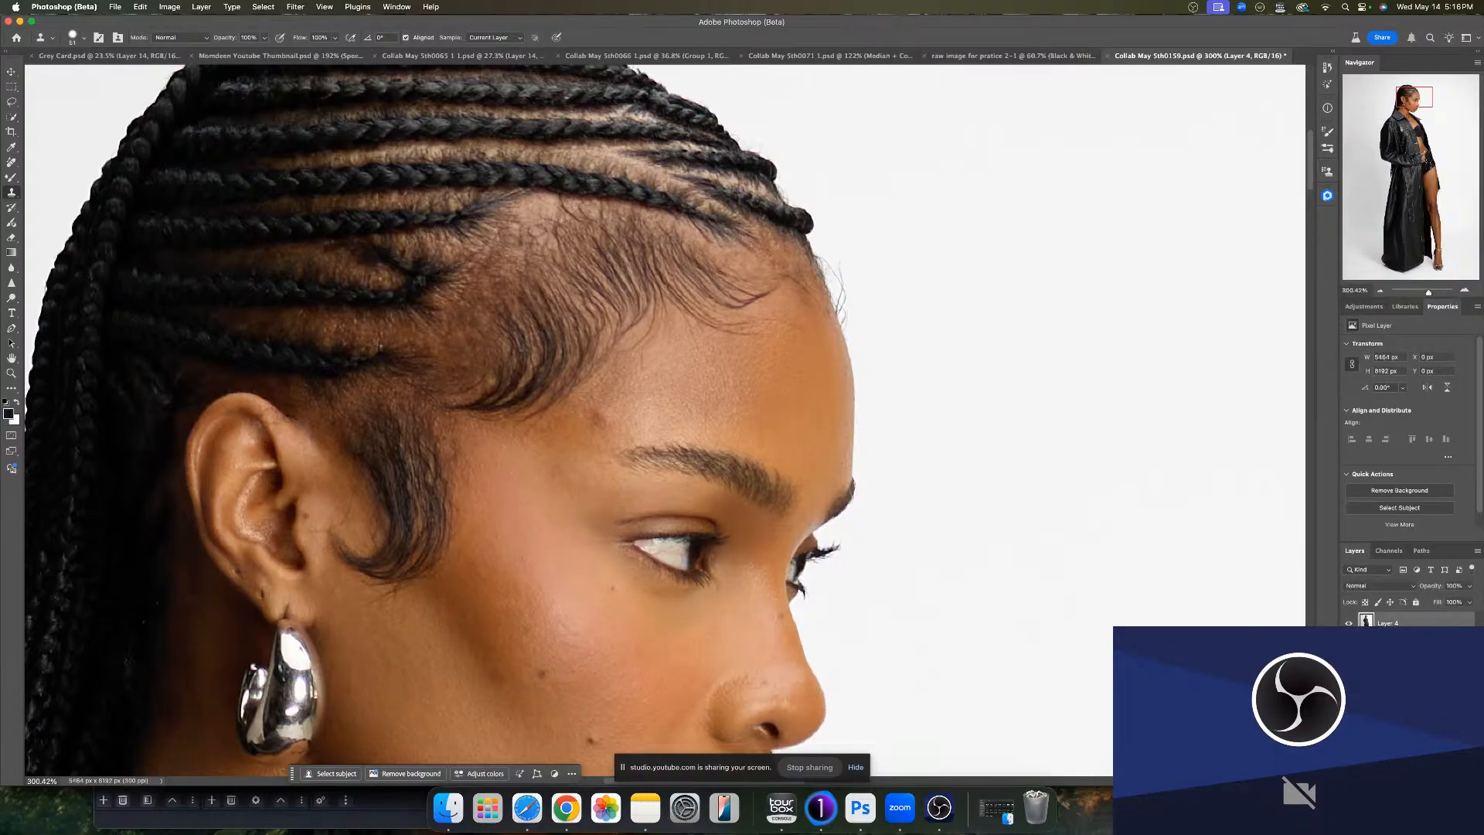
- Remove small spots on the forehead, temple and beside the ear with the Remove tool
key(j)
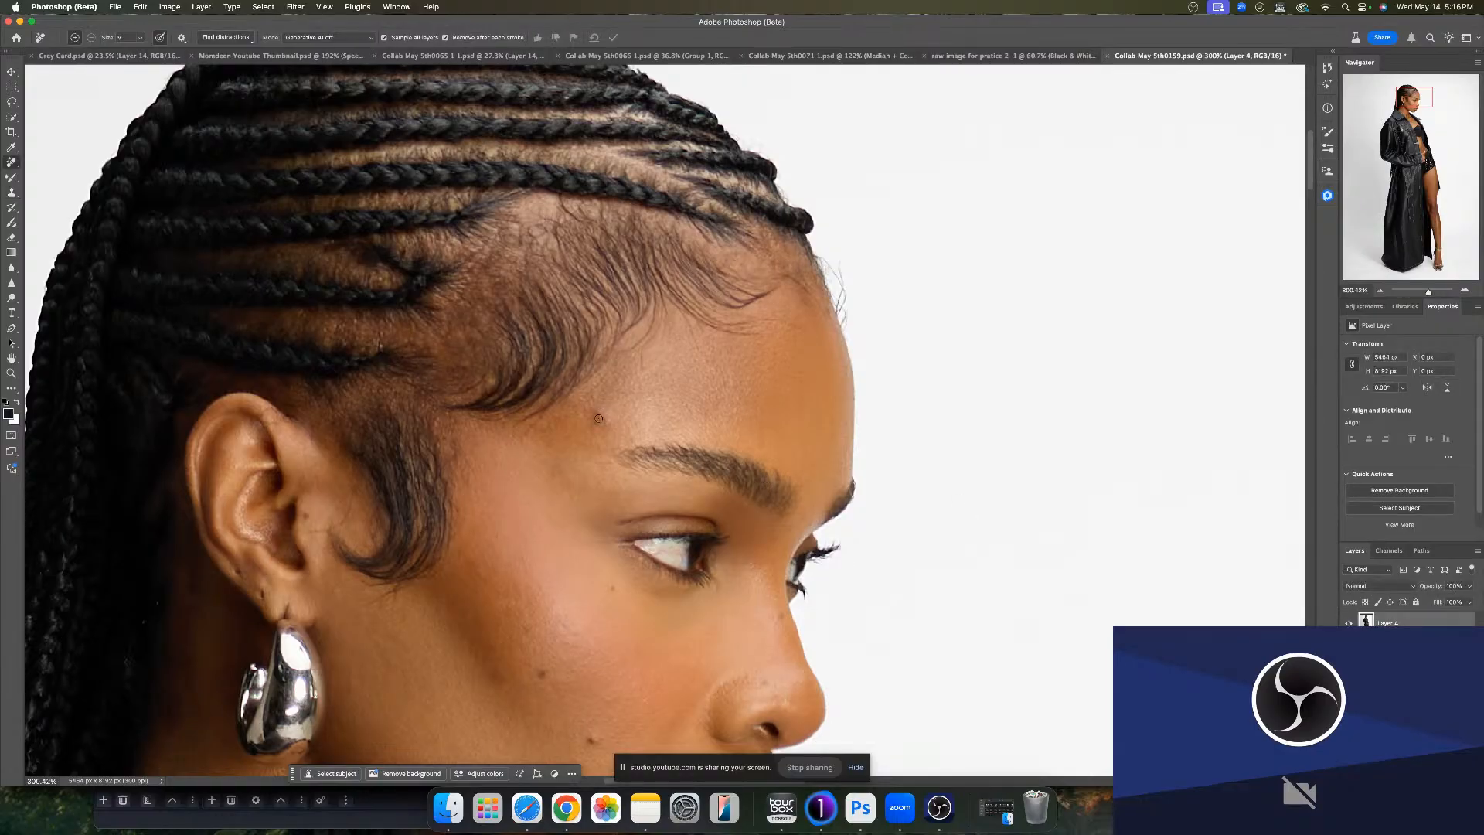
drag(604, 433, 607, 433)
drag(399, 352, 386, 356)
mouse_move(306, 539)
mouse_down()
mouse_move(320, 543)
mouse_move(310, 530)
mouse_up()
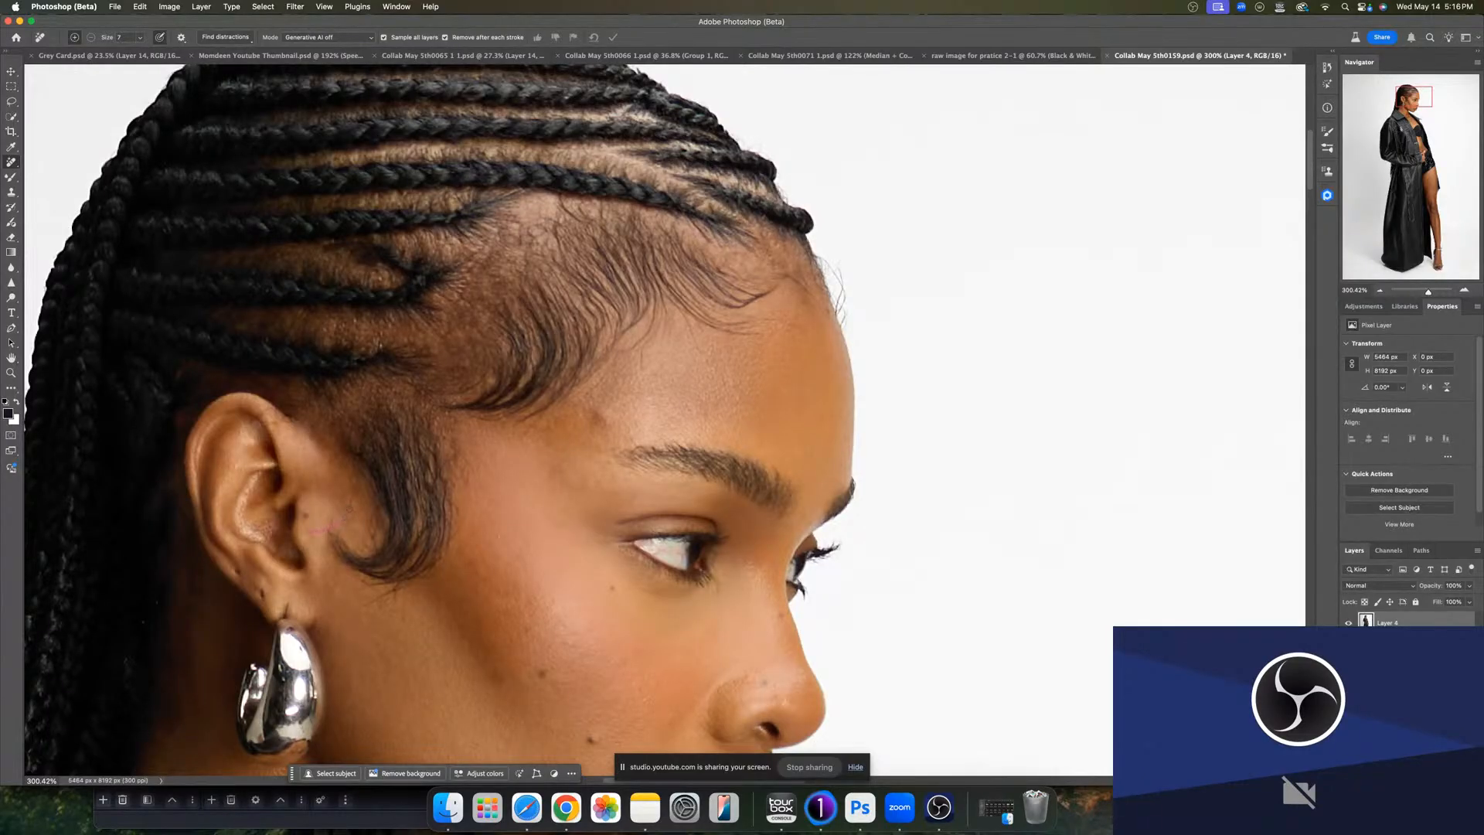
drag(353, 500, 345, 517)
- Remove blemishes along the jaw, cheek and neck
scroll(622, 590, down, 15)
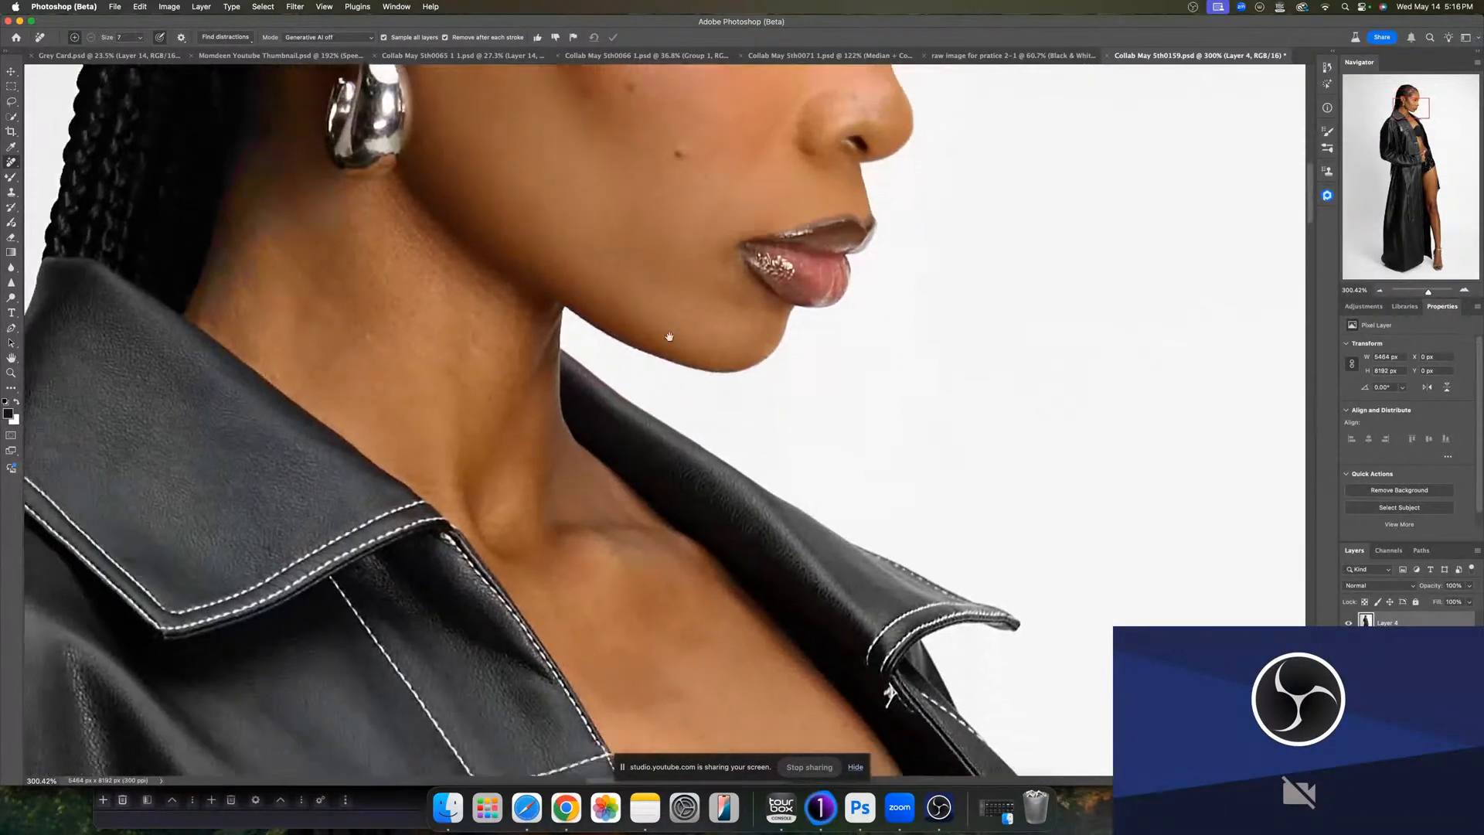
scroll(611, 450, left, 5)
scroll(611, 450, up, 3)
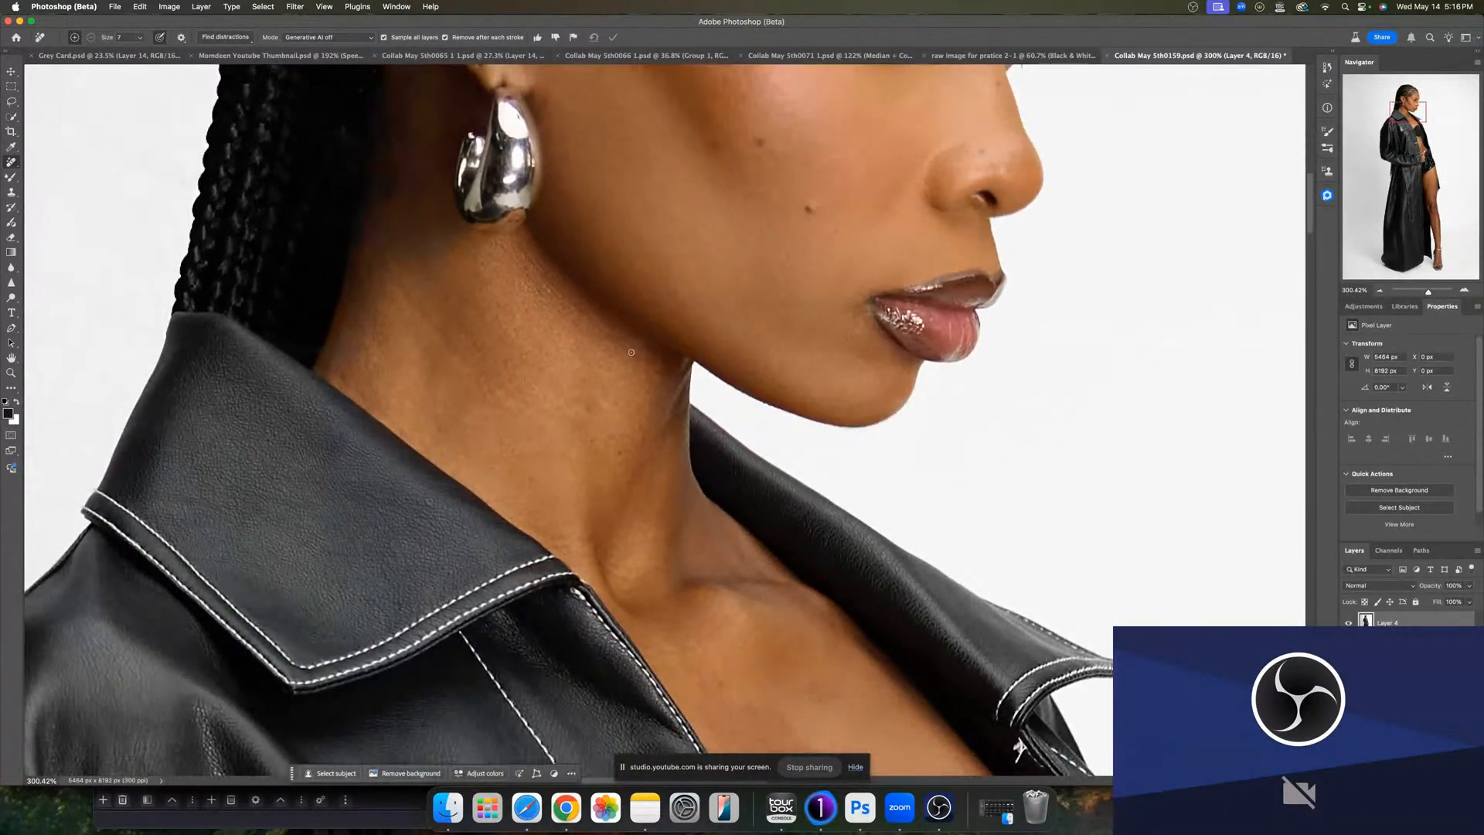
drag(611, 343, 615, 346)
mouse_move(542, 274)
mouse_down()
mouse_move(521, 248)
mouse_move(506, 255)
mouse_up()
mouse_move(443, 296)
mouse_down()
mouse_move(433, 312)
mouse_move(387, 269)
mouse_up()
drag(576, 425, 592, 416)
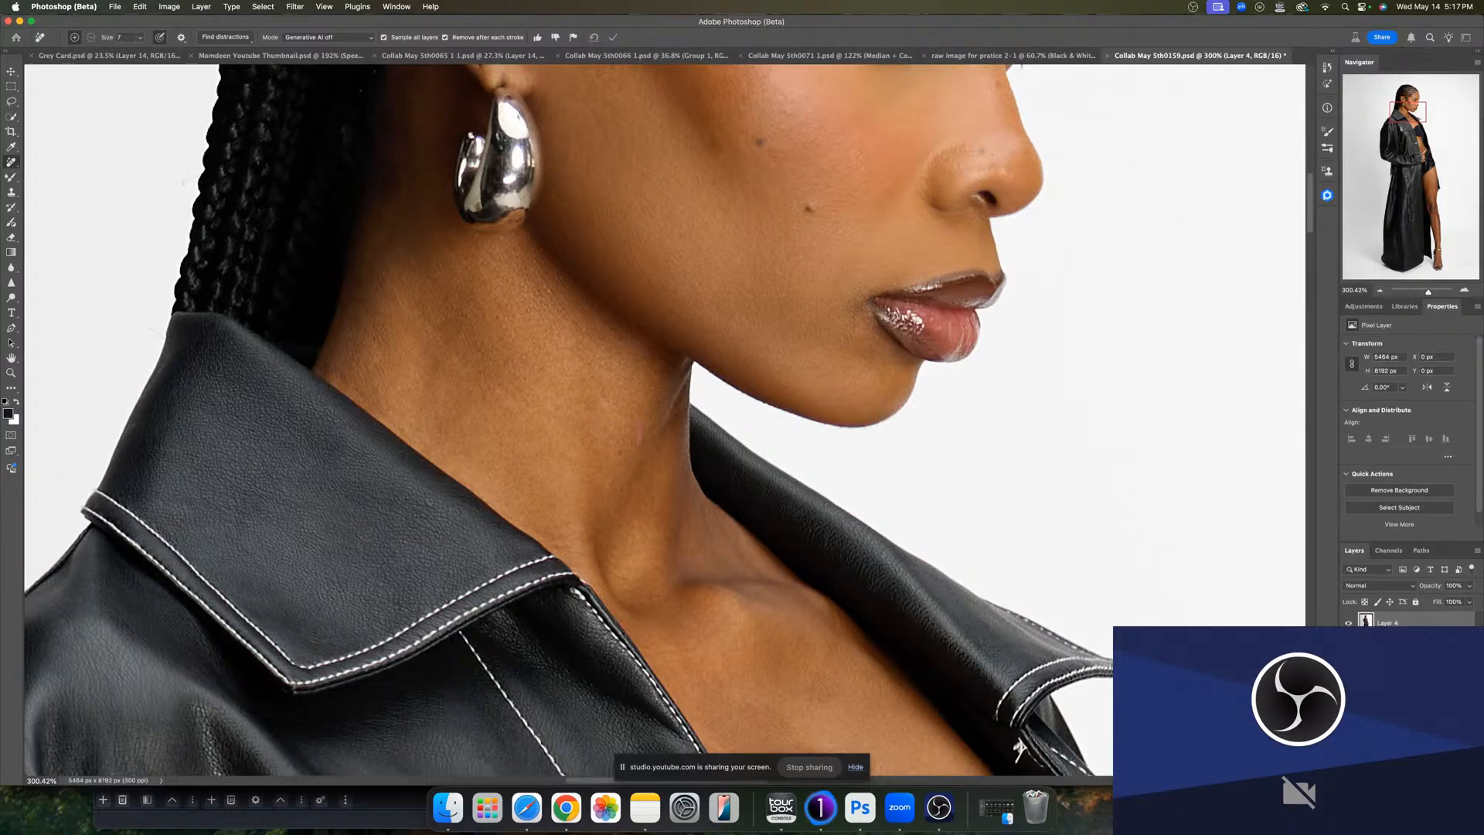
- Remove specks on the bra and the skin around it
scroll(642, 427, down, 10)
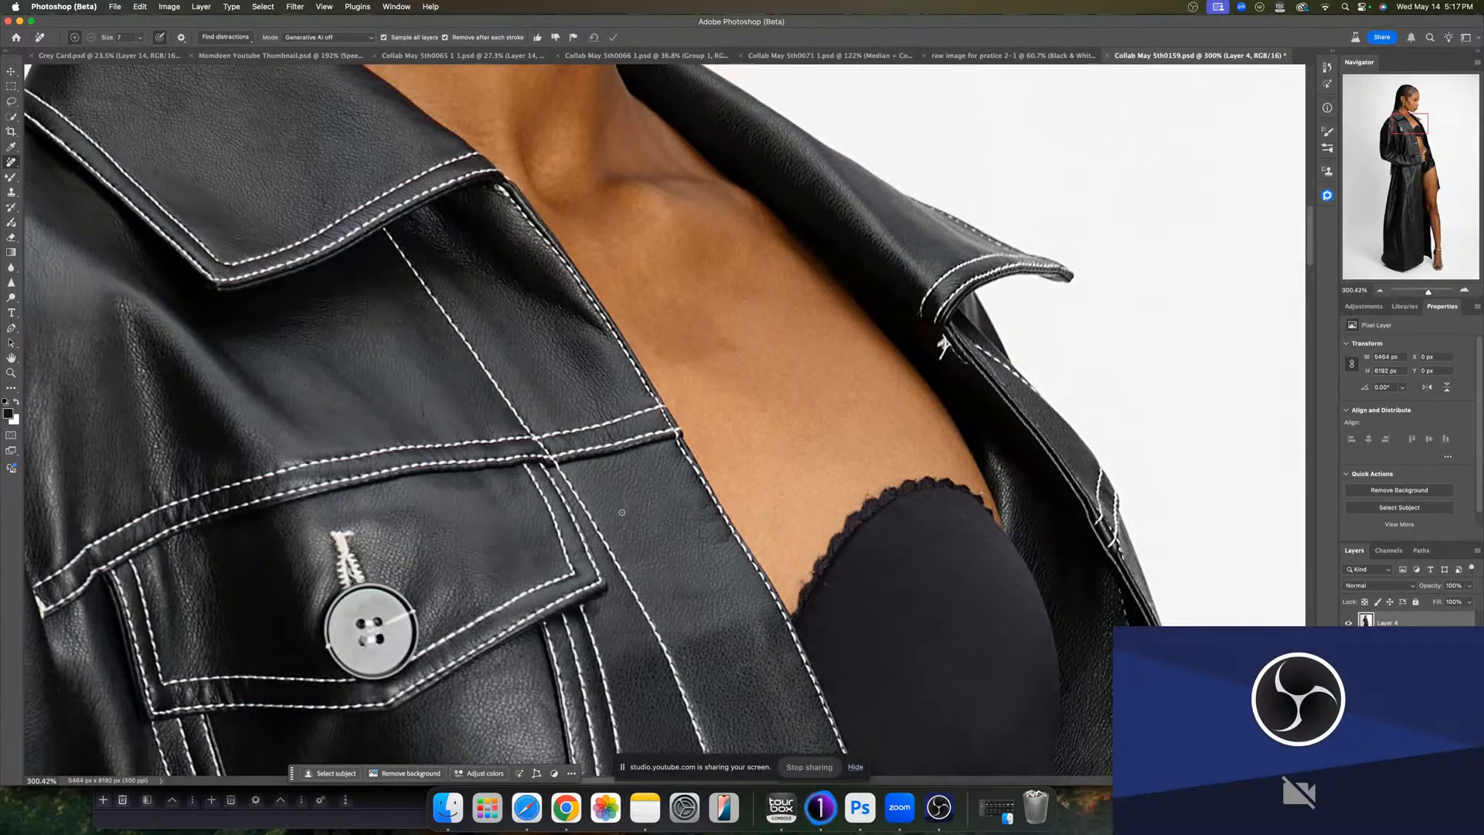
scroll(856, 506, down, 10)
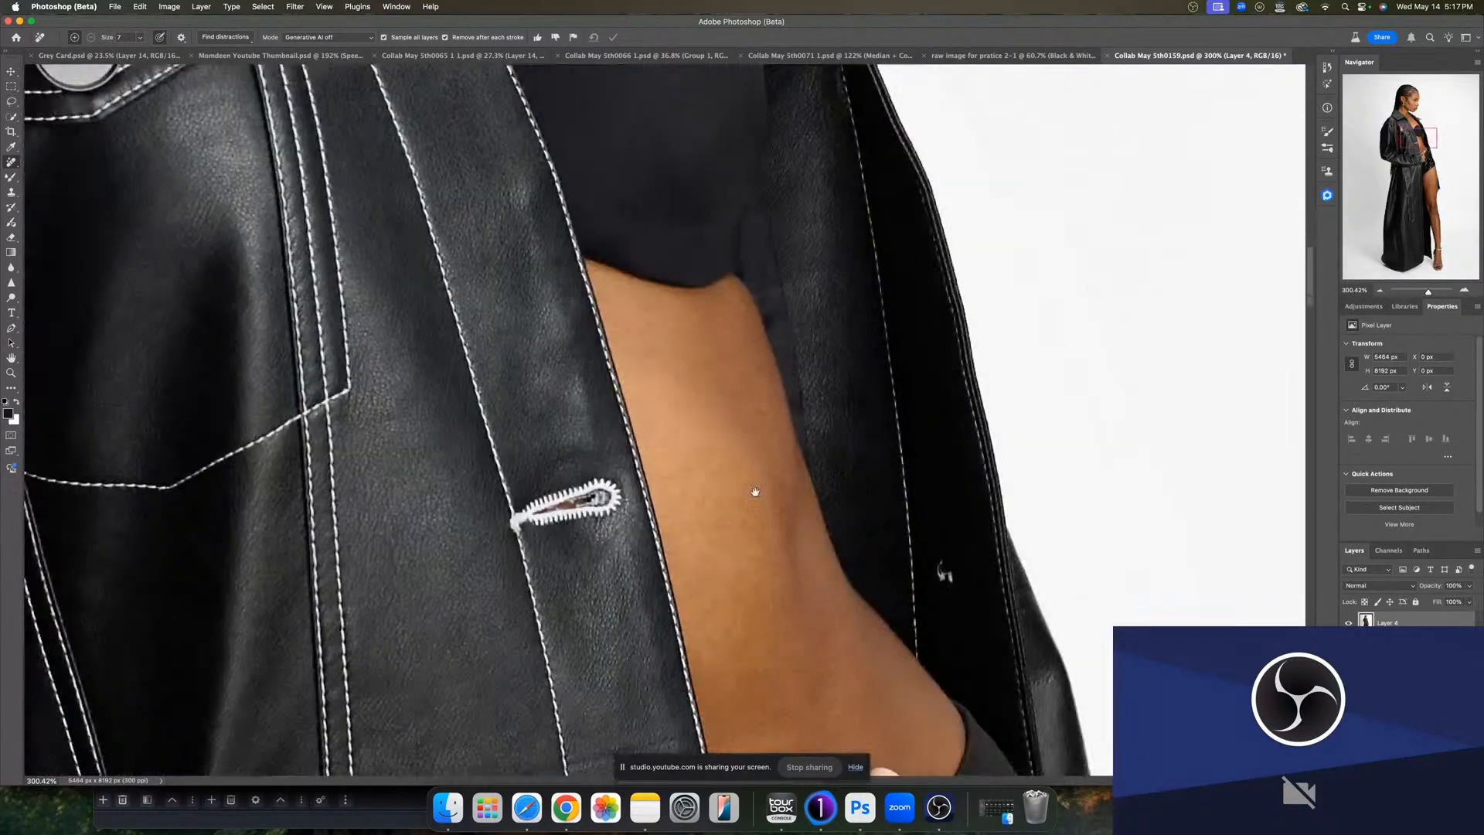
drag(755, 492, 761, 365)
mouse_move(804, 536)
mouse_down()
mouse_move(781, 460)
mouse_move(750, 554)
mouse_up()
drag(908, 402, 916, 402)
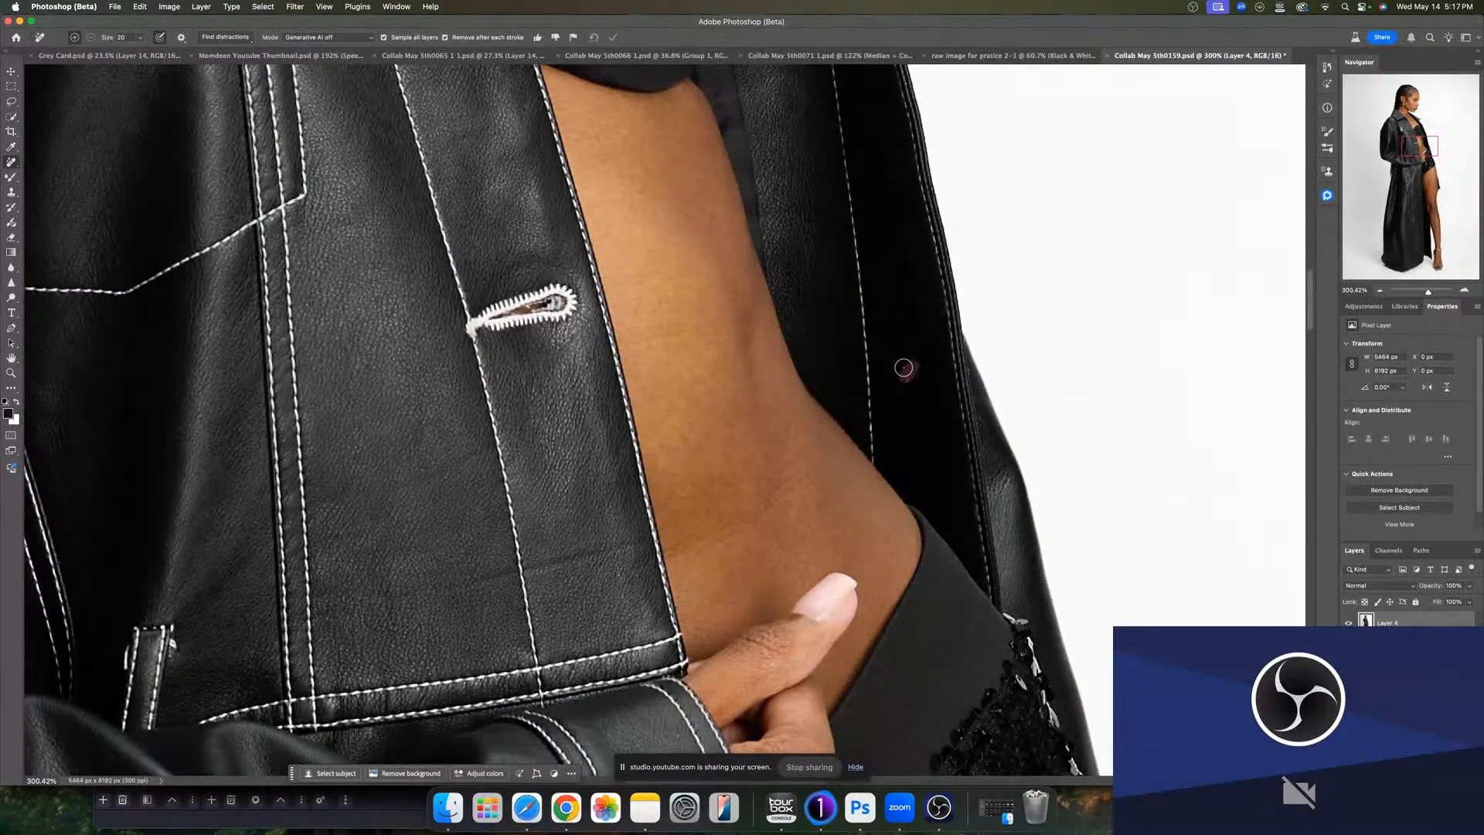
- Remove spots on the waist and along the coat's inner edge
scroll(901, 450, down, 3)
drag(893, 455, 895, 355)
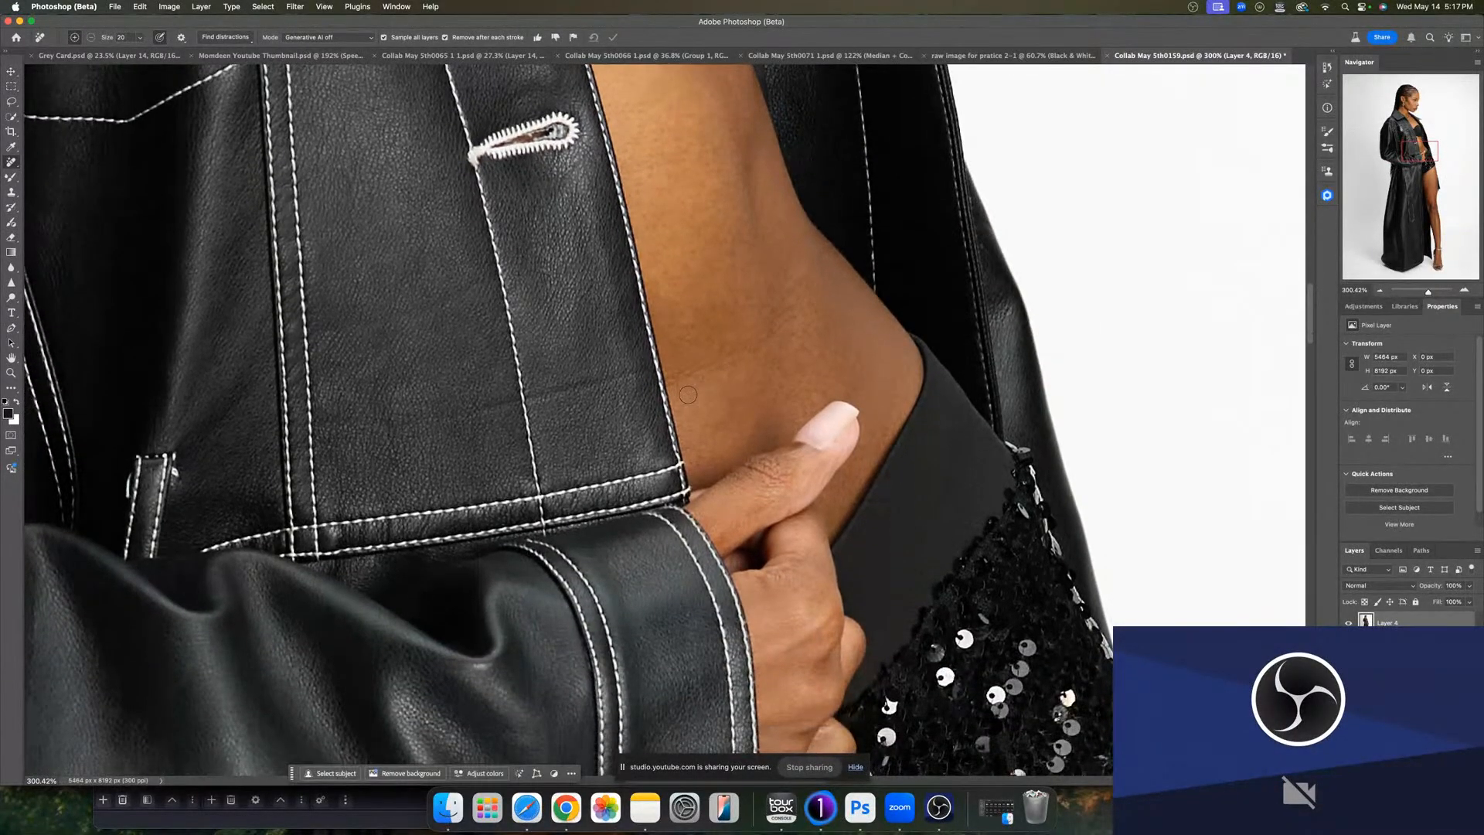
mouse_move(689, 395)
mouse_down()
mouse_move(665, 382)
mouse_move(694, 382)
mouse_move(759, 337)
mouse_up()
drag(641, 374, 469, 408)
drag(555, 400, 536, 396)
- Enlarge the brush and remove the blemishes on the upper thigh
drag(796, 557, 770, 251)
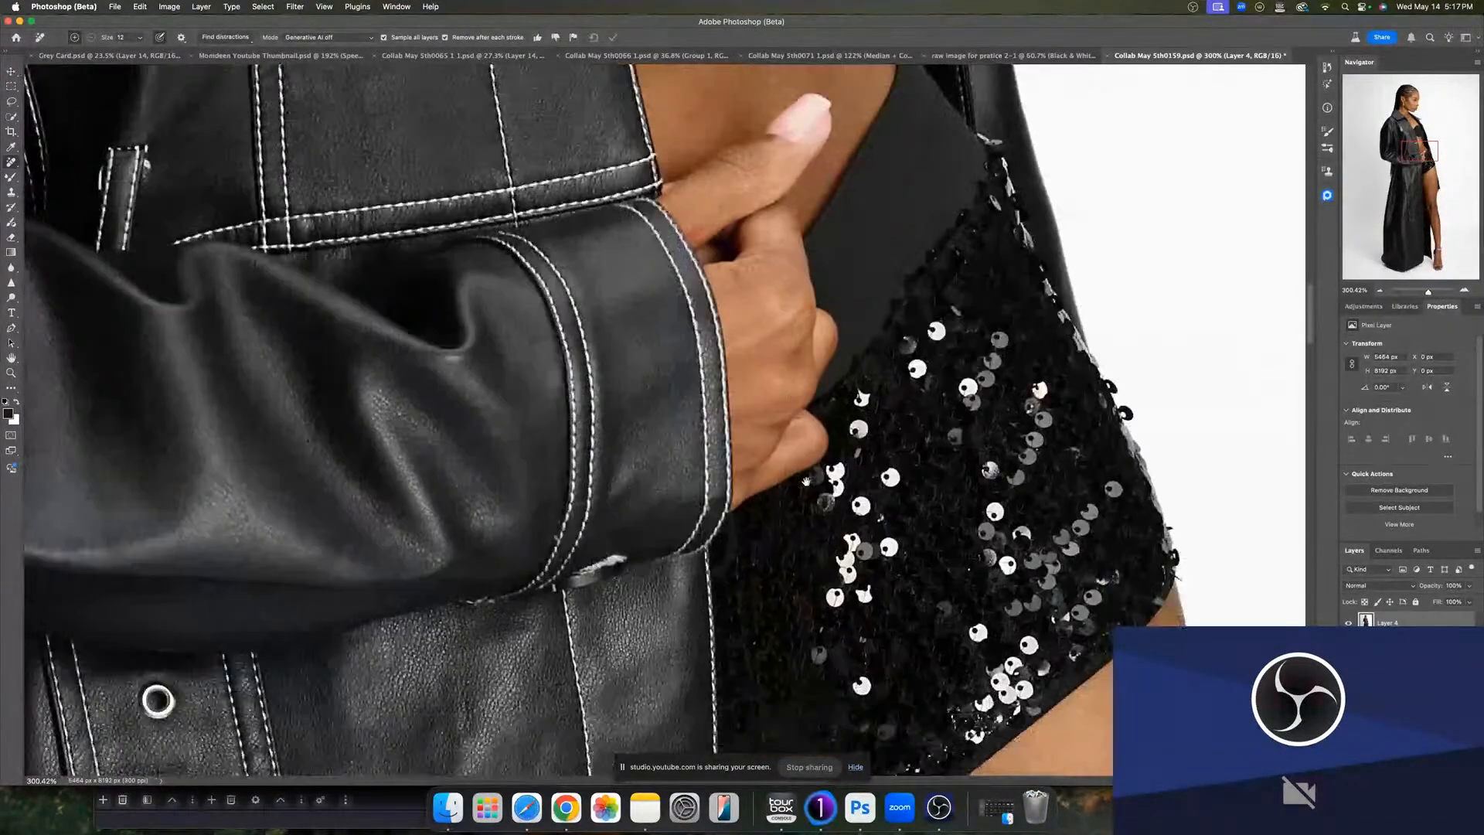
drag(834, 588, 835, 429)
drag(841, 711, 840, 450)
drag(863, 623, 895, 375)
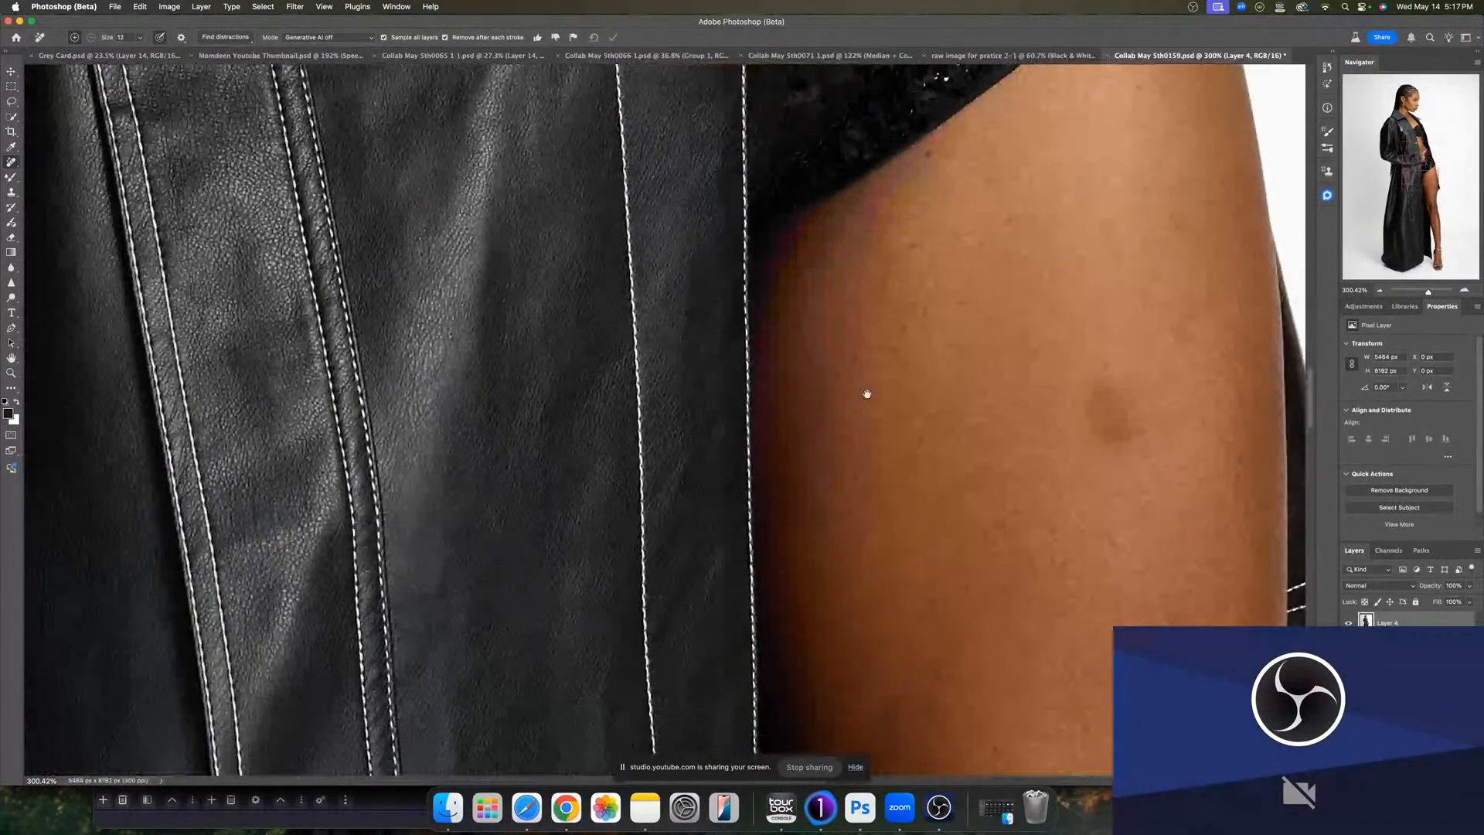
mouse_move(1020, 645)
mouse_down()
mouse_move(871, 467)
mouse_move(832, 494)
mouse_move(804, 558)
mouse_up()
key(bracketright)
key(bracketright)
key(bracketright)
key(bracketright)
key(bracketright)
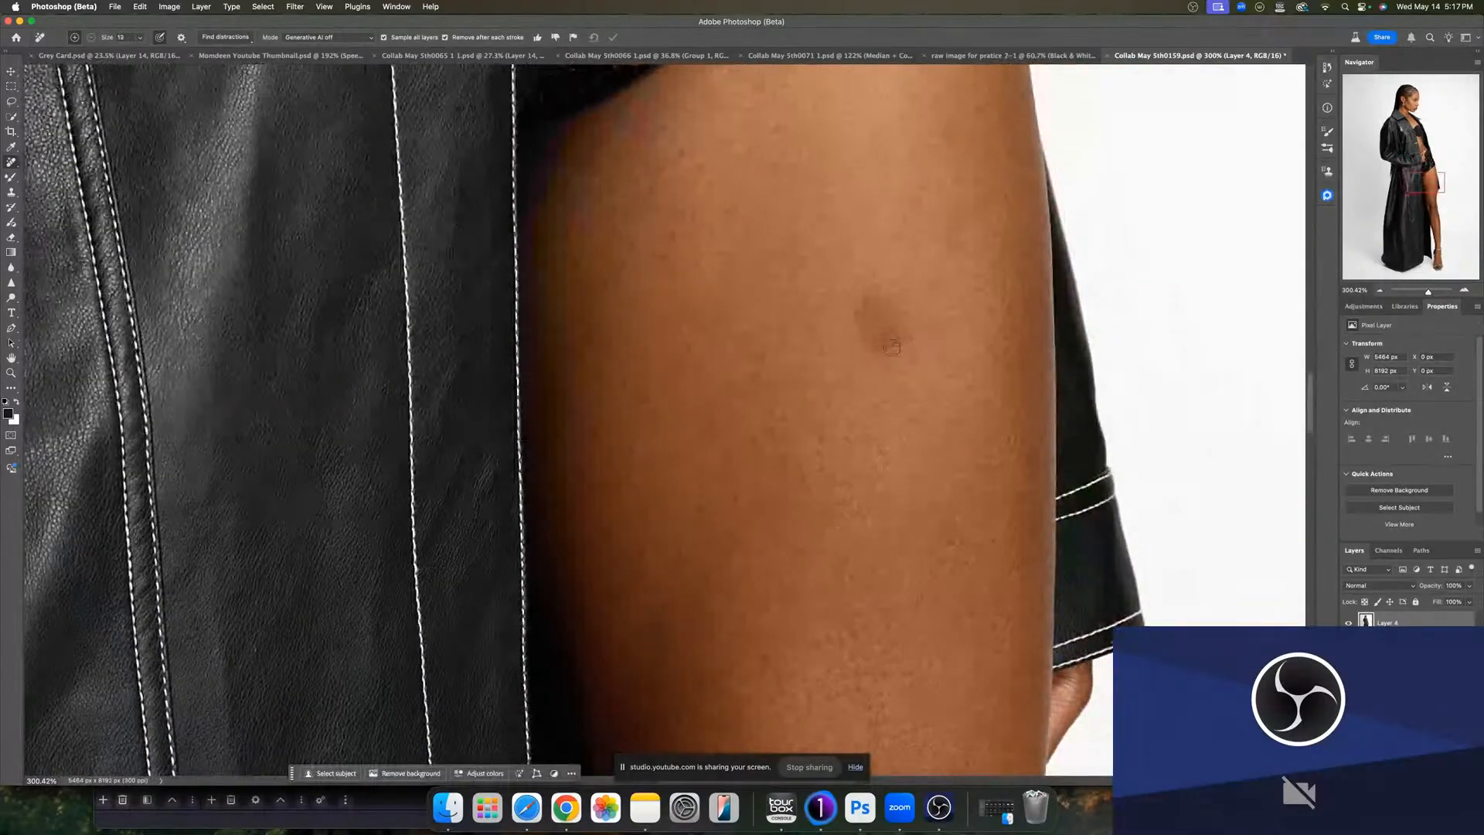
drag(895, 339, 883, 346)
mouse_move(887, 324)
mouse_down()
mouse_move(864, 301)
mouse_move(864, 332)
mouse_up()
click(890, 315)
scroll(888, 569, down, 5)
click(649, 322)
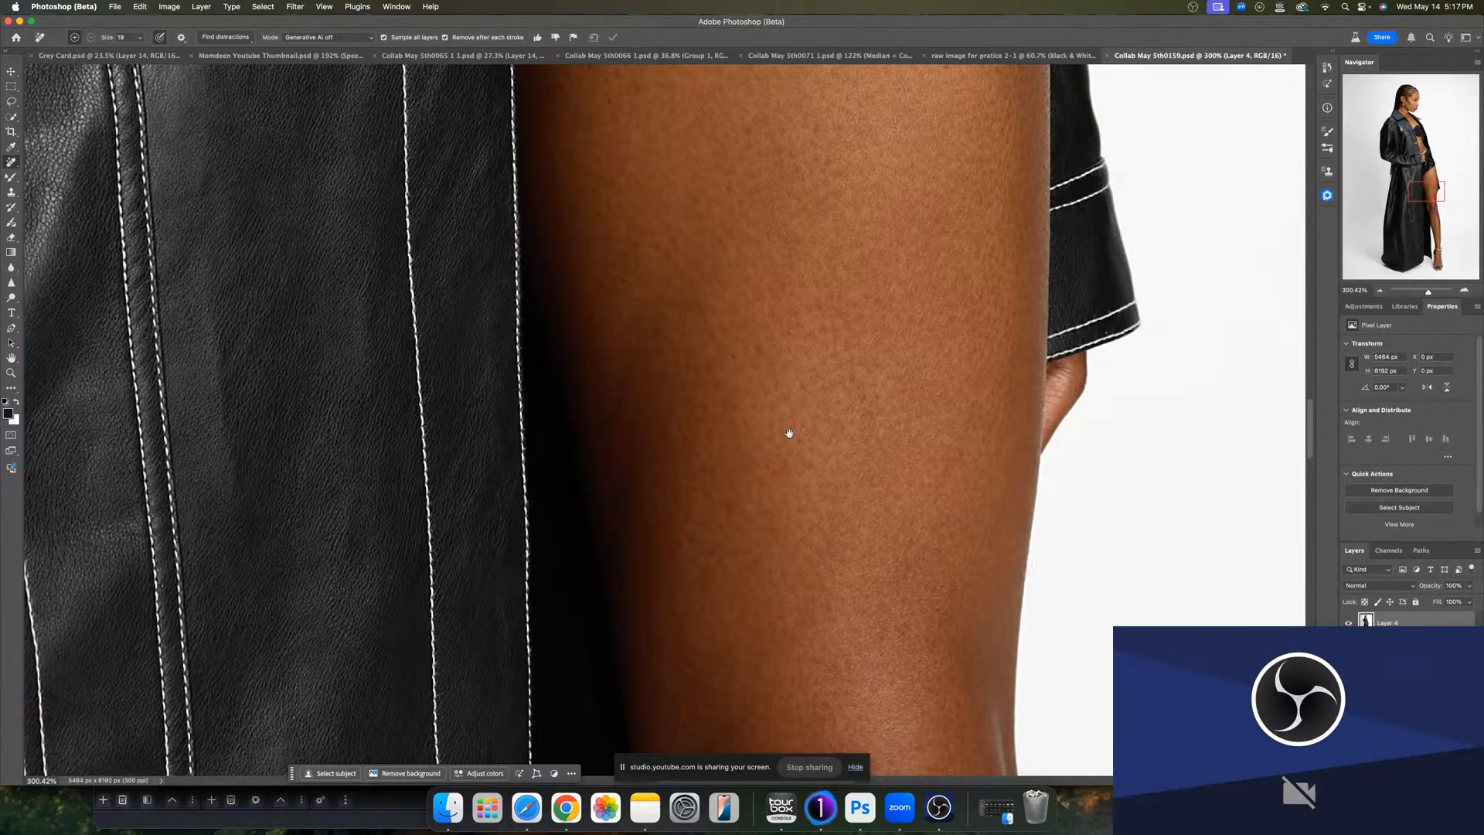
- Remove a small spot on the coat beside the thigh
scroll(788, 431, down, 10)
click(476, 241)
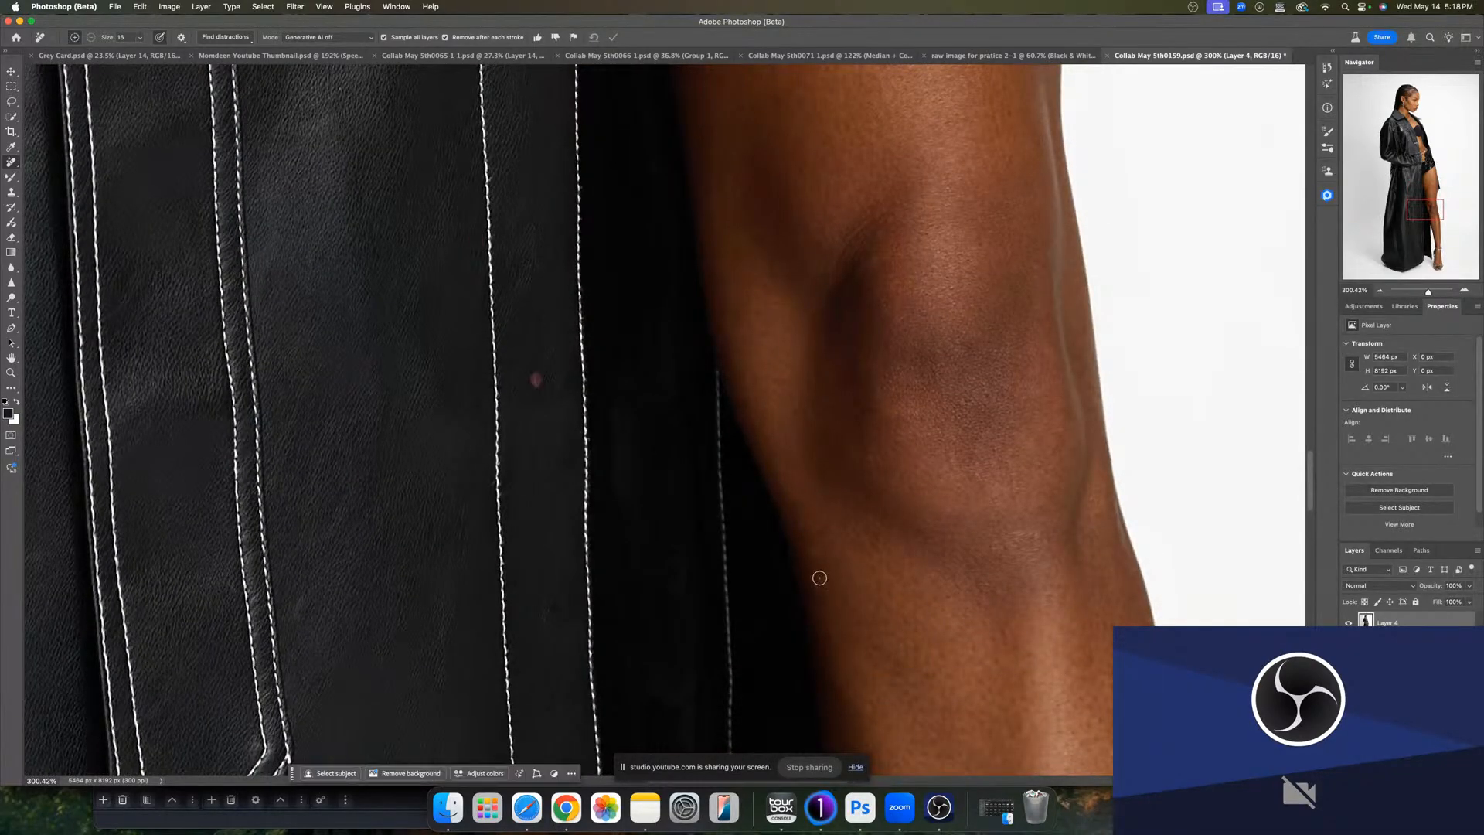
scroll(842, 564, down, 5)
scroll(842, 546, down, 8)
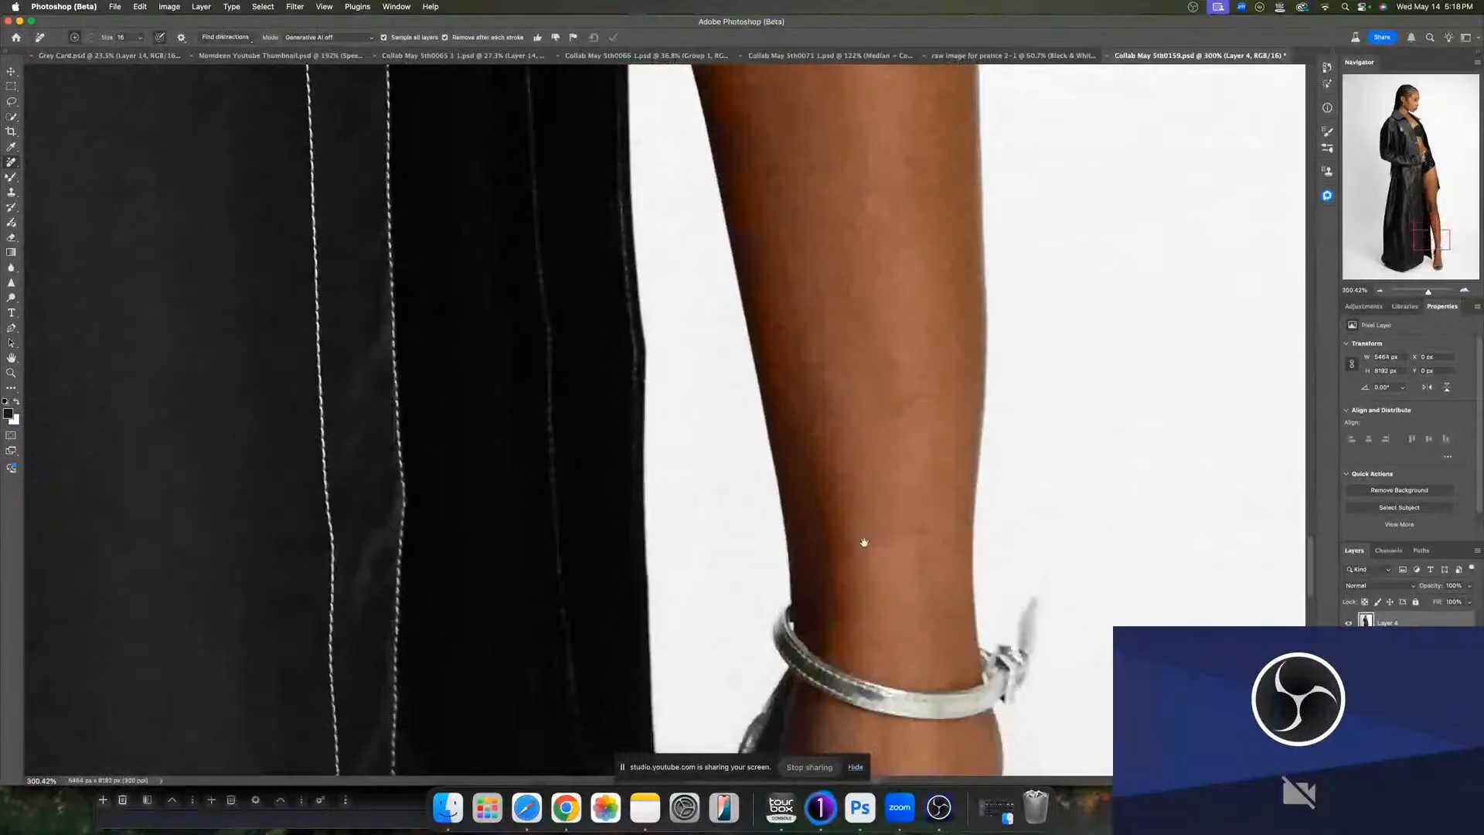
scroll(893, 604, down, 2)
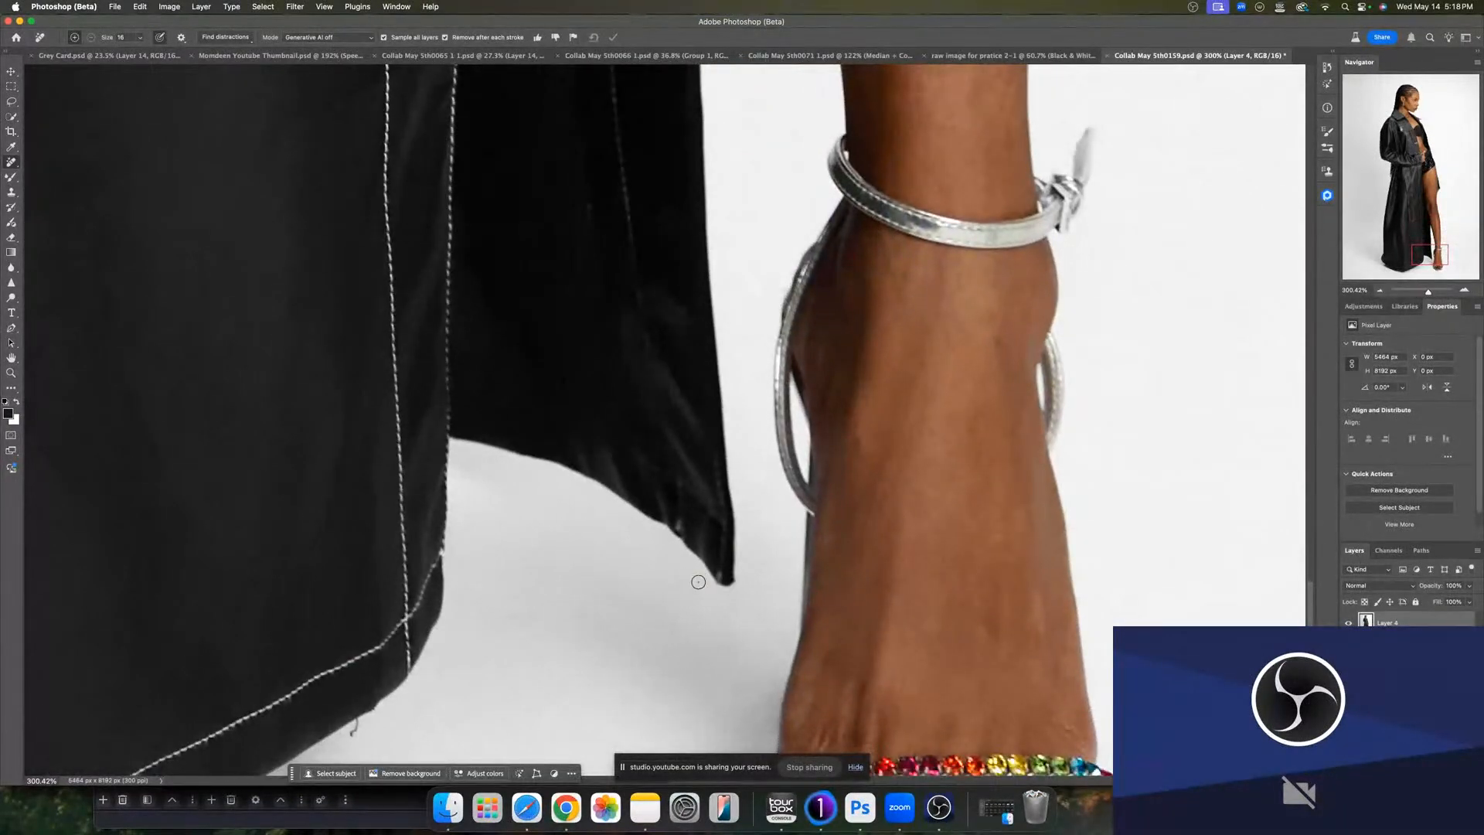
- Shrink the brush and clean up the backdrop and shadow along the coat hem
key(bracketleft)
scroll(471, 588, down, 10)
drag(499, 341, 516, 312)
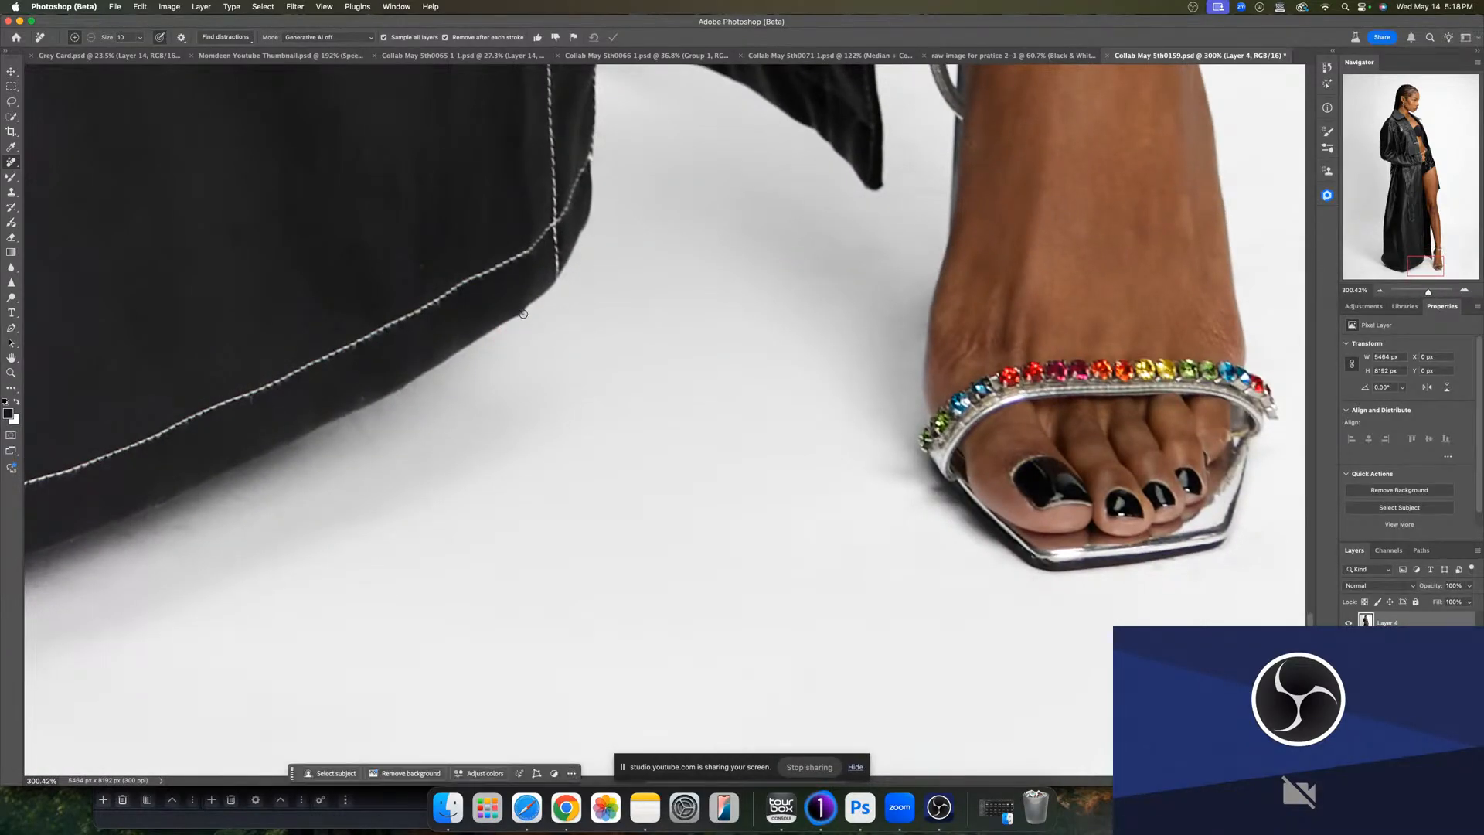
drag(420, 271, 423, 262)
drag(365, 398, 364, 391)
drag(292, 484, 635, 364)
drag(381, 451, 553, 436)
drag(410, 504, 449, 517)
drag(451, 473, 454, 468)
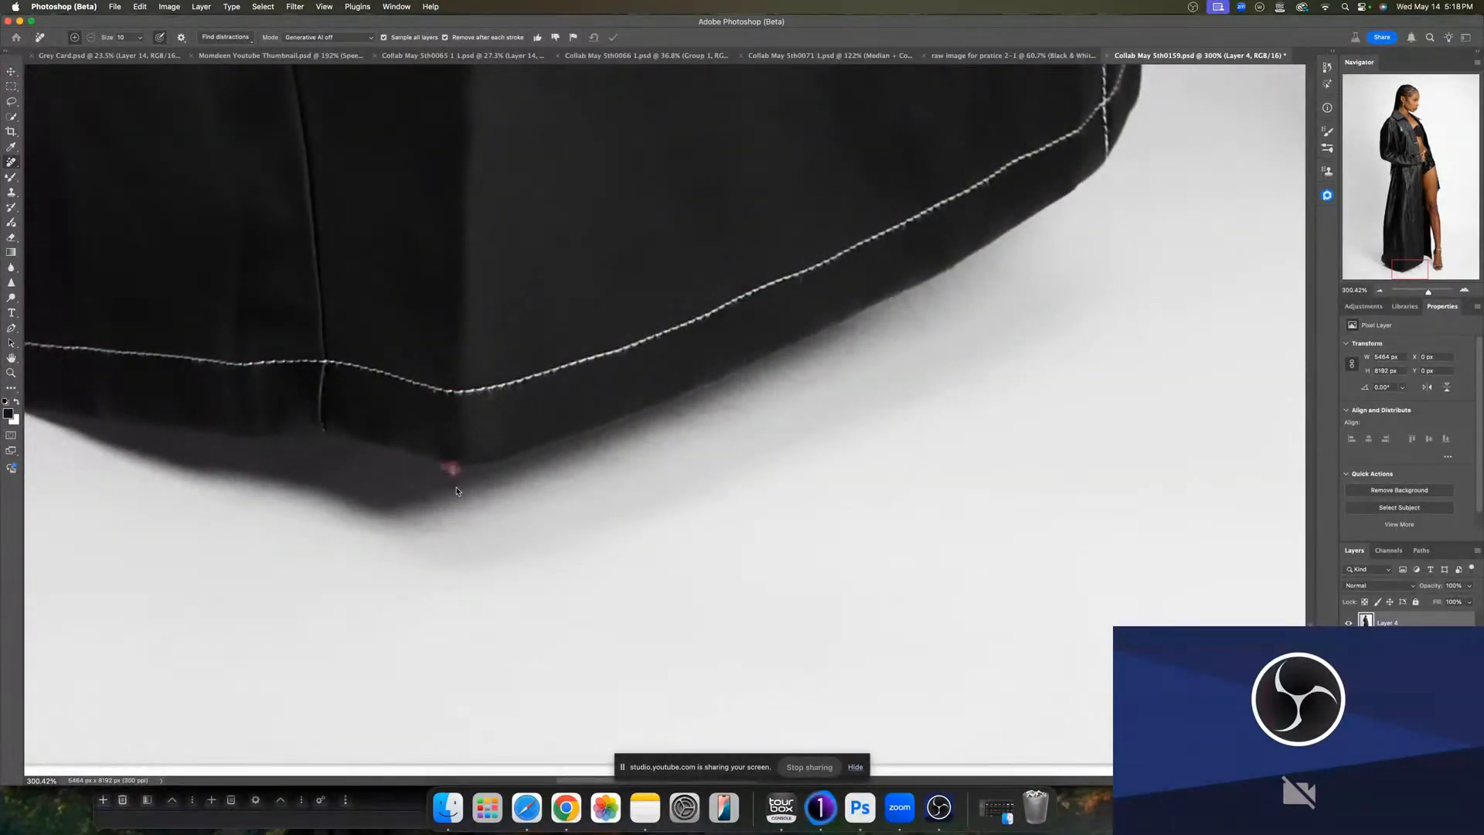
- Remove the mark at the coat hem's corner and smooth the shadow beneath it
click(455, 483)
drag(309, 463, 411, 500)
mouse_move(592, 367)
mouse_down()
mouse_move(470, 490)
mouse_move(356, 664)
mouse_move(503, 487)
mouse_move(488, 507)
mouse_up()
drag(476, 425, 473, 422)
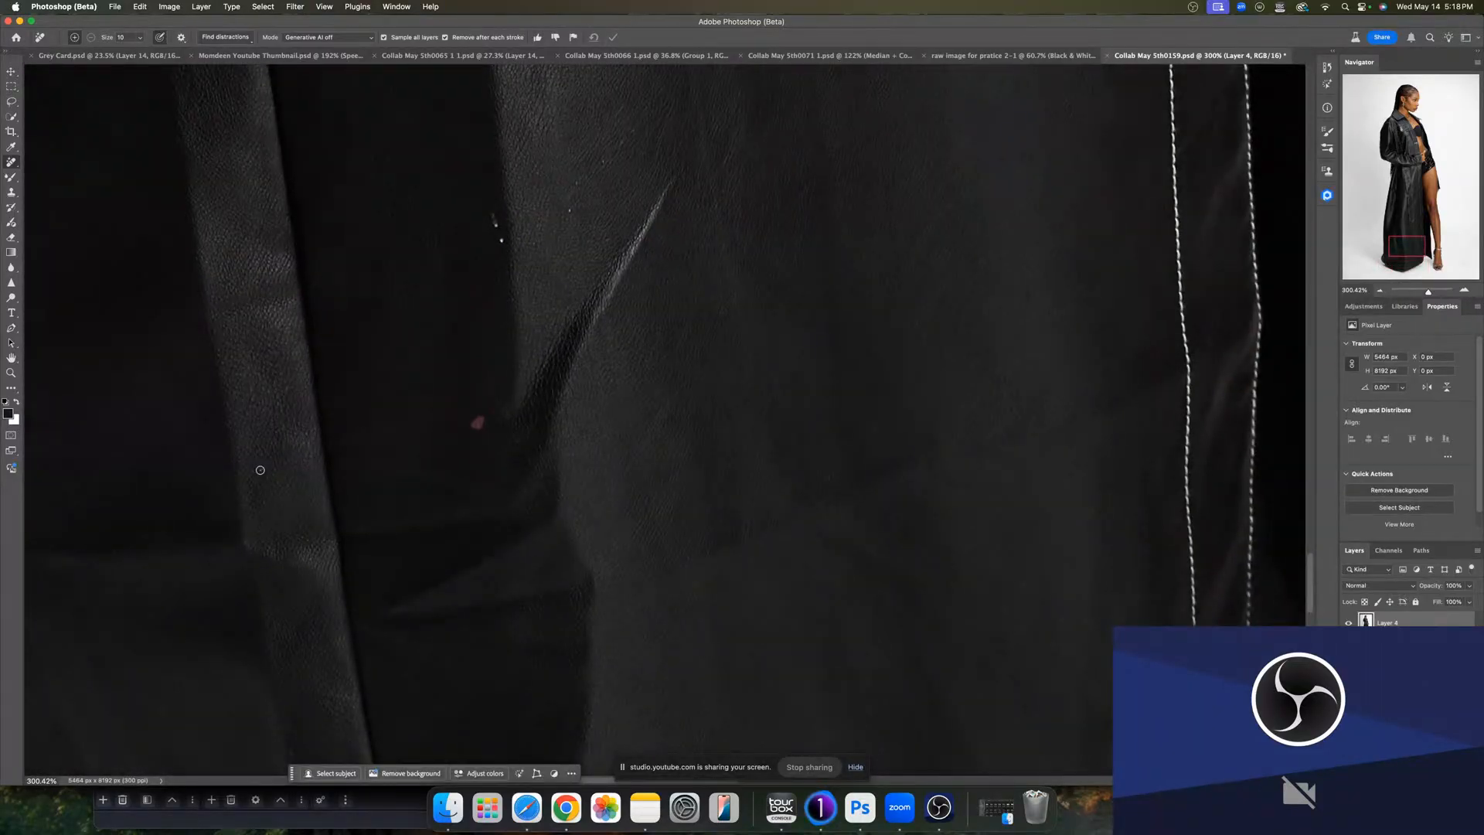
- Remove small lint specks on the lower coat
drag(260, 470, 263, 468)
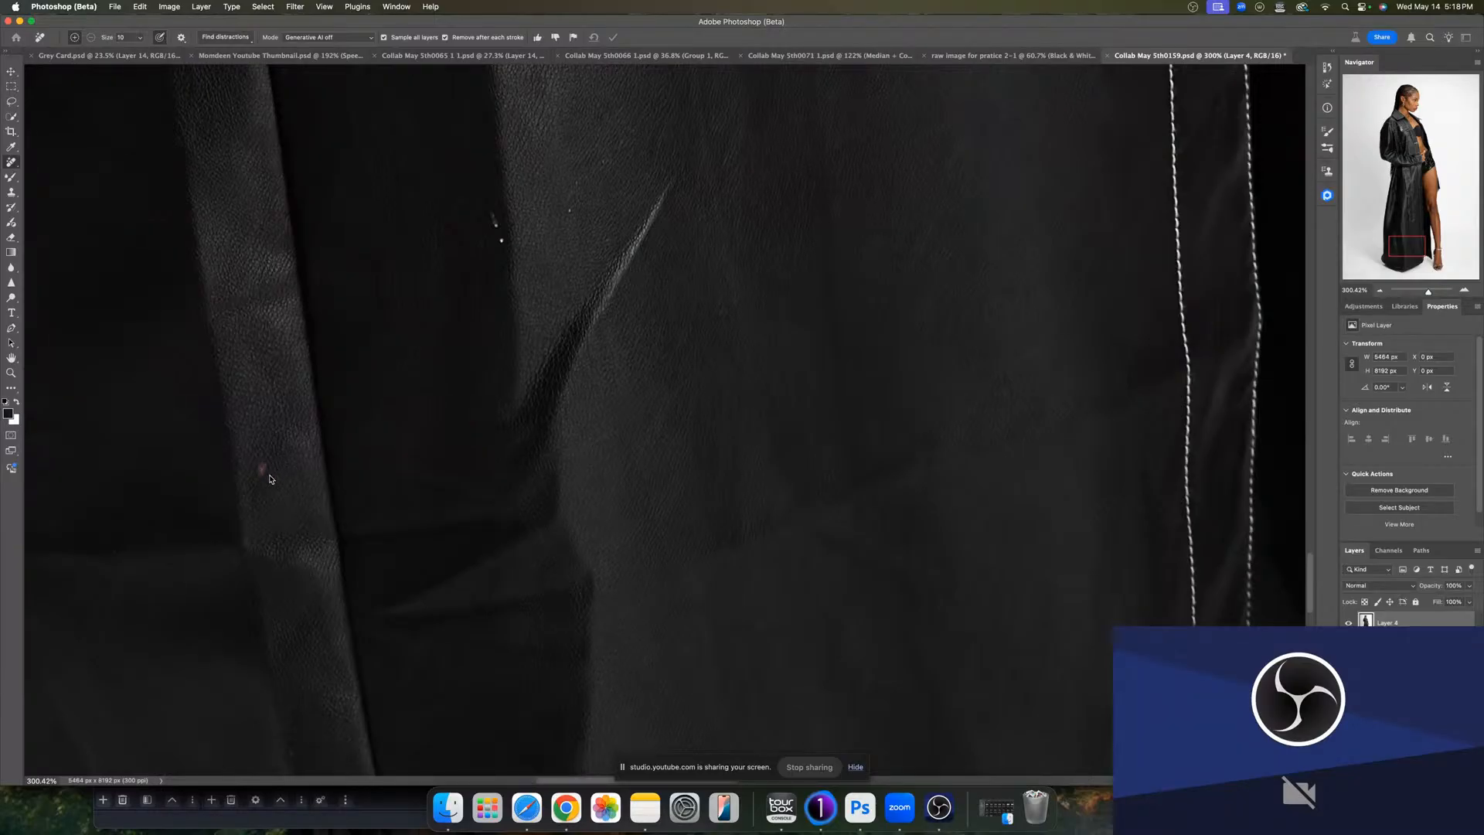
drag(502, 239, 496, 220)
drag(576, 181, 567, 185)
click(628, 130)
scroll(755, 268, up, 10)
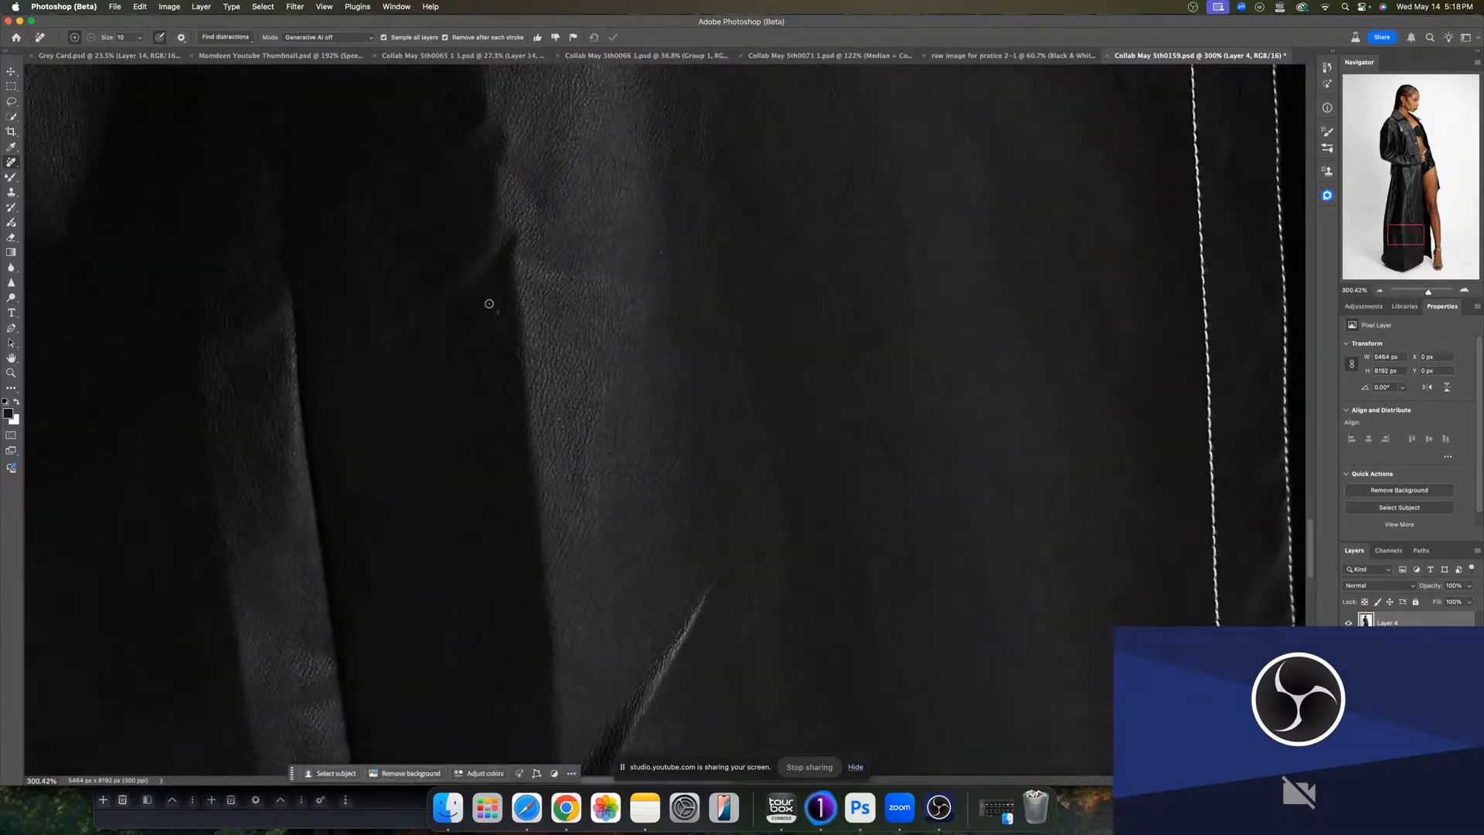
click(664, 252)
- Rename the retouched layer as Blemishes
drag(1428, 292, 1418, 292)
drag(918, 448, 875, 521)
double_click(1397, 622)
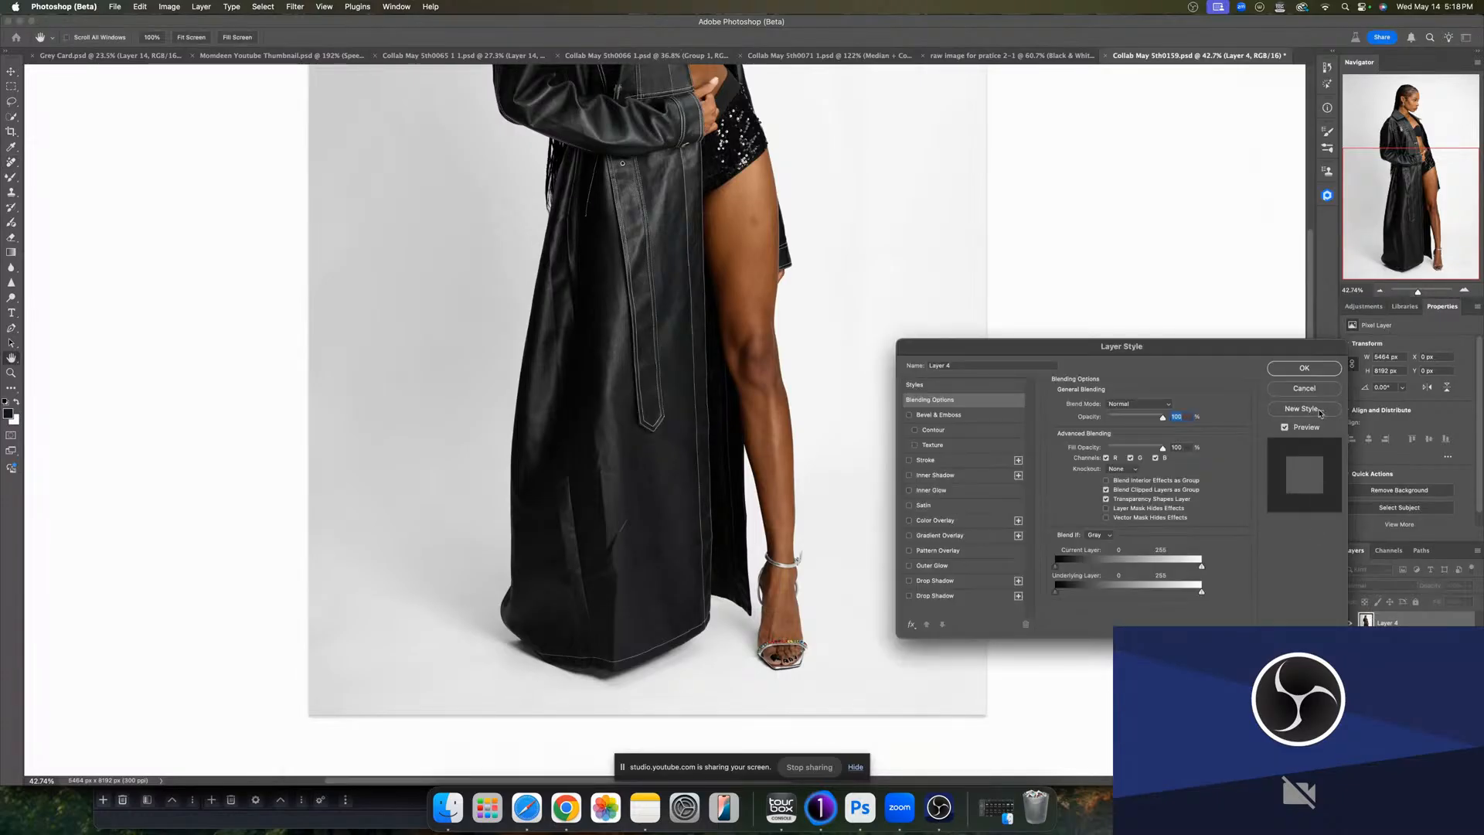
click(1303, 388)
key(j)
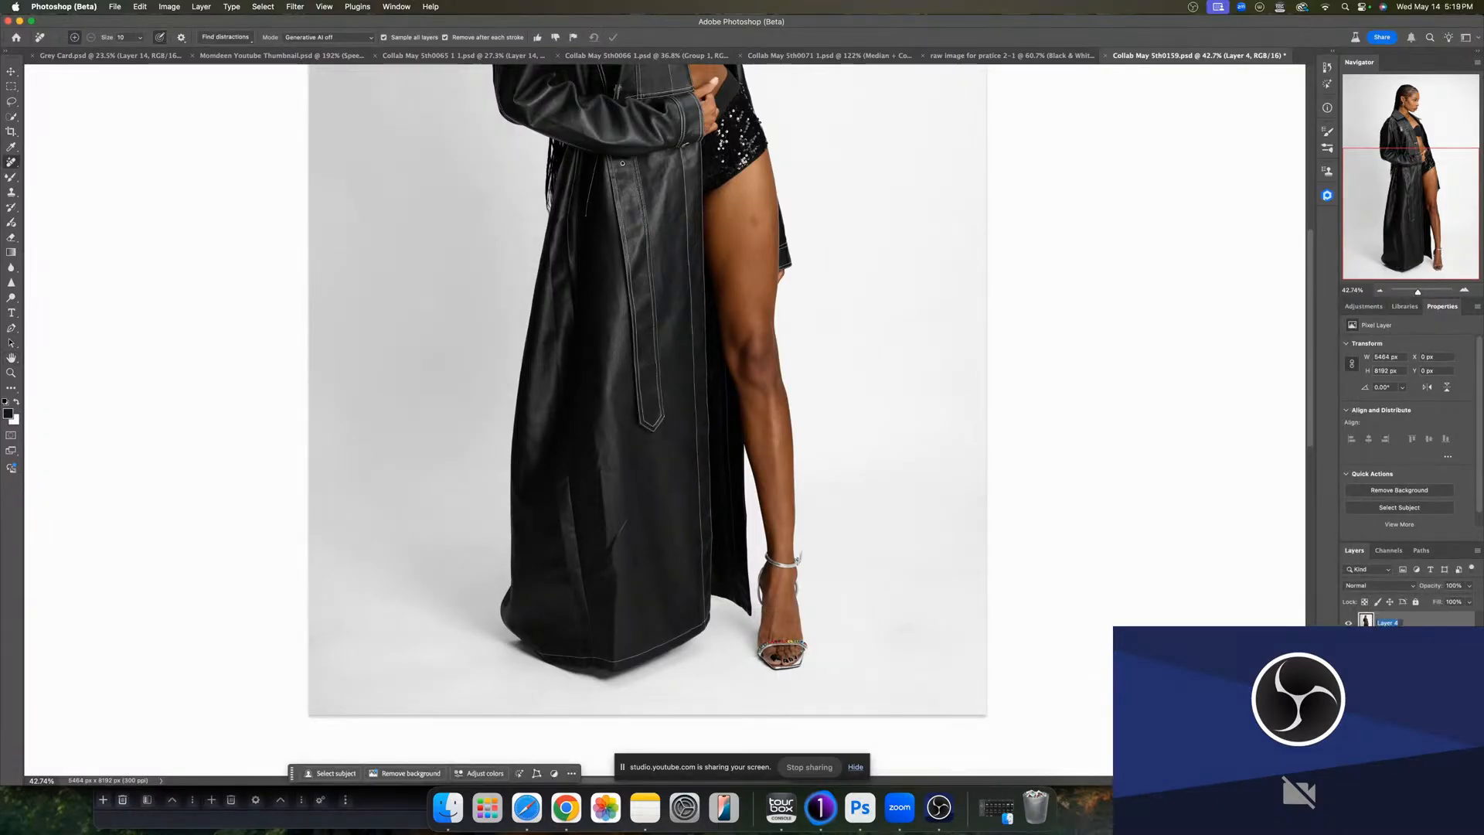
text(Blemishes)
key(Return)
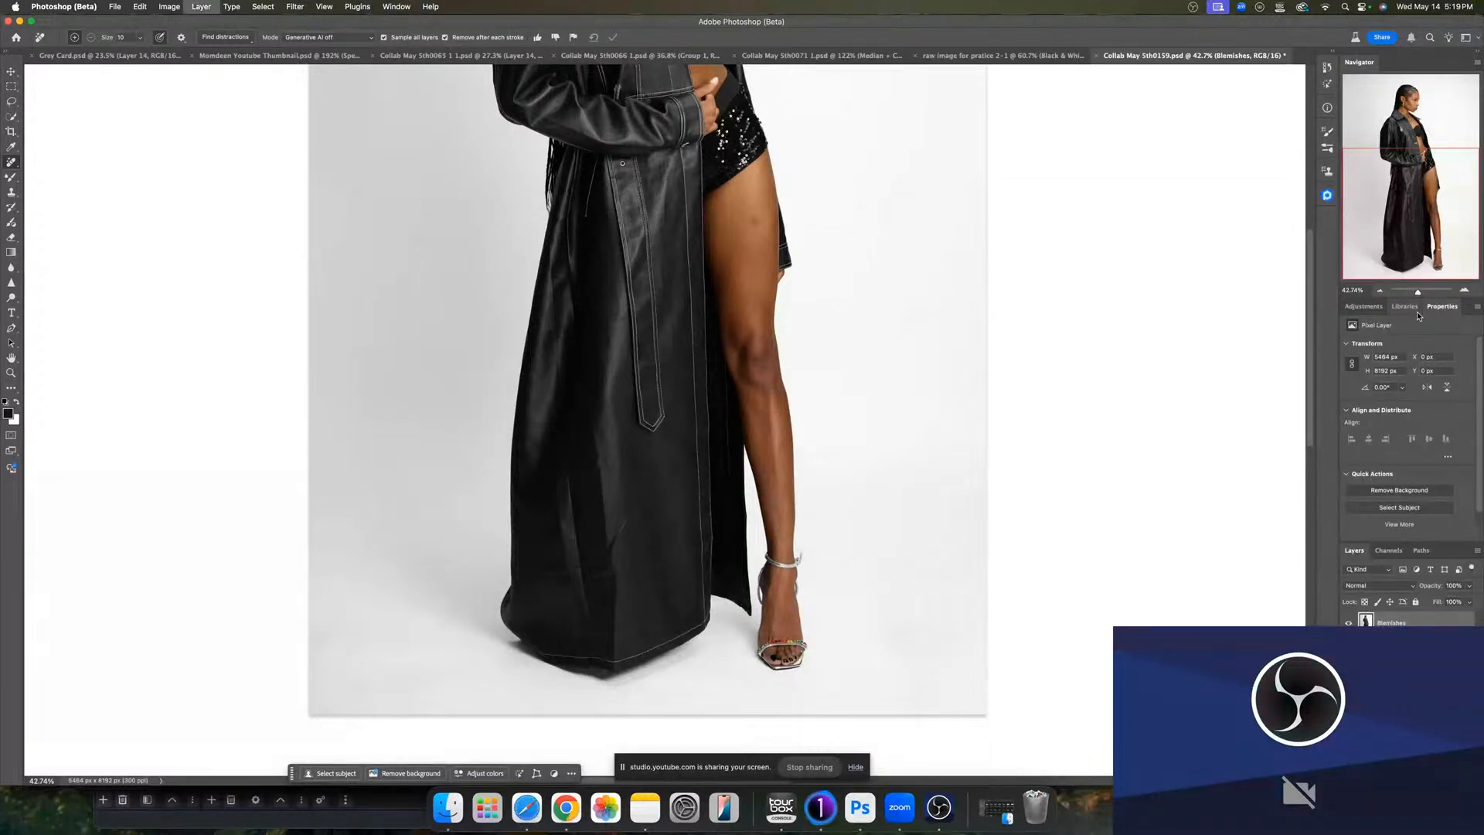
- Duplicate the Blemishes layer and apply the Retouch4me Dodge Burn filter to the copy
key(super+j)
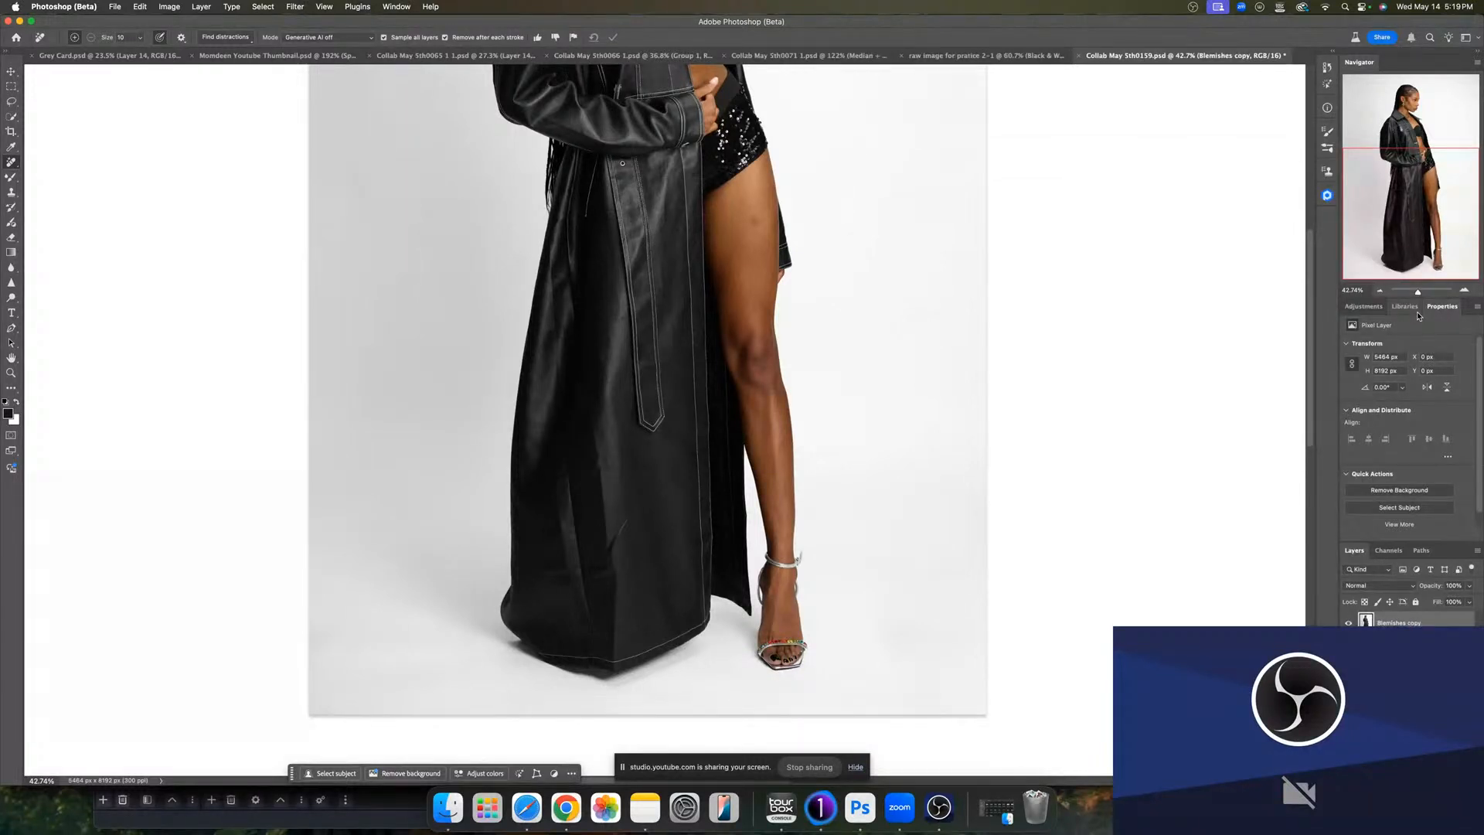
click(298, 7)
mouse_move(363, 321)
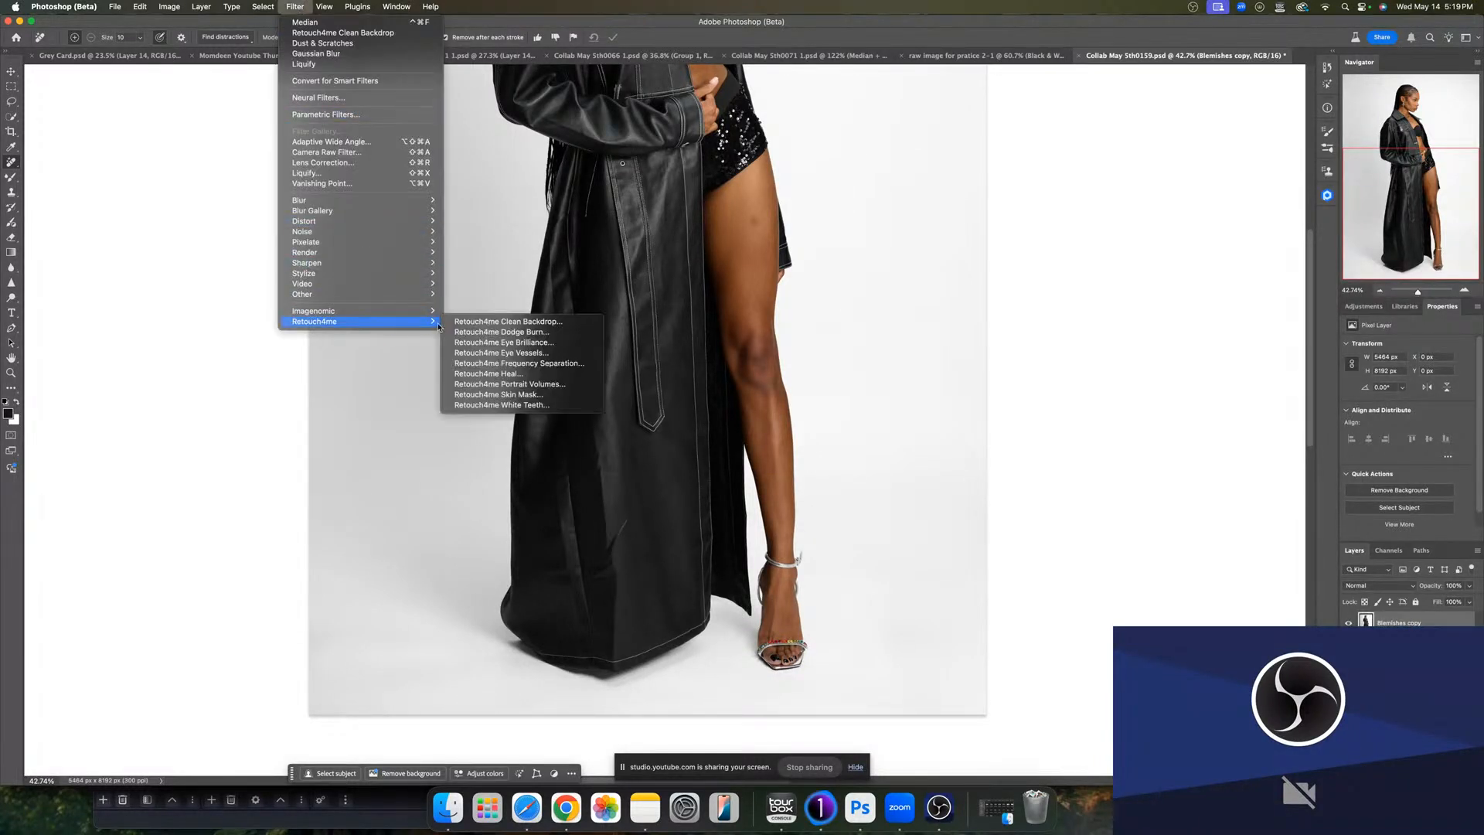
click(479, 332)
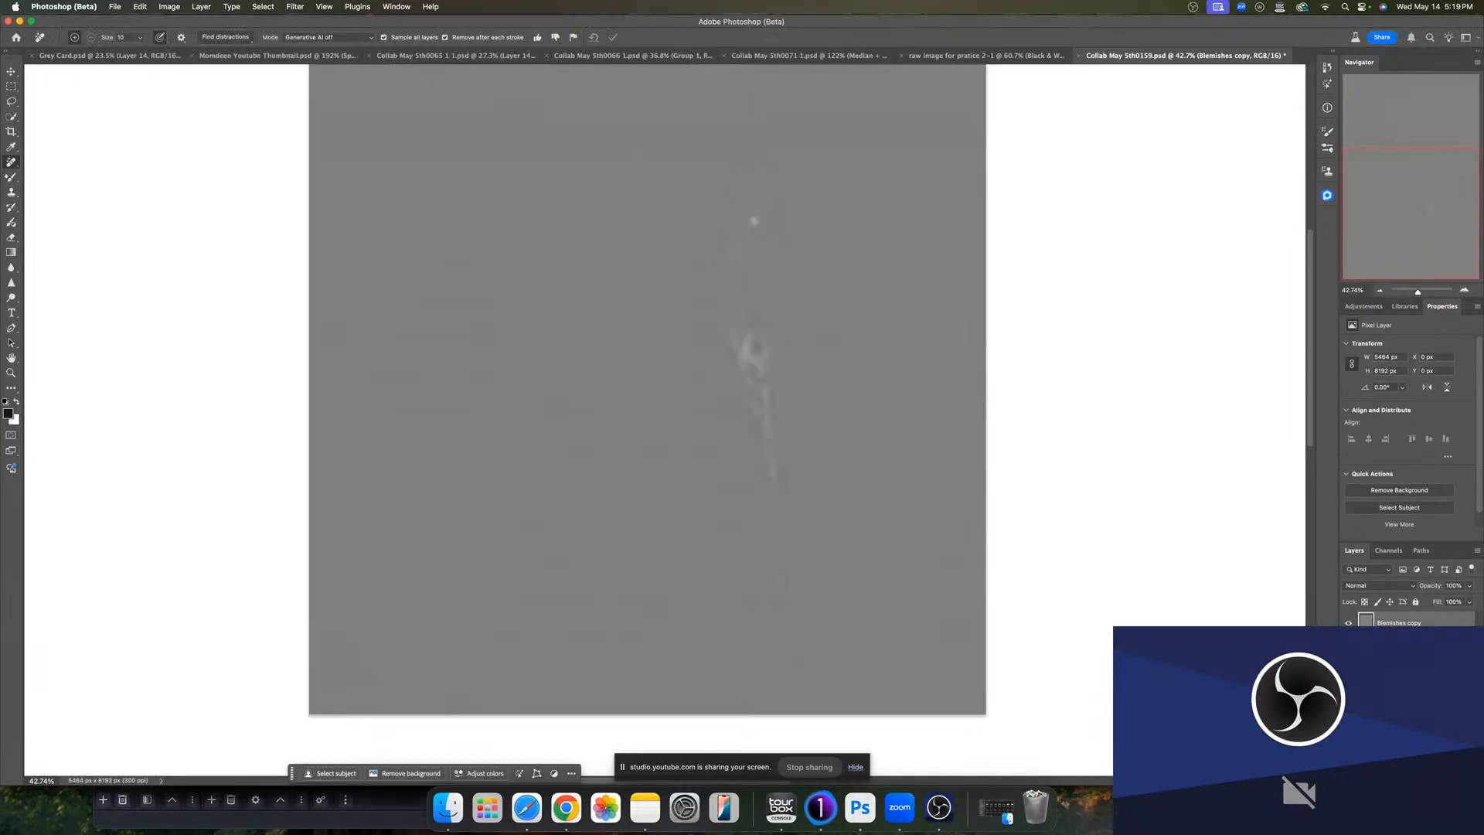
- Set the duplicate layer's blend mode to Soft Light
drag(870, 424, 868, 642)
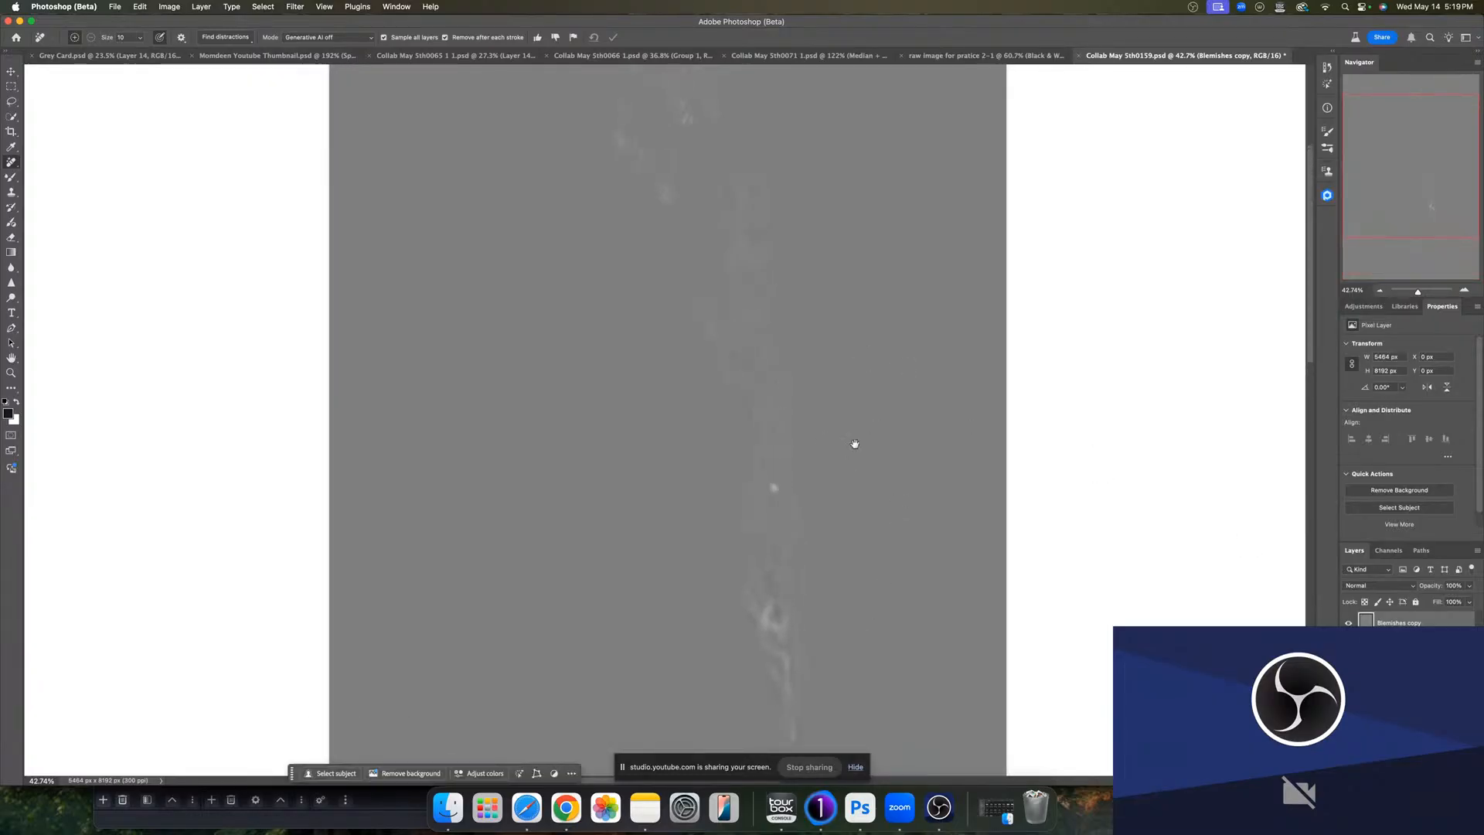
mouse_move(854, 441)
mouse_down()
mouse_move(867, 620)
mouse_move(866, 449)
mouse_up()
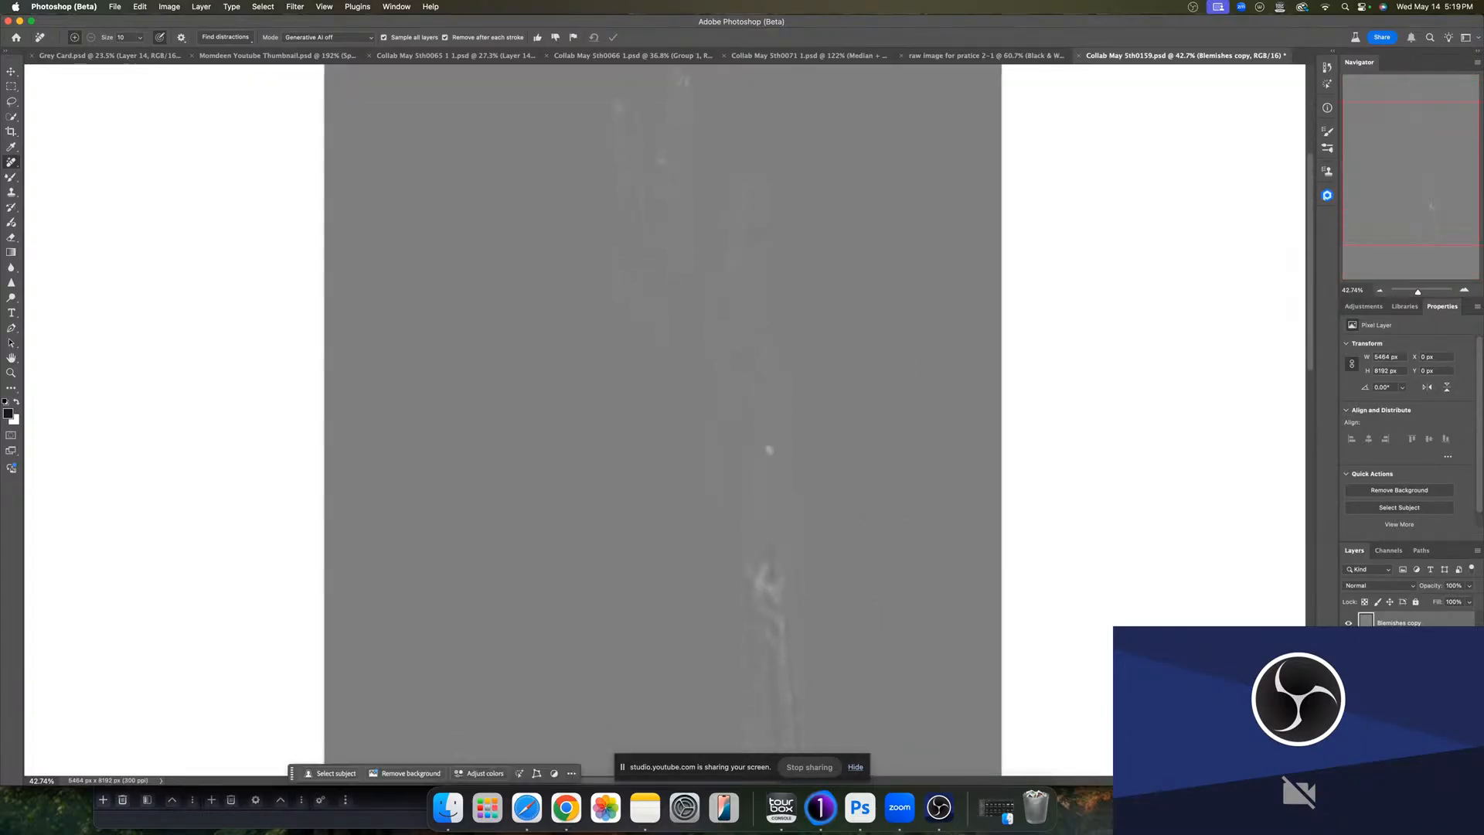
click(1362, 585)
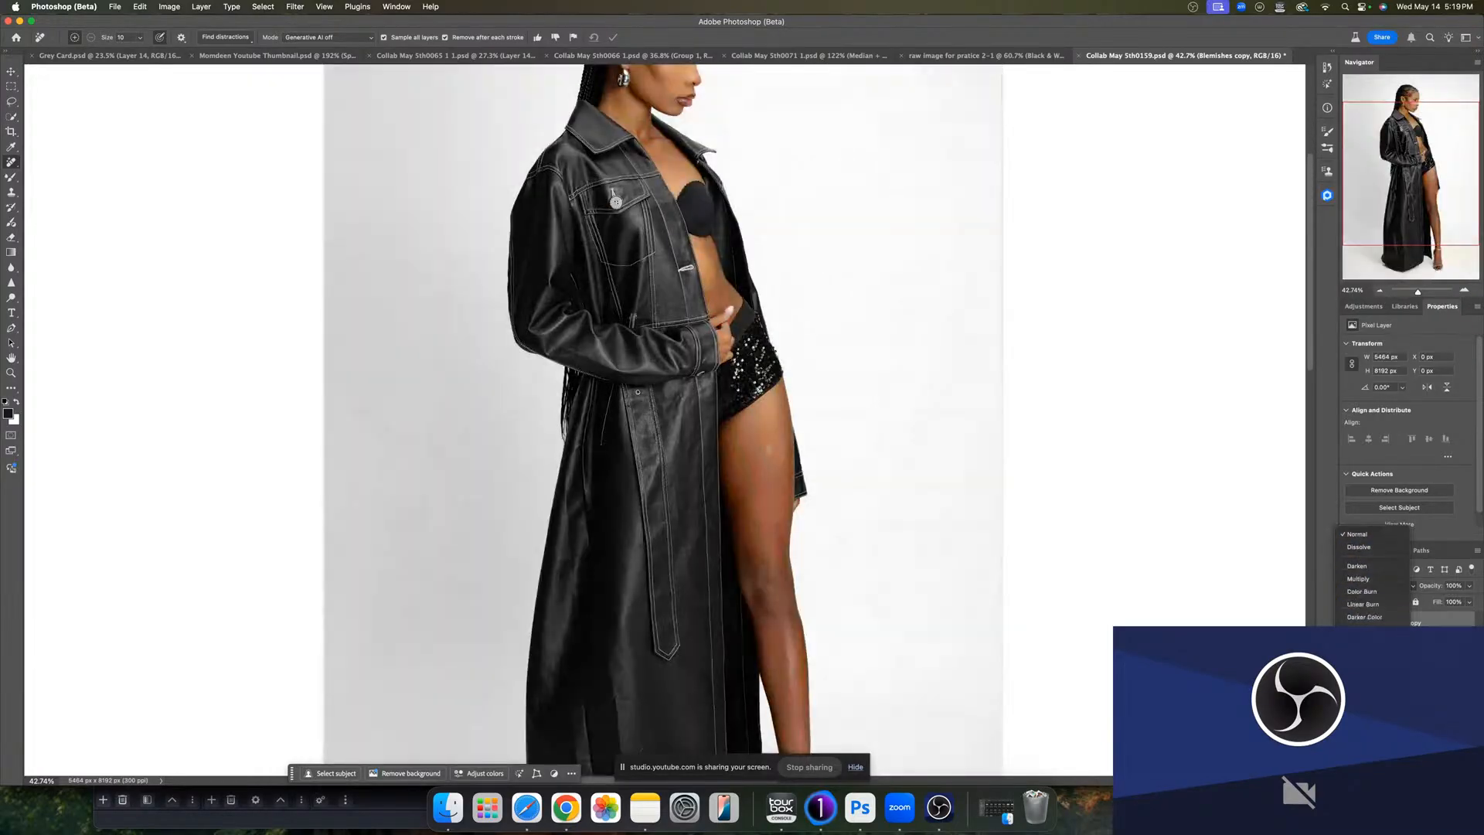
click(1362, 718)
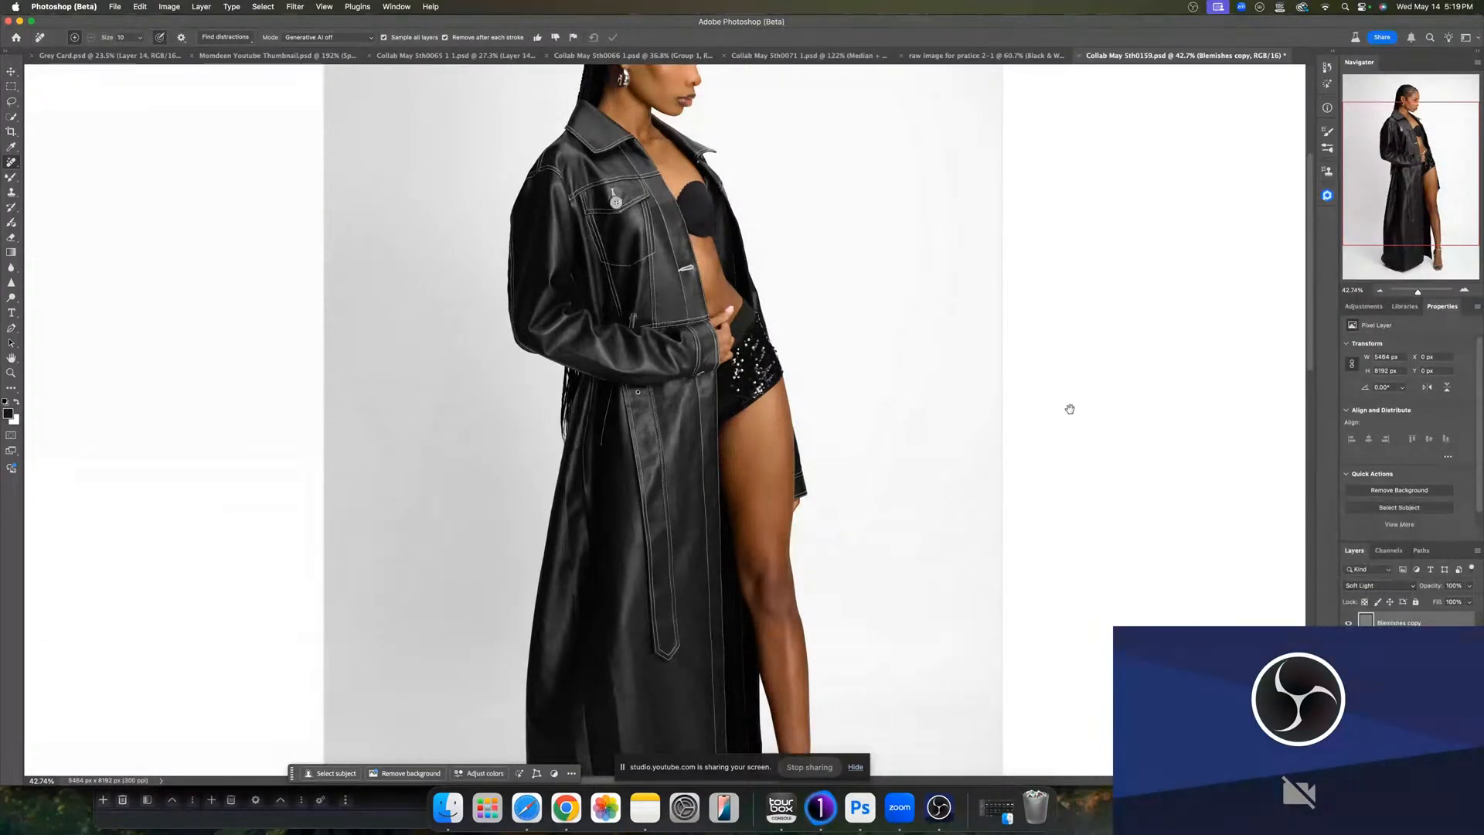
- Toggle the dodge-and-burn layer's visibility to compare before and after
scroll(1070, 409, up, 5)
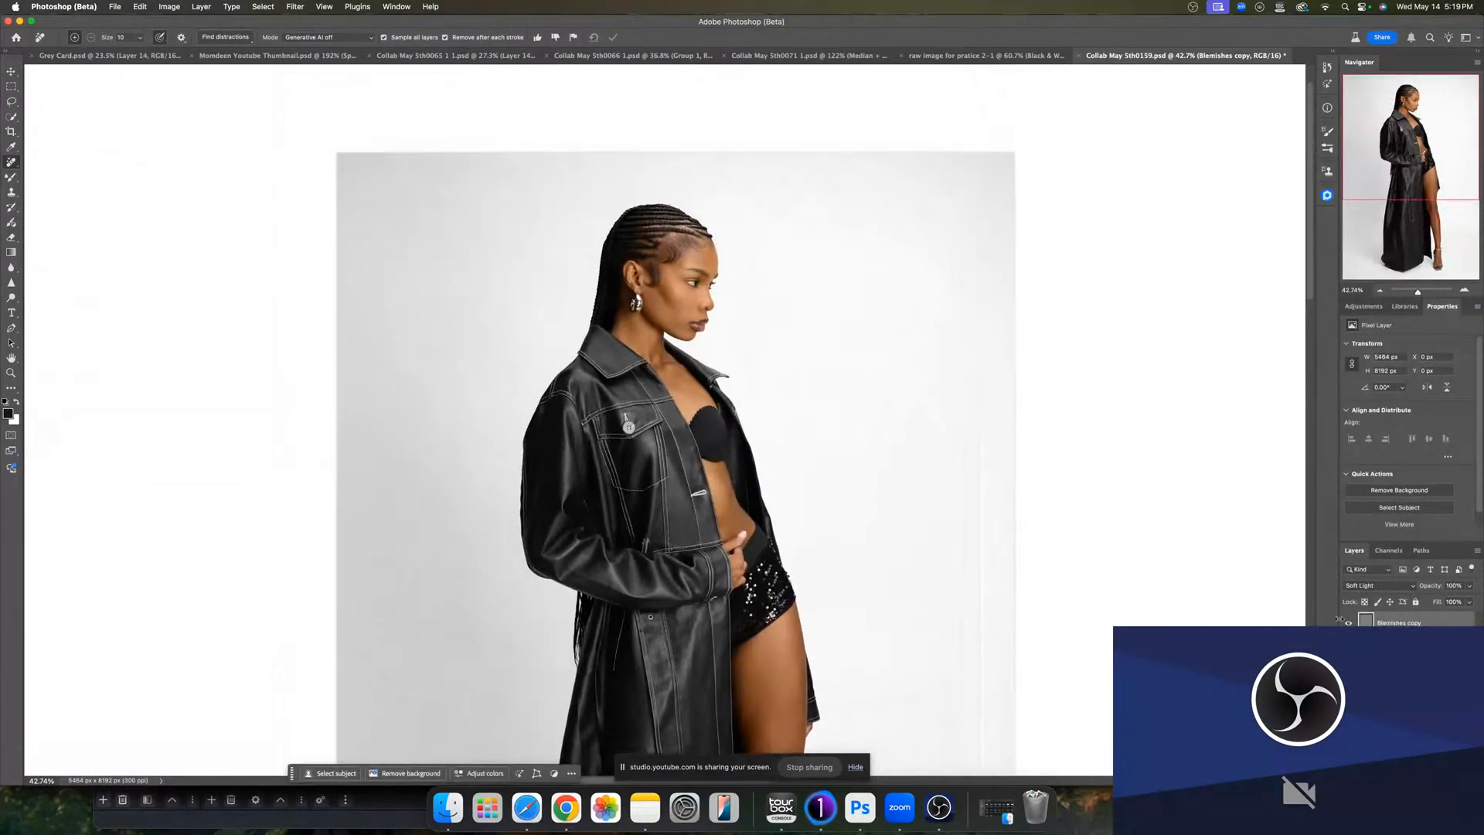
click(1347, 622)
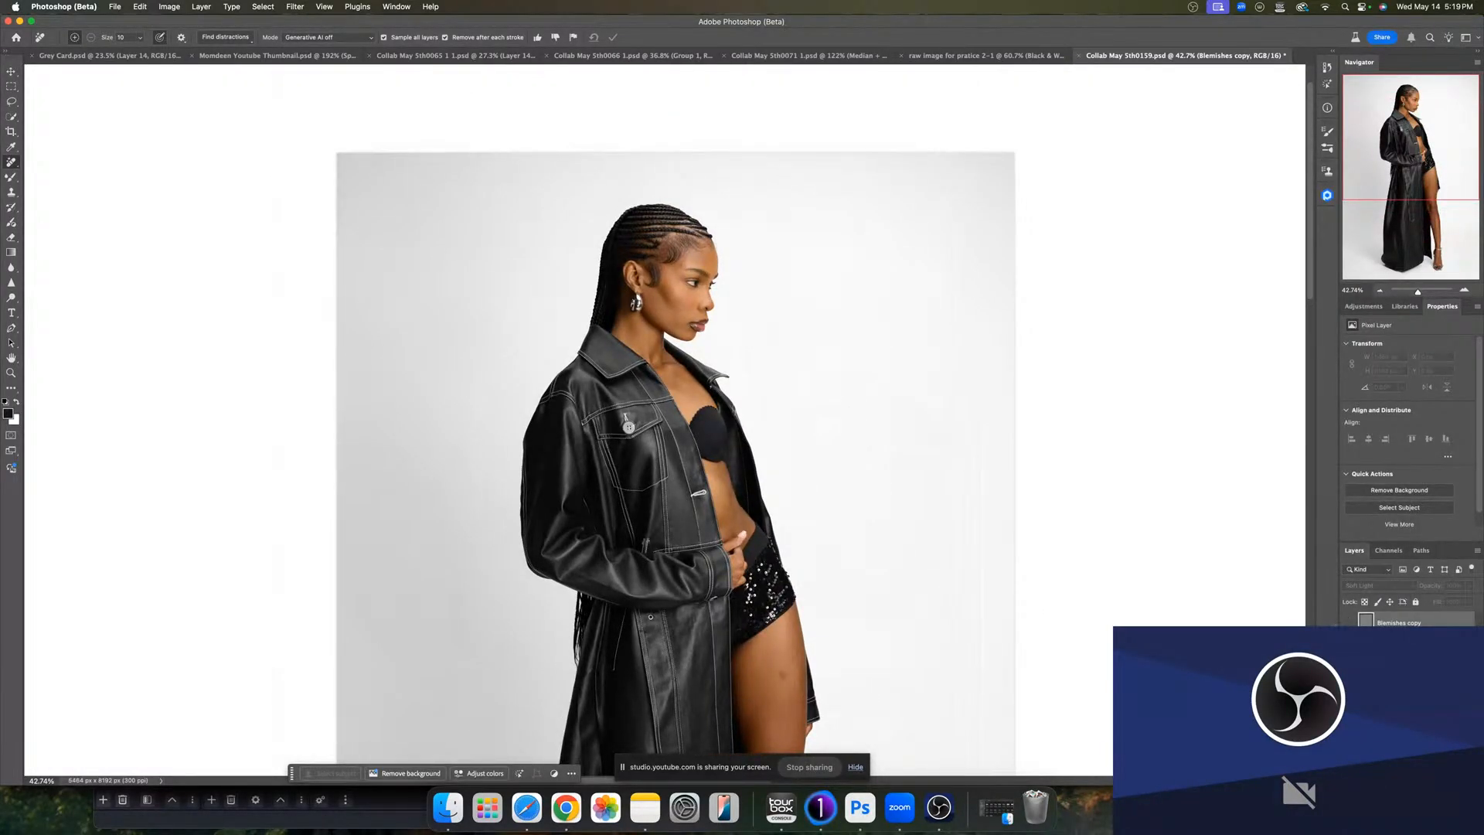
click(1348, 622)
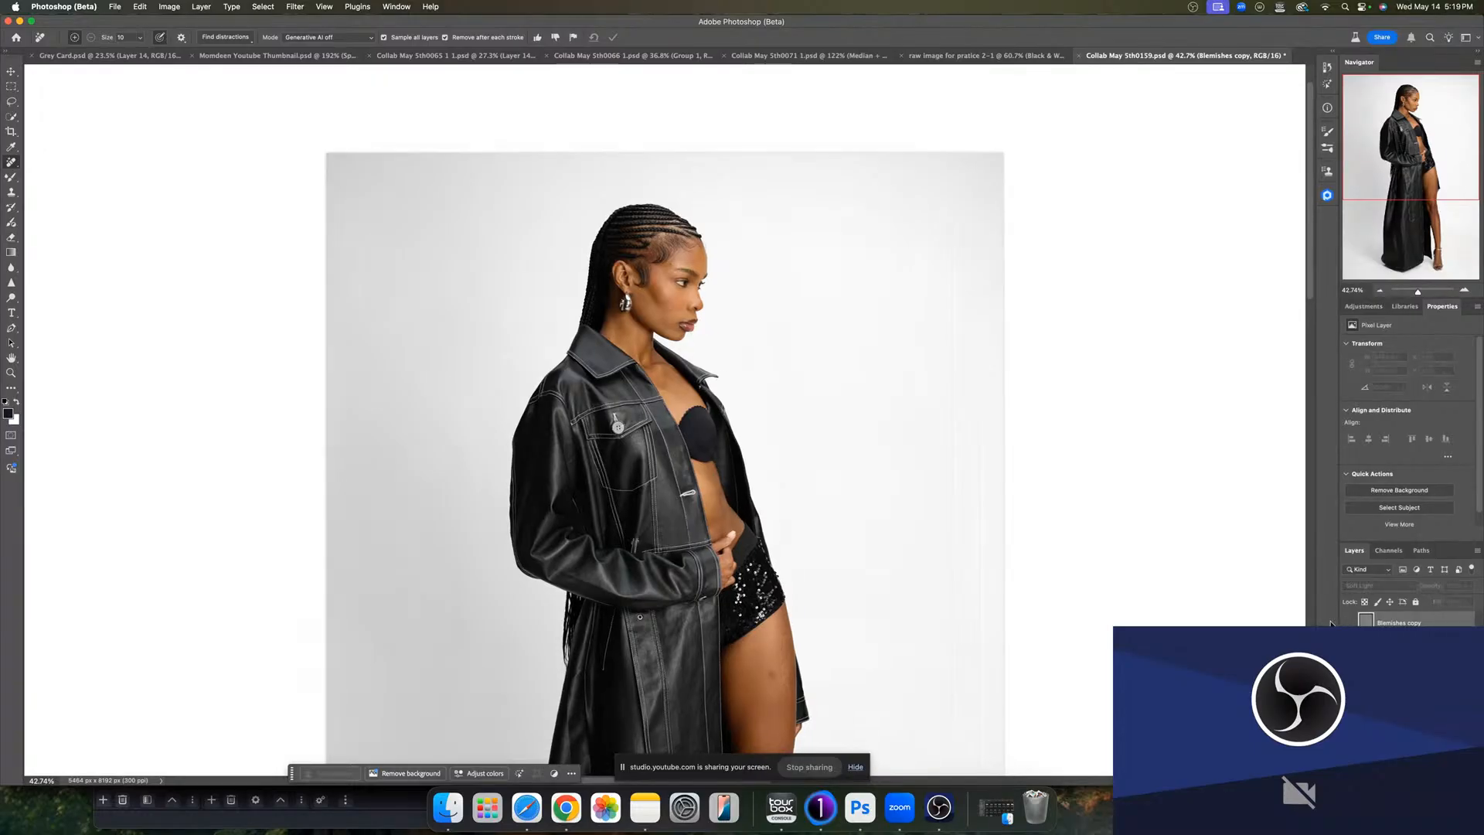
- Stamp all visible layers into a new merged layer and name it Blemishes
drag(1417, 291, 1422, 298)
click(1405, 101)
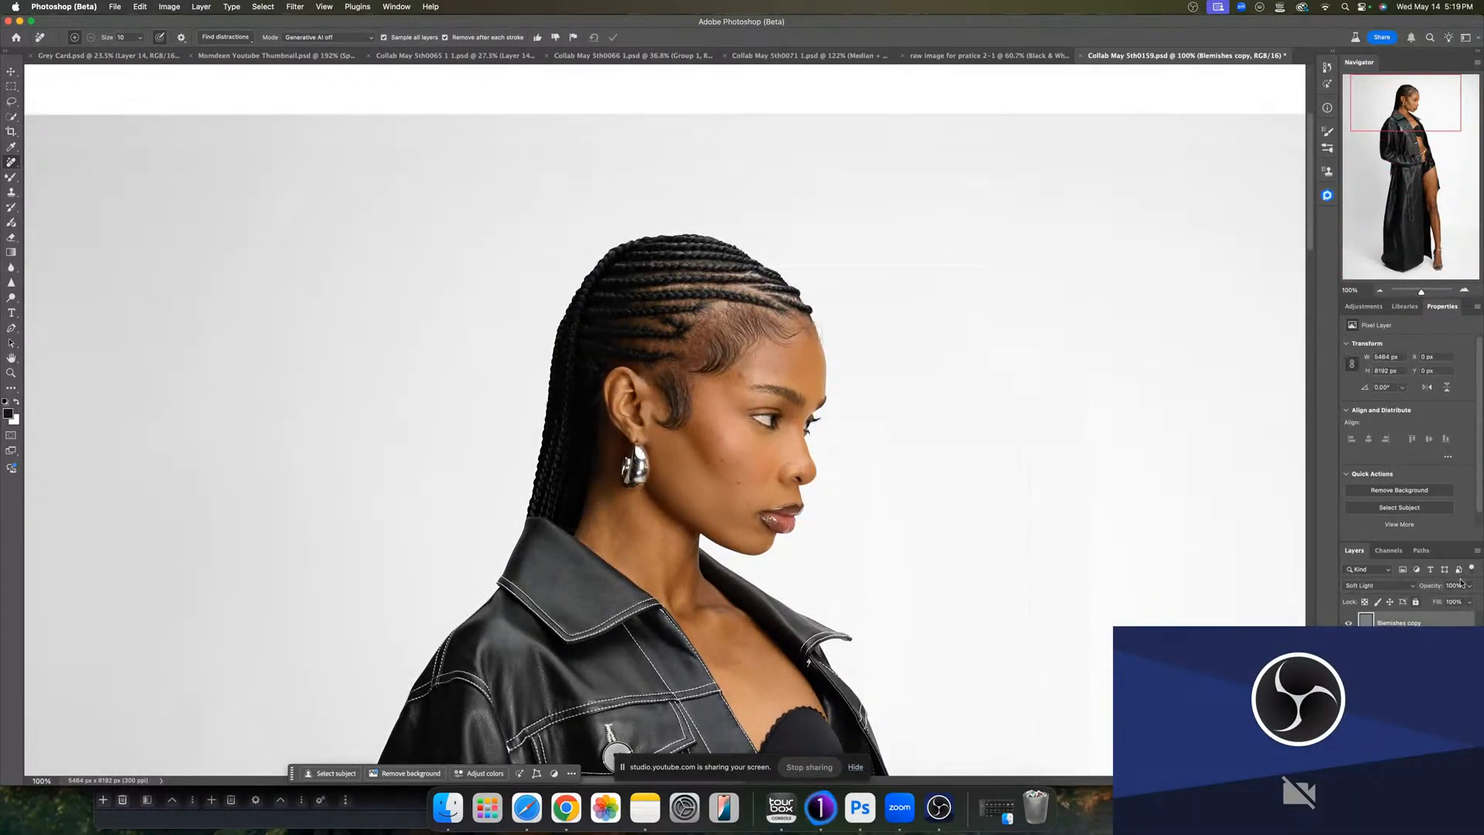
drag(1468, 585, 1458, 603)
click(1412, 623)
key(alt+shift+super+e)
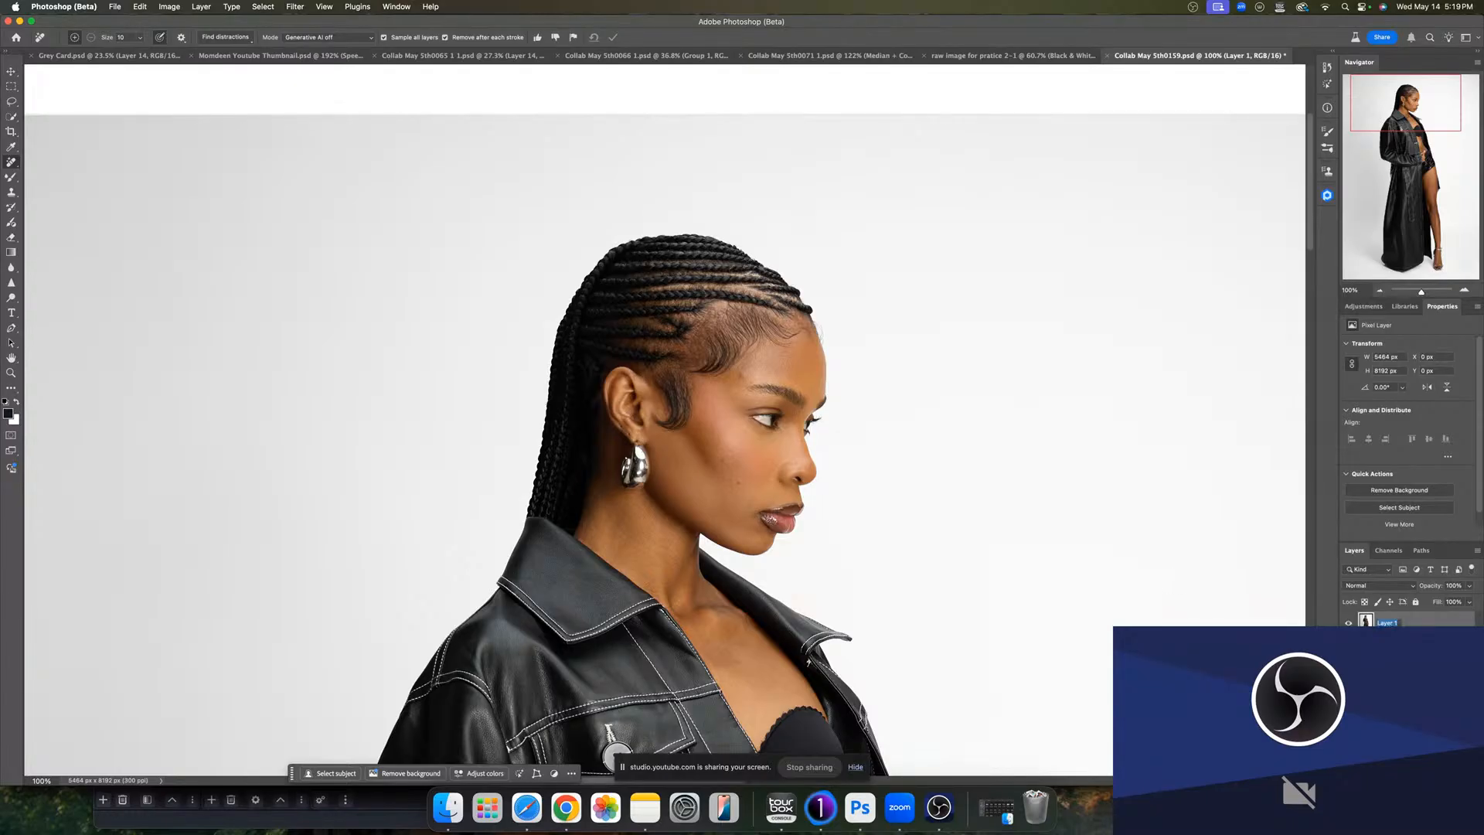
text(Blemishes)
key(Return)
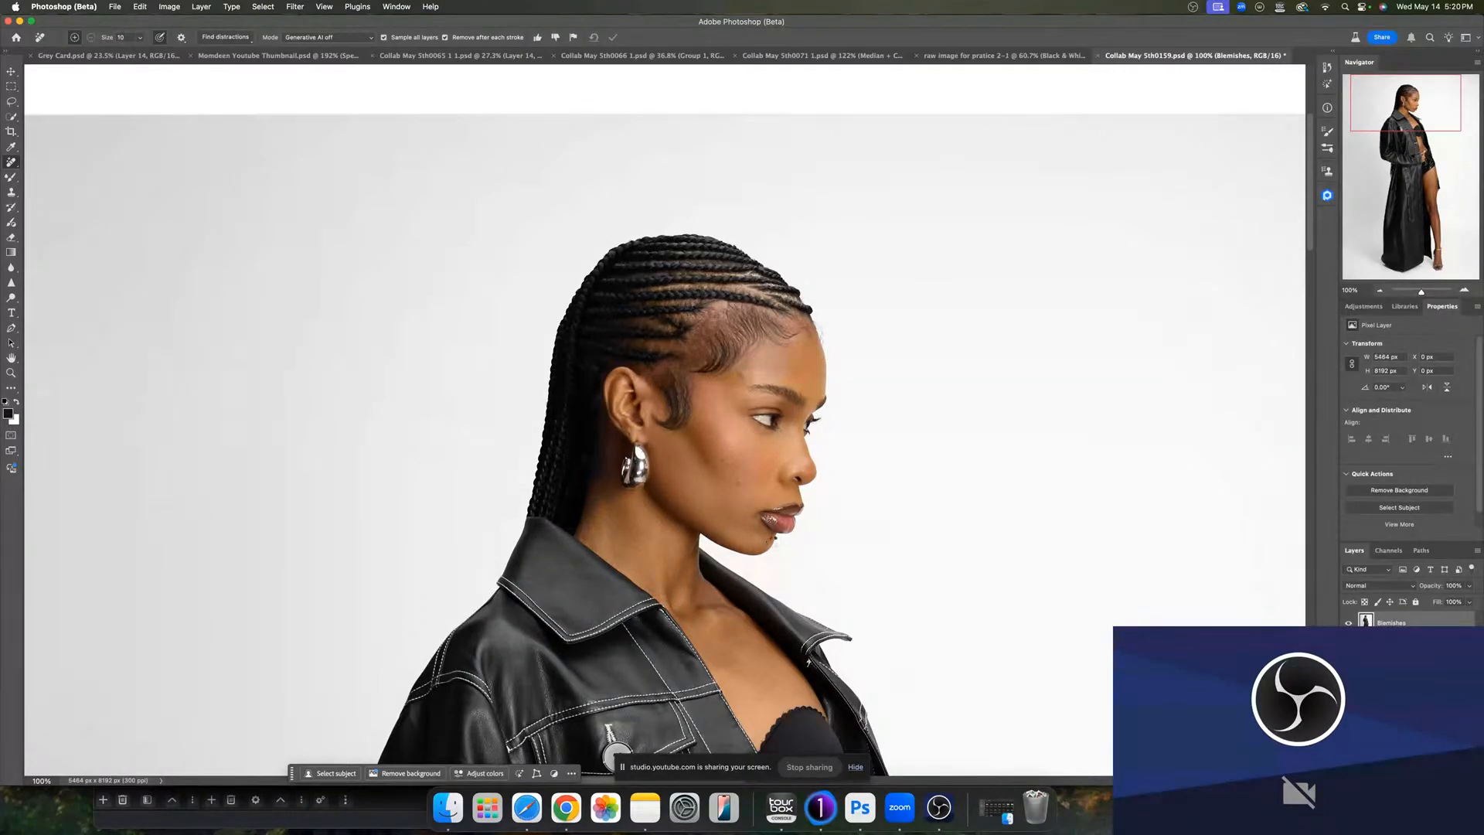
- Run the inverted check-layer action, setting the Levels midtone to 0.93 and accepting an adjusted brightness/contrast
key(F2)
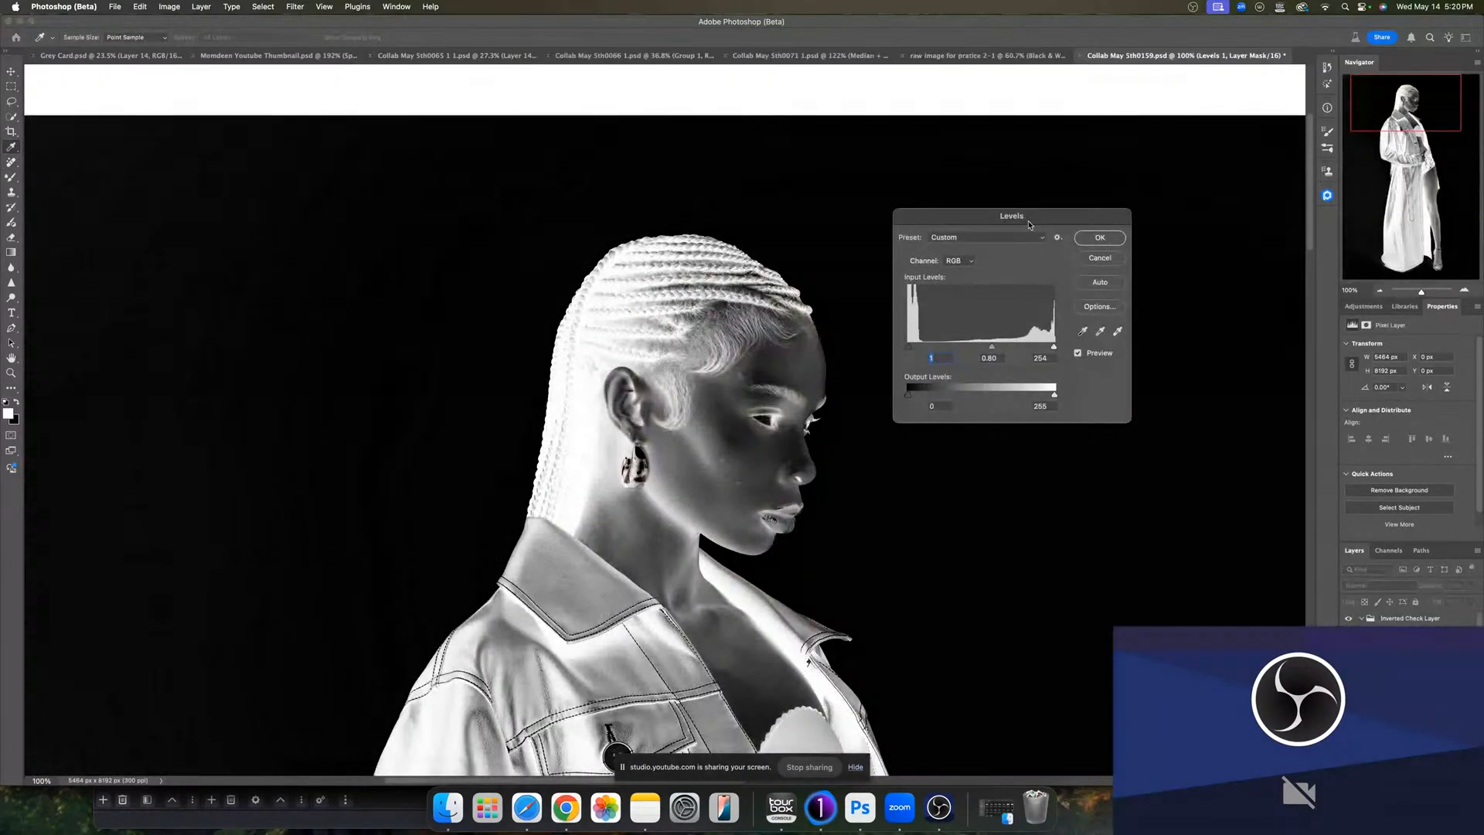
drag(1028, 225, 1118, 236)
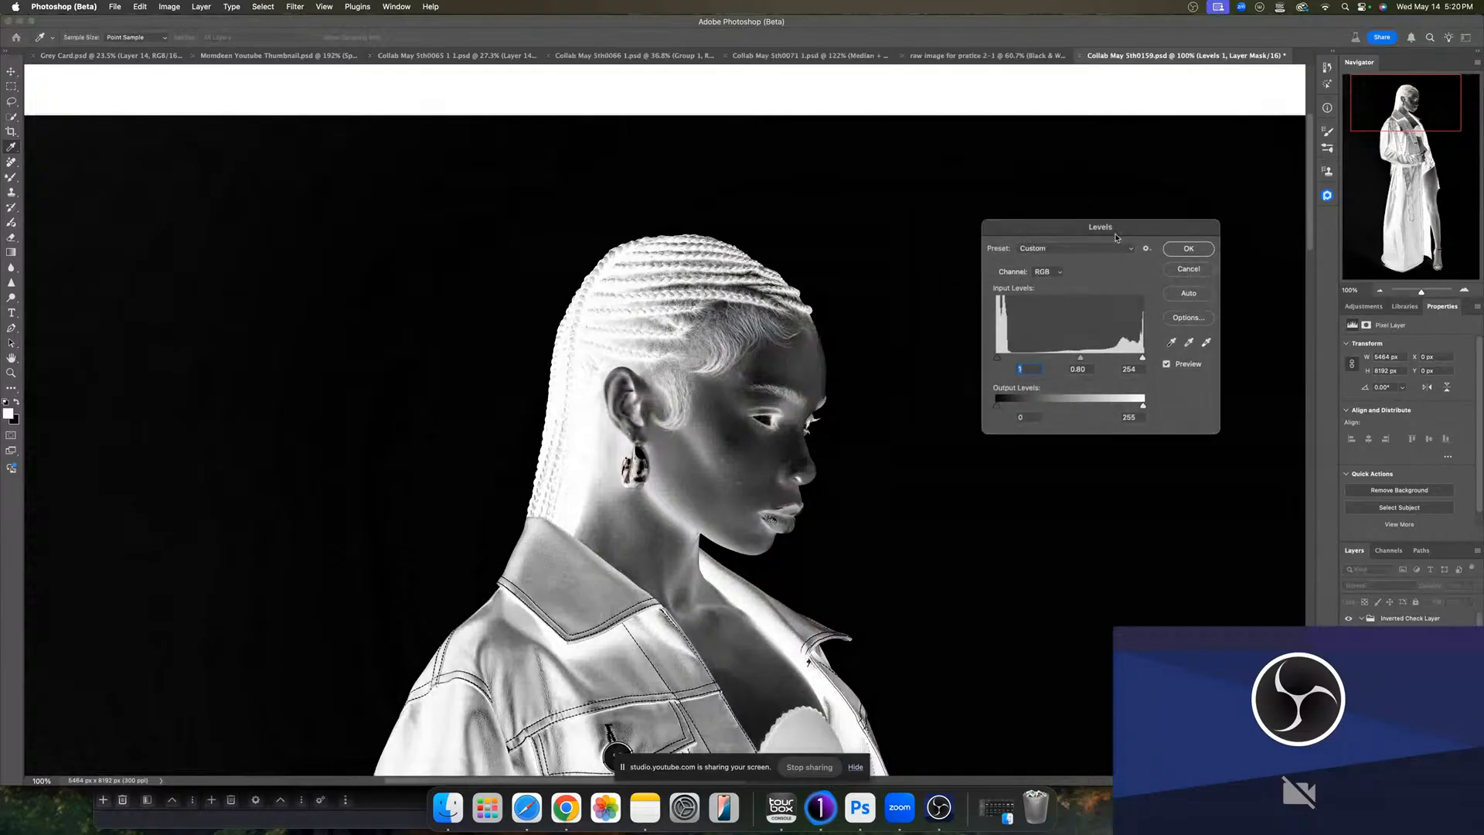
click(1081, 360)
drag(1078, 360, 1074, 358)
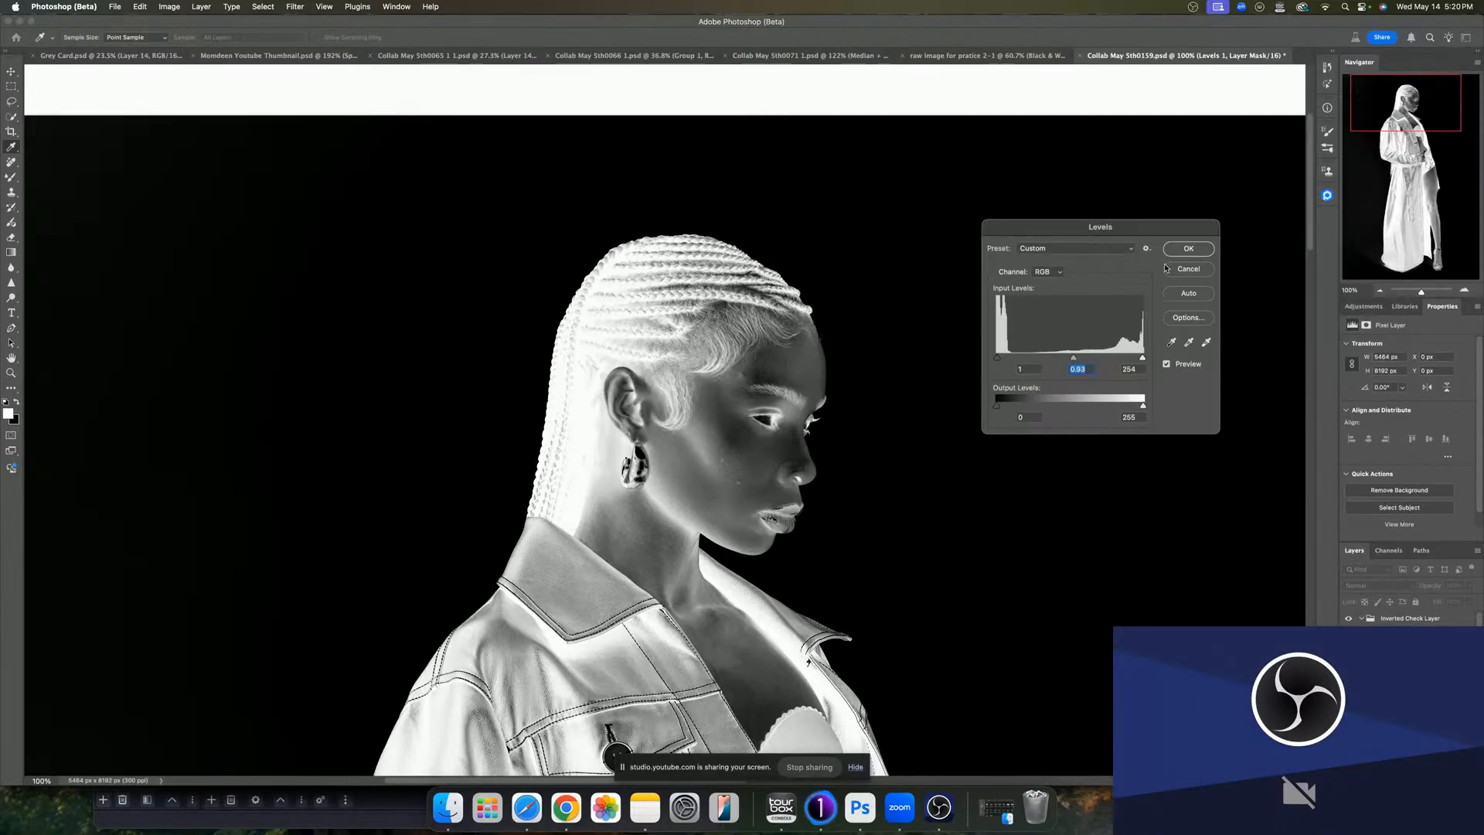
click(1182, 249)
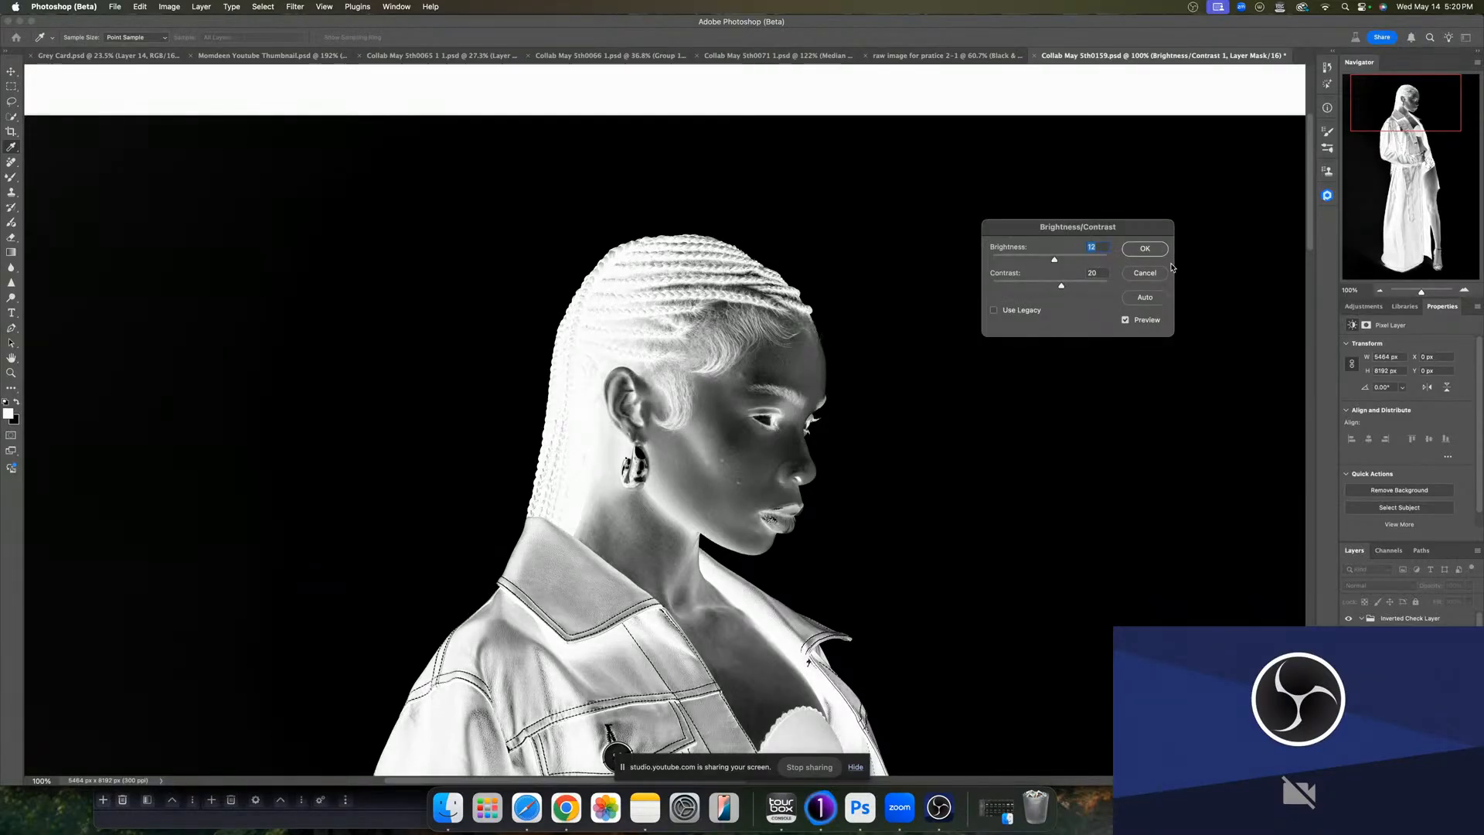
drag(1053, 261, 1046, 259)
click(1143, 248)
- Zoom to about 212% and, with the brush at 2% flow, dodge the neck and chest shadows on the Dodge – Zoom Out mask
key(b)
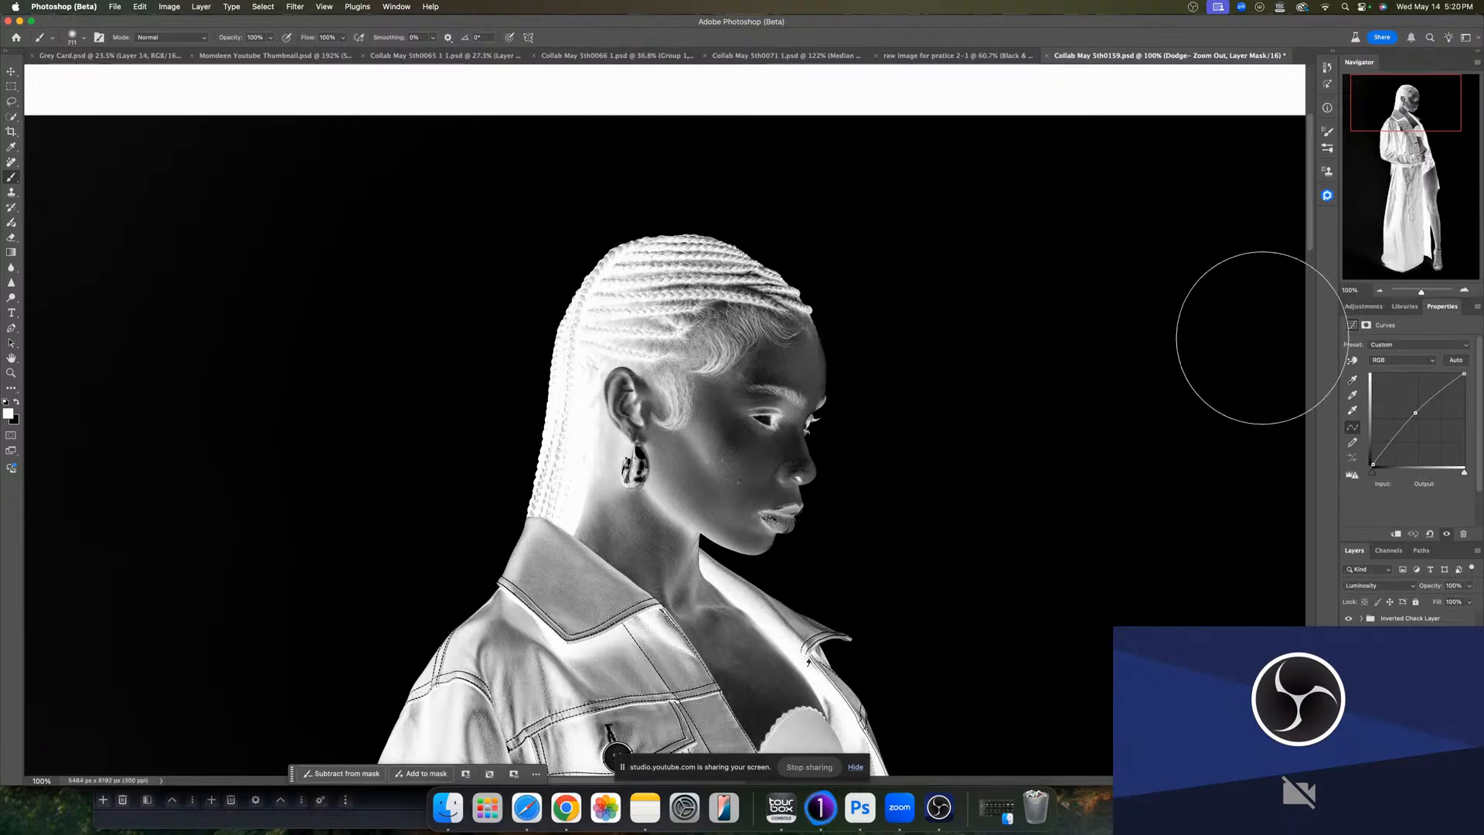
drag(1422, 292, 1425, 292)
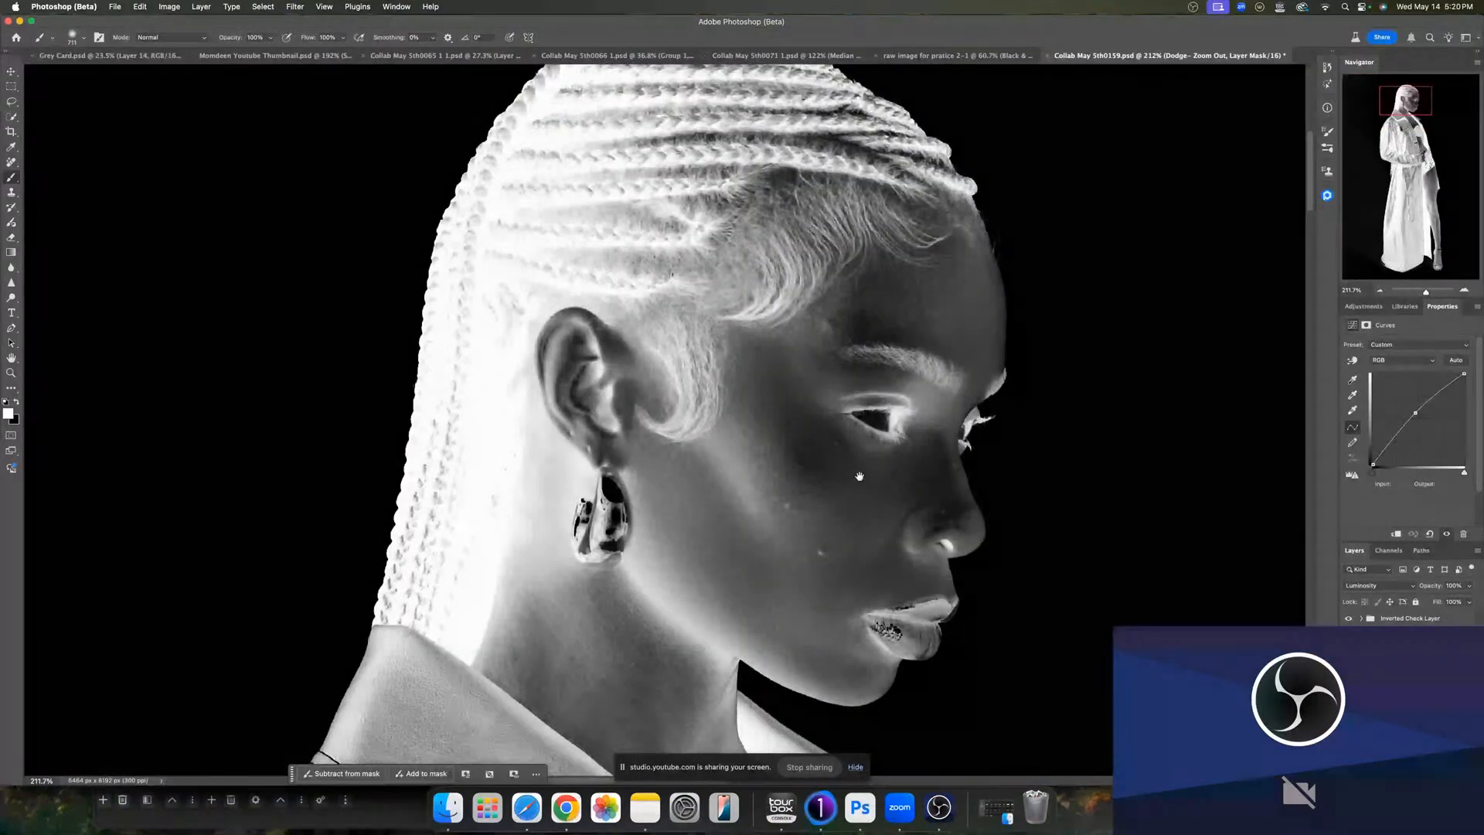
scroll(868, 456, down, 5)
drag(868, 441, 855, 270)
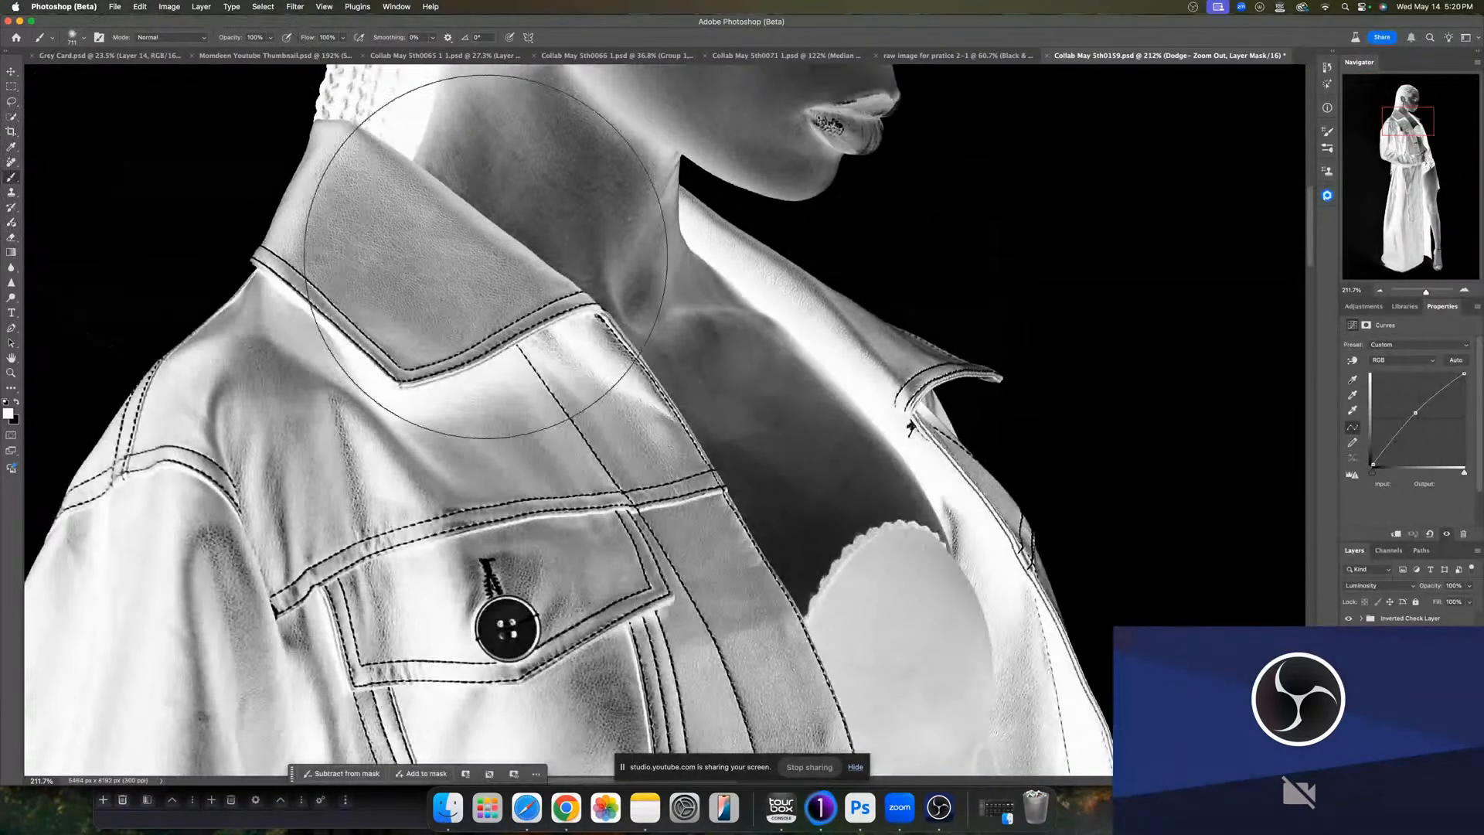
drag(772, 464, 638, 456)
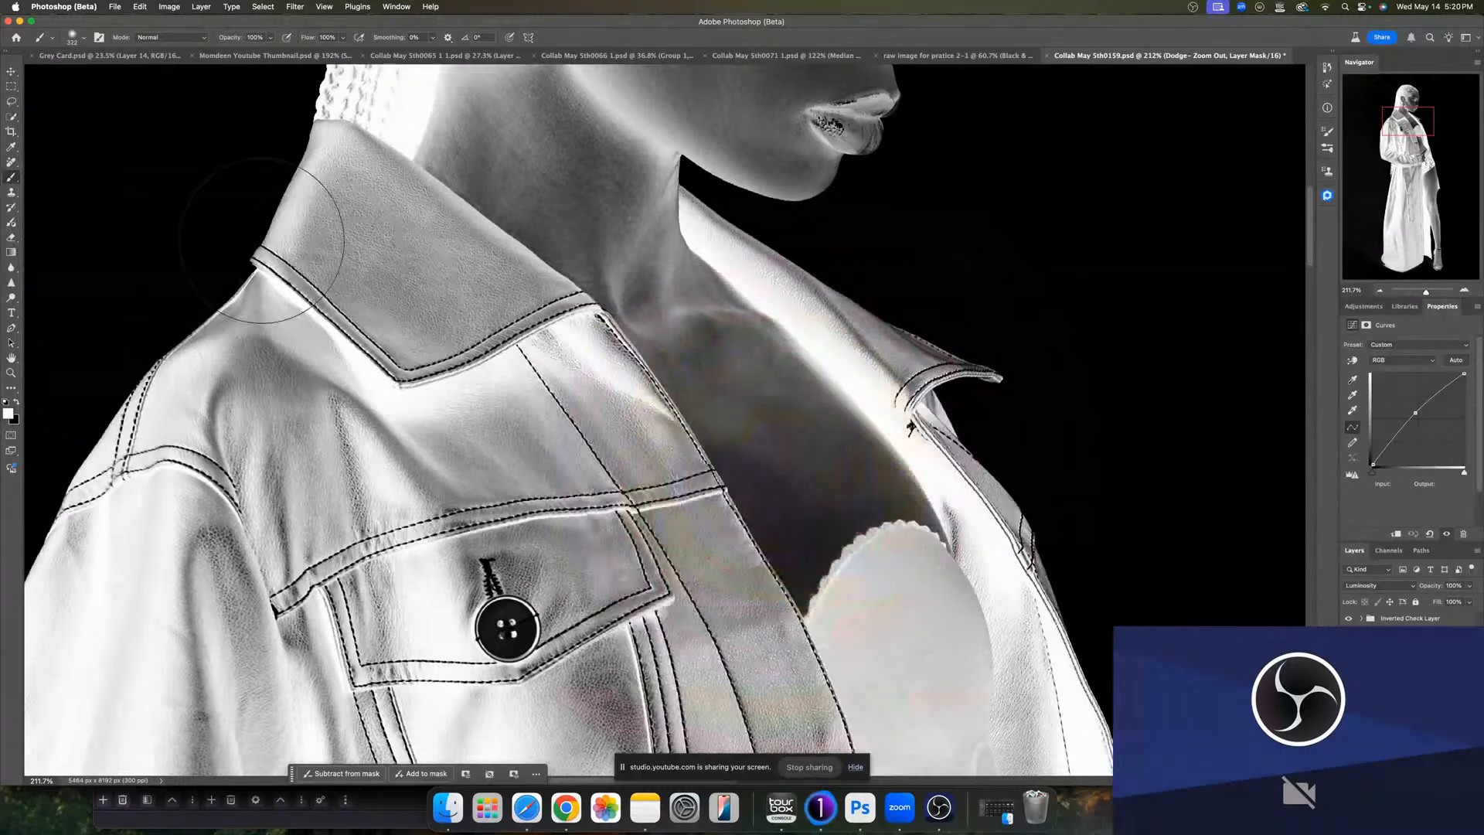
click(326, 38)
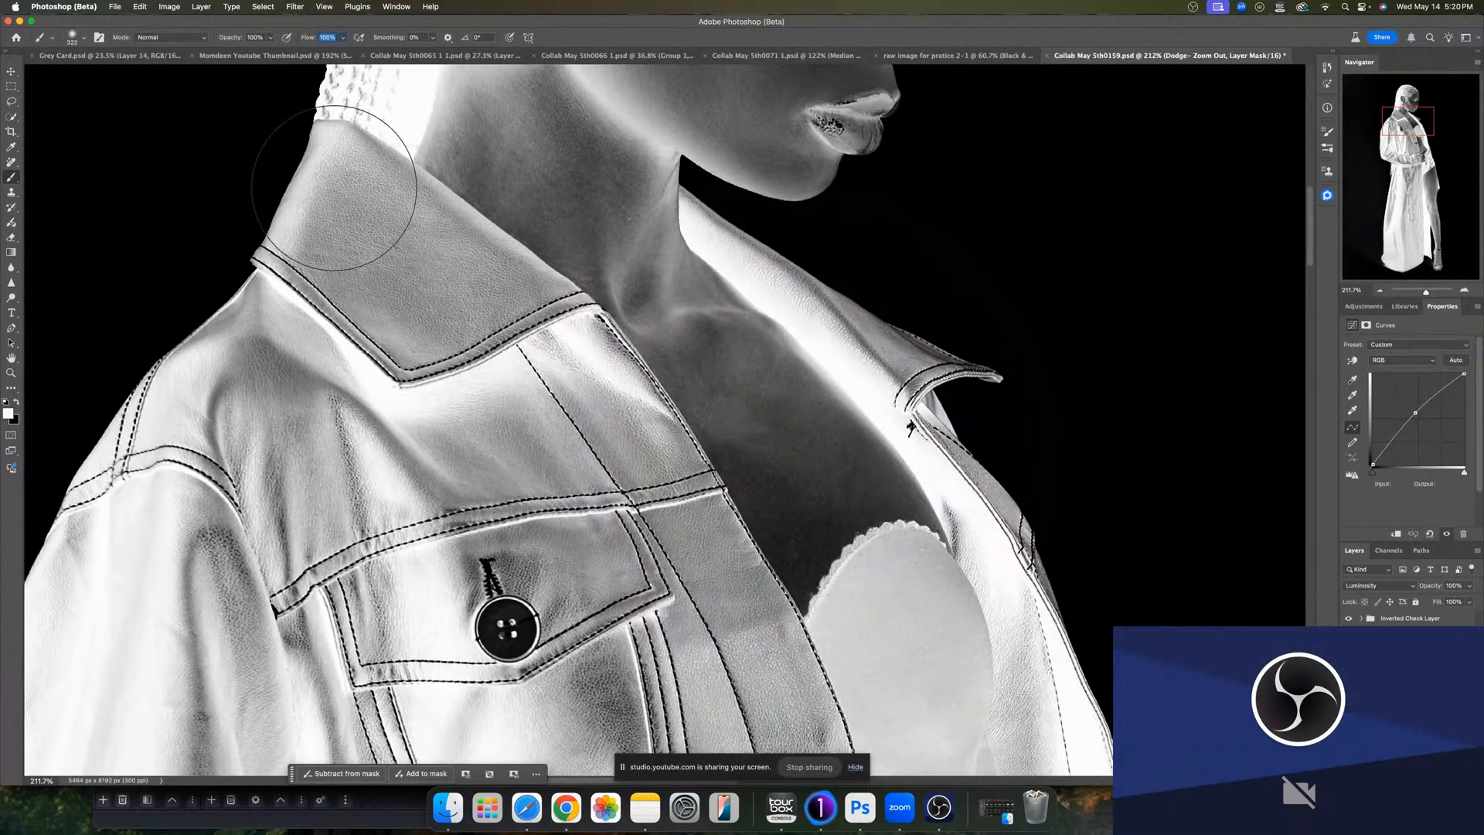
text(2)
key(Return)
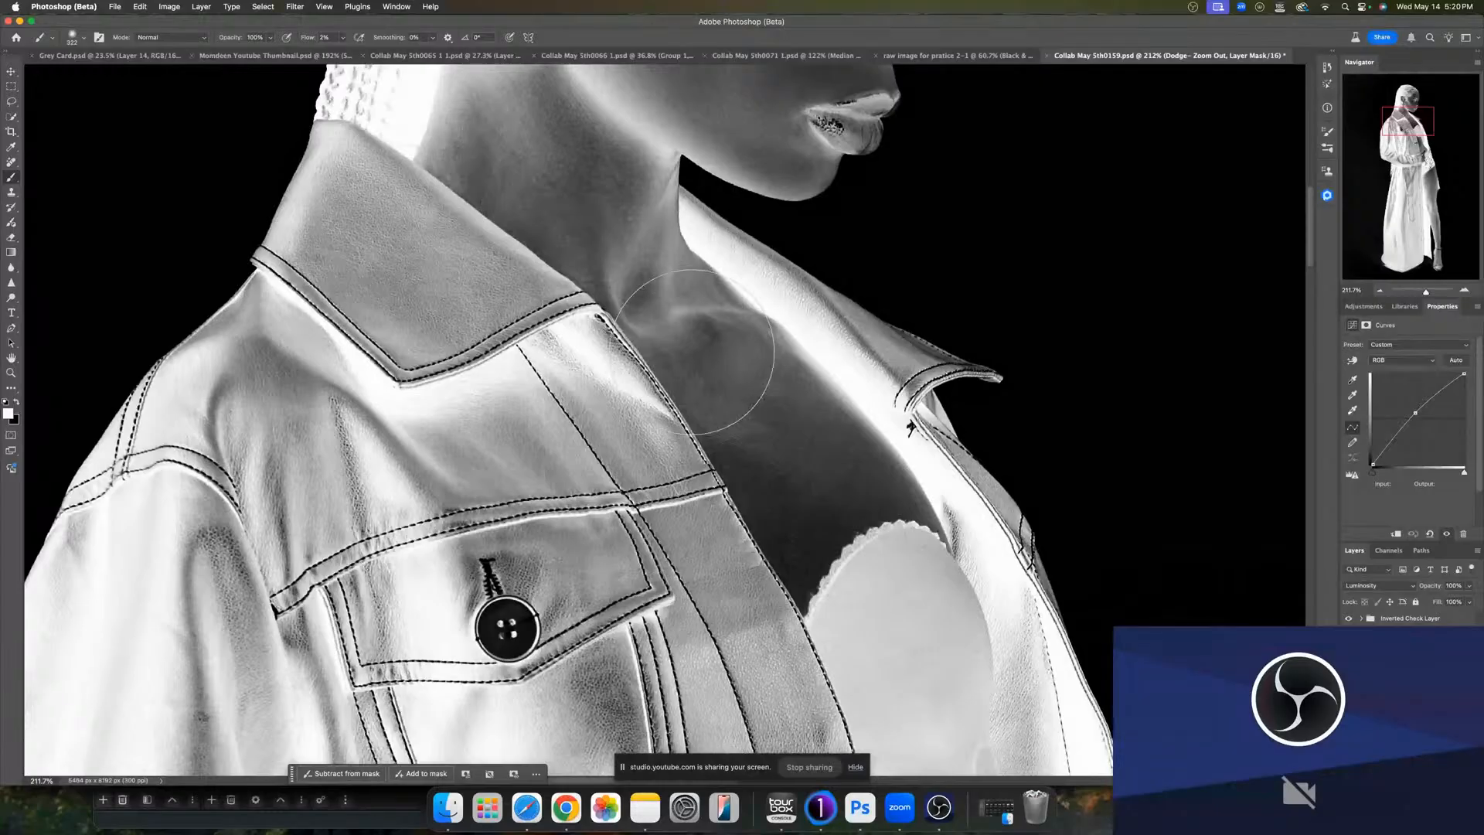
drag(782, 468, 601, 429)
mouse_move(721, 431)
mouse_down()
mouse_move(752, 433)
mouse_move(720, 445)
mouse_move(724, 416)
mouse_move(726, 436)
mouse_move(715, 432)
mouse_move(759, 439)
mouse_move(689, 409)
mouse_move(765, 423)
mouse_move(732, 434)
mouse_move(768, 423)
mouse_move(727, 402)
mouse_move(766, 348)
mouse_move(736, 371)
mouse_move(739, 358)
mouse_move(739, 388)
mouse_move(723, 369)
mouse_move(747, 373)
mouse_move(733, 381)
mouse_move(707, 356)
mouse_move(708, 380)
mouse_move(729, 330)
mouse_up()
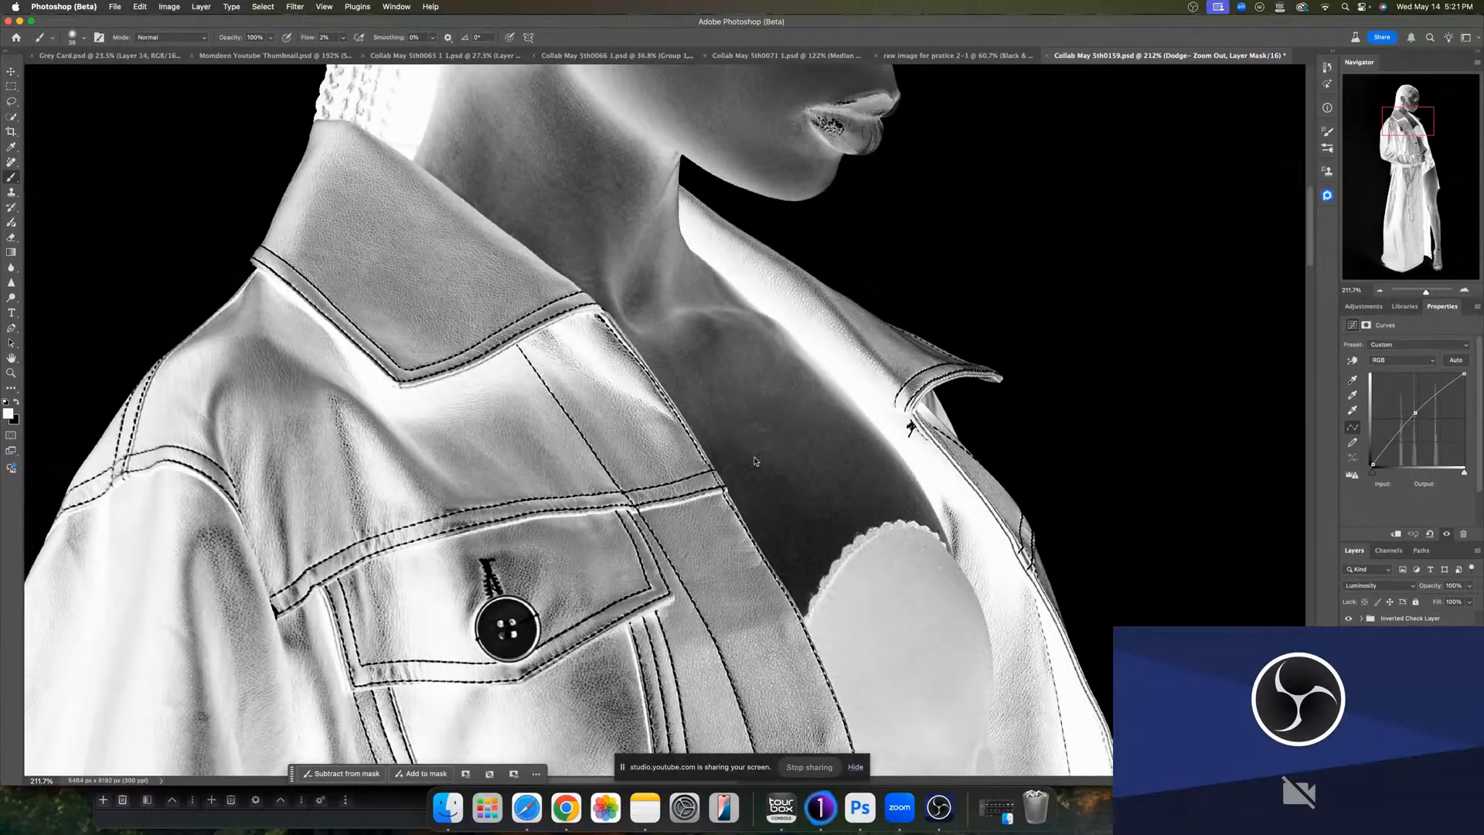
drag(754, 461, 741, 462)
mouse_move(775, 327)
mouse_down()
mouse_move(752, 360)
mouse_move(761, 388)
mouse_move(743, 369)
mouse_move(782, 368)
mouse_up()
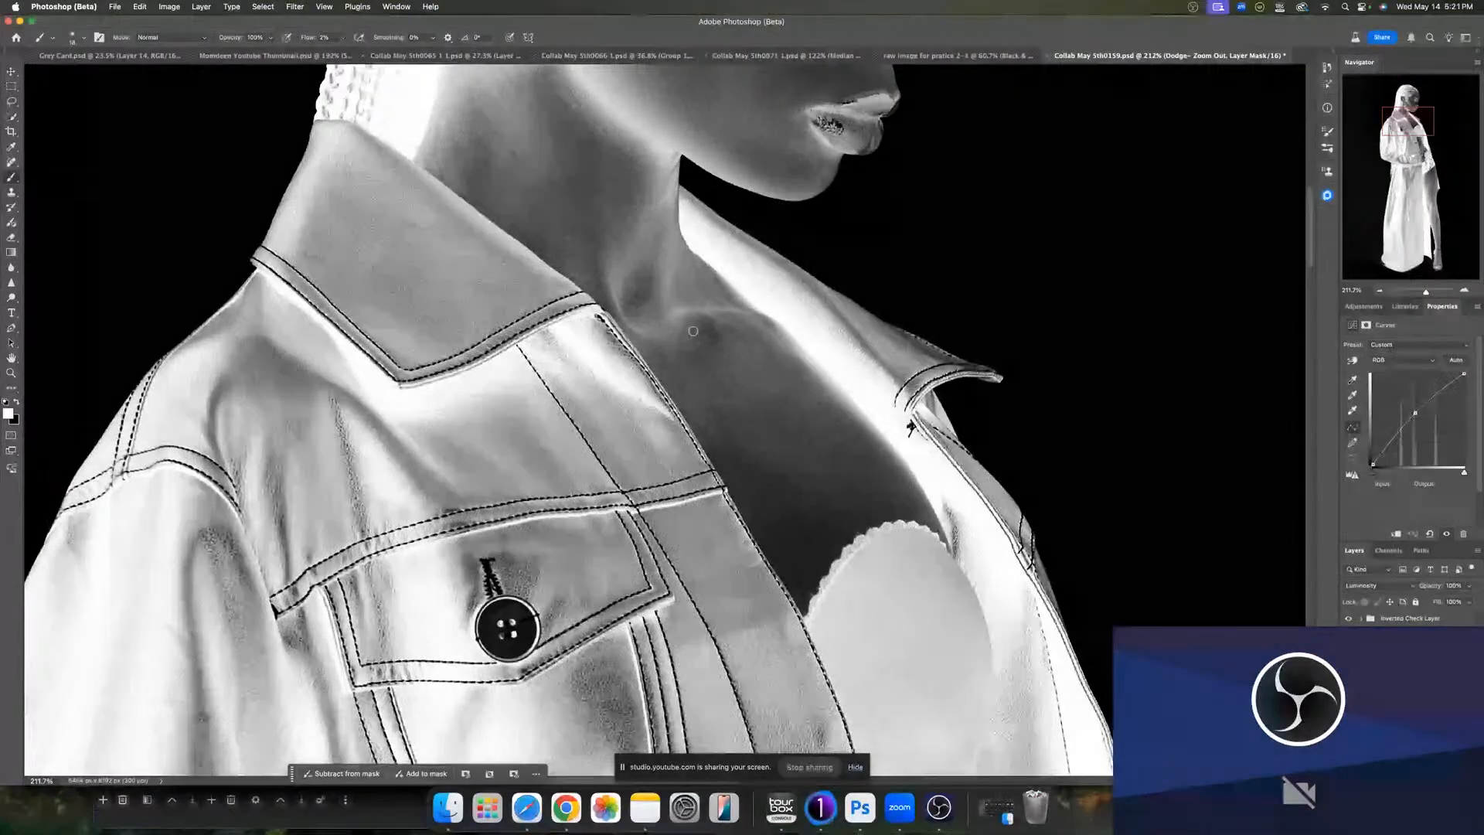
drag(689, 323, 705, 391)
mouse_move(633, 267)
mouse_down()
mouse_move(672, 384)
mouse_move(754, 445)
mouse_up()
ctrl+alt+drag(665, 468, 624, 434)
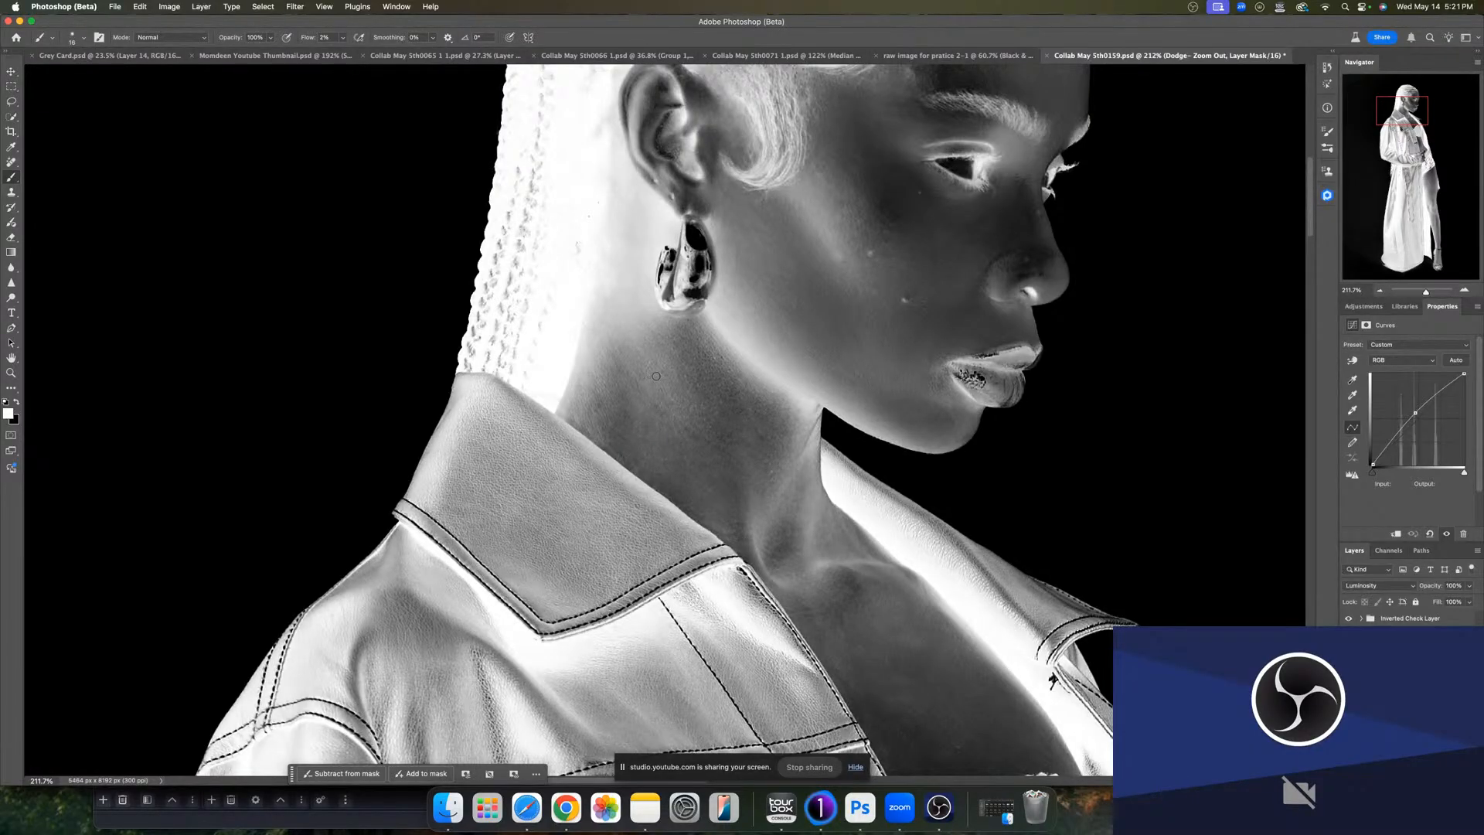
- Switch to the Curves 1 burn mask and burn the bright spots on the forehead and cheek
scroll(656, 376, up, 5)
scroll(656, 377, right, 2)
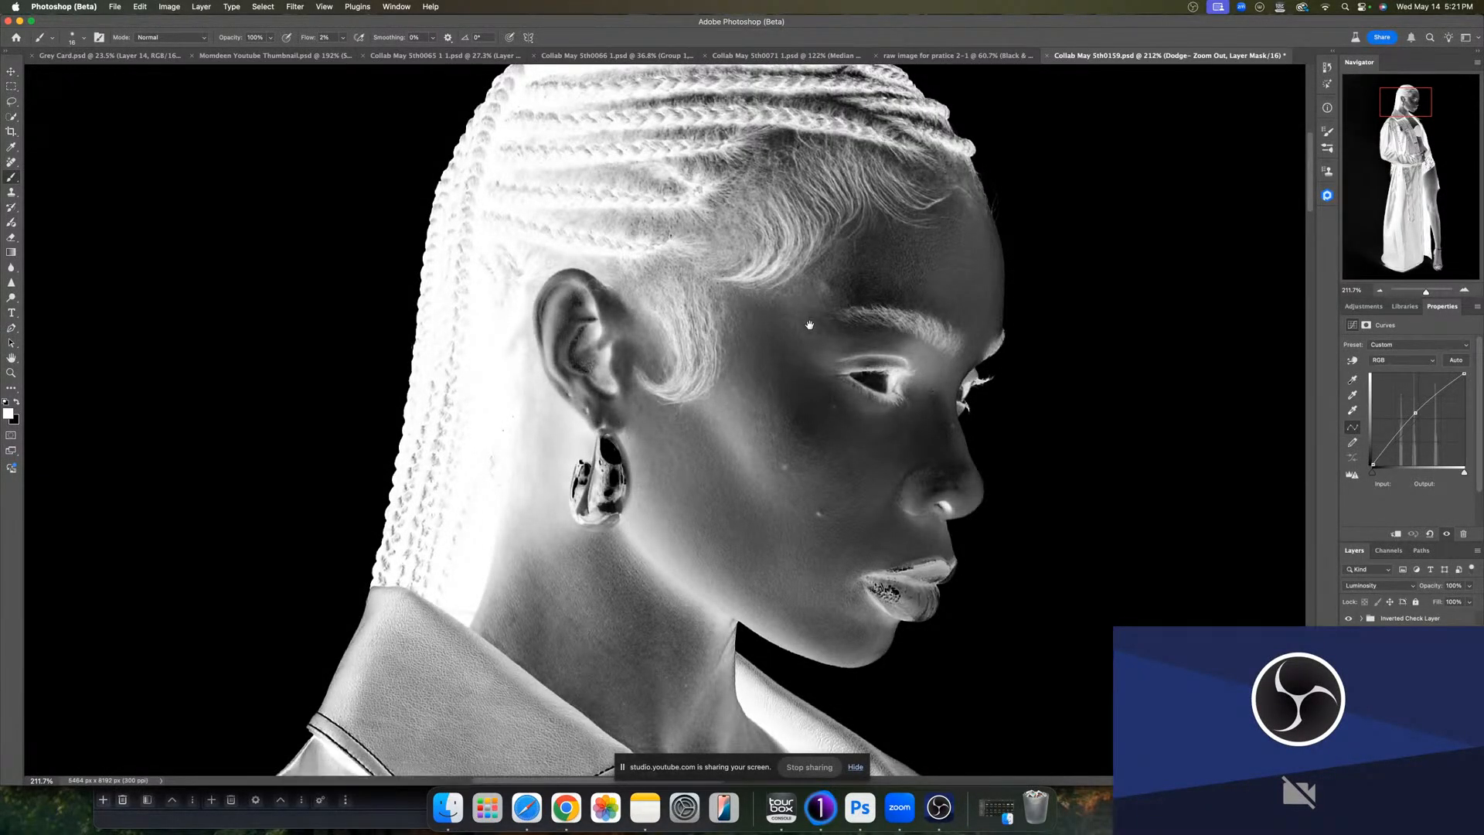
drag(817, 331, 730, 433)
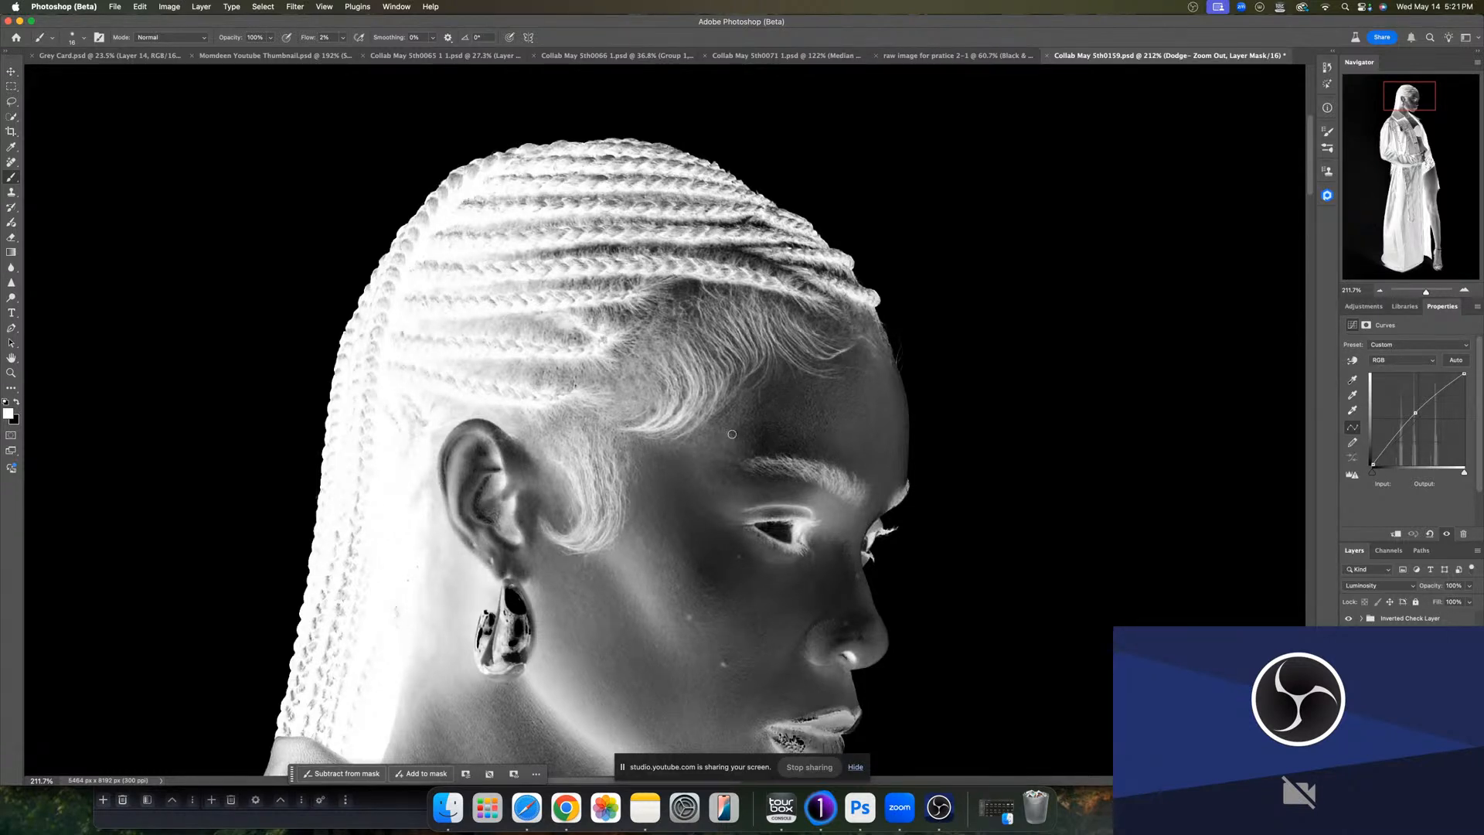
click(1398, 683)
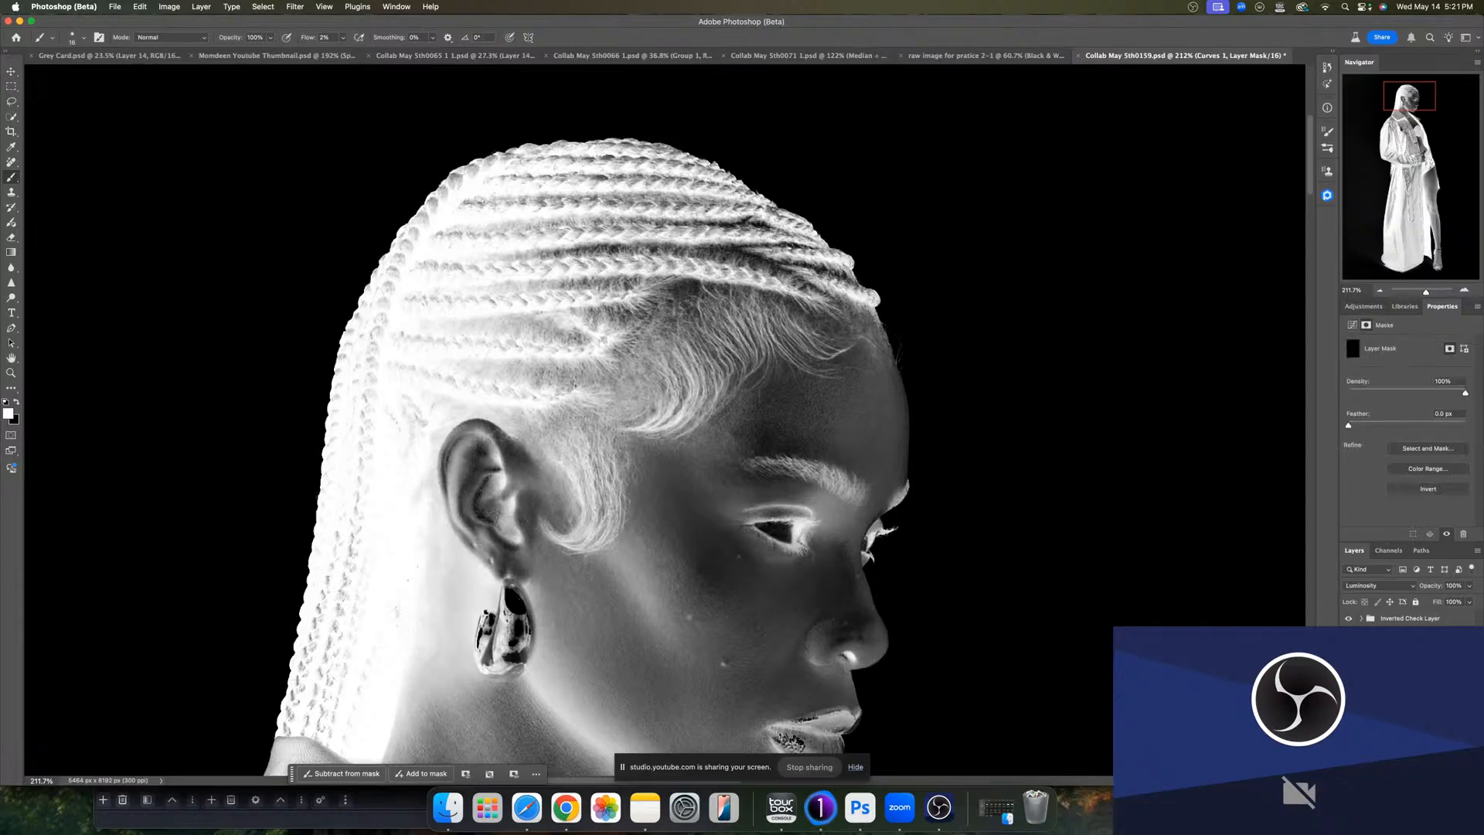
drag(741, 429, 732, 433)
scroll(588, 470, down, 3)
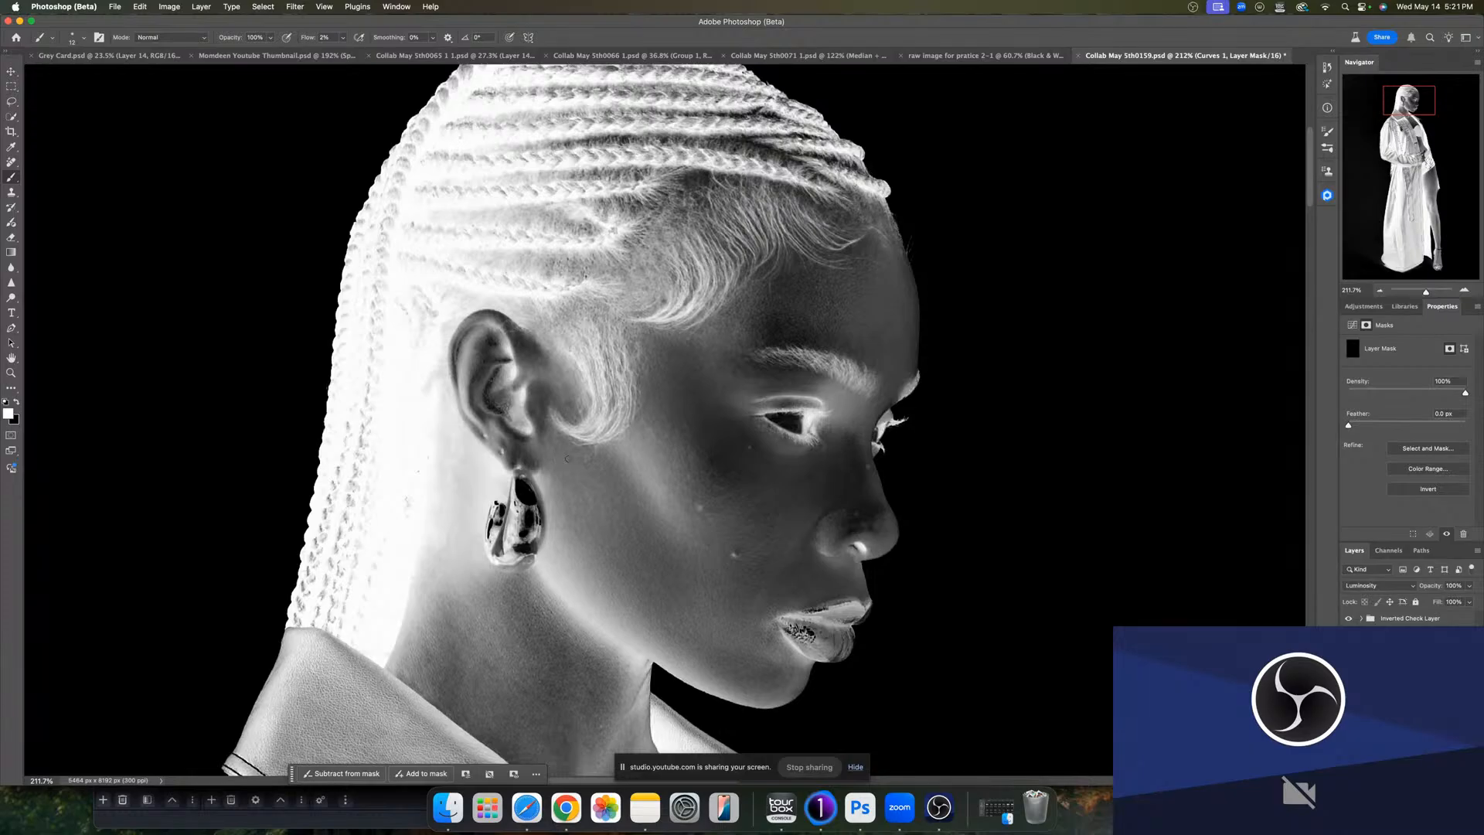
drag(708, 585, 602, 477)
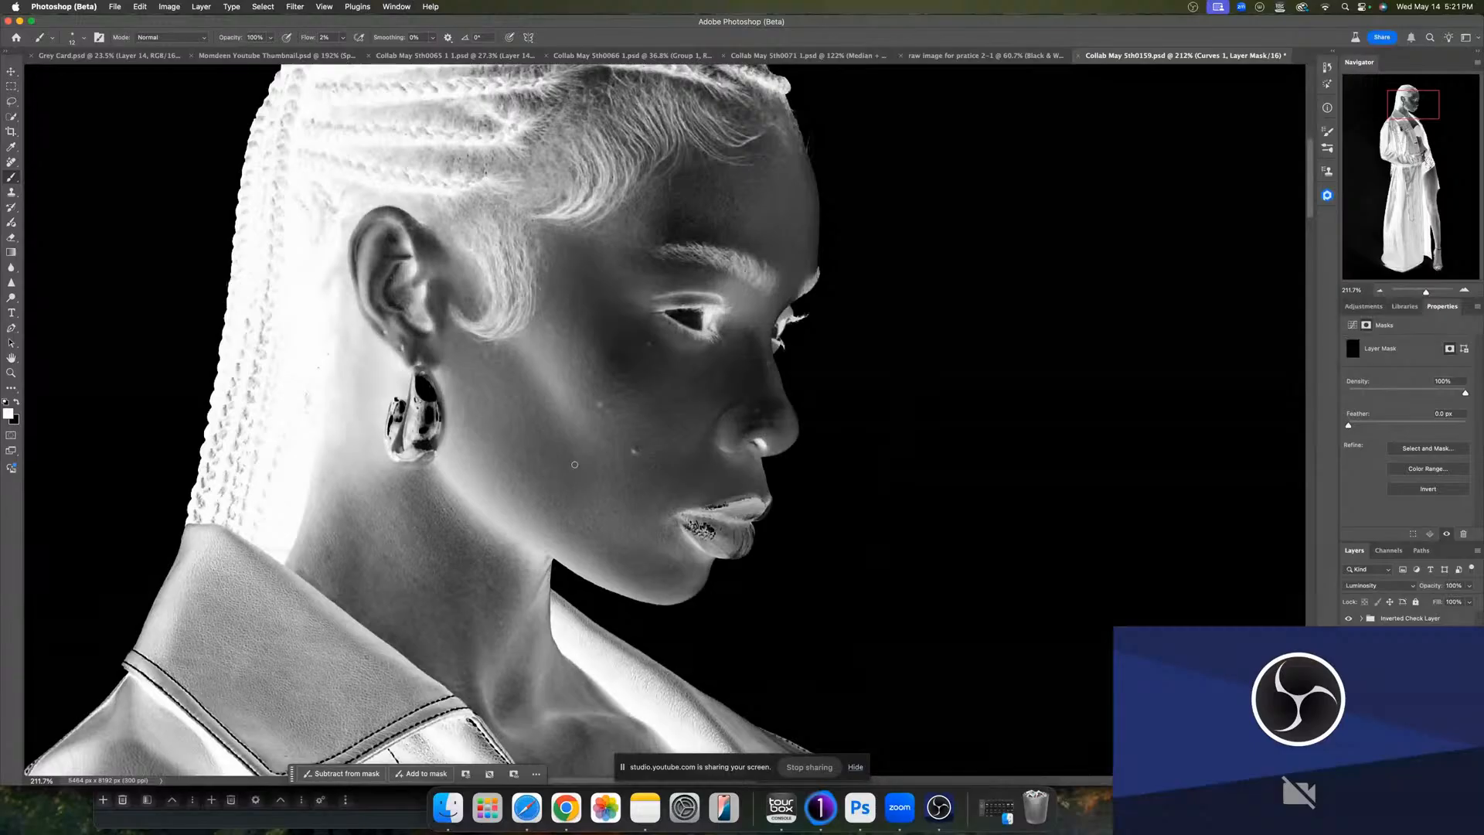
drag(652, 500, 689, 475)
- Return to the Dodge mask, enlarge the brush and dodge dark patches on the cheek and jaw
click(1411, 690)
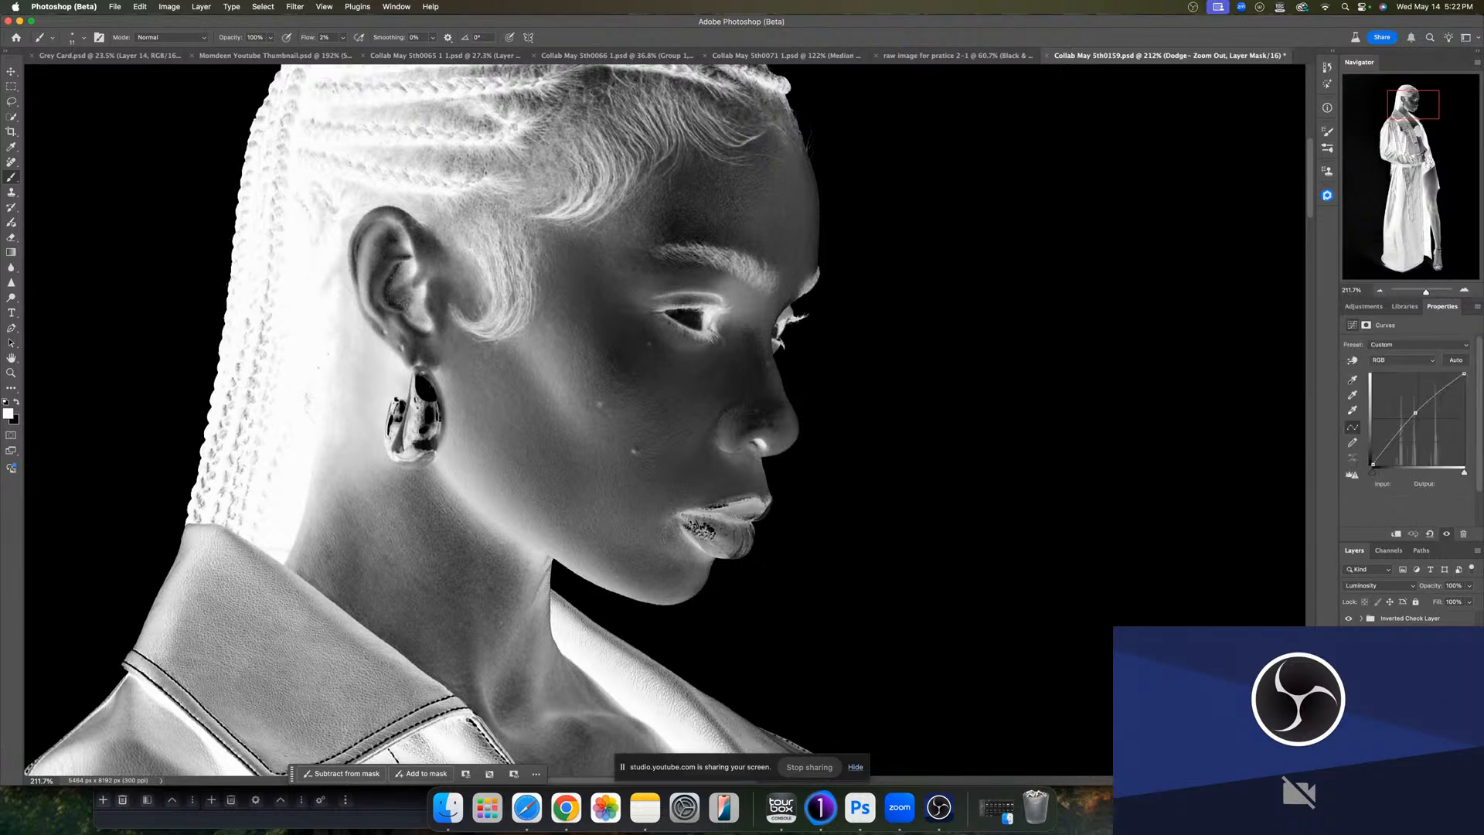
drag(702, 438, 705, 424)
key(bracketright)
key(bracketright)
key(bracketright)
ctrl+alt+drag(703, 496, 690, 495)
mouse_move(707, 424)
ctrl+alt+mouse_down()
mouse_move(711, 403)
mouse_move(685, 382)
ctrl+alt+mouse_up()
- Alternate between the burn and dodge masks to even out the temple, cheek and neck tones
click(1396, 696)
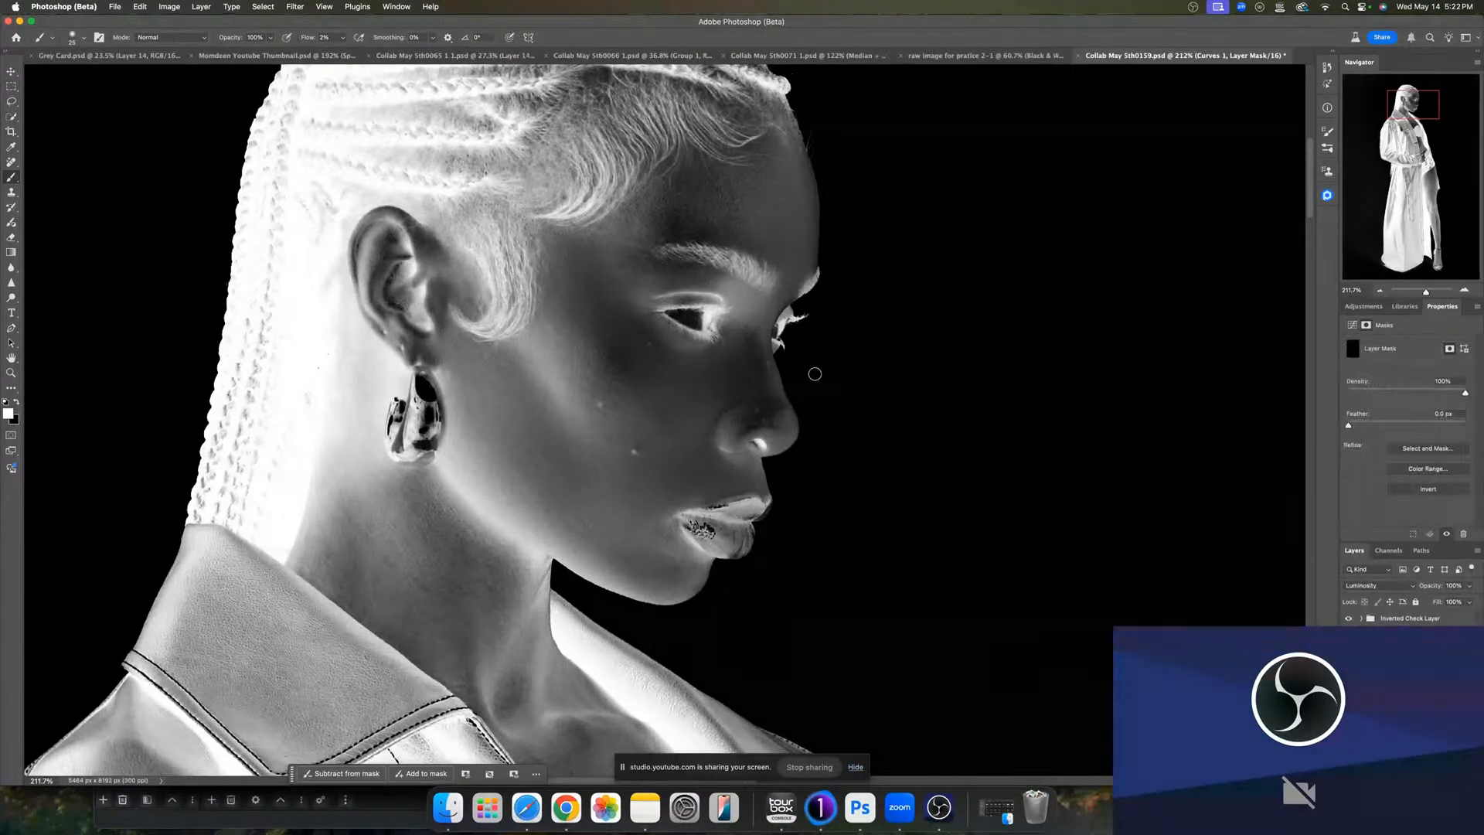
ctrl+alt+drag(662, 366, 655, 367)
ctrl+alt+drag(763, 251, 759, 250)
key(alt+bracketleft)
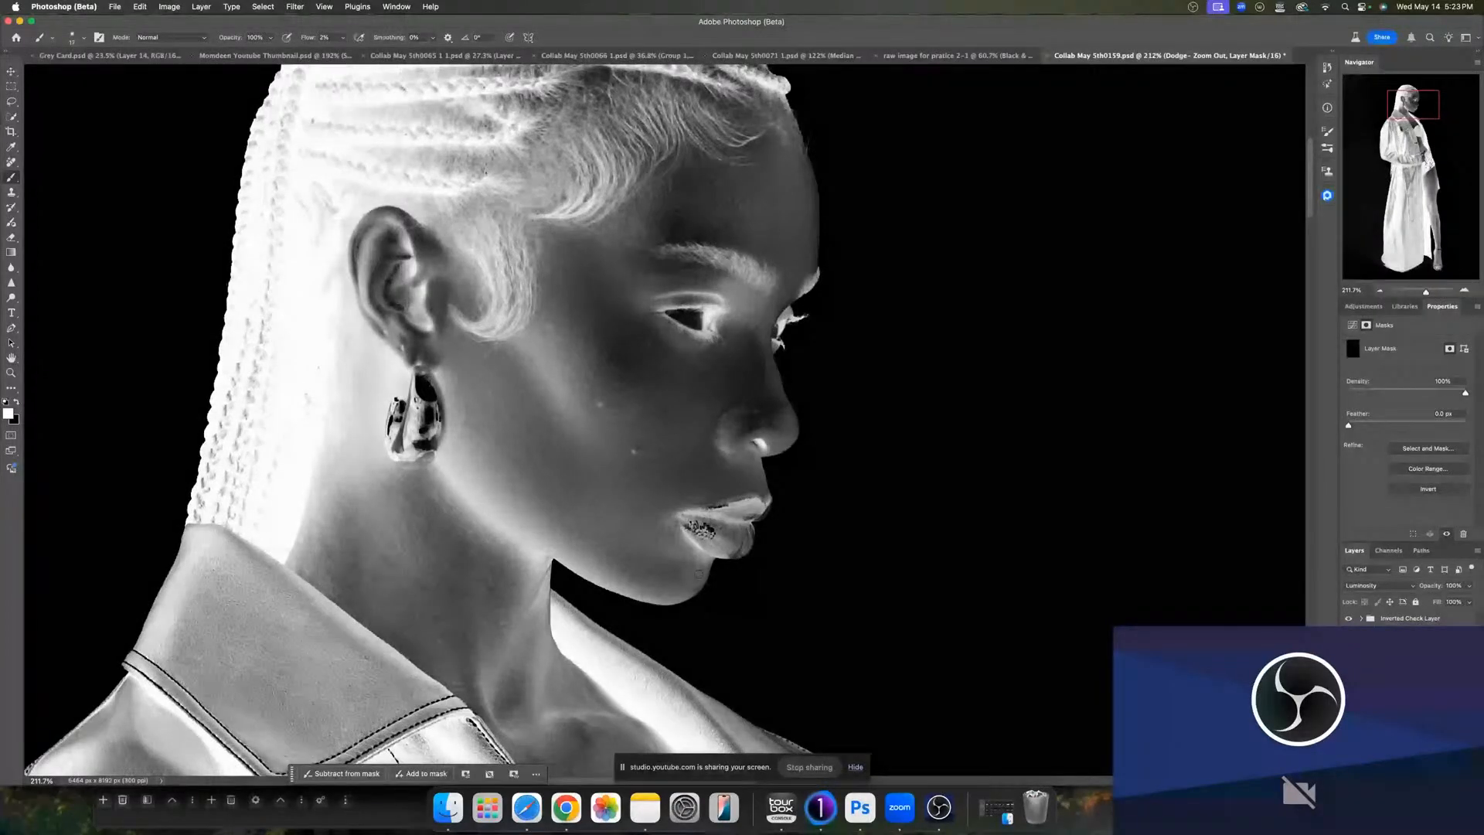
drag(700, 574, 675, 591)
key(alt+bracketright)
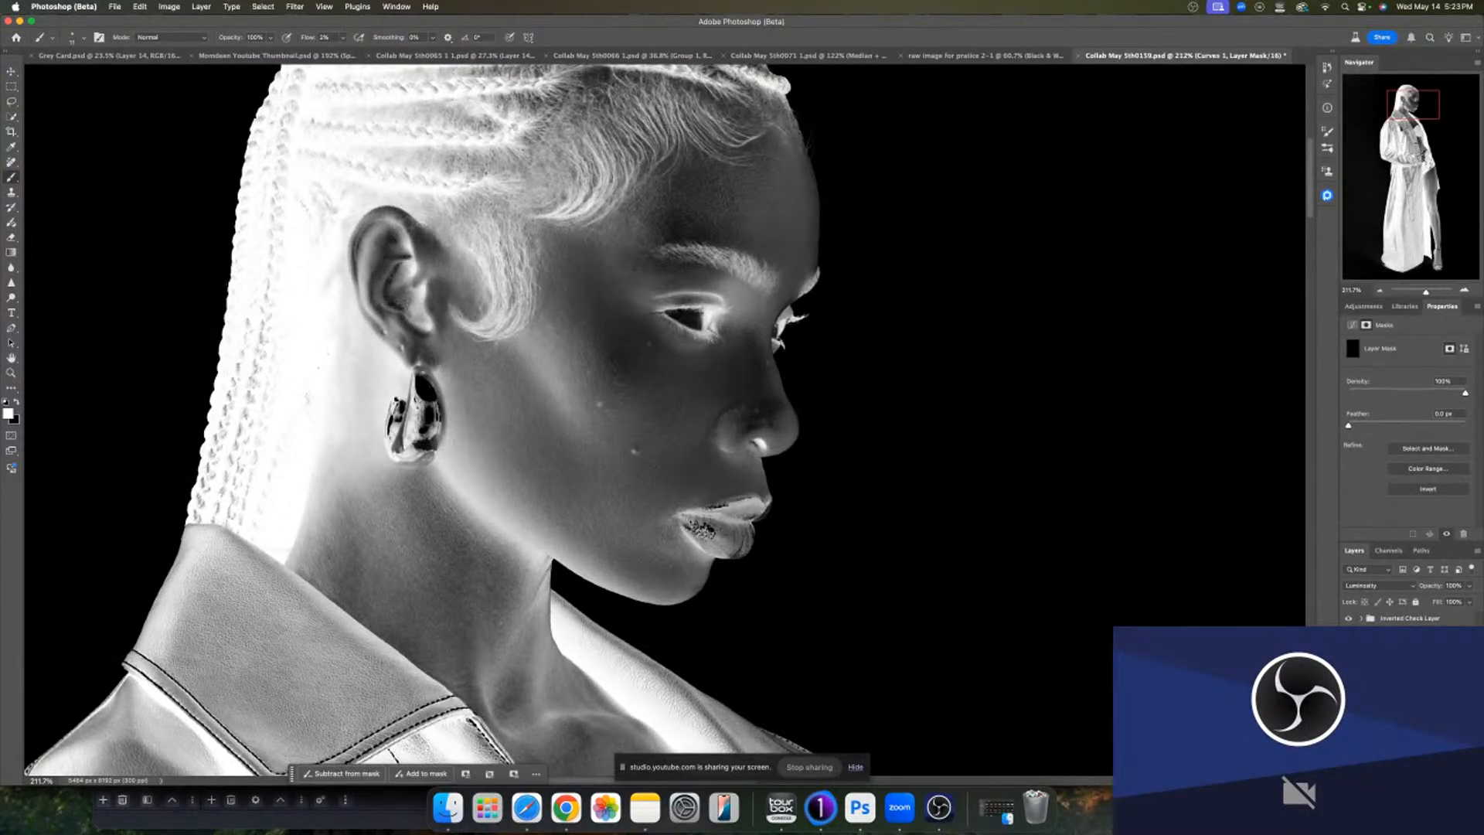
key(Return)
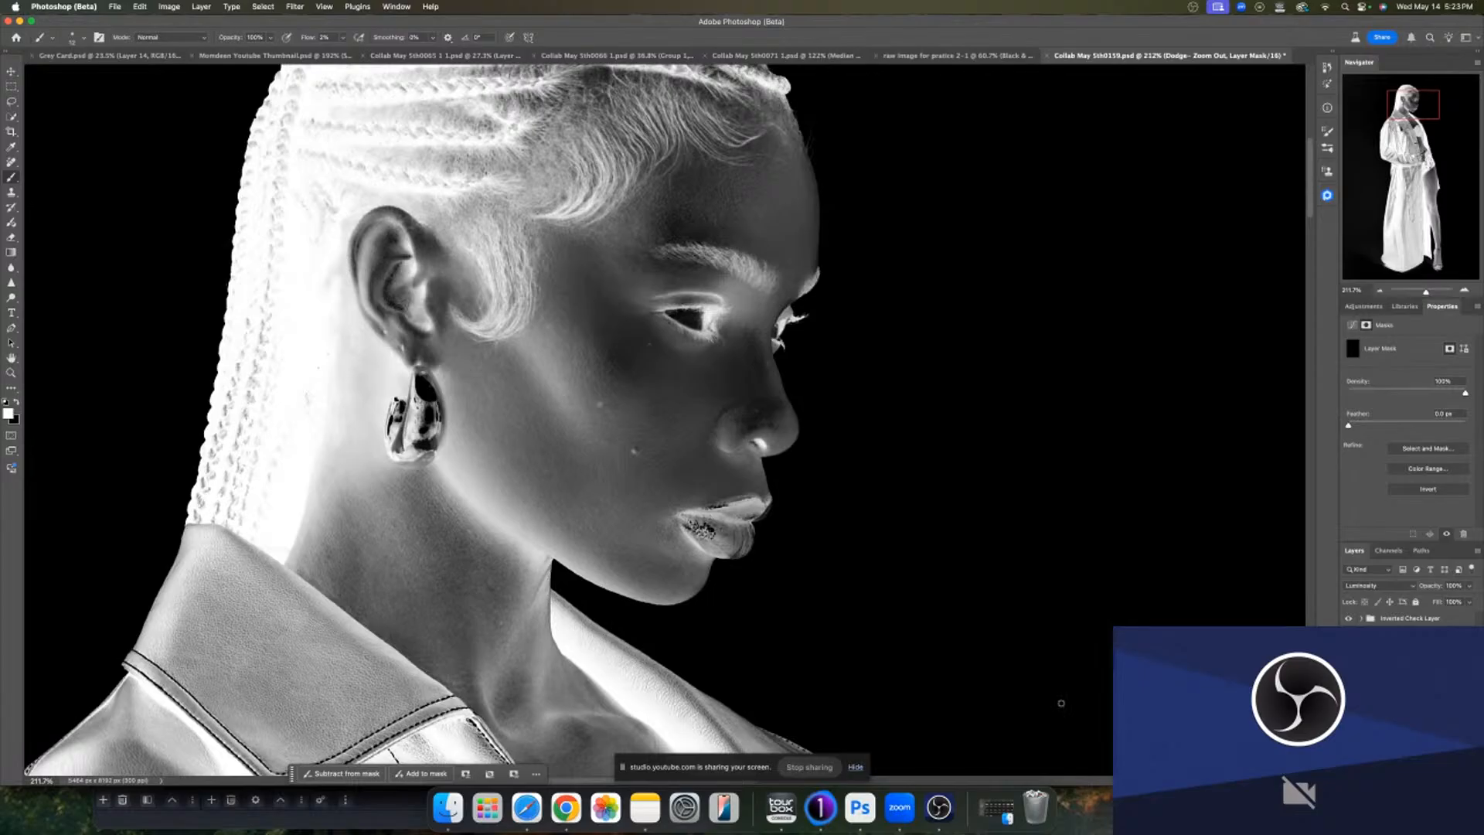
- Burn the bright areas of the chest on the Curves 1 mask and enlarge the brush
drag(703, 643, 599, 547)
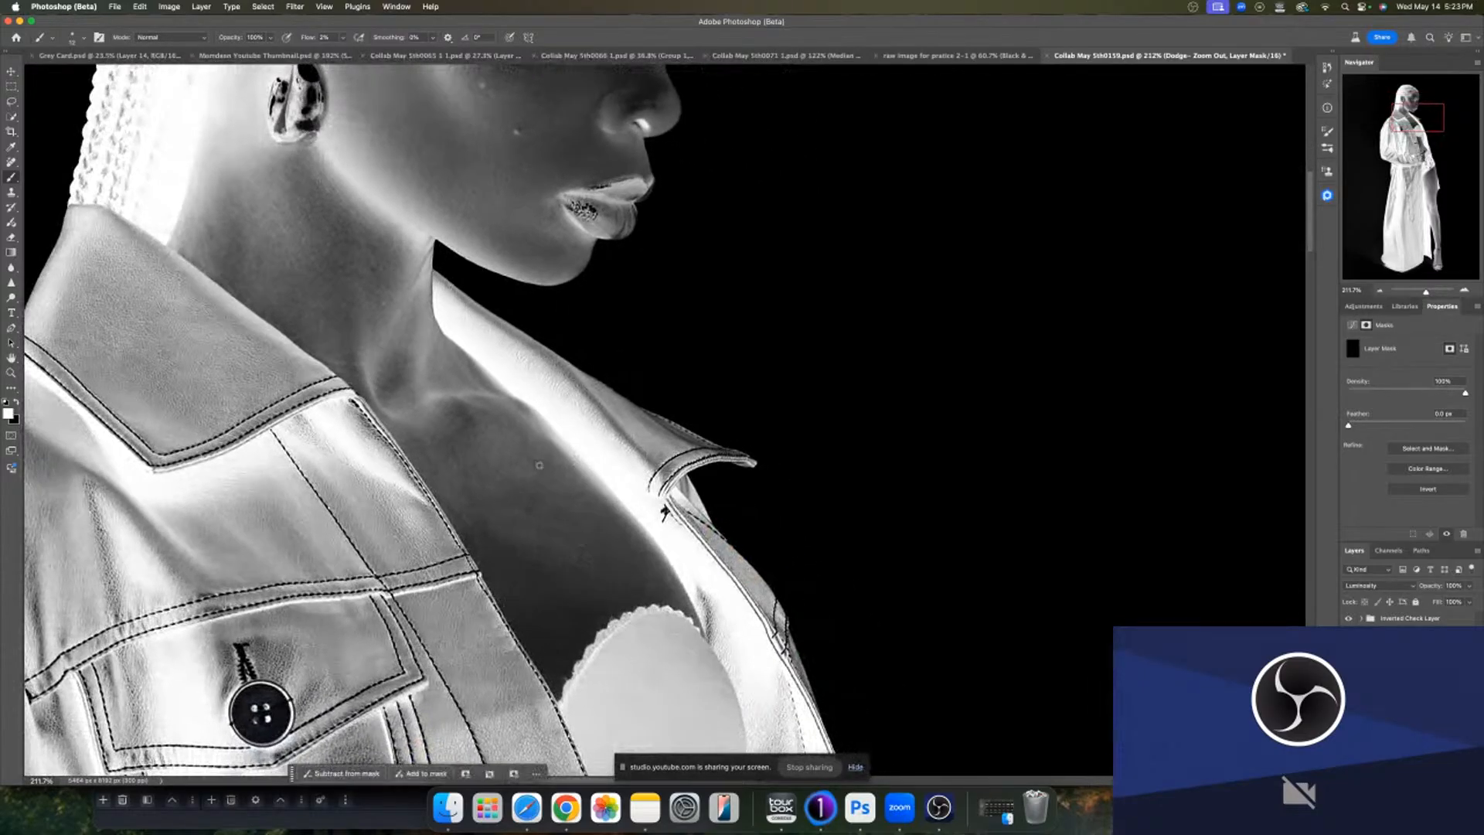
click(1388, 680)
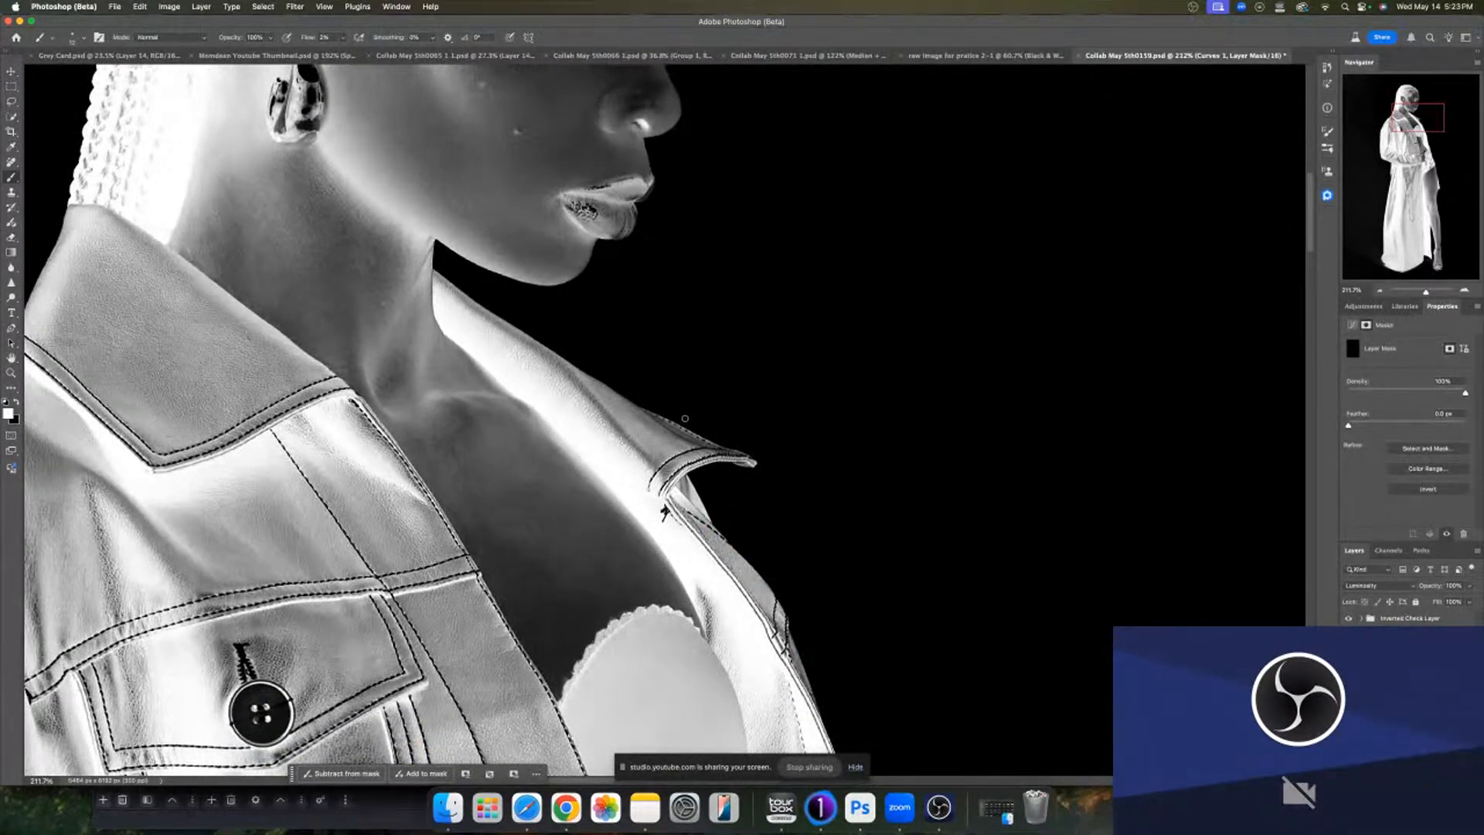
drag(531, 454, 534, 454)
drag(516, 462, 513, 462)
drag(471, 474, 464, 475)
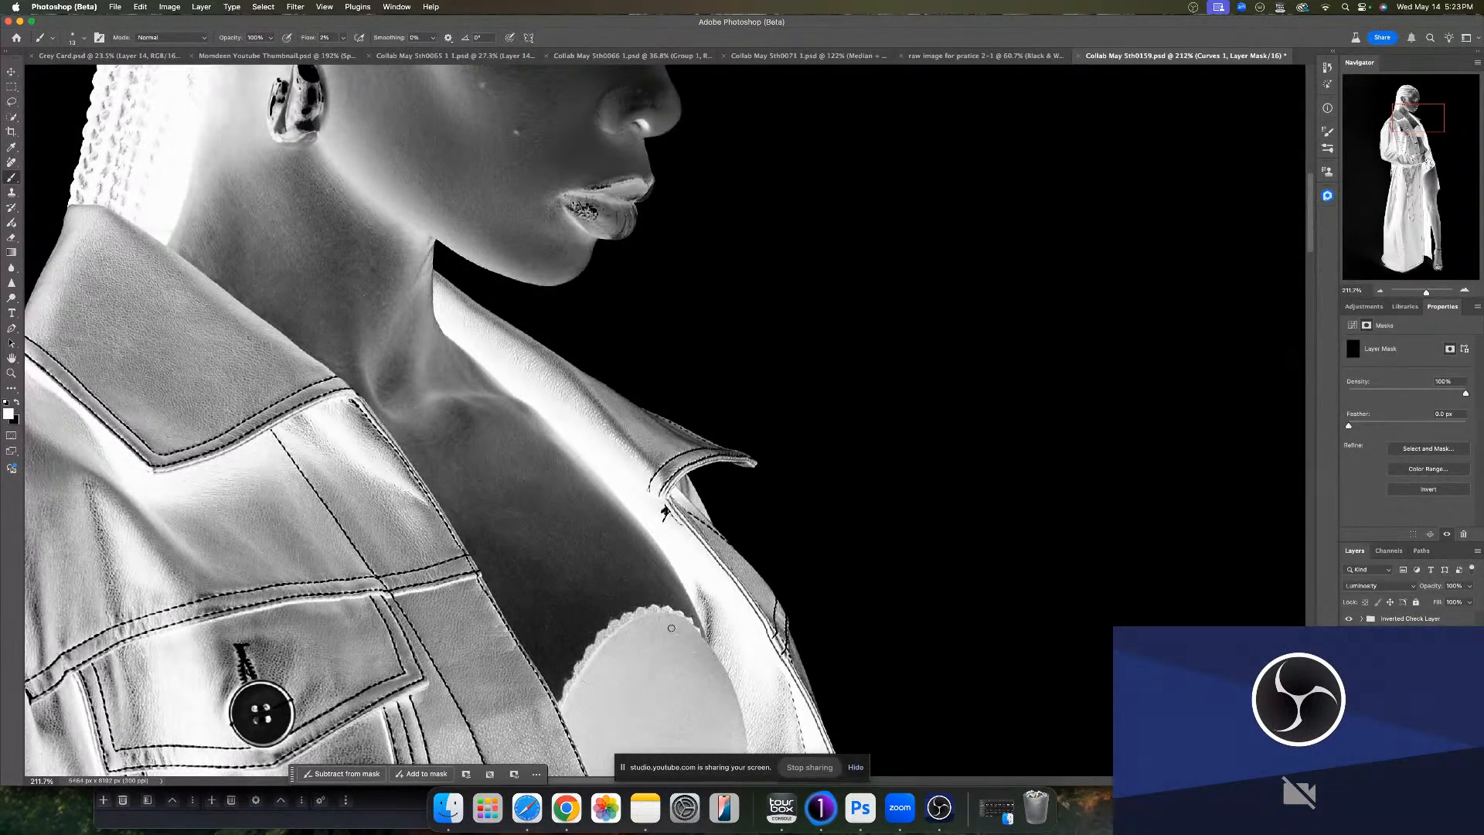
key(bracketright)
key(bracketright)
- Dodge and burn the chest and torso skin between the jacket panels
click(1410, 707)
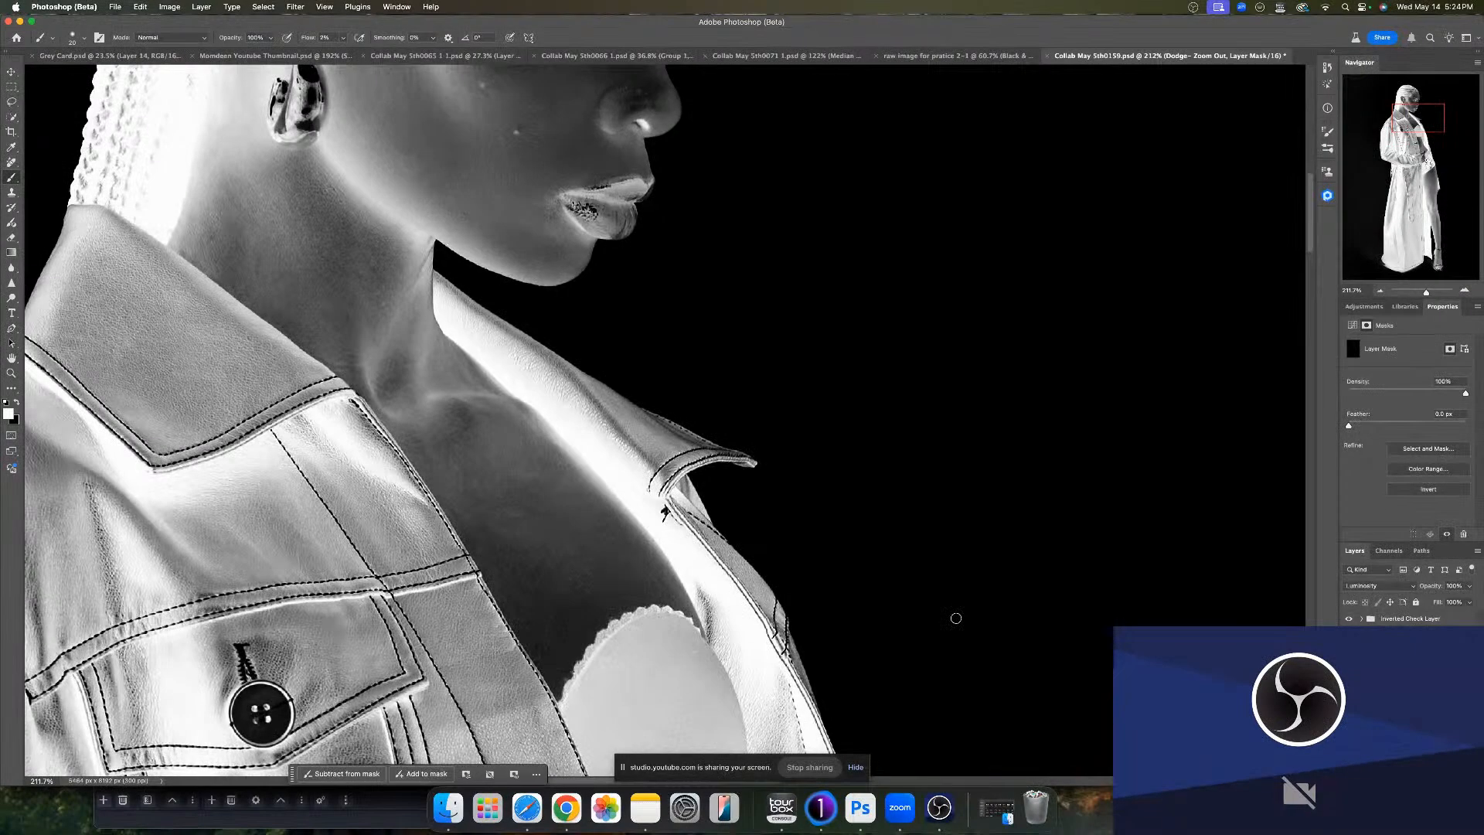
drag(513, 531, 510, 532)
mouse_move(519, 537)
mouse_down()
mouse_move(541, 536)
mouse_move(503, 510)
mouse_up()
drag(568, 547, 566, 542)
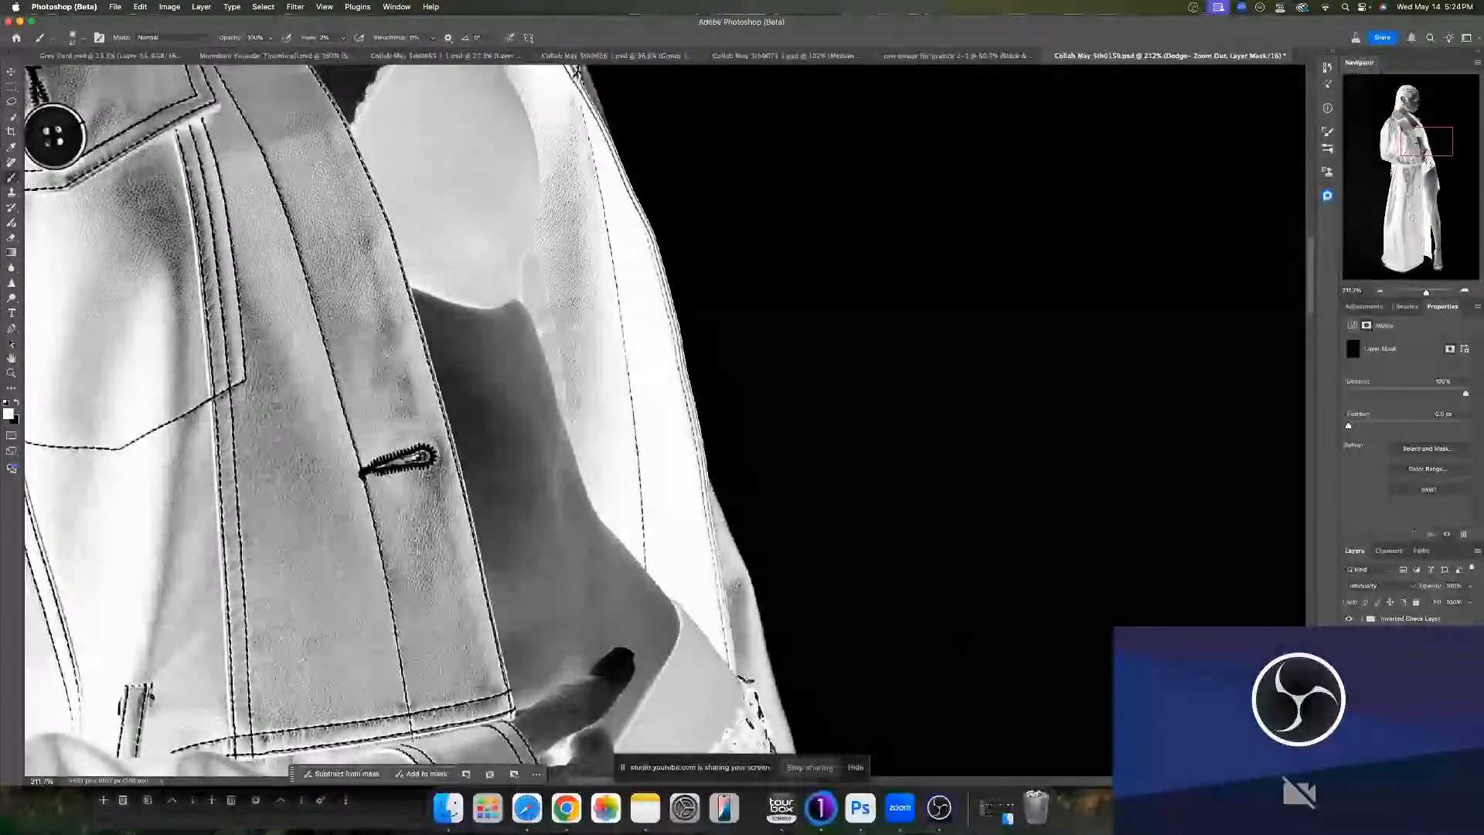
drag(546, 434, 545, 435)
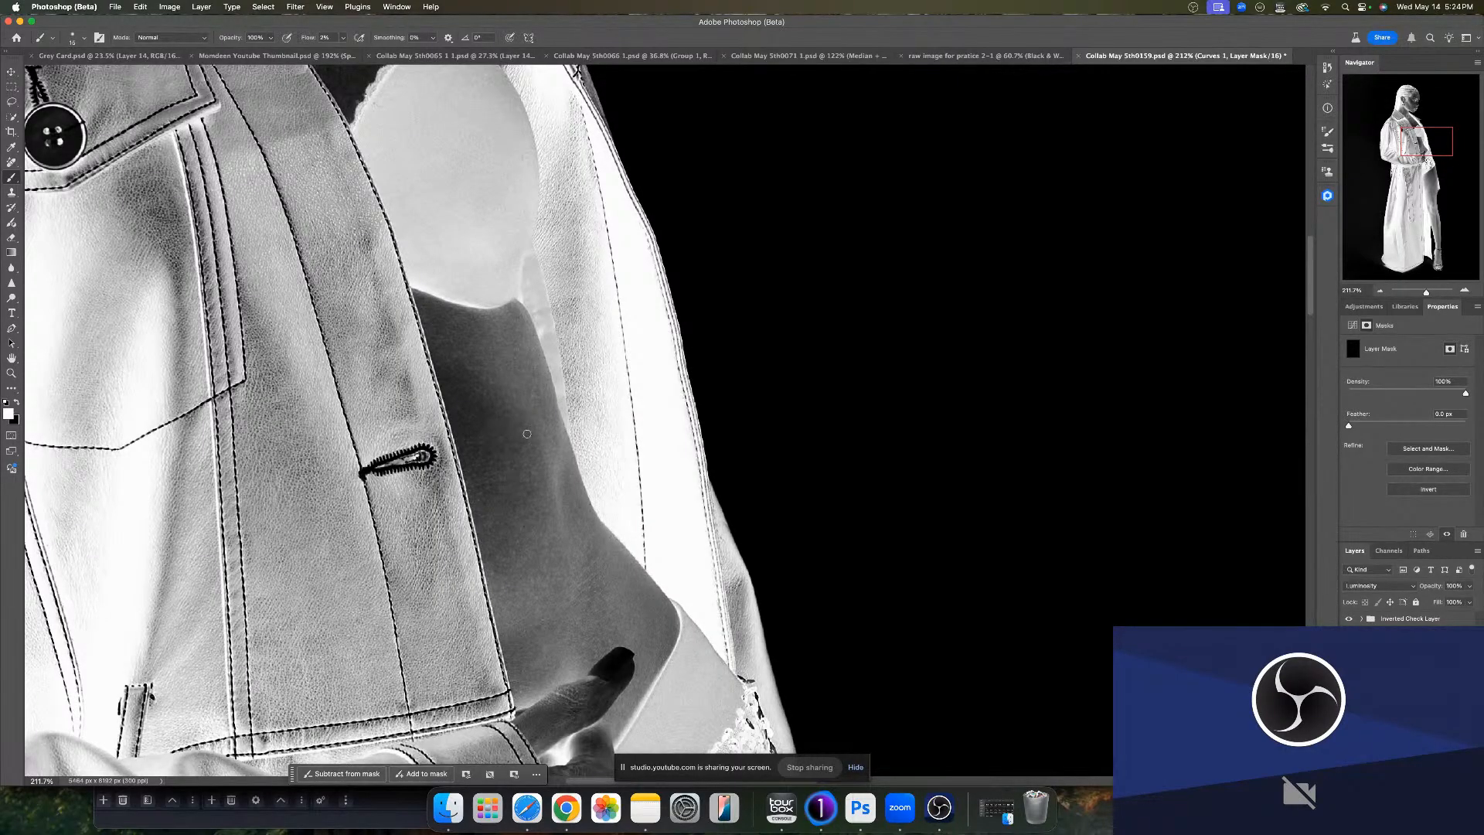
drag(483, 413, 487, 414)
- Dodge and burn the hip and thigh, switching between the dodge and burn masks
scroll(572, 541, down, 5)
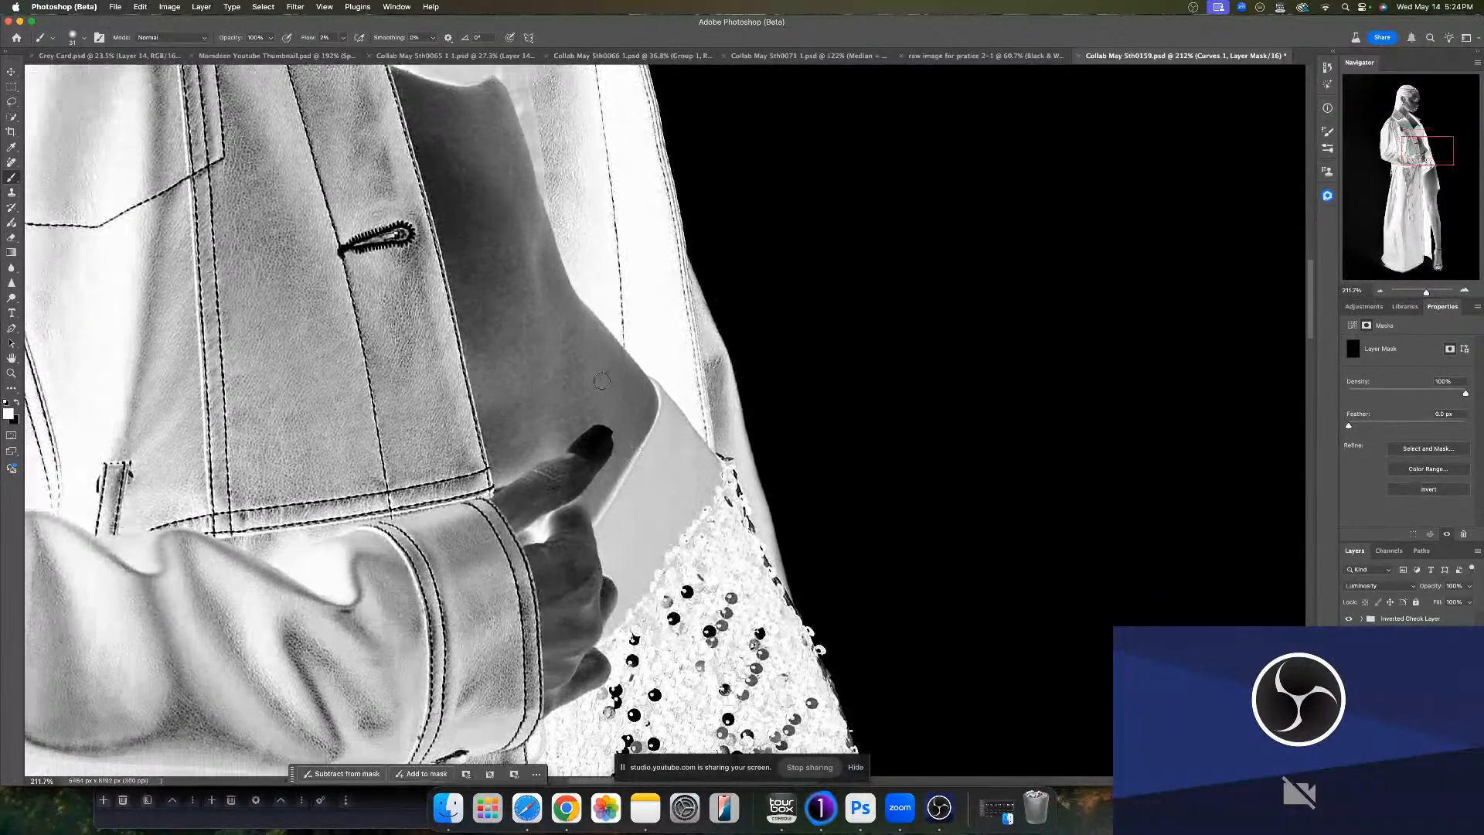
mouse_move(565, 342)
mouse_down()
mouse_move(551, 344)
mouse_move(570, 335)
mouse_up()
scroll(572, 559, down, 10)
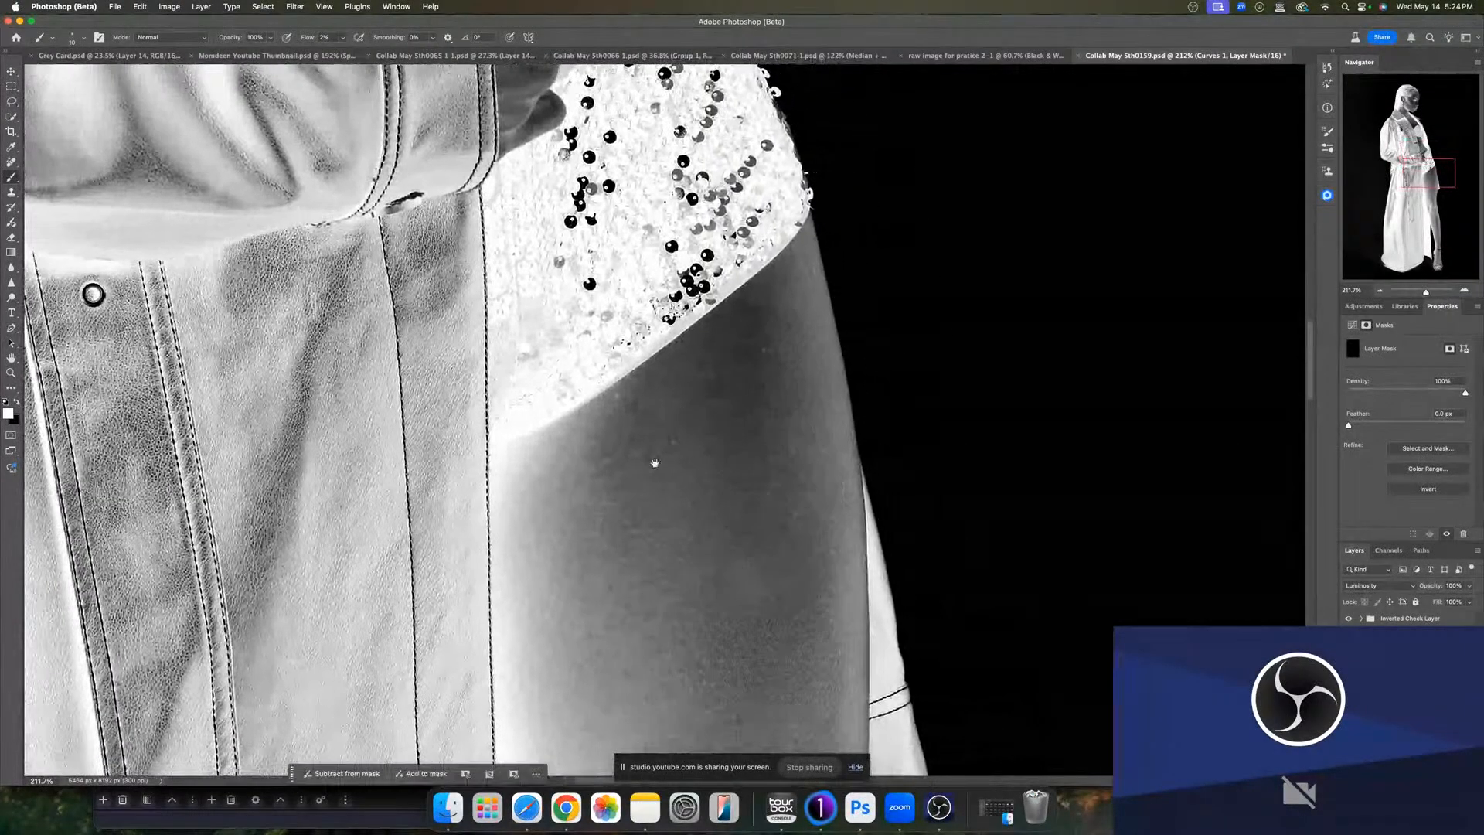
drag(639, 413, 651, 415)
scroll(723, 543, down, 5)
click(1391, 696)
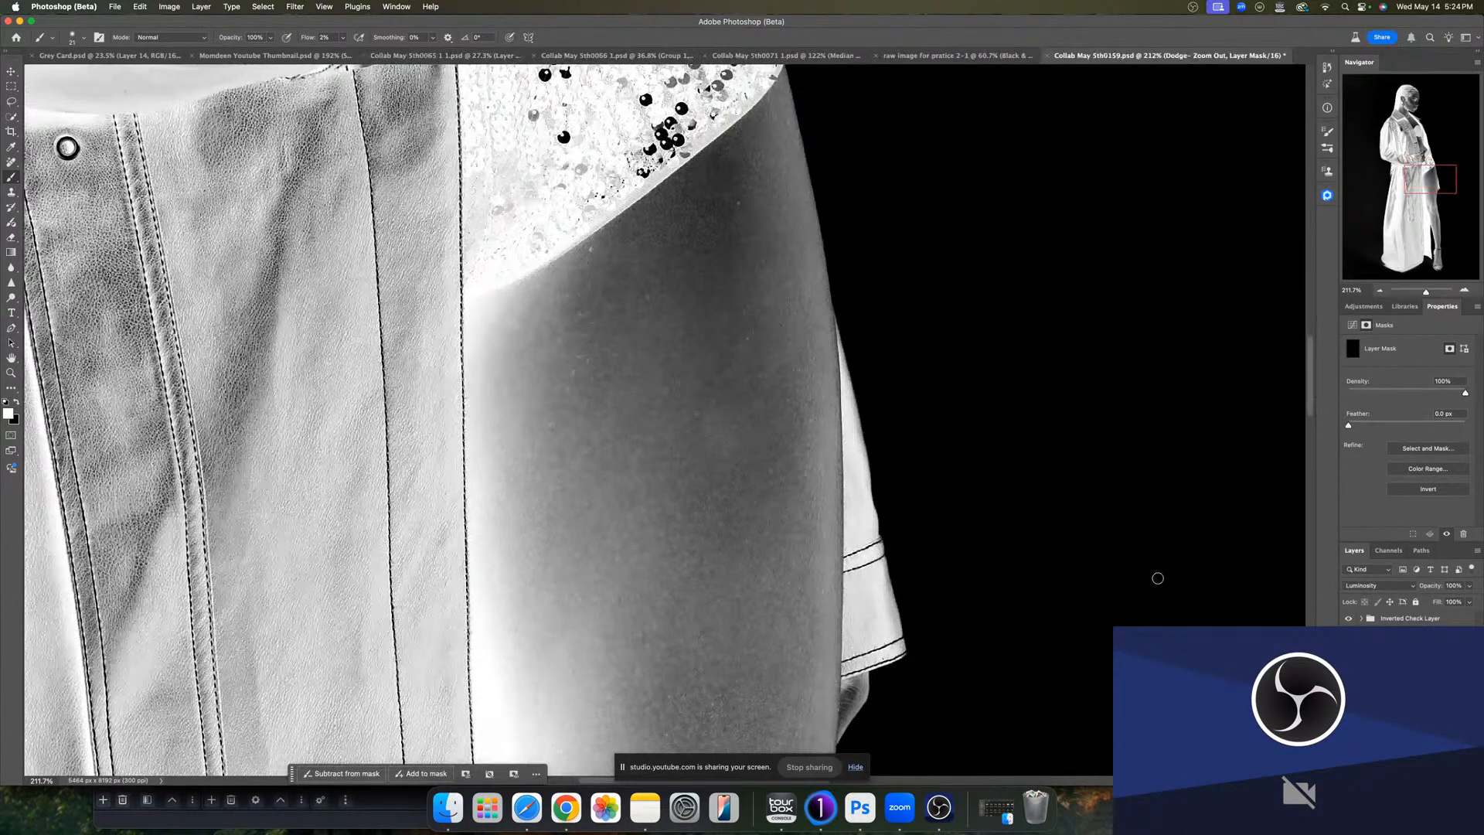
mouse_move(724, 430)
mouse_down()
mouse_move(708, 419)
mouse_move(734, 452)
mouse_move(717, 413)
mouse_up()
click(1391, 695)
drag(754, 395, 734, 391)
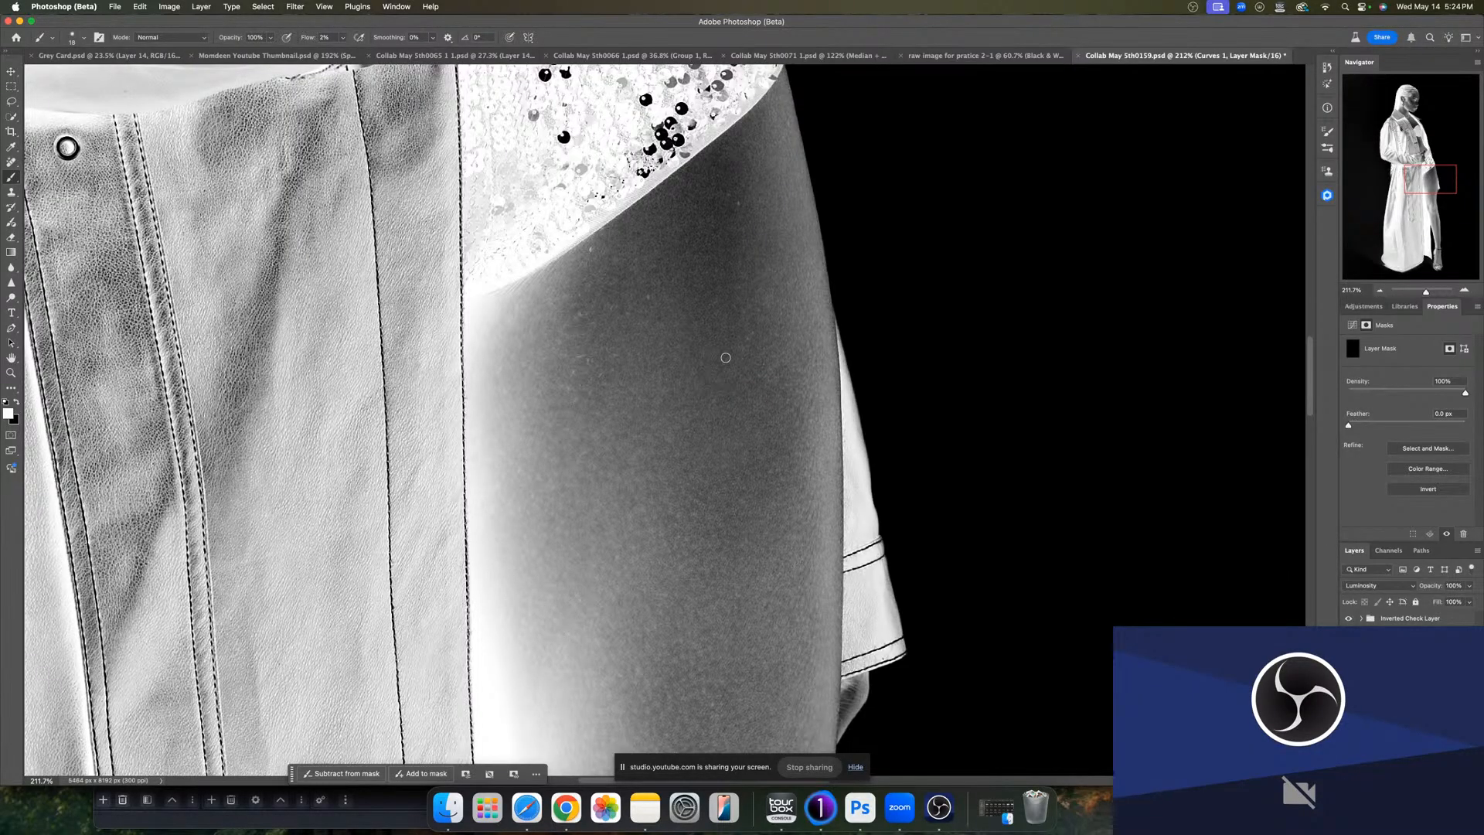
- Burn the remaining bright patches along the upper thigh on the Curves 1 mask
drag(730, 444, 821, 204)
mouse_move(734, 502)
mouse_down()
mouse_move(716, 402)
mouse_move(644, 317)
mouse_up()
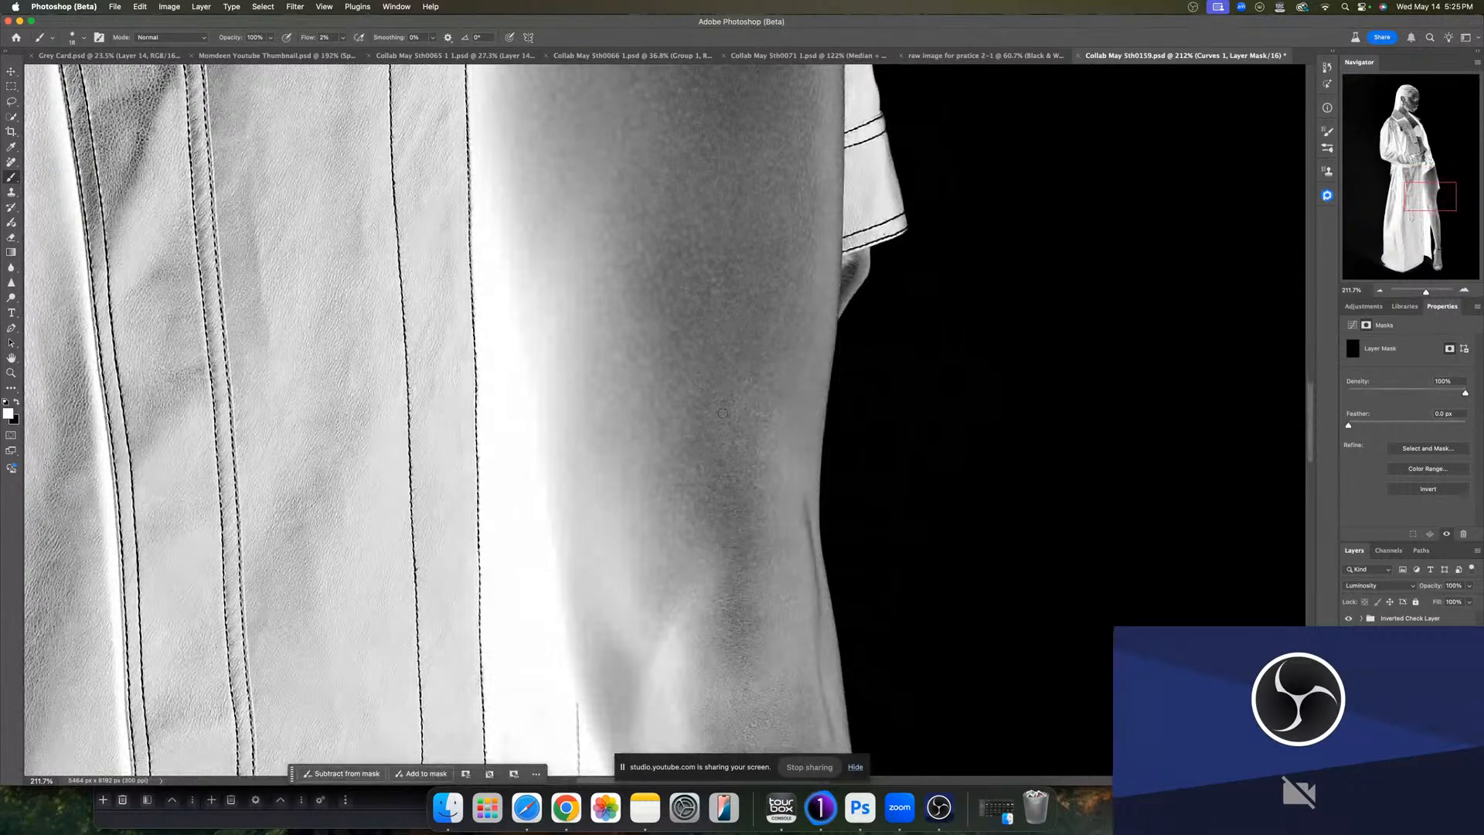
drag(720, 485, 714, 253)
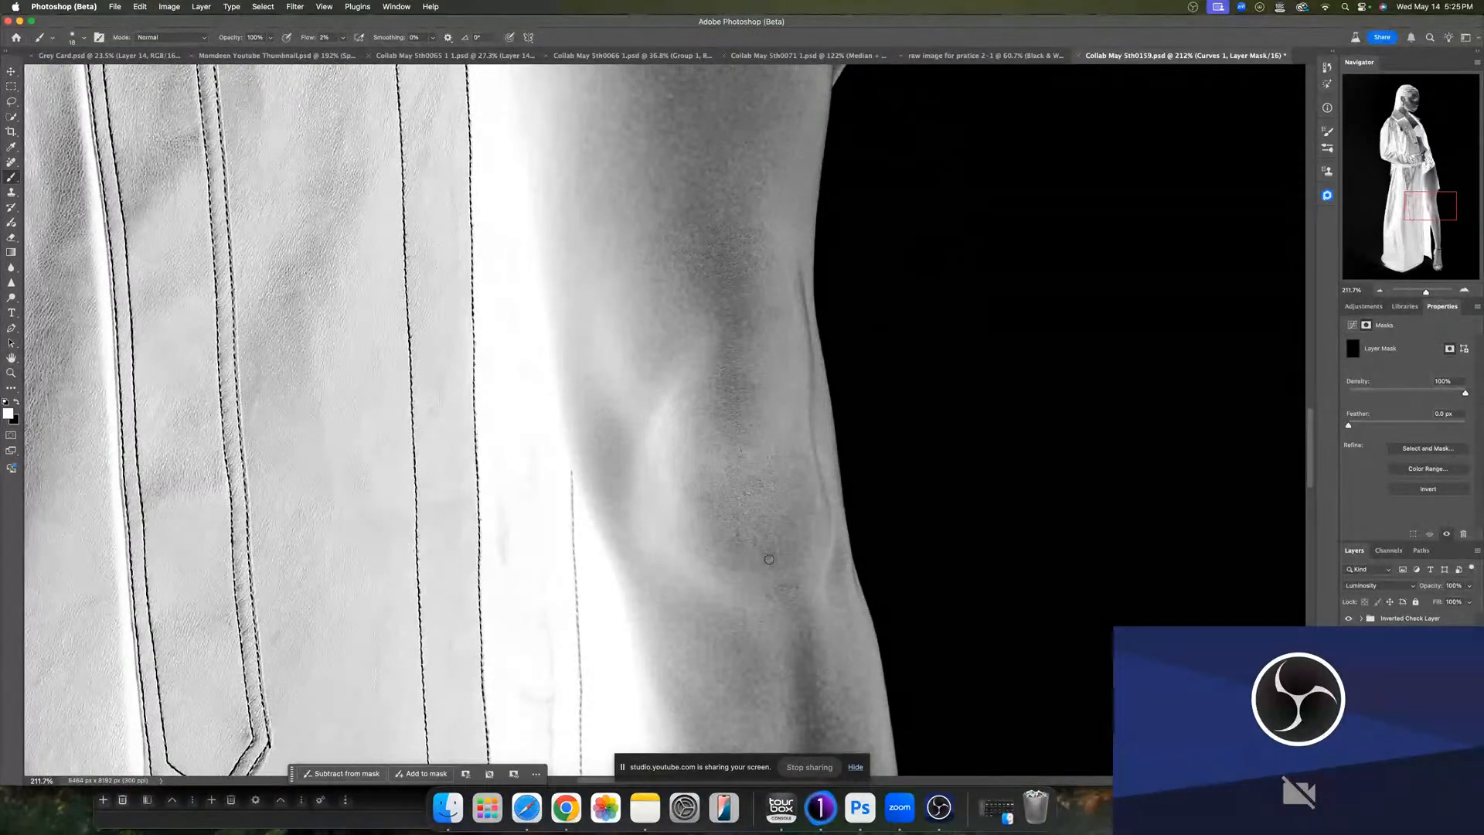
- Dodge the darker shadow running down the lower leg on the Dodge mask
scroll(781, 569, down, 10)
scroll(781, 570, right, 5)
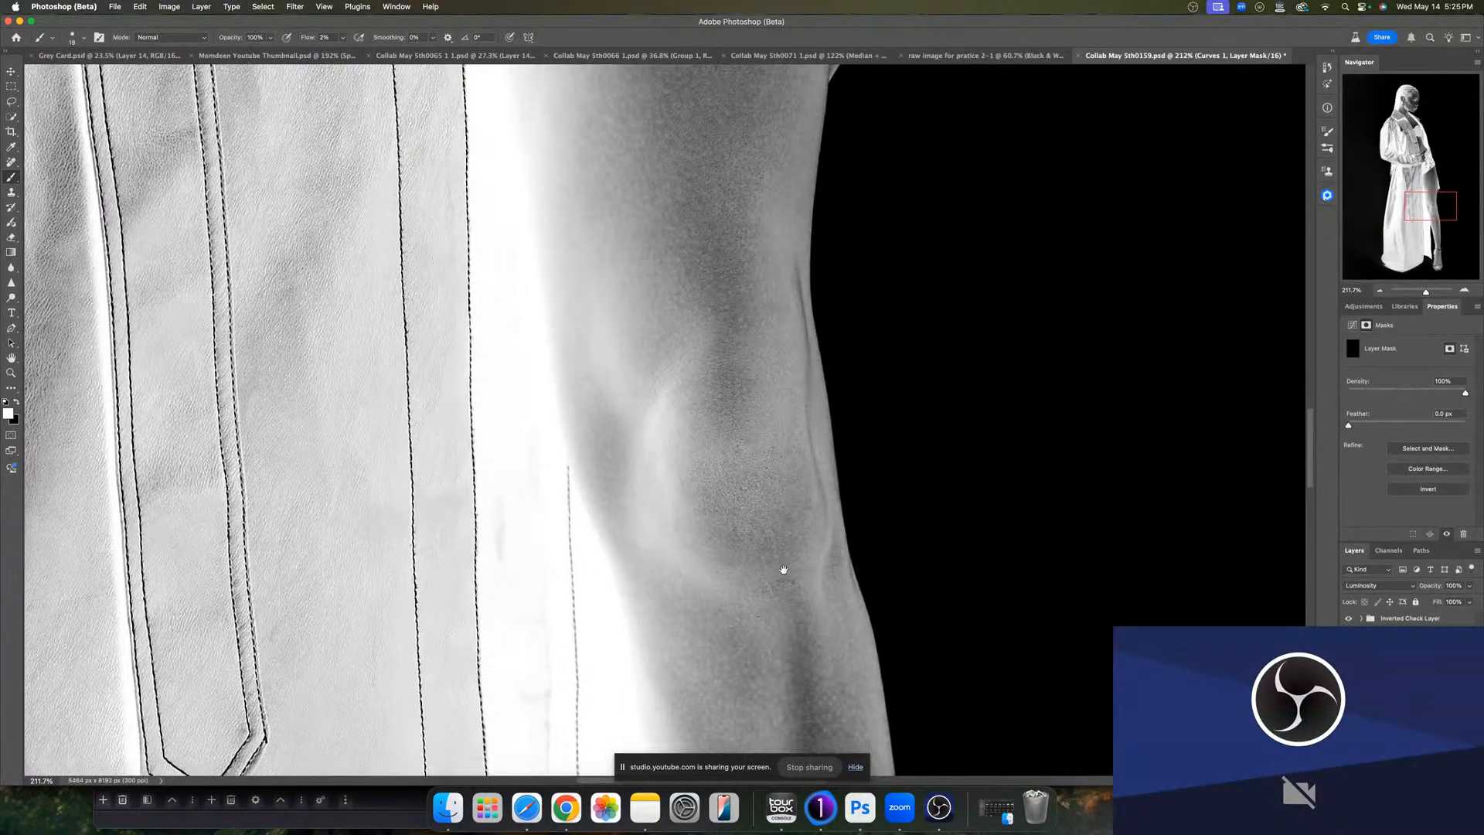
scroll(672, 532, down, 5)
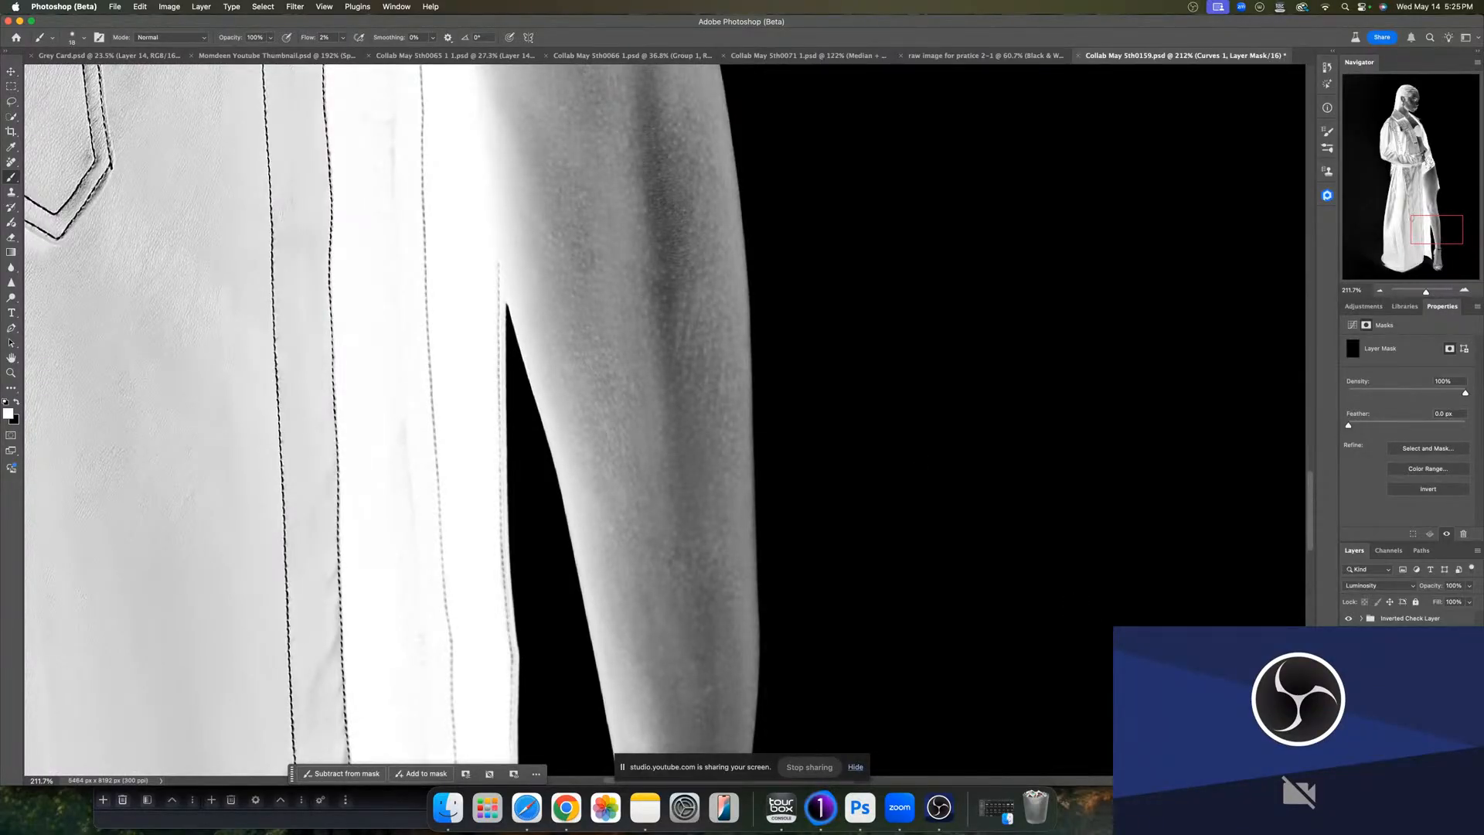
click(1391, 696)
drag(718, 379, 723, 391)
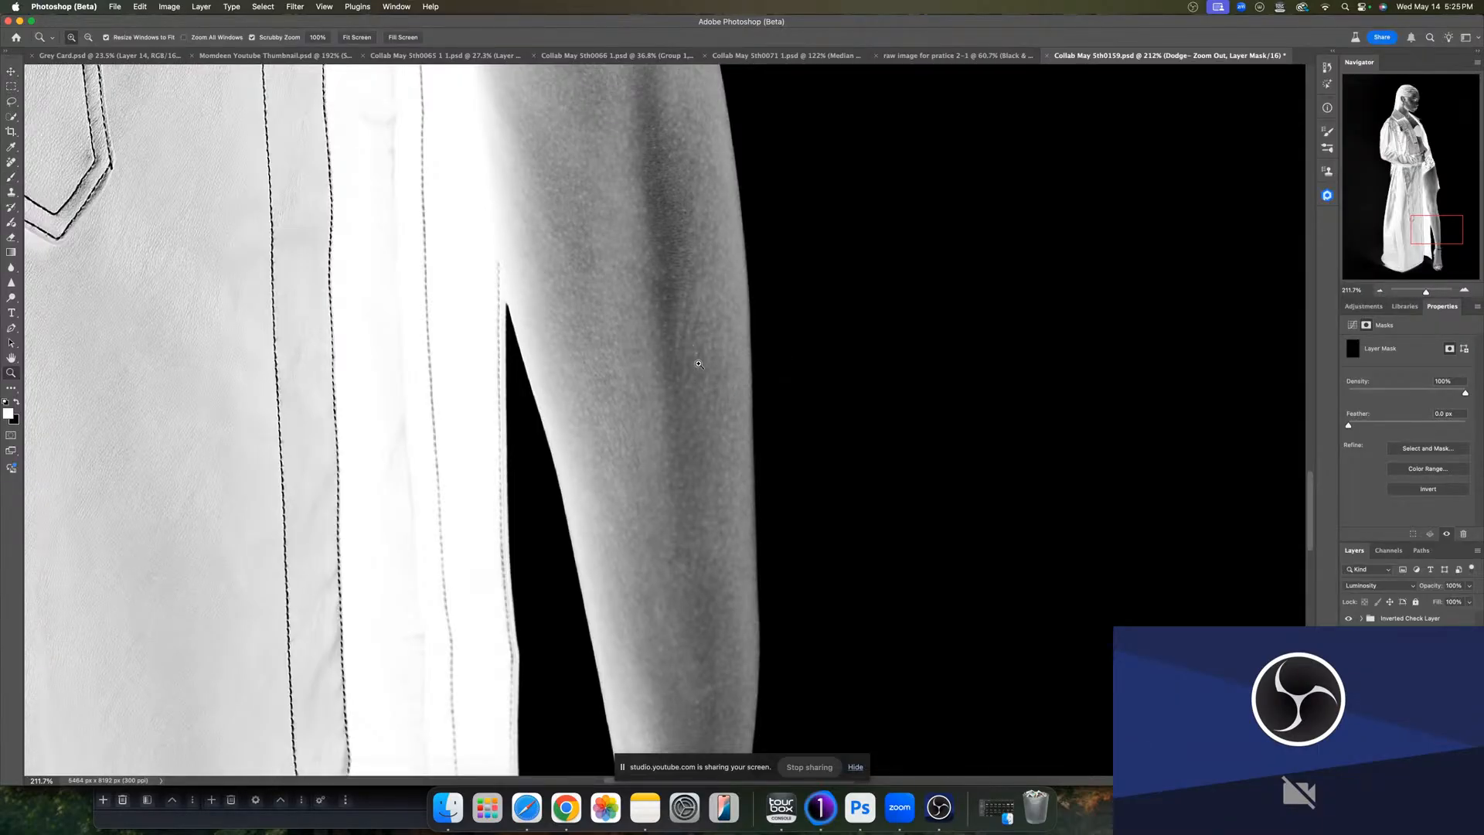
scroll(684, 340, up, 4)
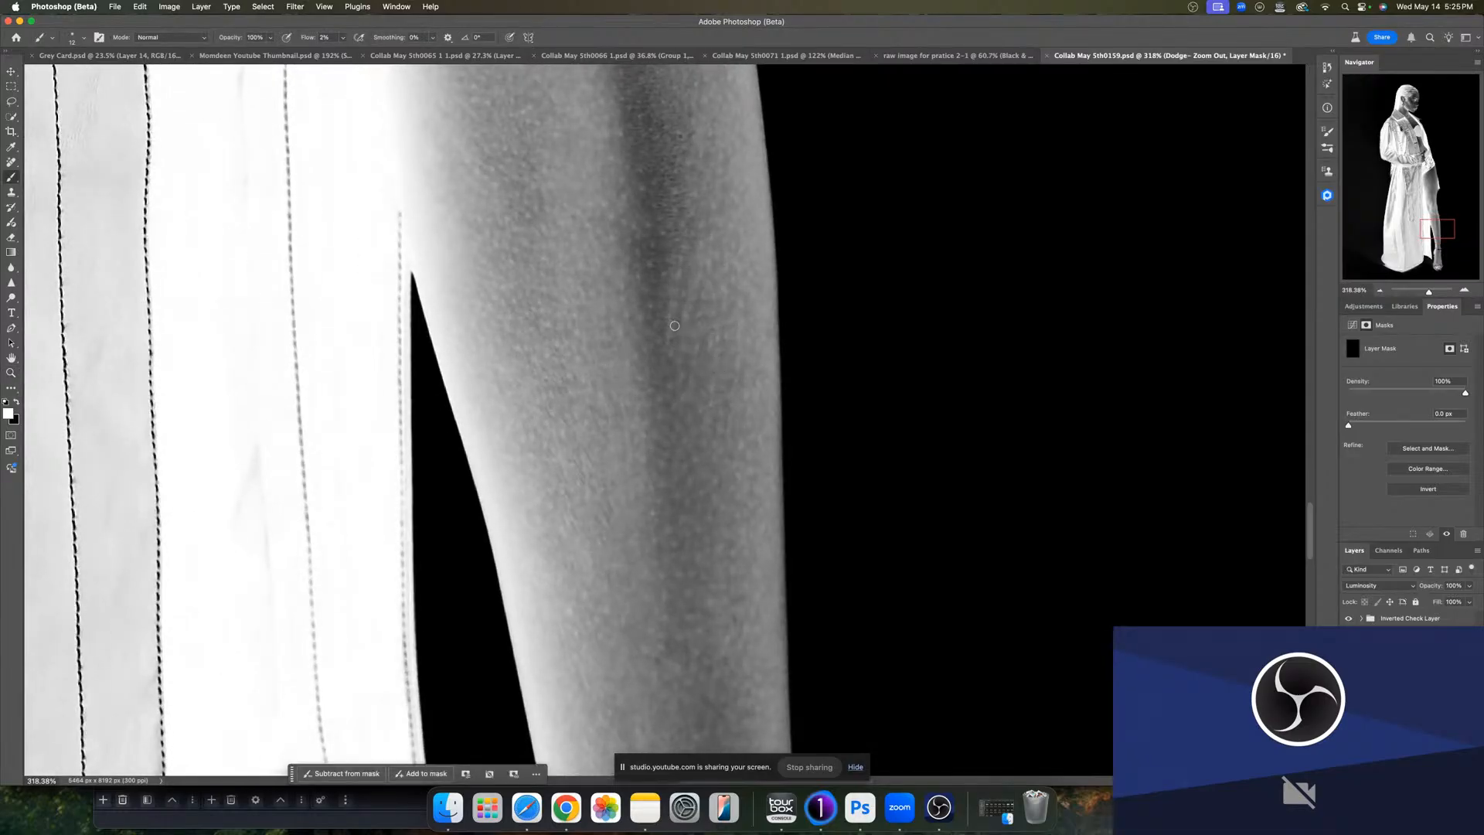
drag(675, 326, 671, 325)
- Alternate between the Curves 1 and Dodge masks to touch up uneven shin tones with the brush
scroll(686, 429, down, 5)
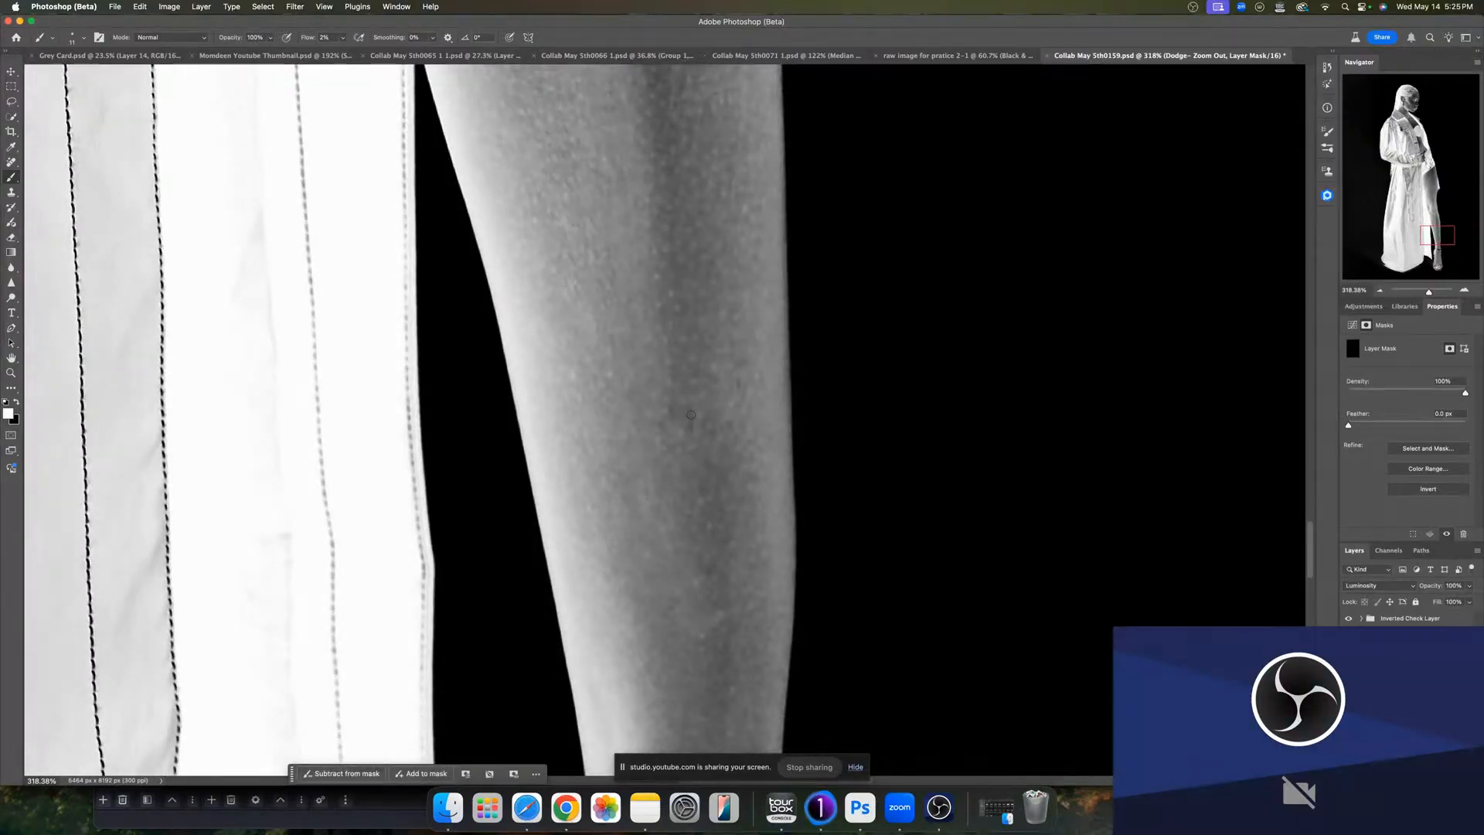
click(1391, 695)
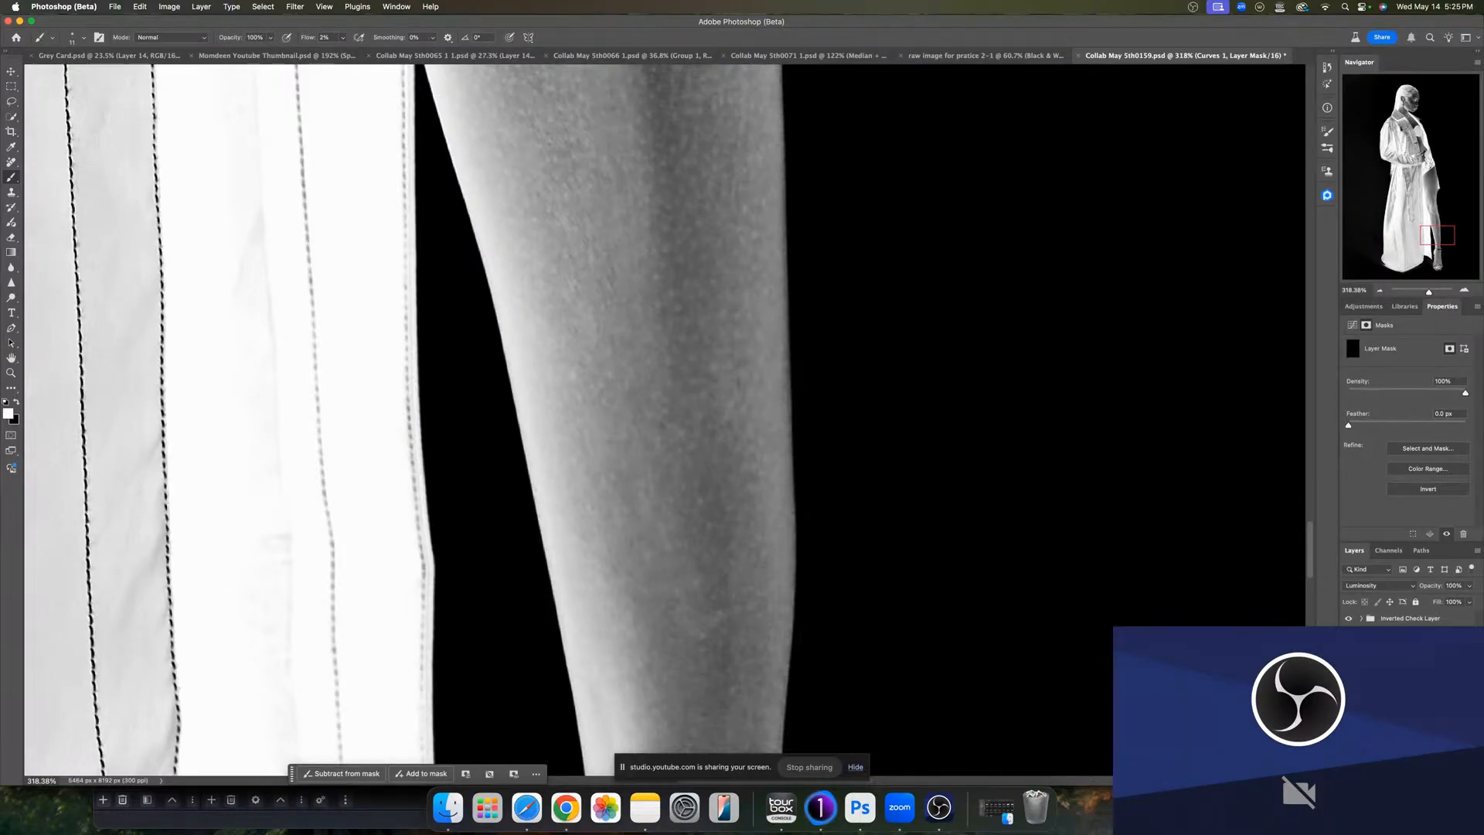
click(1411, 692)
drag(694, 628, 703, 627)
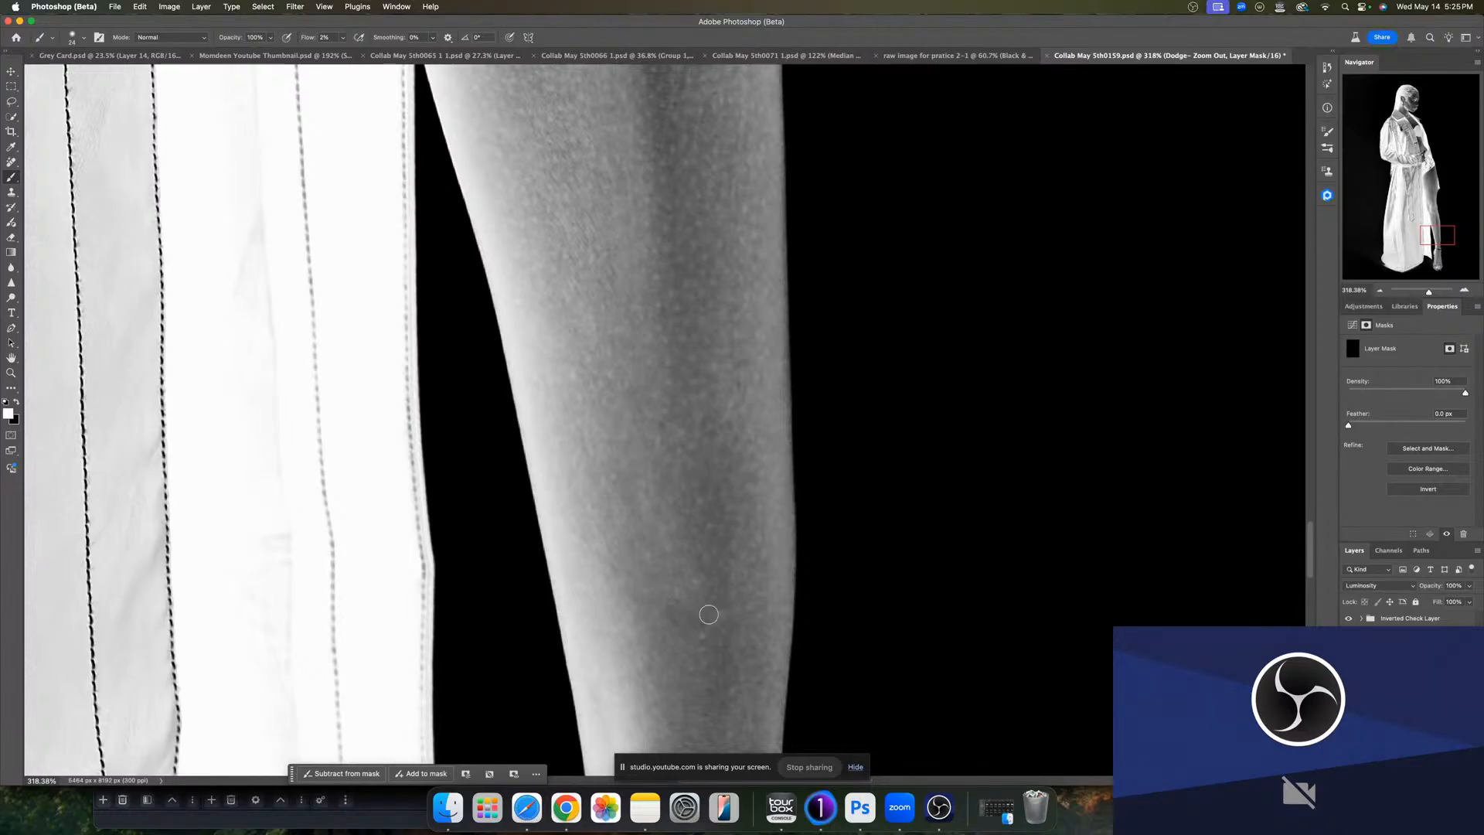
drag(651, 503, 650, 507)
key(z)
alt+click(659, 502)
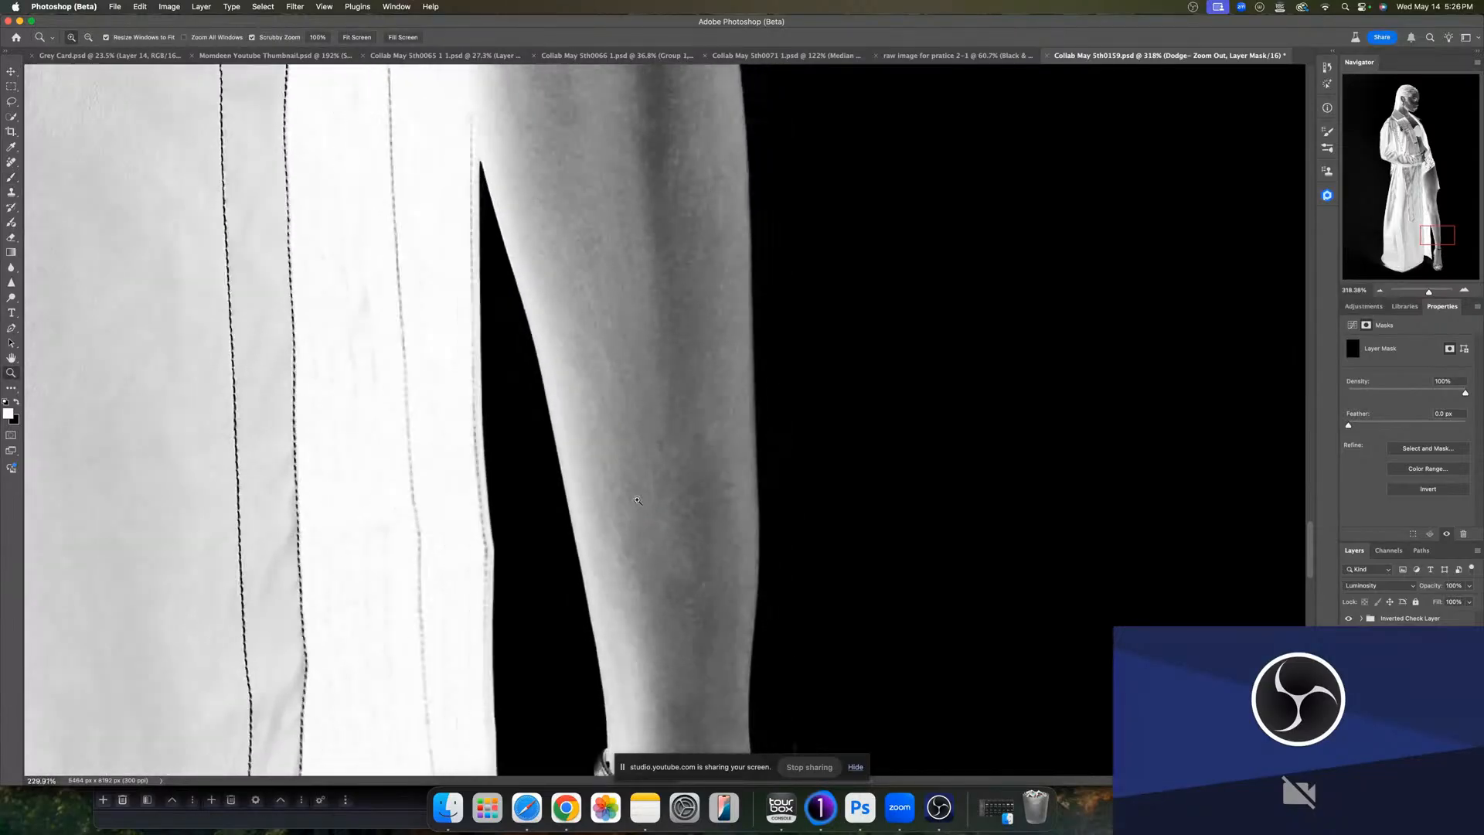
key(b)
drag(657, 526, 660, 528)
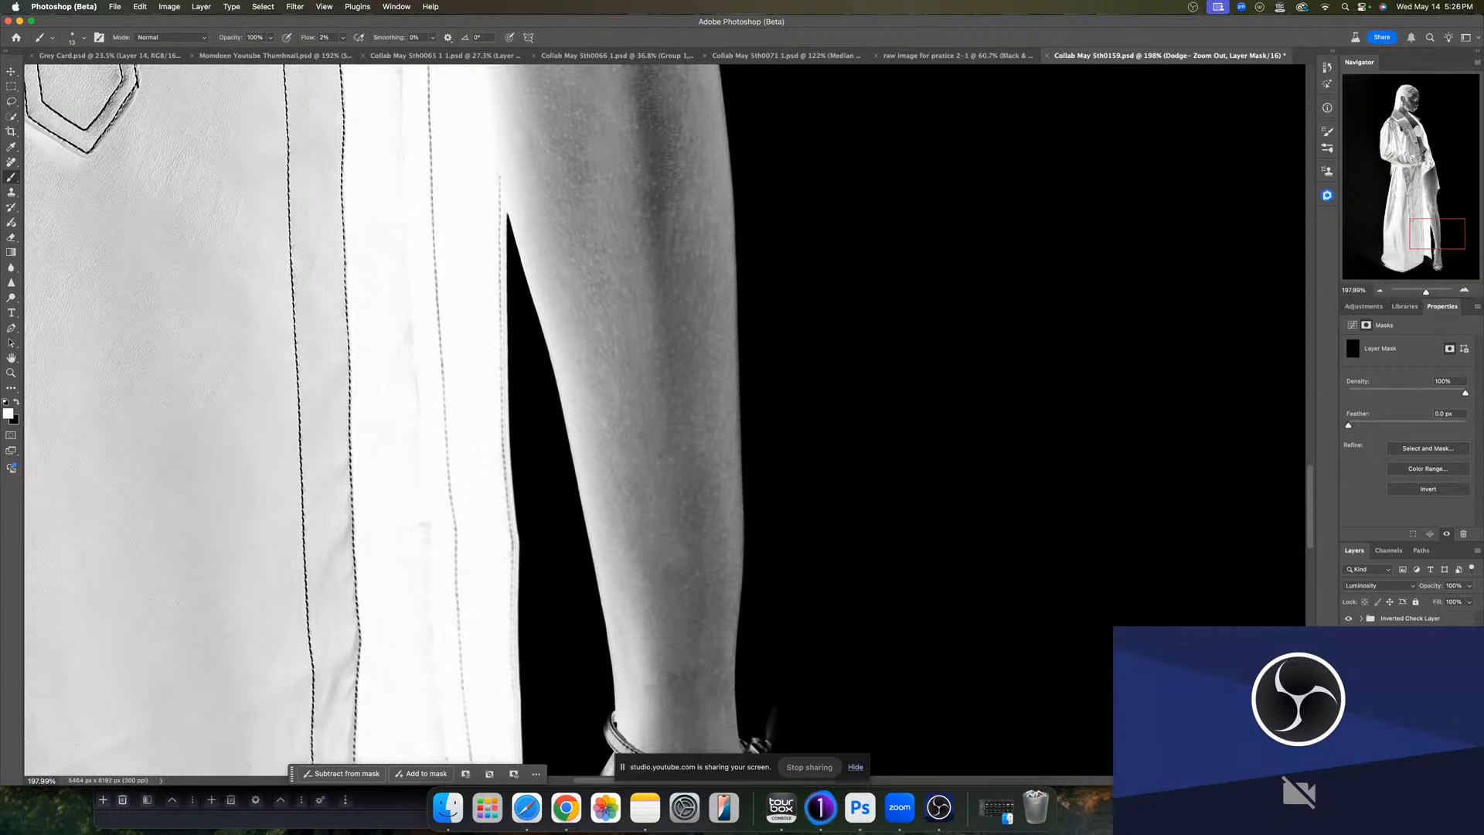
- Burn the brighter patches along the shin on the Curves 1 mask
click(1389, 684)
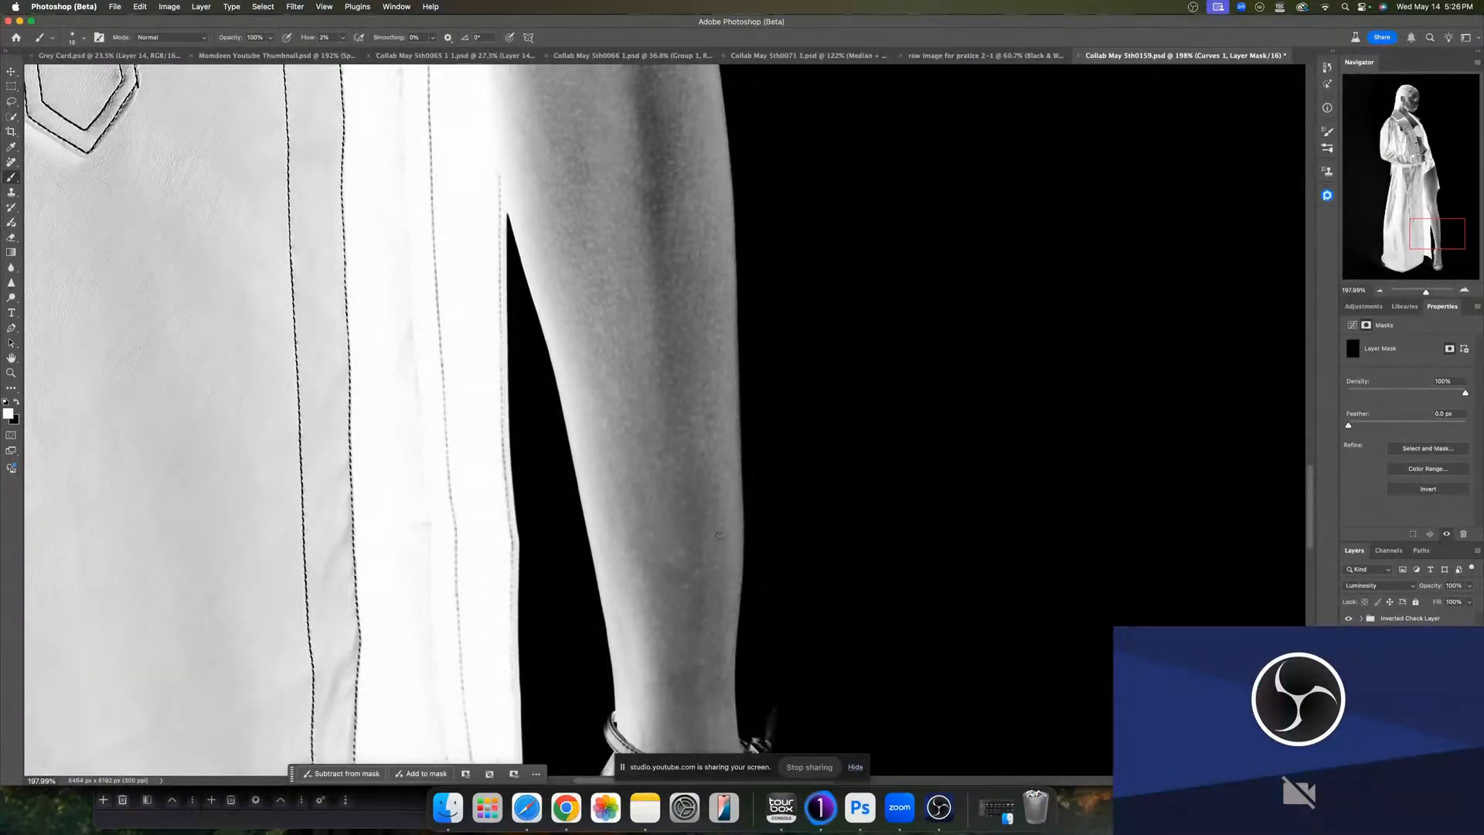
drag(719, 535, 692, 518)
drag(680, 580, 654, 583)
mouse_move(722, 684)
mouse_down()
mouse_move(675, 691)
mouse_move(693, 677)
mouse_up()
drag(644, 499, 657, 495)
drag(652, 418, 633, 427)
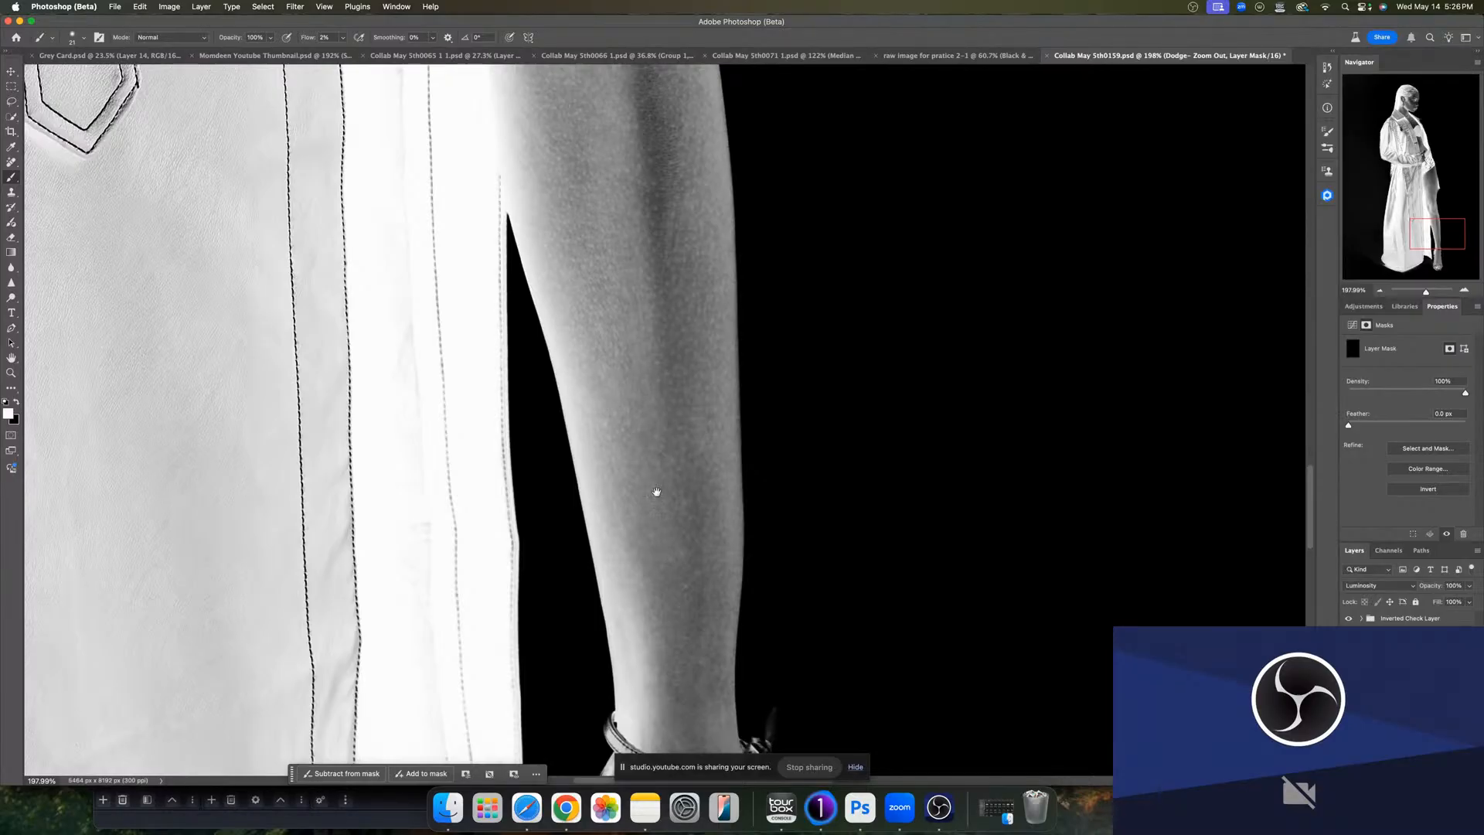
drag(657, 492, 669, 443)
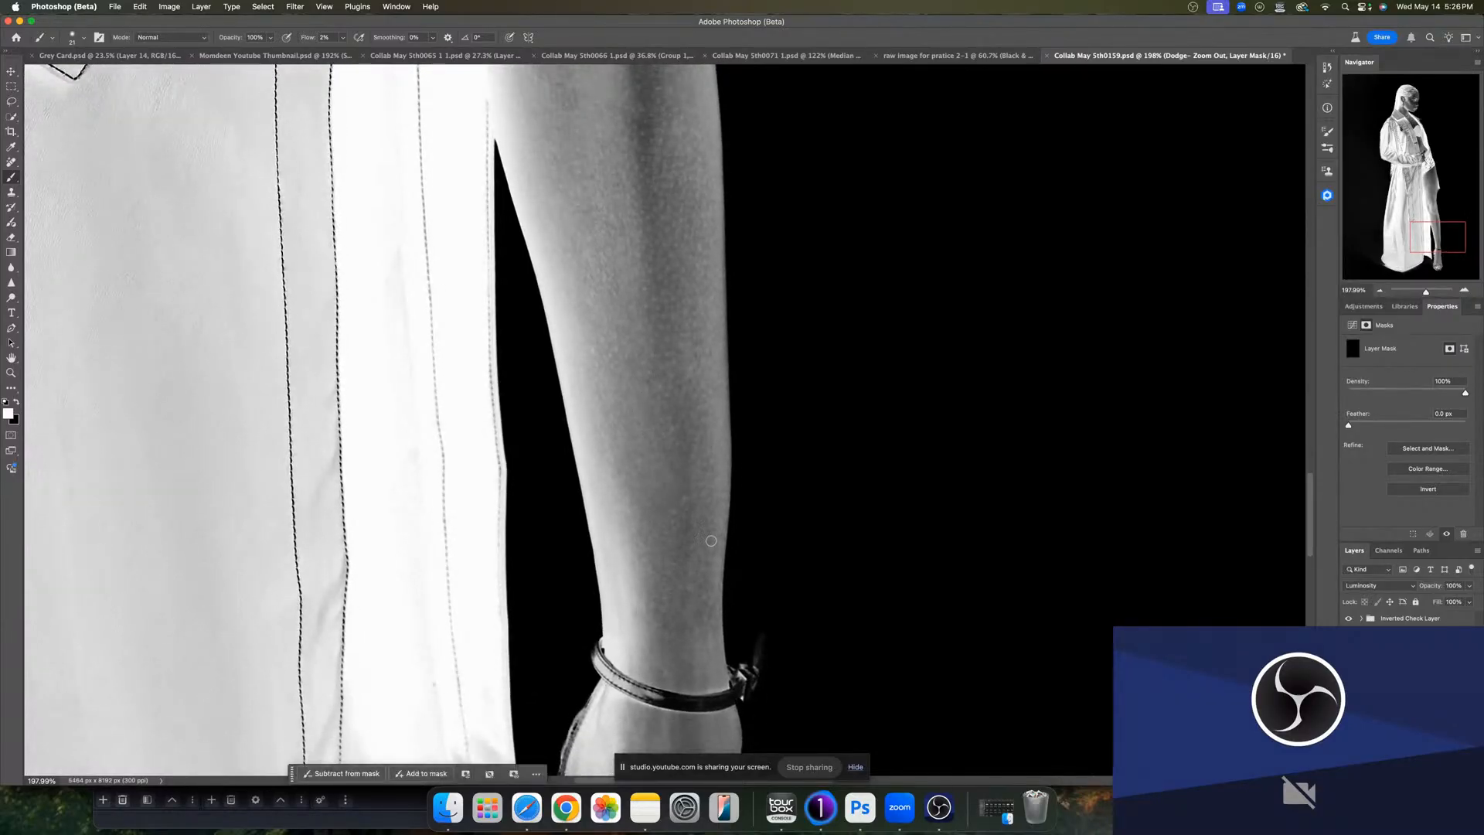
- Dodge the leg just above the ankle strap, then reselect the Curves 1 mask
scroll(672, 623, down, 5)
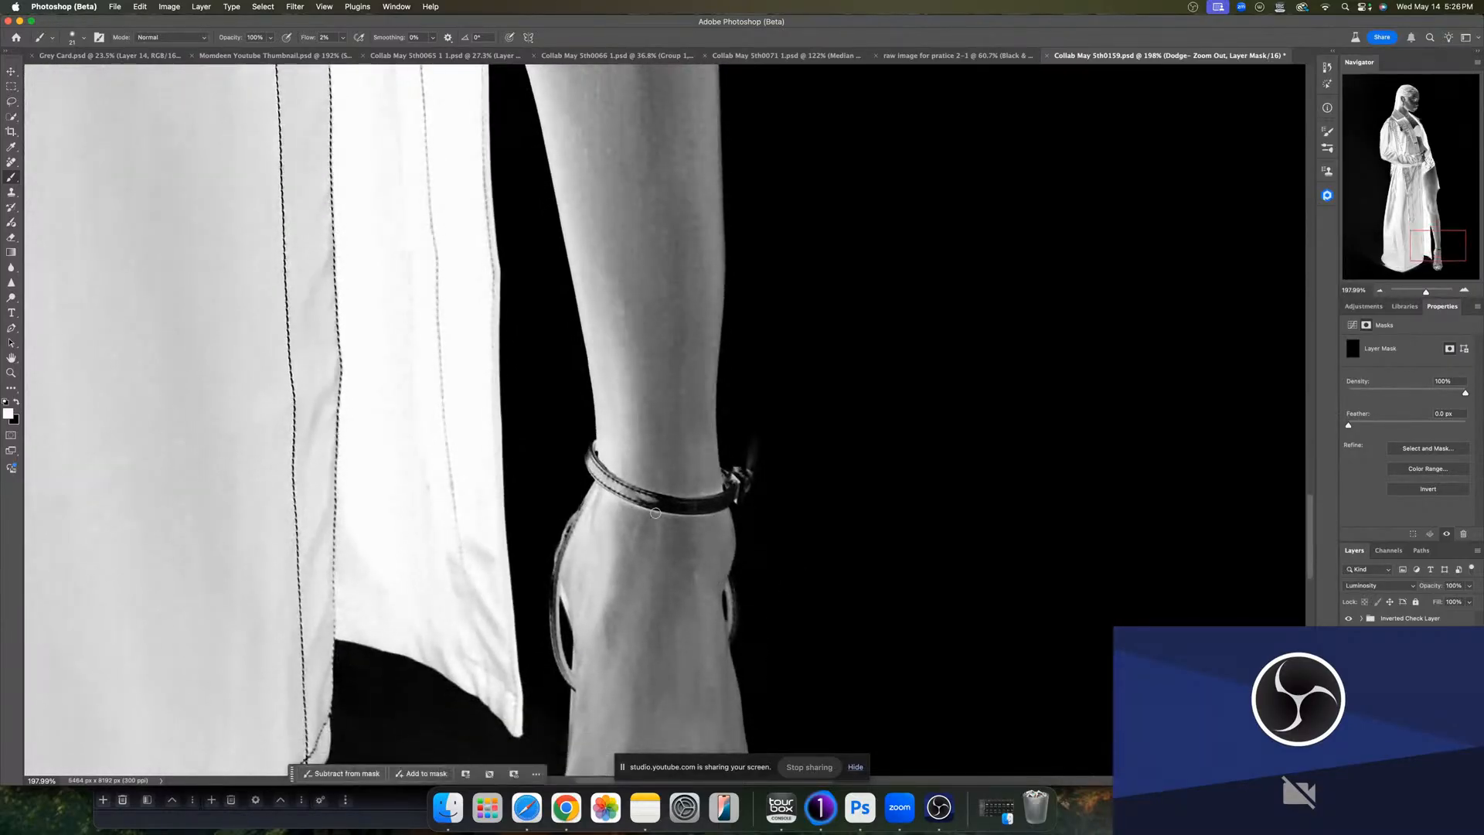
drag(648, 541, 639, 542)
click(1408, 699)
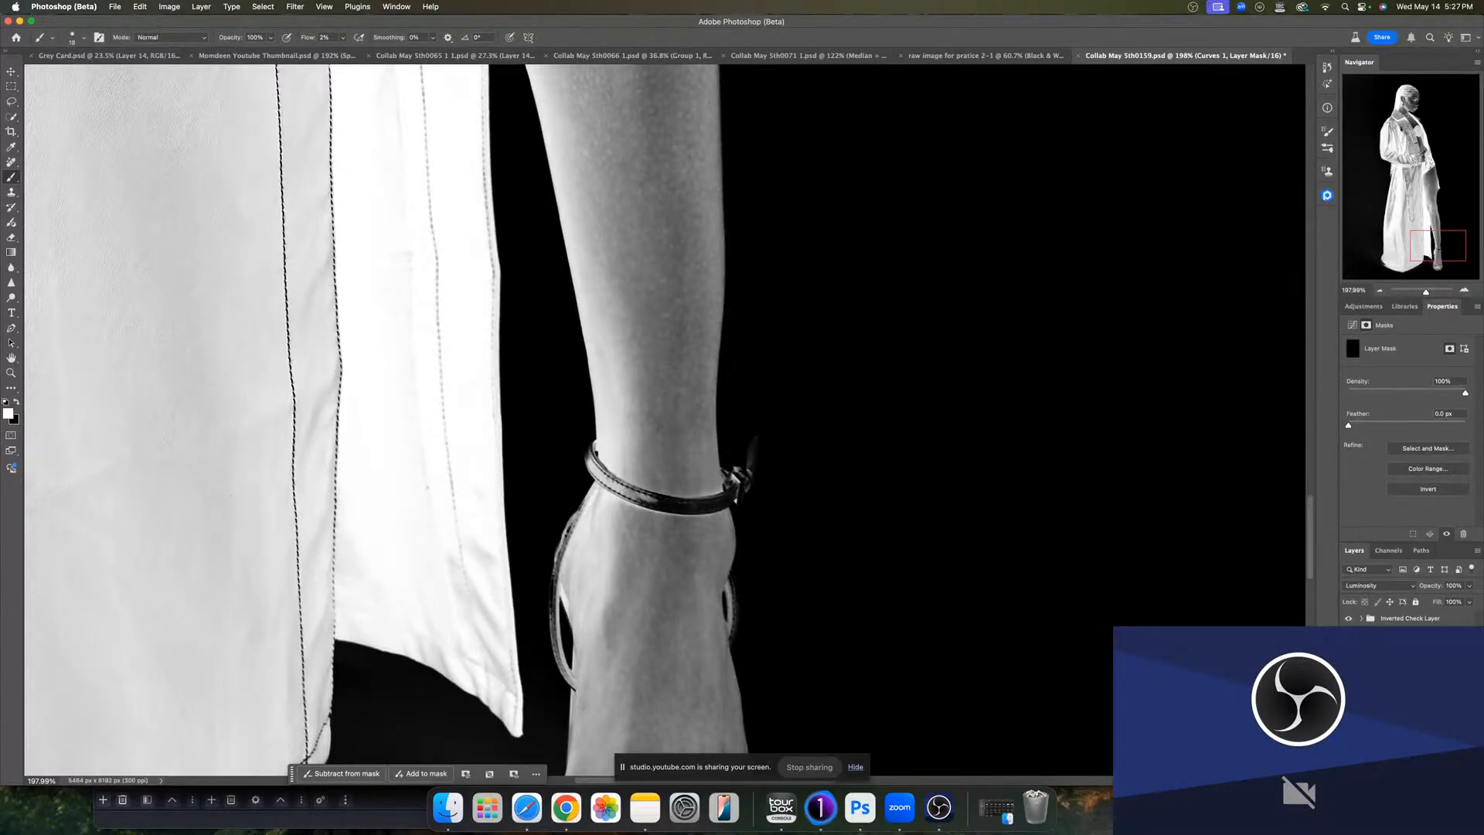
- Touch up the shin with a burn stroke on the Curves 1 mask and a dodge stroke on the Dodge mask
drag(676, 586, 624, 457)
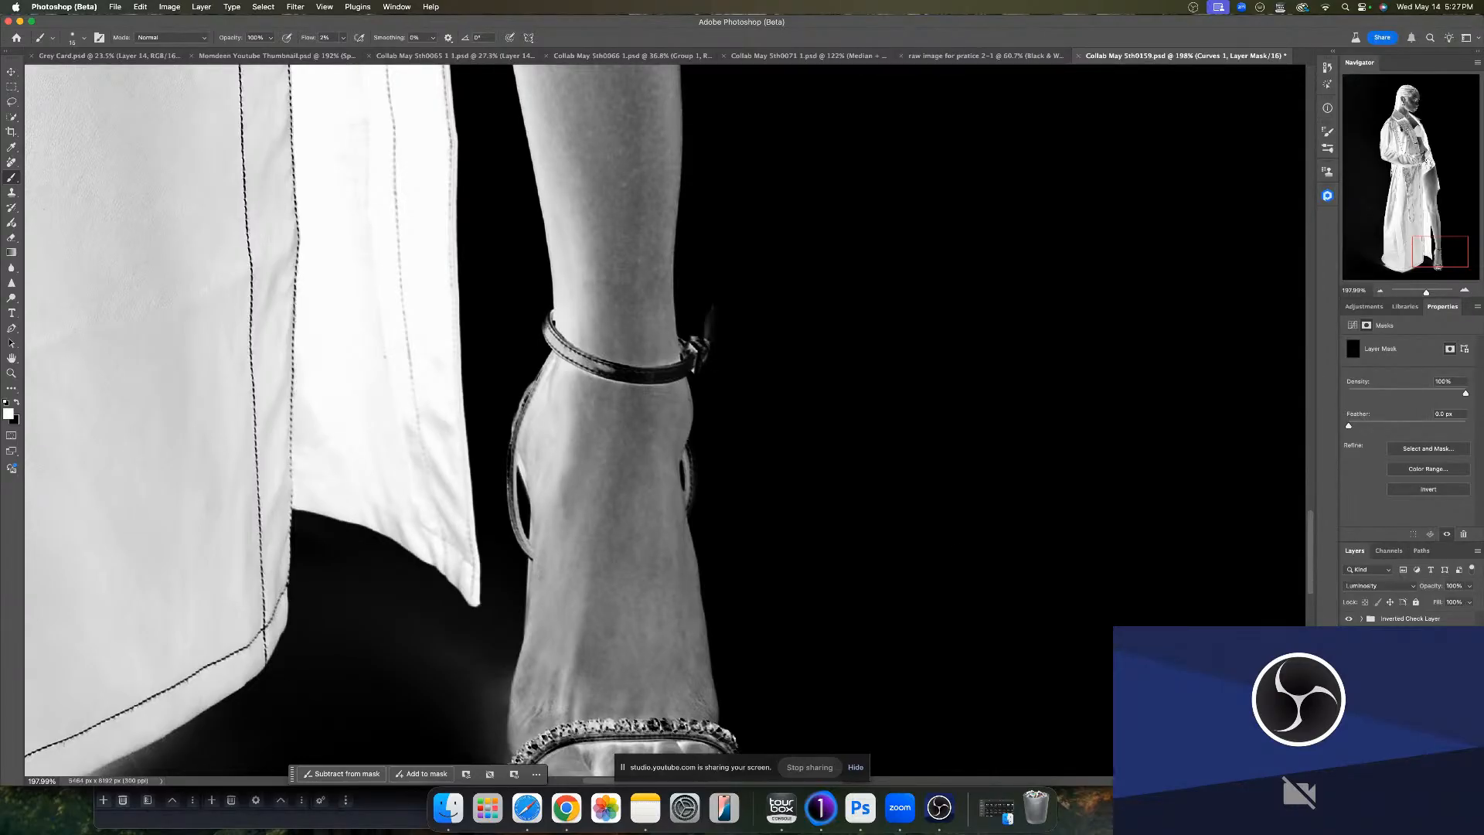
key(Return)
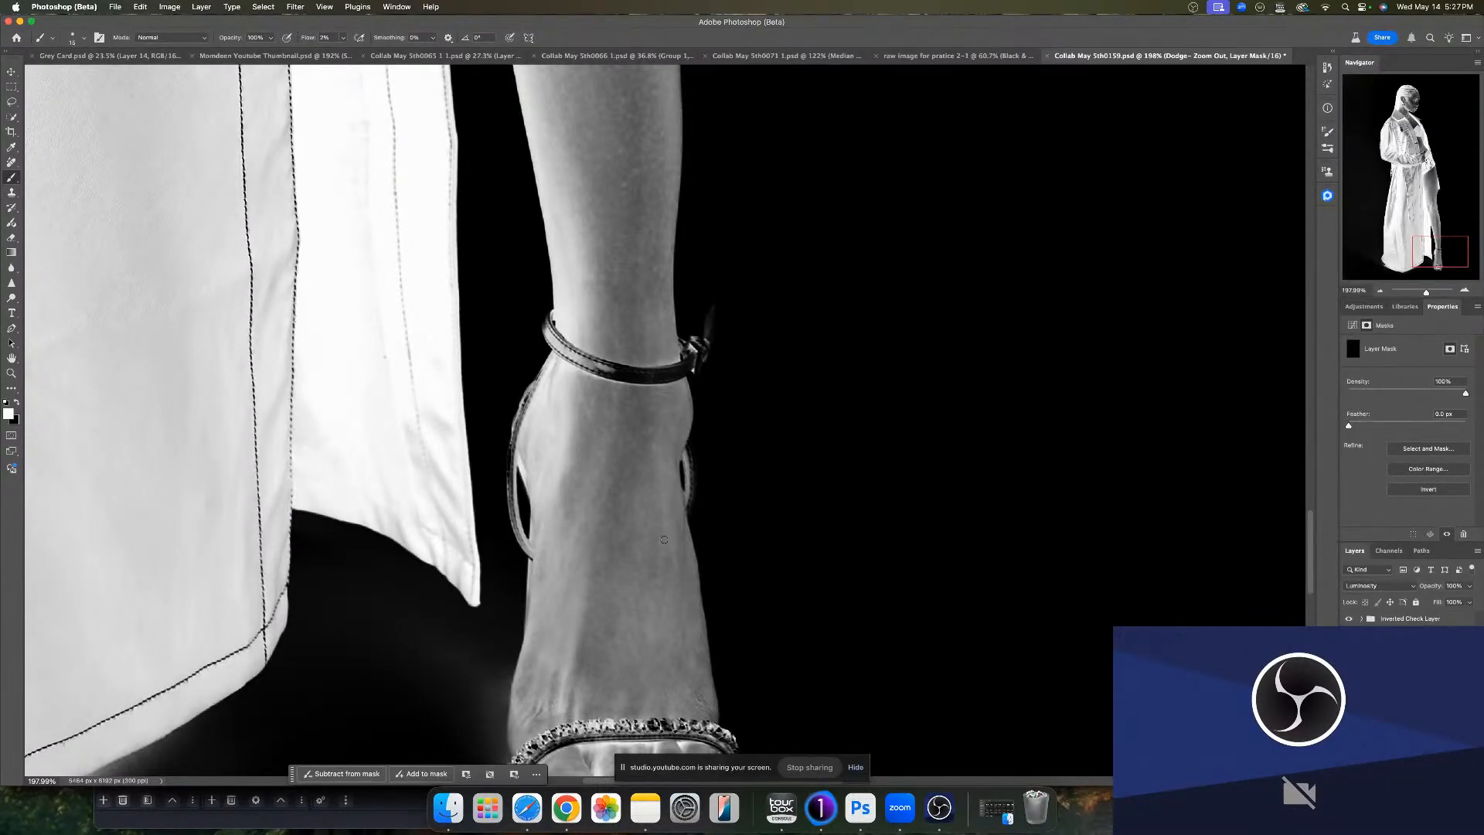
drag(658, 617, 648, 437)
- Undo the last dodge stroke on the leg
drag(508, 358, 615, 525)
drag(533, 286, 563, 460)
drag(495, 270, 569, 448)
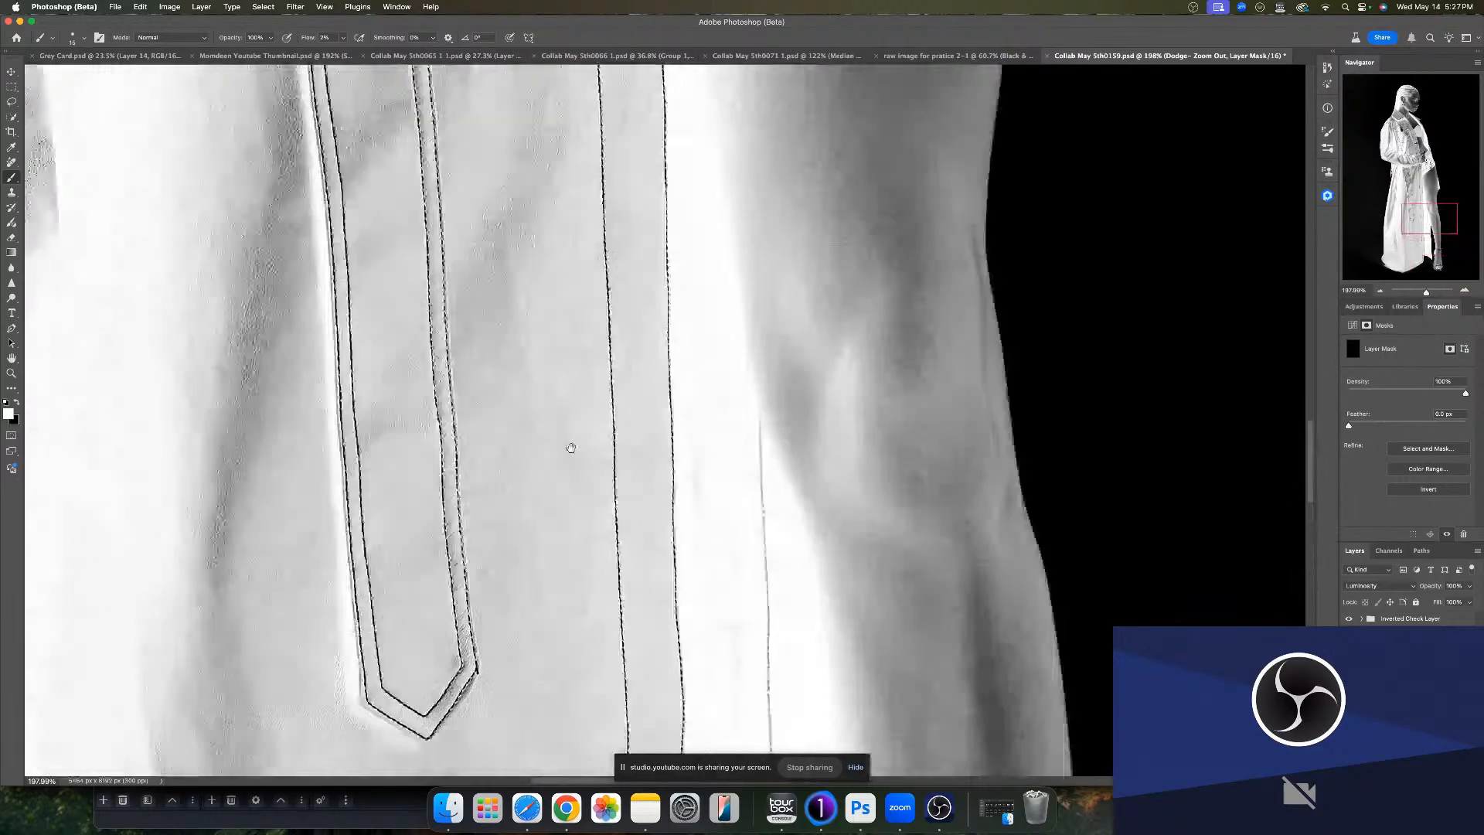
drag(572, 255, 444, 187)
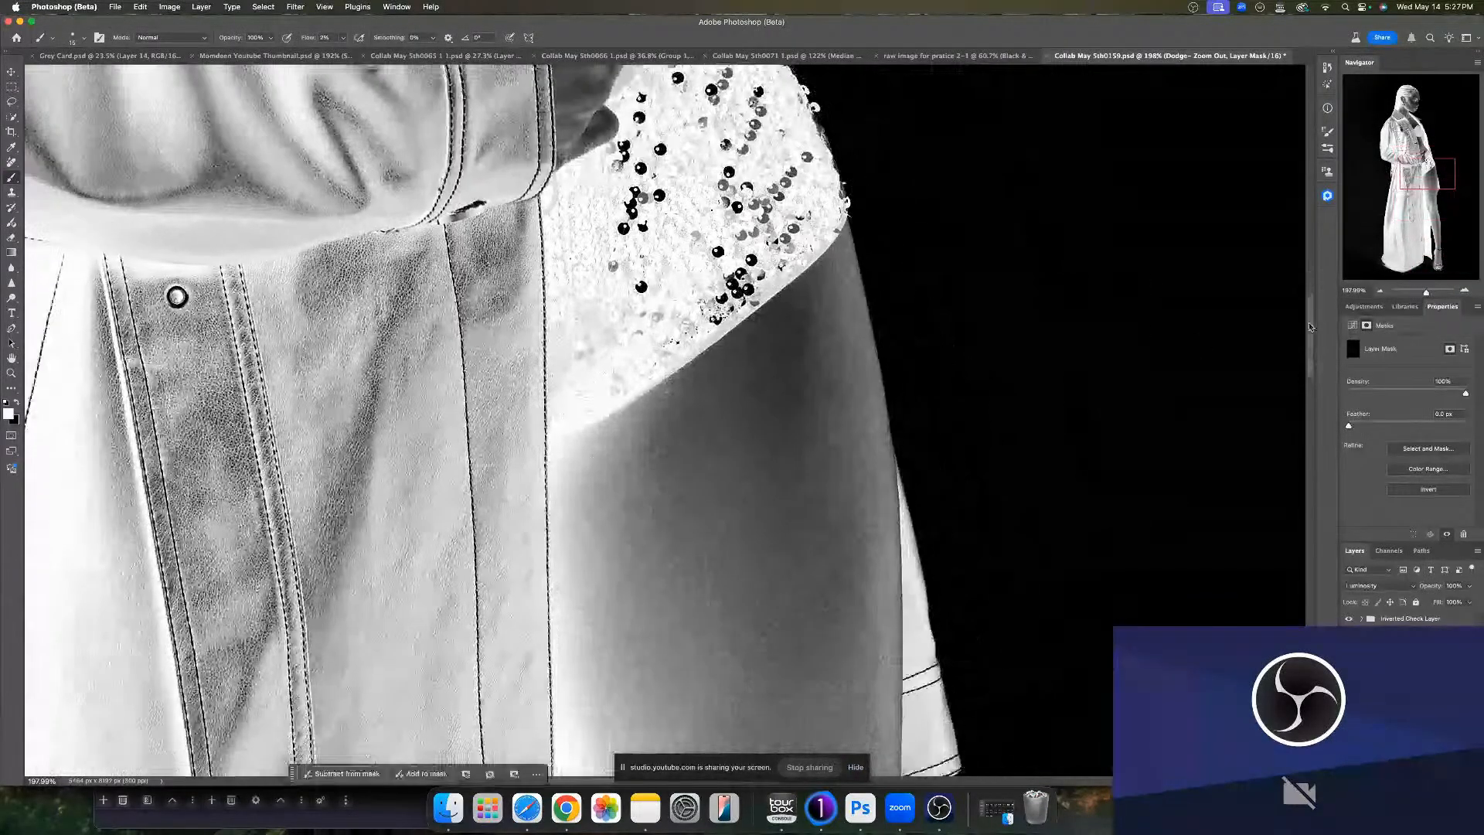
click(1418, 292)
drag(1418, 293, 1419, 293)
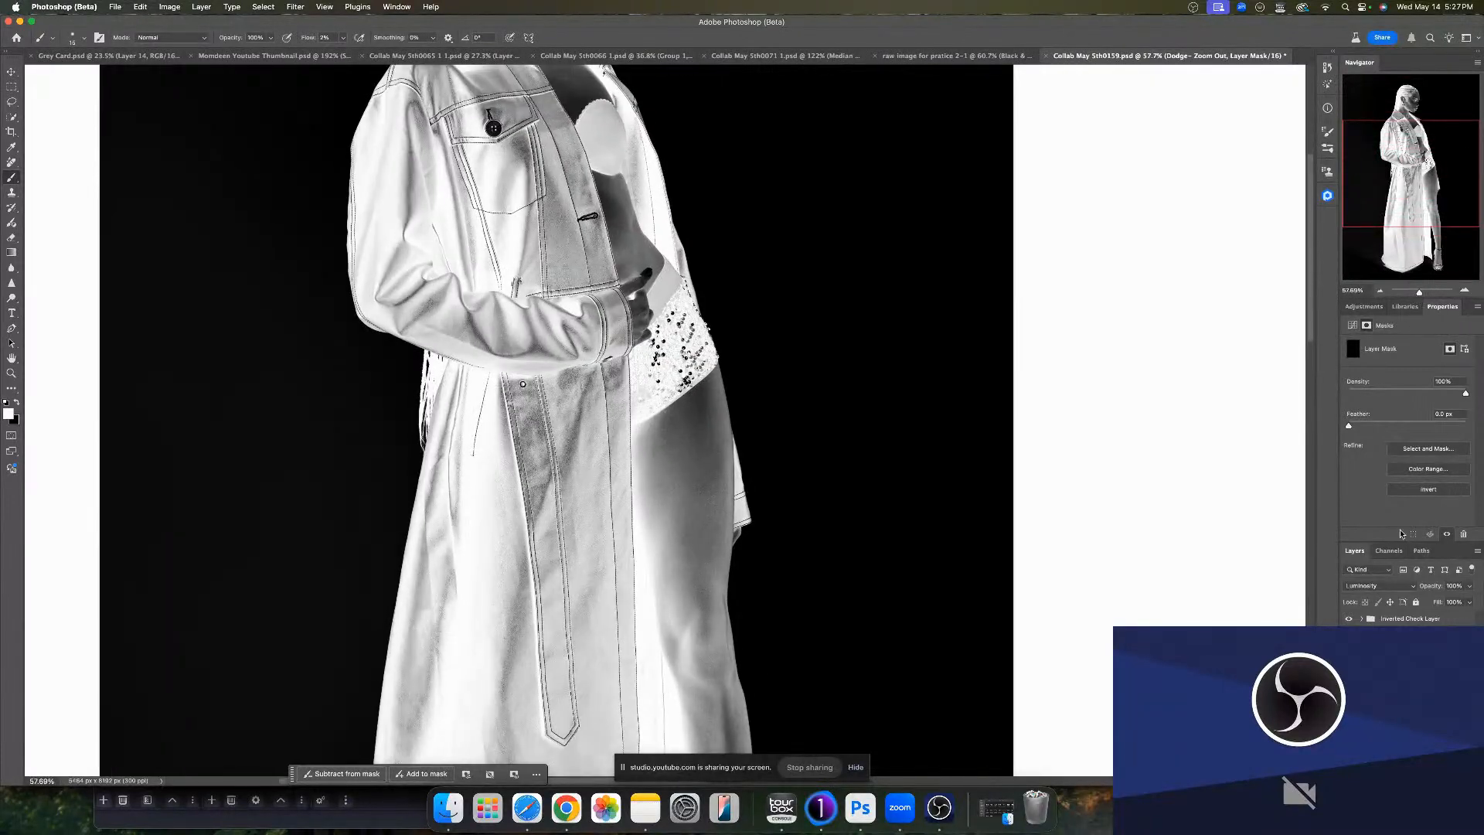
key(super+z)
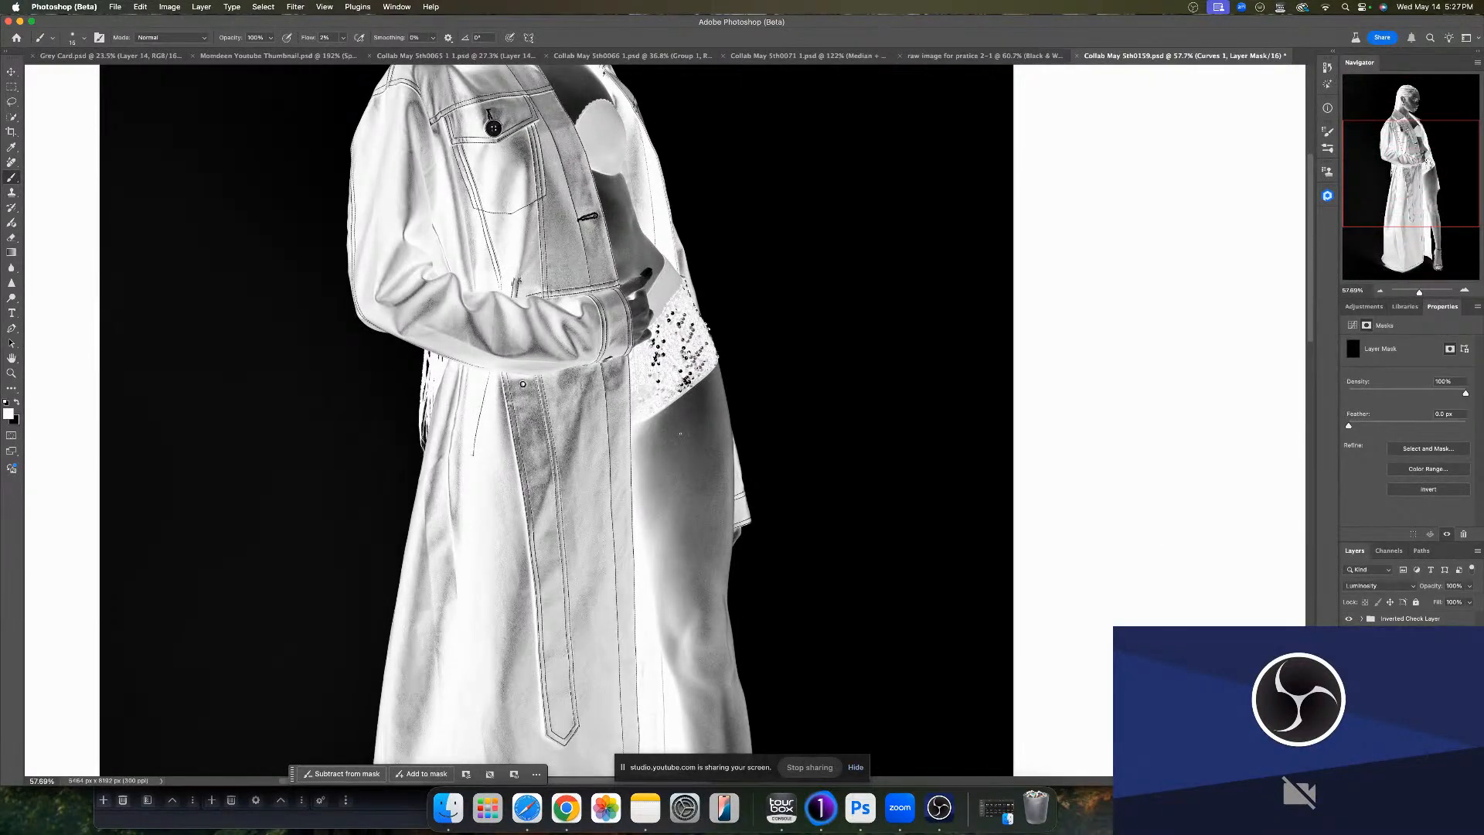
- Burn small spots on the thigh on Curves 1, then dodge down the thigh with a larger brush on the Dodge mask
drag(682, 431, 689, 431)
drag(673, 435, 674, 435)
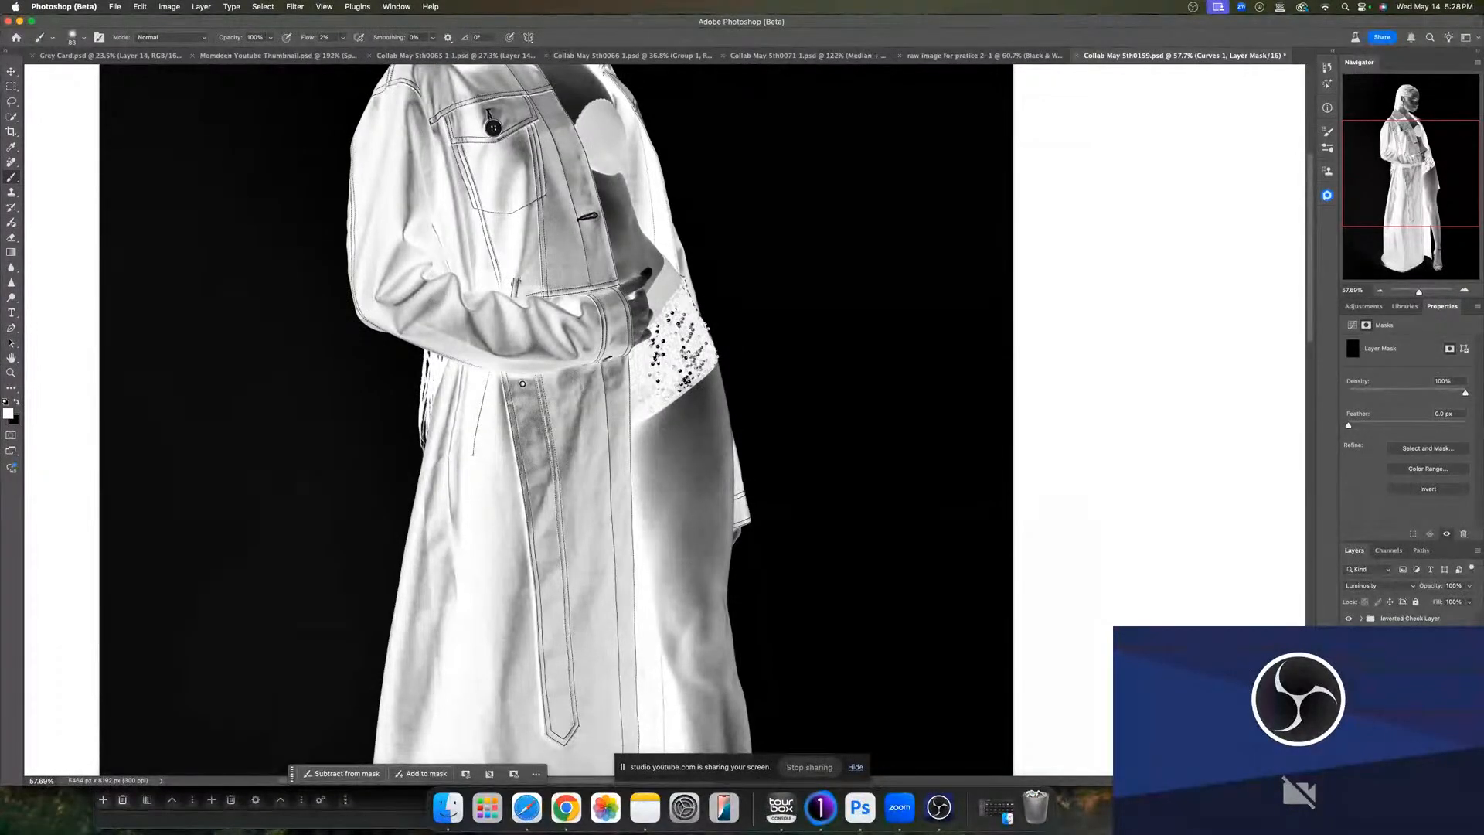
click(1397, 680)
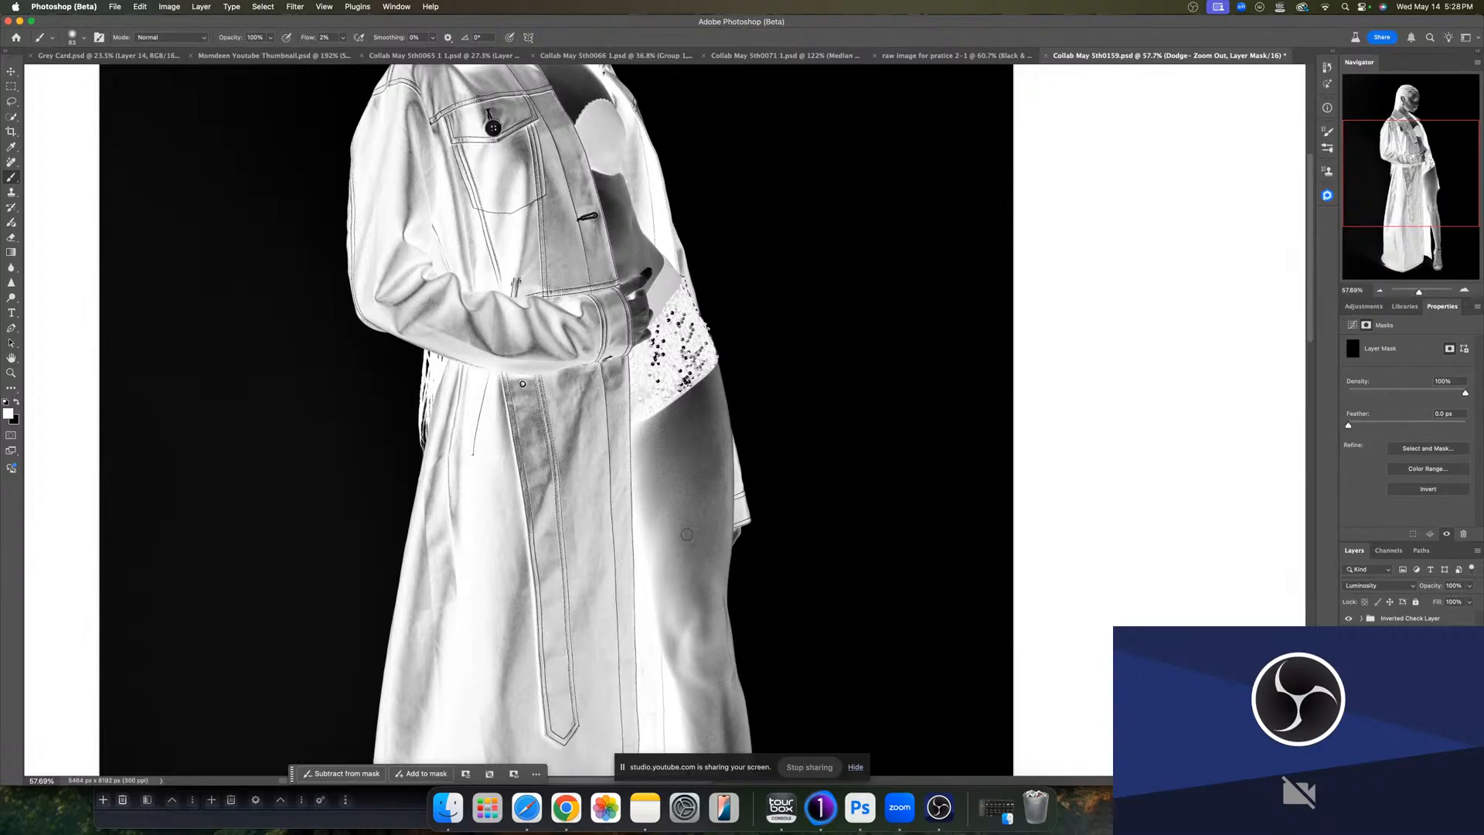
key(])
key(])
key(])
key(])
mouse_move(676, 312)
mouse_down()
mouse_move(676, 384)
mouse_move(623, 605)
mouse_up()
drag(561, 549, 554, 550)
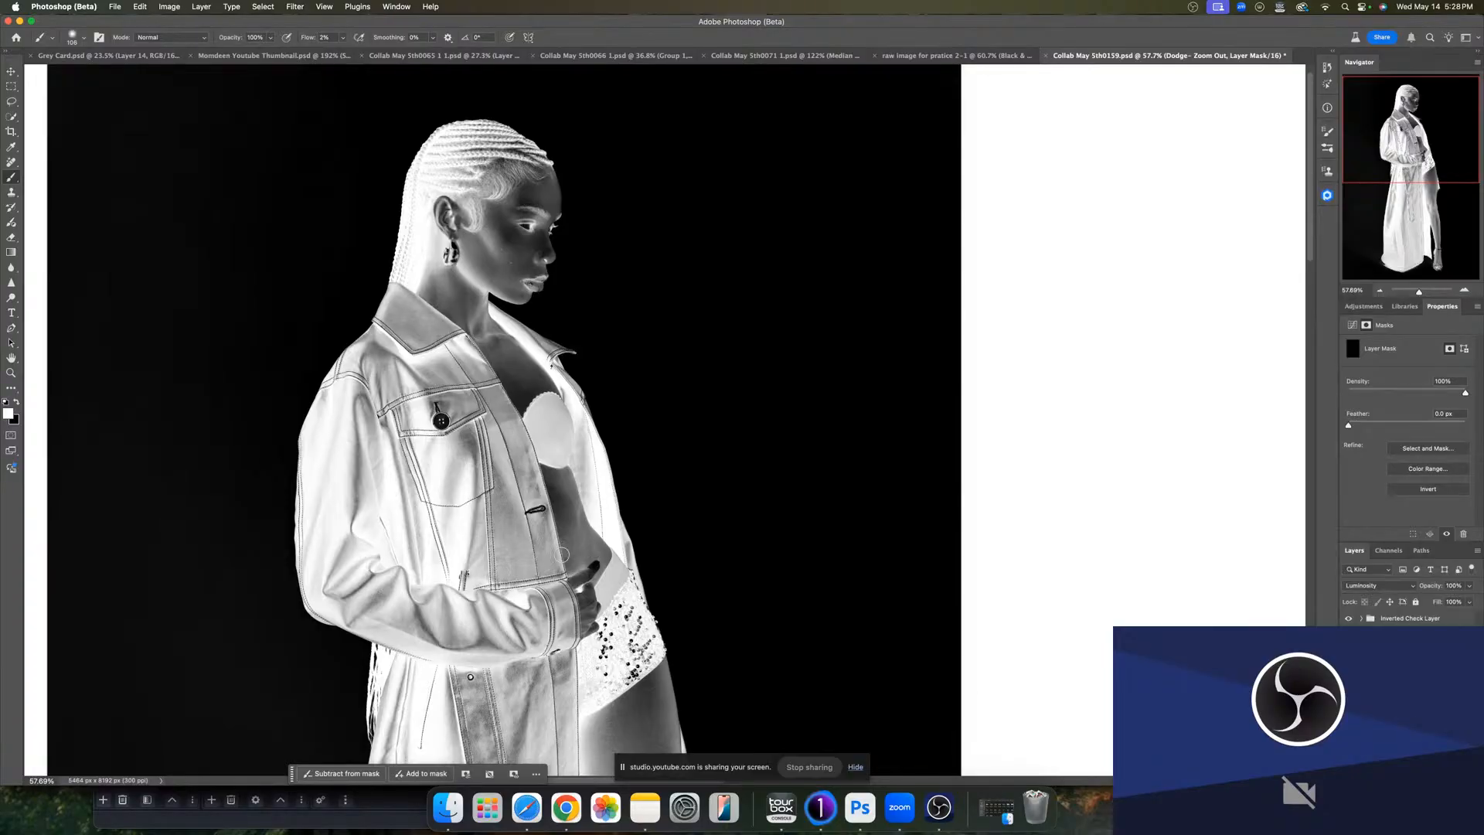
- Burn a stroke along the neck on the Curves 1 mask
mouse_move(564, 562)
mouse_down()
mouse_move(546, 525)
mouse_move(571, 621)
mouse_up()
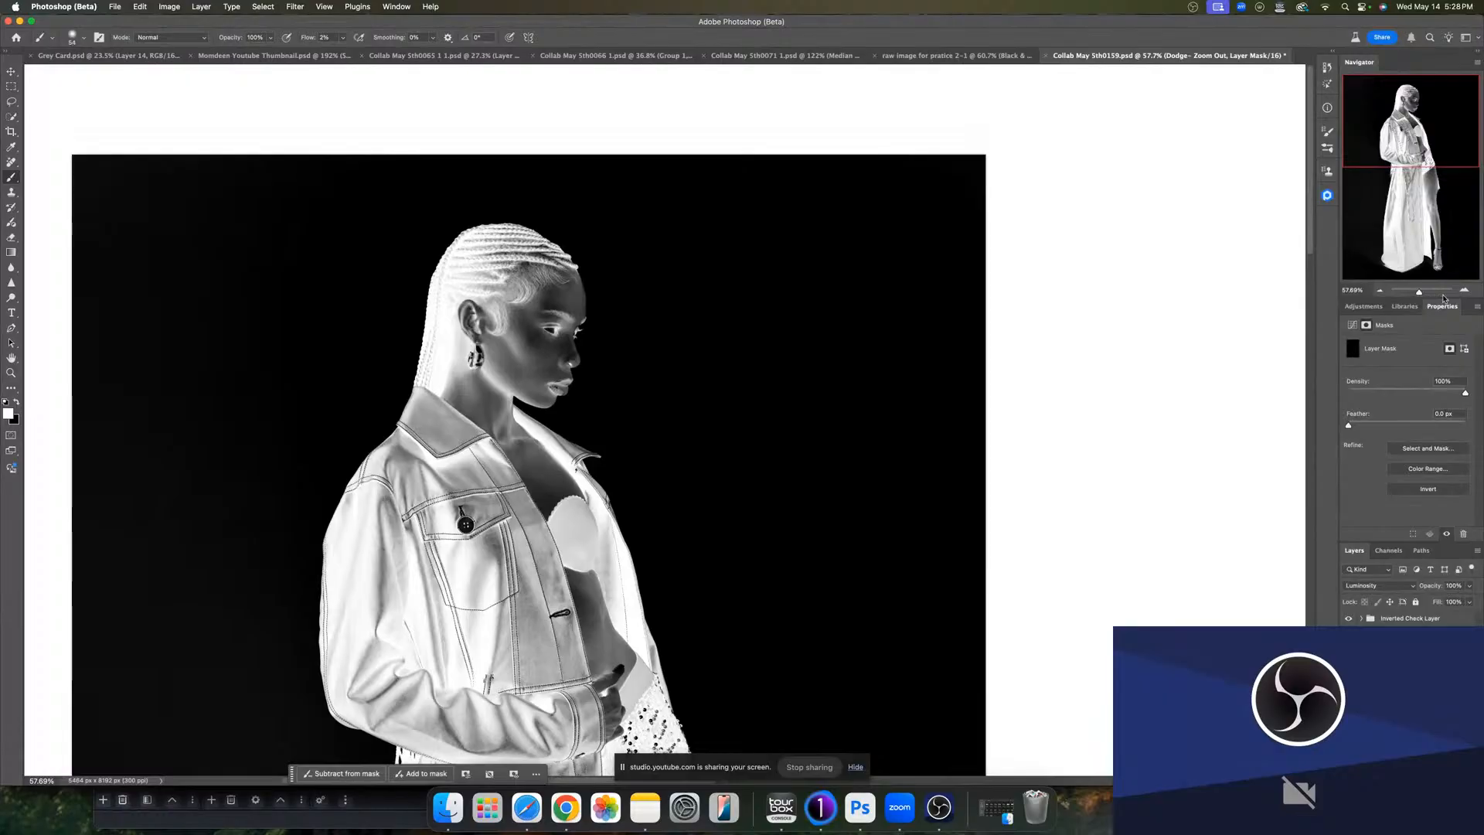
drag(1419, 292, 1421, 293)
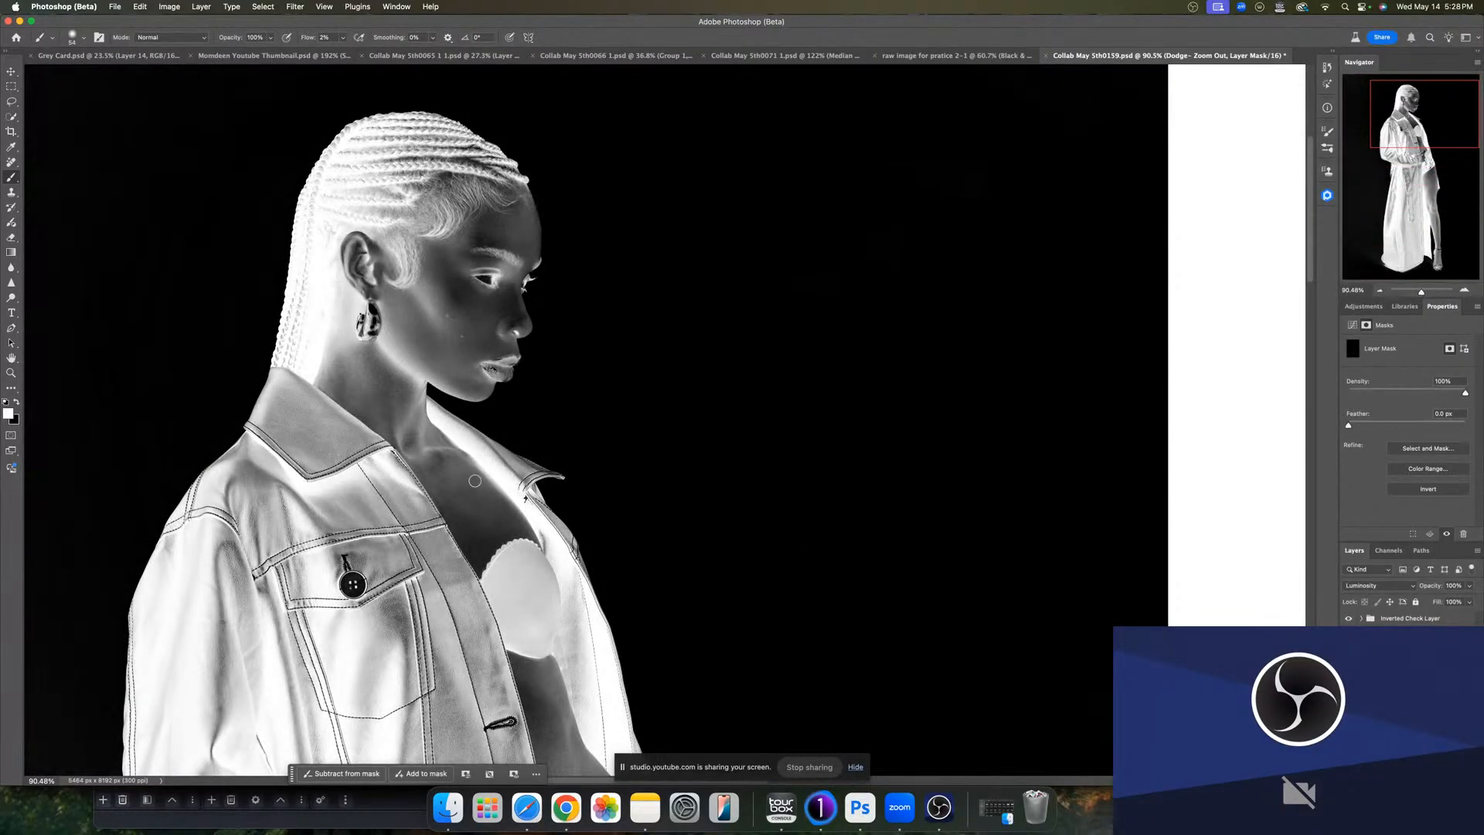
click(1400, 685)
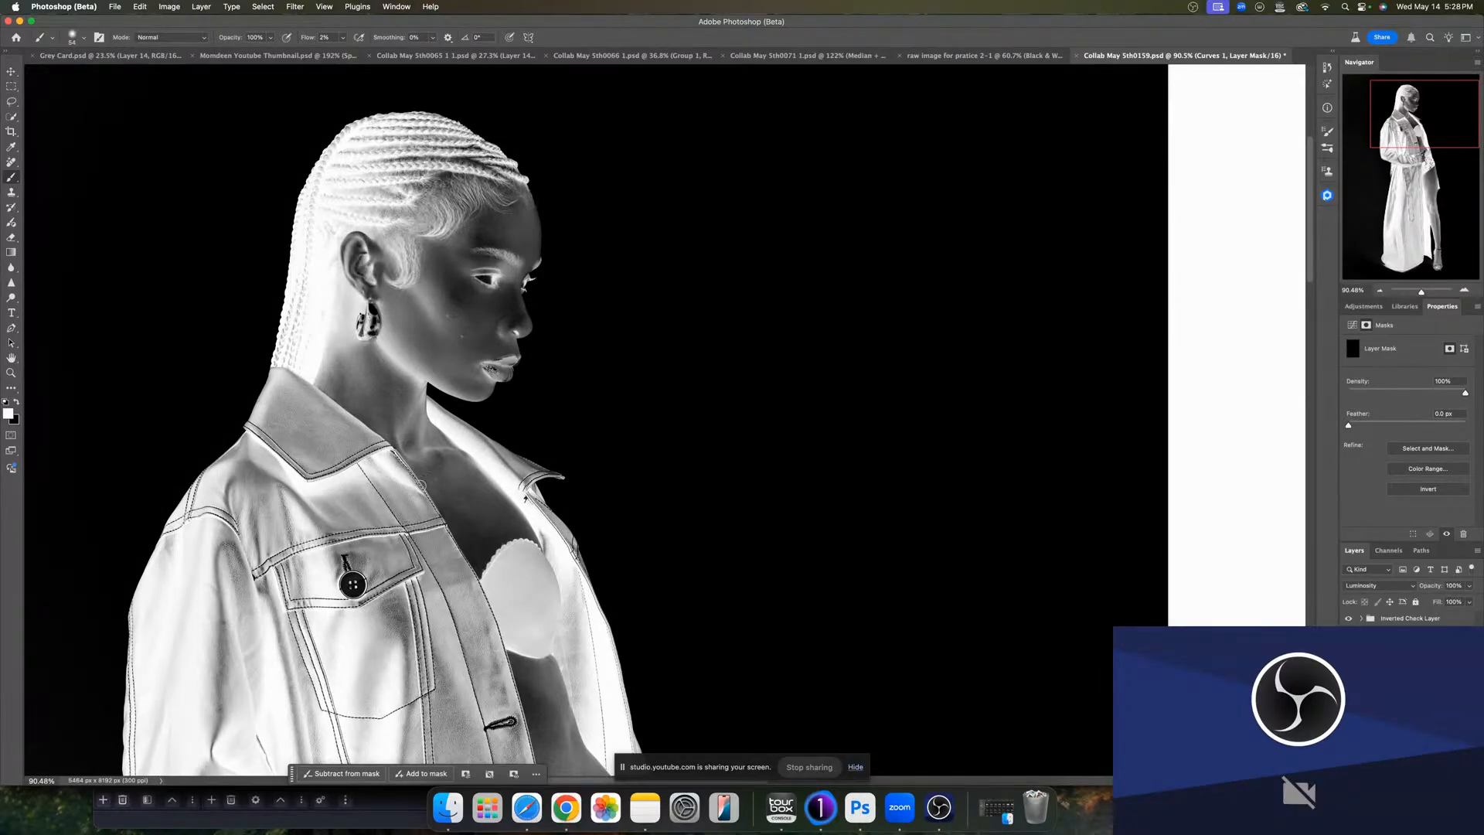
drag(445, 494, 448, 508)
- Dodge small spots on the cheek and forehead on the Dodge mask
key(Return)
drag(446, 372, 452, 370)
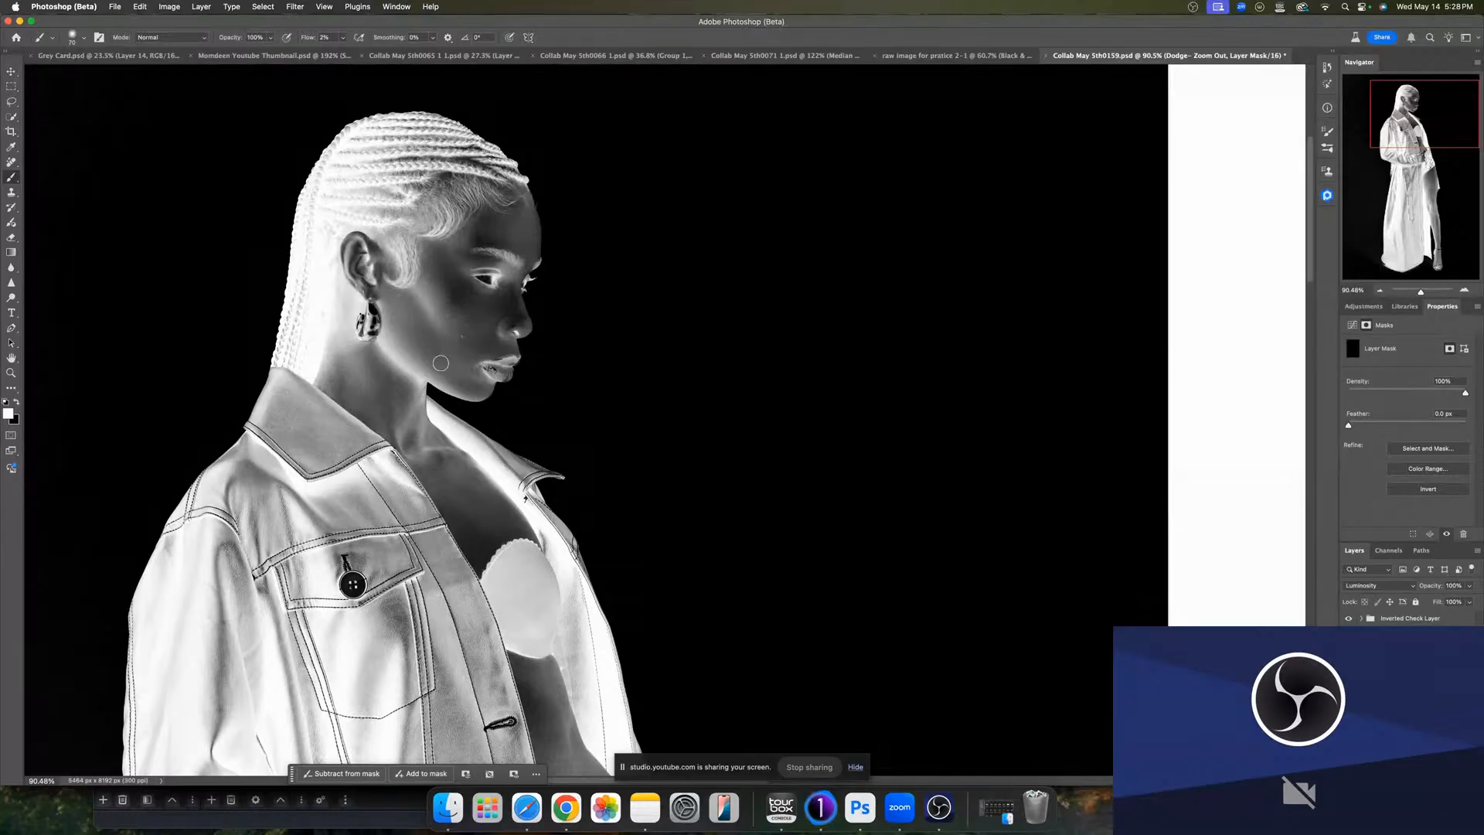
drag(449, 371, 442, 372)
drag(513, 244, 510, 243)
- Hide the inverted check layer and select the Micro D&B Round 1 group
click(1348, 619)
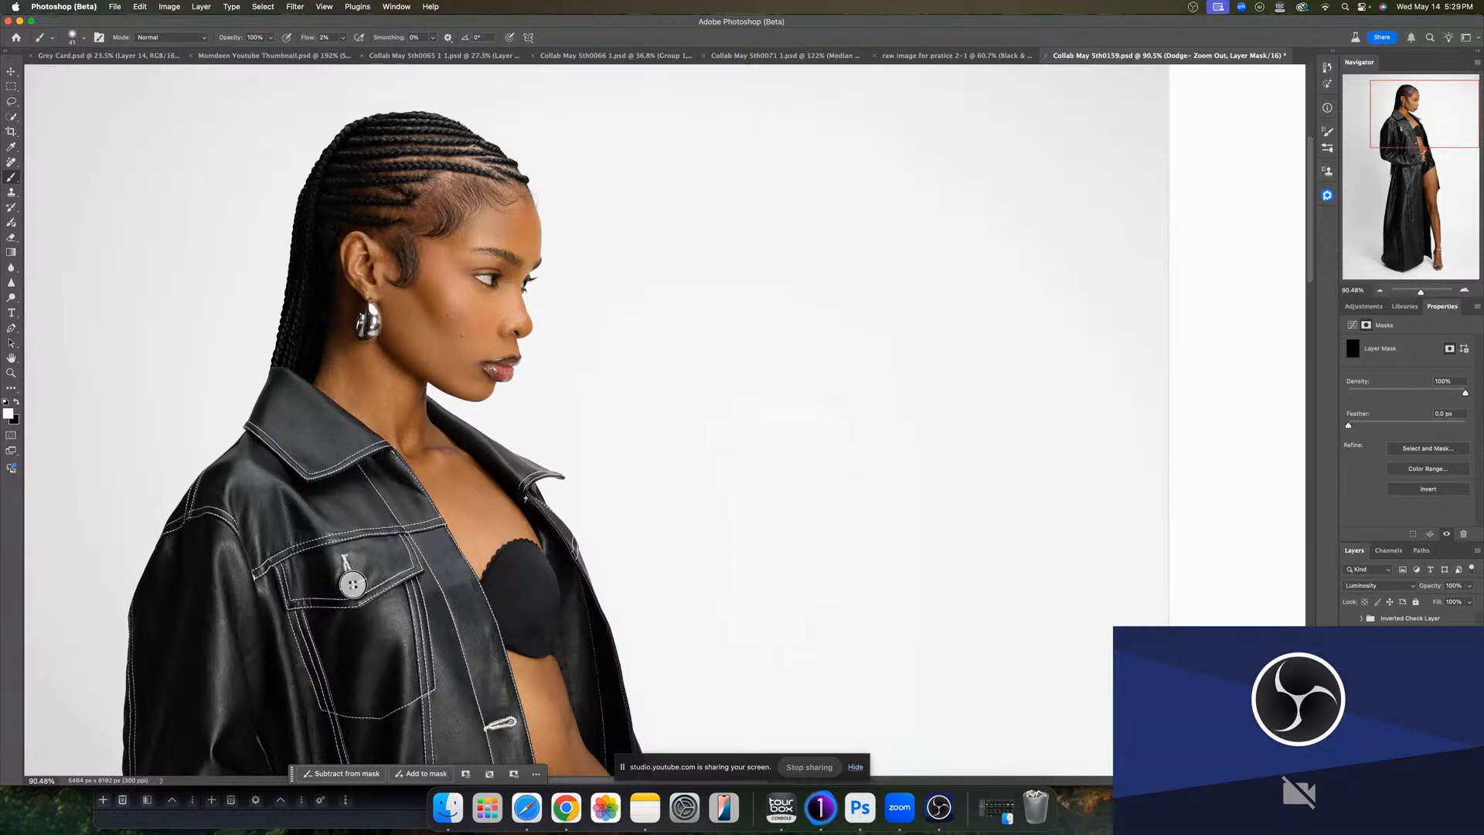
click(1349, 635)
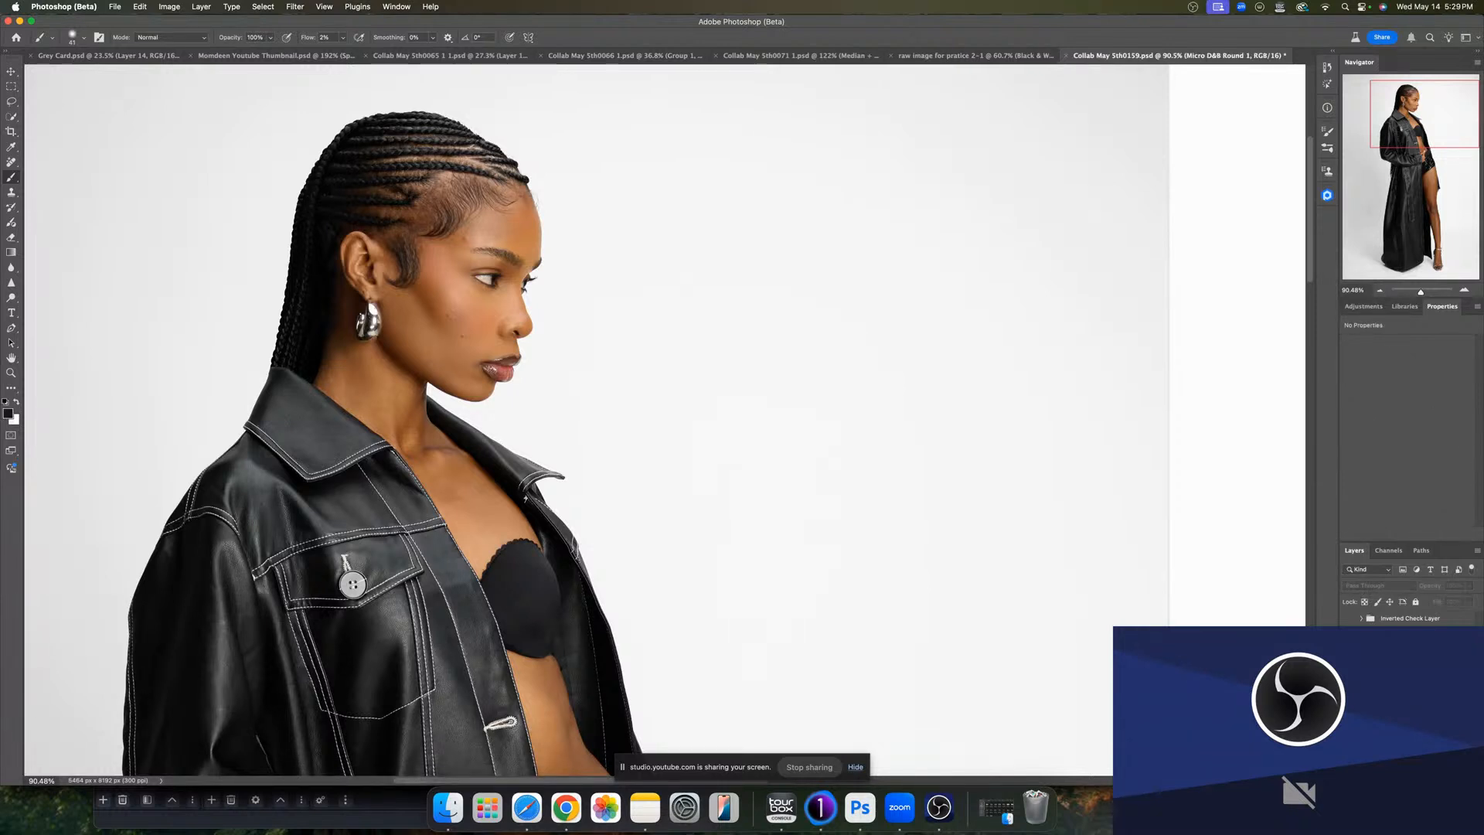
click(1348, 635)
click(1348, 635)
click(1349, 636)
click(1348, 635)
click(1348, 635)
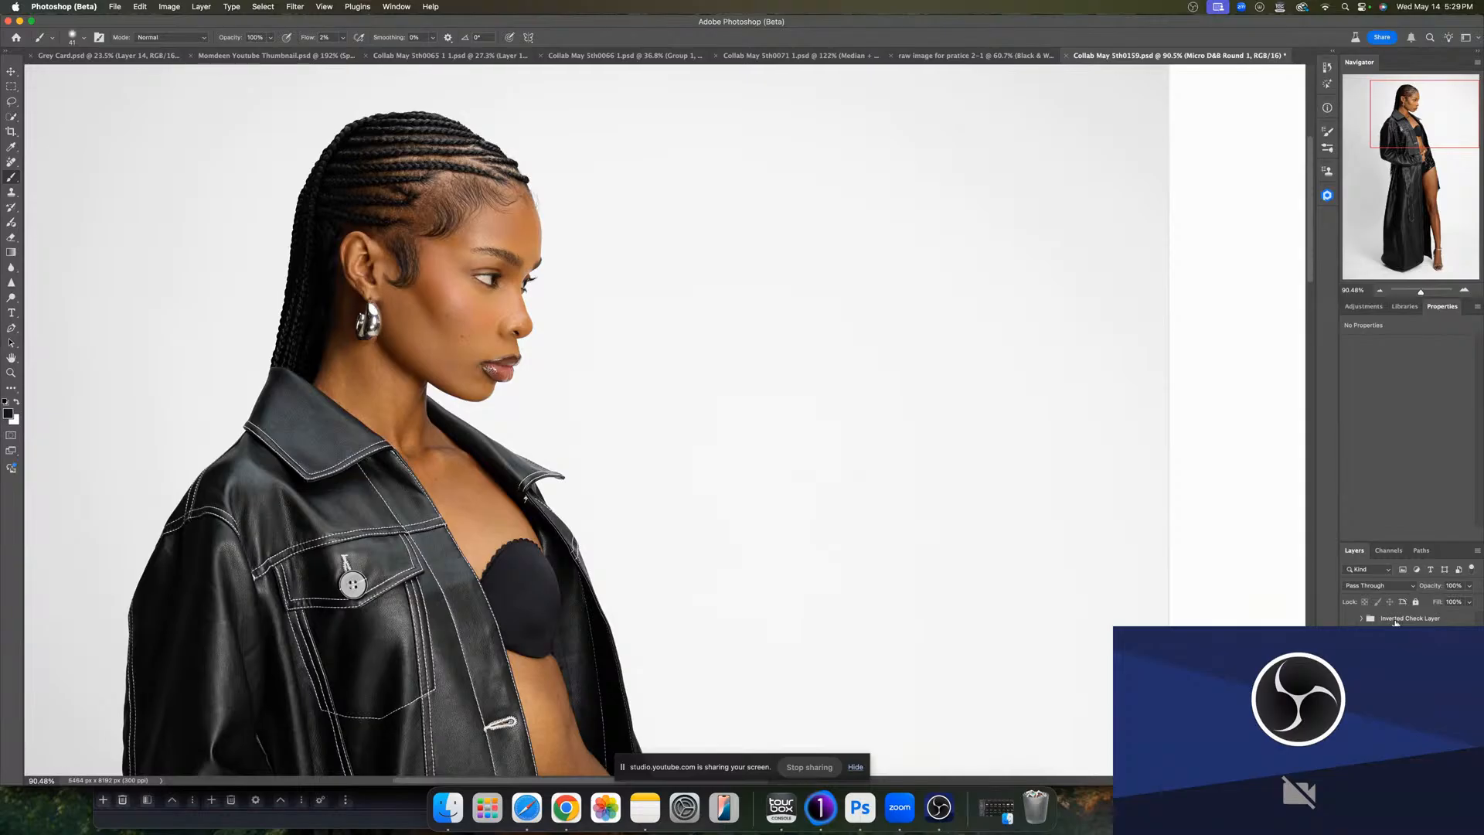
- Delete the inverted check layer
click(1397, 619)
key(Delete)
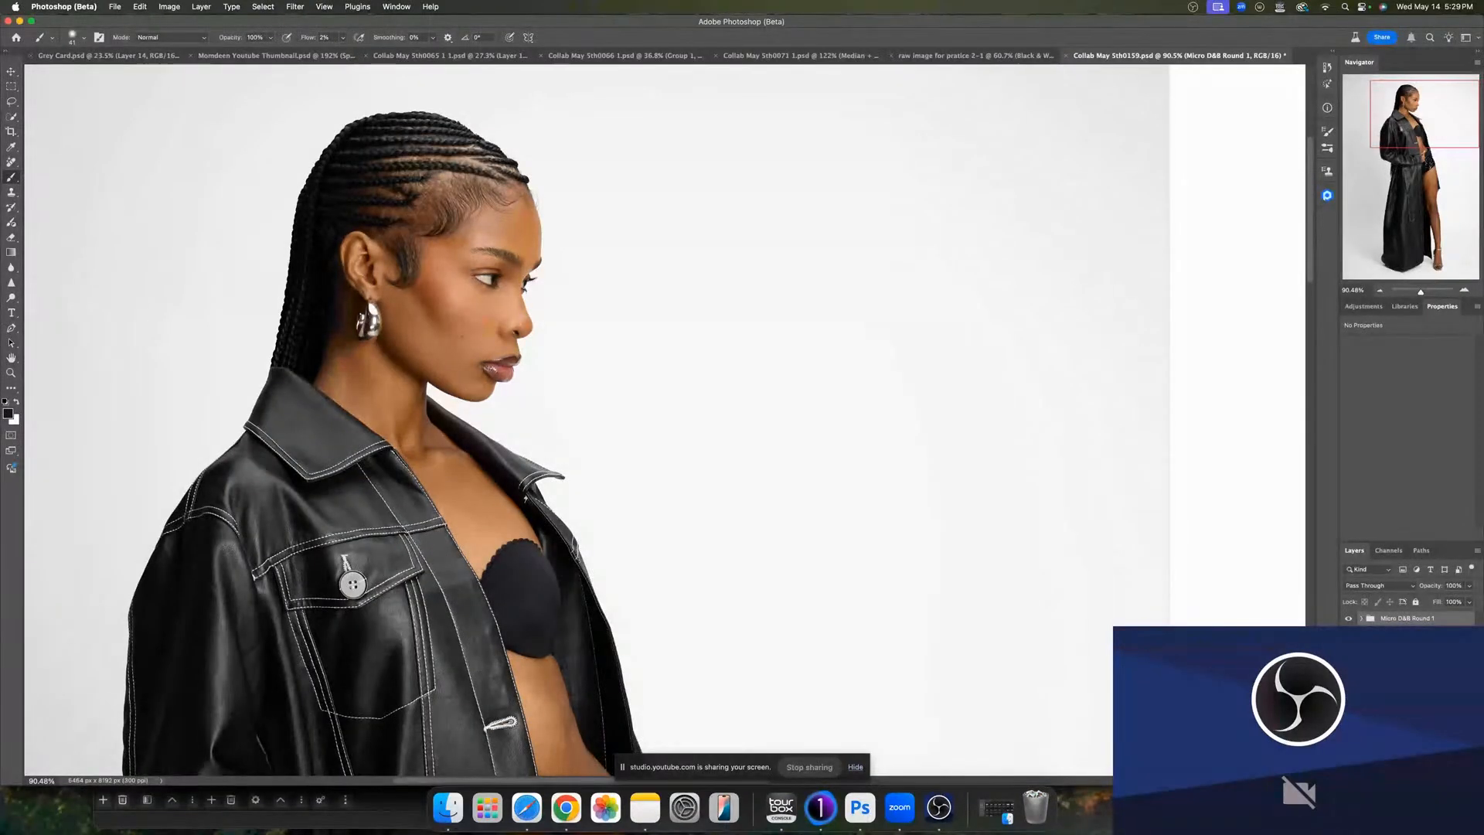
key(Delete)
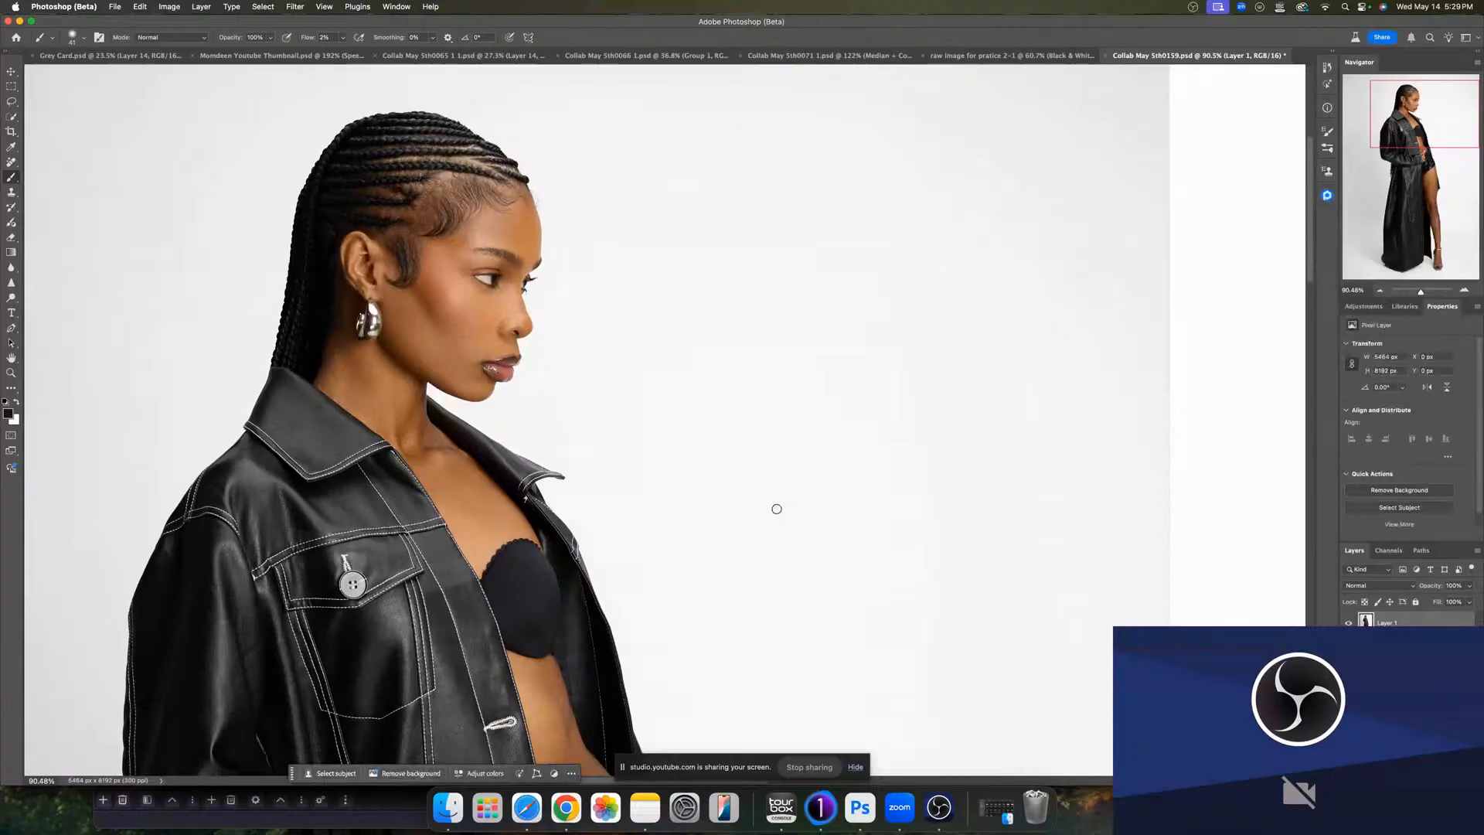
- Create the black-and-white visual aid, setting Reds to about -80 and accepting the Levels adjustment
key(F2)
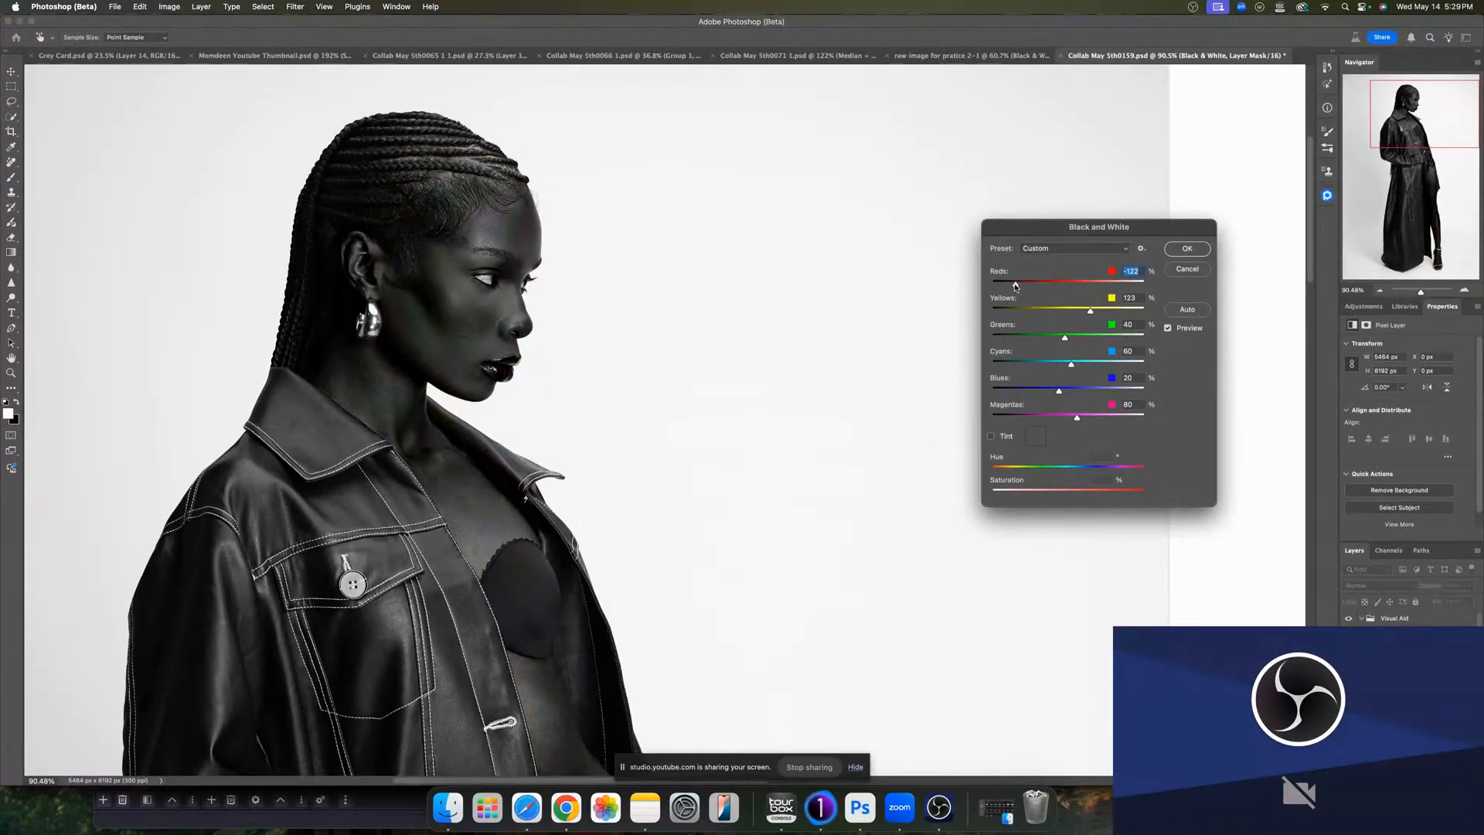
mouse_move(1016, 286)
mouse_down()
mouse_move(1064, 287)
mouse_move(1071, 309)
mouse_move(1041, 284)
mouse_move(1085, 310)
mouse_move(1028, 286)
mouse_up()
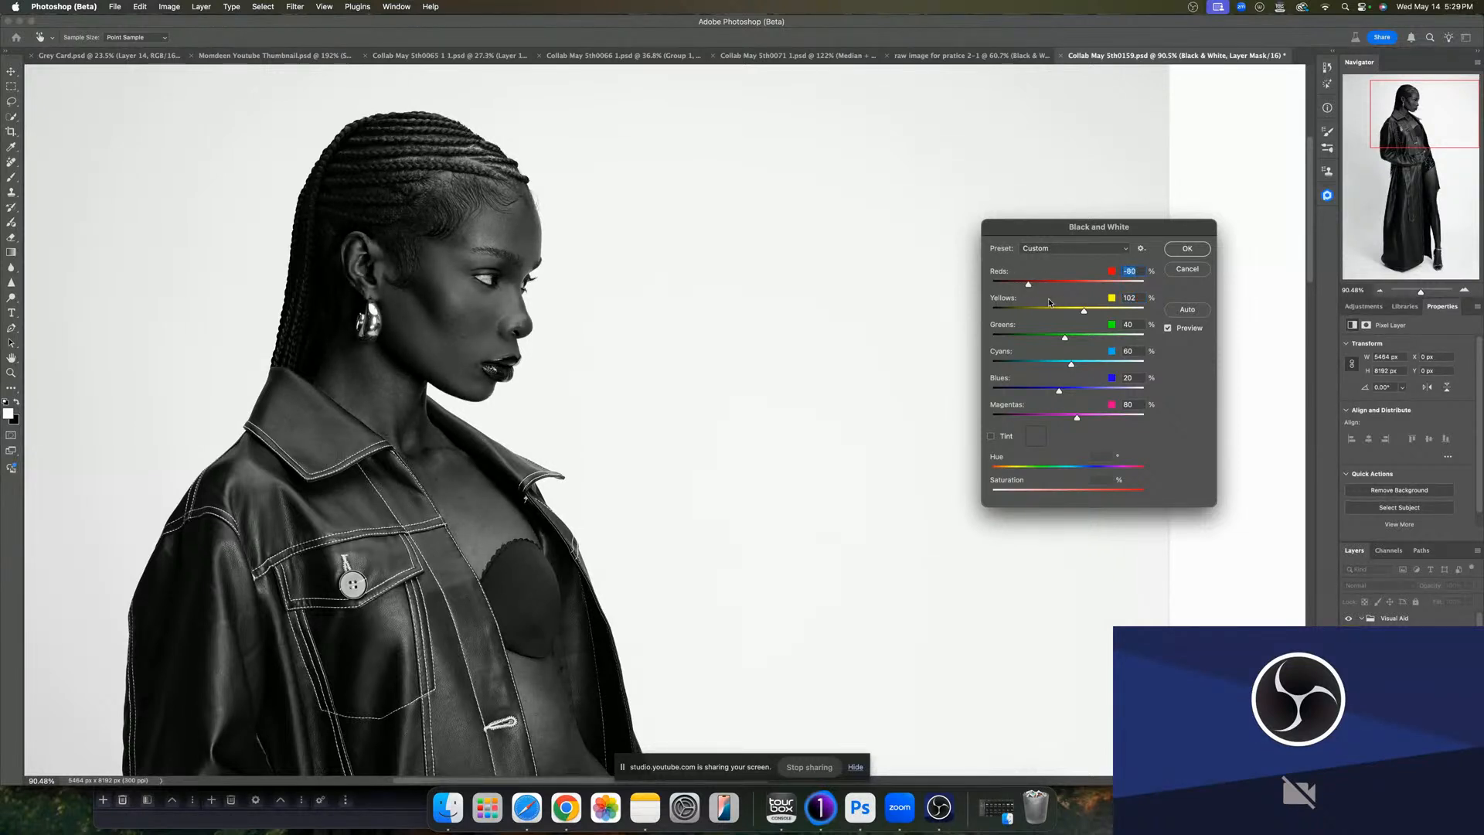
click(1186, 249)
key(super+l)
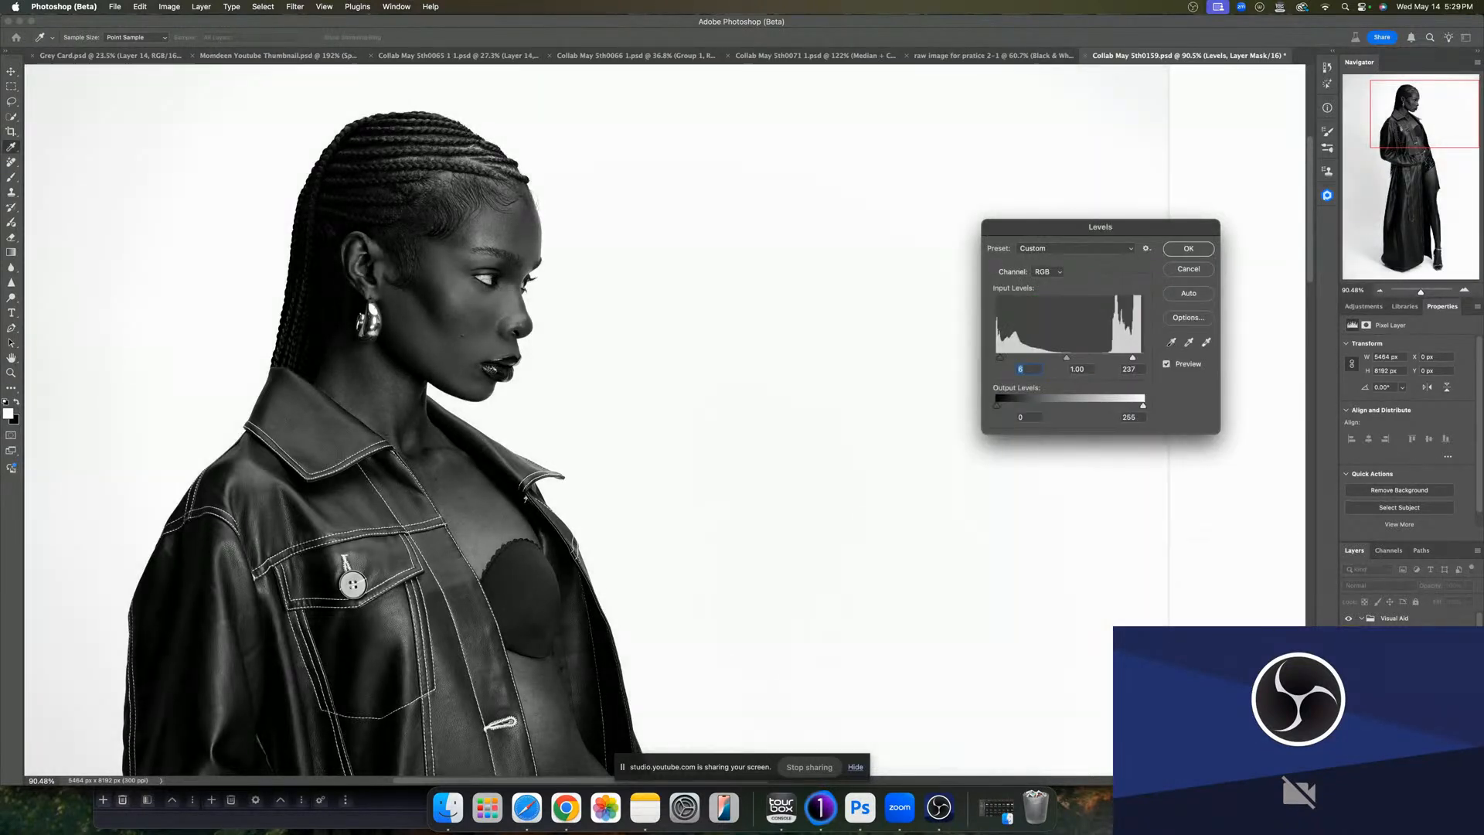
click(1188, 248)
click(1144, 248)
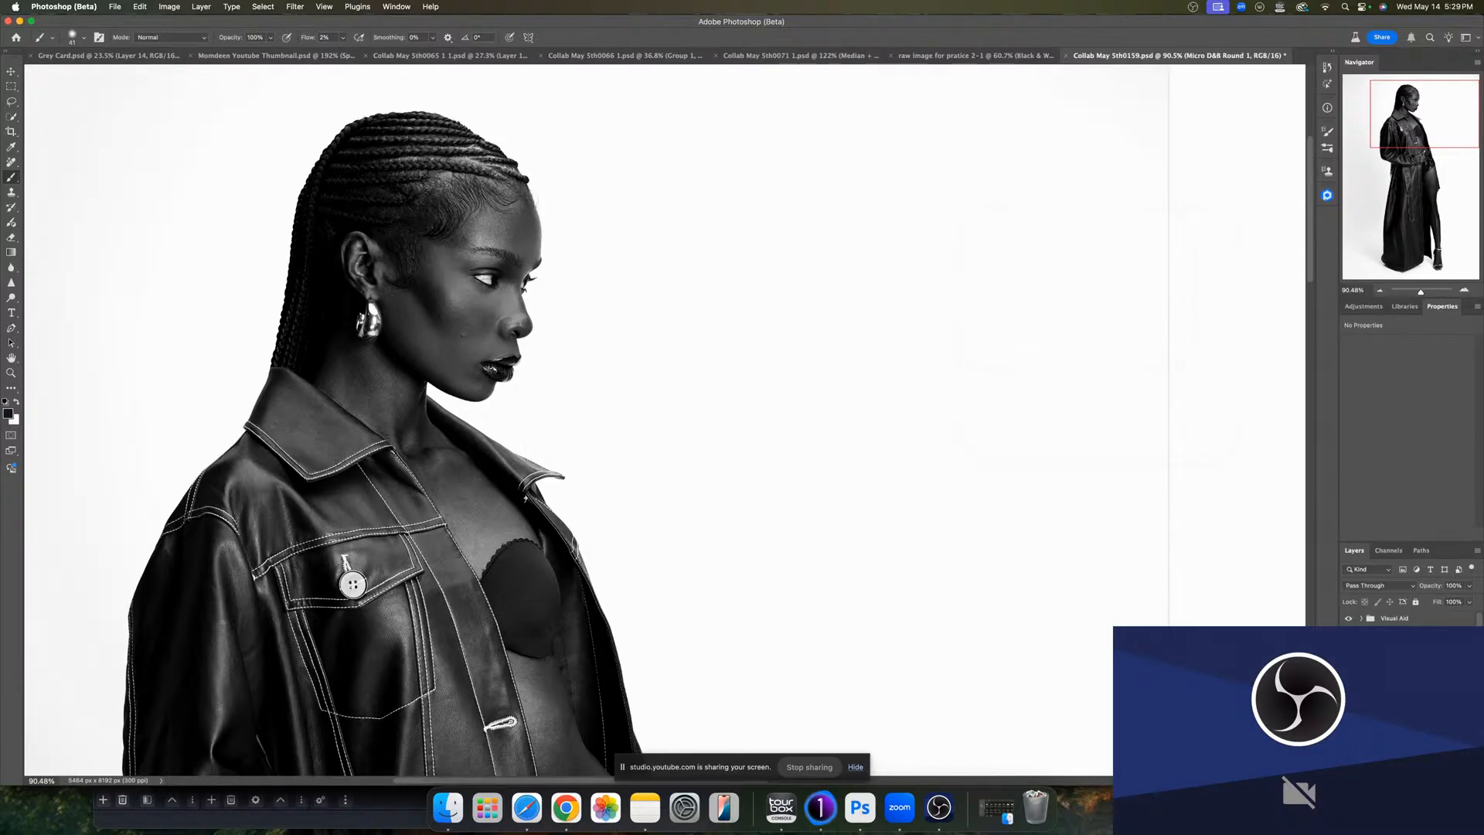
- Dodge the upper chest on the Dodge mask
click(1396, 669)
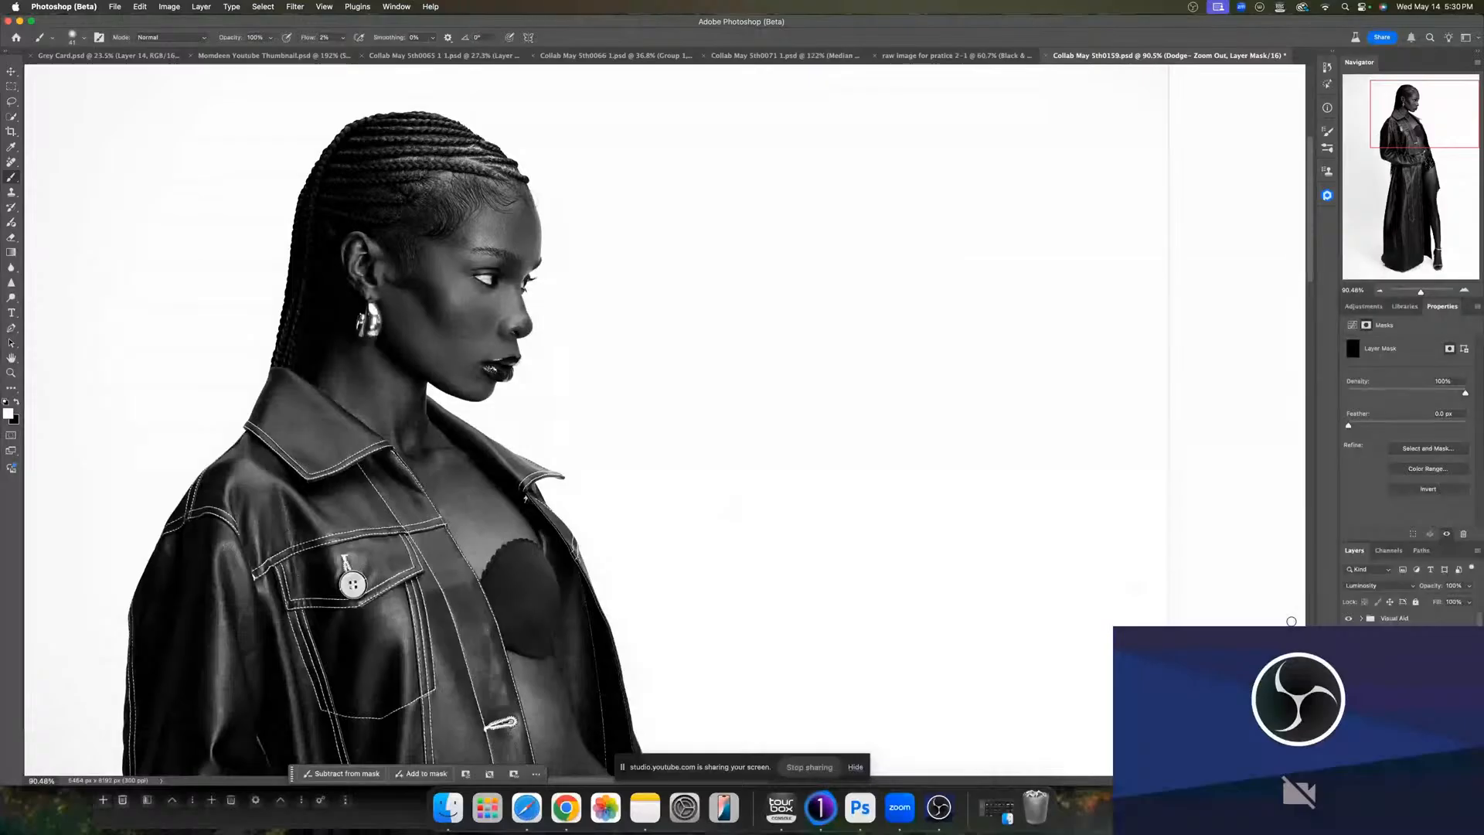
drag(457, 471, 464, 465)
mouse_move(480, 515)
mouse_down()
mouse_move(563, 513)
mouse_move(548, 512)
mouse_up()
- Zoom in on the face and burn a patch at the base of the neck on the Curves 2 mask
key(z)
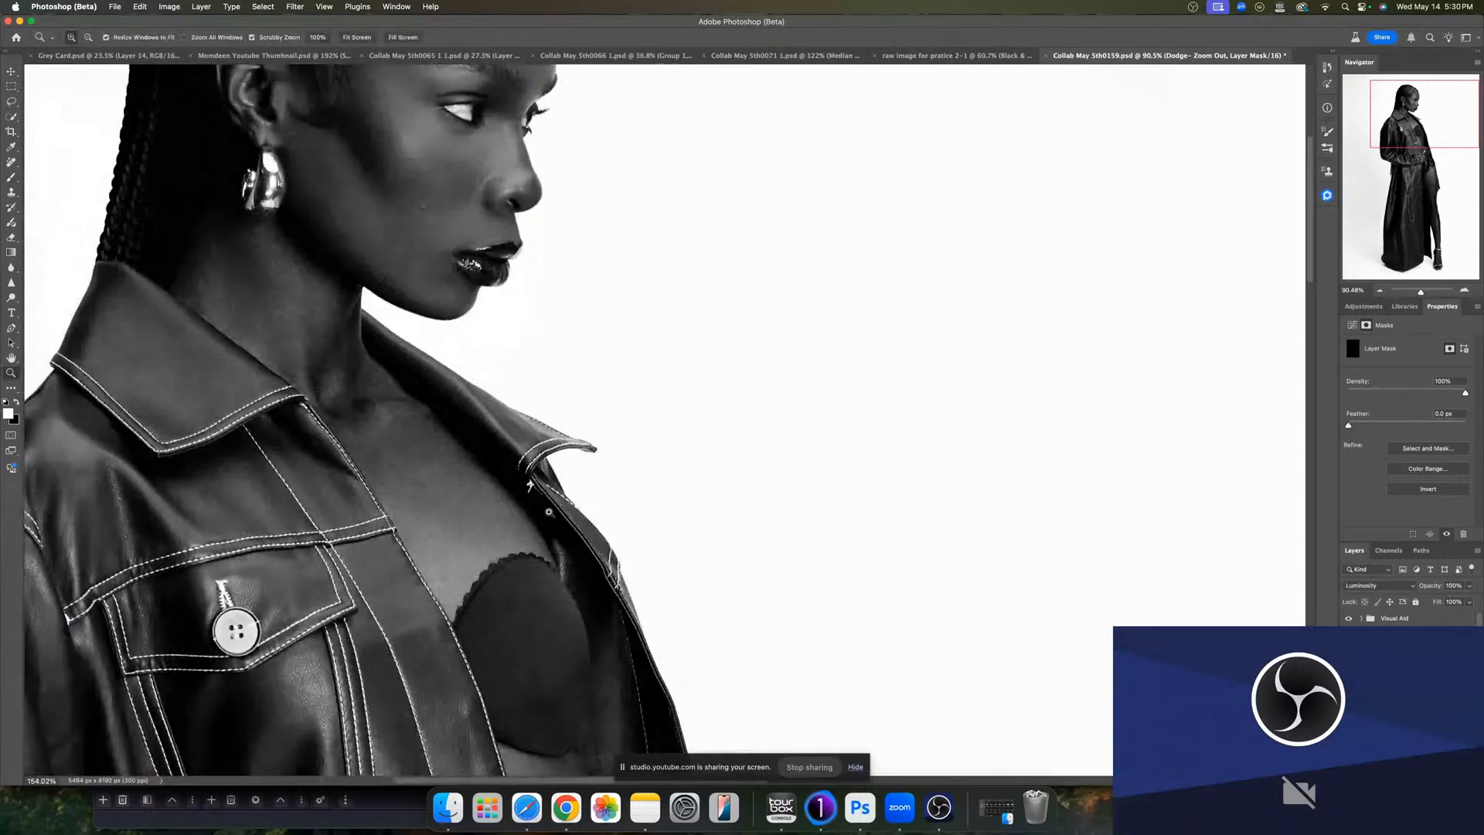
key(b)
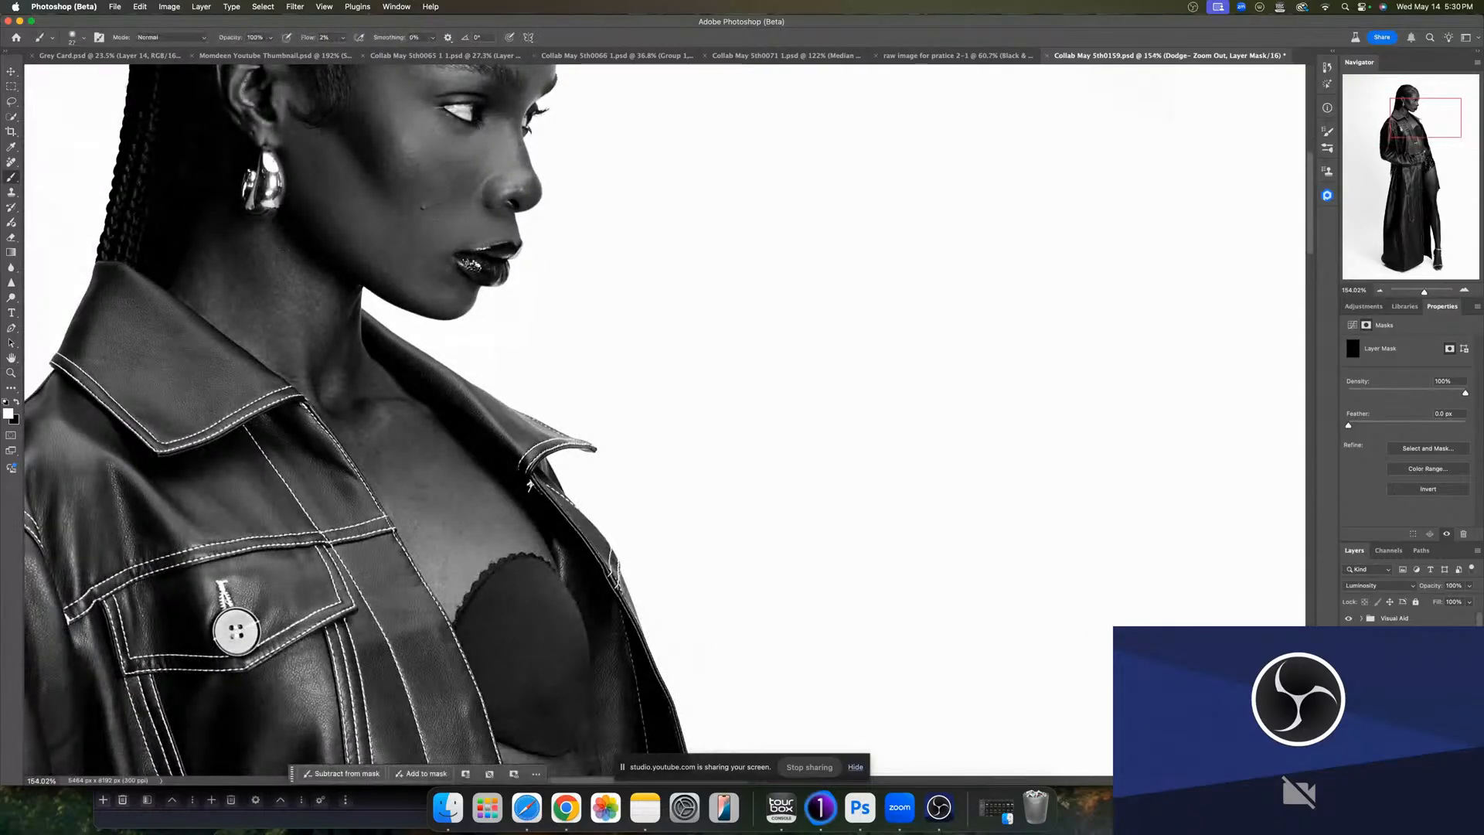
click(1392, 688)
drag(439, 490, 439, 468)
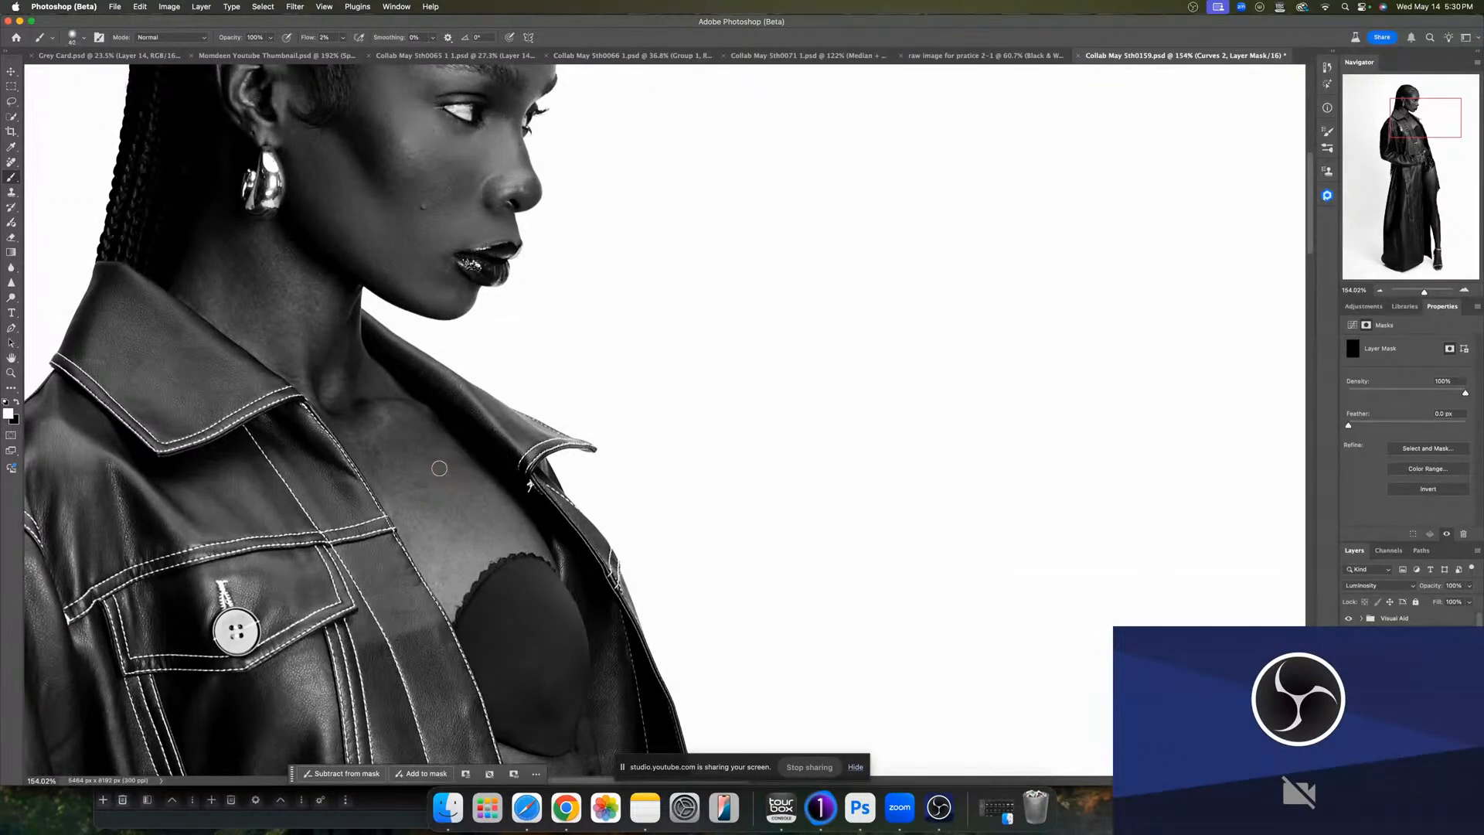
- Dodge the chest and small dark spots on the cheek on the Dodge mask
click(1383, 695)
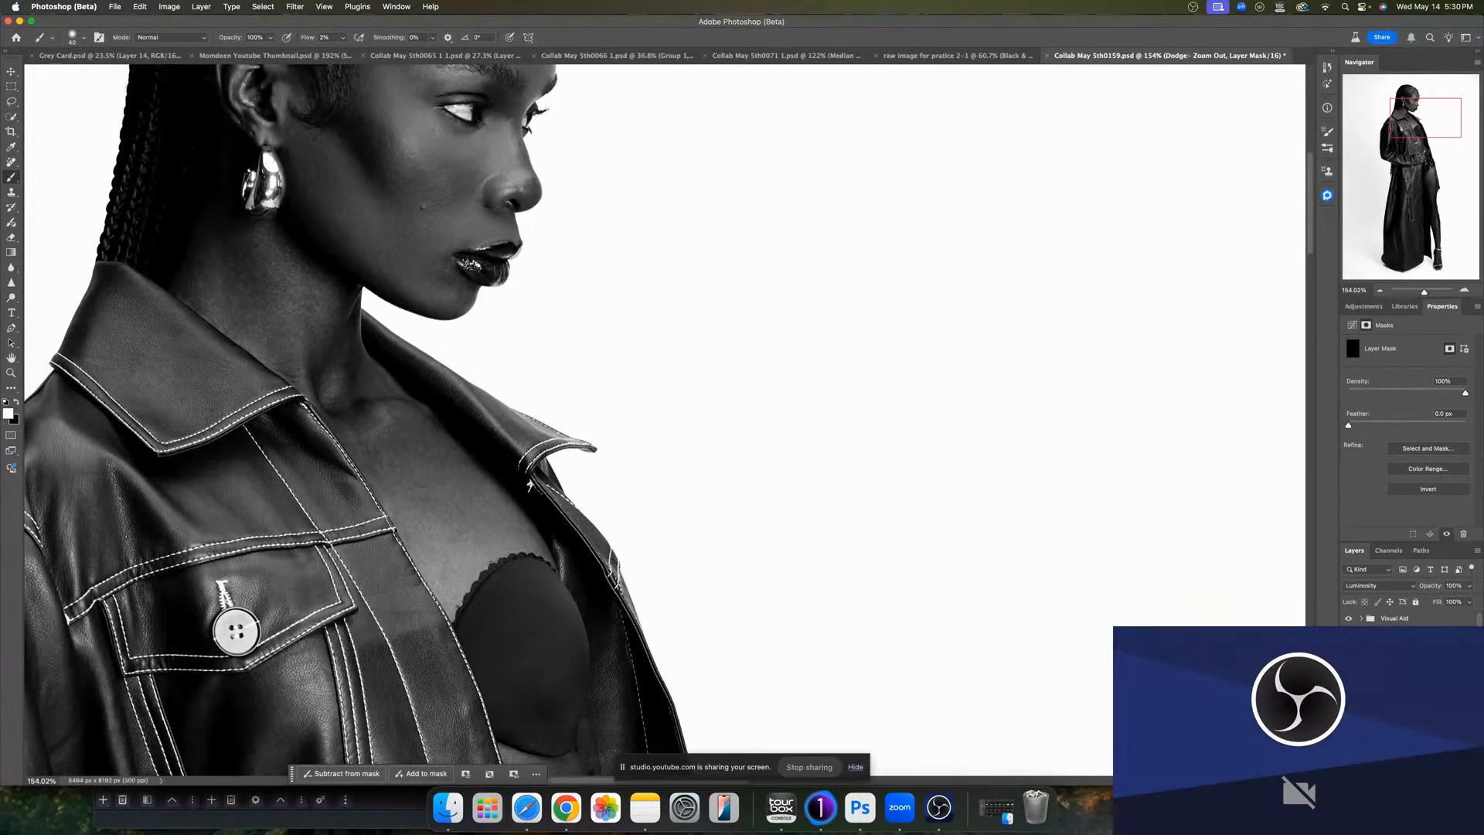
drag(396, 477, 378, 472)
drag(306, 315, 355, 463)
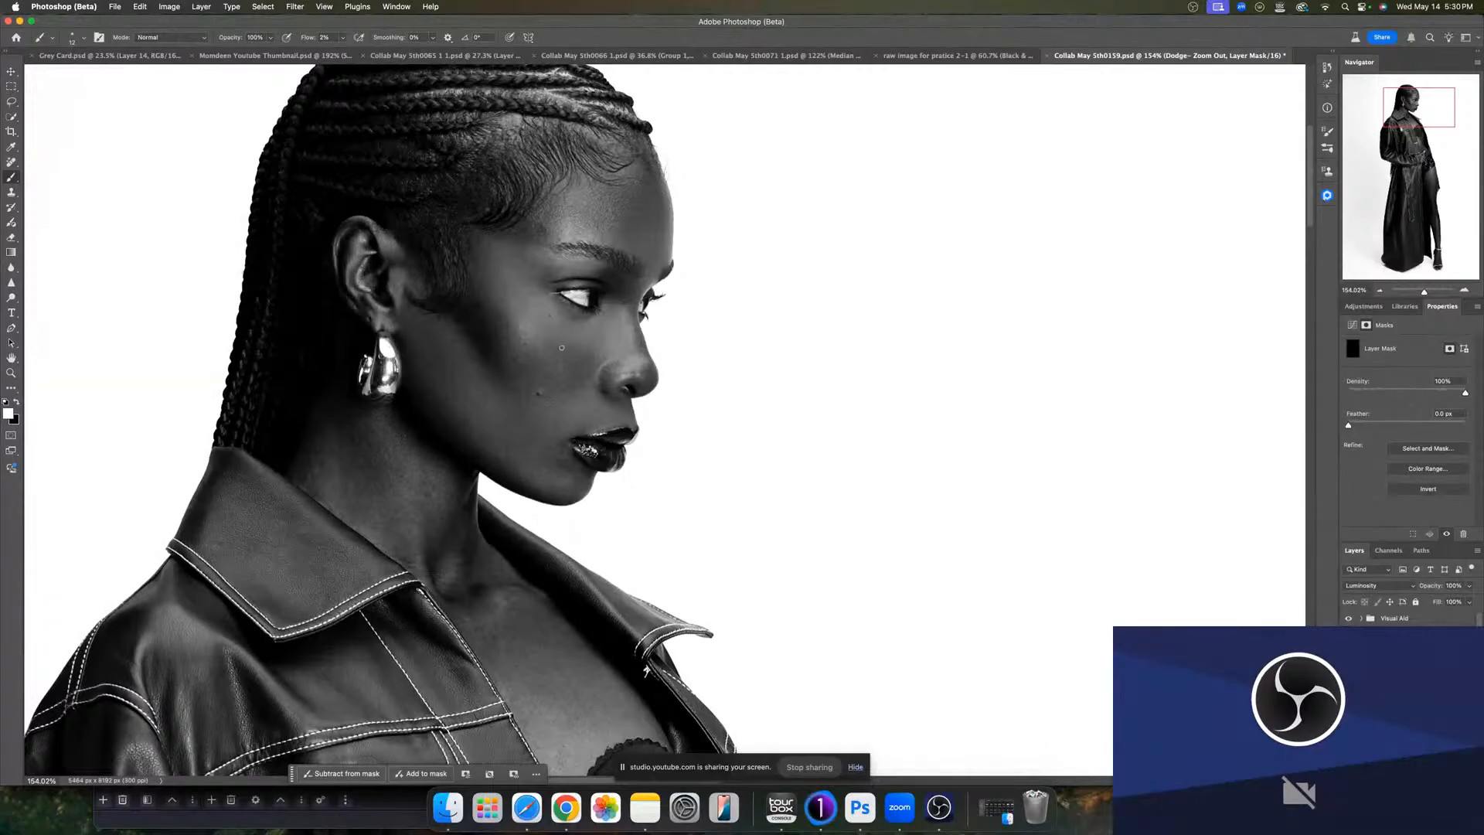
drag(584, 376, 572, 373)
drag(440, 357, 434, 359)
- Burn the forehead and the hairline on the Curves 2 mask
click(1396, 695)
drag(571, 236, 573, 236)
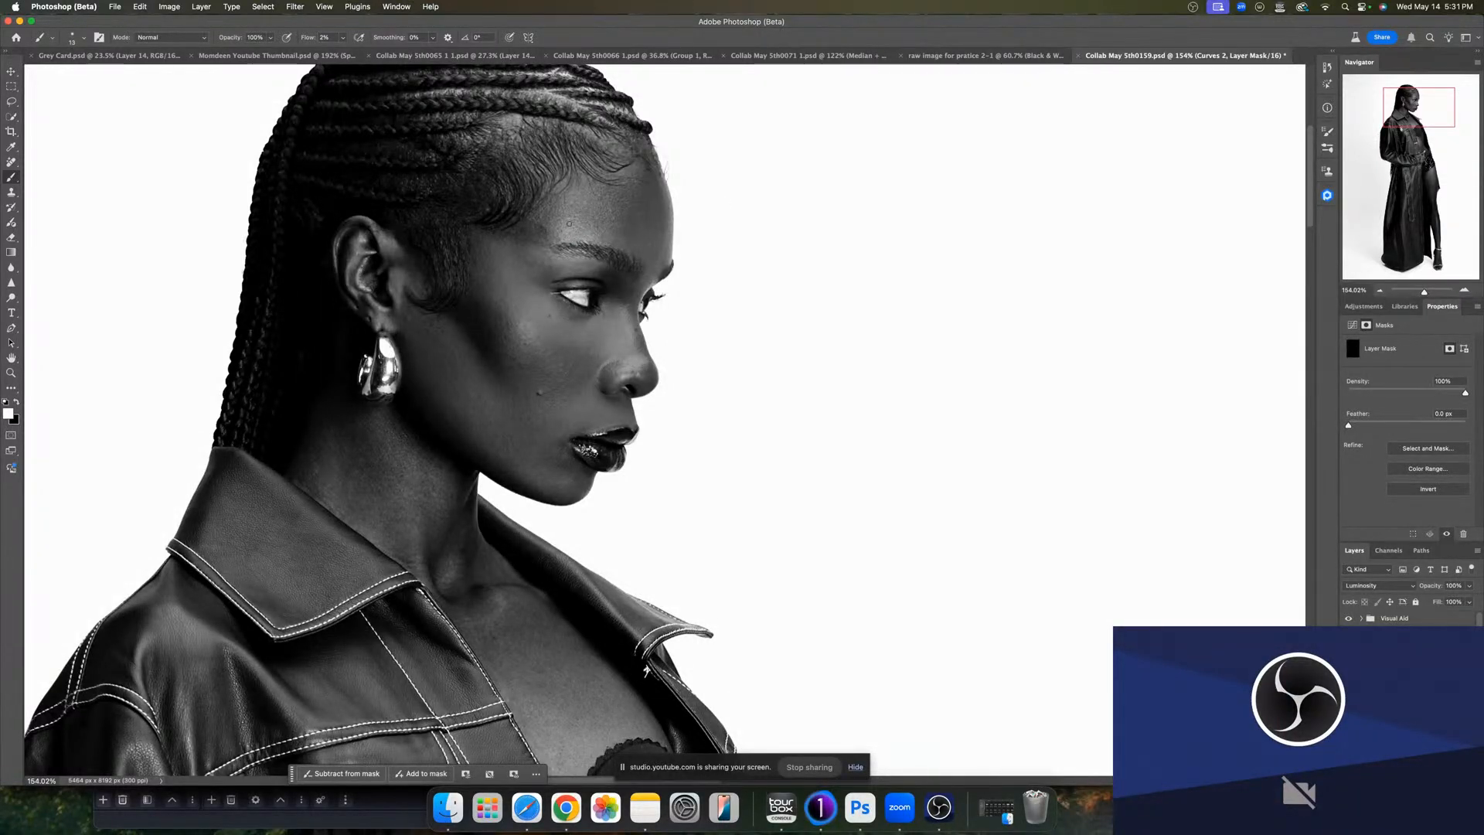
drag(543, 254, 580, 261)
scroll(544, 320, up, 3)
scroll(544, 320, right, 1)
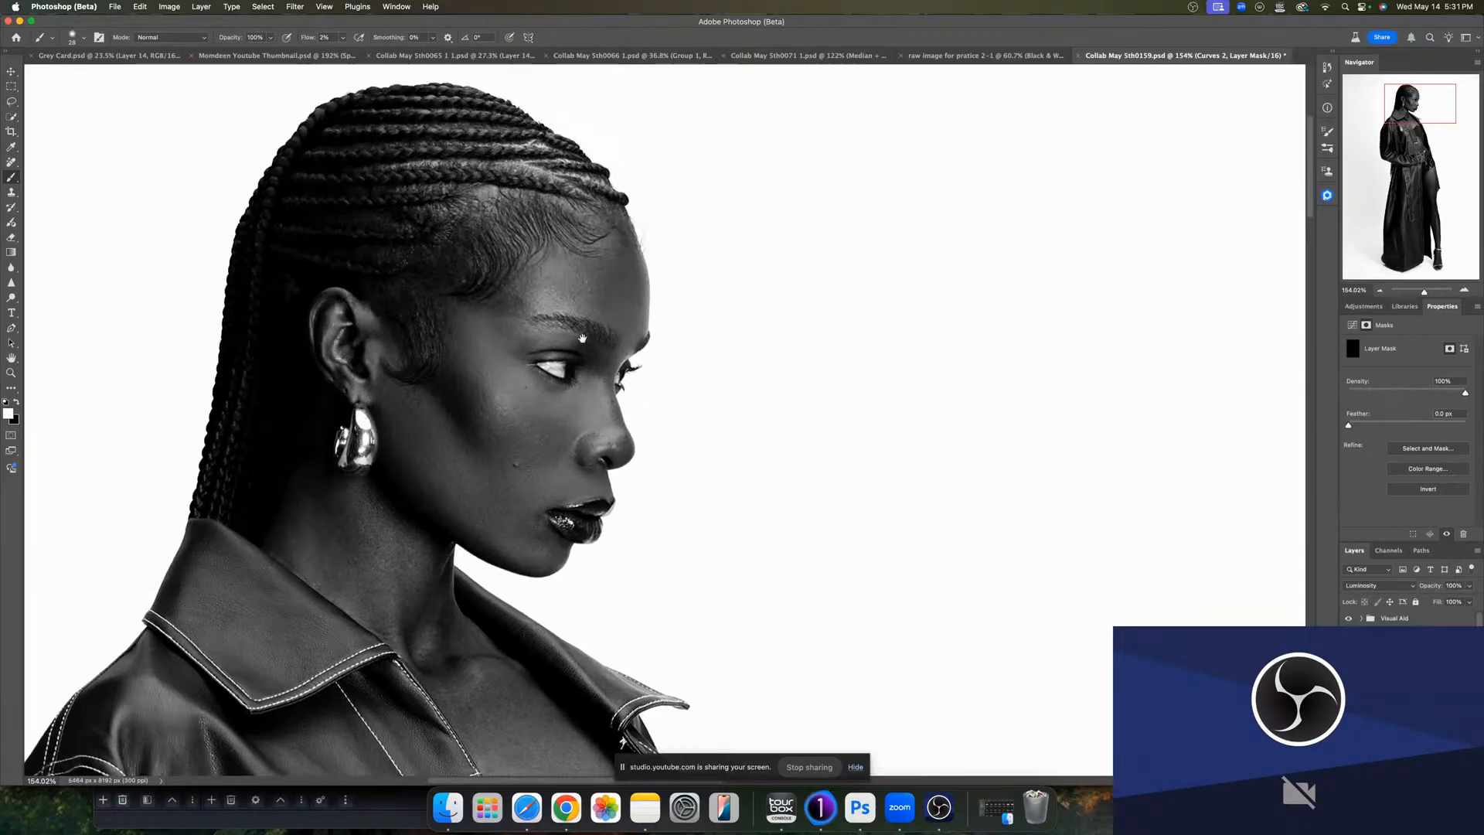
drag(545, 320, 539, 298)
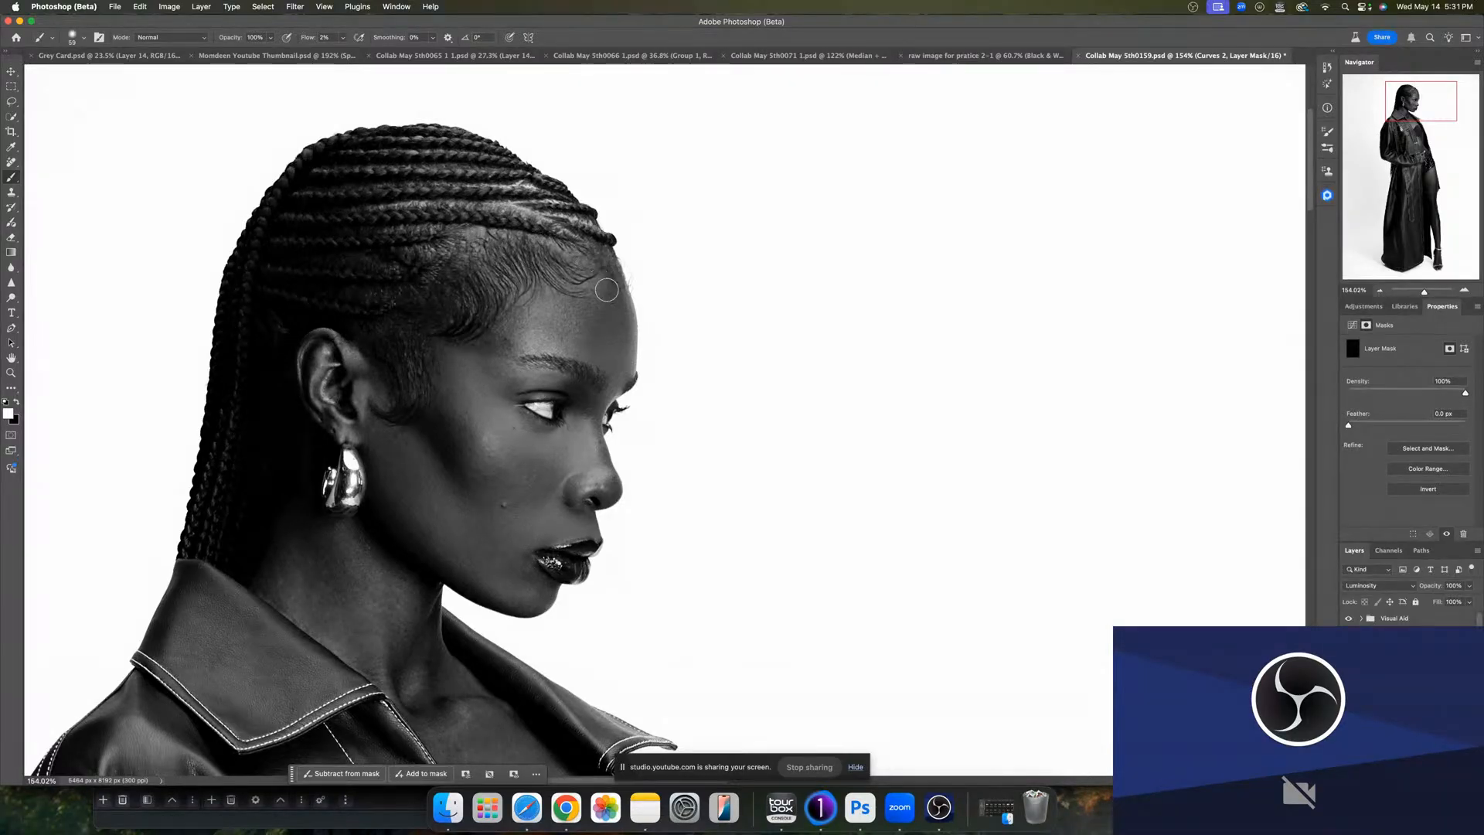
drag(601, 277, 598, 278)
- Dodge the edge of the hairline on the Dodge mask
click(1403, 688)
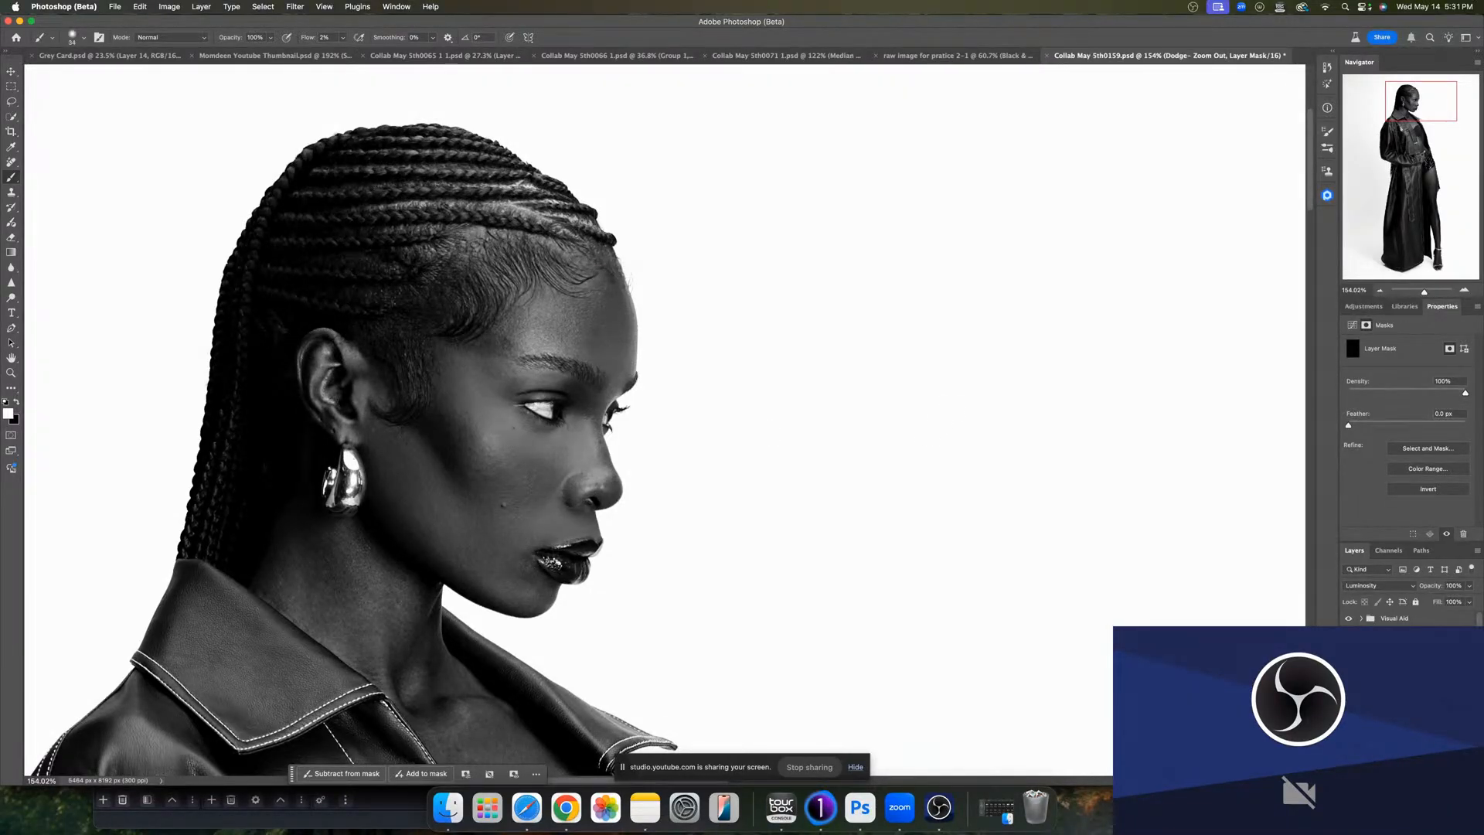
drag(619, 293, 613, 288)
scroll(627, 683, down, 3)
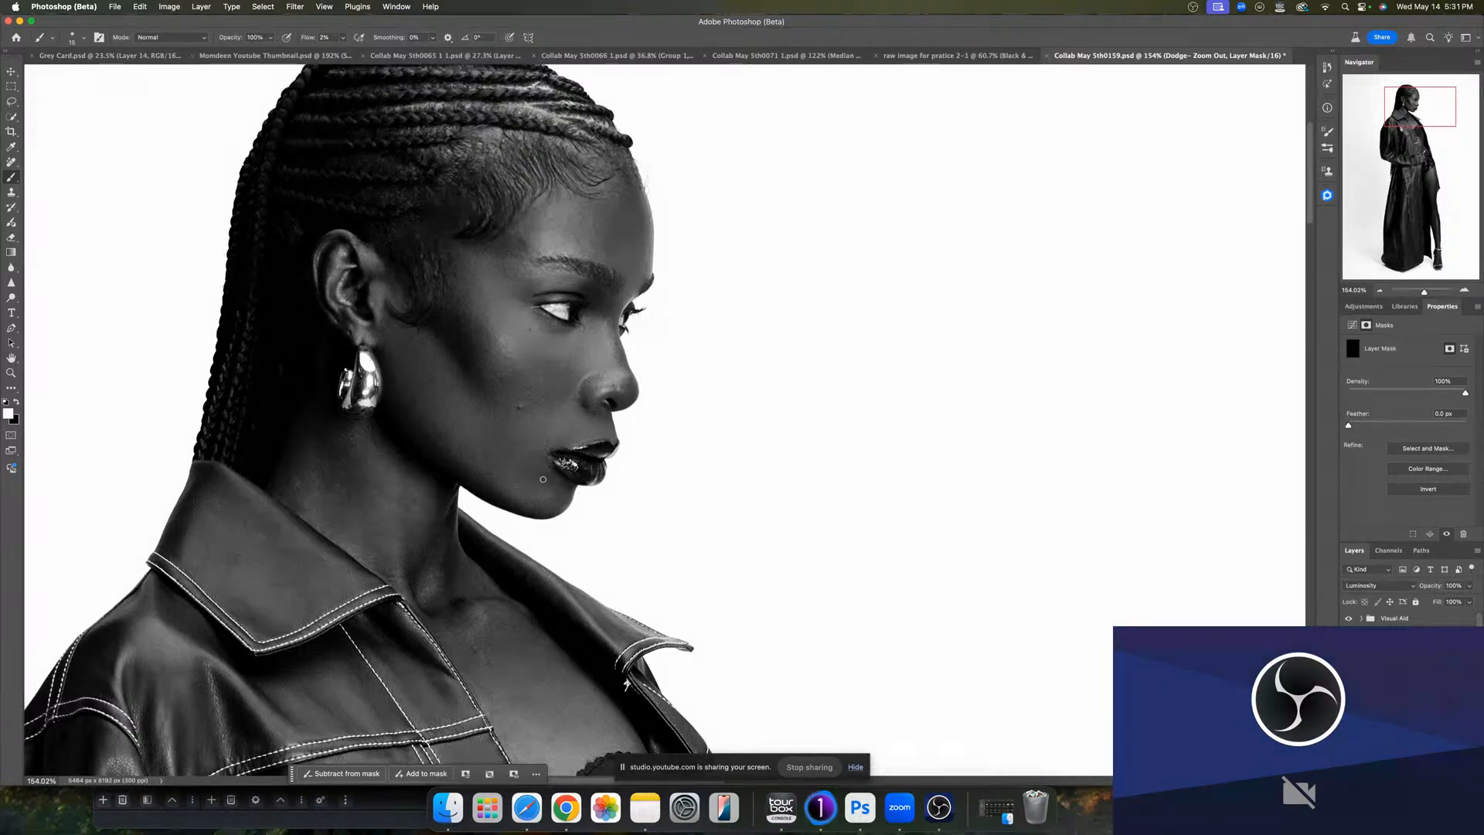
- Dodge the side of the neck on the Dodge mask, then burn the midriff beside the jacket on the Curves 2 mask
drag(482, 597, 465, 447)
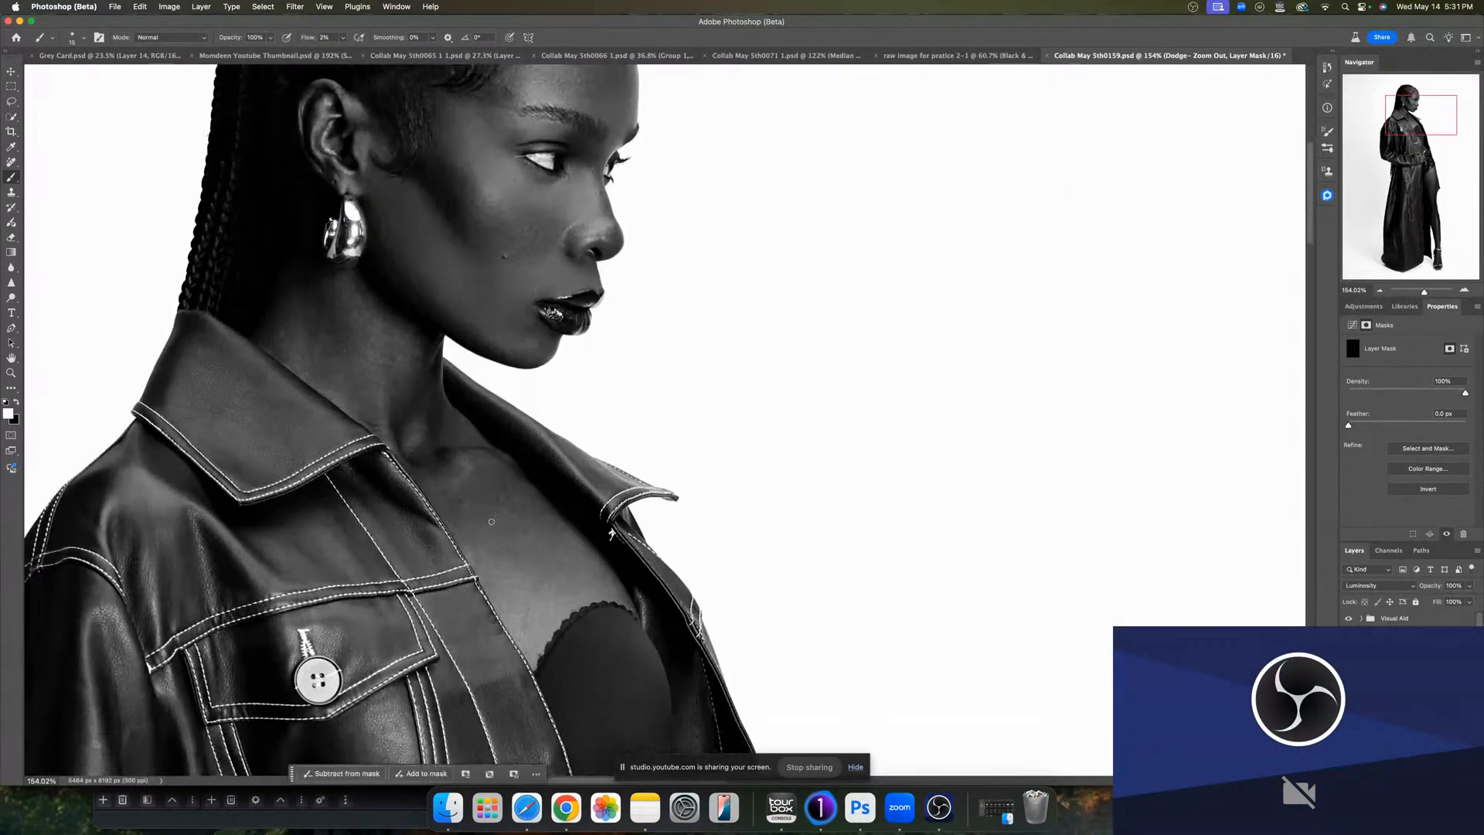
click(1397, 695)
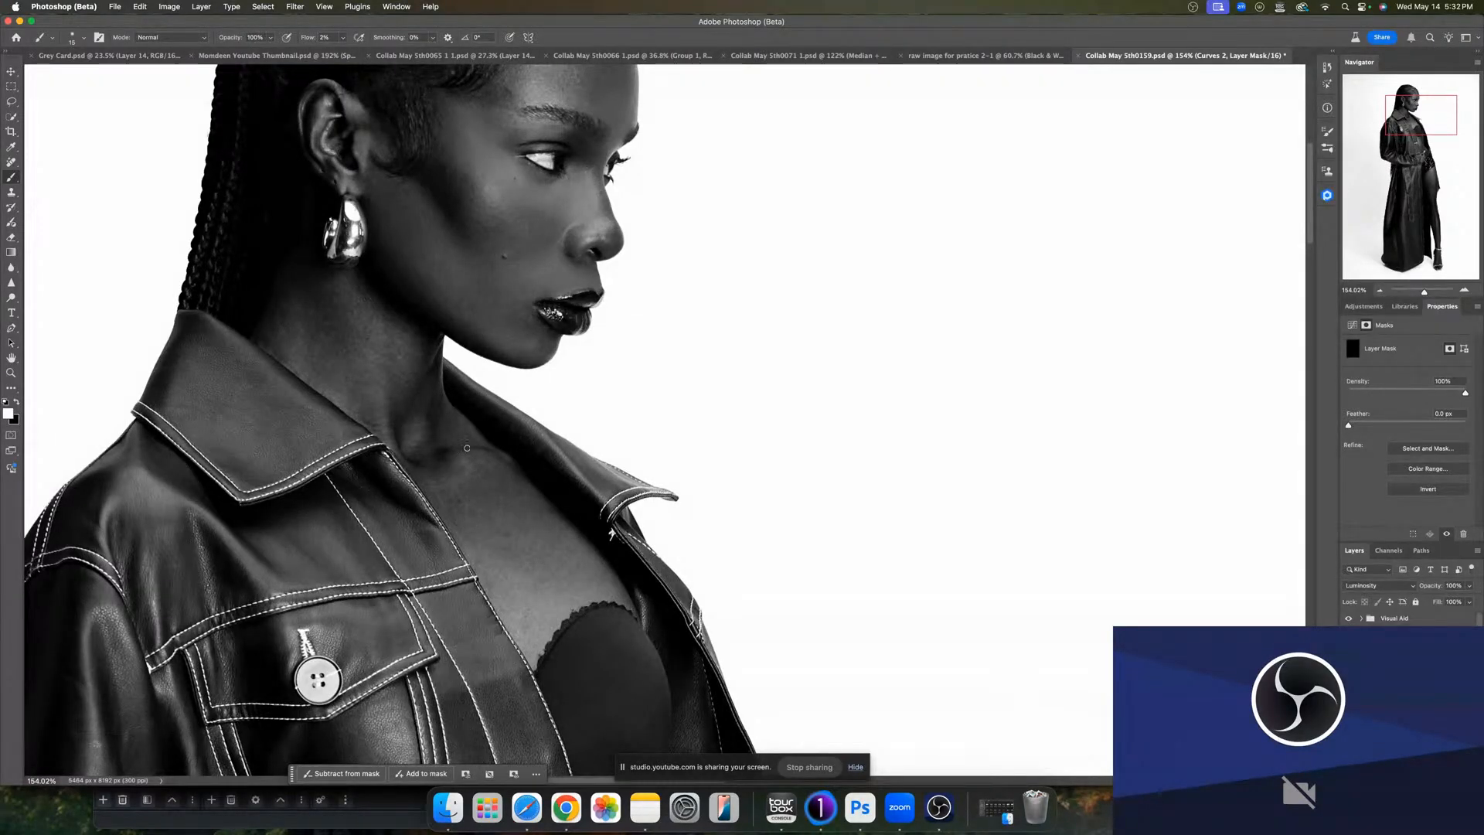
scroll(565, 657, down, 10)
drag(547, 616, 480, 605)
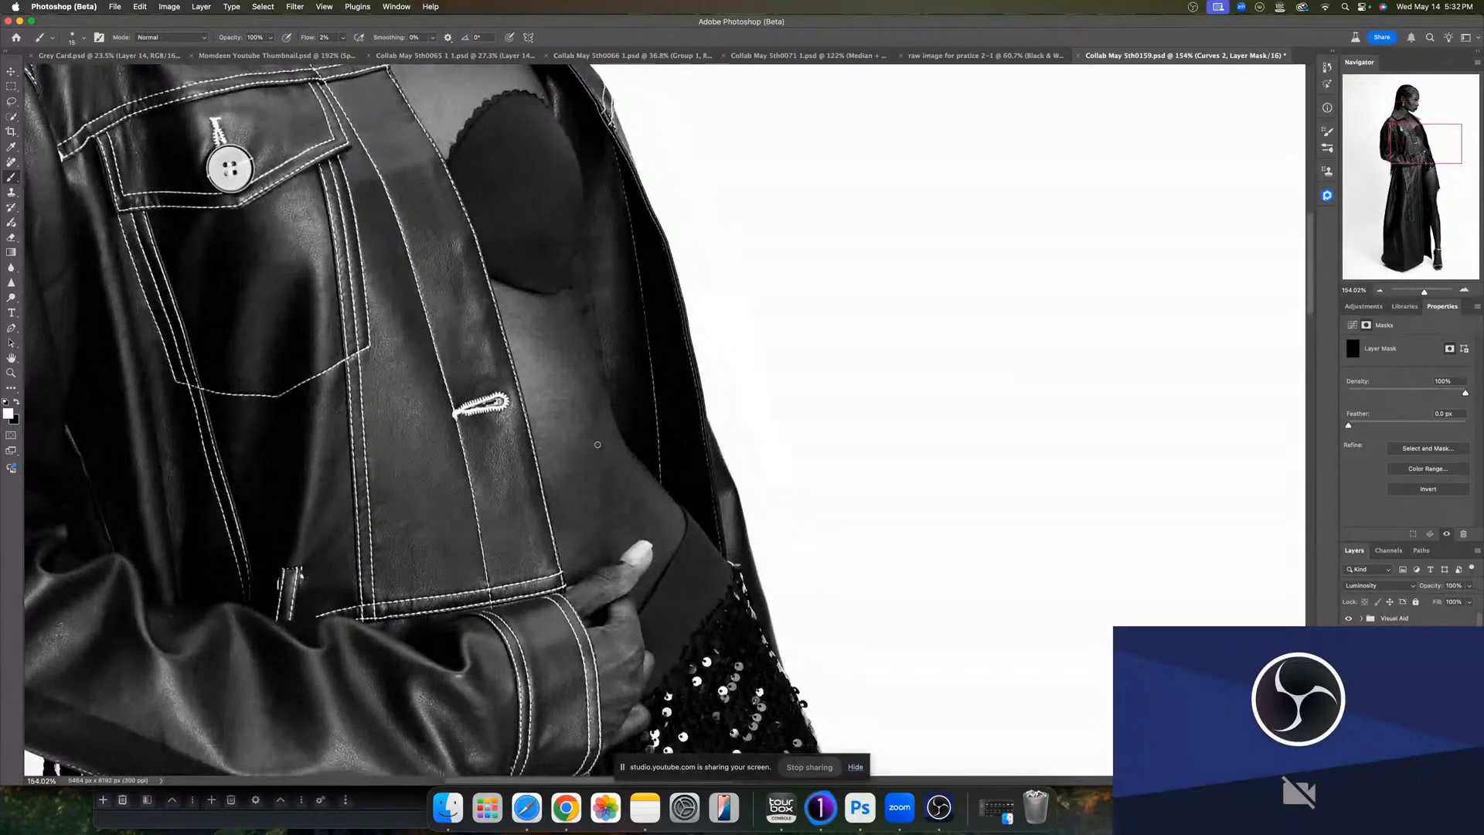
drag(564, 417, 601, 421)
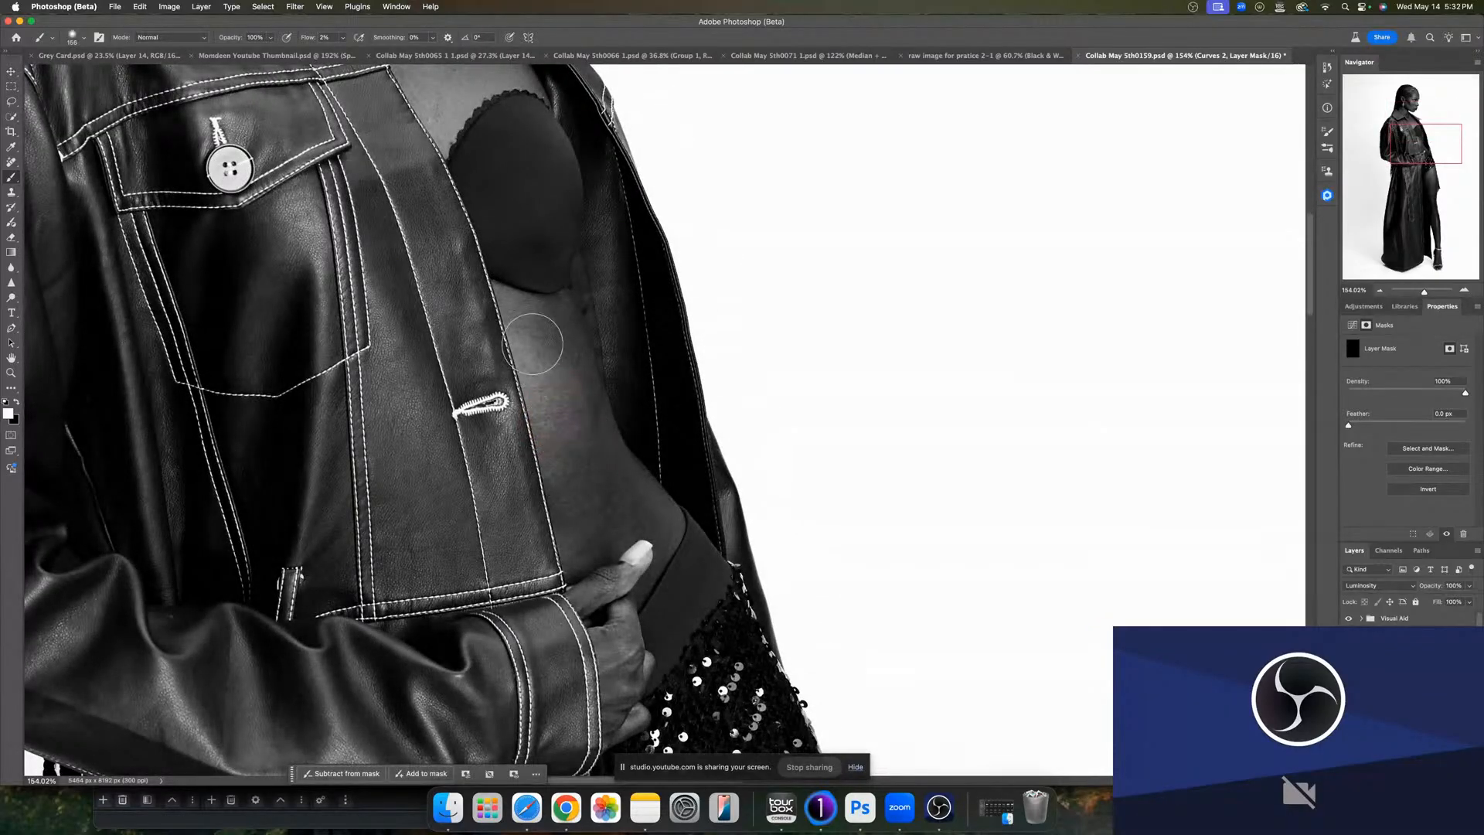
mouse_move(547, 417)
mouse_down()
mouse_move(527, 417)
mouse_move(572, 409)
mouse_up()
drag(613, 734, 569, 509)
- Burn the thigh on the Curves 2 mask and dodge the lower leg on the Dodge mask
scroll(569, 509, down, 15)
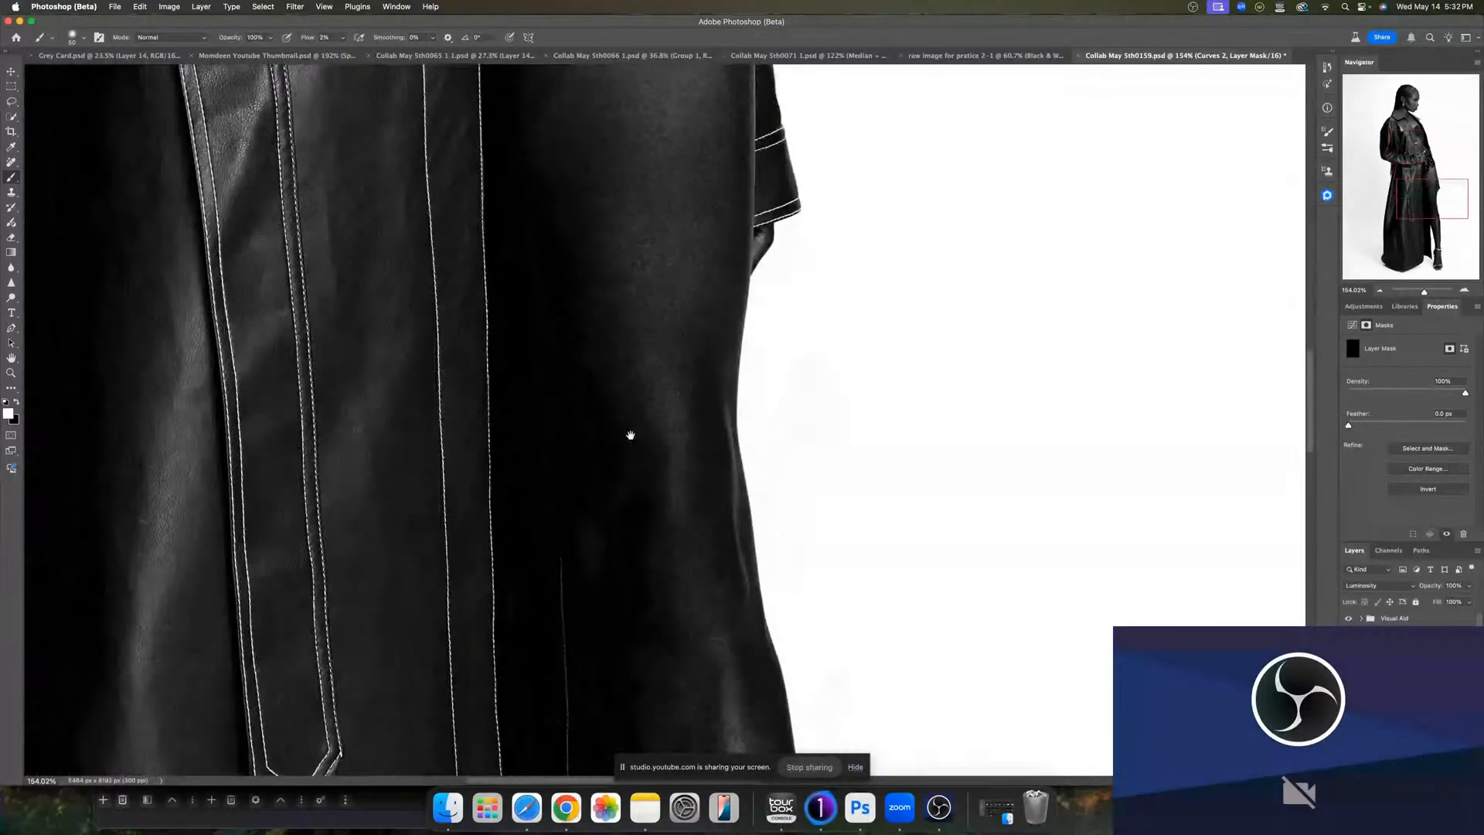
mouse_move(631, 435)
mouse_down()
mouse_move(623, 494)
mouse_move(587, 497)
mouse_up()
click(1395, 696)
mouse_move(666, 337)
mouse_down()
mouse_move(650, 338)
mouse_move(656, 351)
mouse_up()
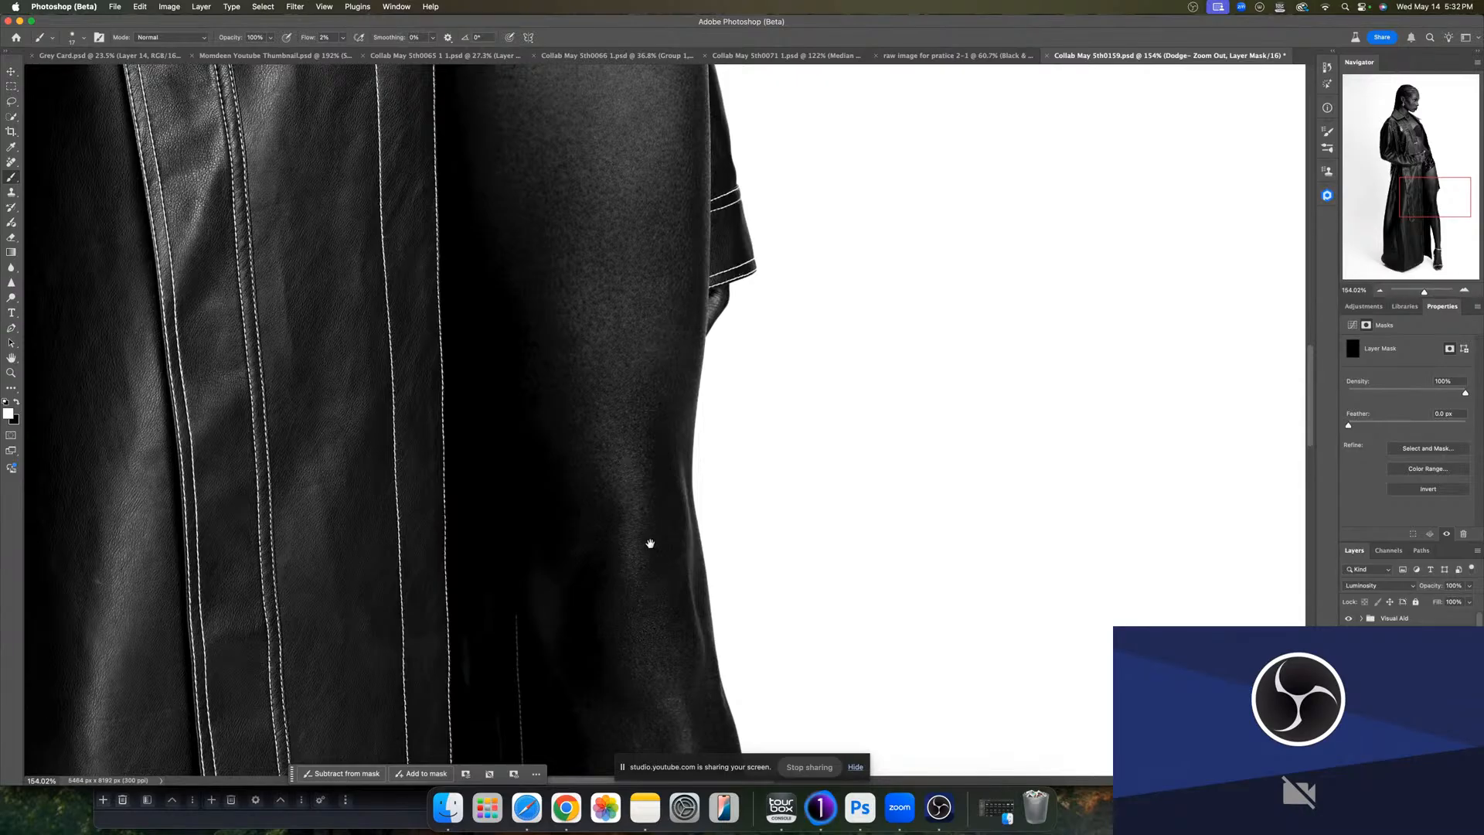
drag(649, 543, 687, 281)
drag(718, 436, 722, 401)
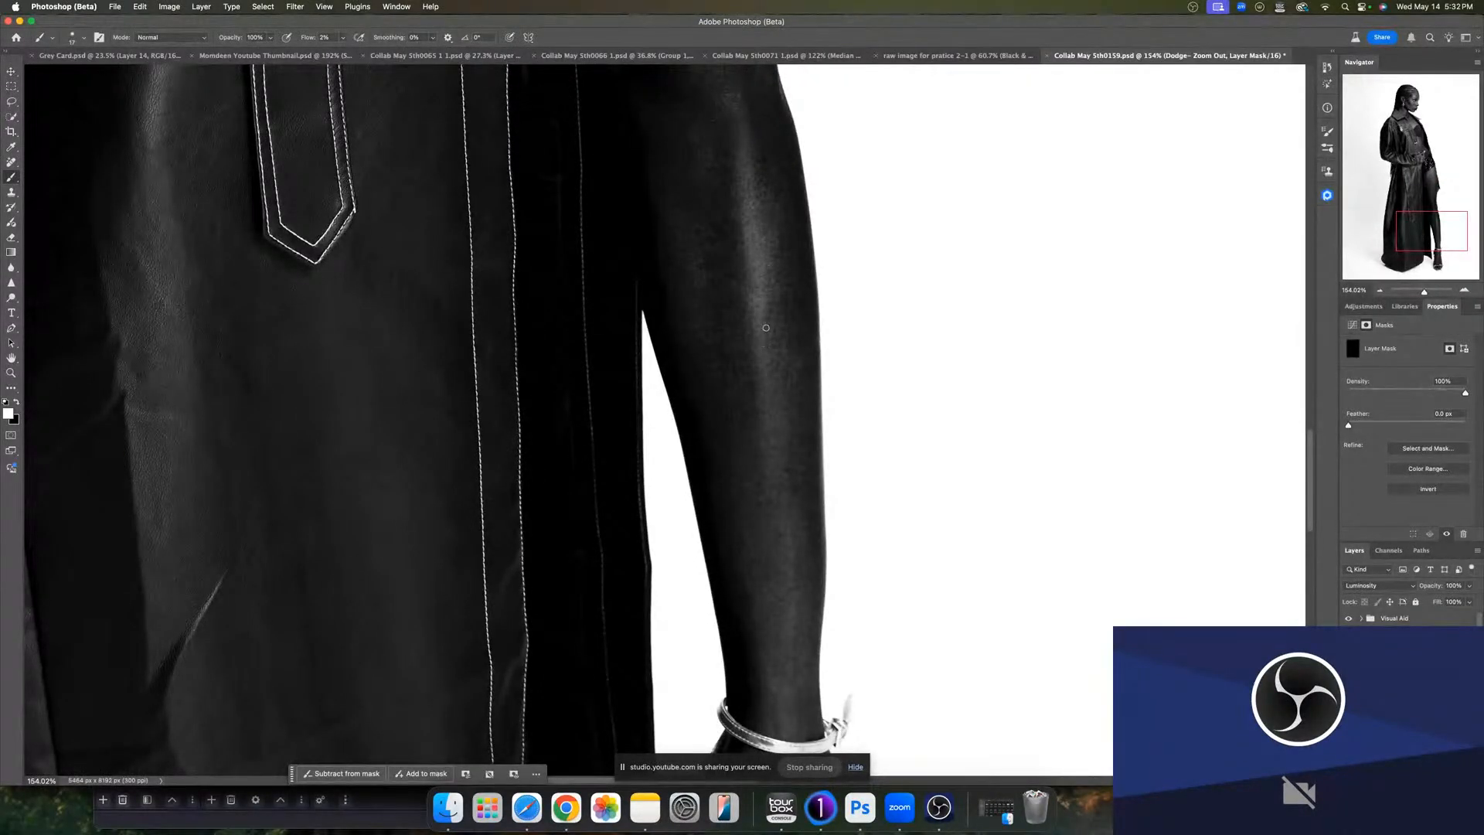
- Dodge and then burn the ankle above the sandal on the Dodge and Curves 2 masks
scroll(765, 421, down, 5)
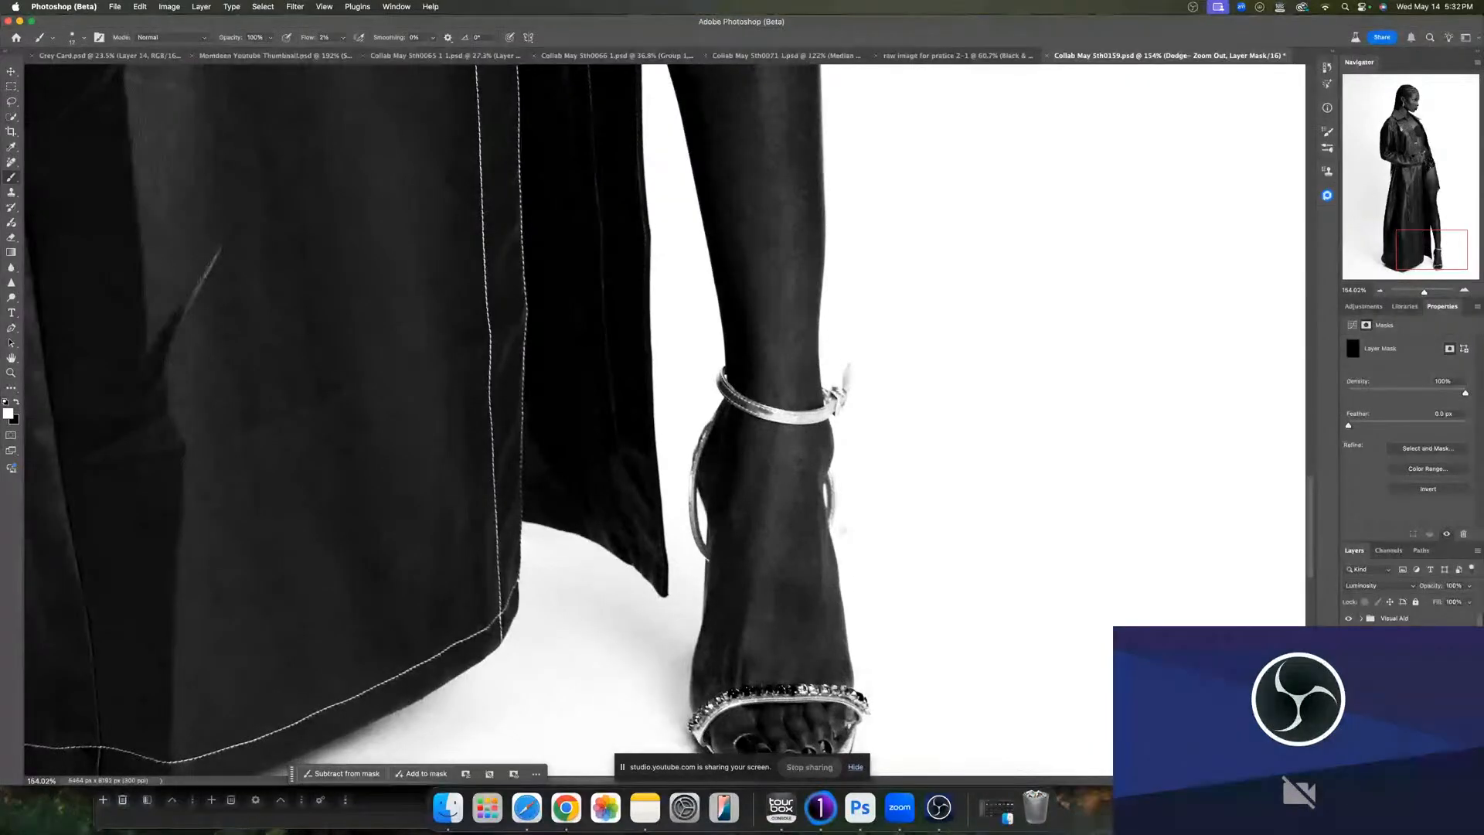
ctrl+alt+drag(780, 612, 803, 616)
click(1386, 689)
ctrl+alt+drag(789, 670, 761, 640)
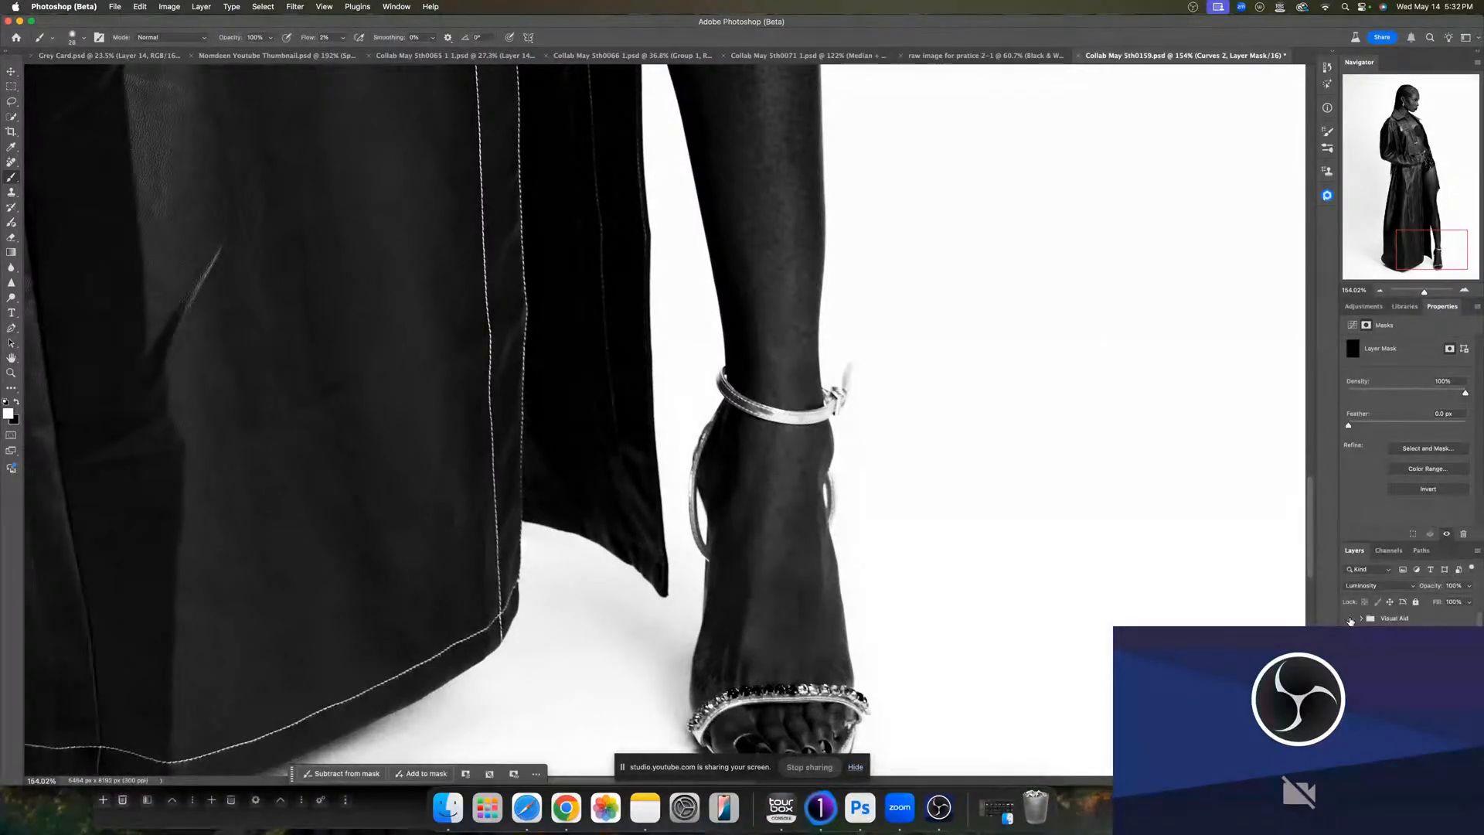
- Hide the Visual Aid group and select the Micro D&B Round 1 group
click(1350, 619)
click(1409, 674)
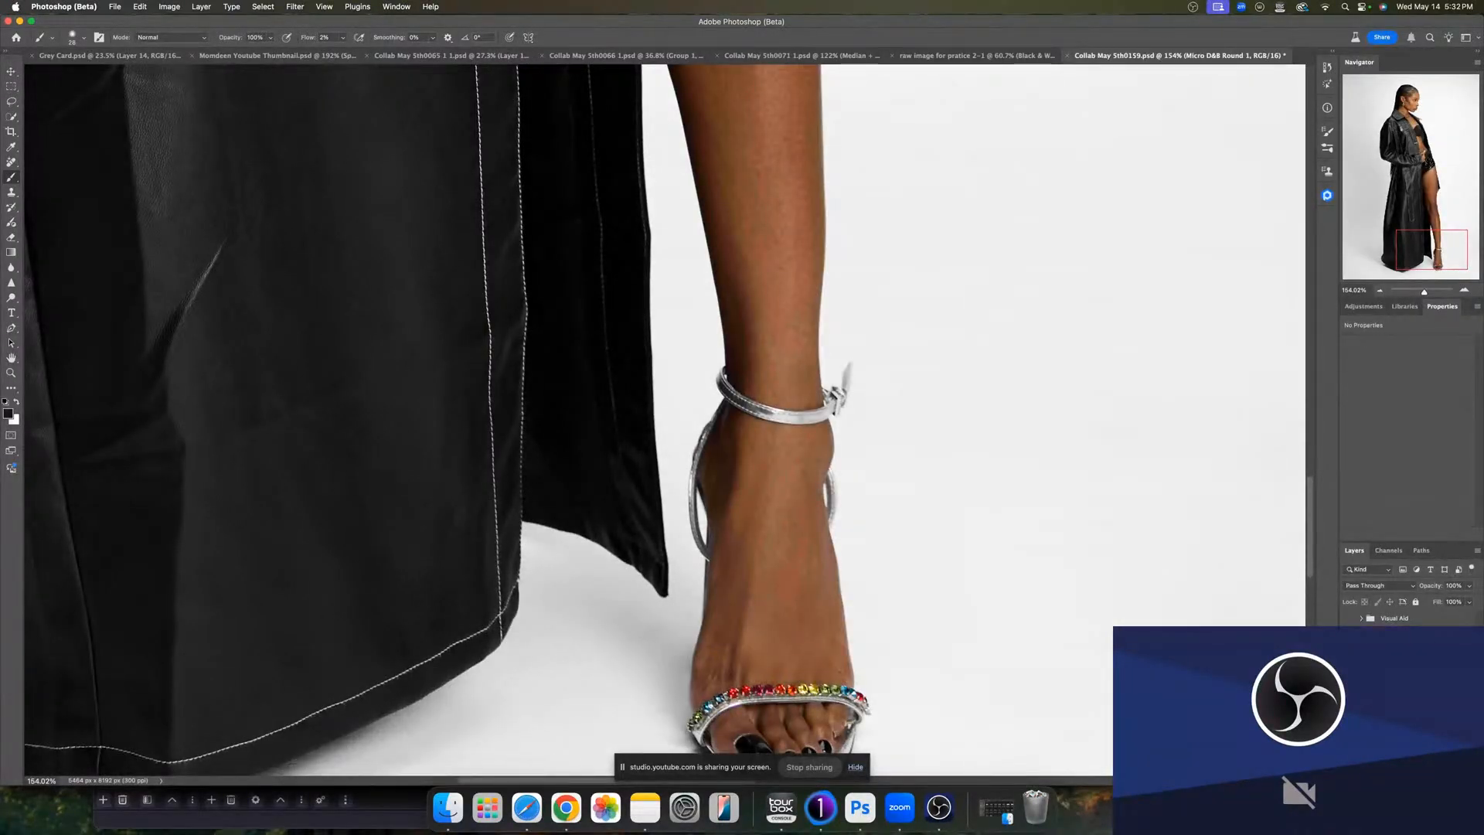
click(1408, 658)
scroll(1408, 617, down, 1)
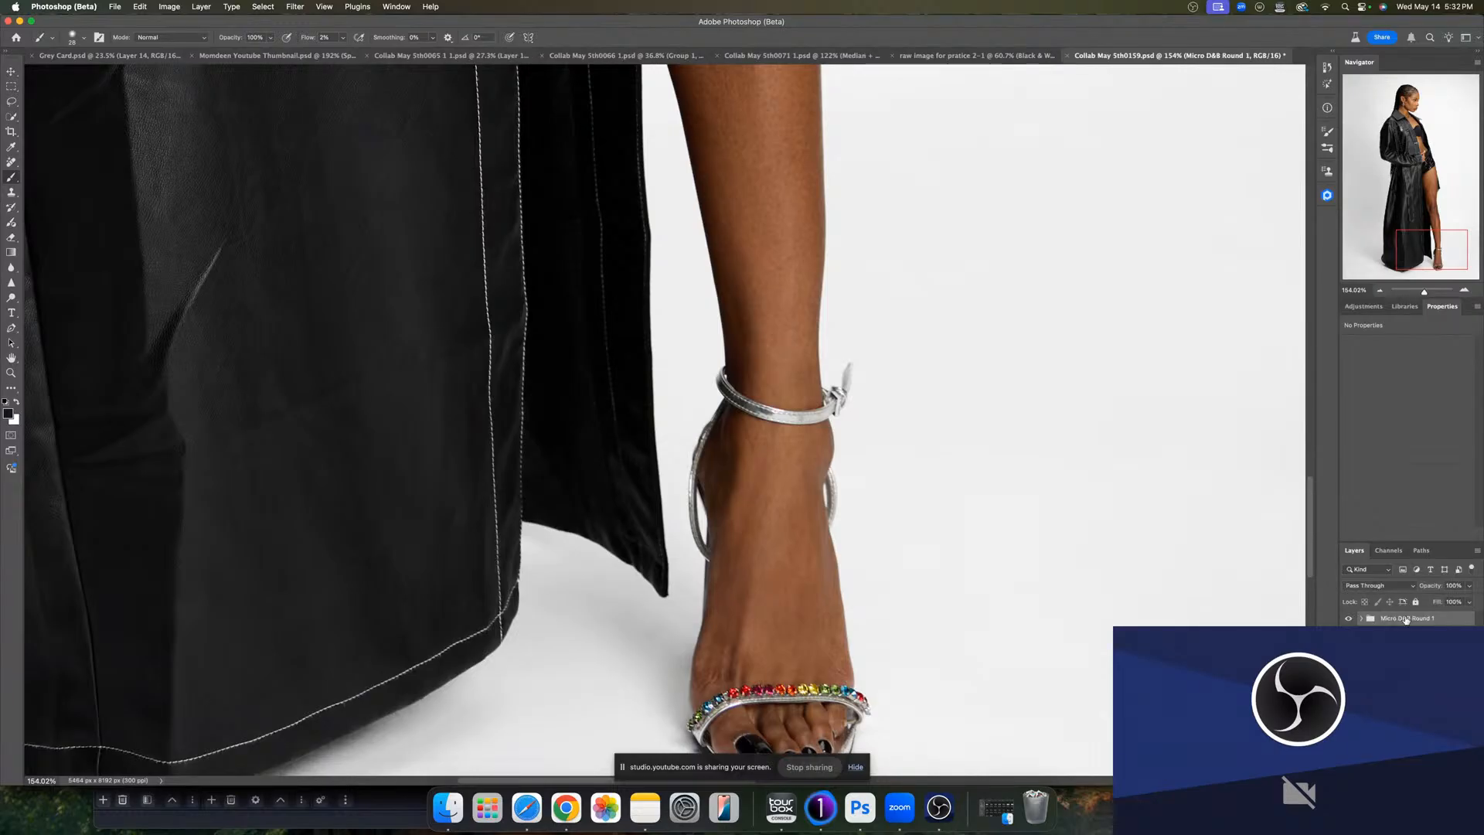
- Stamp all visible layers into a new layer and rename it Dodge and burn Micro
key(alt+shift+super+e)
click(1408, 643)
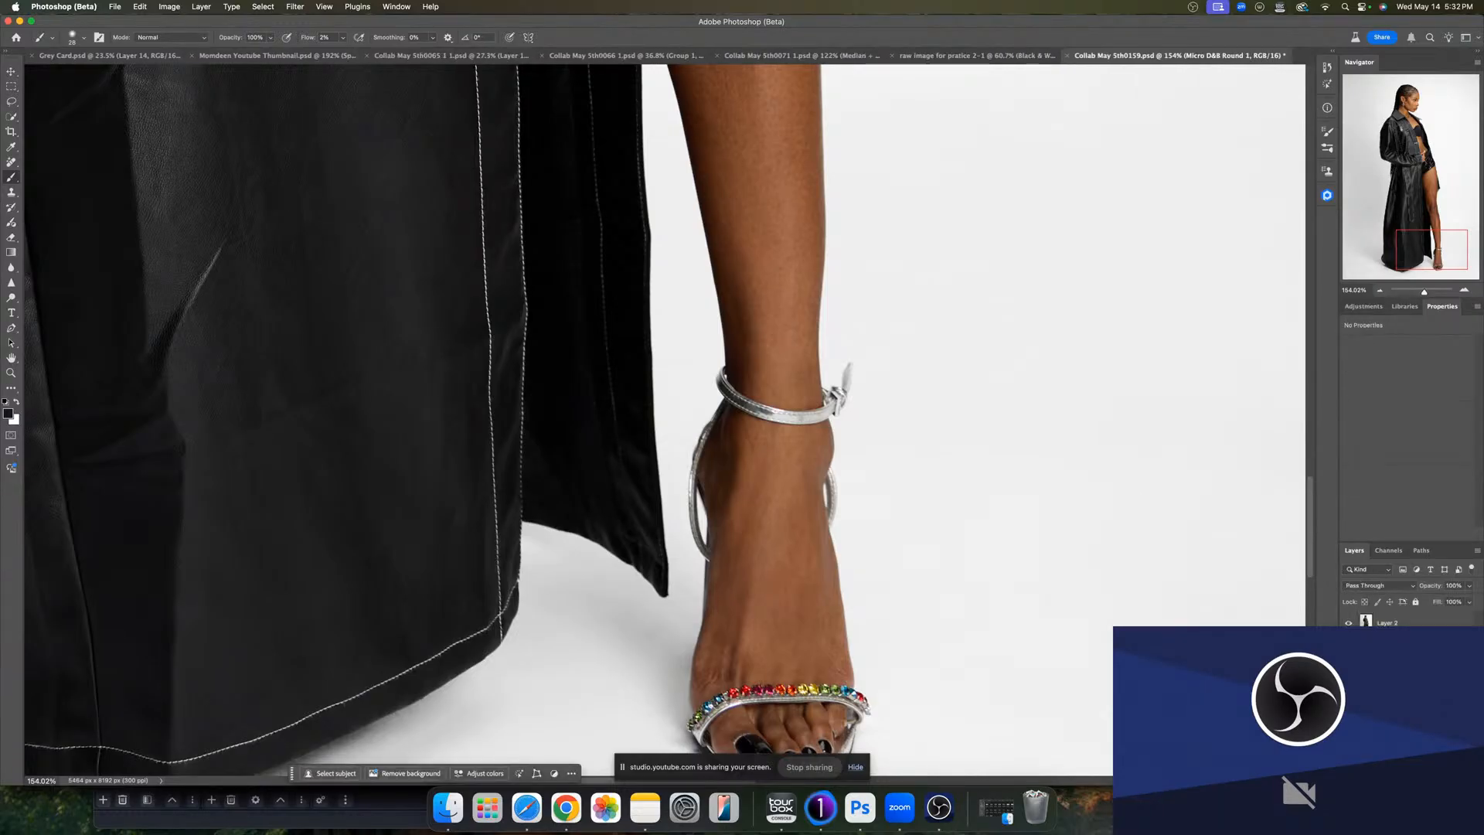
click(1408, 663)
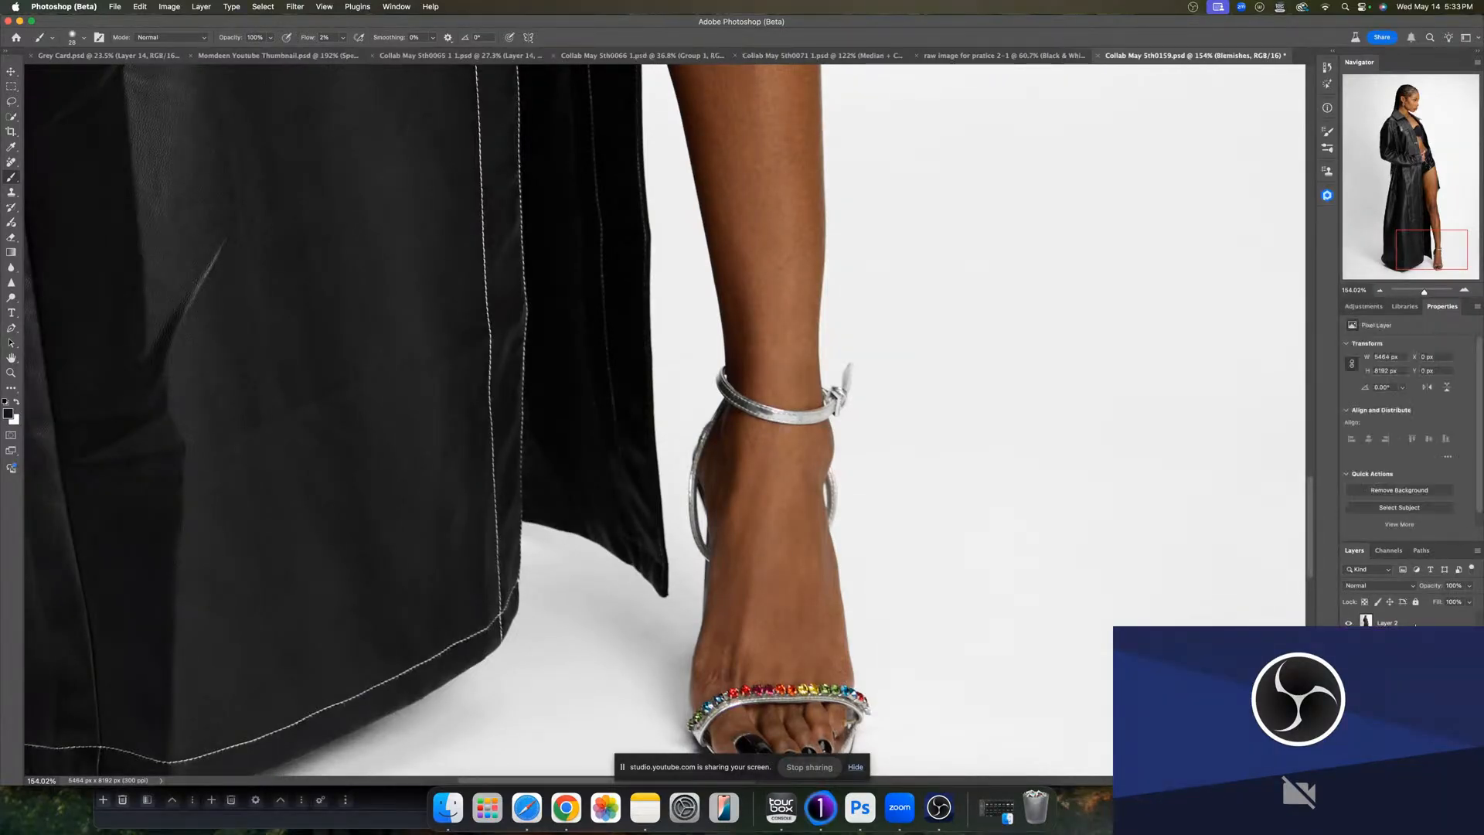
double_click(1387, 622)
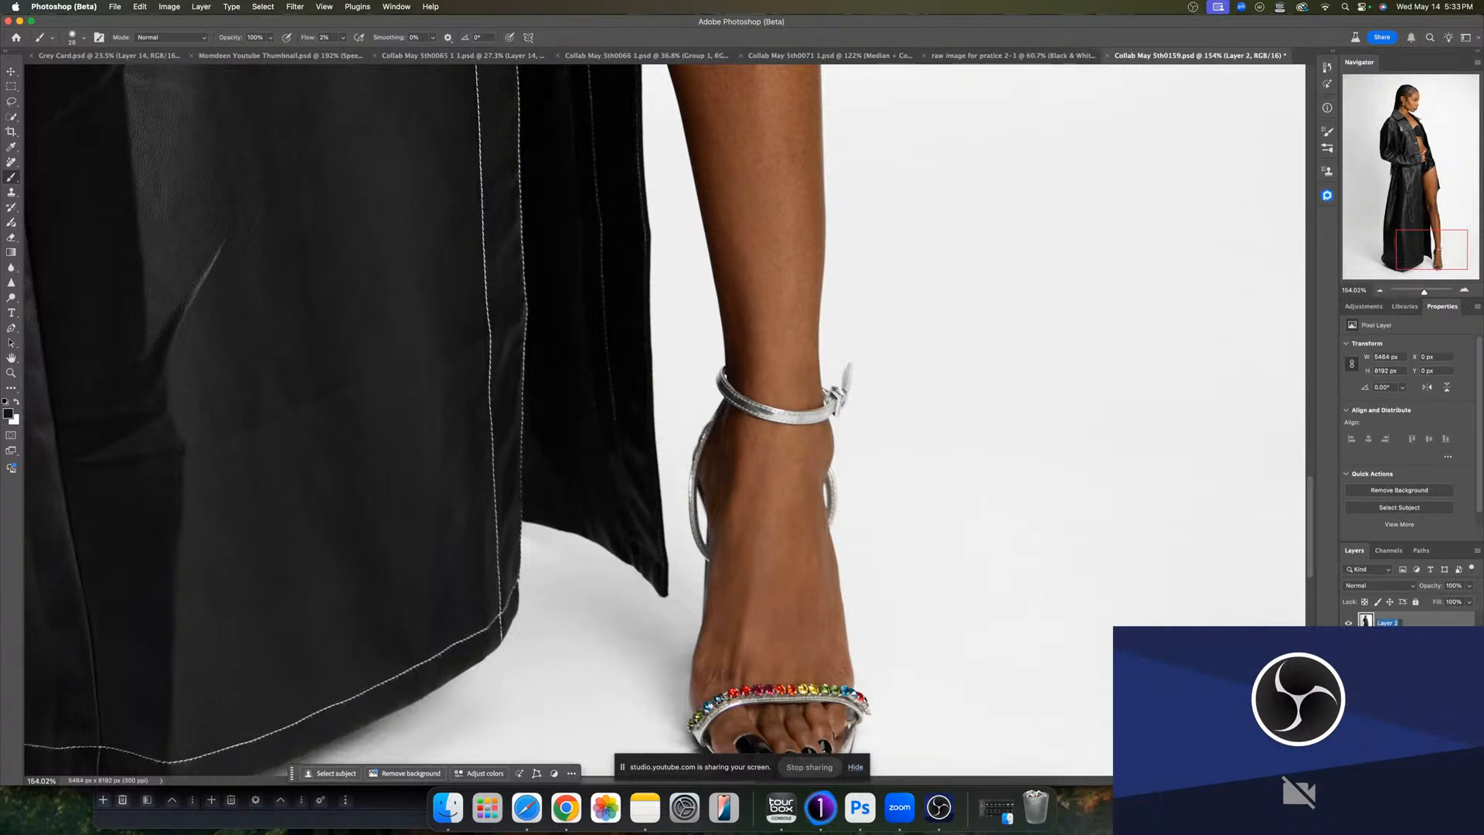
text(Dodge anbd)
key(BackSpace)
key(BackSpace)
text(nd burn Micro)
key(Return)
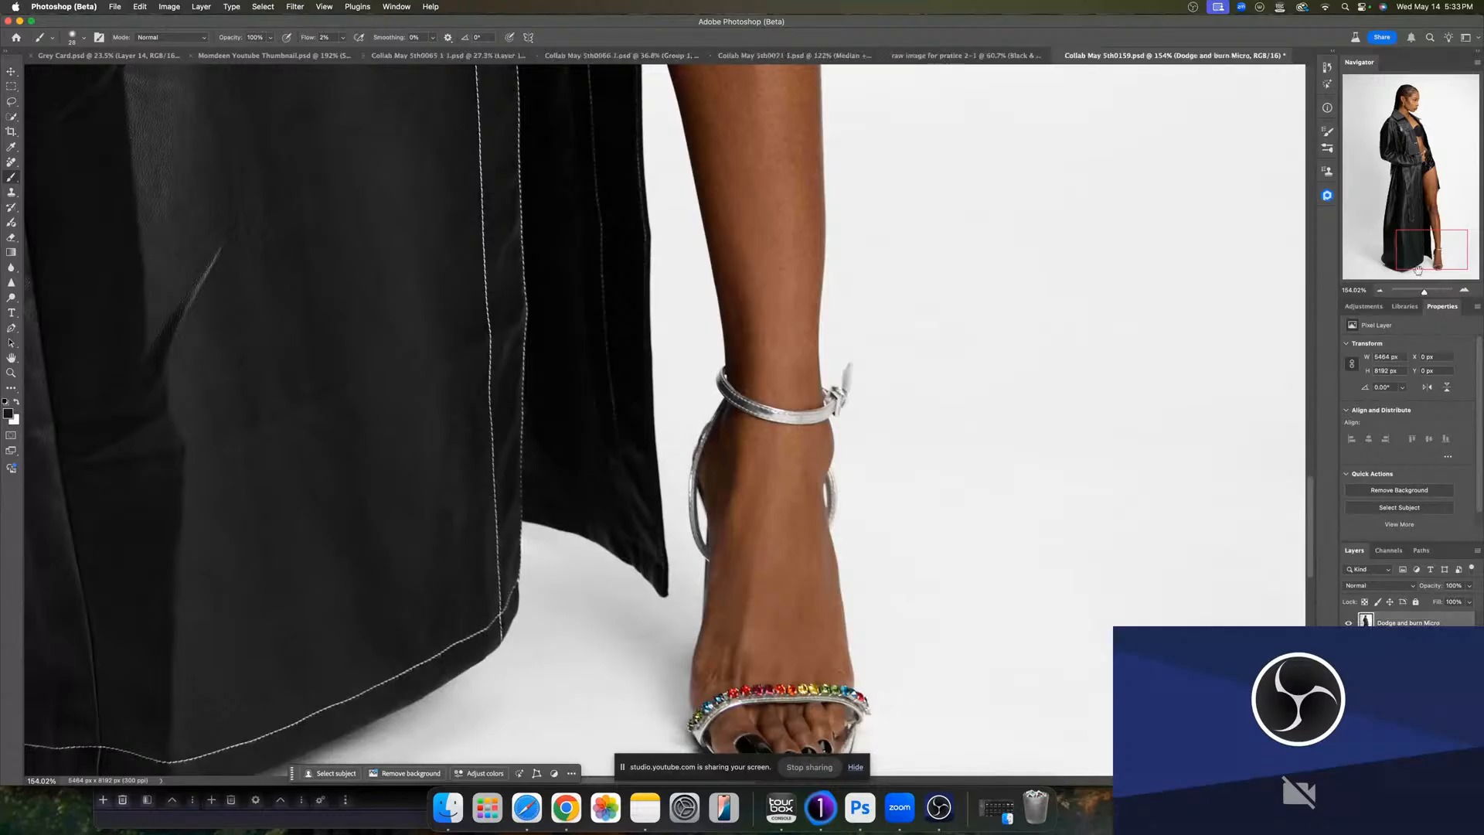
- Run the frequency separation action on the face with a Median radius of 7 pixels and accept the Apply Image settings
drag(1431, 247, 1411, 103)
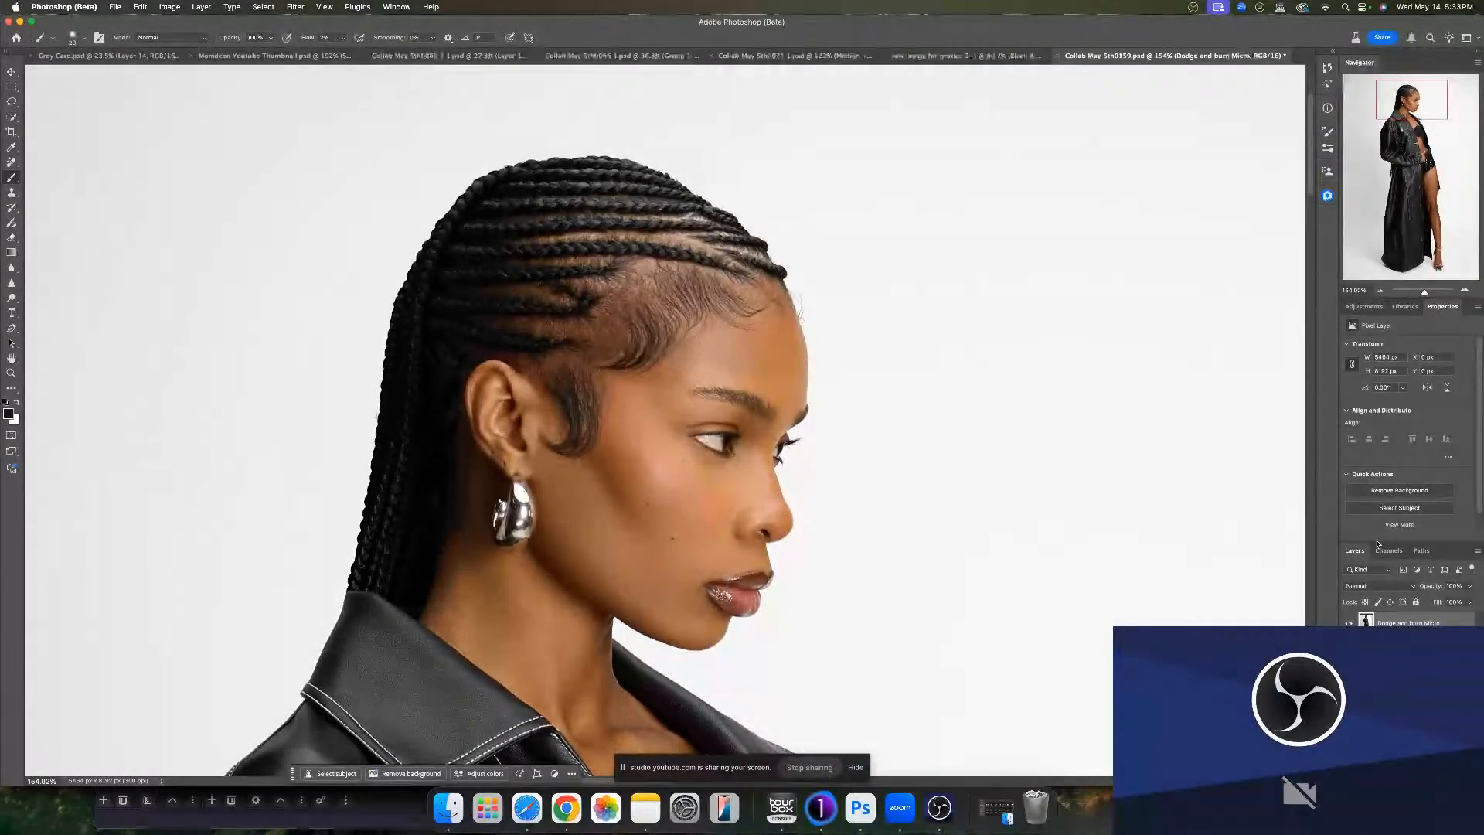
key(F2)
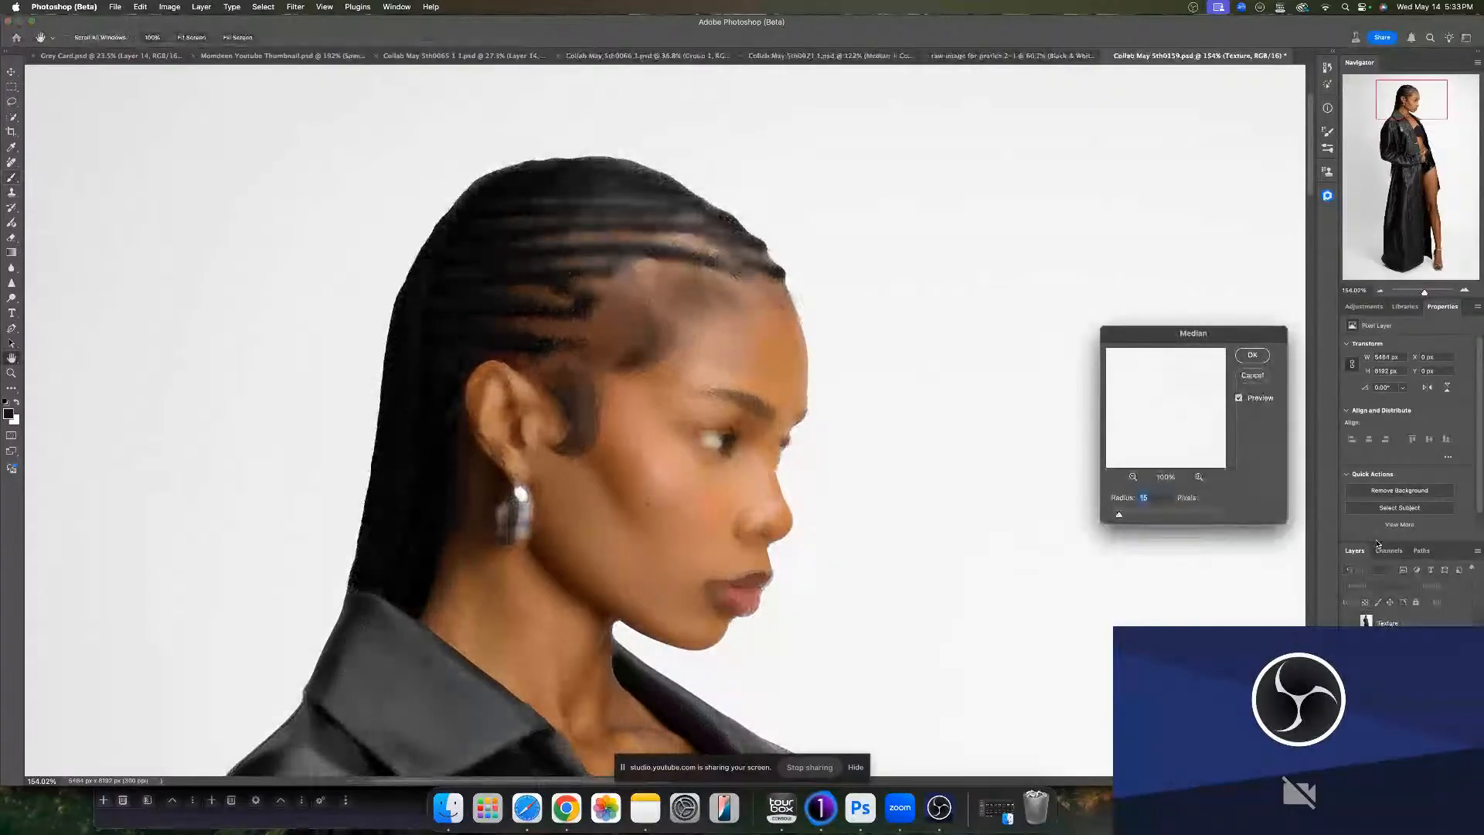
drag(1119, 517, 1113, 518)
click(1239, 398)
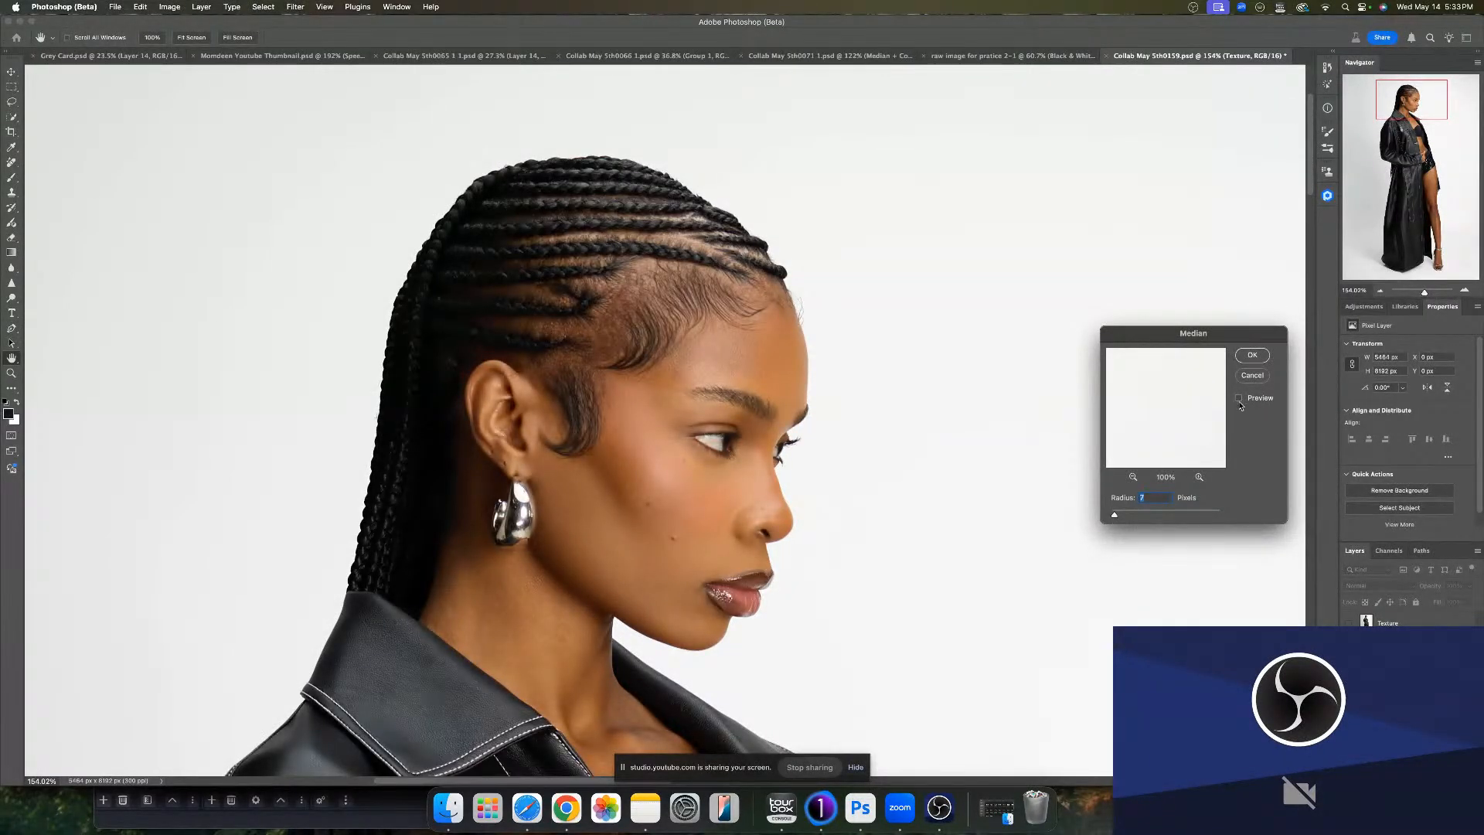
click(1240, 400)
click(1260, 355)
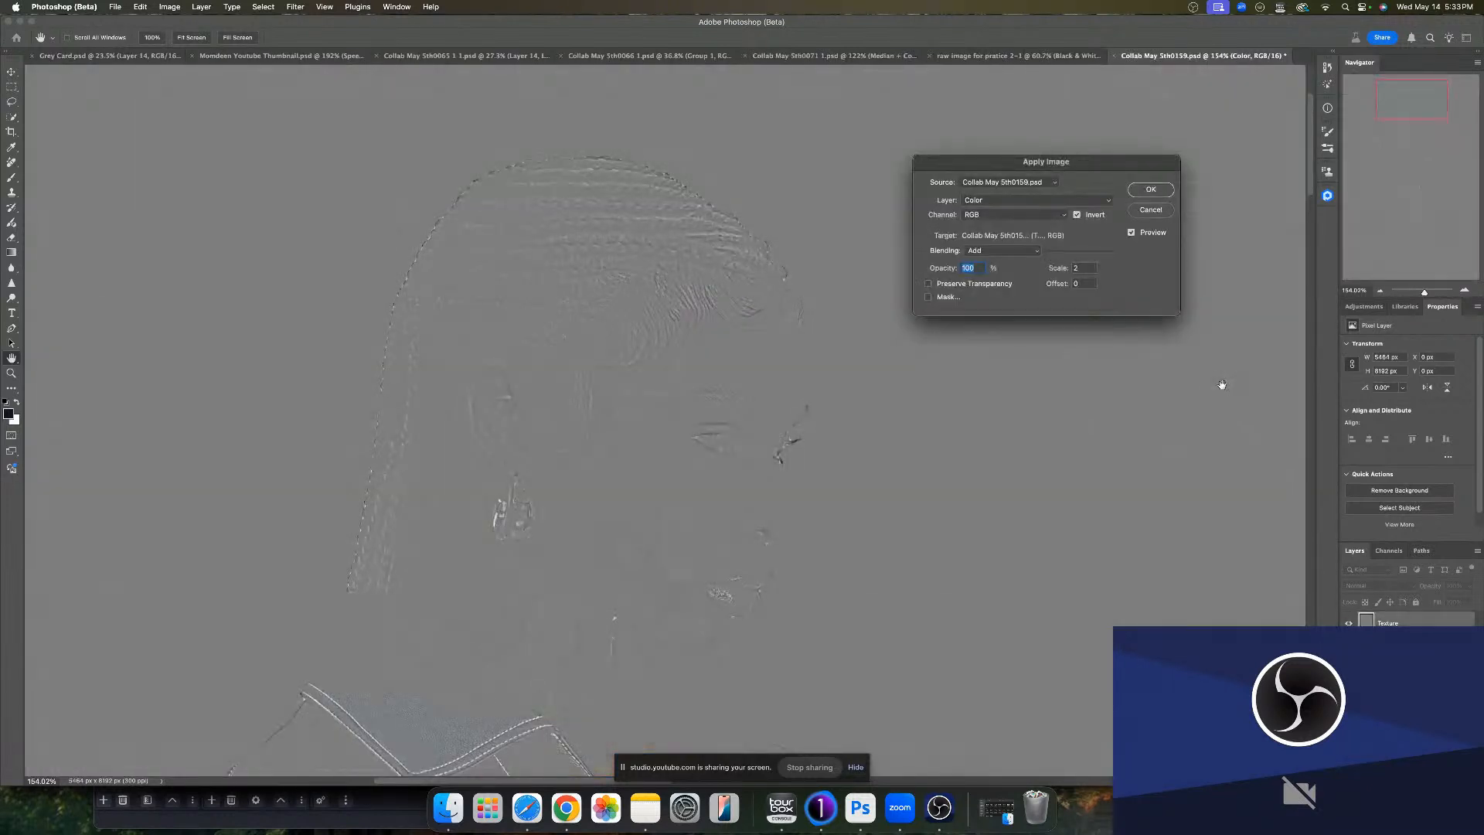
click(1151, 190)
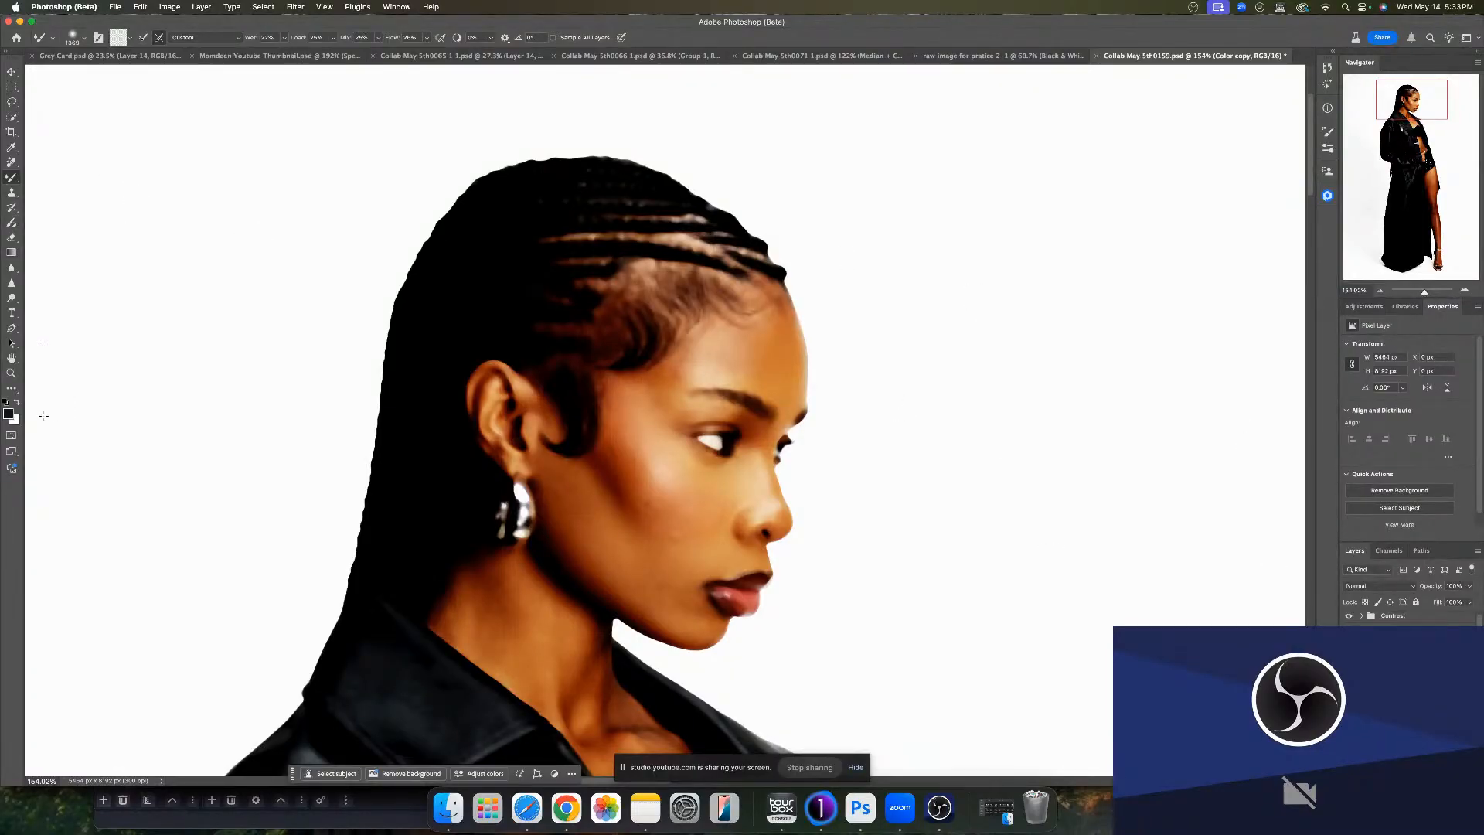
- Set white as foreground, adjust the Mixer Brush settings and blend the skin color across the forehead, cheek and chin
click(17, 402)
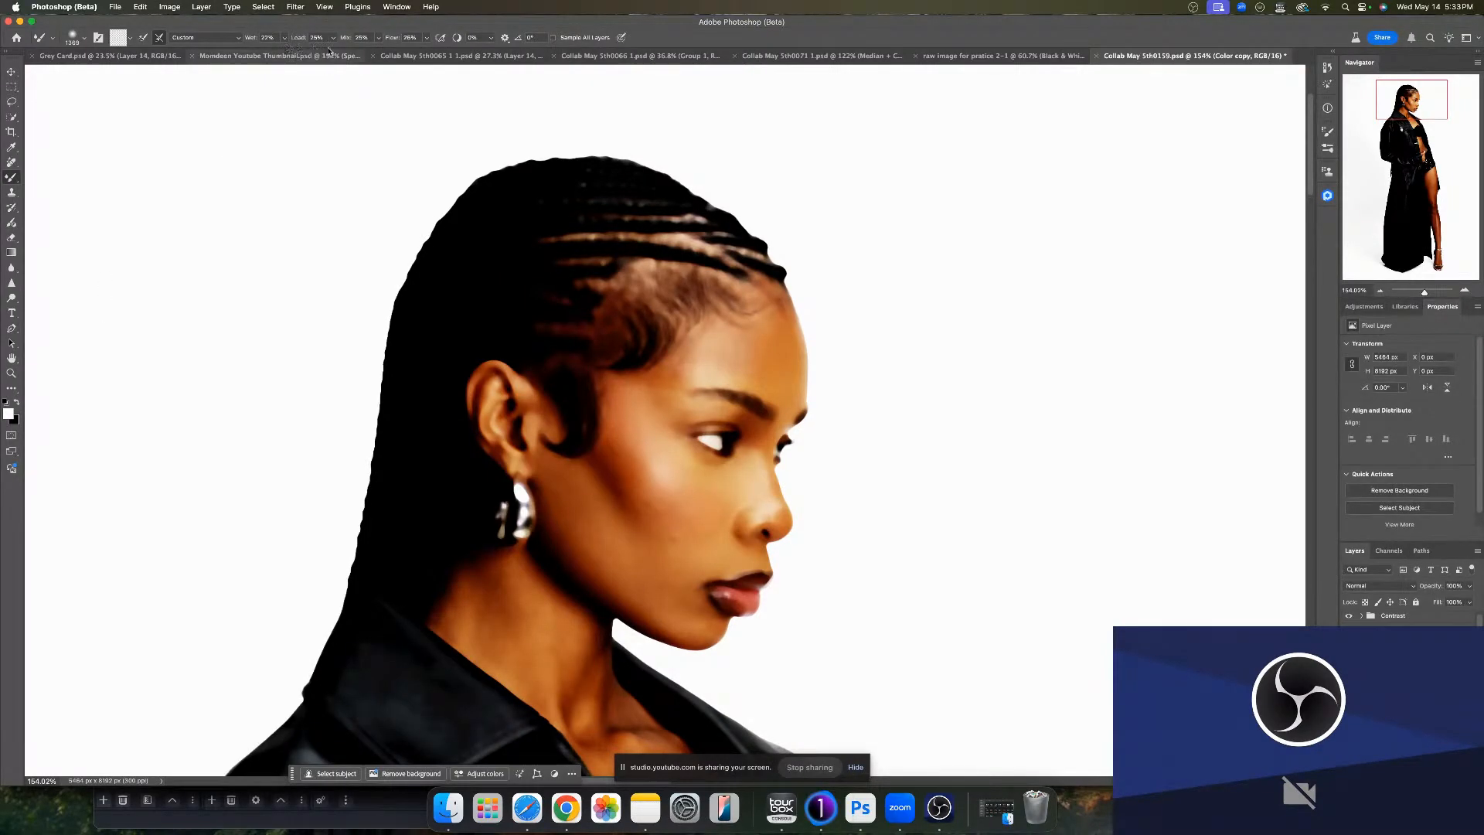
drag(467, 42, 391, 46)
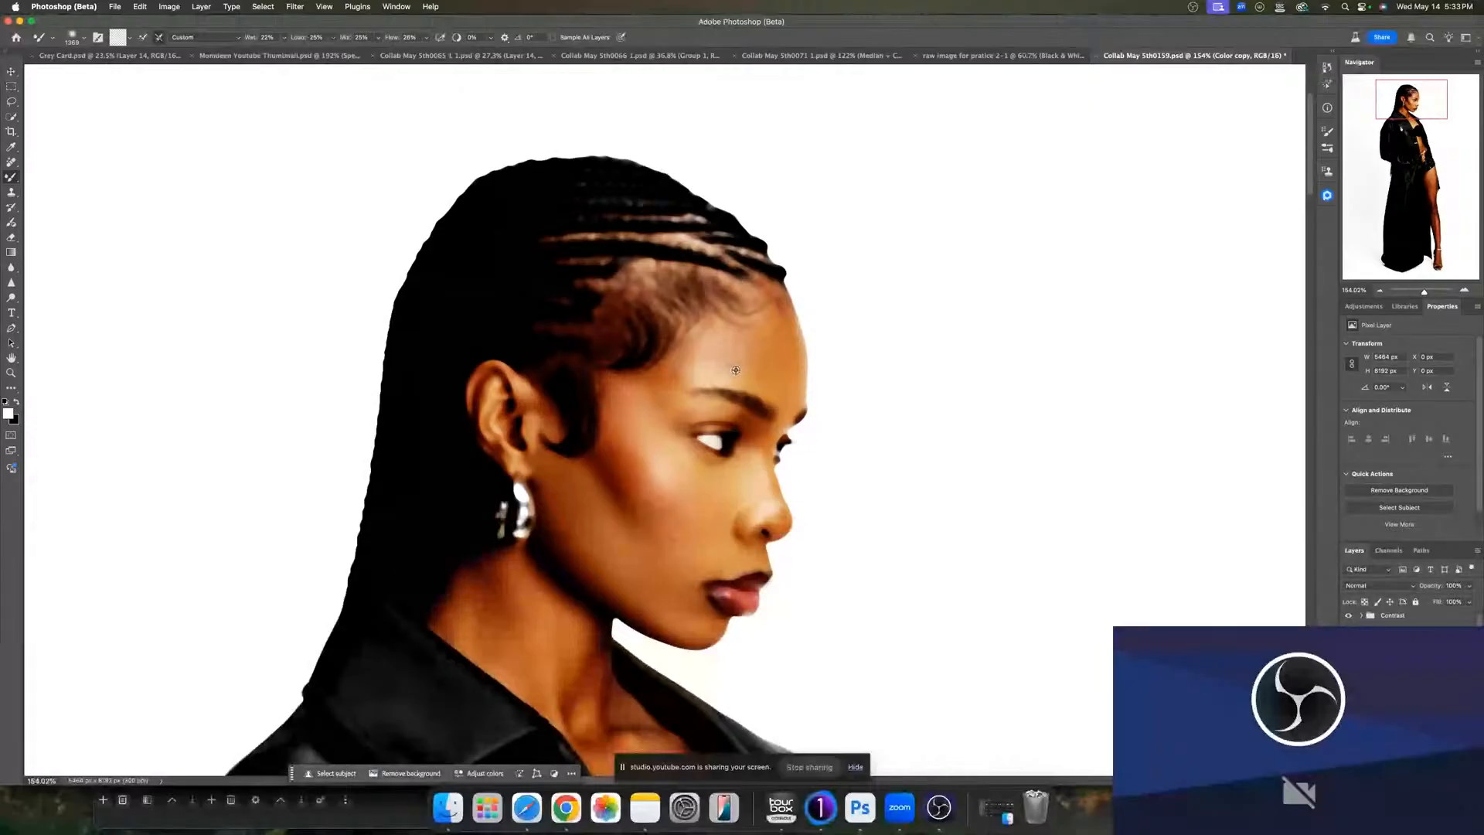
drag(737, 372, 363, 330)
mouse_move(715, 467)
mouse_down()
mouse_move(463, 465)
mouse_move(498, 457)
mouse_up()
drag(583, 497, 609, 497)
drag(590, 523, 627, 523)
drag(700, 516, 671, 516)
drag(689, 539, 680, 536)
drag(713, 497, 729, 503)
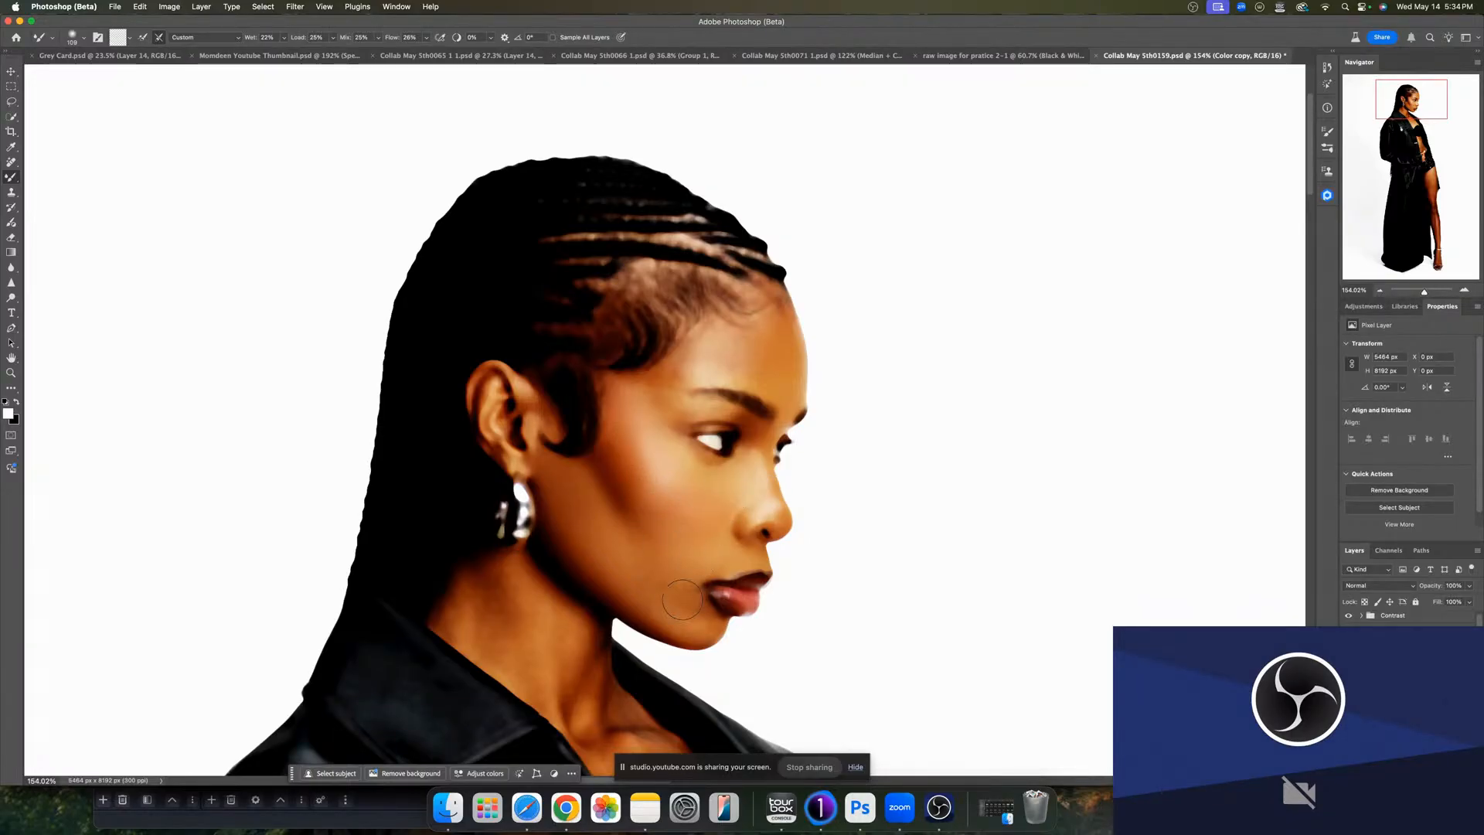
drag(682, 600, 688, 620)
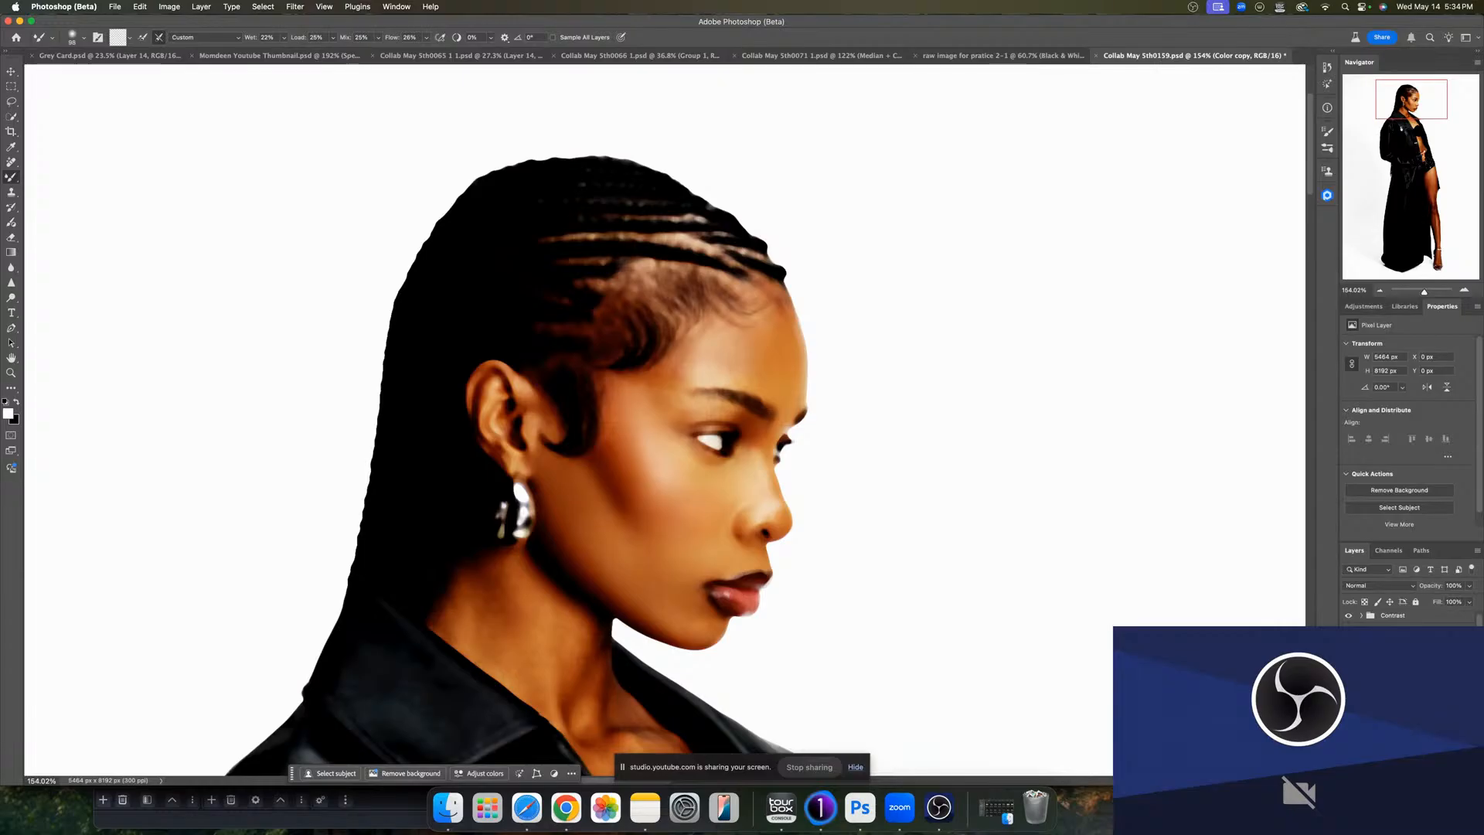
drag(657, 503, 670, 532)
- Continue smoothing the color on the cheek, forehead and under the eye with the Mixer Brush
click(1349, 661)
drag(638, 503, 626, 504)
drag(751, 502, 761, 491)
drag(677, 371, 684, 371)
drag(759, 358, 753, 346)
mouse_move(740, 373)
mouse_down()
mouse_move(784, 355)
mouse_move(773, 327)
mouse_move(763, 339)
mouse_move(798, 428)
mouse_move(776, 361)
mouse_up()
drag(659, 428, 649, 428)
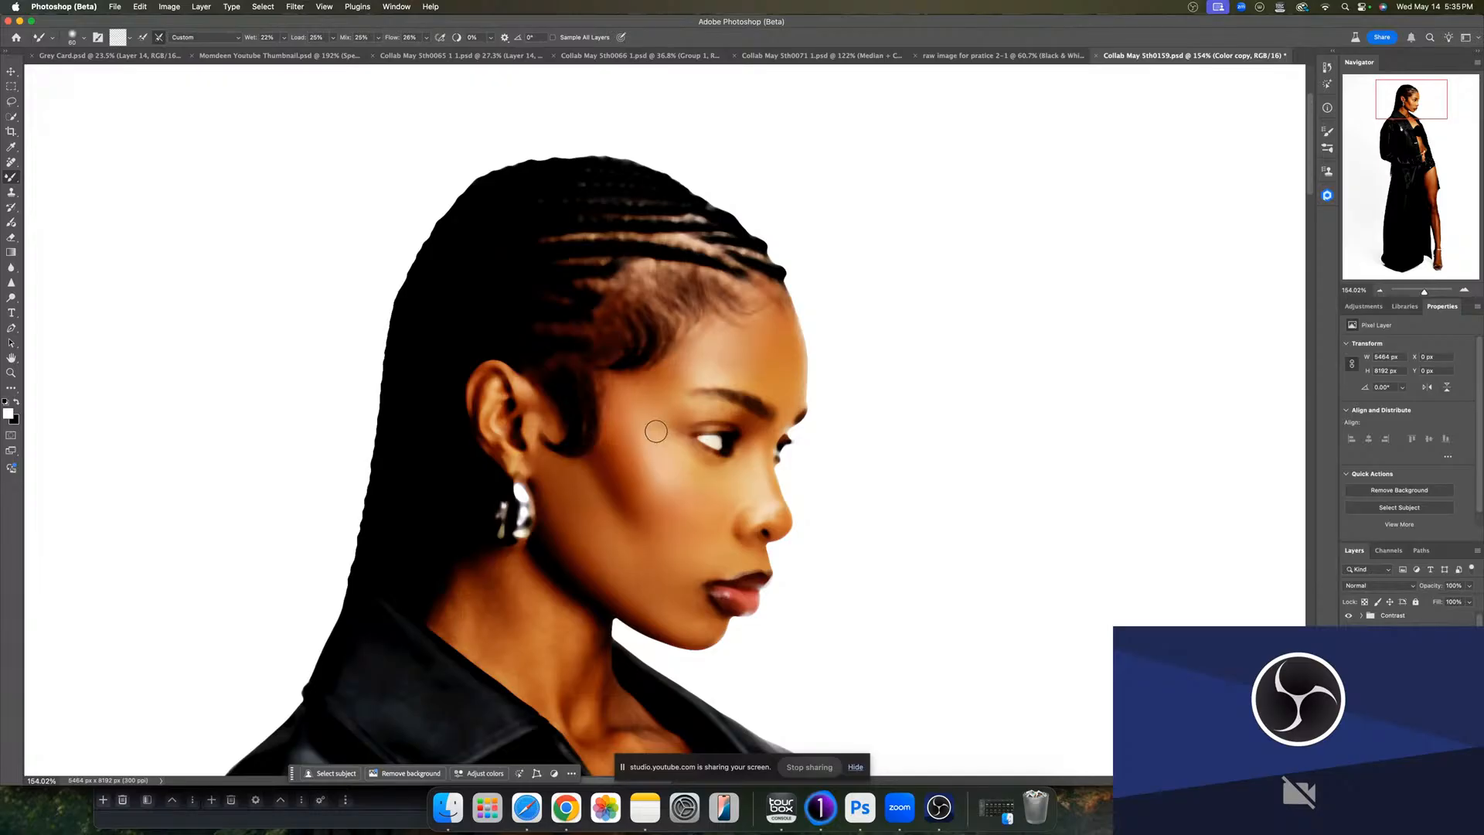
drag(616, 503, 606, 503)
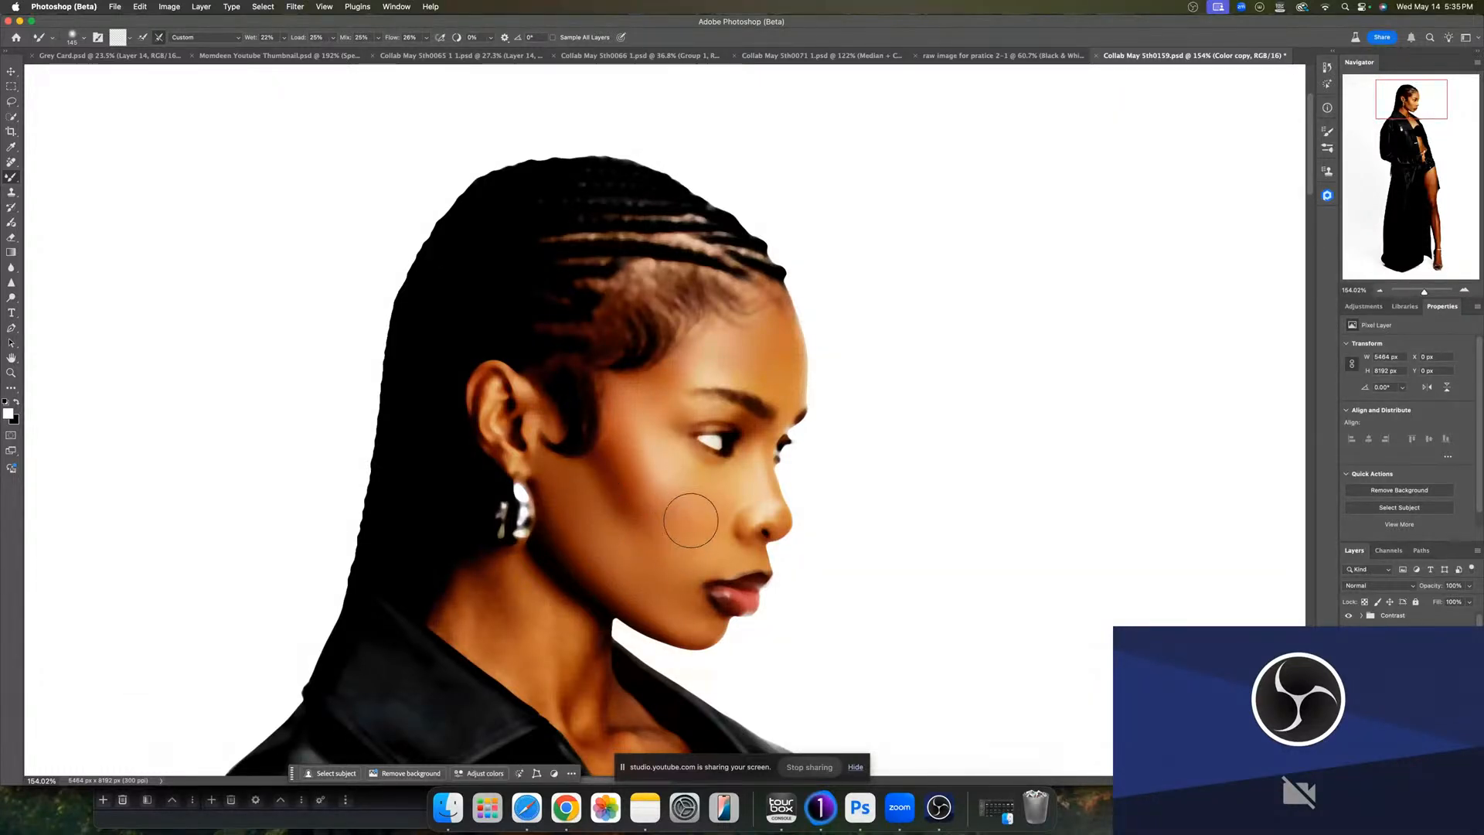
- Blend the color beside the nose and under the chin with a smaller Mixer Brush
key([)
drag(692, 500, 669, 469)
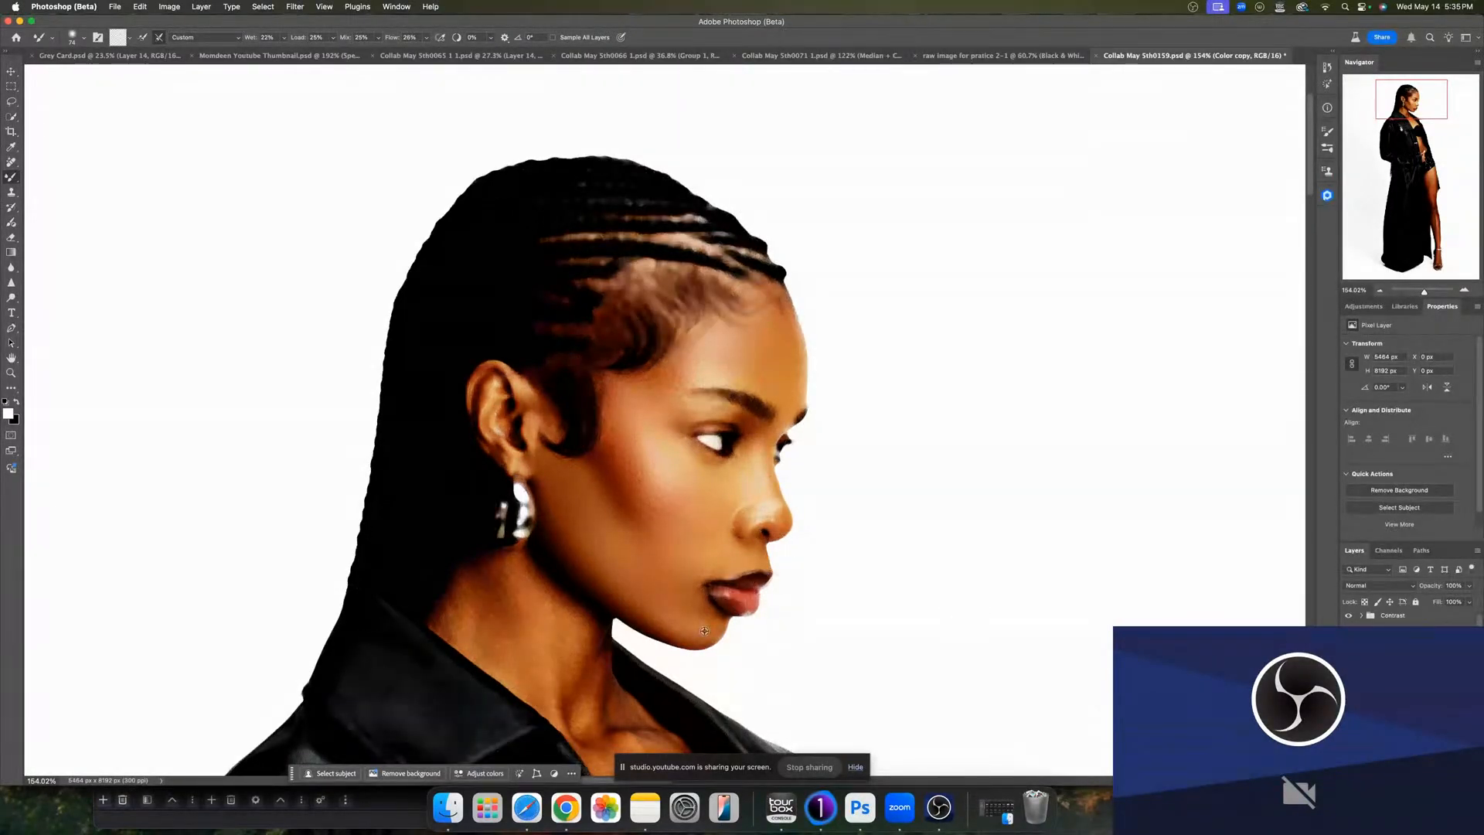
drag(714, 629, 699, 628)
- Blend the skin color along the neck with a larger Mixer Brush
scroll(467, 476, down, 5)
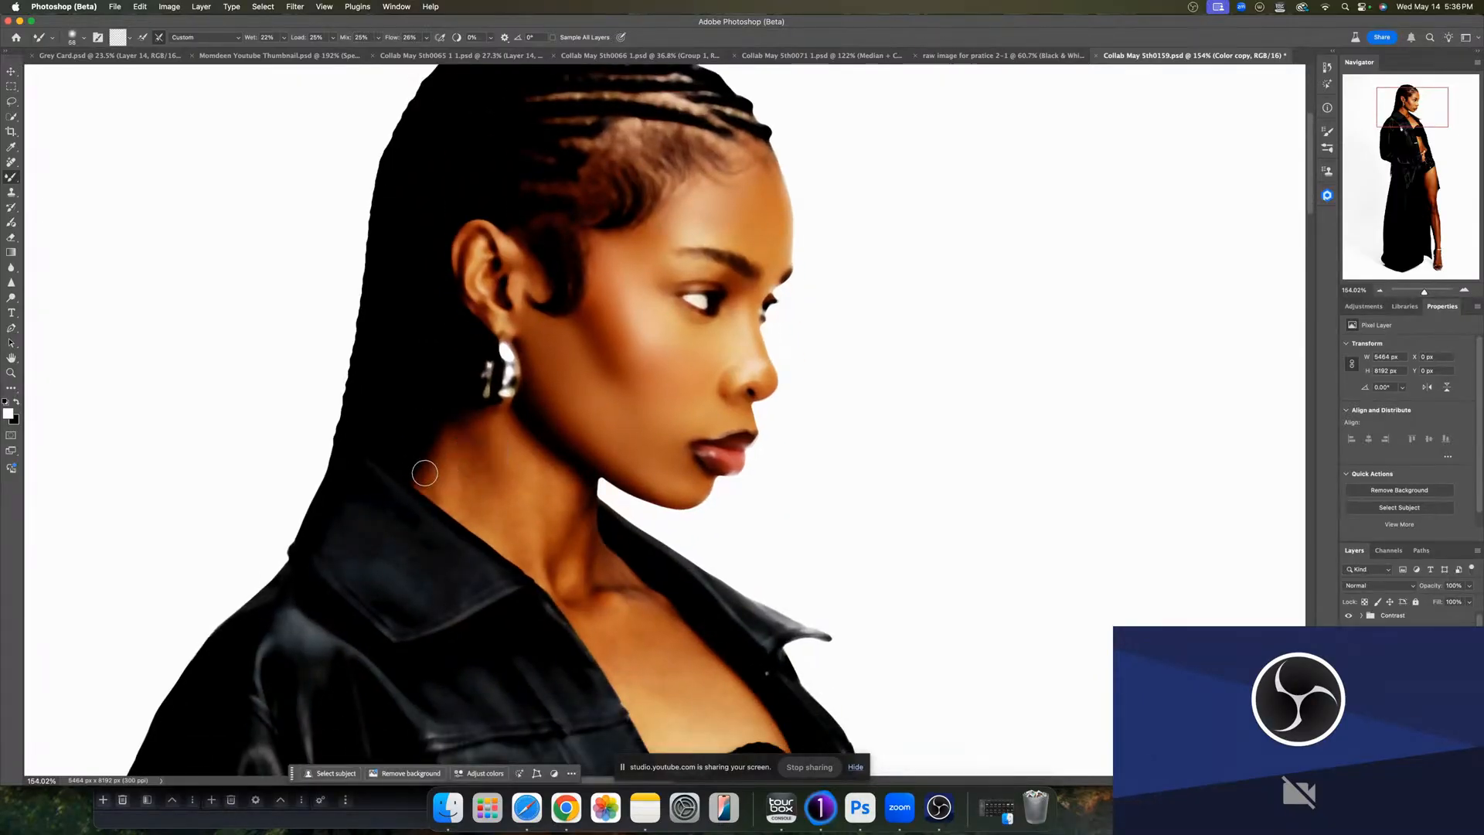
key(bracketright)
key(bracketright)
key(bracketright)
key(bracketright)
mouse_move(430, 493)
mouse_down()
mouse_move(525, 495)
mouse_move(532, 475)
mouse_move(543, 487)
mouse_up()
mouse_move(574, 562)
mouse_down()
mouse_move(569, 520)
mouse_move(595, 547)
mouse_move(576, 593)
mouse_move(545, 533)
mouse_up()
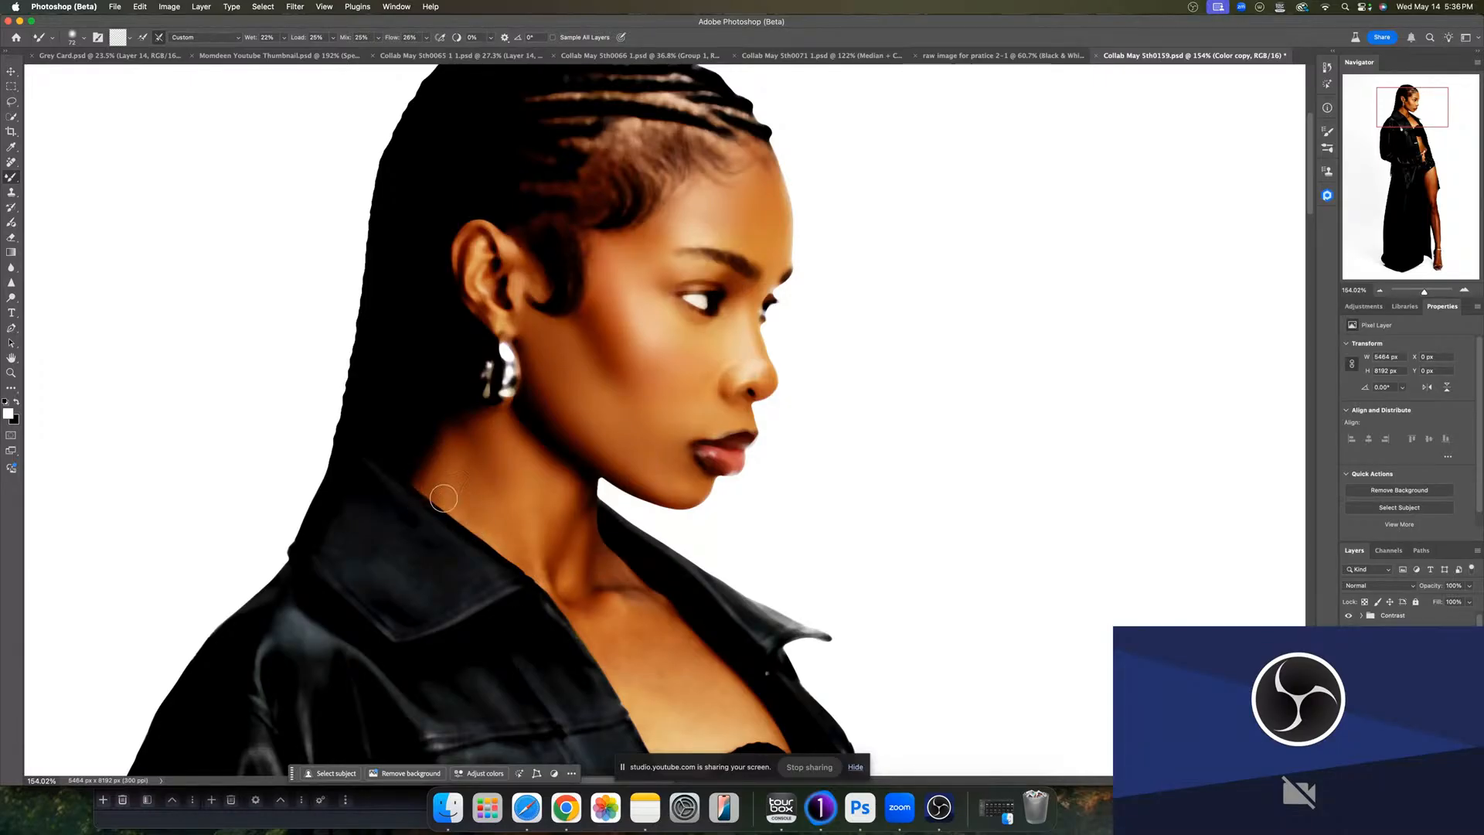
drag(425, 480, 421, 495)
- Erase the blended color that spilled onto the jacket collar, returning to the Mixer Brush
key(e)
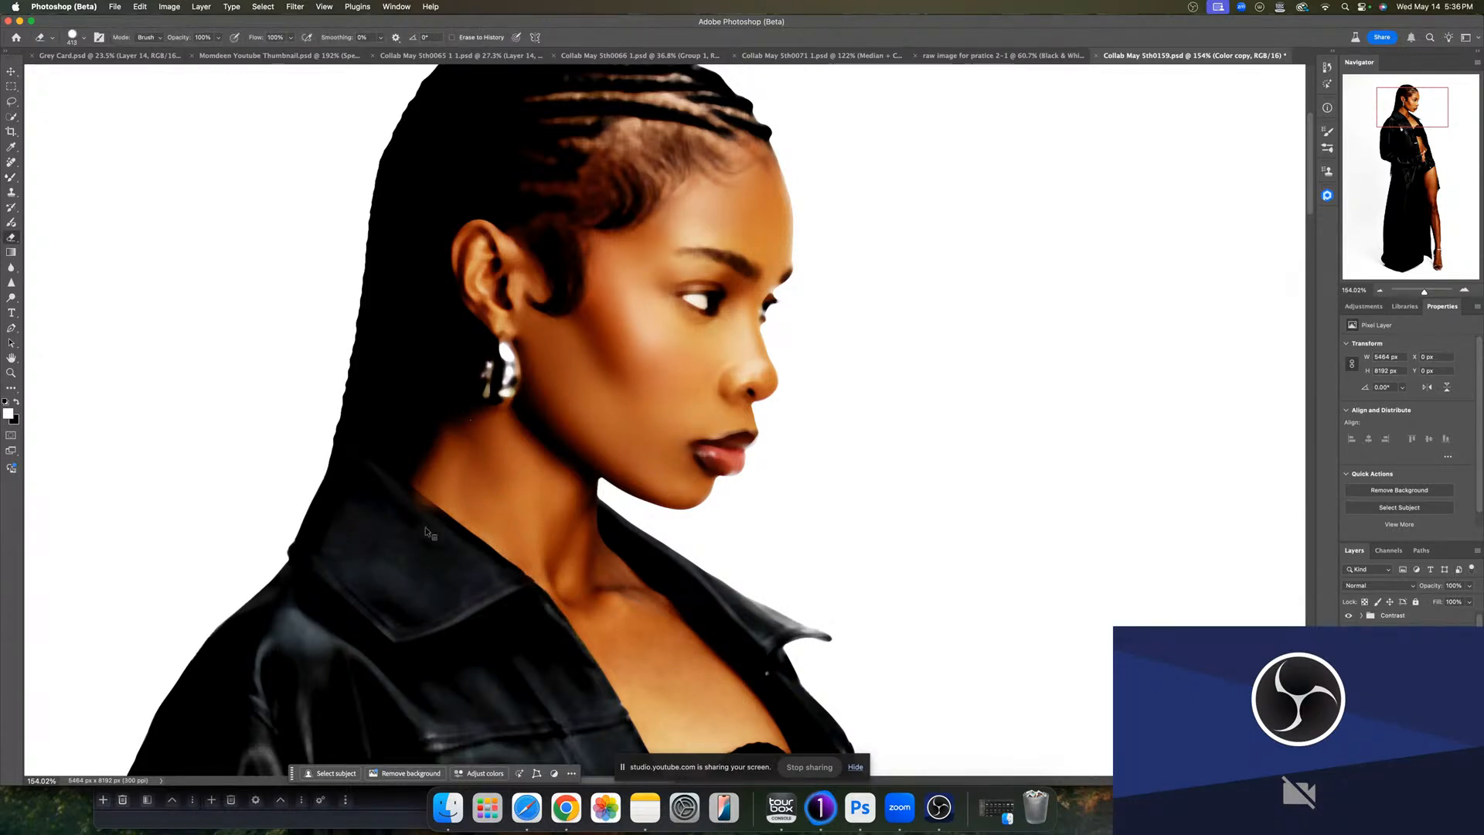
drag(442, 552, 263, 507)
key(b)
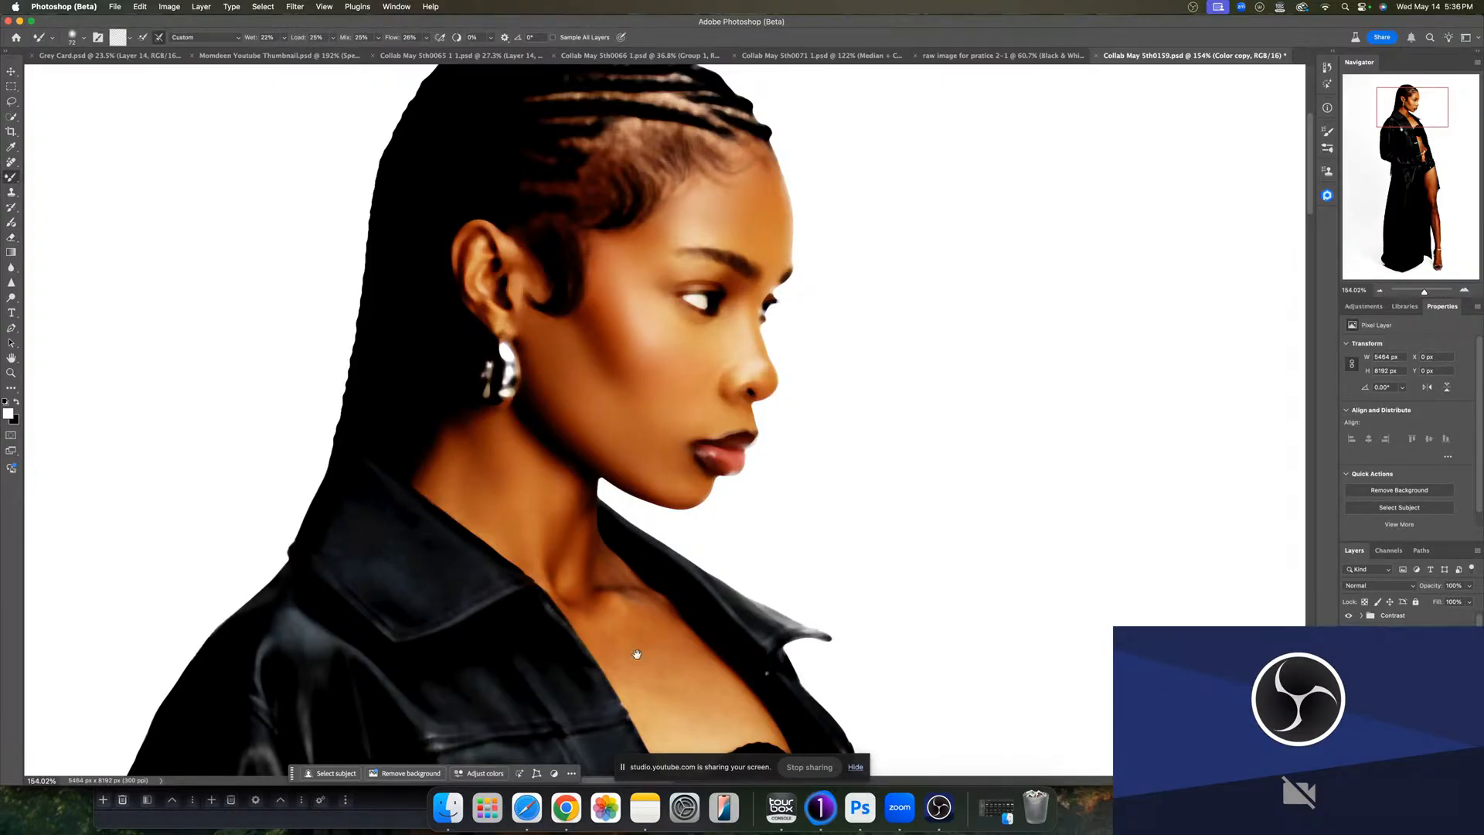
- Blend the color on the throat and upper chest with the Mixer Brush
scroll(467, 575, right, 5)
scroll(467, 575, down, 3)
drag(479, 576, 460, 605)
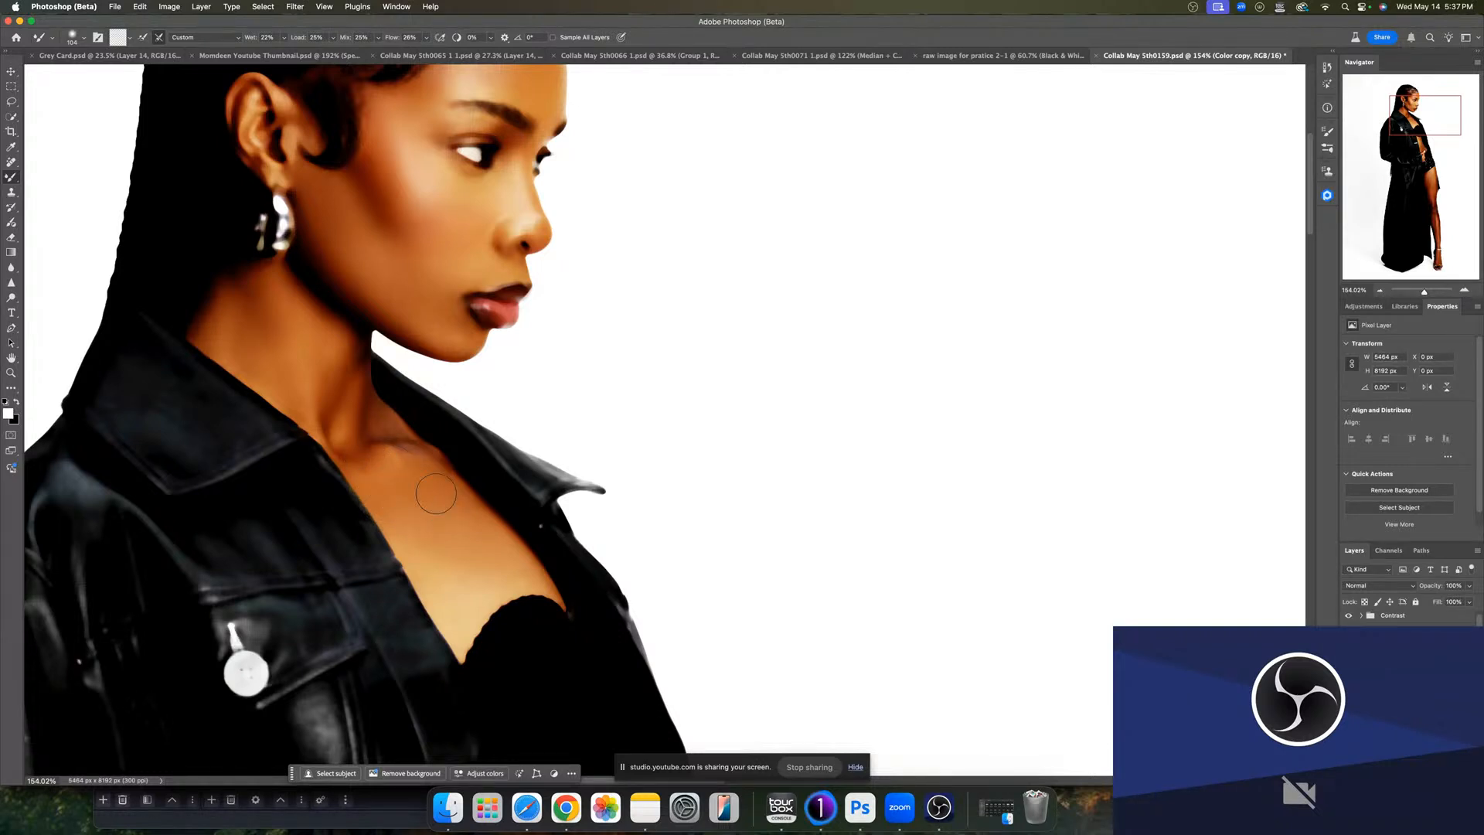
drag(396, 437, 384, 438)
drag(437, 442, 393, 438)
drag(264, 324, 263, 344)
- Zoom in and blend the skin color along the neckline edge next to the jacket
mouse_move(530, 587)
mouse_down()
mouse_move(501, 577)
mouse_move(606, 565)
mouse_up()
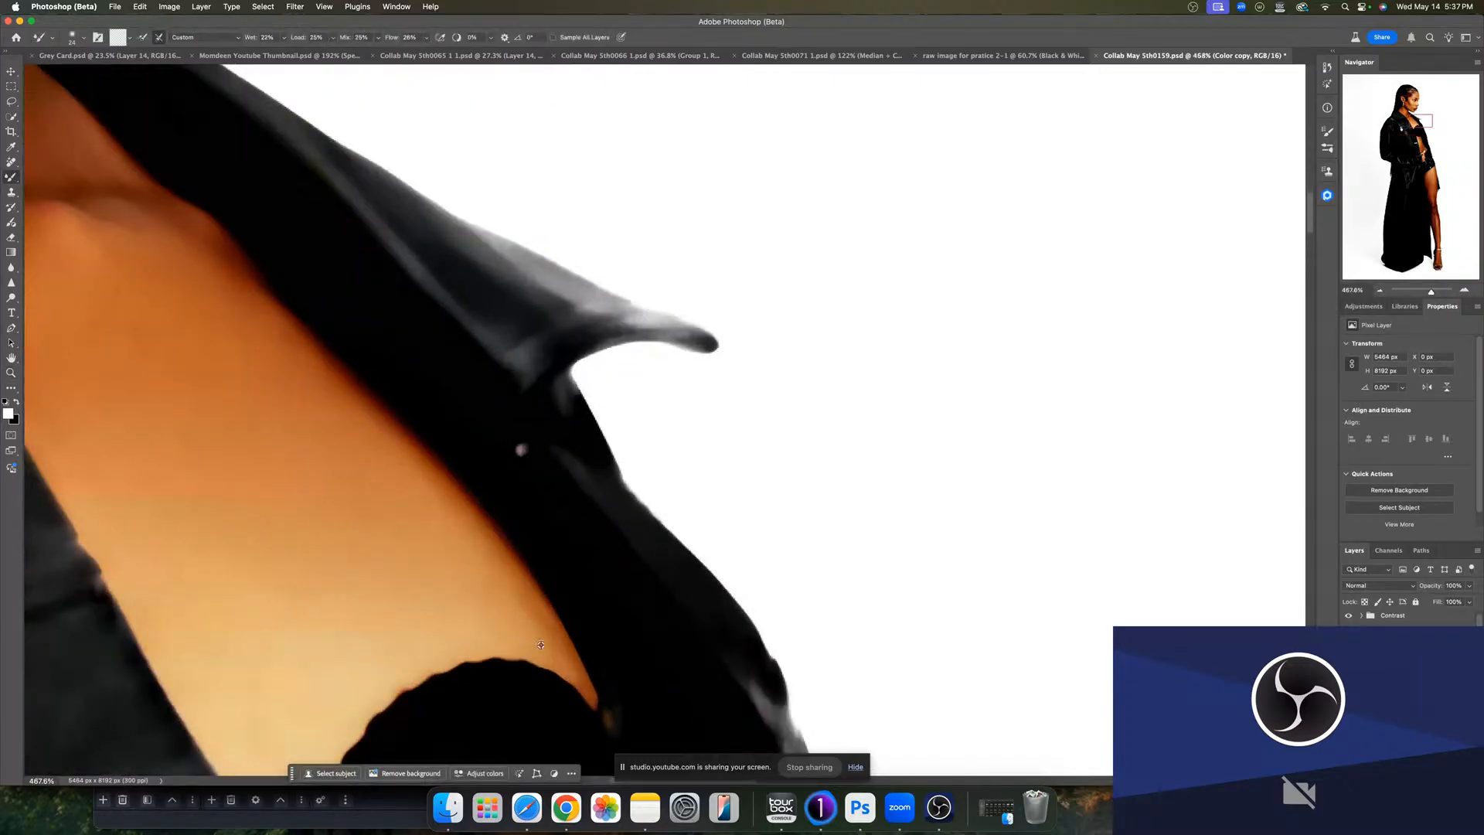
drag(543, 632, 539, 619)
drag(581, 682, 582, 678)
mouse_move(530, 628)
mouse_down()
mouse_move(530, 607)
mouse_move(503, 600)
mouse_move(469, 549)
mouse_move(490, 547)
mouse_move(478, 526)
mouse_up()
drag(232, 269, 240, 291)
scroll(501, 617, down, 8)
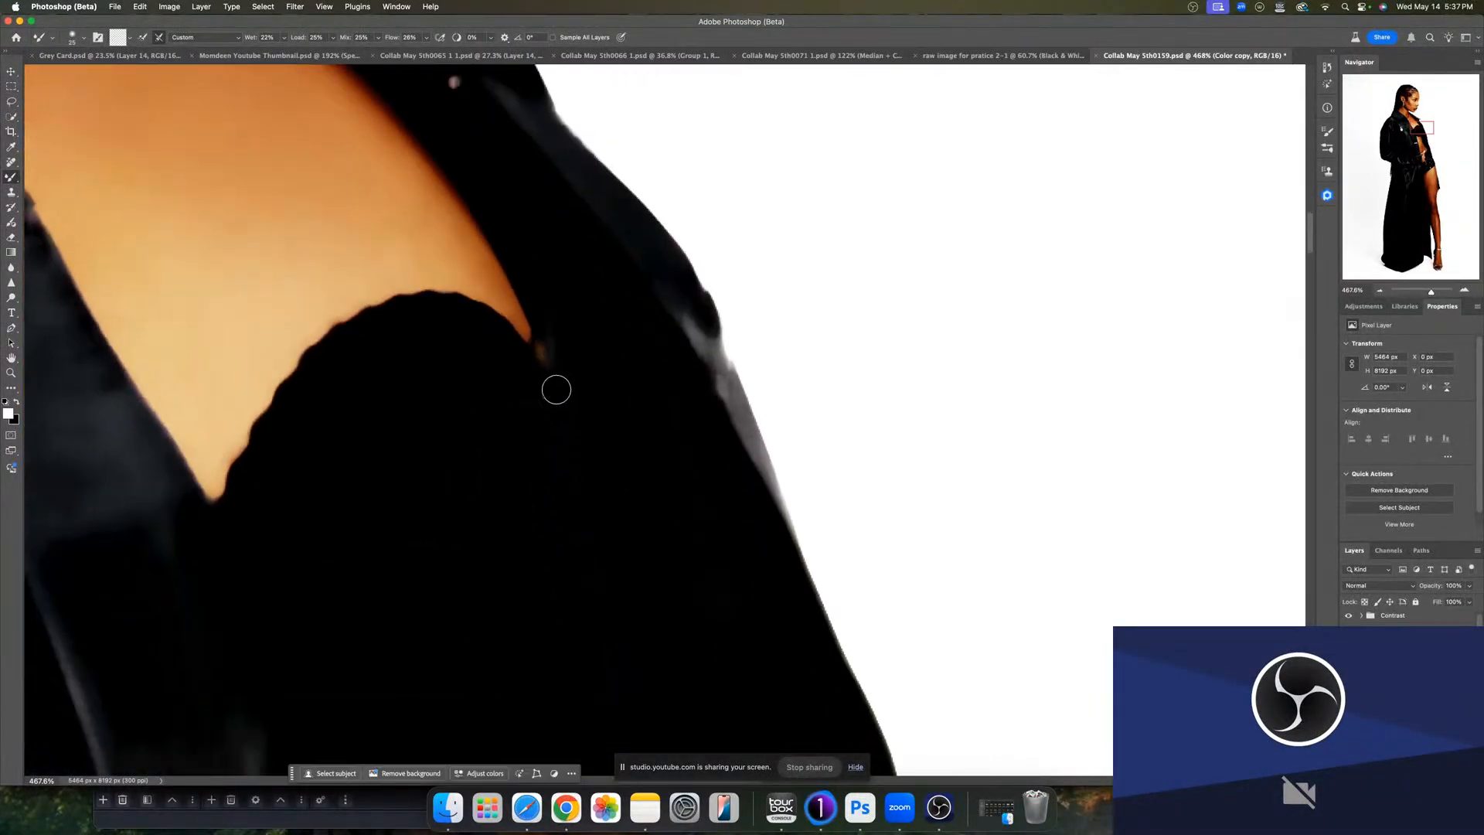
- Erase the blended color spilling past the neckline onto the jacket, returning to the Mixer Brush
key(e)
drag(552, 379, 507, 371)
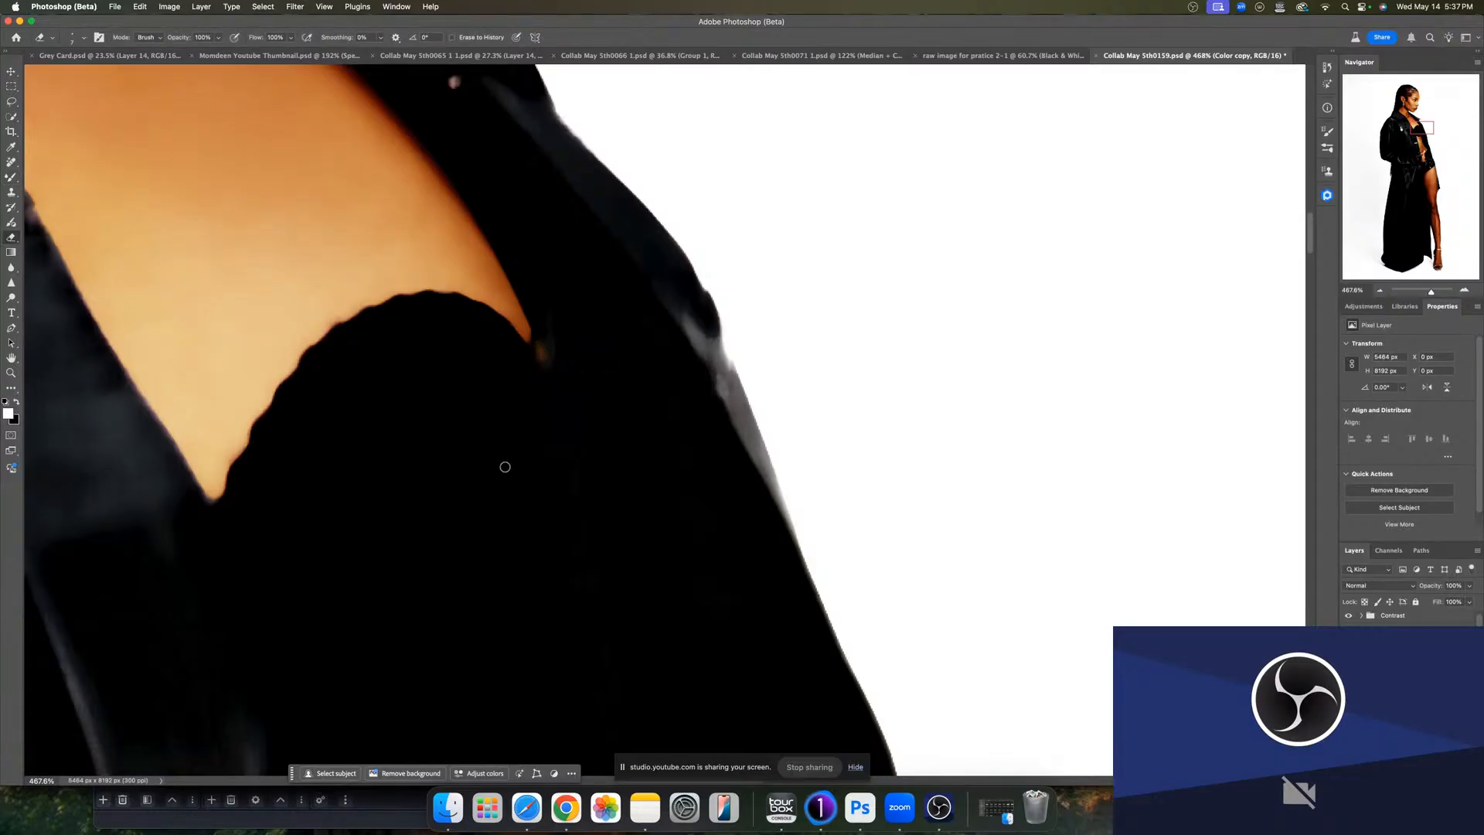
key(b)
- Blend the skin color on the exposed midriff beside the jacket opening with the Mixer Brush
key(z)
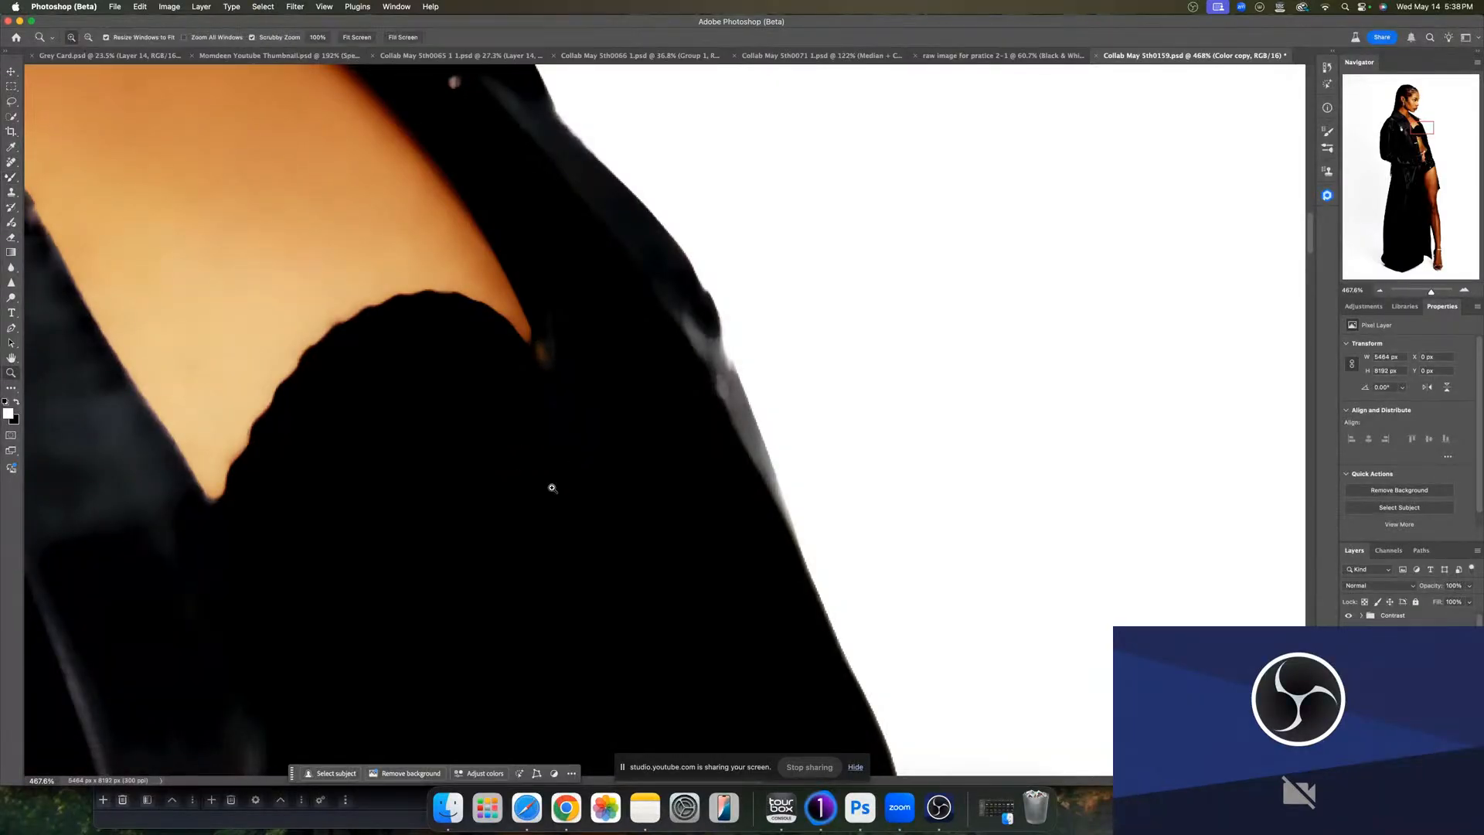
mouse_move(605, 531)
mouse_down()
mouse_move(533, 514)
mouse_move(549, 514)
mouse_up()
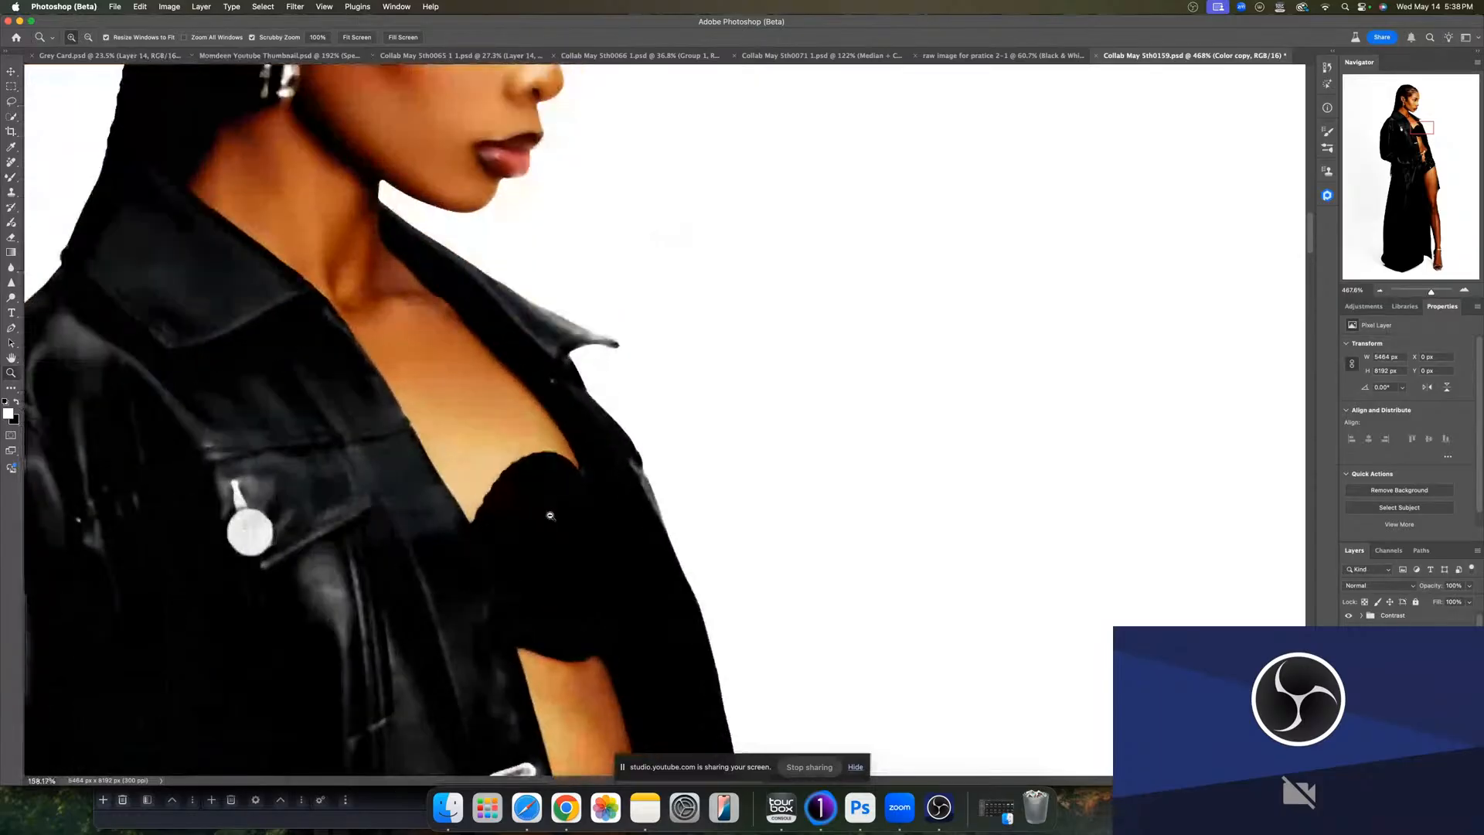
key(b)
mouse_move(585, 641)
mouse_down()
mouse_move(577, 612)
mouse_move(476, 574)
mouse_move(450, 594)
mouse_up()
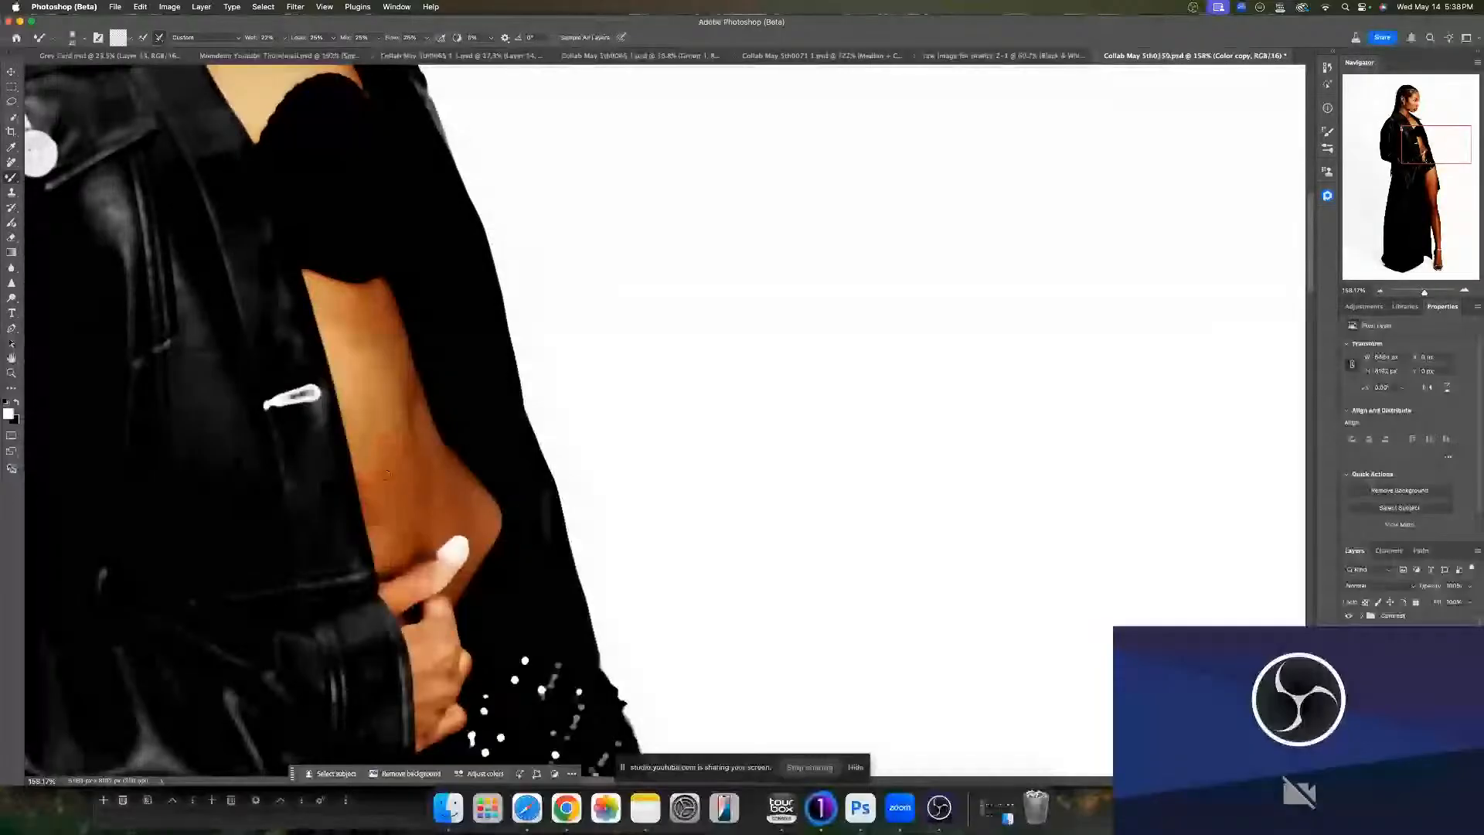
drag(412, 471, 437, 474)
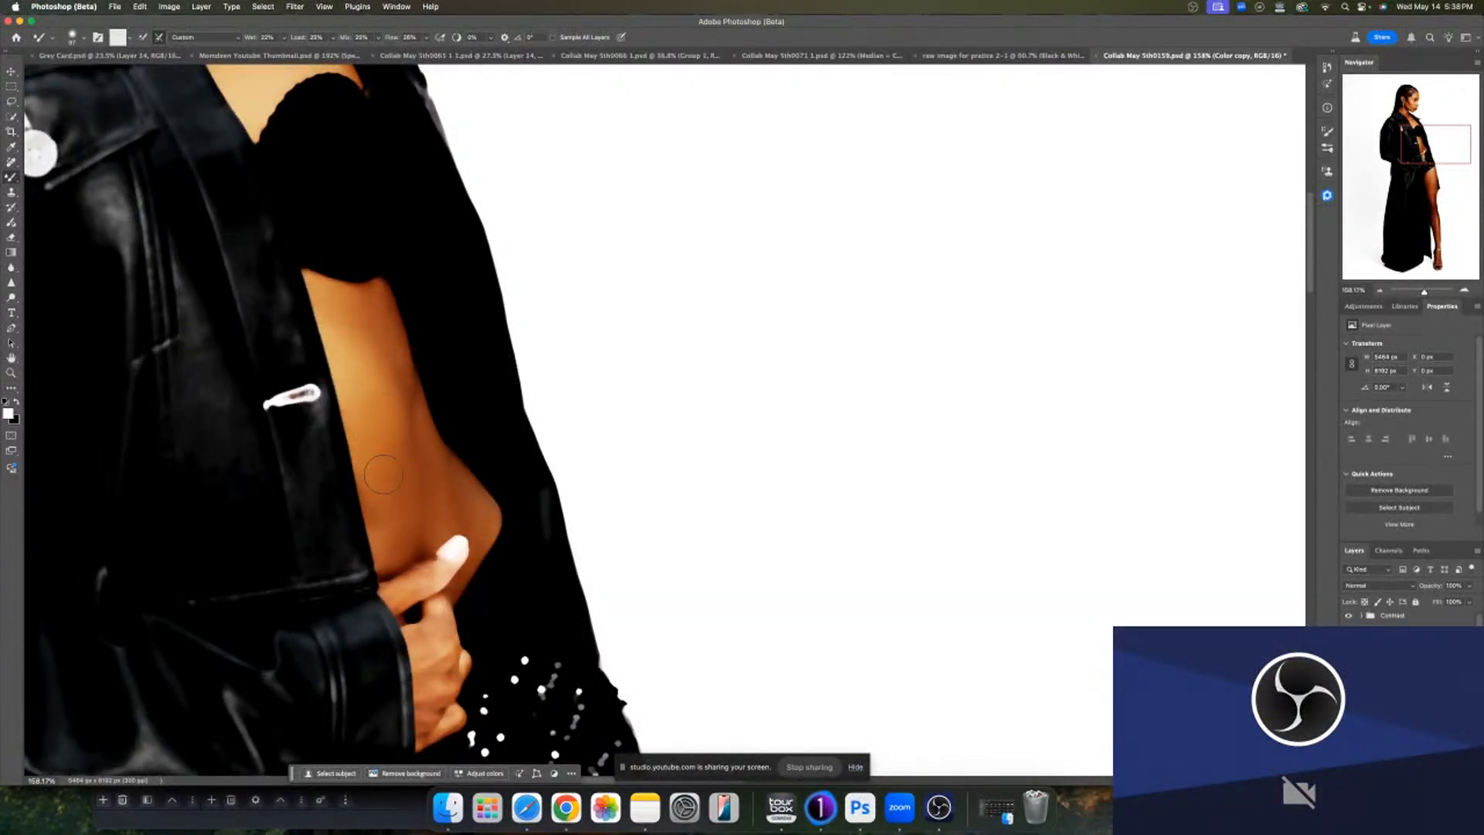
drag(382, 358, 388, 358)
drag(368, 305, 367, 307)
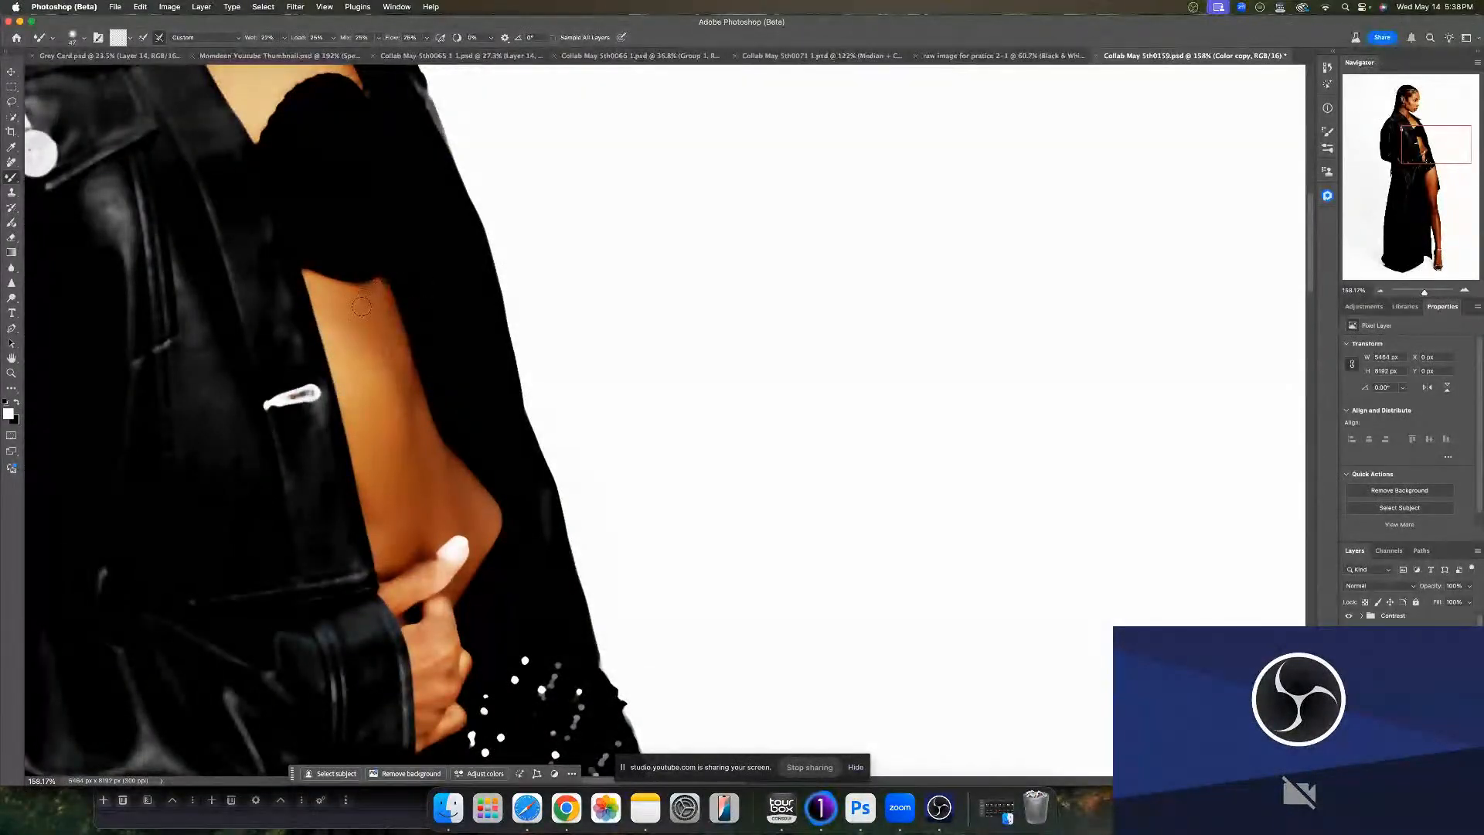
drag(402, 421, 406, 421)
drag(374, 312, 361, 310)
- Zoom in and blend the skin tones along the waist below the jacket edge
scroll(360, 313, up, 5)
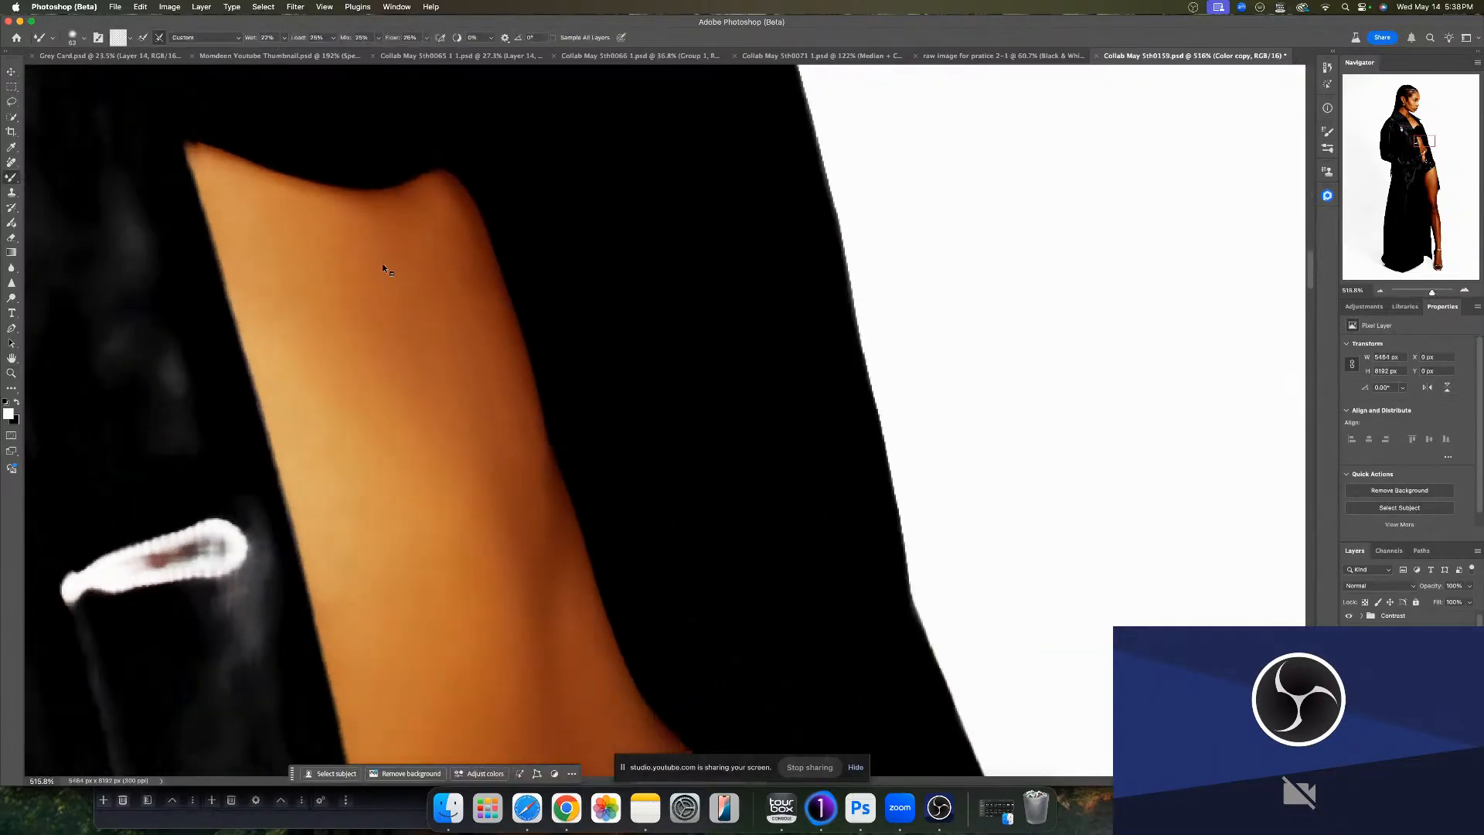
mouse_move(381, 263)
mouse_down()
mouse_move(363, 267)
mouse_move(369, 232)
mouse_up()
drag(353, 608, 343, 606)
mouse_move(556, 633)
mouse_down()
mouse_move(468, 503)
mouse_move(390, 245)
mouse_up()
drag(507, 507, 511, 506)
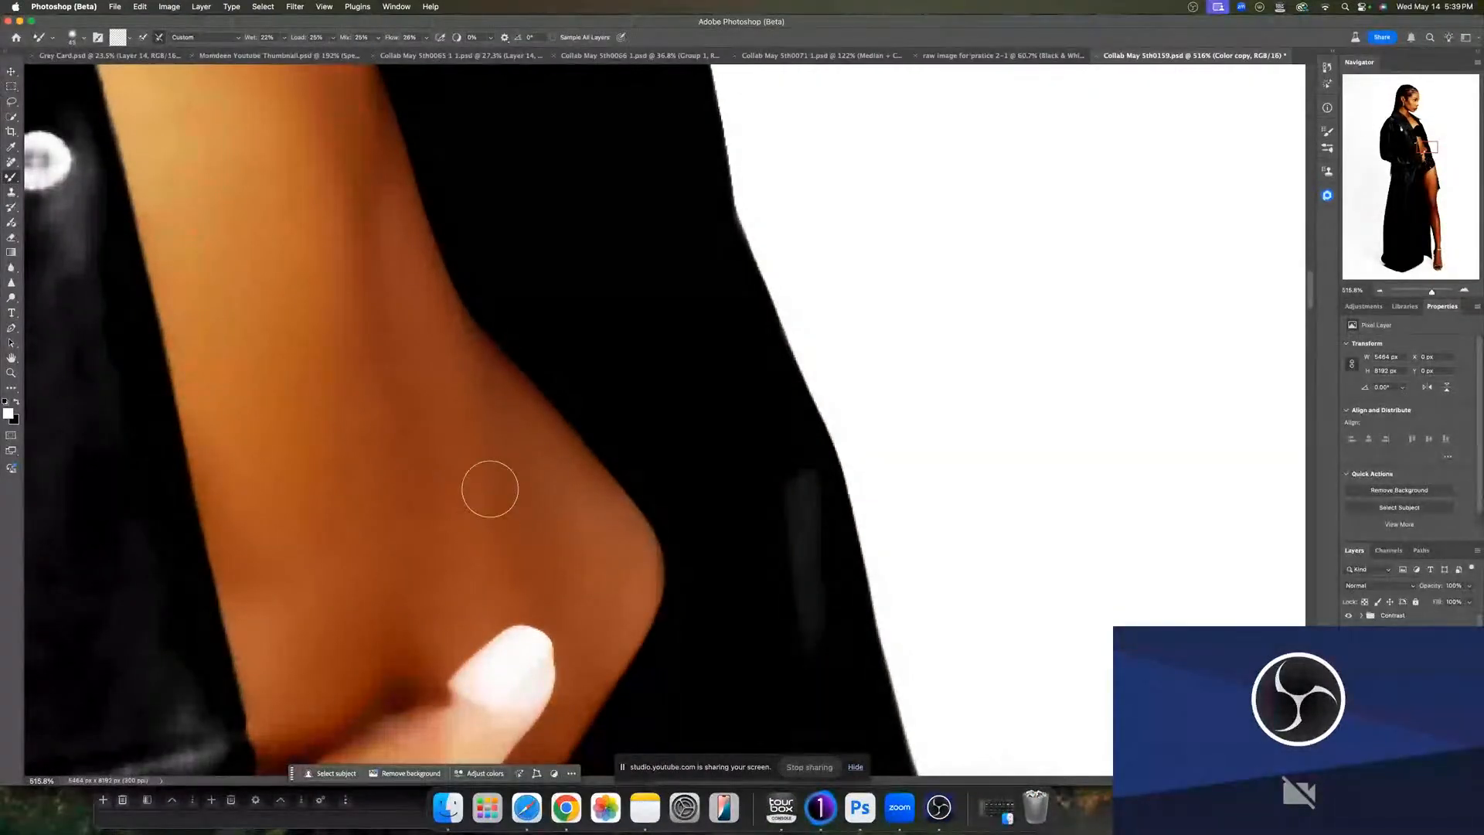
- Blend the skin on the lower waist and forearm around the fingertip
drag(425, 473, 437, 474)
mouse_move(407, 603)
mouse_down()
mouse_move(397, 490)
mouse_move(277, 556)
mouse_up()
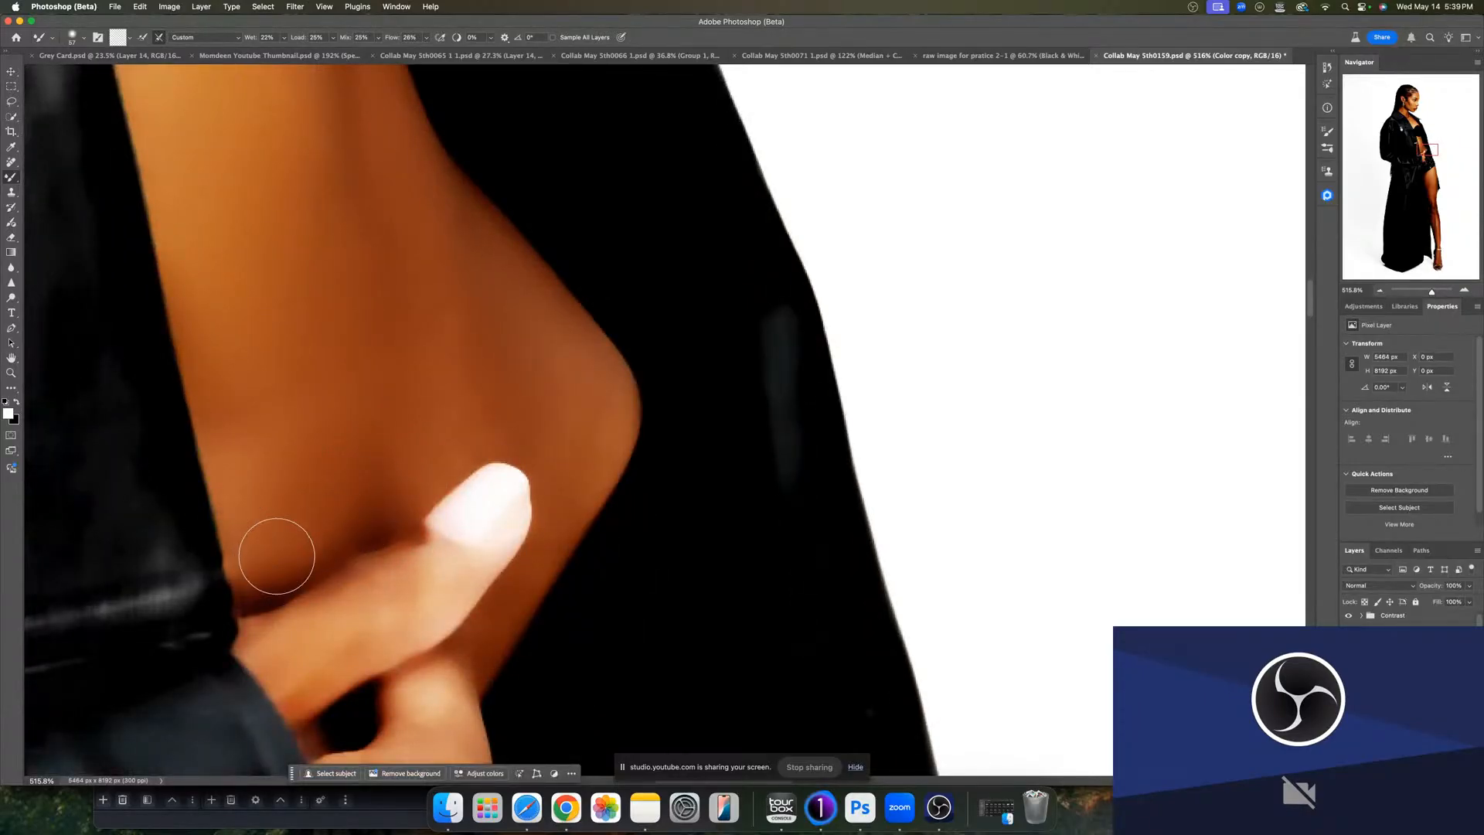
drag(465, 372, 505, 382)
mouse_move(452, 331)
mouse_down()
mouse_move(434, 239)
mouse_move(457, 258)
mouse_up()
drag(590, 455, 636, 252)
drag(580, 374, 581, 369)
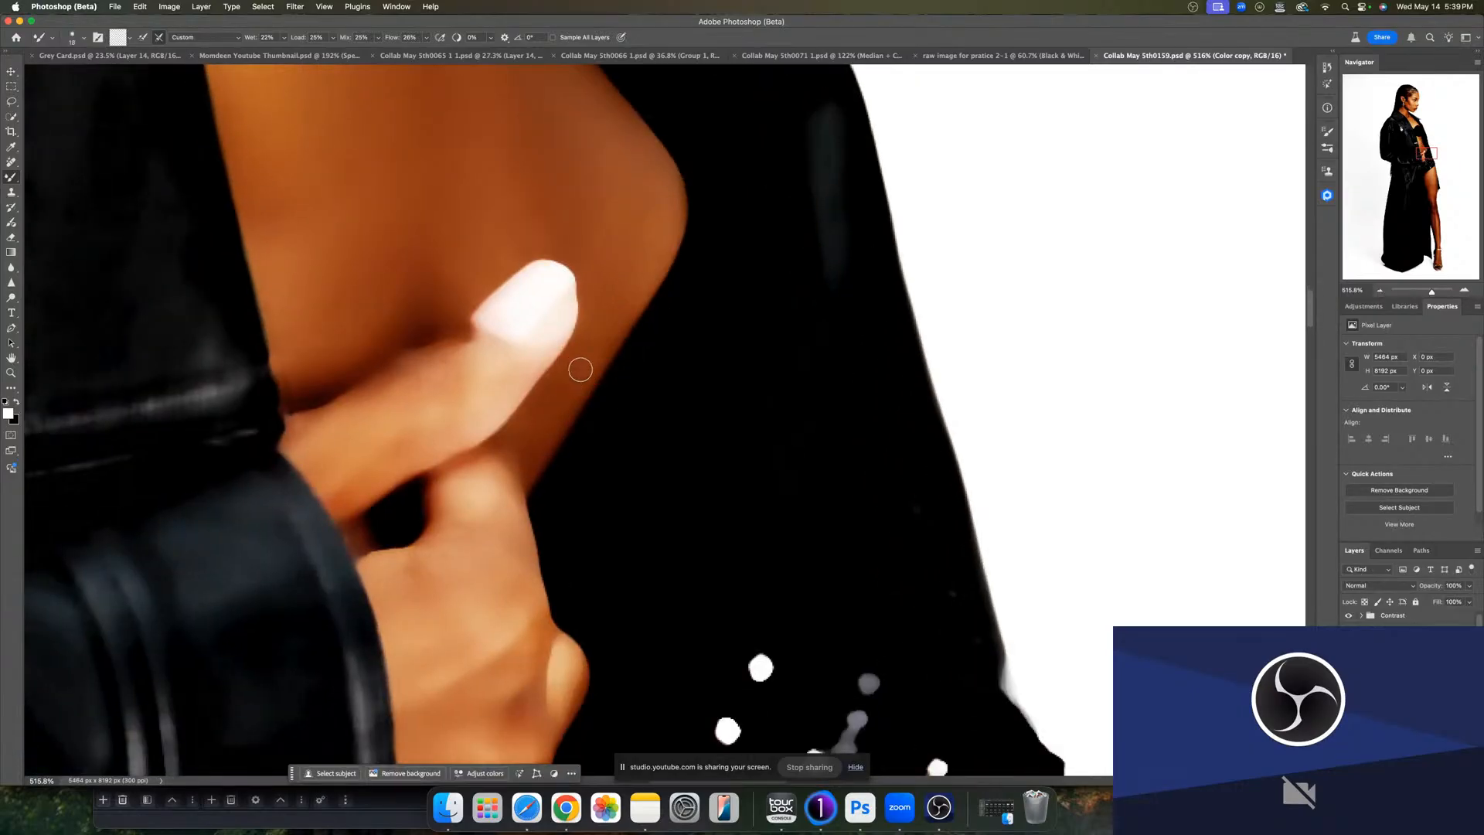
- Blend the skin over the knuckles, toggling the retouch layer's visibility to compare before and after
drag(553, 546, 584, 186)
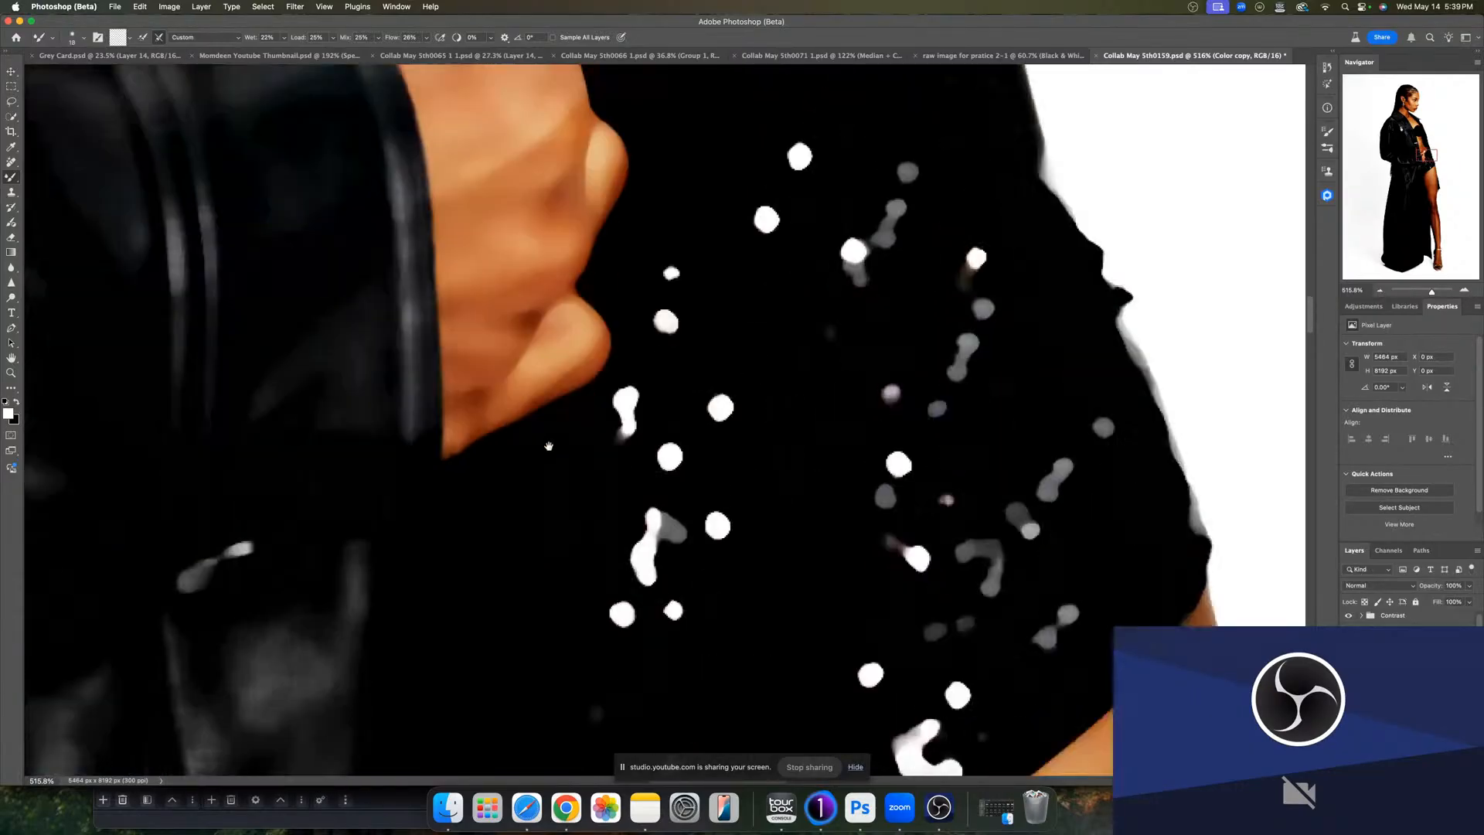
drag(525, 395, 539, 591)
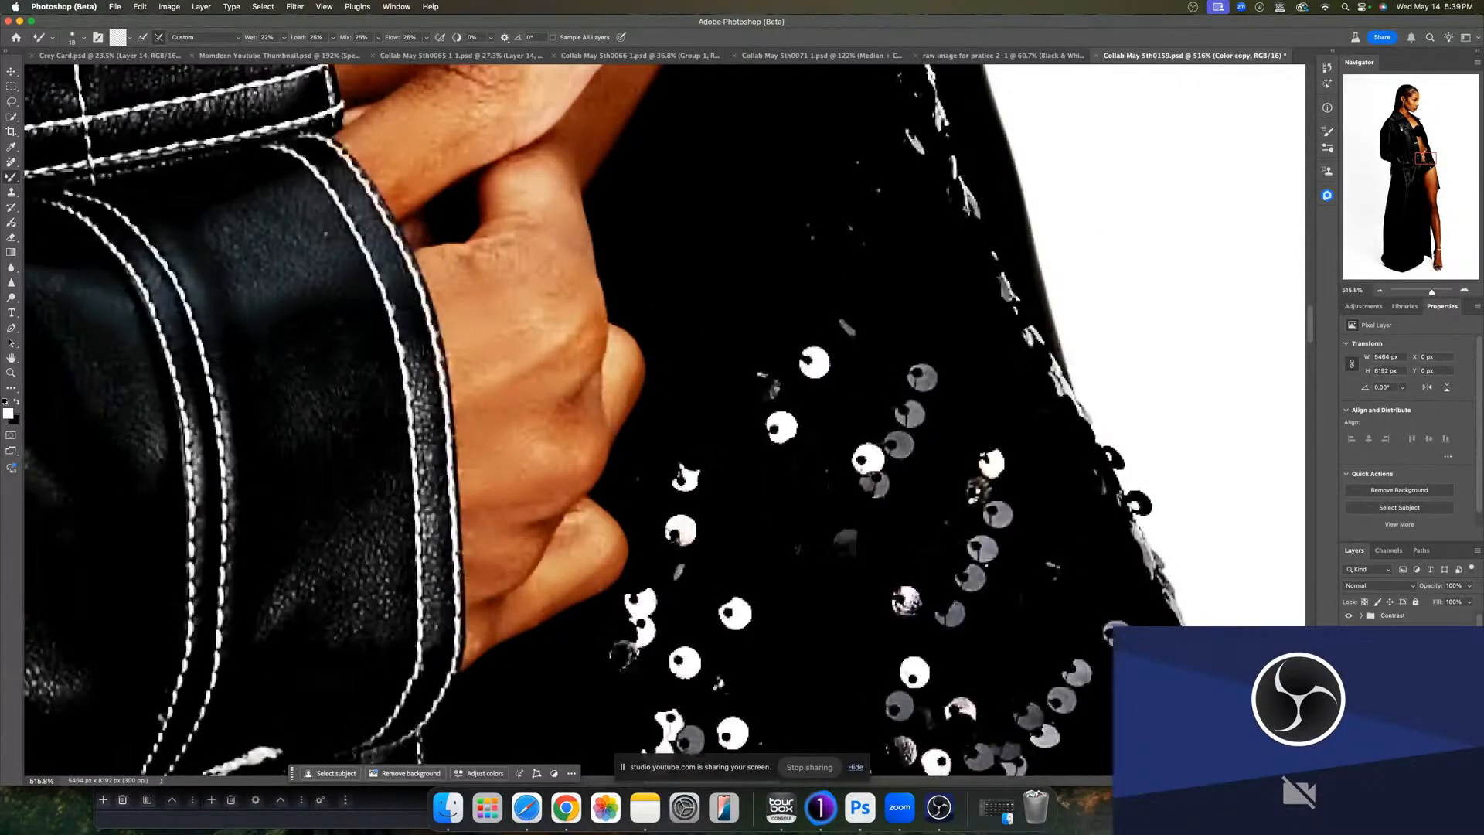
click(1348, 657)
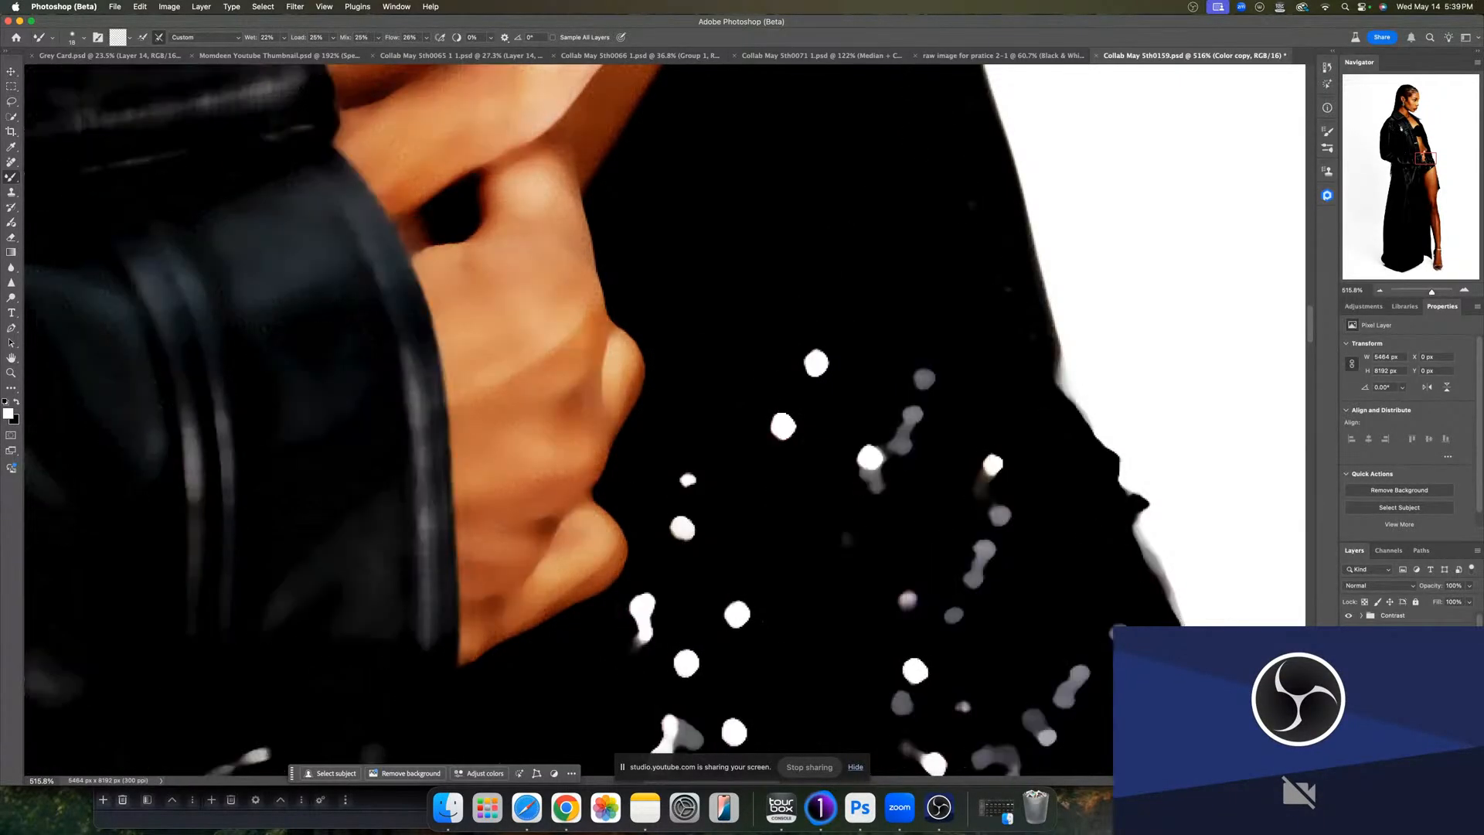
drag(540, 486, 548, 487)
click(1349, 665)
click(1348, 664)
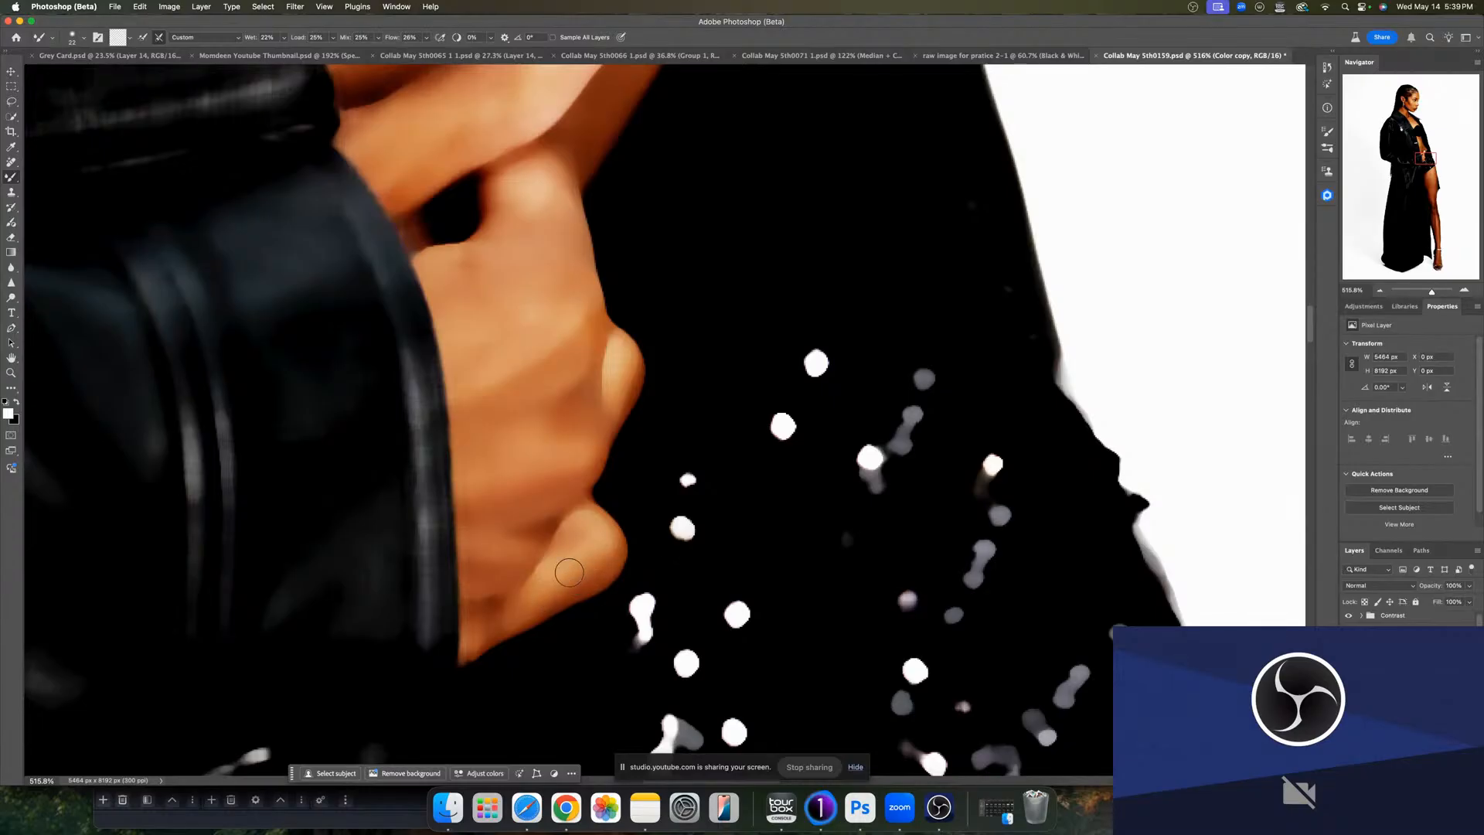
- Enlarge the Mixer Brush and blend the skin color on the upper thigh below the shorts
scroll(574, 572, down, 5)
key(z)
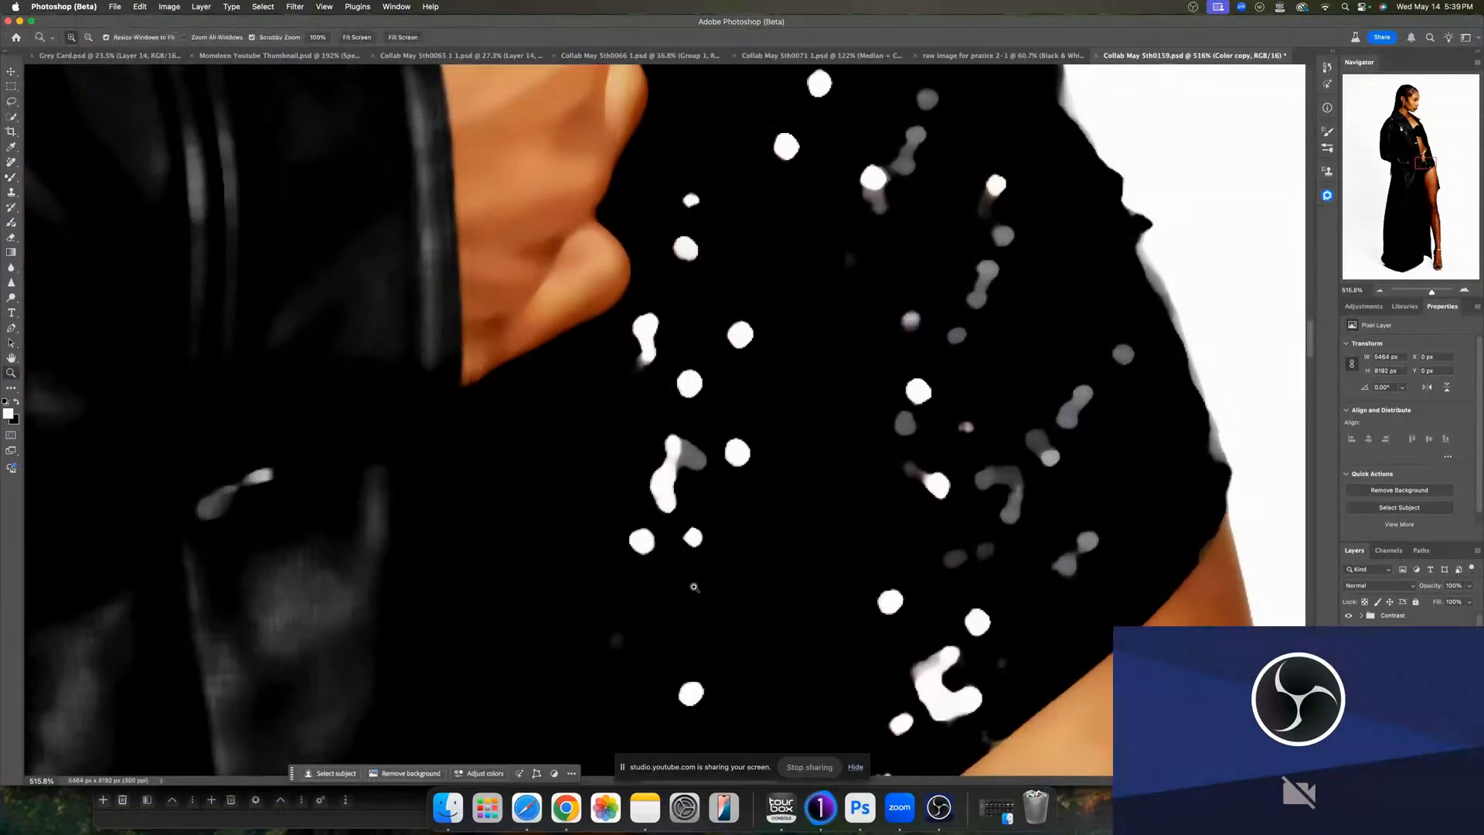
scroll(694, 586, down, 8)
scroll(627, 560, up, 3)
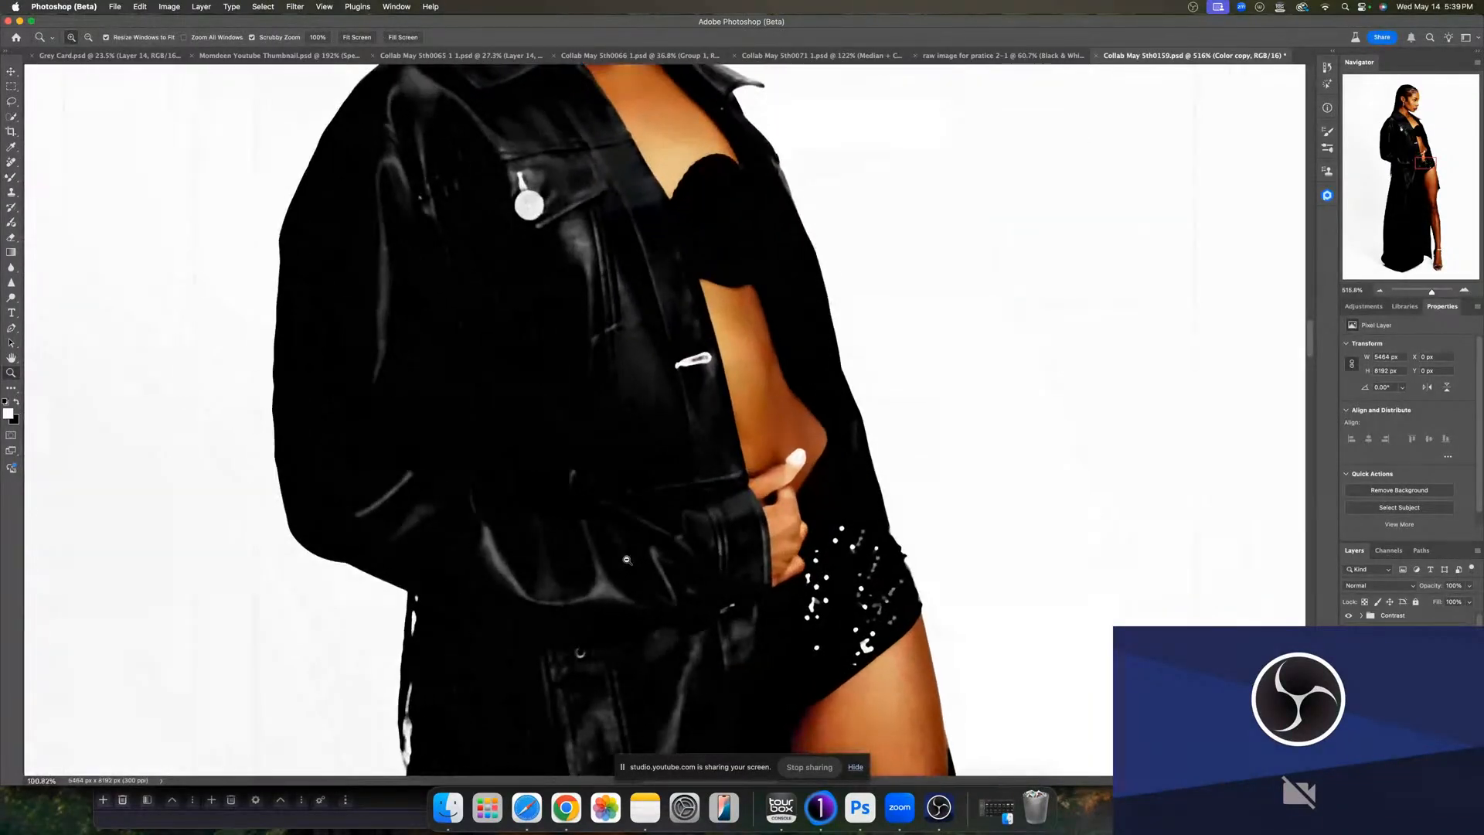
scroll(783, 487, up, 2)
key(b)
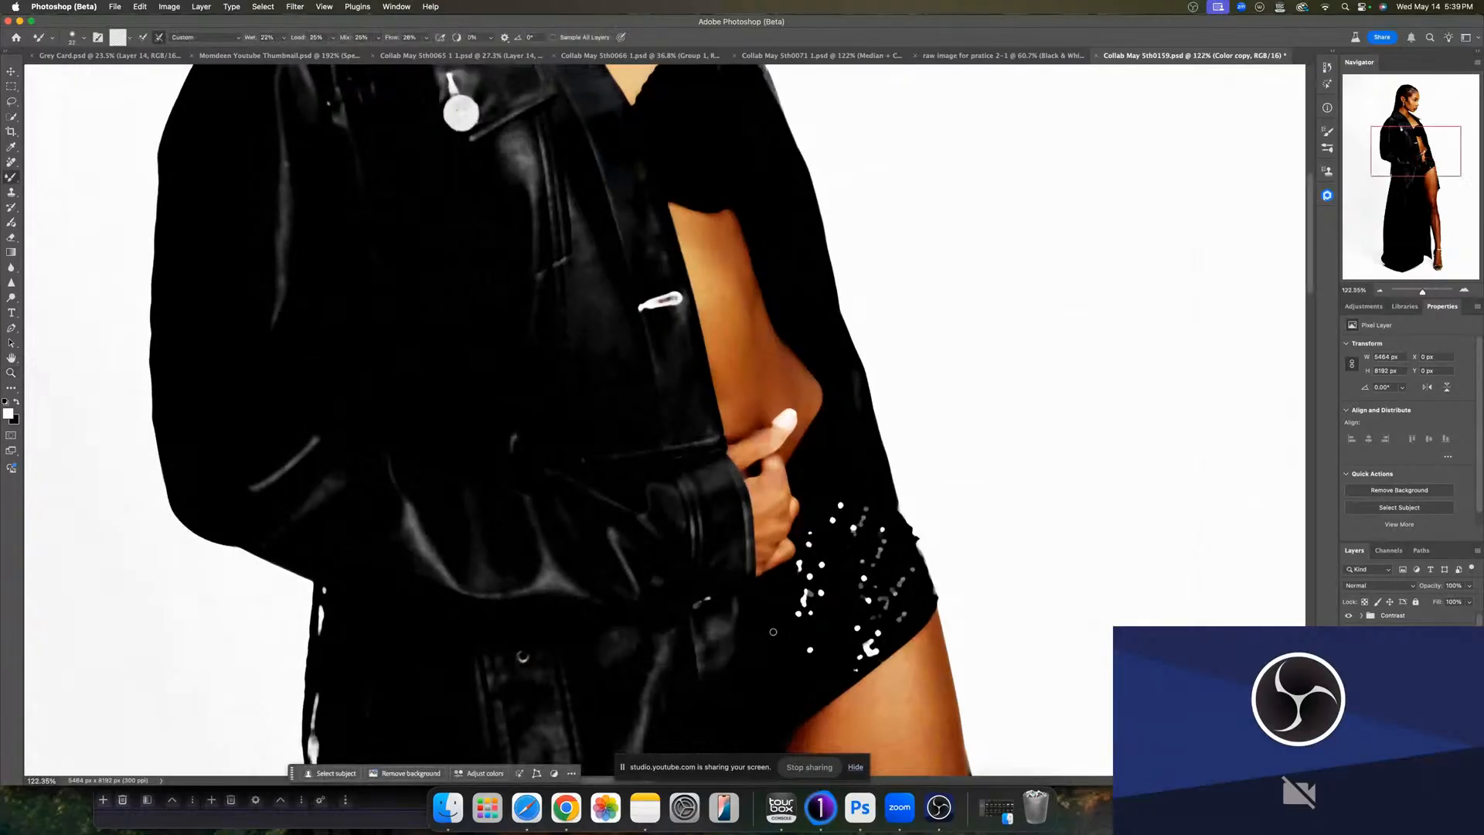
scroll(773, 631, right, 5)
scroll(773, 631, down, 3)
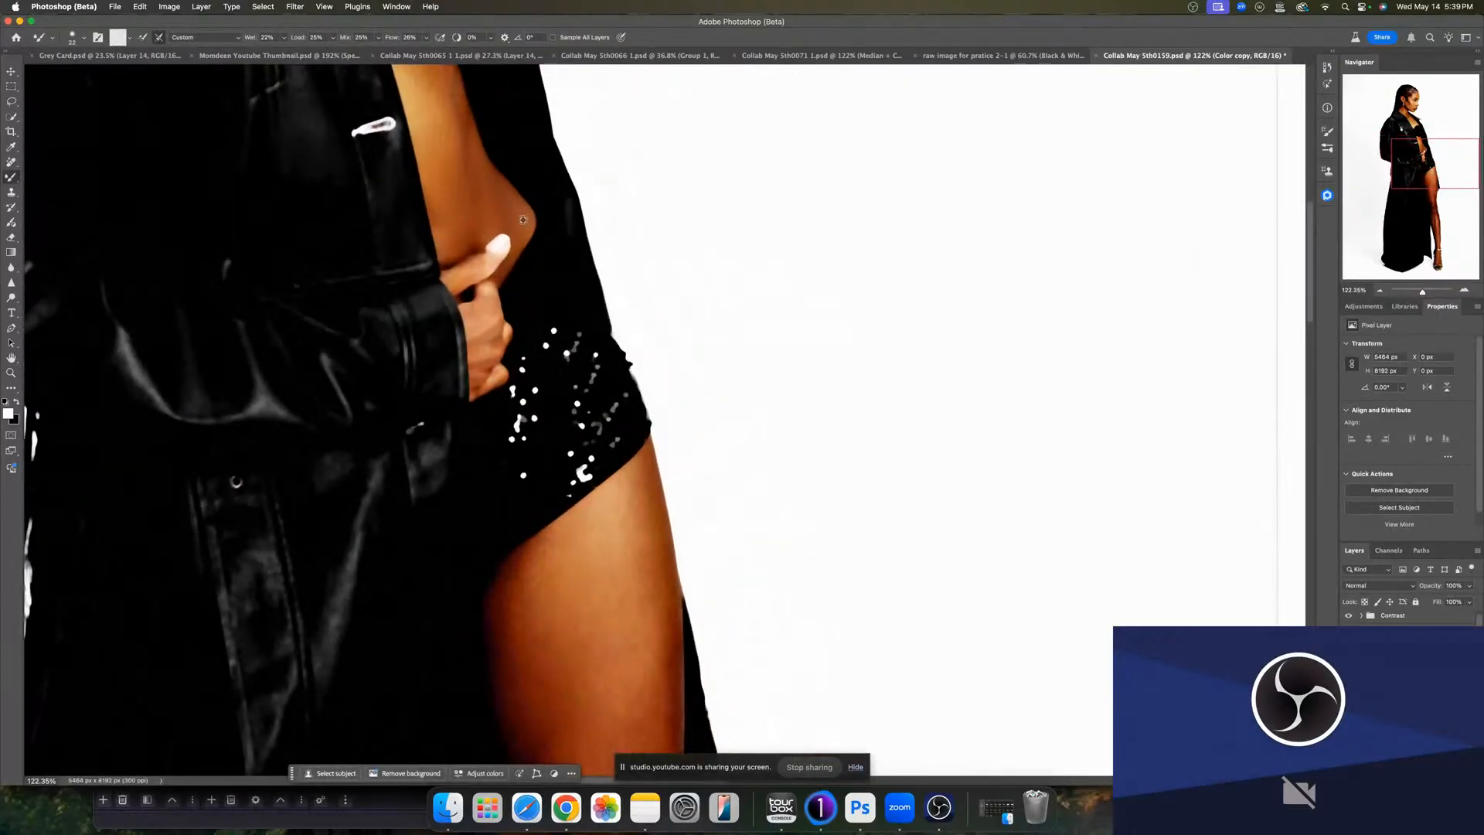
key(bracketright)
key(bracketright)
key(bracketright)
scroll(572, 494, down, 3)
scroll(572, 495, right, 2)
drag(602, 521, 602, 523)
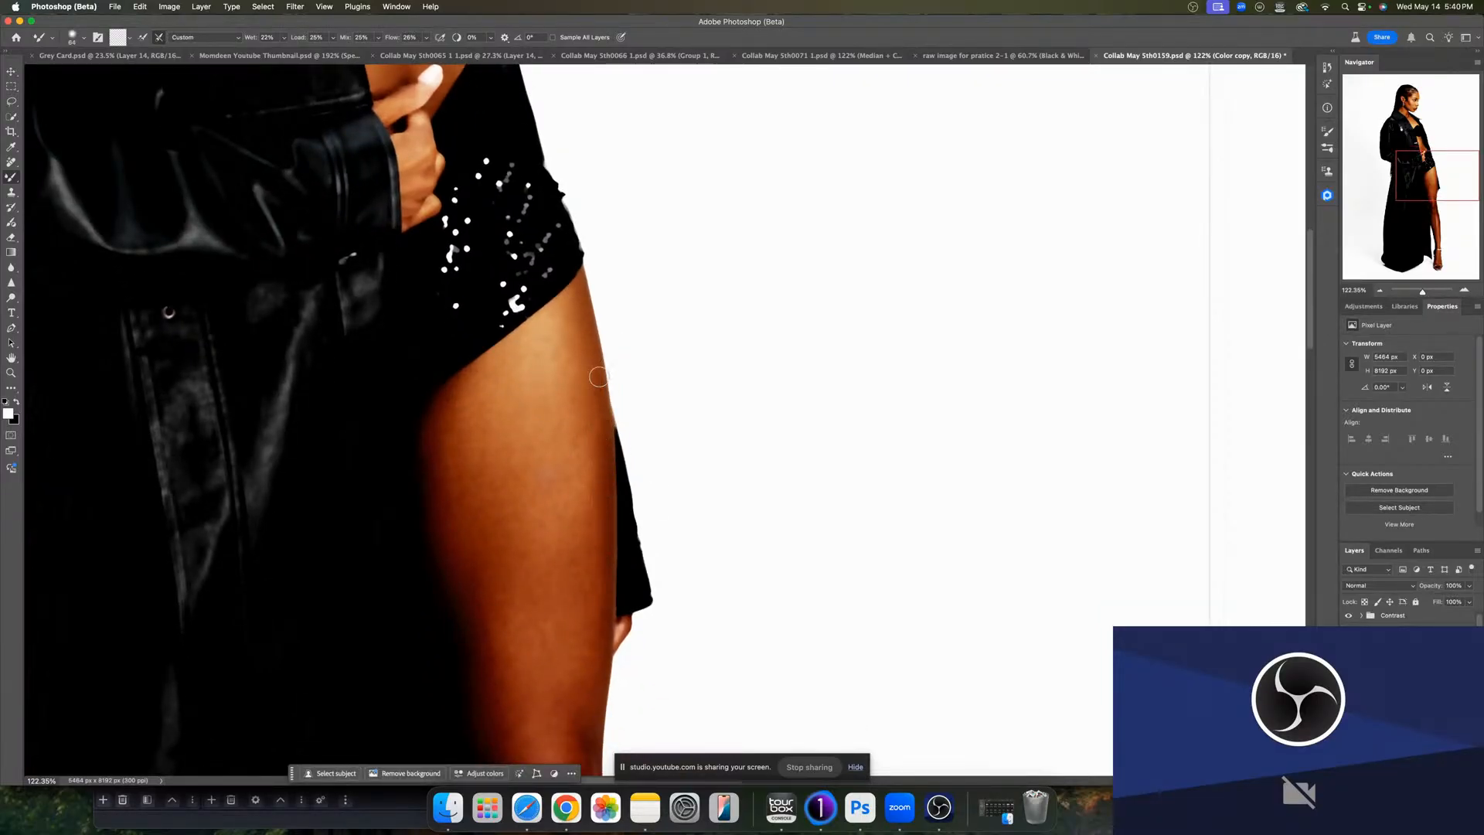
drag(597, 394, 618, 390)
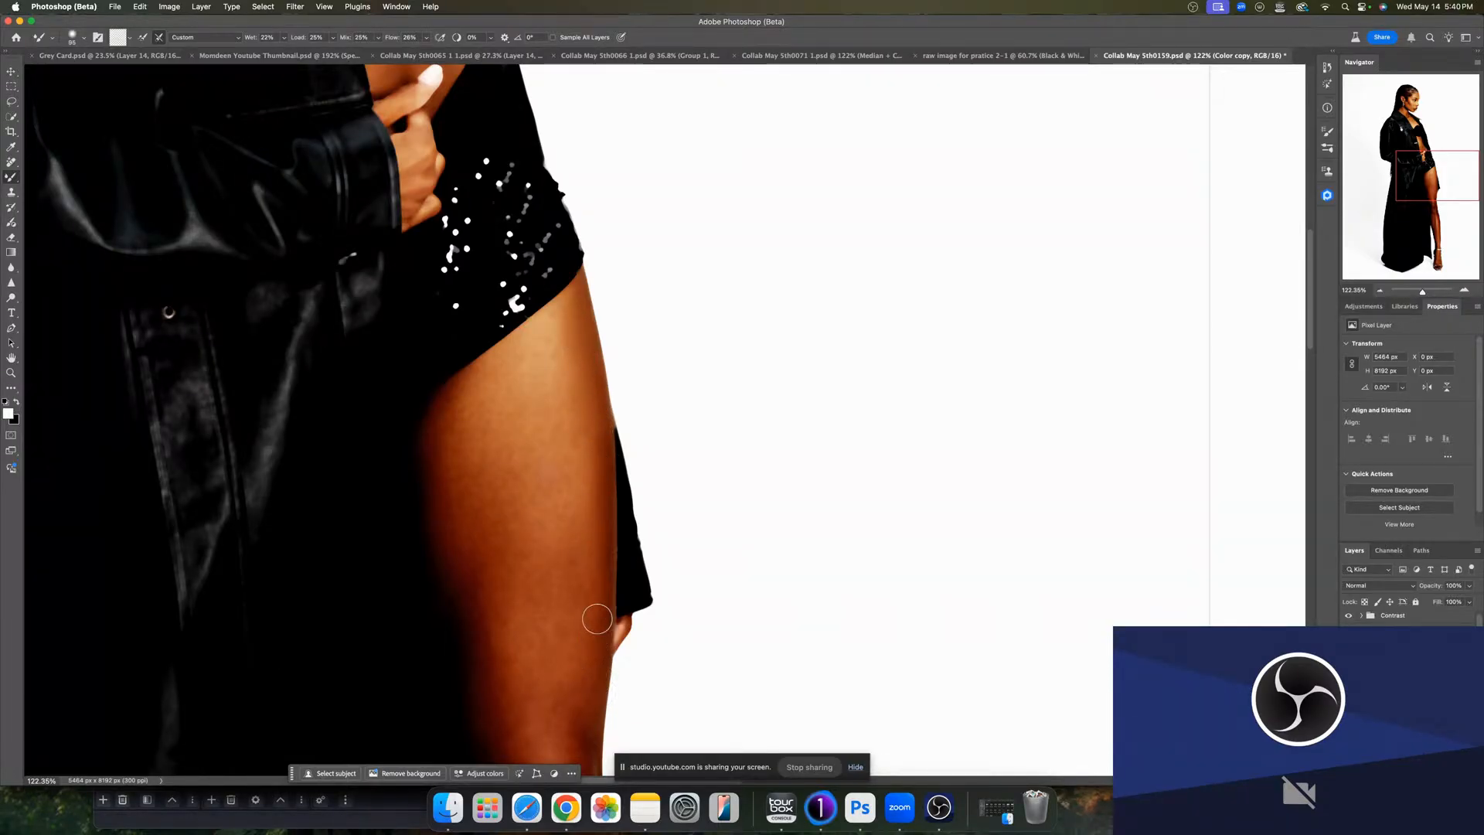
drag(583, 622, 611, 613)
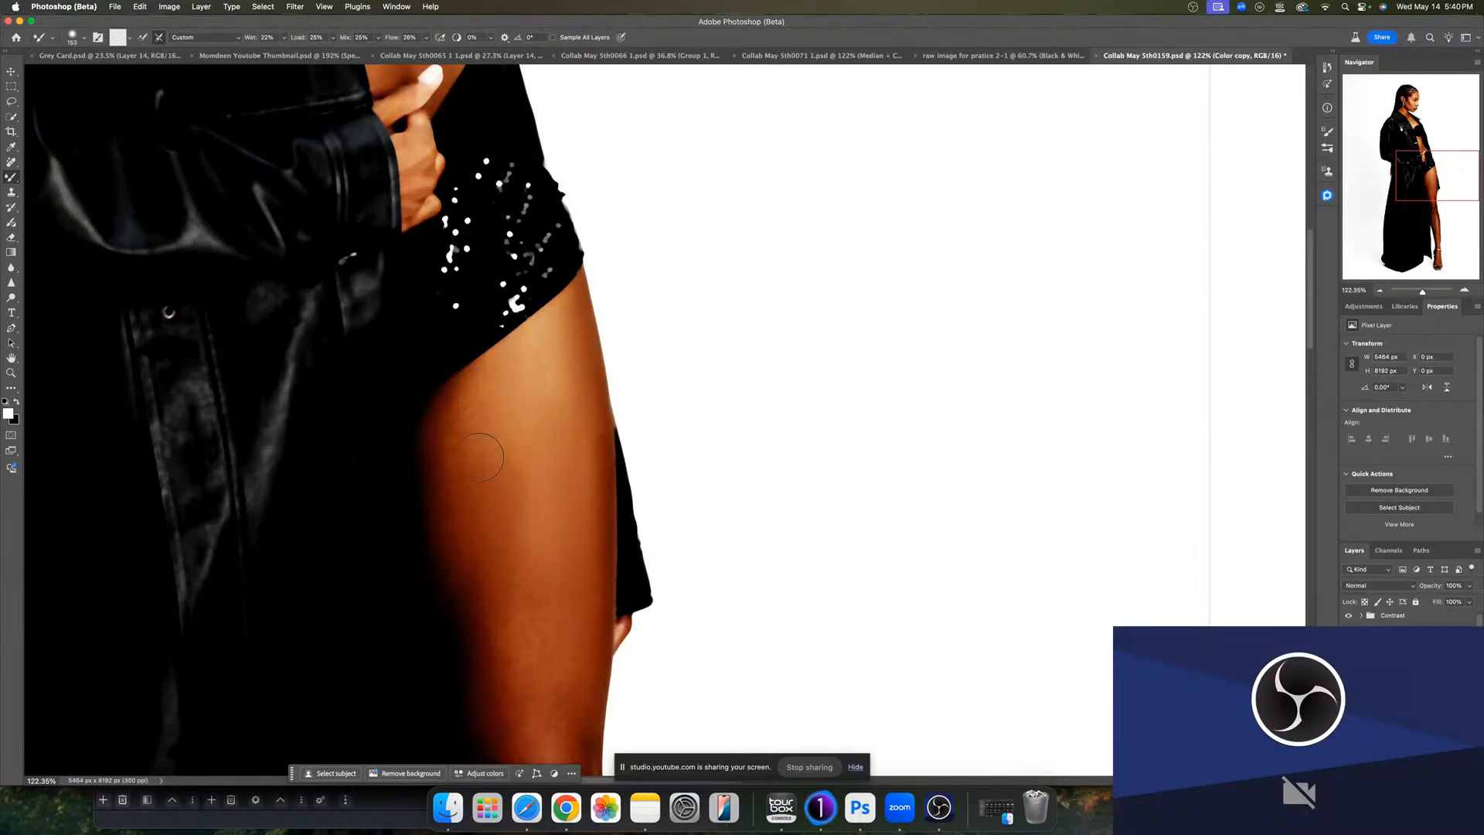
ctrl+alt+drag(474, 442, 466, 443)
ctrl+alt+drag(502, 444, 529, 444)
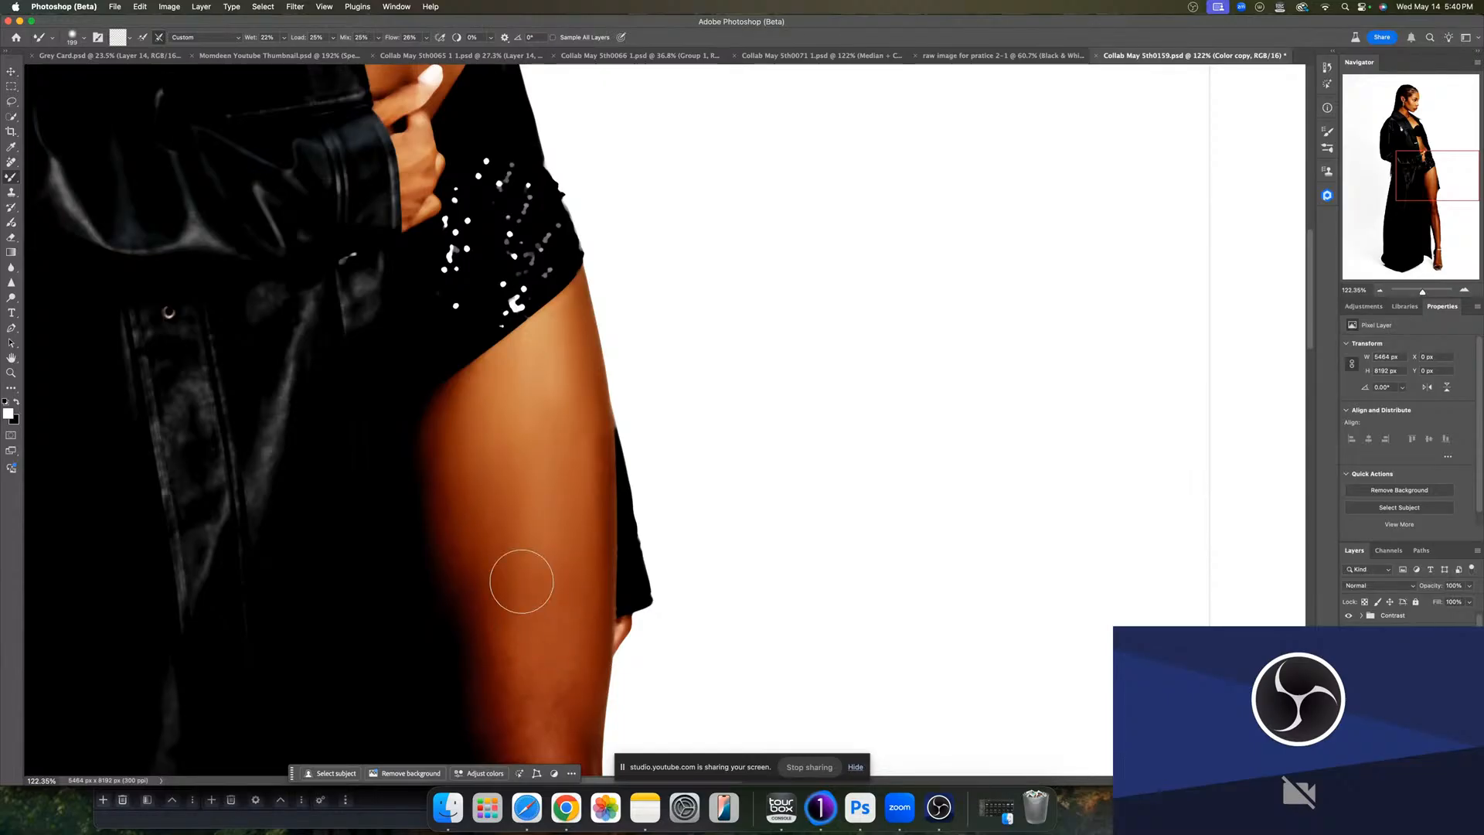
- Blend the skin tones around the knee with the Mixer Brush
scroll(553, 610, down, 3)
ctrl+alt+drag(557, 287, 534, 287)
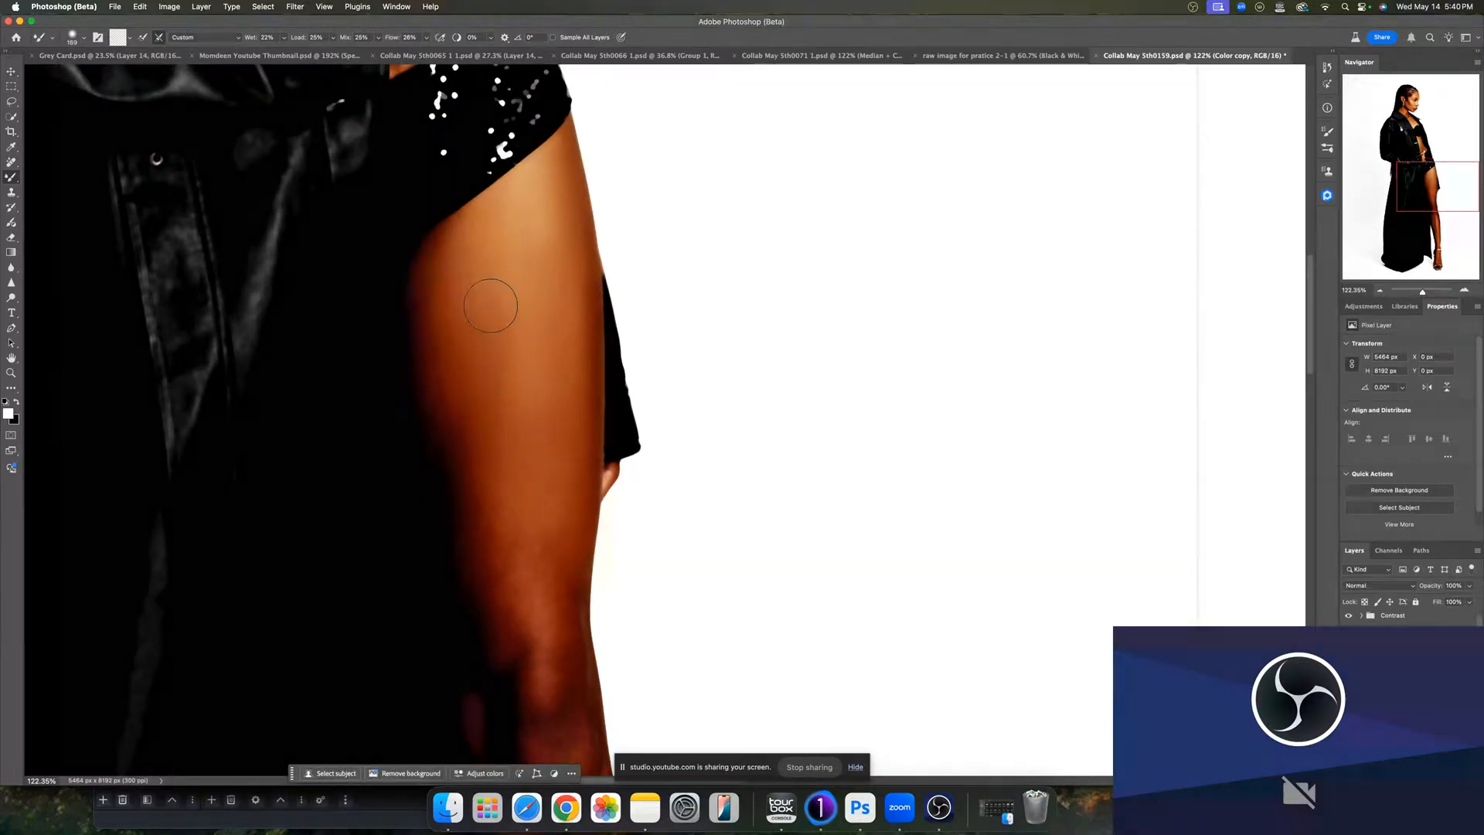
scroll(525, 510, down, 2)
mouse_move(543, 518)
ctrl+alt+mouse_down()
mouse_move(517, 518)
mouse_move(506, 547)
mouse_move(557, 570)
ctrl+alt+mouse_up()
mouse_move(553, 485)
mouse_down()
mouse_move(560, 362)
mouse_move(554, 475)
mouse_move(549, 369)
mouse_move(503, 450)
mouse_move(509, 501)
mouse_move(484, 385)
mouse_move(497, 508)
mouse_move(467, 408)
mouse_move(477, 378)
mouse_move(533, 491)
mouse_move(534, 433)
mouse_move(536, 563)
mouse_move(536, 512)
mouse_move(524, 551)
mouse_move(515, 485)
mouse_move(514, 517)
mouse_move(496, 474)
mouse_move(511, 517)
mouse_up()
drag(559, 623, 507, 392)
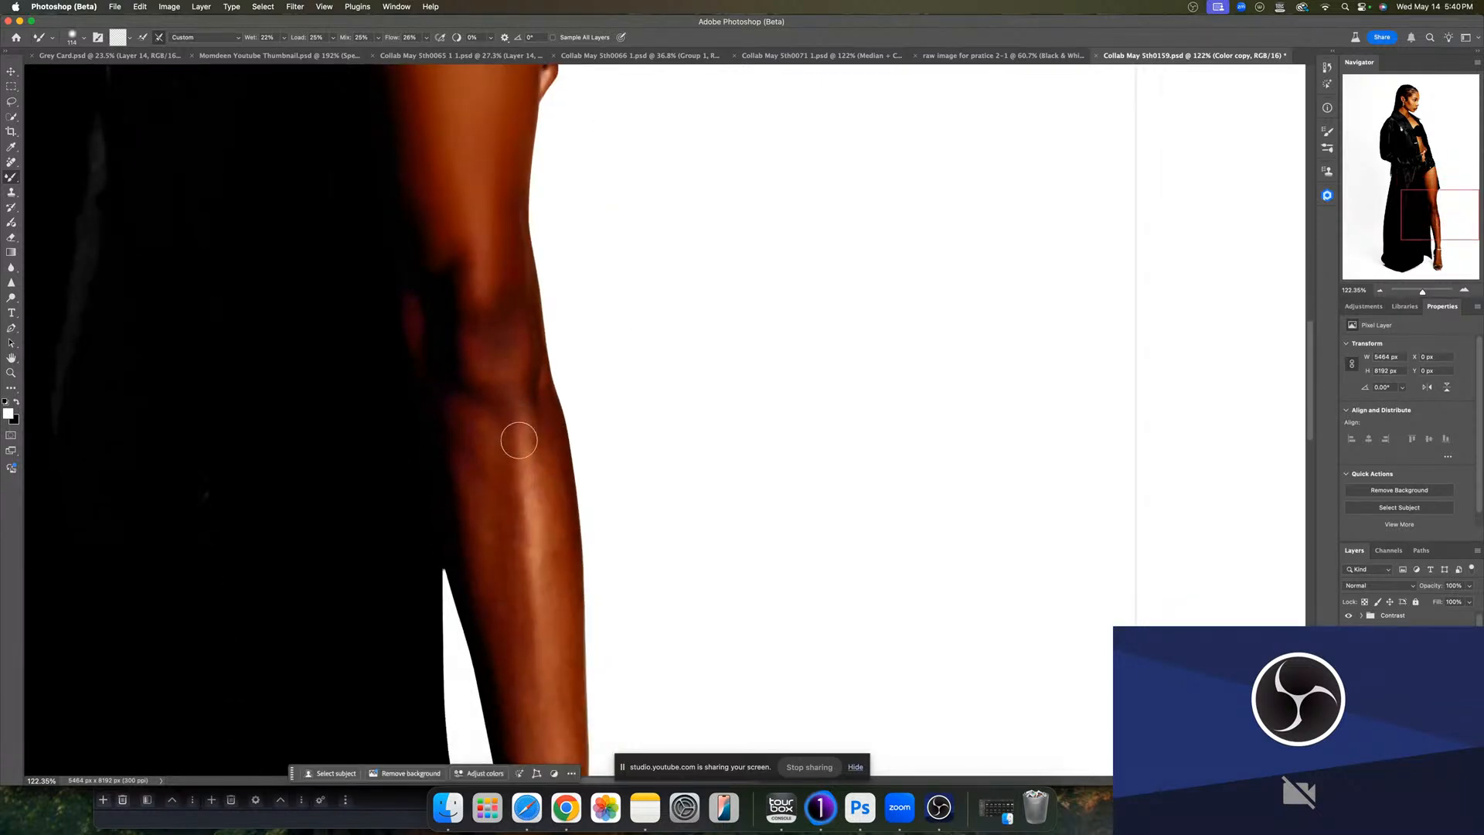
- Blend the skin color along the shin below the knee
drag(533, 546, 513, 549)
mouse_move(531, 561)
mouse_down()
mouse_move(552, 561)
mouse_move(516, 573)
mouse_move(515, 540)
mouse_move(508, 578)
mouse_move(494, 445)
mouse_move(469, 446)
mouse_move(520, 696)
mouse_move(554, 649)
mouse_move(548, 480)
mouse_up()
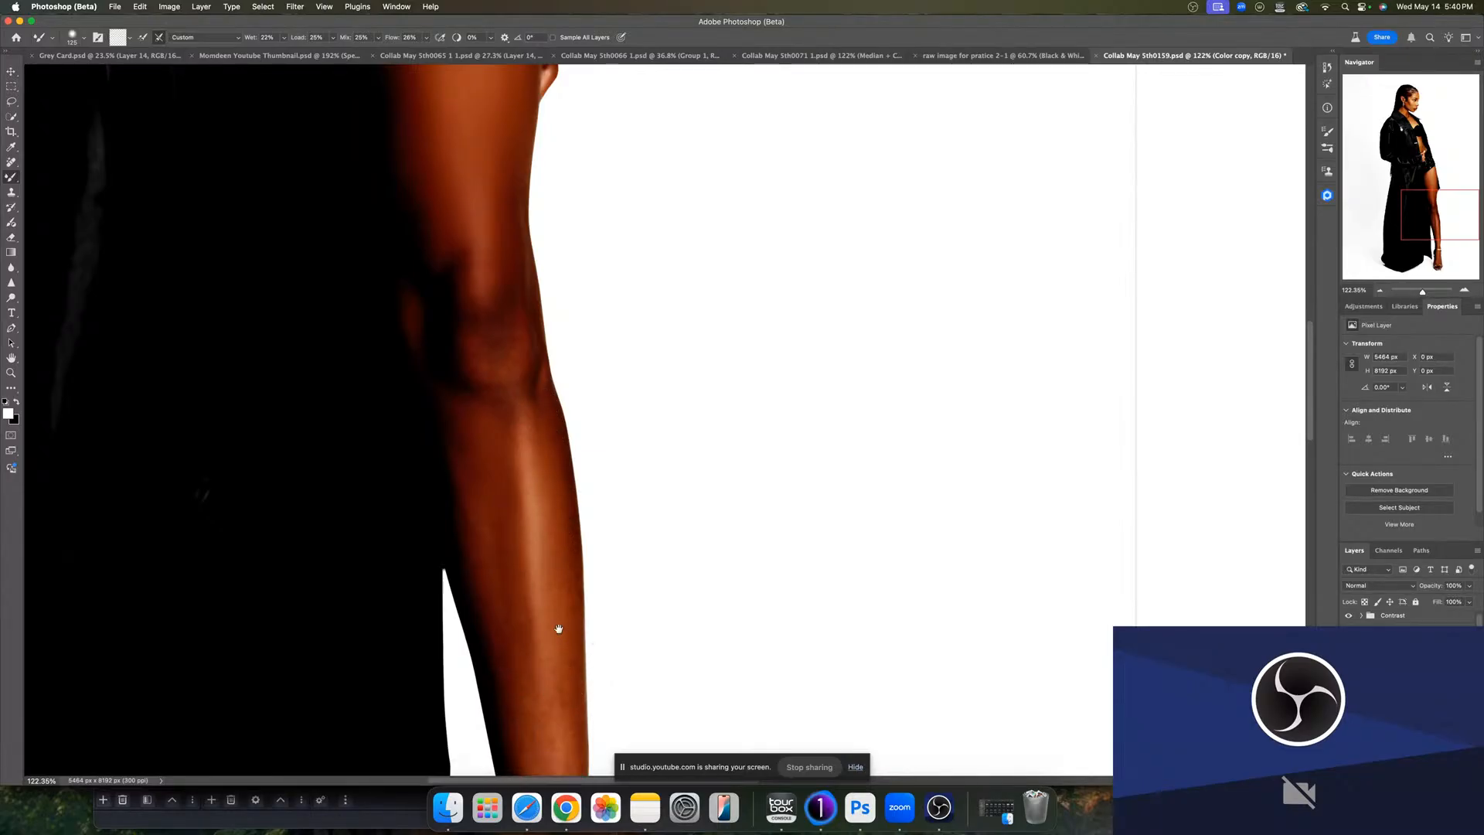
drag(557, 629, 540, 475)
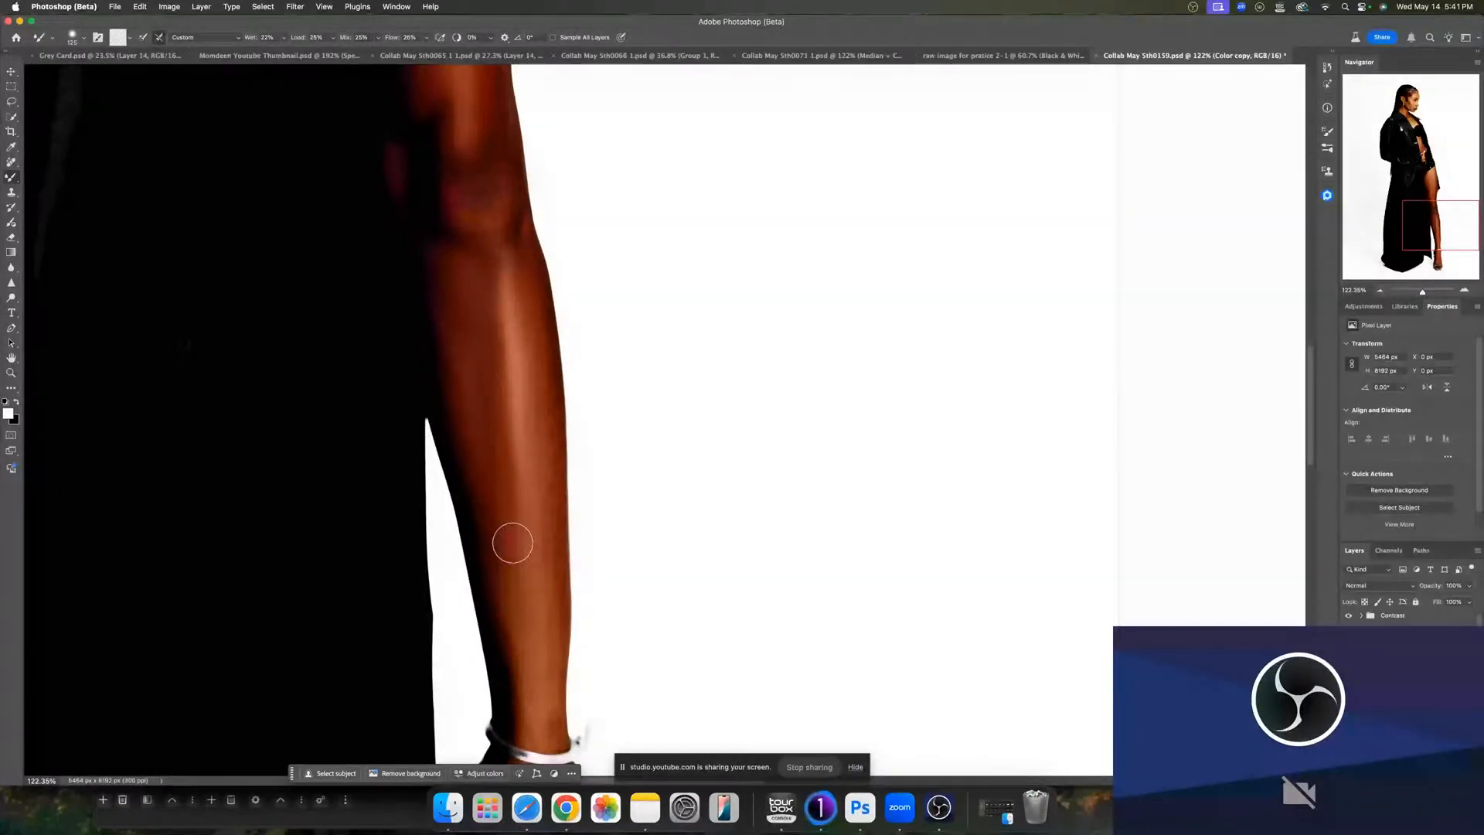
drag(542, 681, 533, 681)
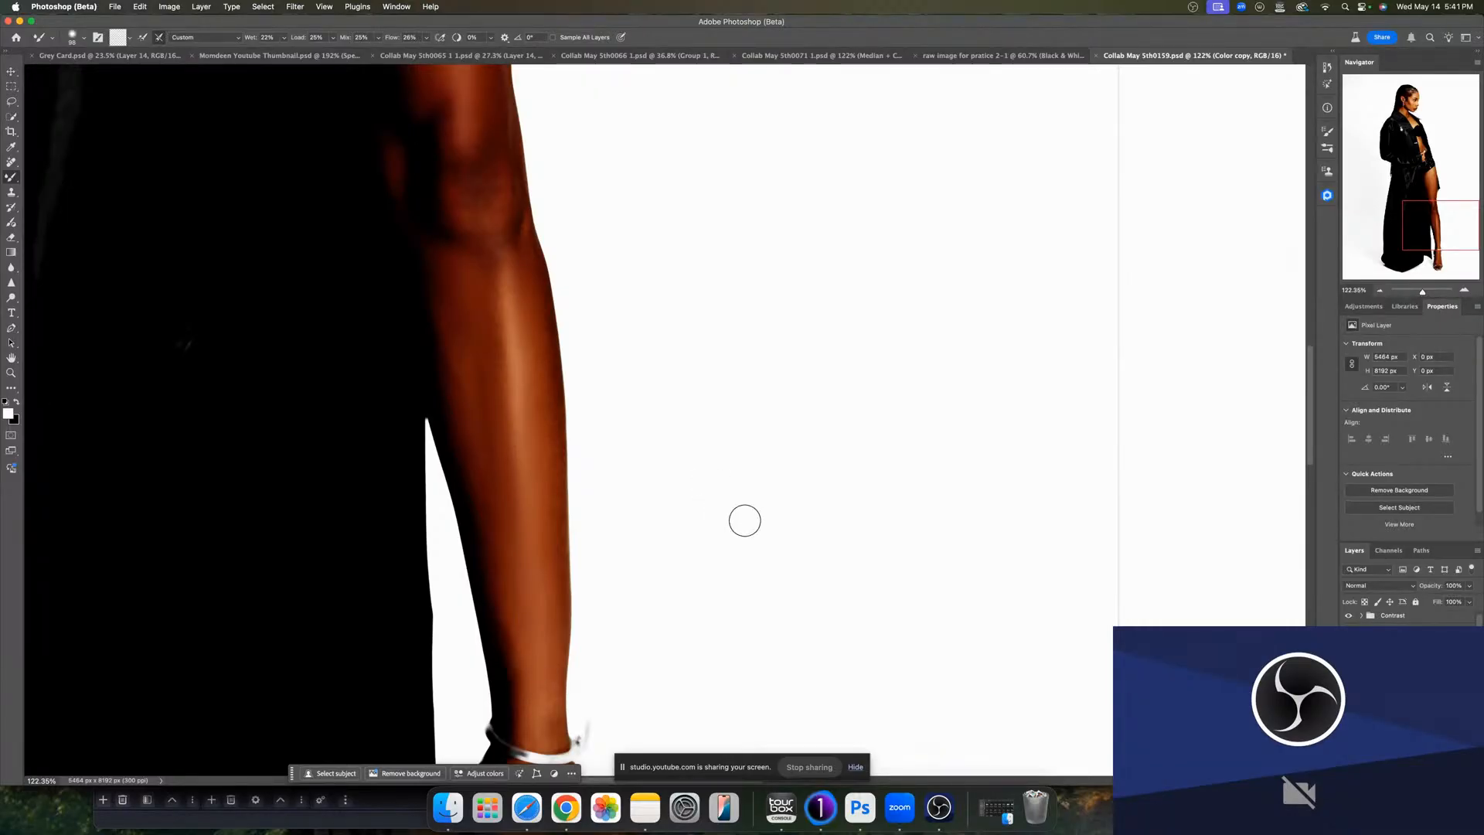
- Reduce the brush size and blend the lower shin above the ankle strap
key(bracketleft)
key(bracketleft)
mouse_move(548, 651)
mouse_down()
mouse_move(561, 651)
mouse_move(555, 635)
mouse_up()
scroll(513, 569, down, 5)
drag(499, 468, 513, 468)
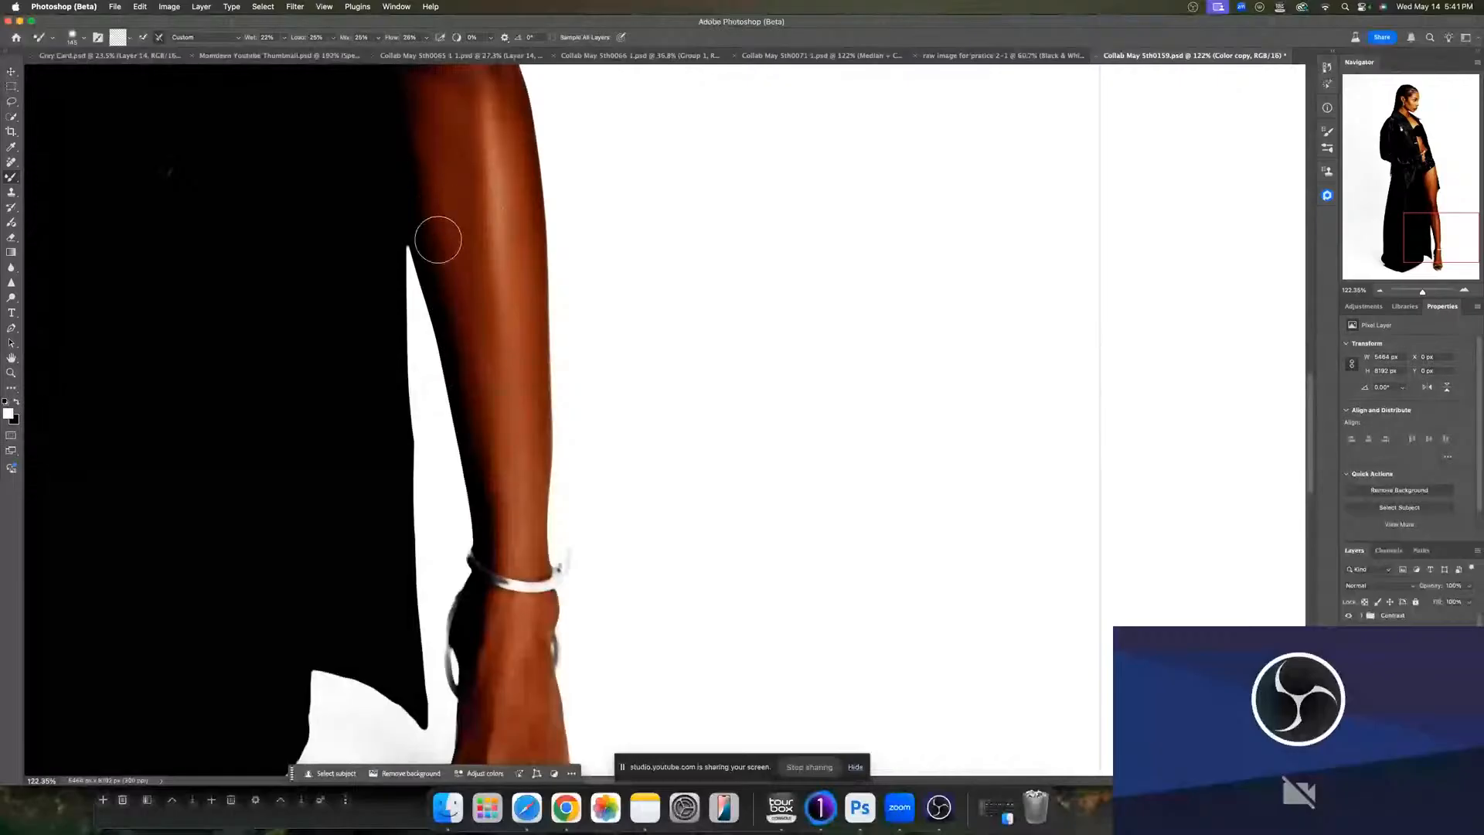
- Blend the skin on the top of the foot inside the sandal straps
drag(505, 629, 472, 327)
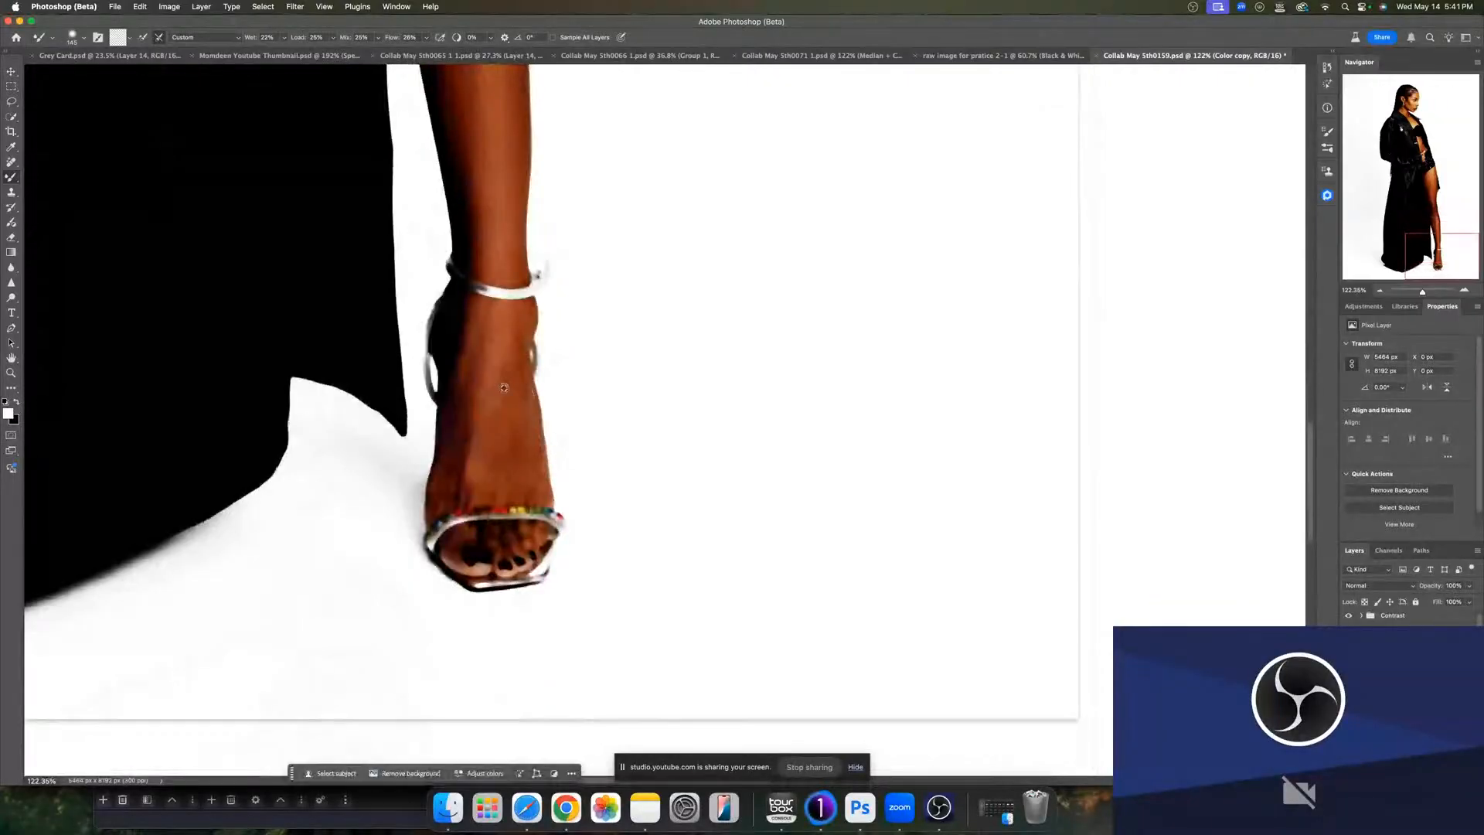
drag(496, 404, 485, 404)
mouse_move(471, 472)
mouse_down()
mouse_move(484, 318)
mouse_move(463, 348)
mouse_move(508, 399)
mouse_up()
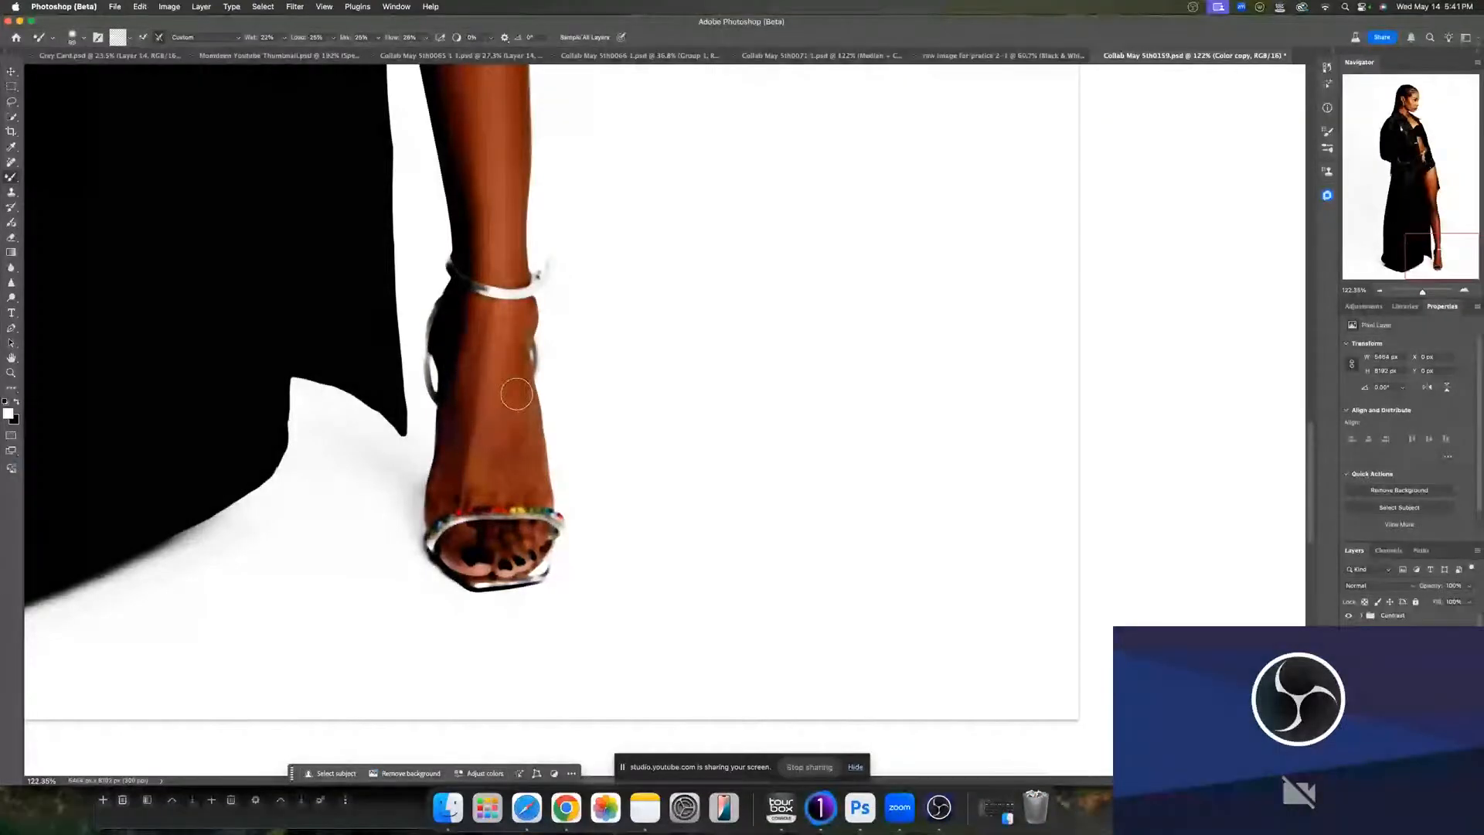
drag(525, 464, 521, 463)
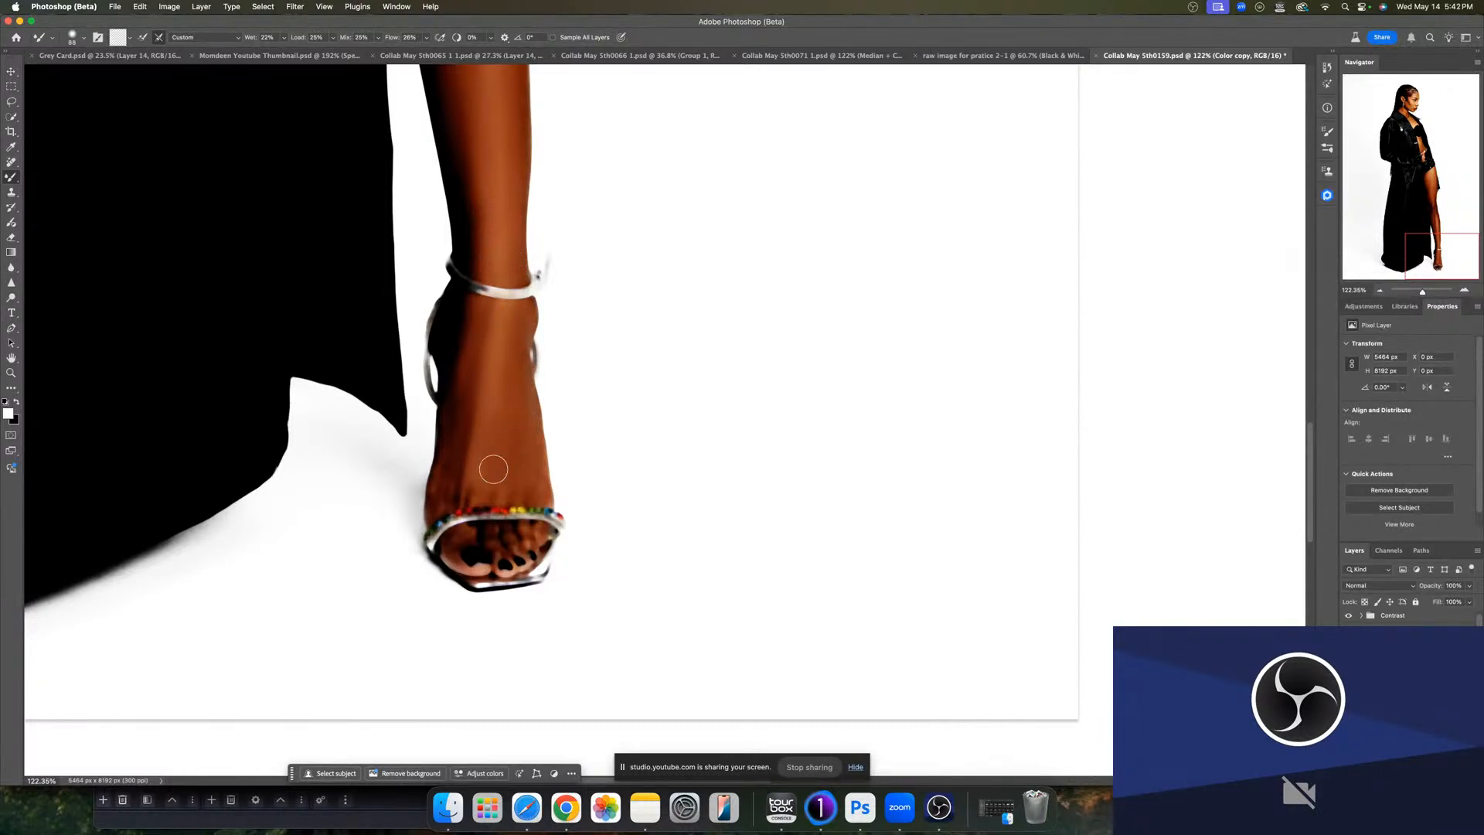
drag(493, 469, 474, 470)
- Return to the leg and refine the blending along the shin and knee
scroll(489, 626, up, 10)
scroll(489, 626, left, 5)
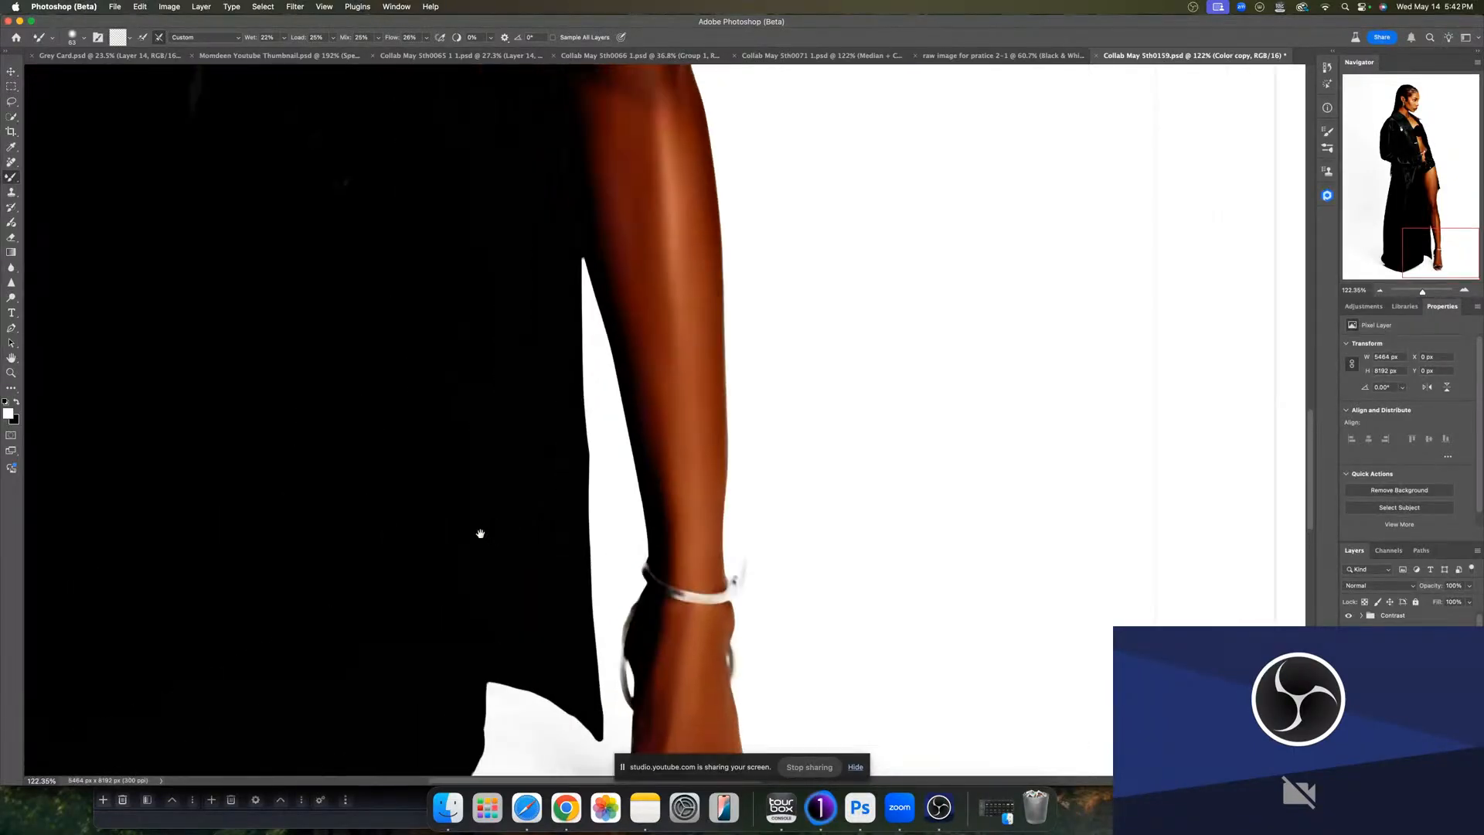
drag(780, 509, 840, 509)
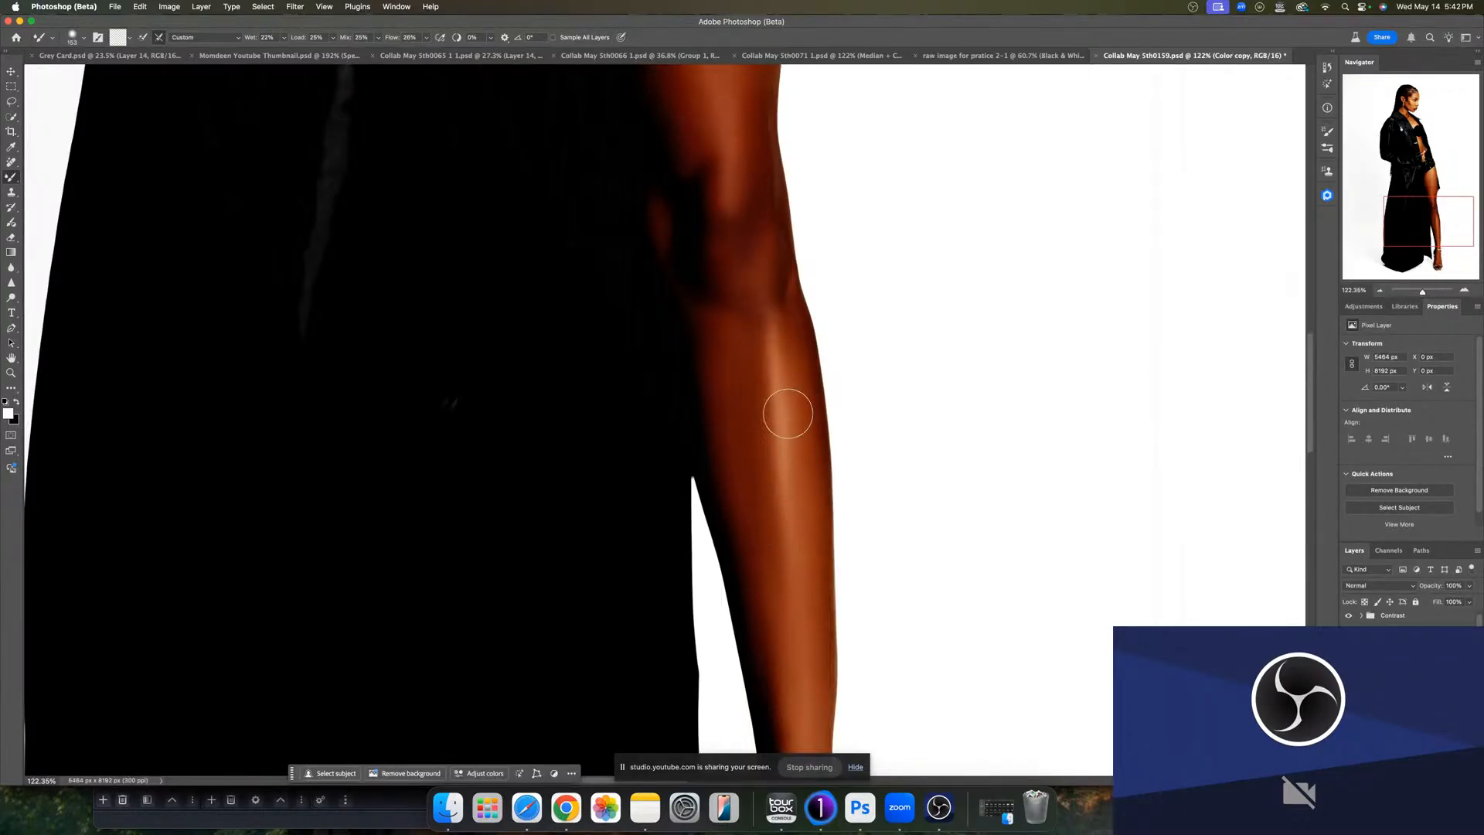
drag(788, 522, 781, 524)
drag(735, 423, 754, 664)
drag(734, 484, 712, 550)
- Blend the skin on the upper thigh along its outer edge next to the coat
drag(677, 355, 663, 354)
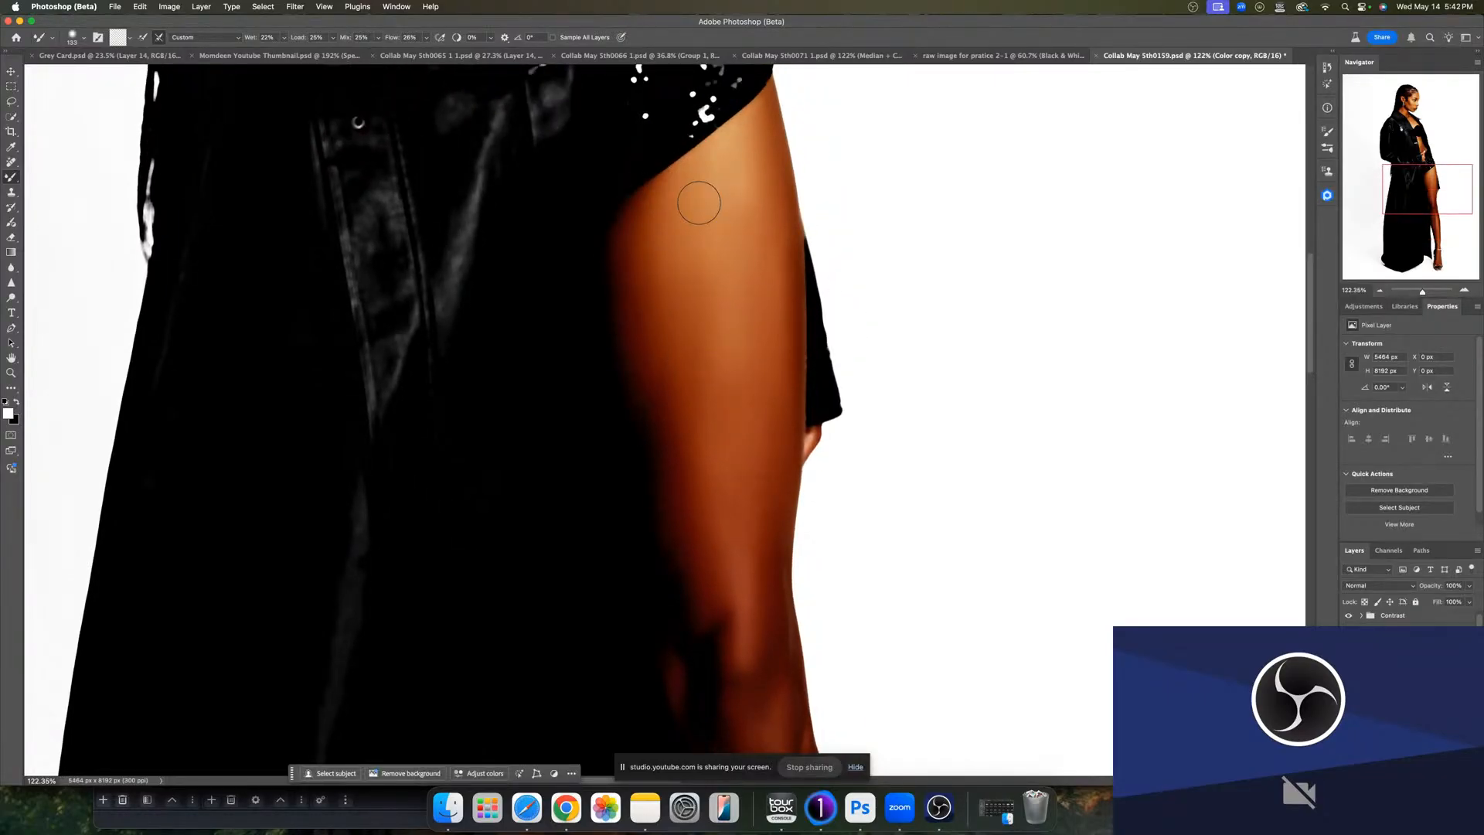
alt+click(703, 397)
drag(719, 409, 703, 315)
drag(703, 406, 688, 263)
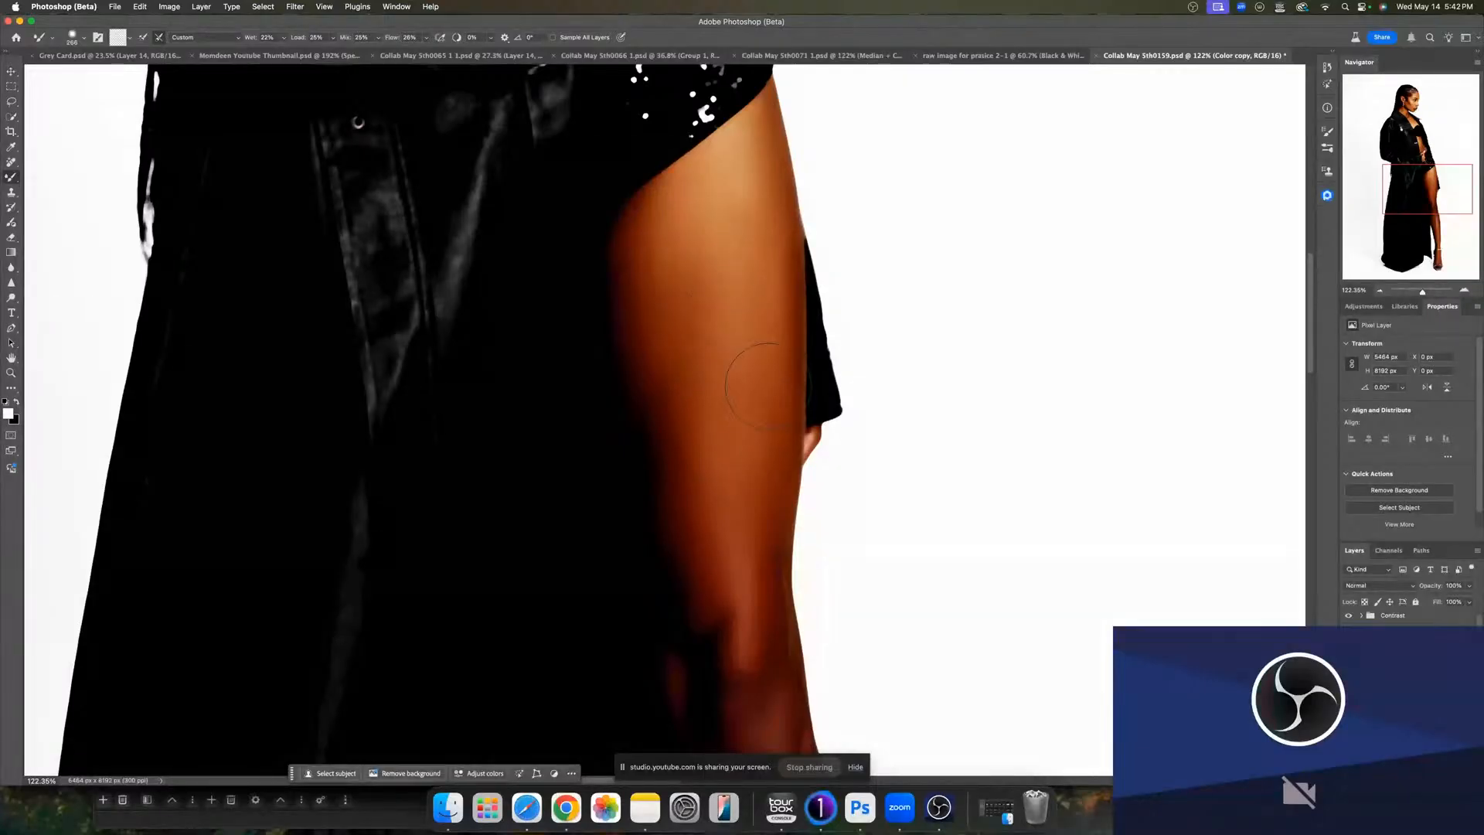
- Undo the last thigh stroke and re-blend the outer thigh edge with a smaller mixer brush
drag(753, 359, 712, 269)
key(super+z)
key([)
alt+click(733, 336)
mouse_move(715, 288)
mouse_down()
mouse_move(691, 377)
mouse_move(695, 321)
mouse_move(726, 551)
mouse_move(705, 455)
mouse_move(732, 480)
mouse_up()
alt+click(772, 449)
key(bracketleft)
key(bracketleft)
mouse_move(1420, 293)
mouse_down()
mouse_move(1402, 292)
mouse_move(1420, 290)
mouse_up()
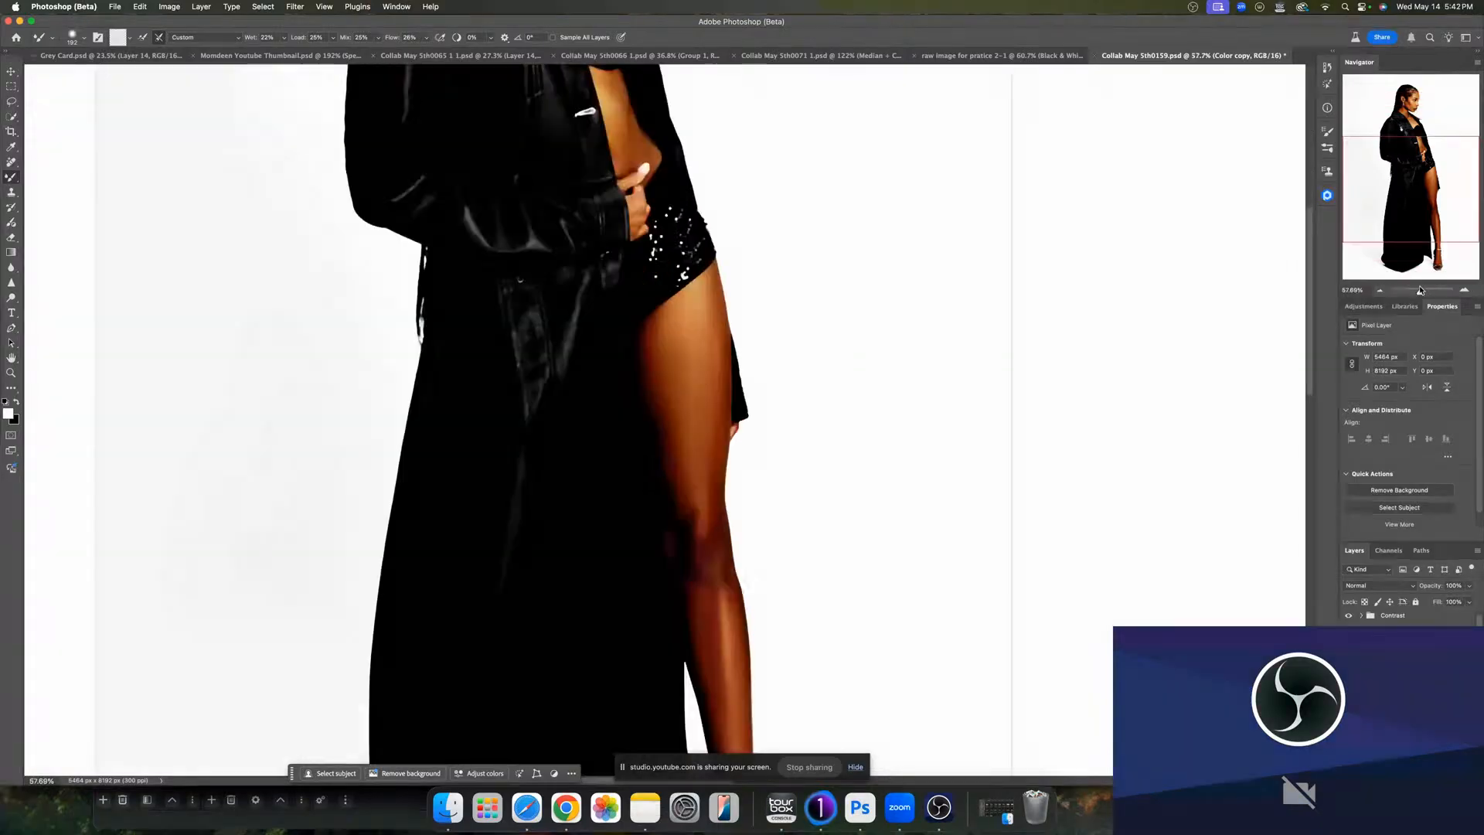
- Blend the skin on the inner thigh and the midriff above the shorts
drag(775, 422, 771, 503)
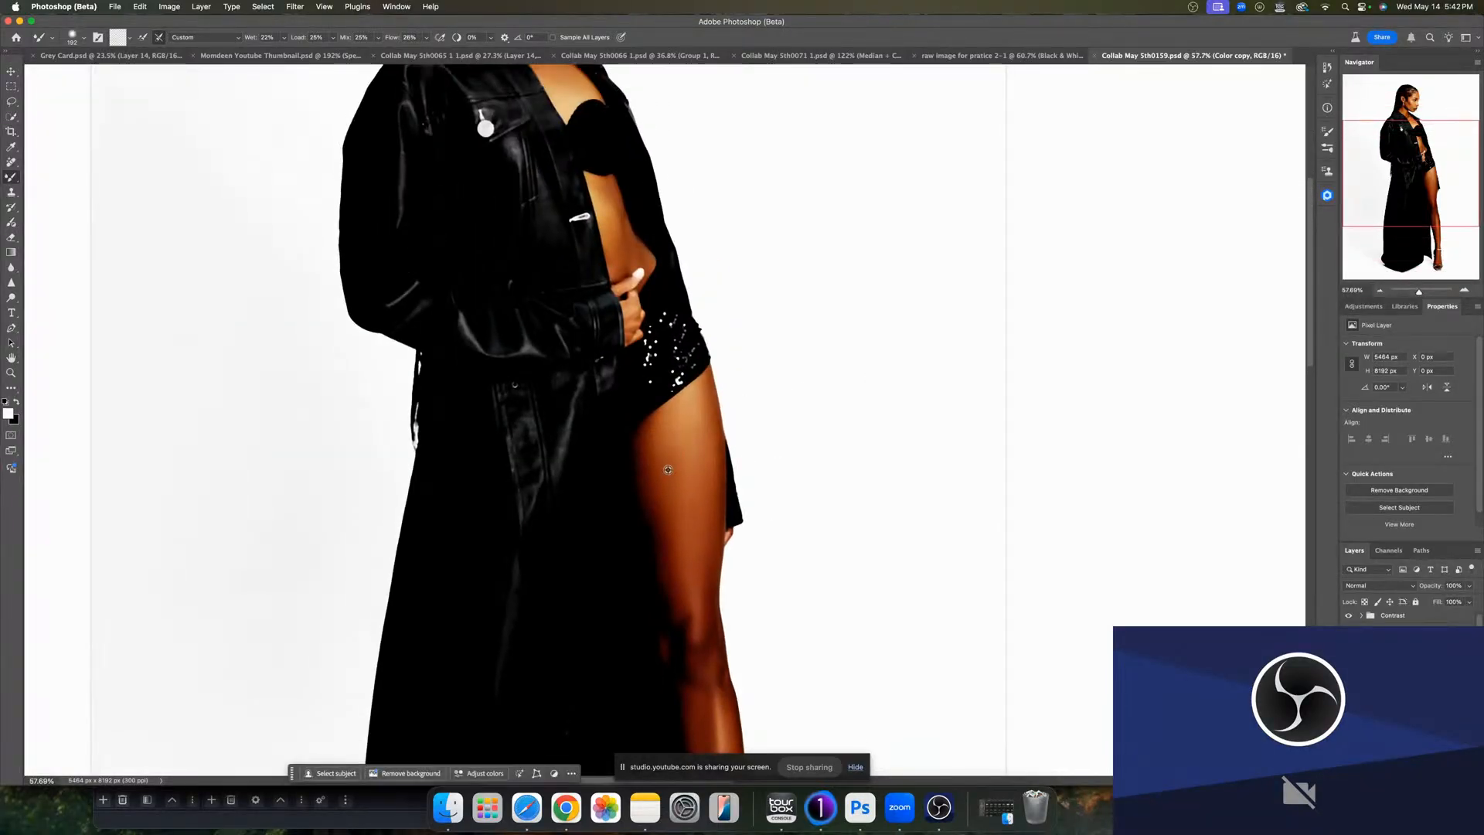
mouse_move(668, 469)
mouse_down()
mouse_move(662, 455)
mouse_move(652, 484)
mouse_move(675, 507)
mouse_move(681, 469)
mouse_move(665, 475)
mouse_up()
mouse_move(663, 446)
mouse_down()
mouse_move(697, 552)
mouse_move(675, 542)
mouse_move(677, 515)
mouse_move(687, 569)
mouse_move(672, 504)
mouse_move(688, 569)
mouse_move(677, 523)
mouse_move(702, 479)
mouse_up()
scroll(708, 532, up, 10)
scroll(672, 503, down, 6)
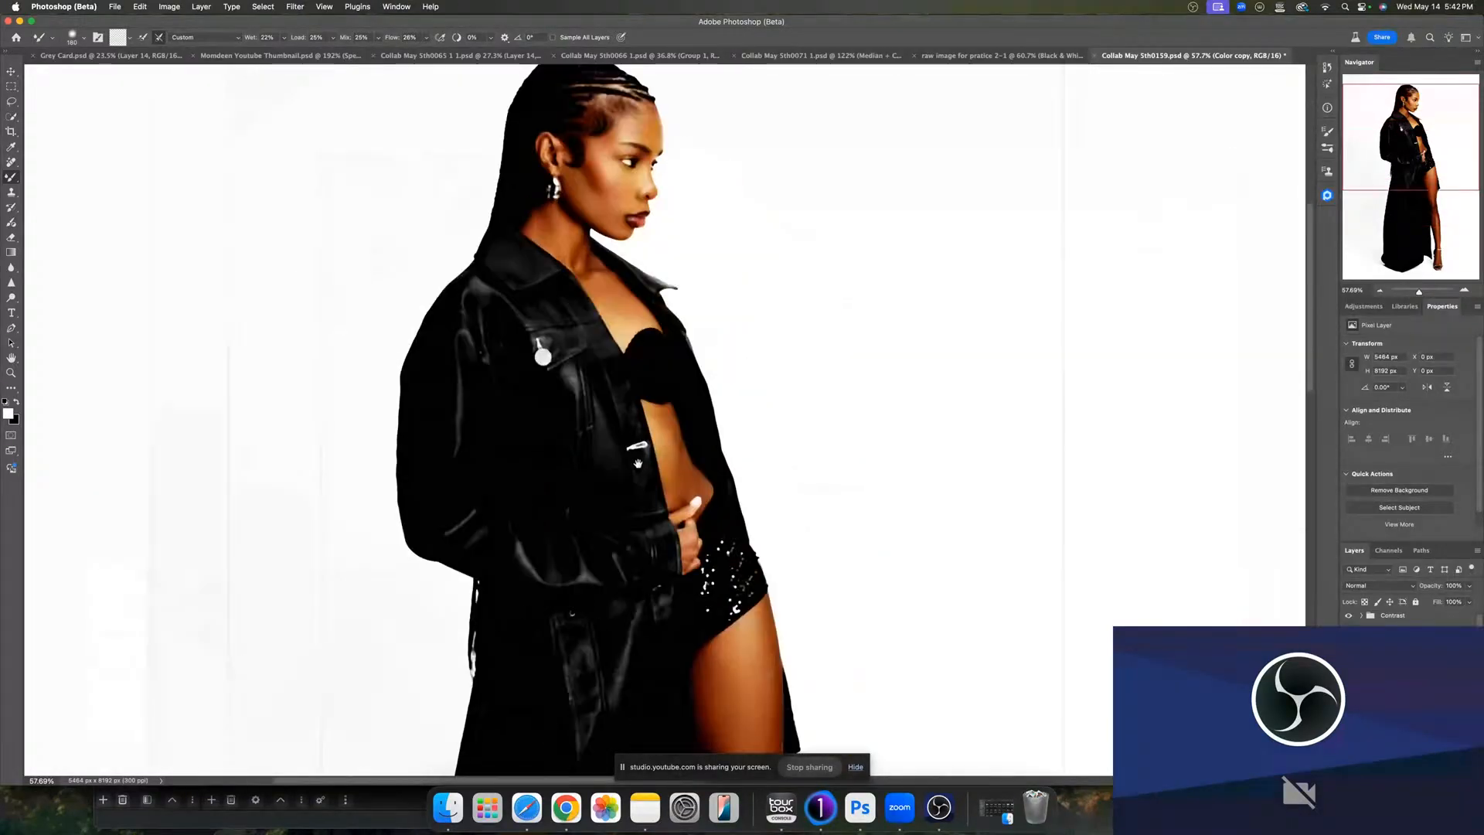
scroll(637, 463, down, 2)
scroll(637, 463, right, 2)
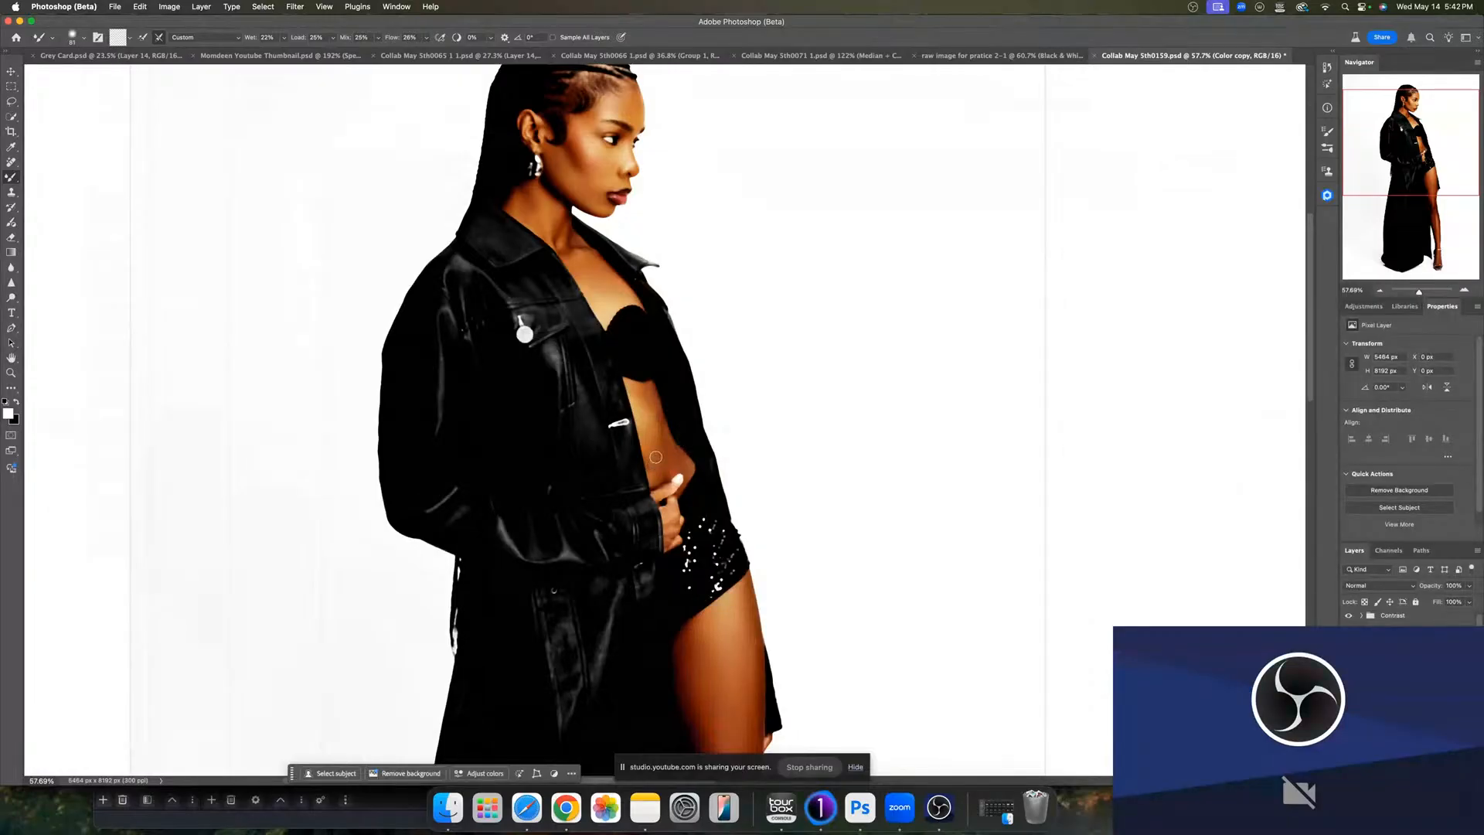
drag(655, 426, 664, 433)
scroll(653, 380, up, 5)
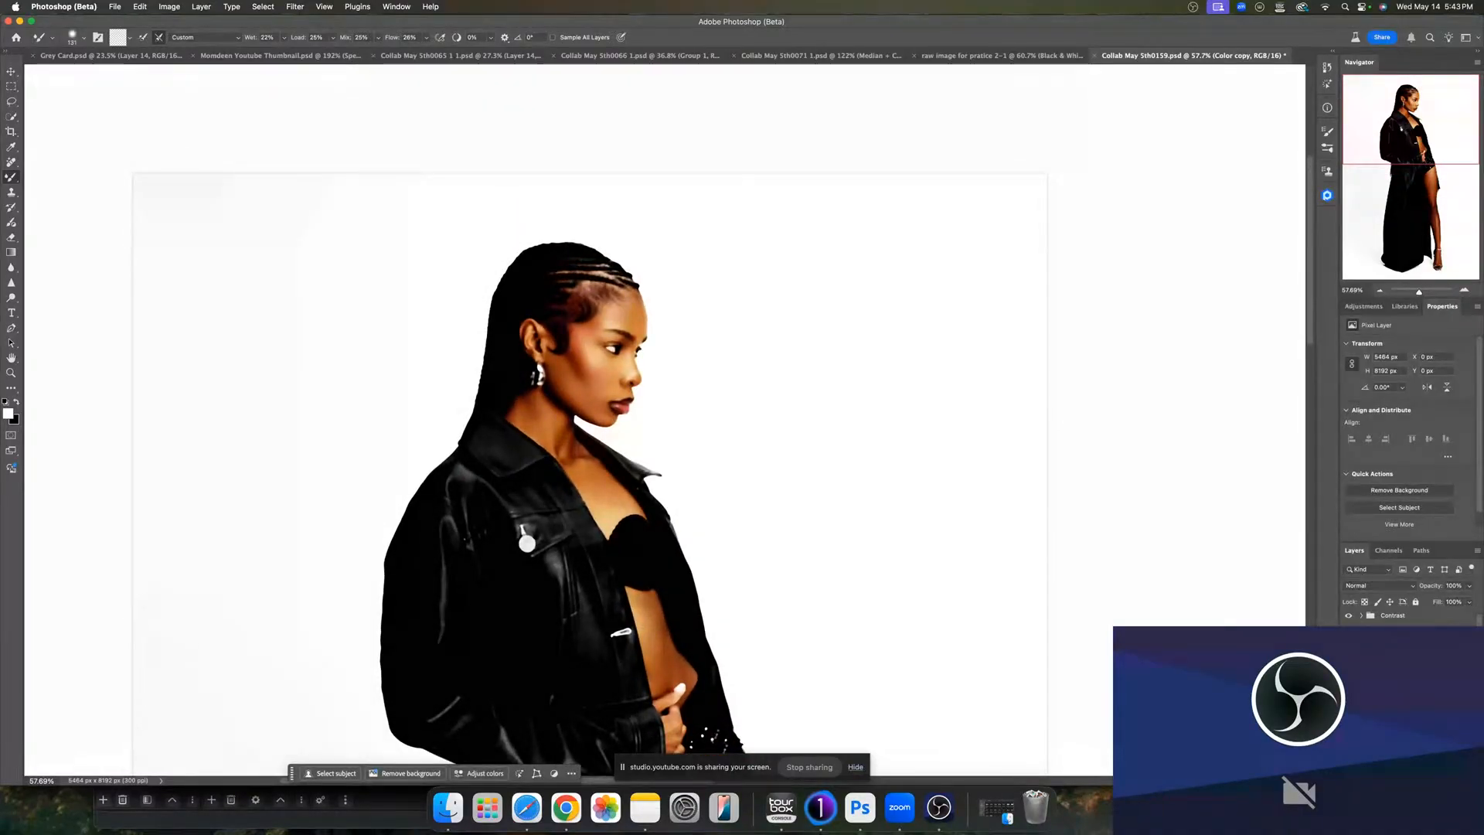
- Select the Texture copy layer and clone-stamp the skin texture on the cheek near the jaw
click(1348, 680)
click(1399, 680)
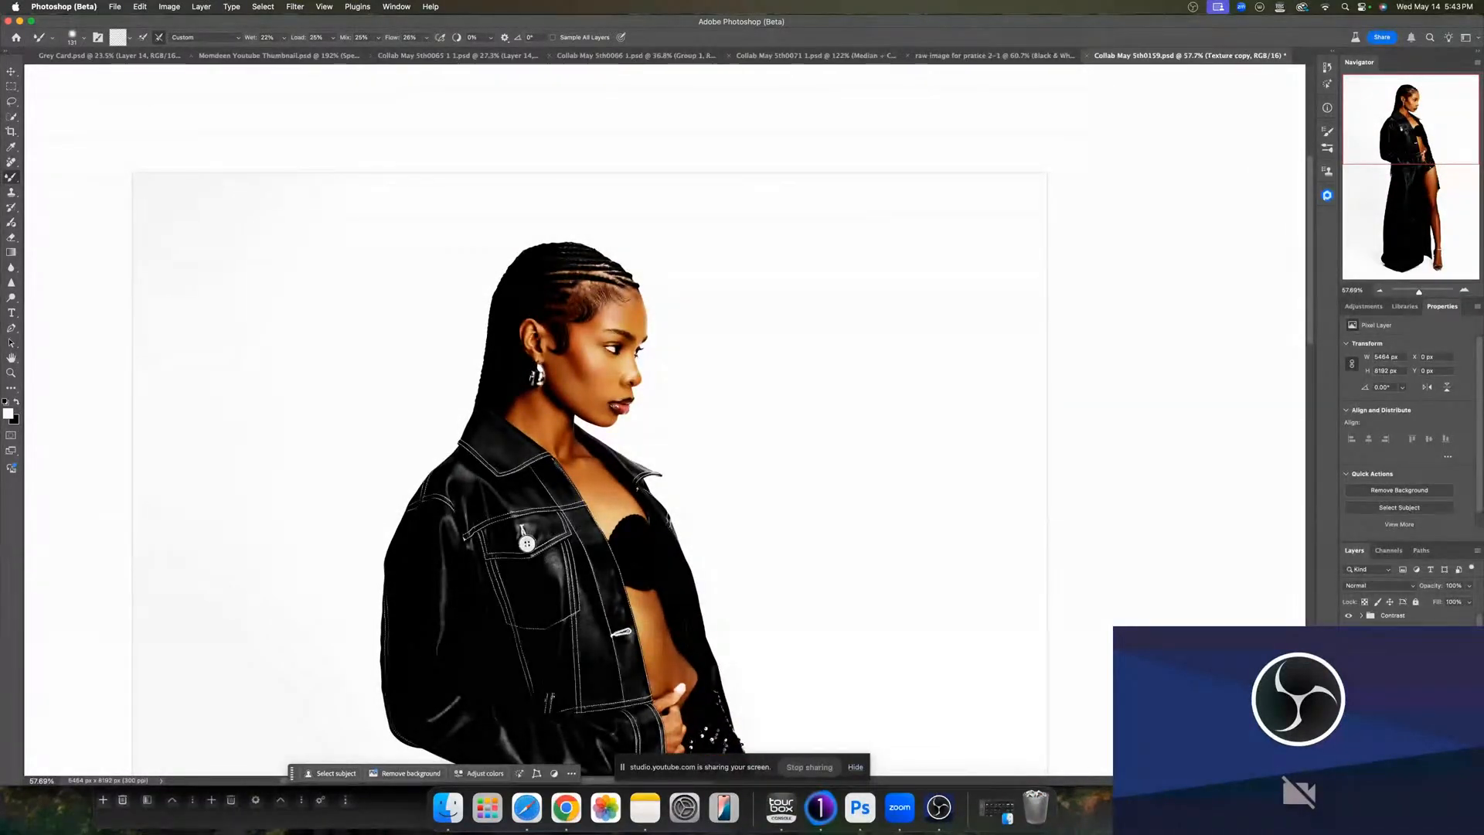
key(s)
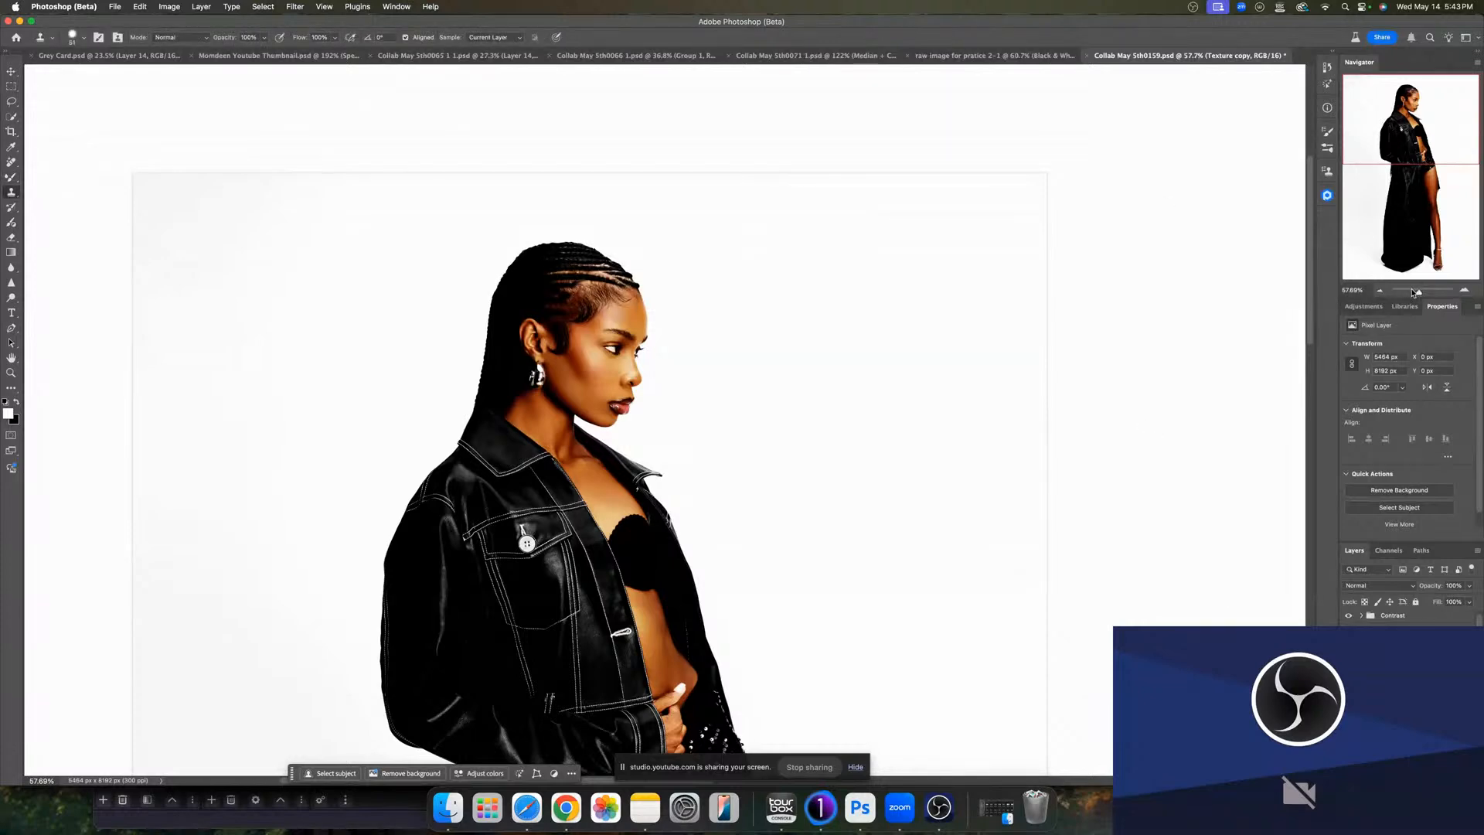
drag(1416, 292, 1437, 292)
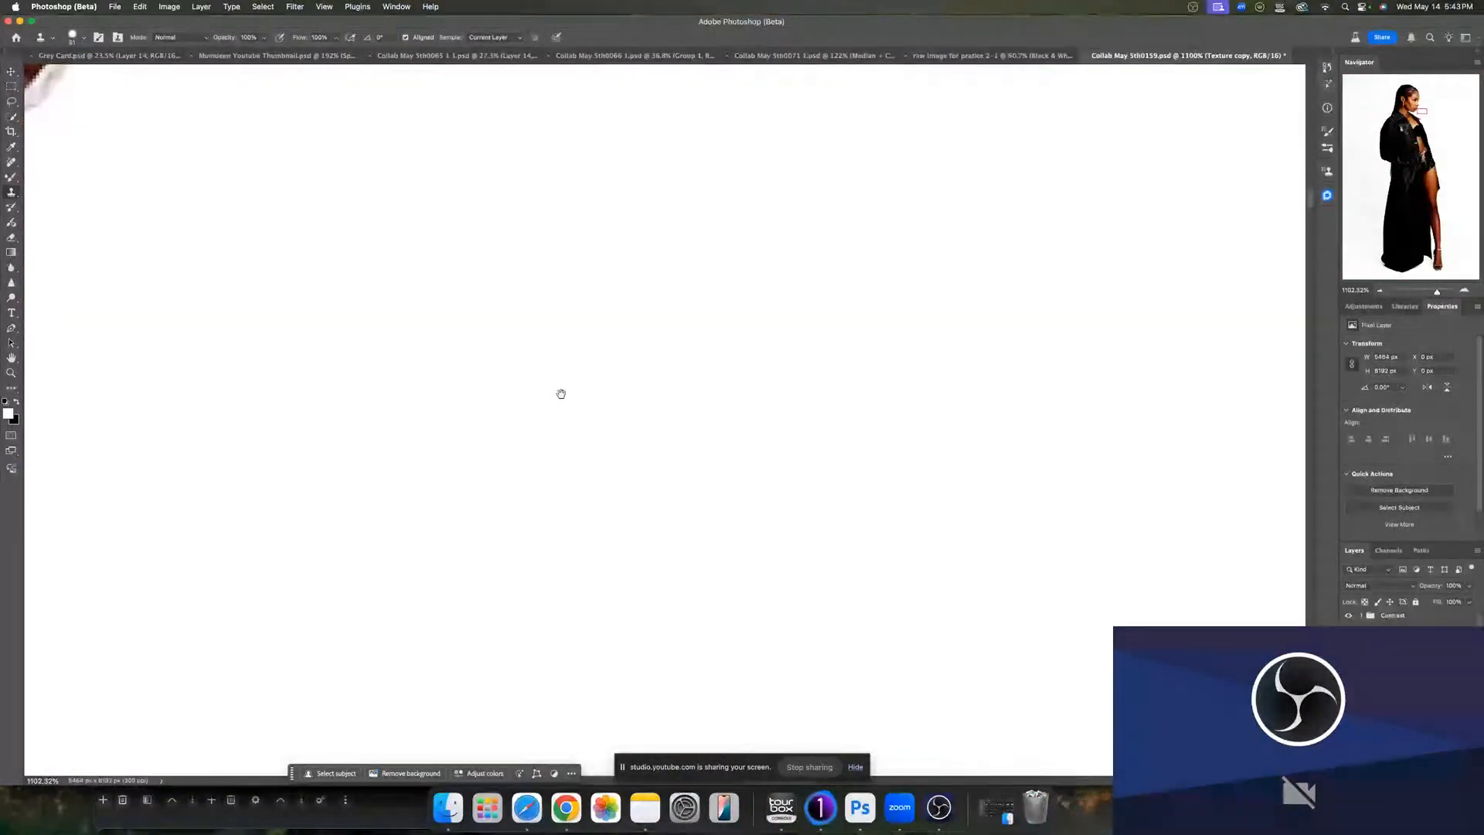
drag(371, 217, 877, 603)
drag(661, 367, 1097, 409)
drag(561, 447, 1054, 334)
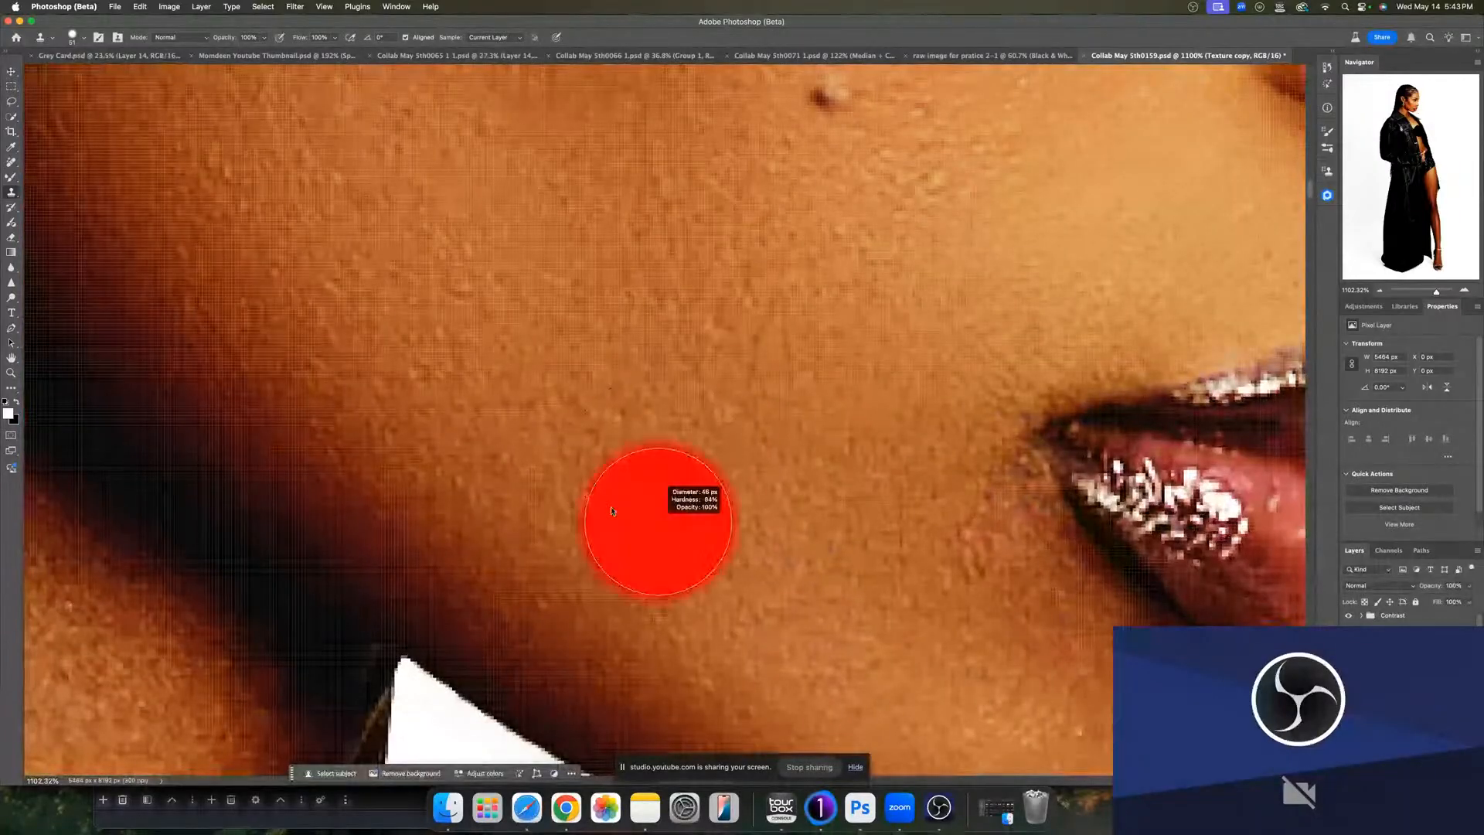
drag(536, 506, 507, 522)
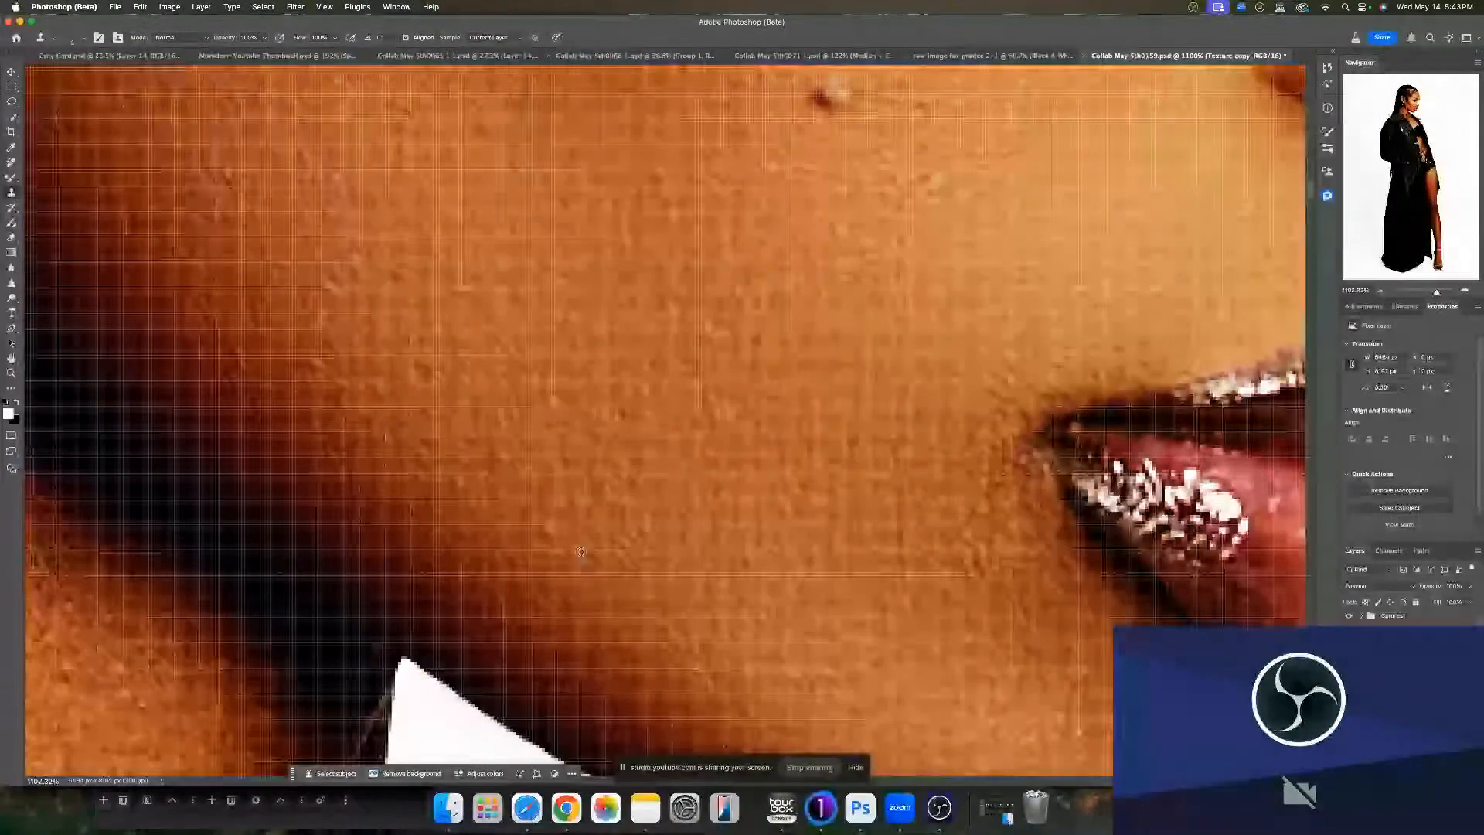
alt+click(577, 573)
drag(536, 614, 533, 592)
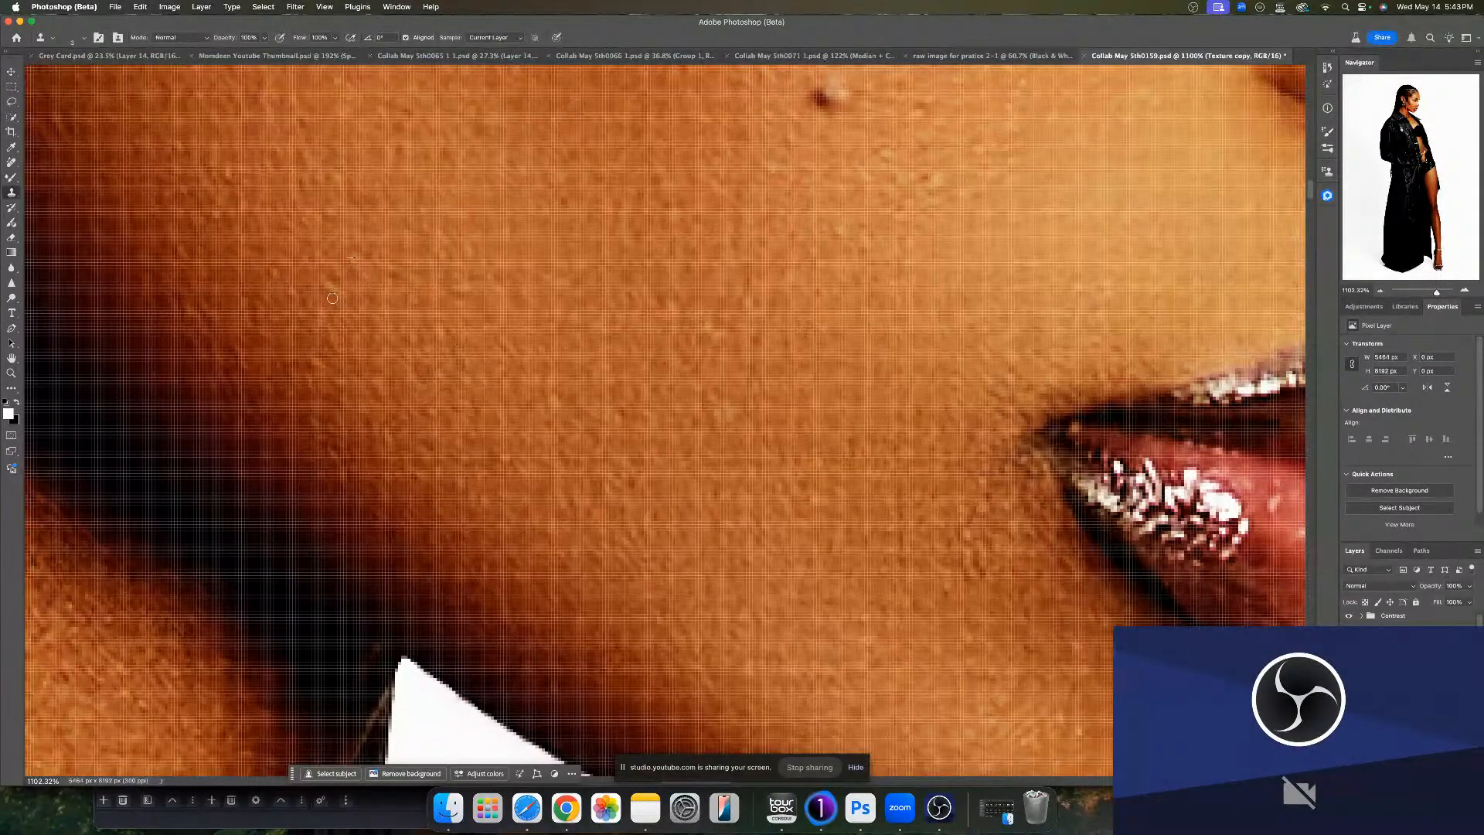
scroll(547, 381, up, 5)
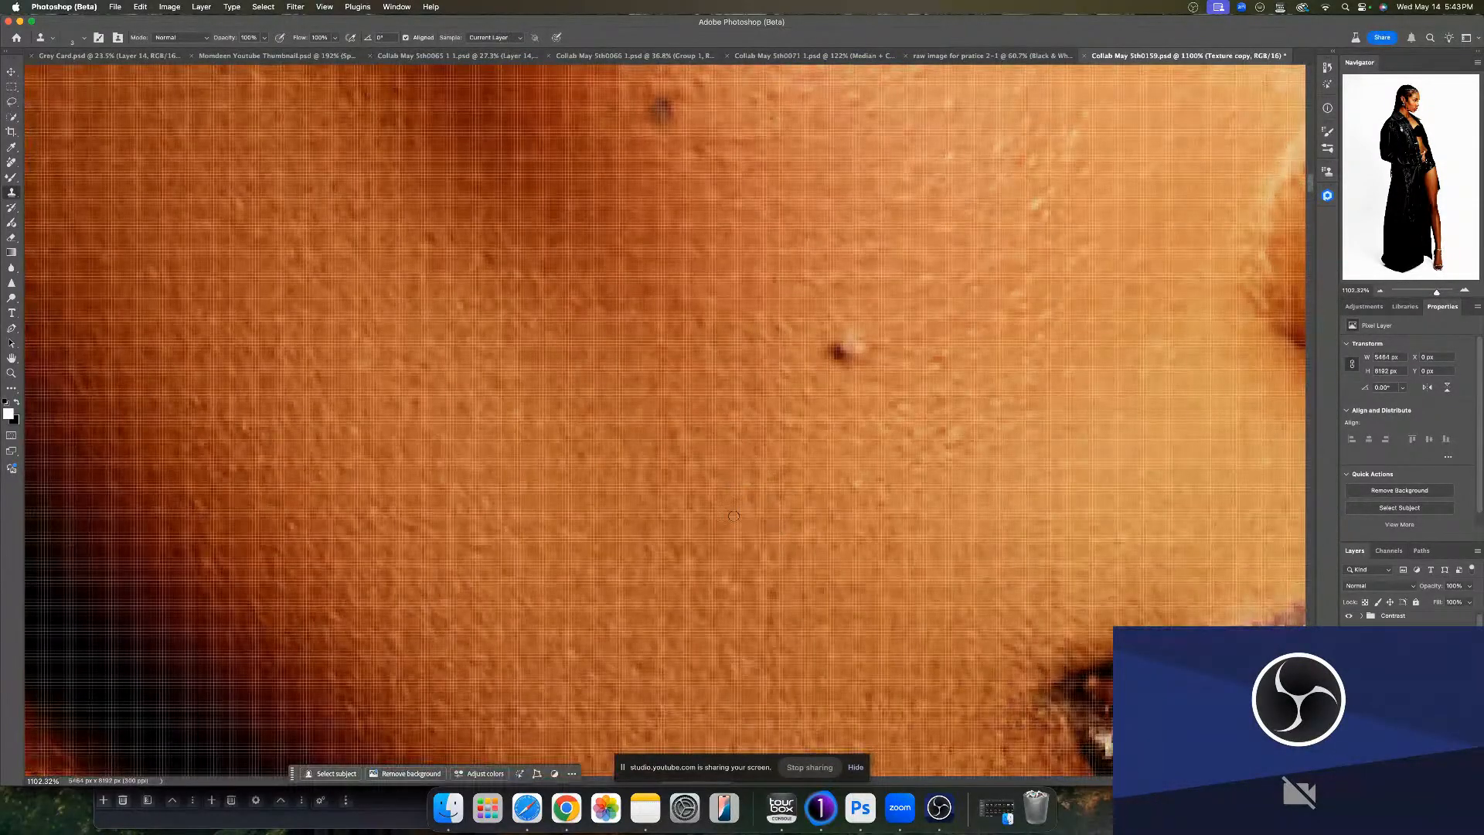
- Enlarge the Clone Stamp brush and clone even texture down across the cheek
drag(1438, 292, 1422, 292)
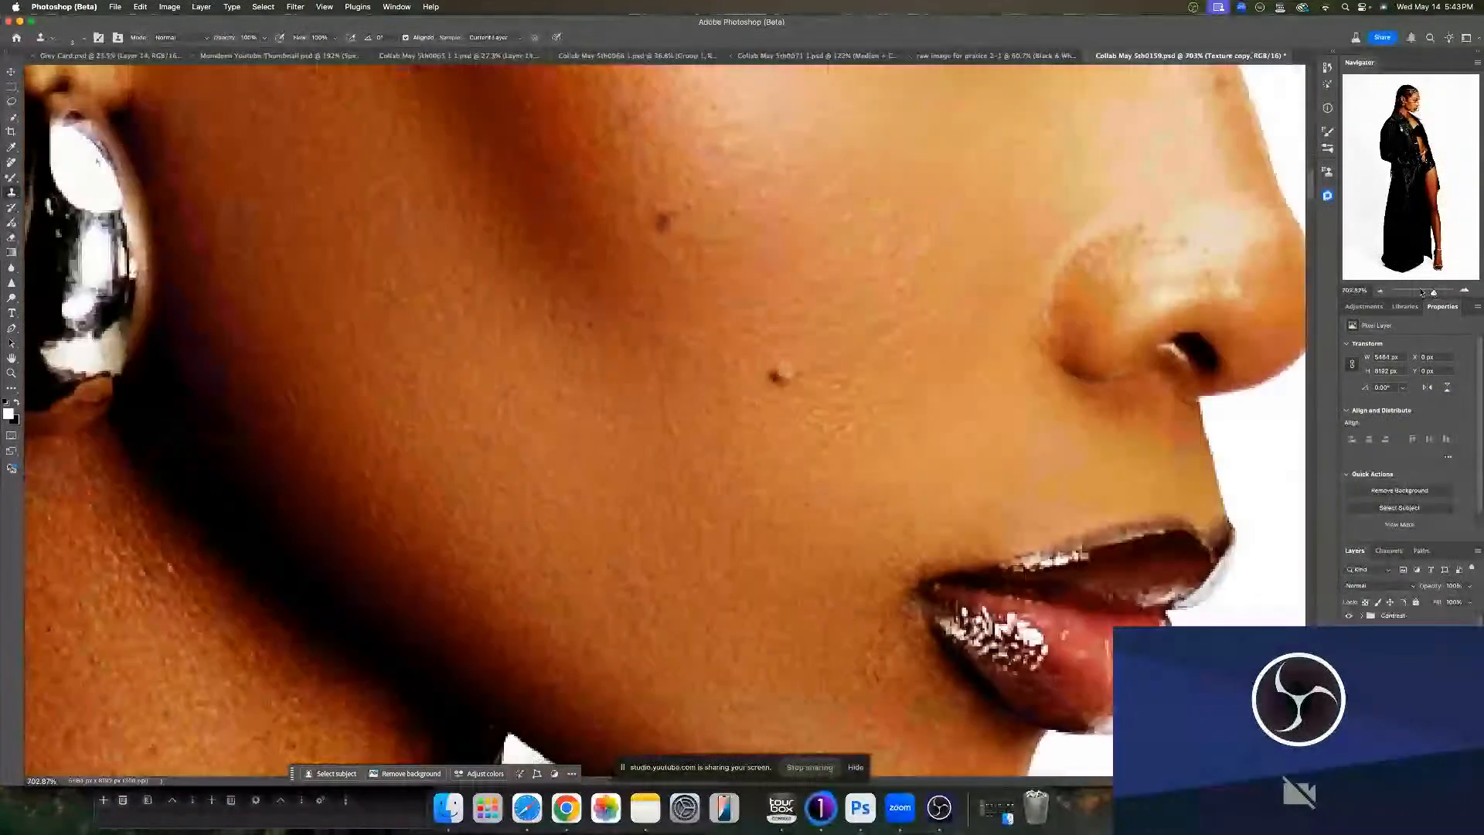
key(z)
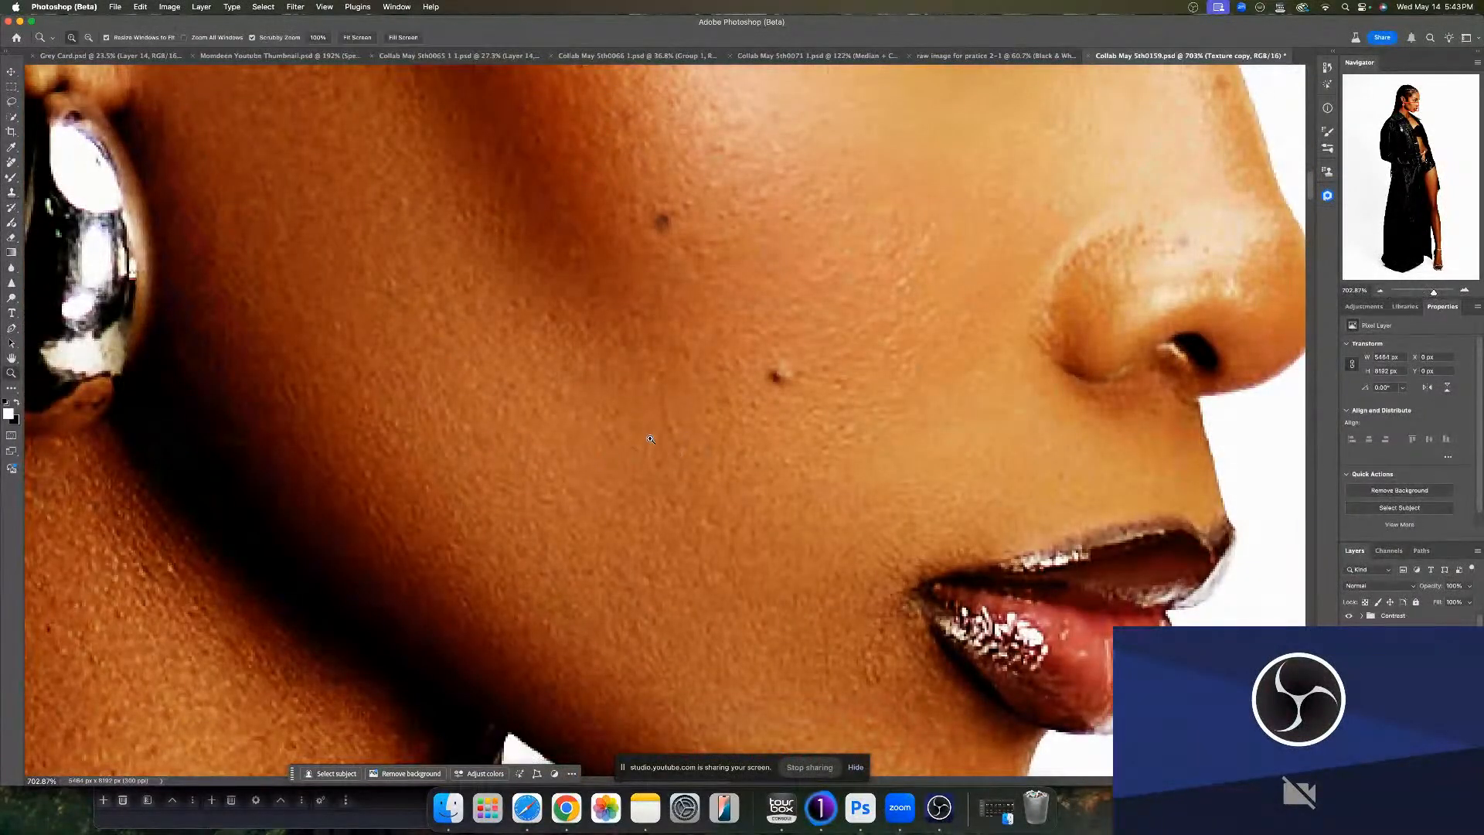
mouse_move(733, 461)
mouse_down()
mouse_move(569, 455)
mouse_move(581, 453)
mouse_up()
key(s)
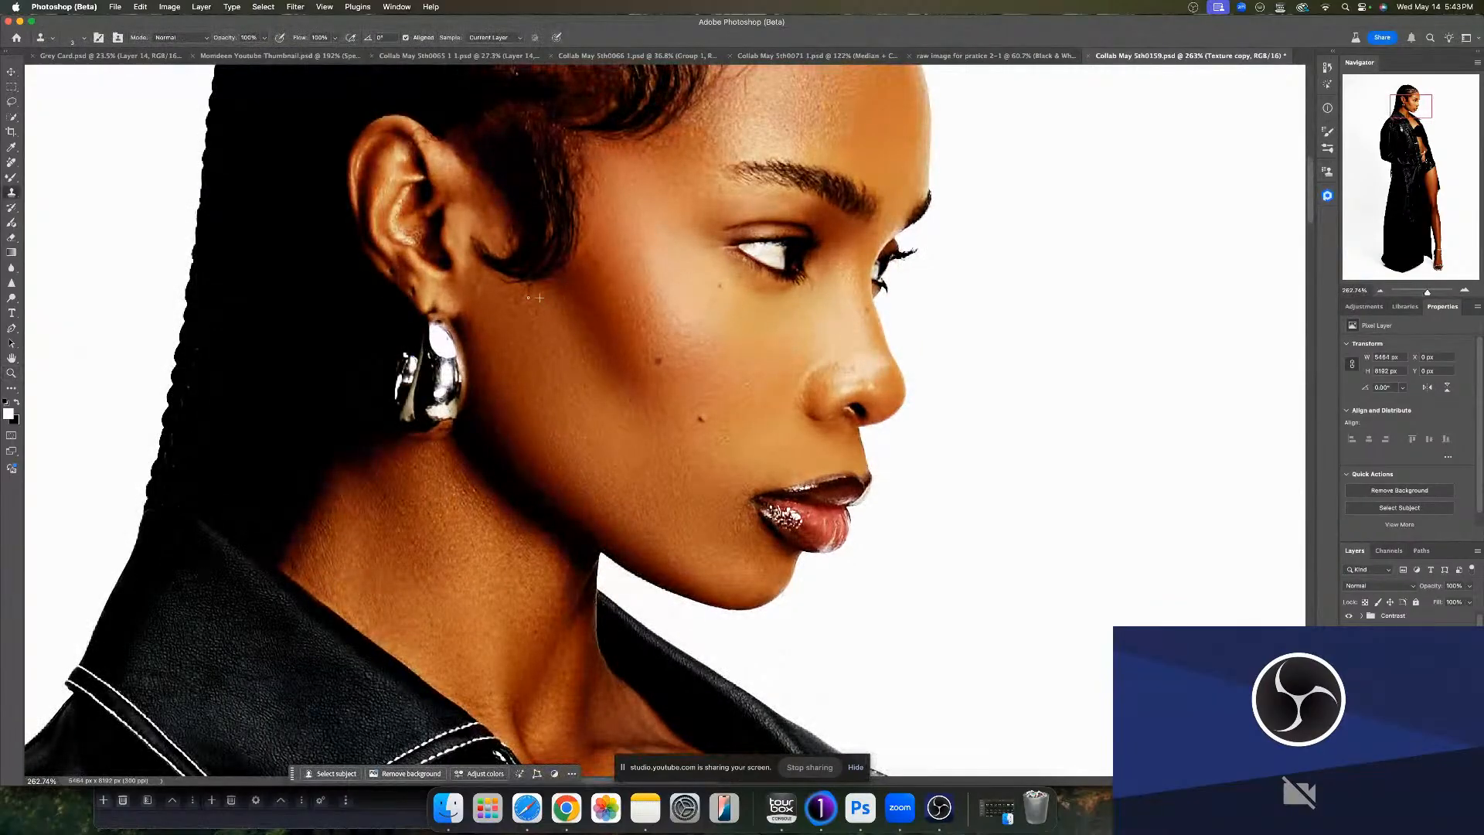
key(])
key(])
key(])
key(])
key(])
drag(710, 380, 692, 522)
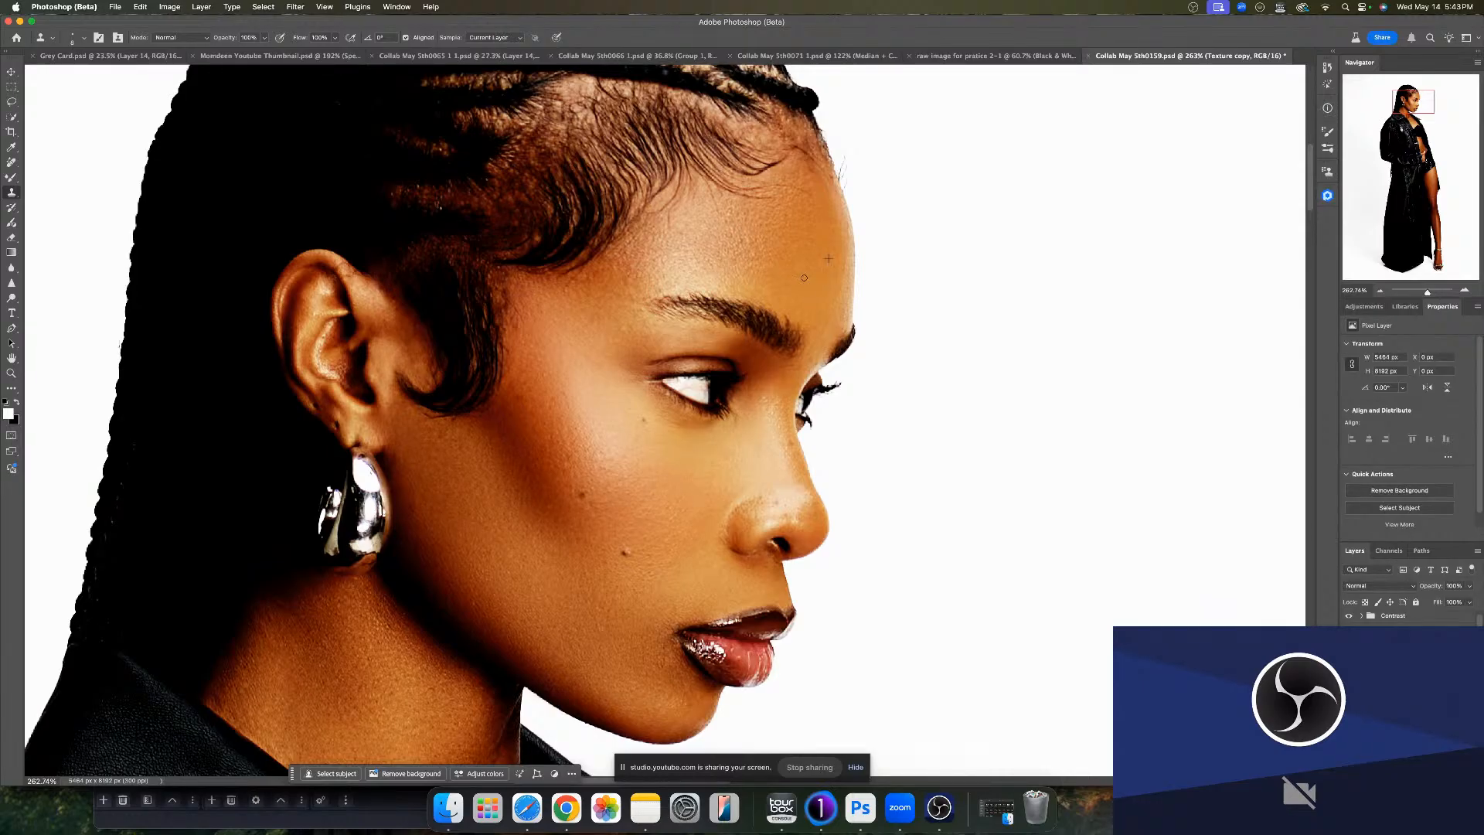
- Clone away stray spots along the hairline, forehead and cheek on the texture layer
drag(841, 177, 845, 174)
alt+click(866, 190)
click(848, 190)
alt+click(865, 183)
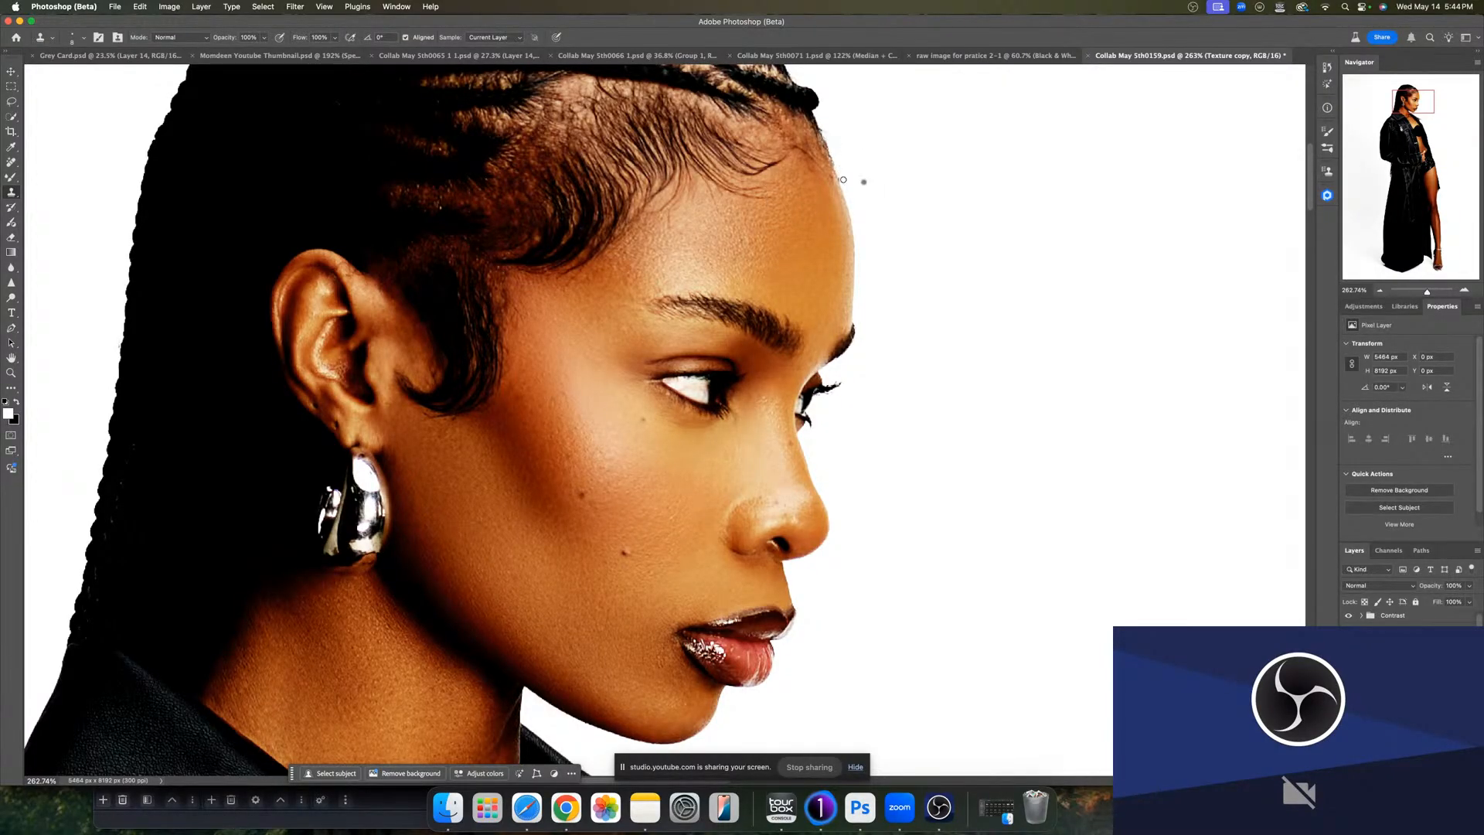
click(843, 182)
click(788, 228)
alt+click(682, 244)
mouse_move(670, 229)
mouse_down()
mouse_move(670, 210)
mouse_move(669, 235)
mouse_up()
alt+click(670, 224)
alt+click(573, 409)
drag(569, 391, 564, 395)
drag(597, 579, 624, 389)
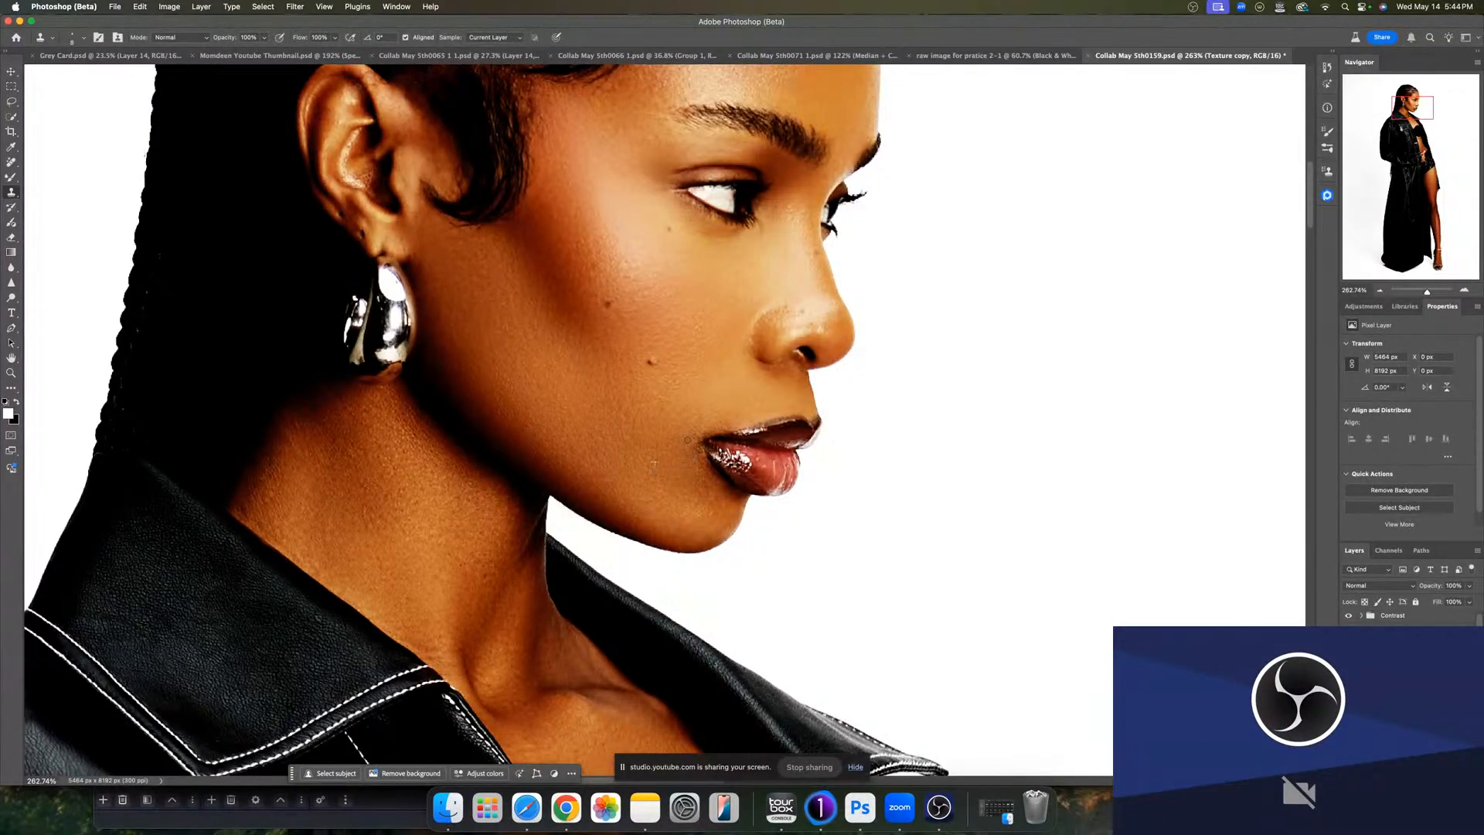
alt+click(686, 409)
drag(635, 434, 645, 434)
click(640, 407)
scroll(672, 342, up, 5)
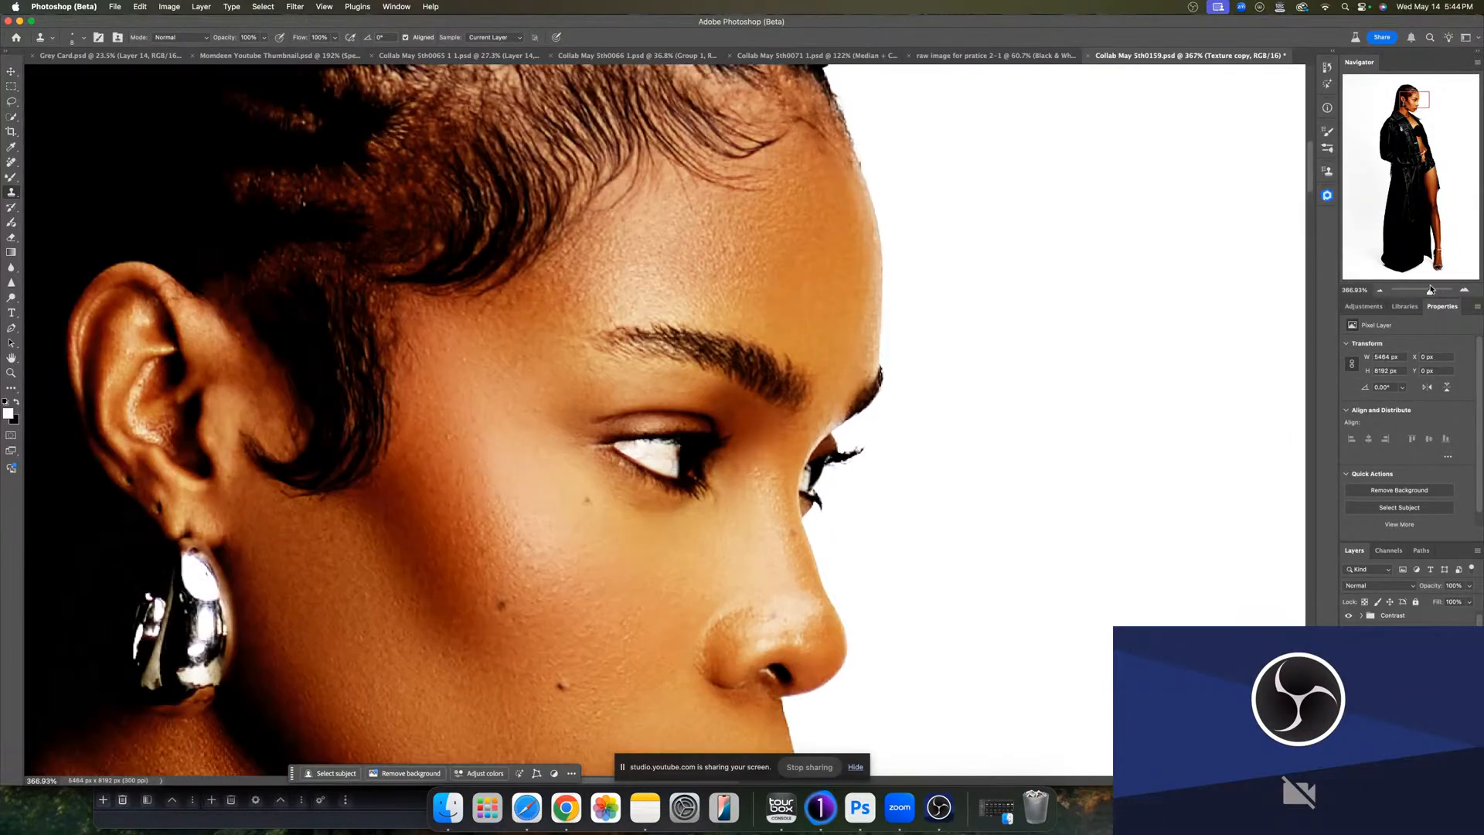
- Clone out blemishes around the brow and temple at closer zoom
drag(1429, 291, 1434, 289)
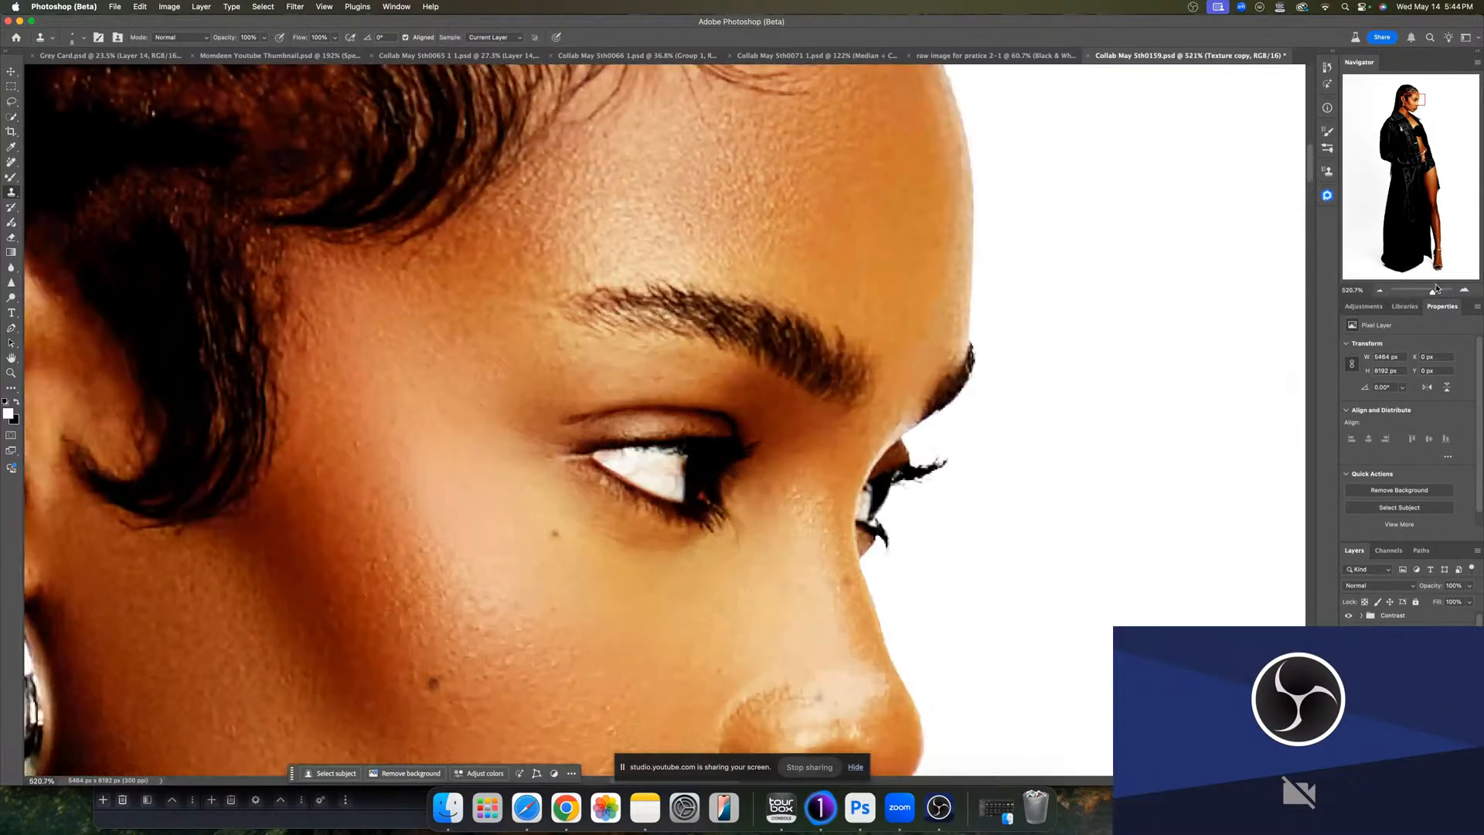
drag(824, 452, 821, 454)
alt+click(929, 339)
drag(963, 348, 957, 327)
drag(1431, 292, 1416, 290)
drag(792, 500, 786, 263)
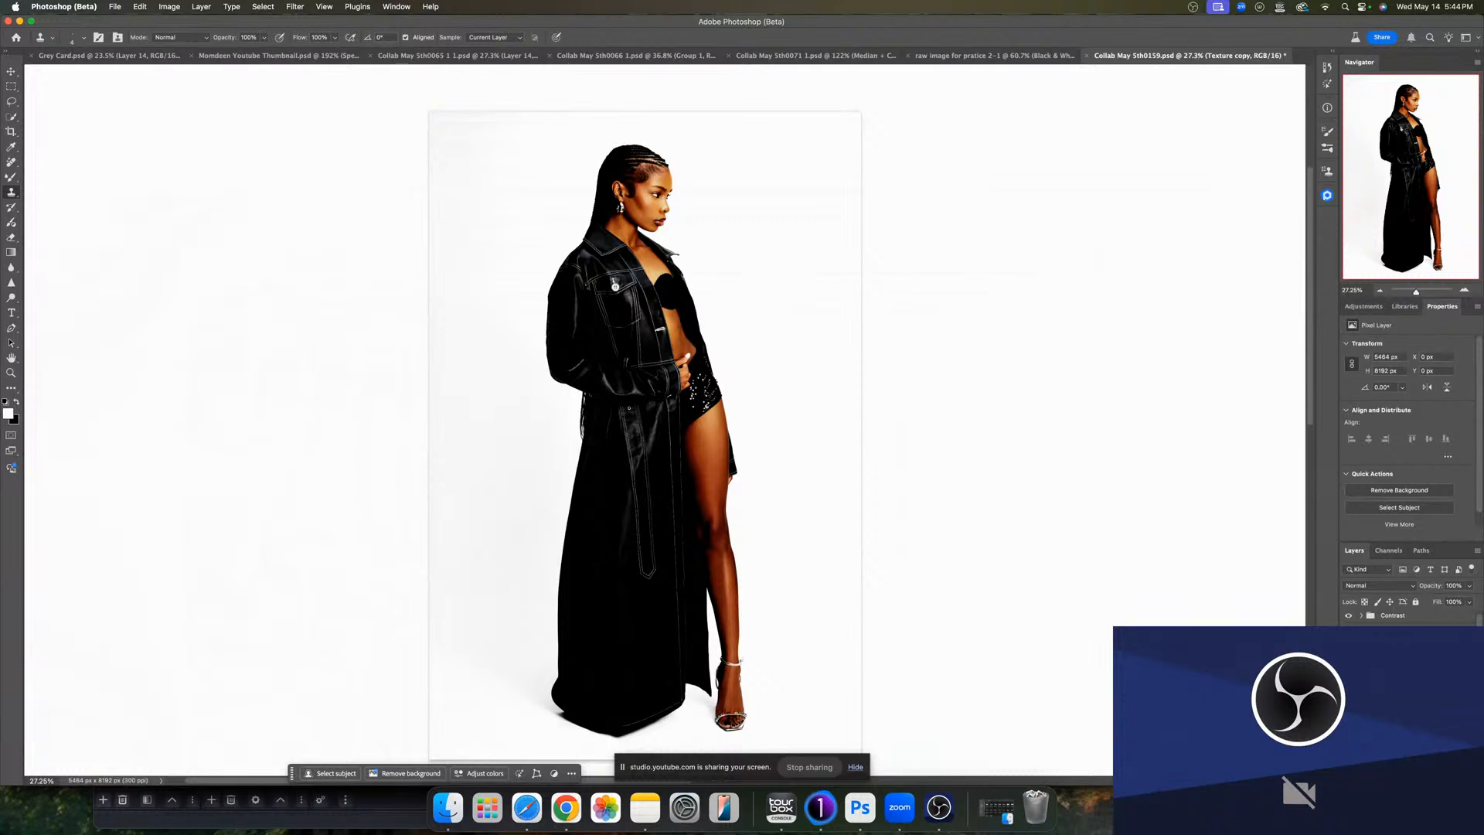
- Hide the Contrast group and select Layer 1 inside the Median + Contrast Layer group
click(1349, 618)
click(1369, 616)
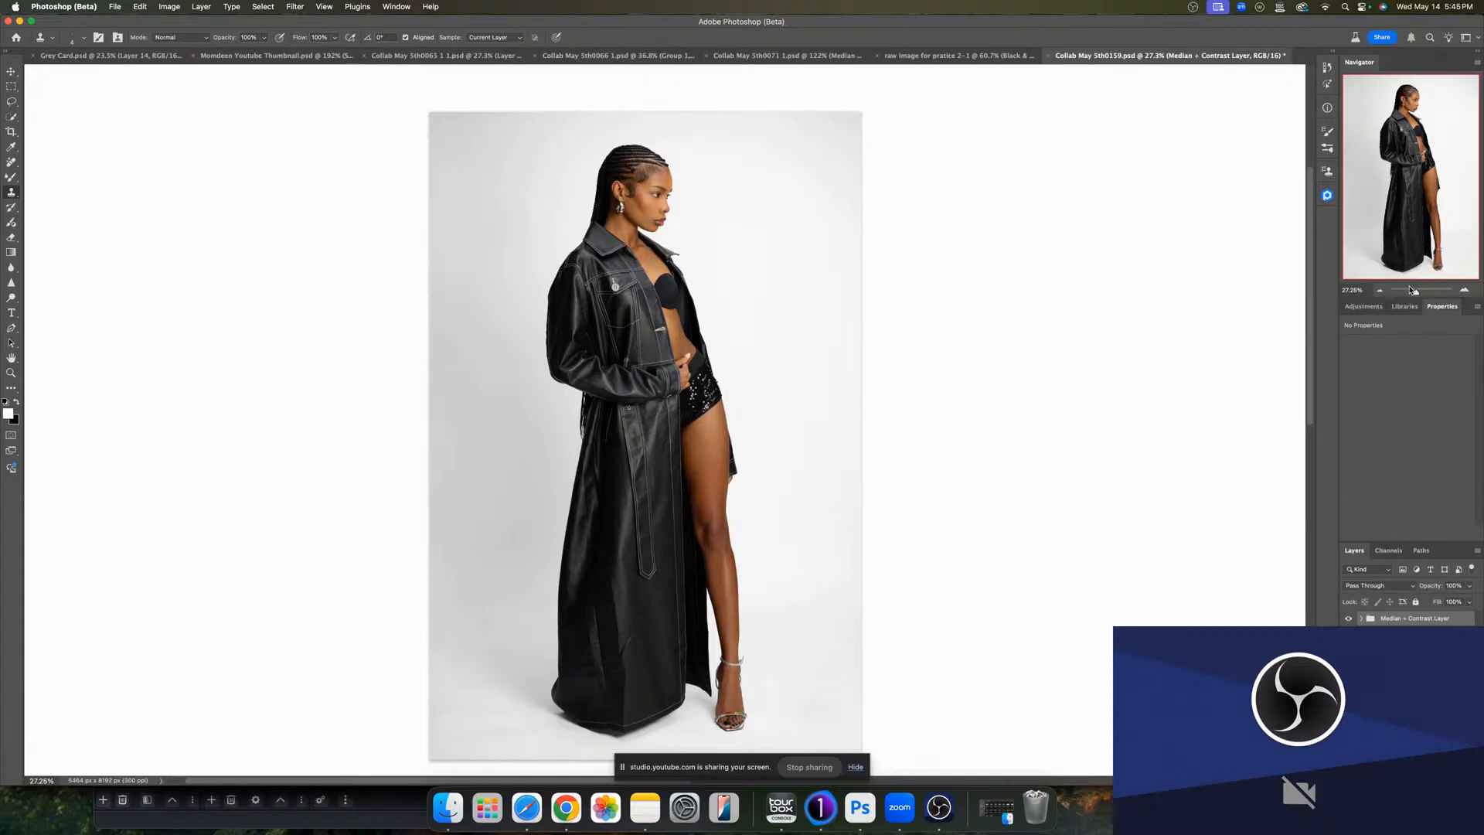
drag(1416, 291, 1421, 292)
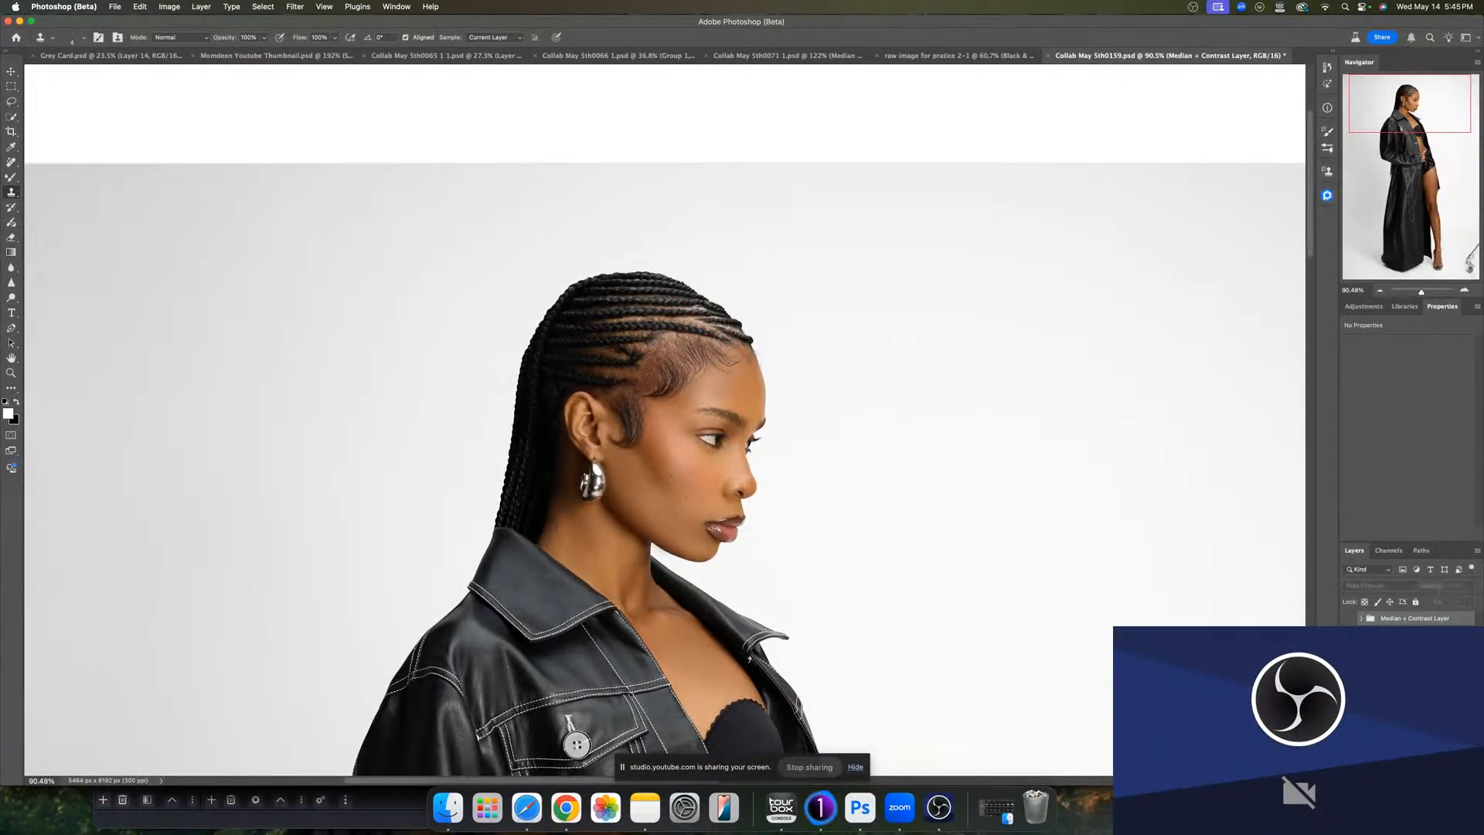
alt+click(1348, 696)
alt+click(1348, 695)
click(1361, 618)
click(1411, 666)
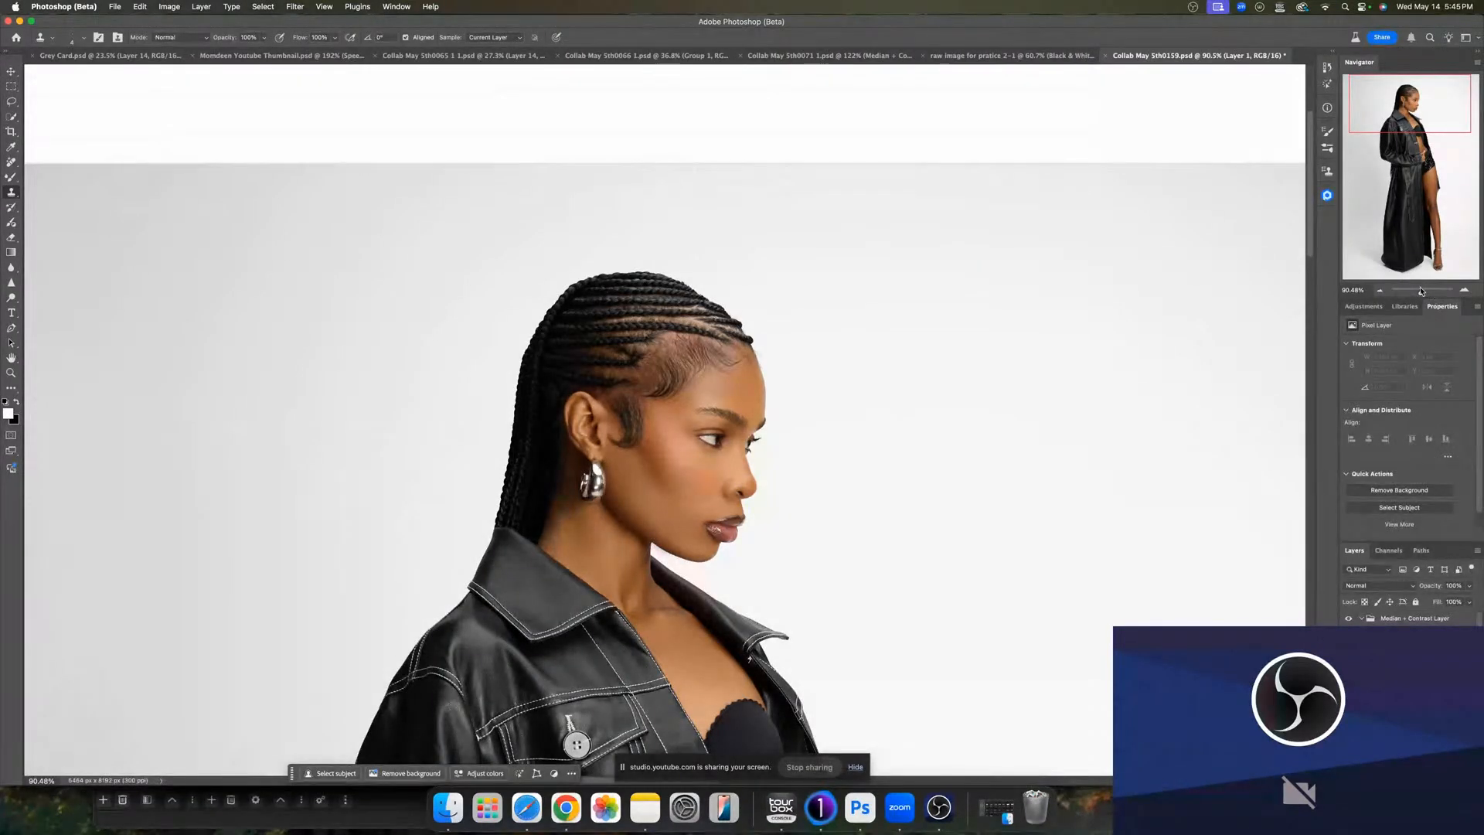
- Switch to the Brush tool and set its flow to 4%
drag(1422, 292, 1424, 292)
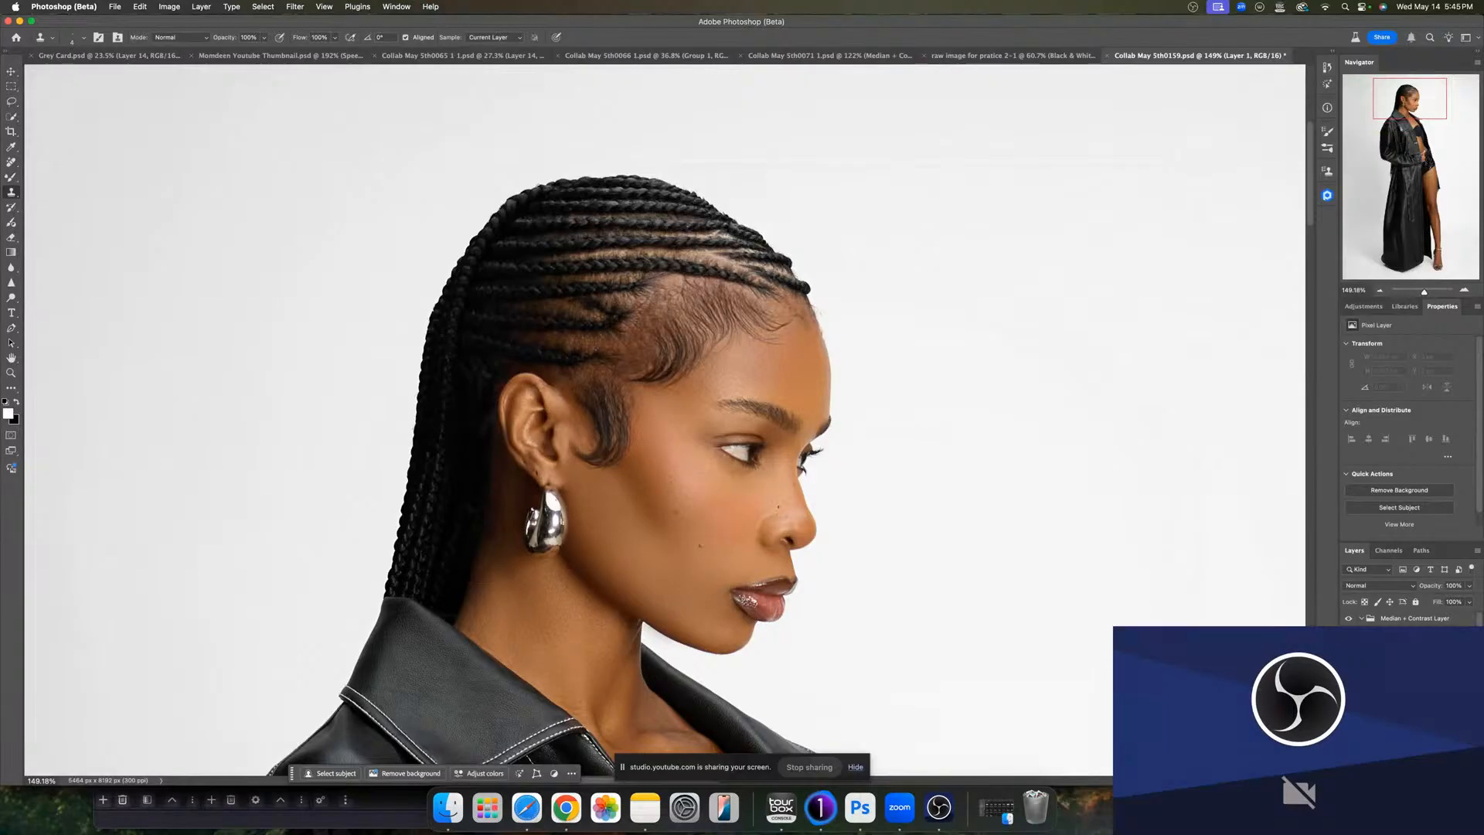
click(14, 178)
right_click(14, 179)
click(56, 176)
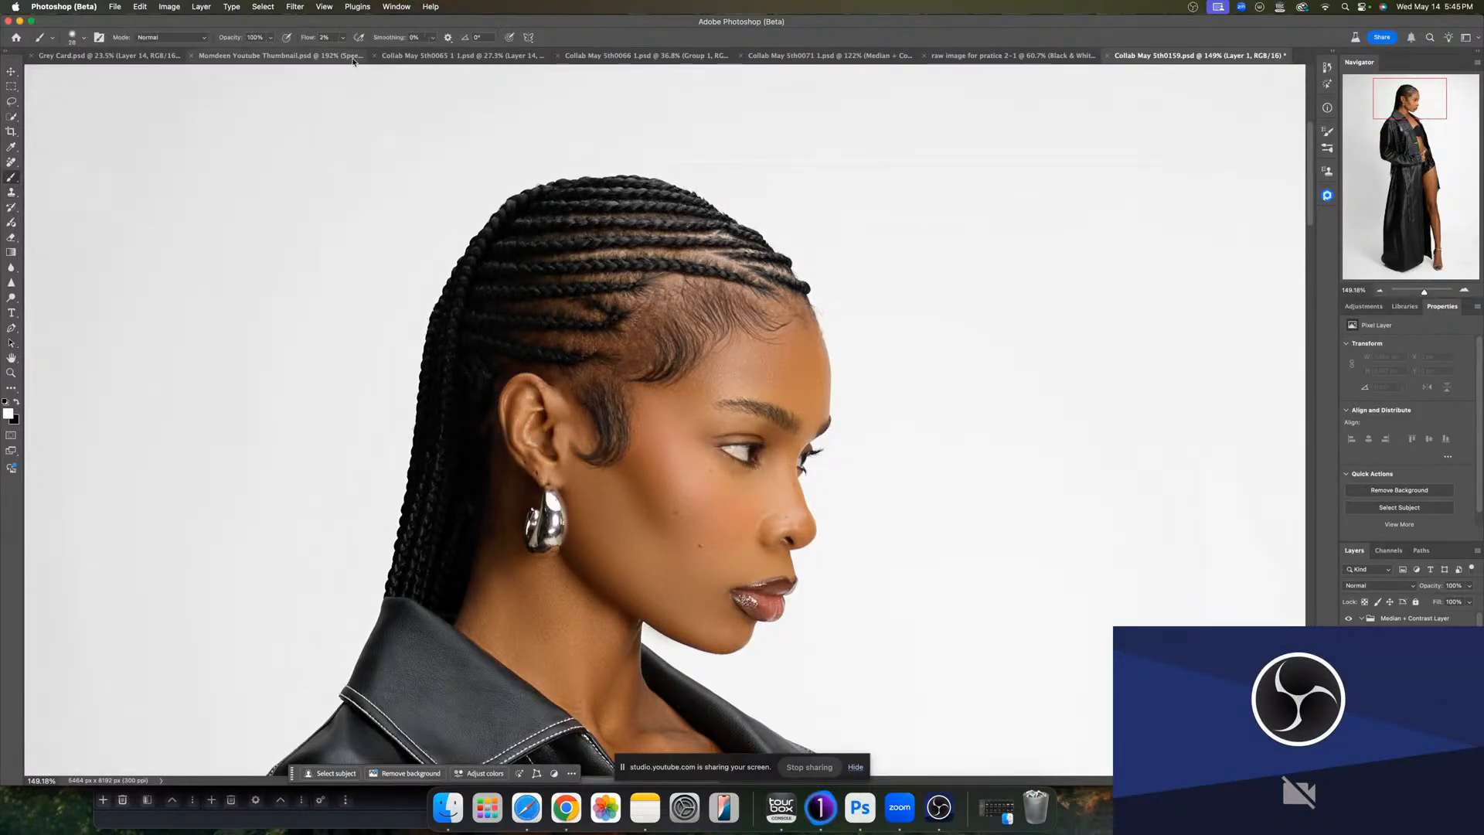
click(343, 37)
drag(340, 52, 346, 56)
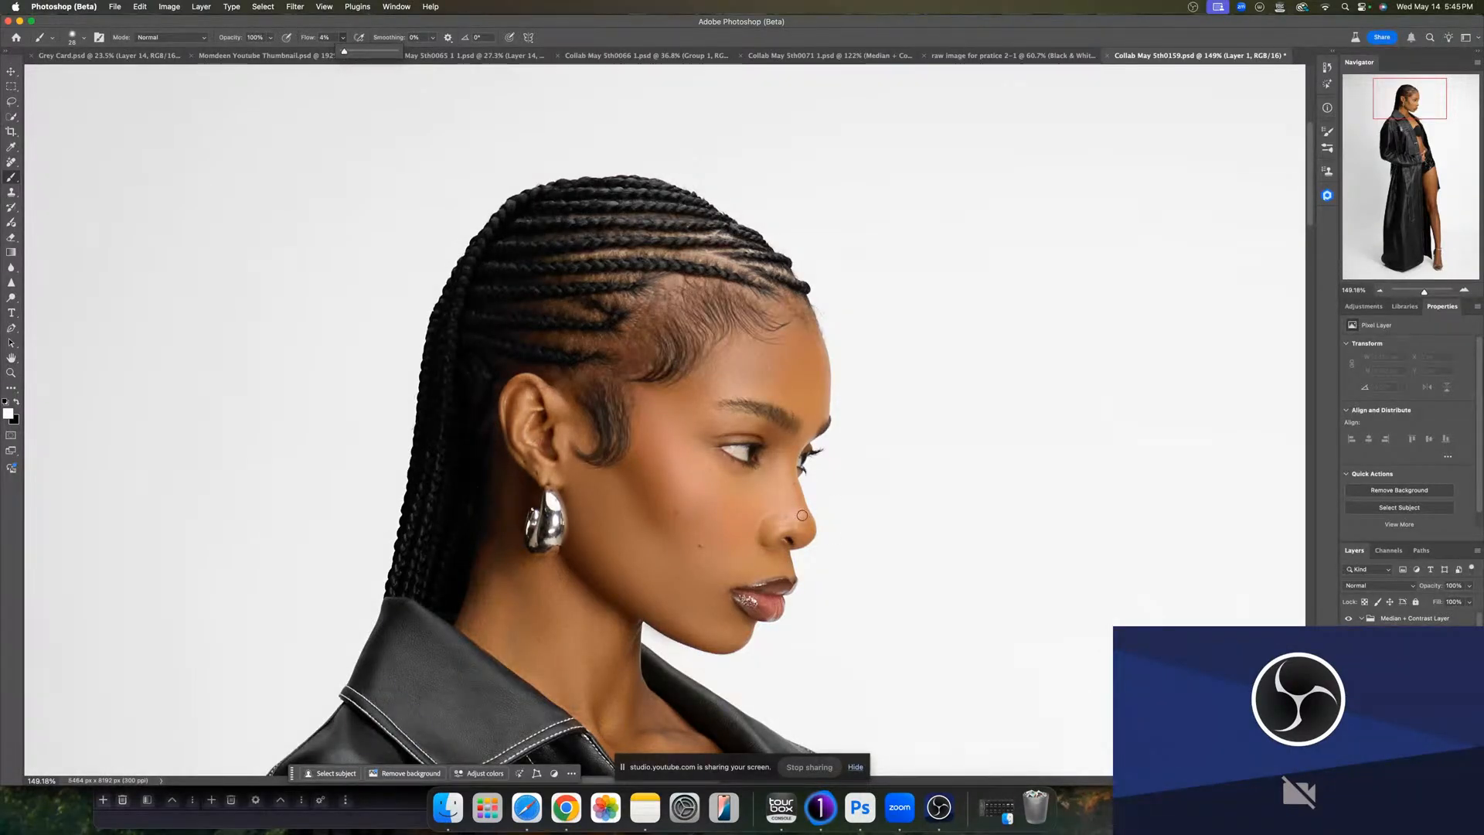
- Paint low-flow color over the cheek and undo the last two strokes
mouse_move(745, 503)
mouse_down()
mouse_move(746, 480)
mouse_move(726, 492)
mouse_move(735, 513)
mouse_move(753, 485)
mouse_move(705, 492)
mouse_move(732, 477)
mouse_move(716, 469)
mouse_move(745, 496)
mouse_move(760, 479)
mouse_up()
alt+click(727, 510)
click(738, 492)
alt+click(734, 528)
key(super+z)
key(super+z)
- Sample a skin tone and paint it over the cheek, chin and jawline to even the color
alt+click(744, 497)
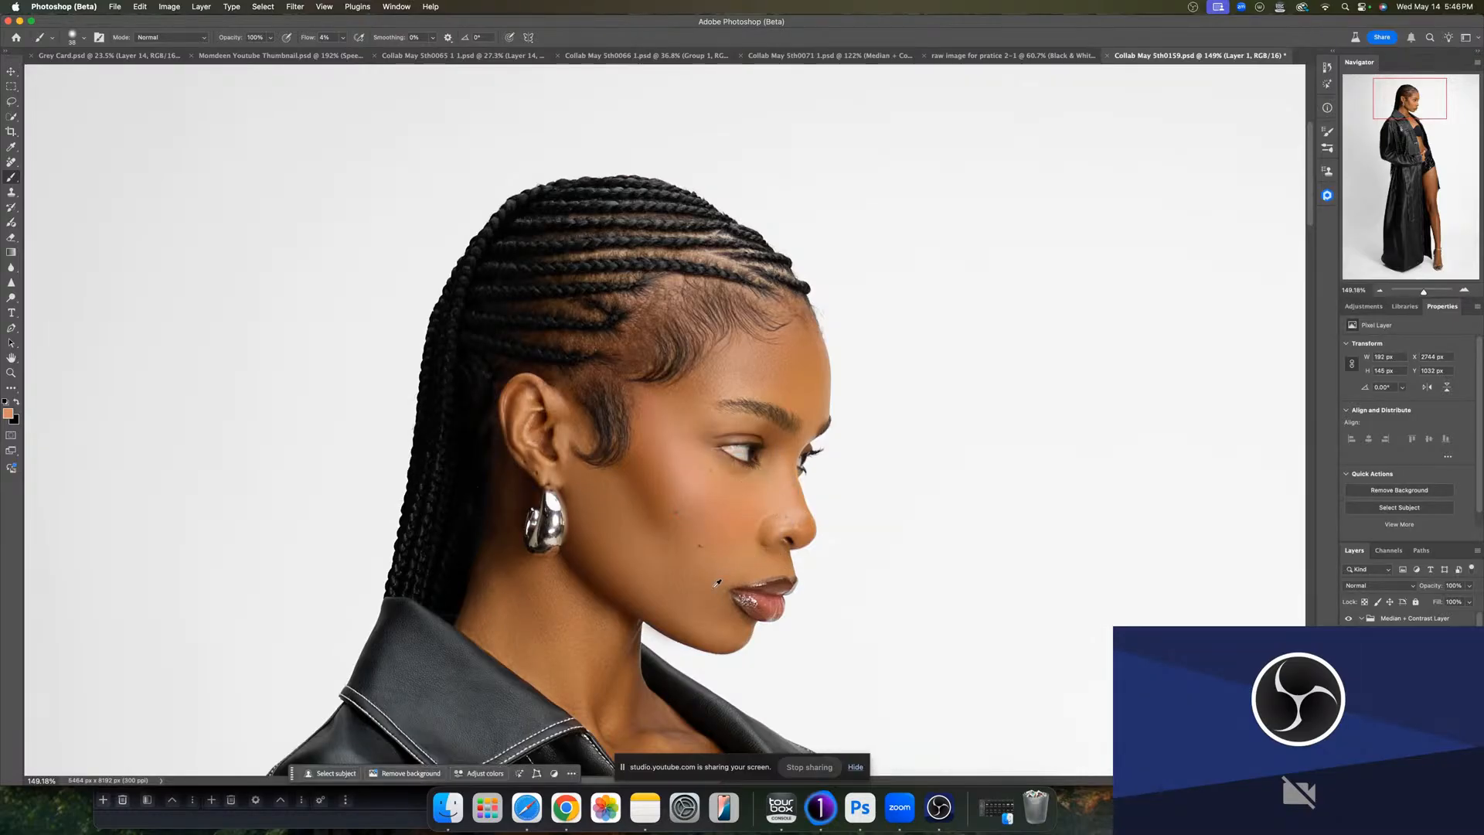
alt+click(744, 571)
mouse_move(744, 571)
mouse_down()
mouse_move(759, 569)
mouse_move(748, 548)
mouse_up()
key(super+z)
mouse_move(646, 496)
mouse_down()
mouse_move(631, 494)
mouse_move(629, 457)
mouse_up()
alt+click(632, 467)
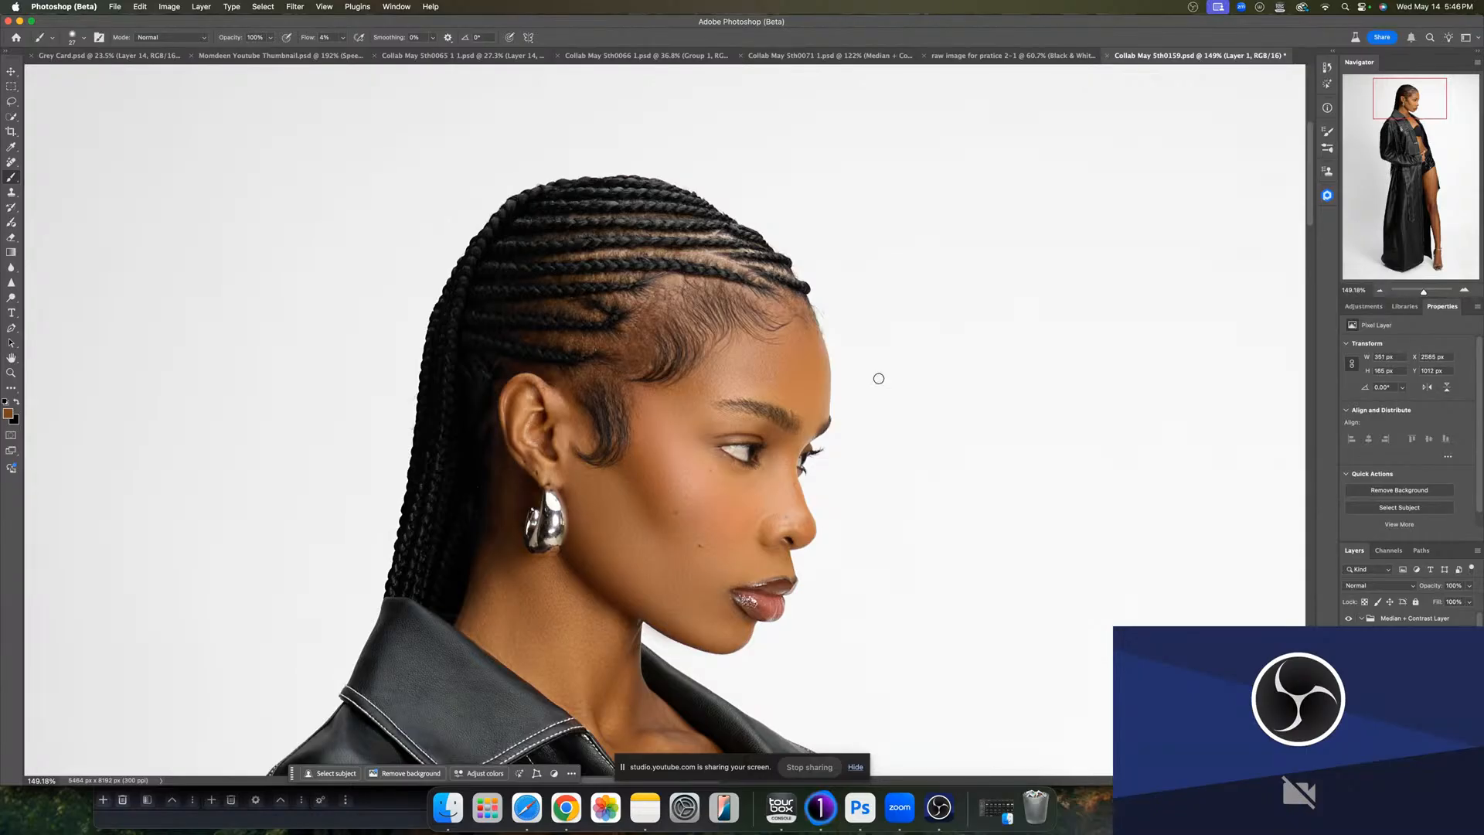
alt+click(711, 368)
mouse_move(684, 392)
mouse_down()
mouse_move(671, 394)
mouse_move(686, 424)
mouse_move(747, 432)
mouse_up()
click(693, 387)
alt+click(775, 435)
drag(759, 425, 721, 424)
alt+click(722, 429)
drag(708, 514, 747, 510)
- Select the Dodge layer's mask and set the brush flow to 5%
scroll(1411, 680, down, 5)
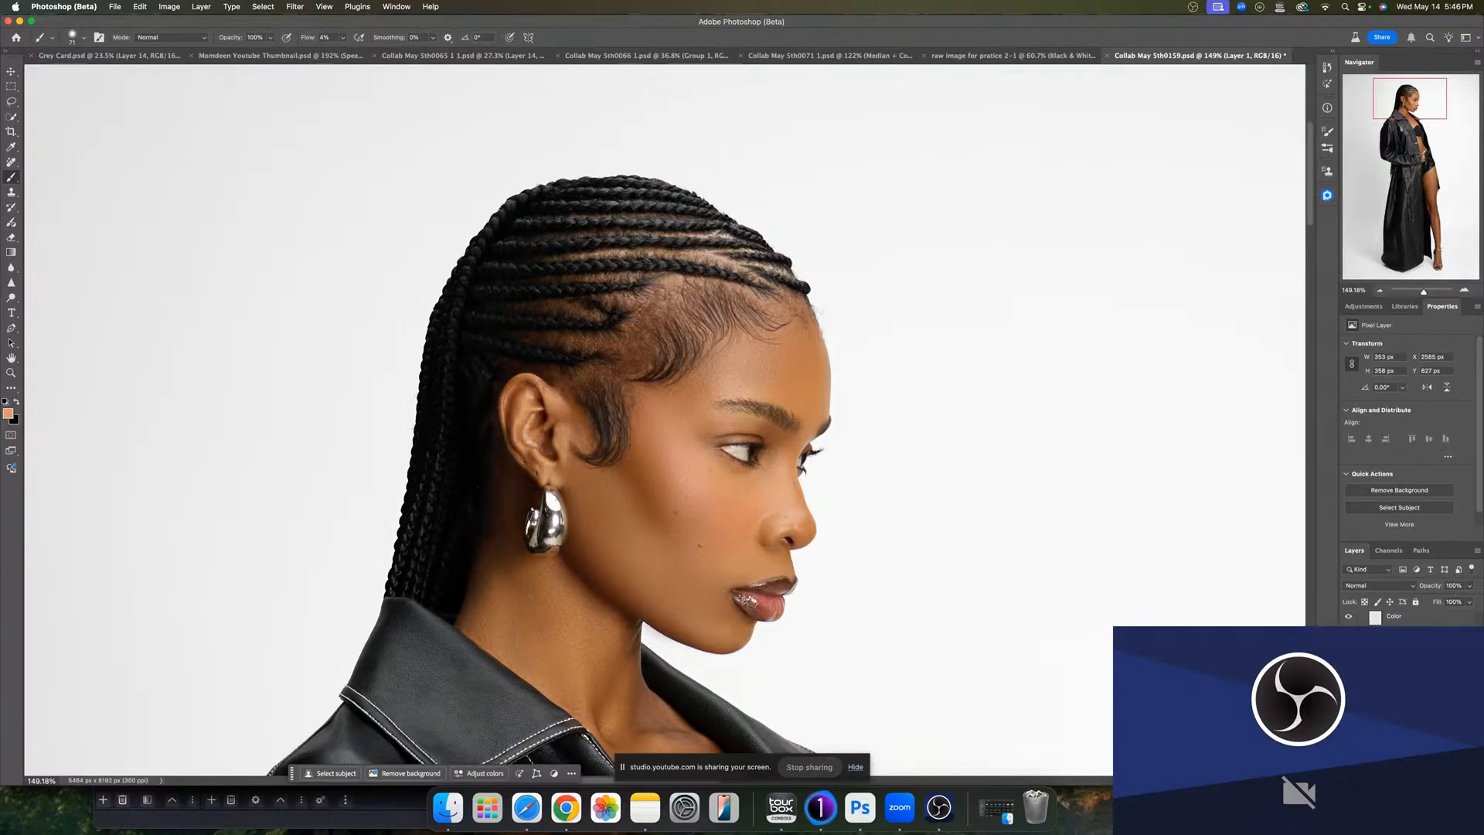
scroll(1411, 681, up, 3)
click(1400, 680)
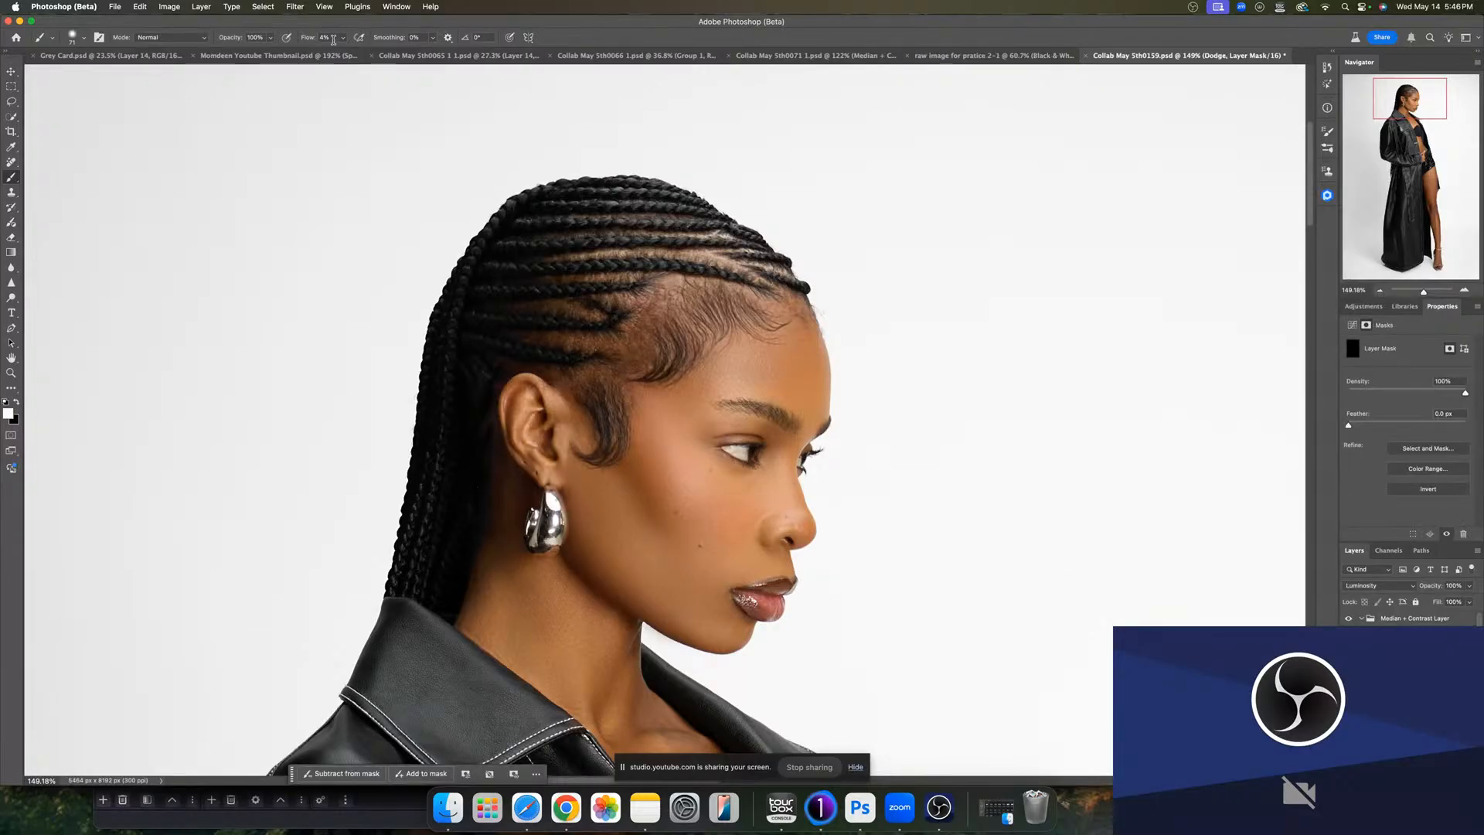
click(334, 39)
text(5)
- Inspect the Dodge Curves layer and browse the layers inside the D&B group
click(1379, 680)
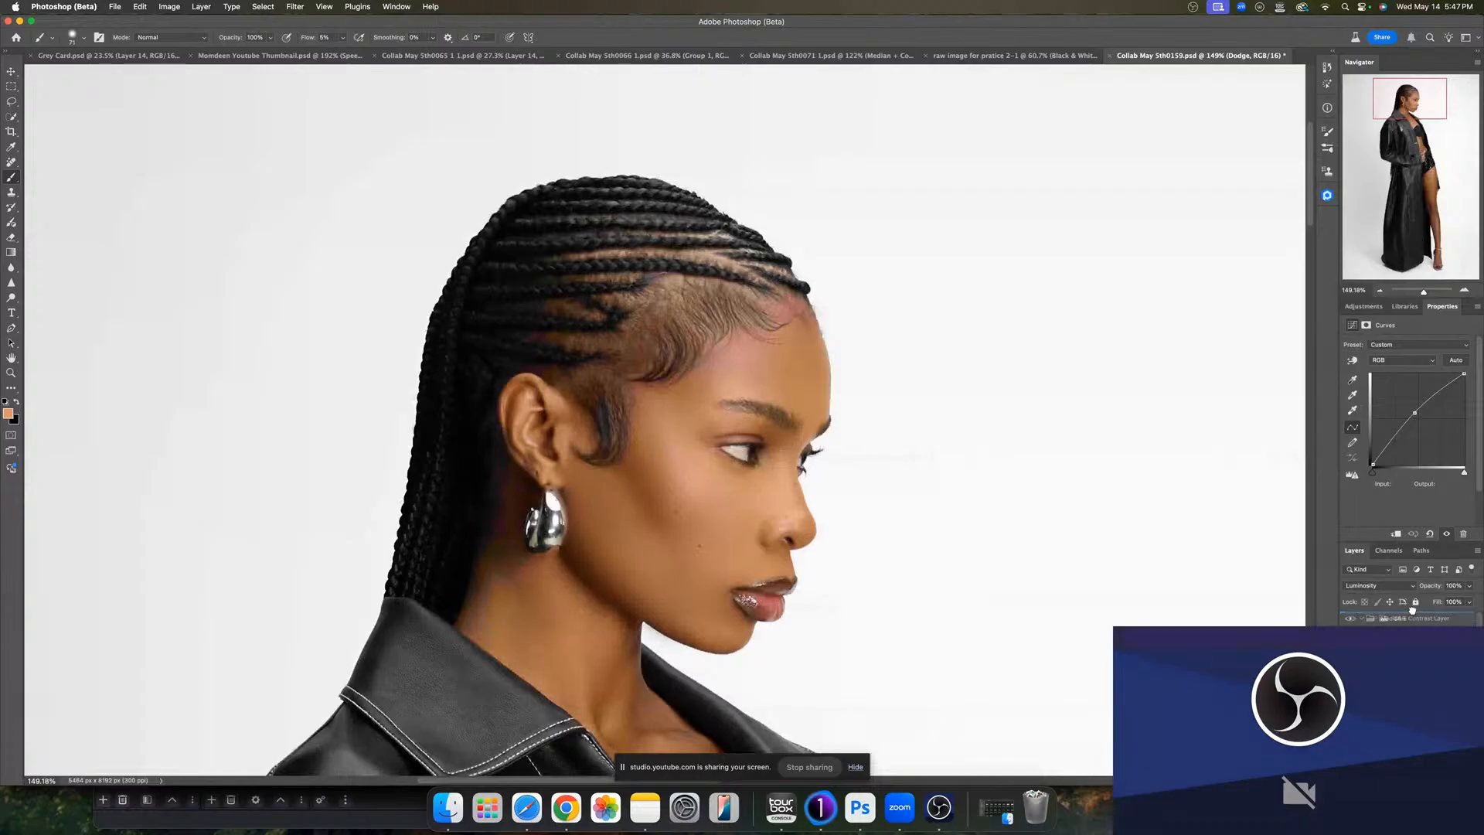
click(1411, 616)
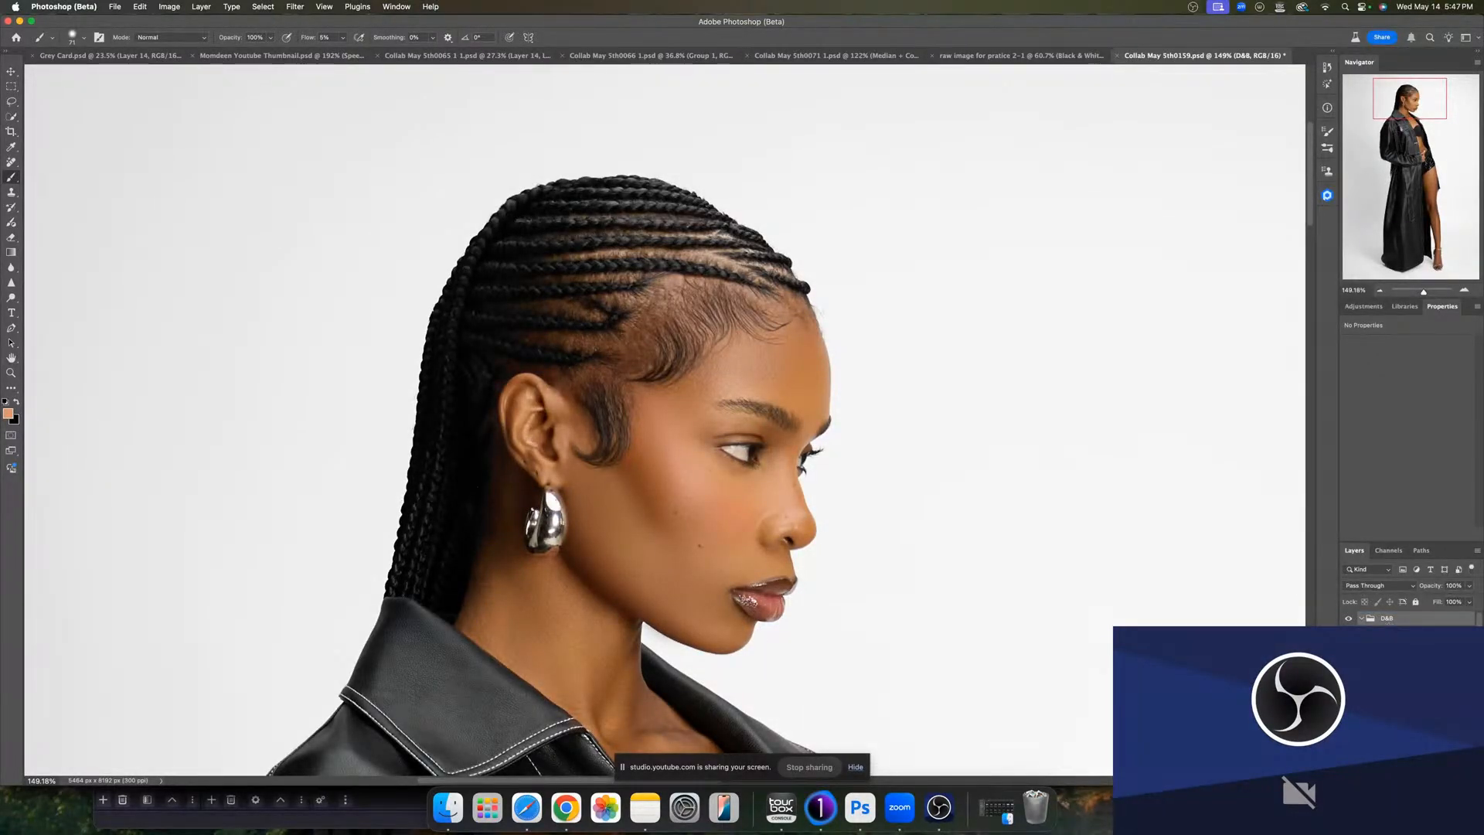
scroll(1415, 619, down, 2)
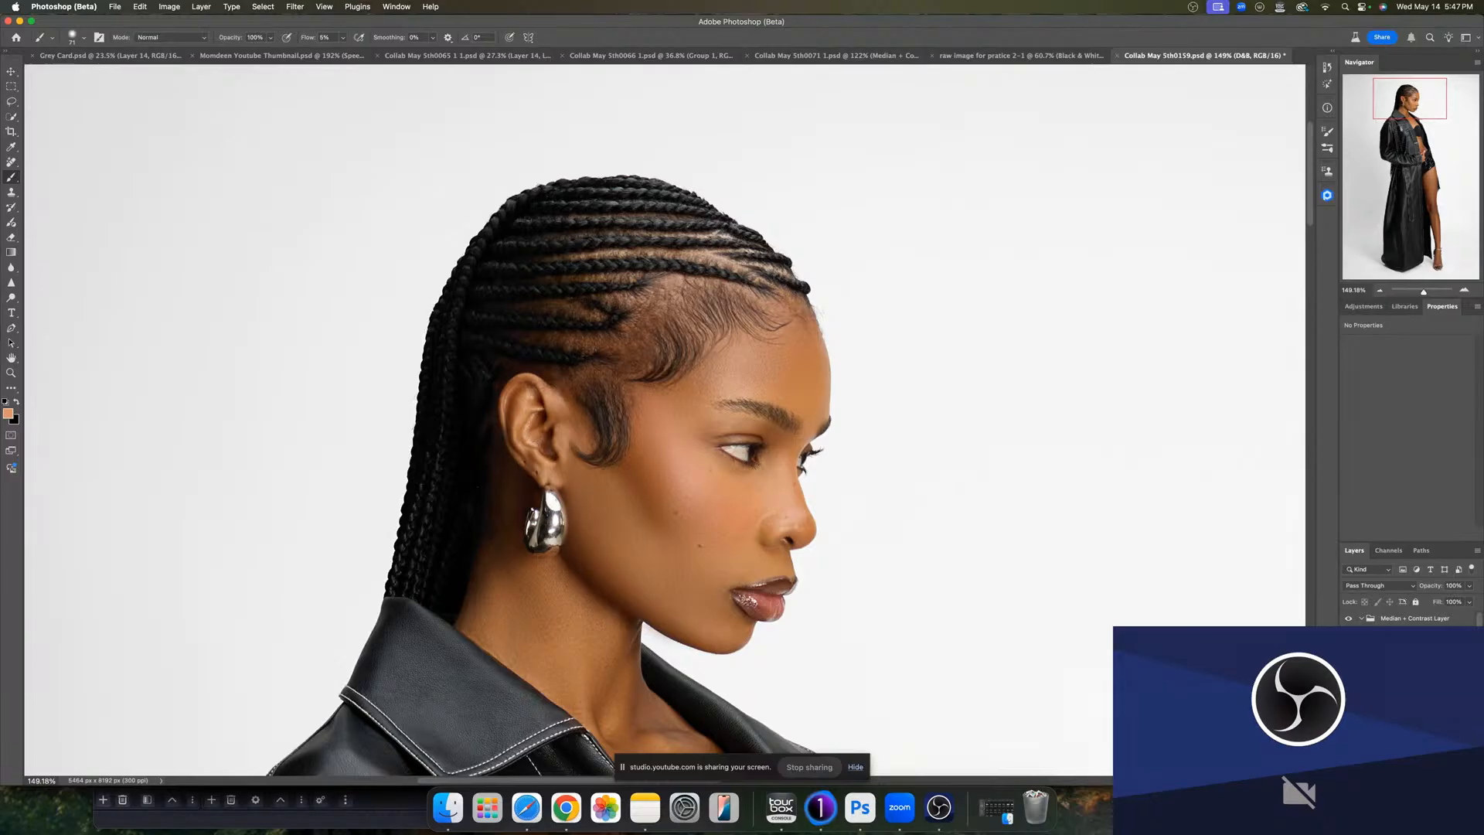
click(1444, 620)
click(1454, 778)
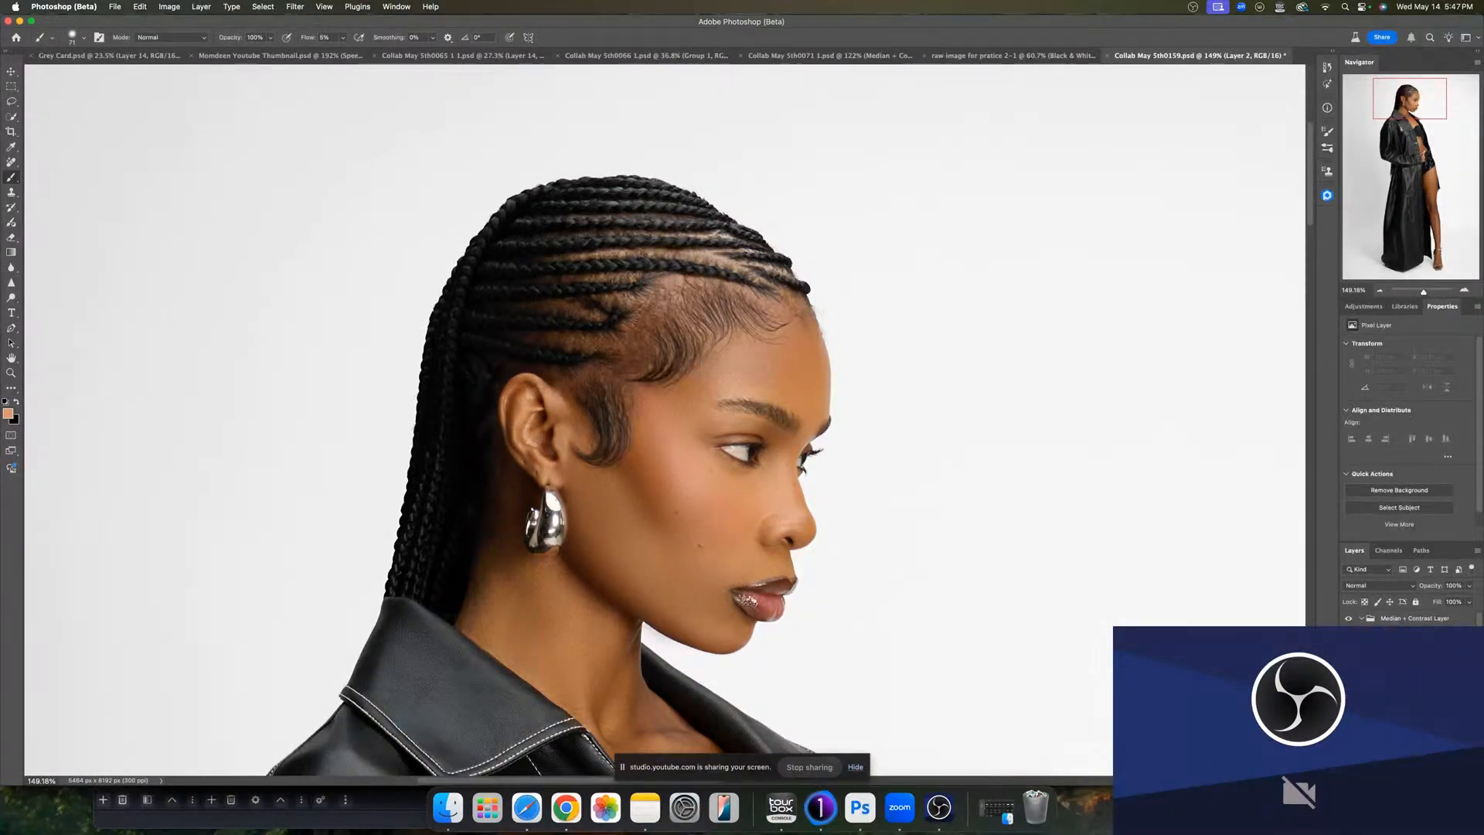
drag(1424, 640, 1419, 617)
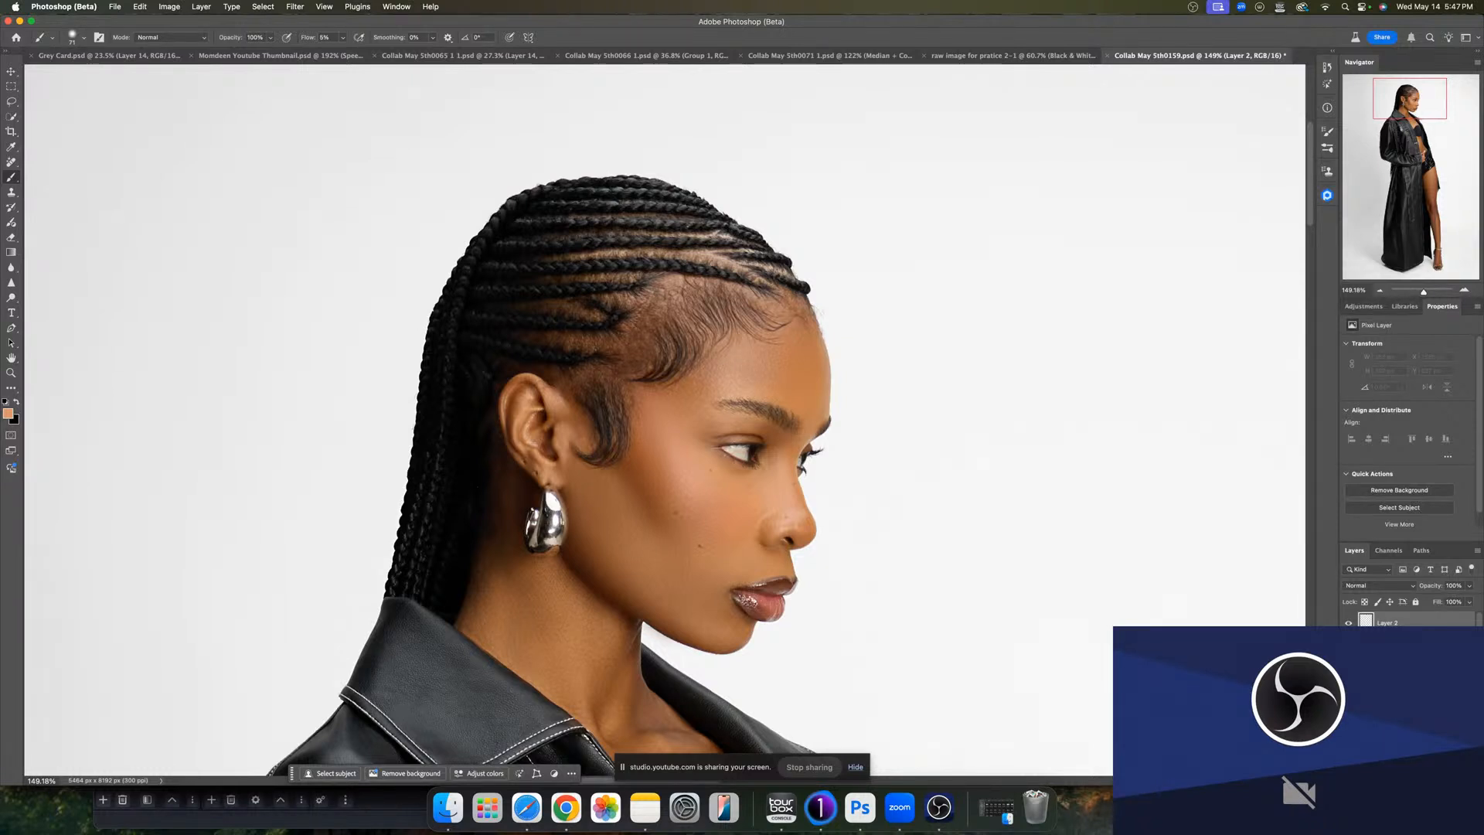
scroll(1428, 617, up, 3)
click(1427, 617)
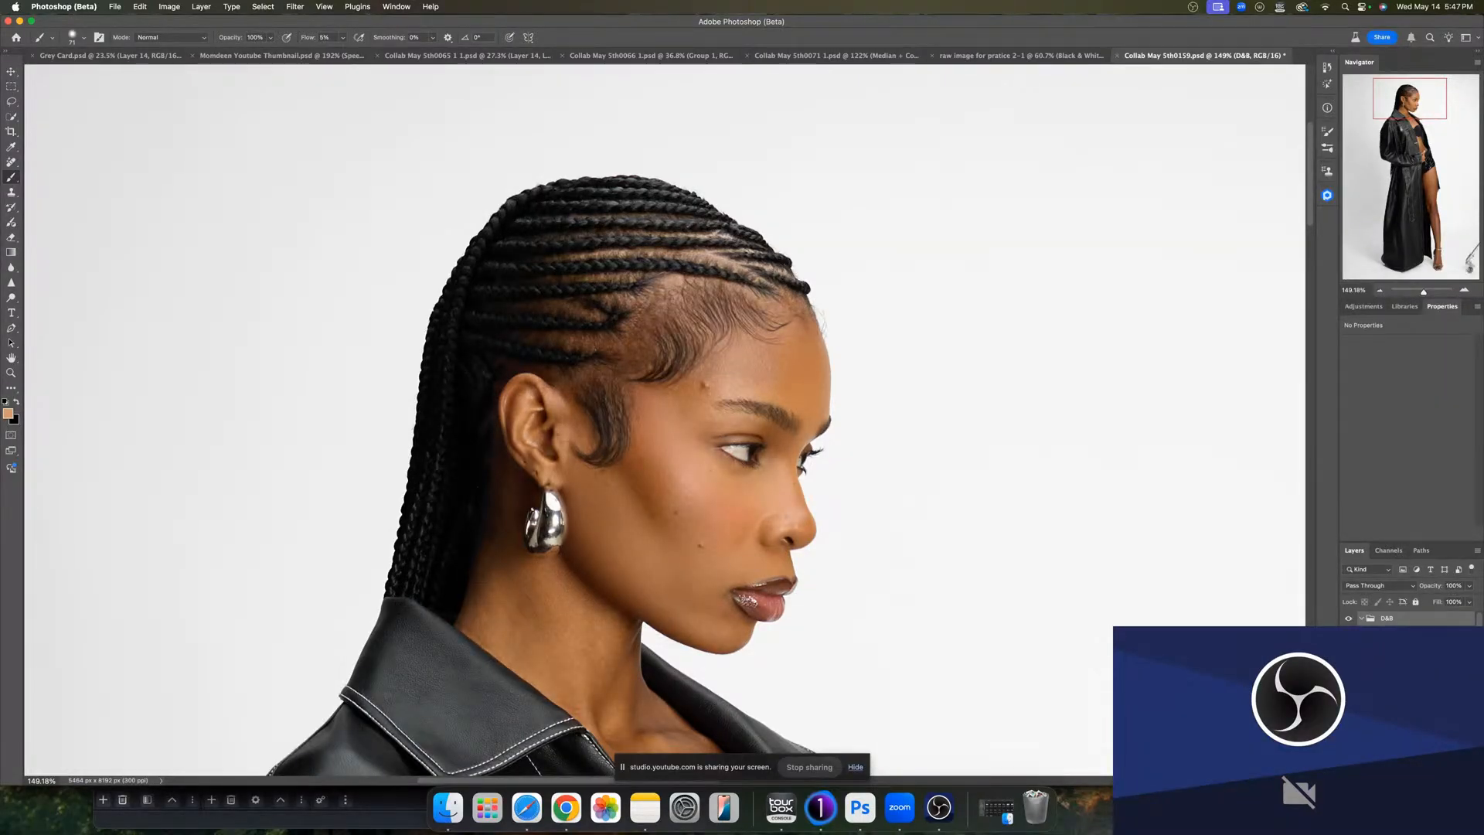
scroll(1415, 620, down, 2)
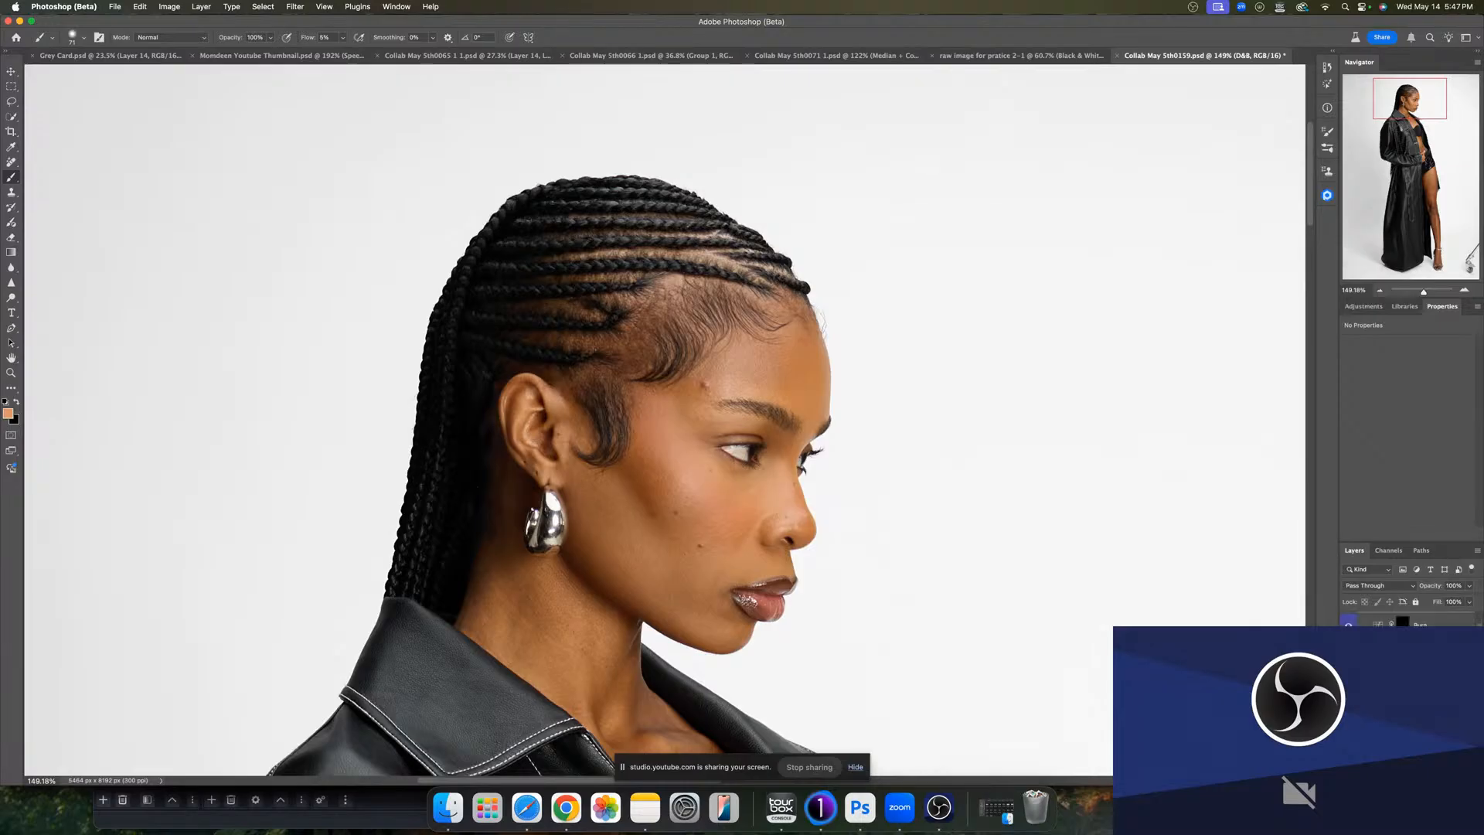
- Select the Dodge mask and paint on it to lighten the cheek below the eye
click(1402, 645)
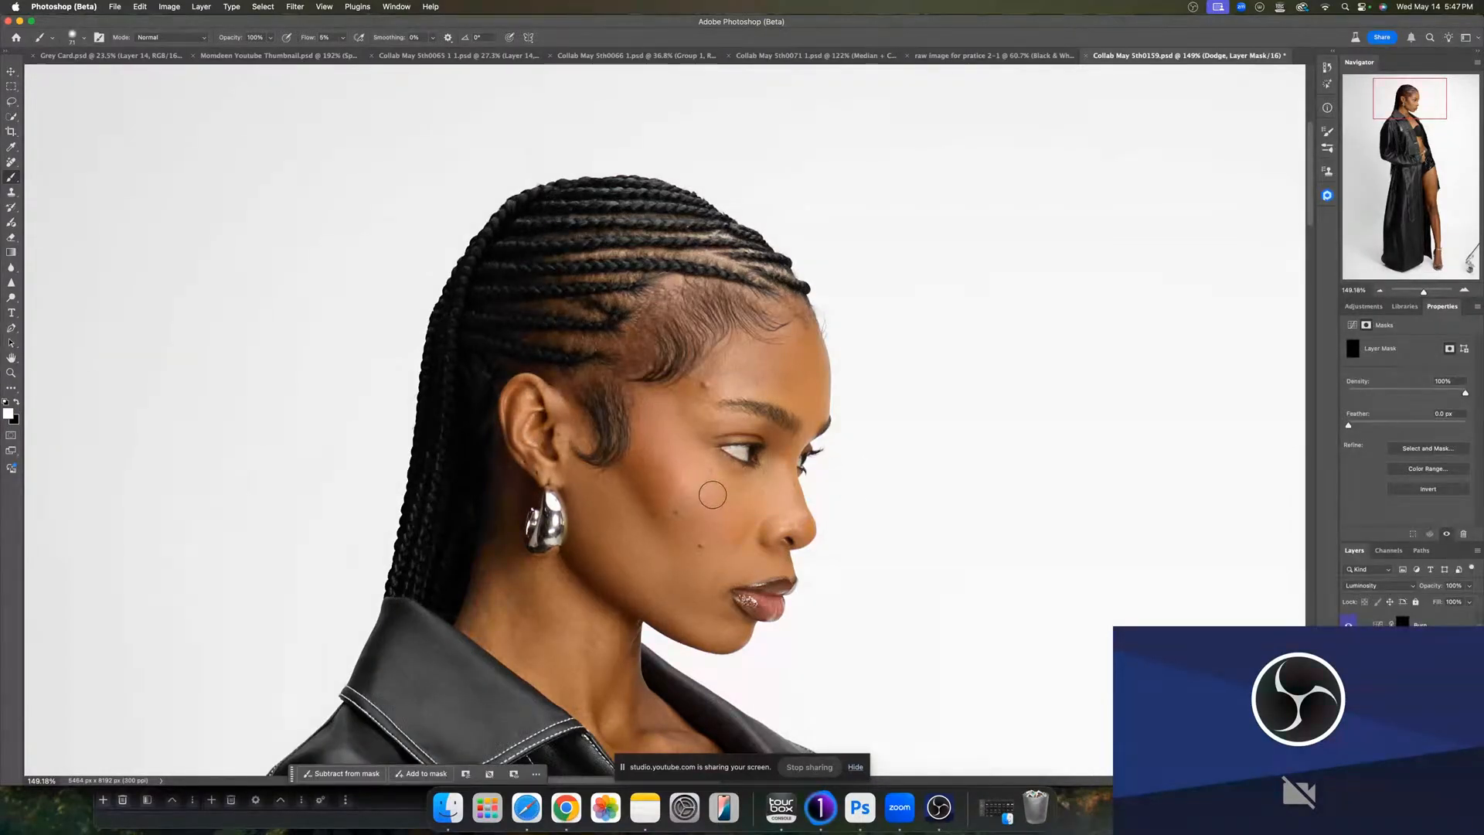
mouse_move(711, 506)
mouse_down()
mouse_move(728, 432)
mouse_move(709, 382)
mouse_up()
mouse_move(708, 473)
mouse_down()
mouse_move(684, 484)
mouse_move(714, 522)
mouse_move(671, 456)
mouse_up()
- Dodge small areas on the knee and ankle of the leg
drag(1422, 292, 1417, 292)
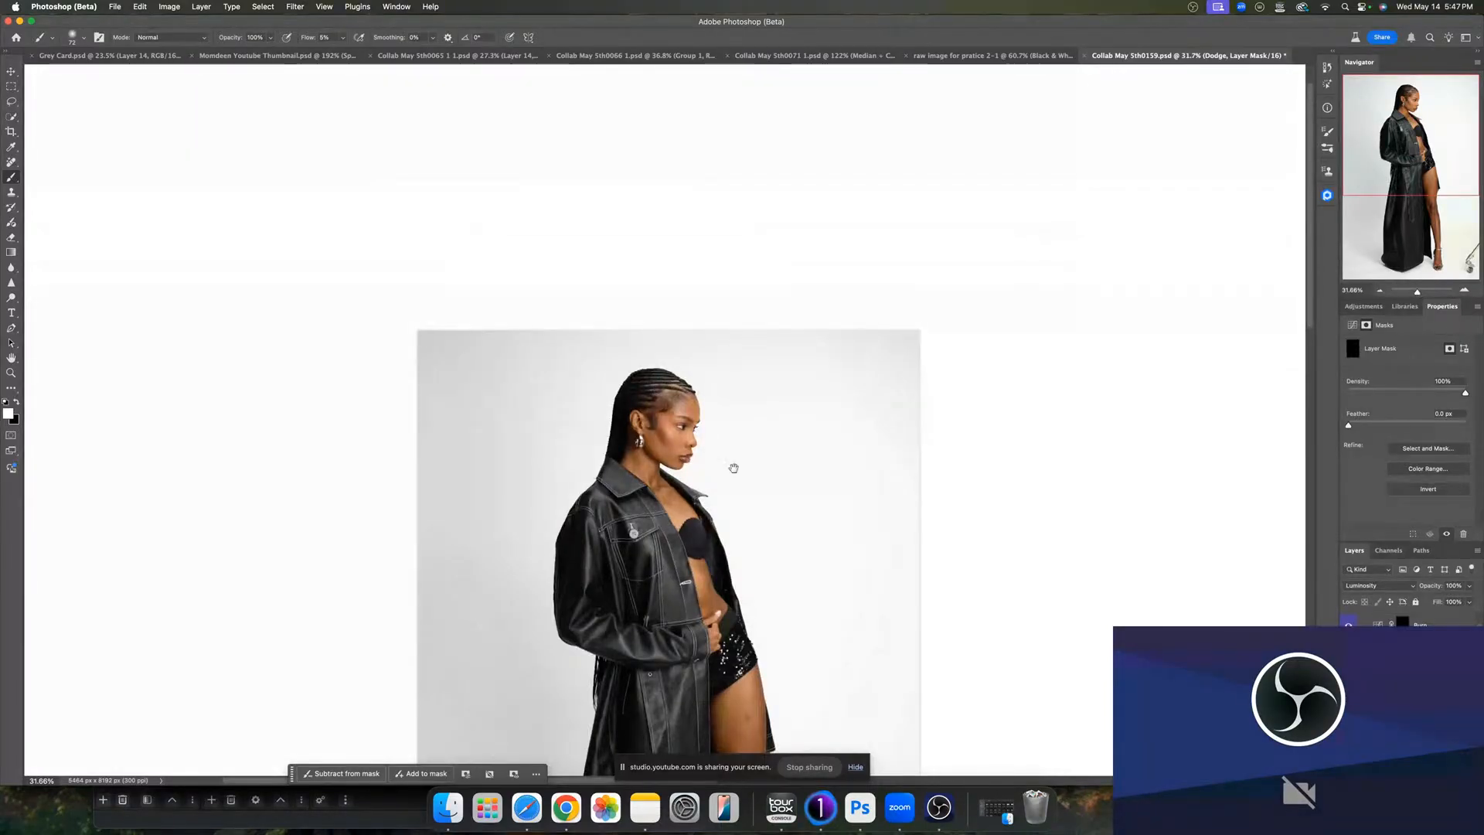
scroll(732, 463, down, 5)
drag(606, 600, 615, 601)
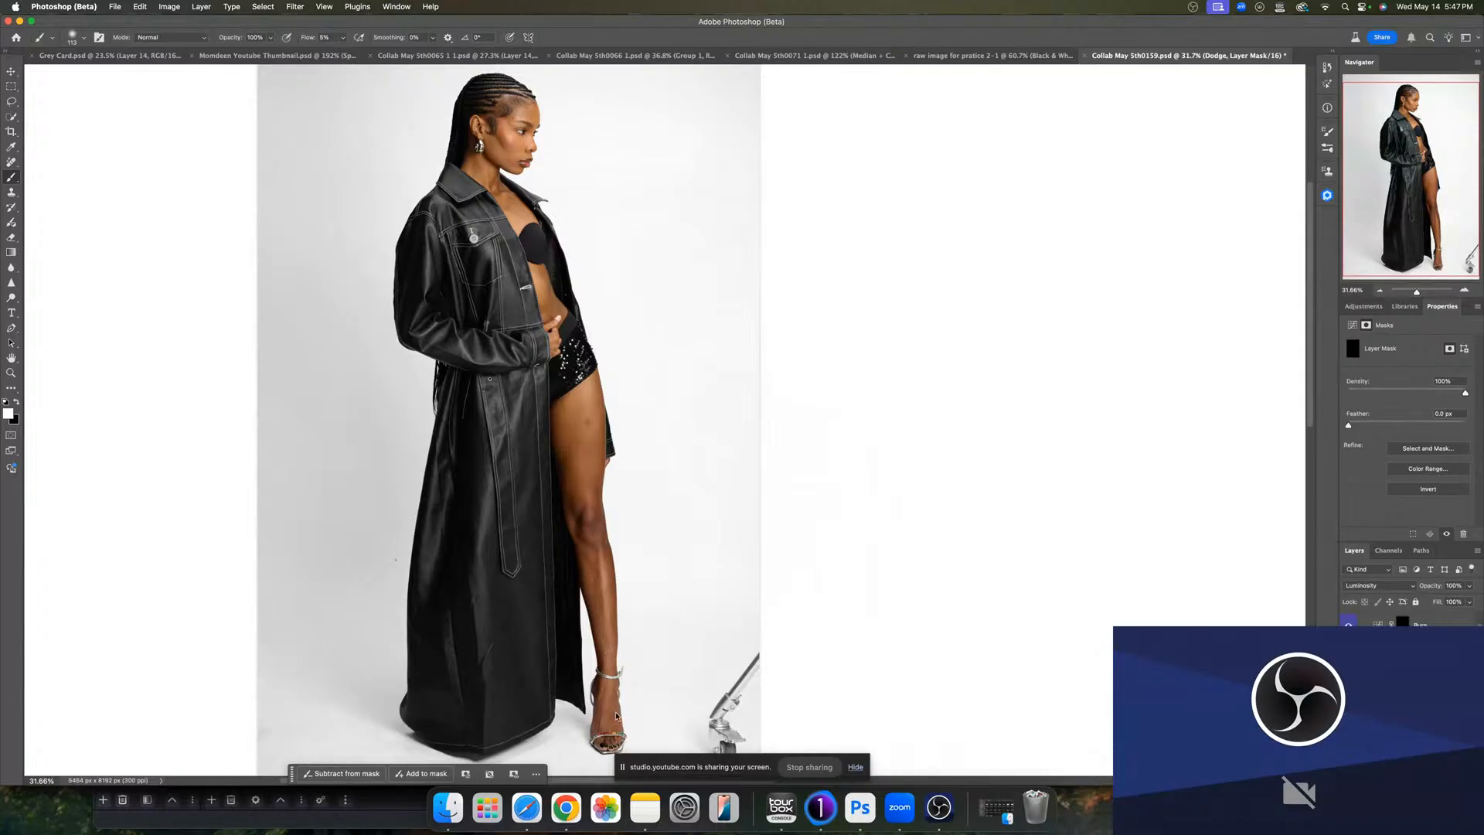
drag(616, 712, 618, 713)
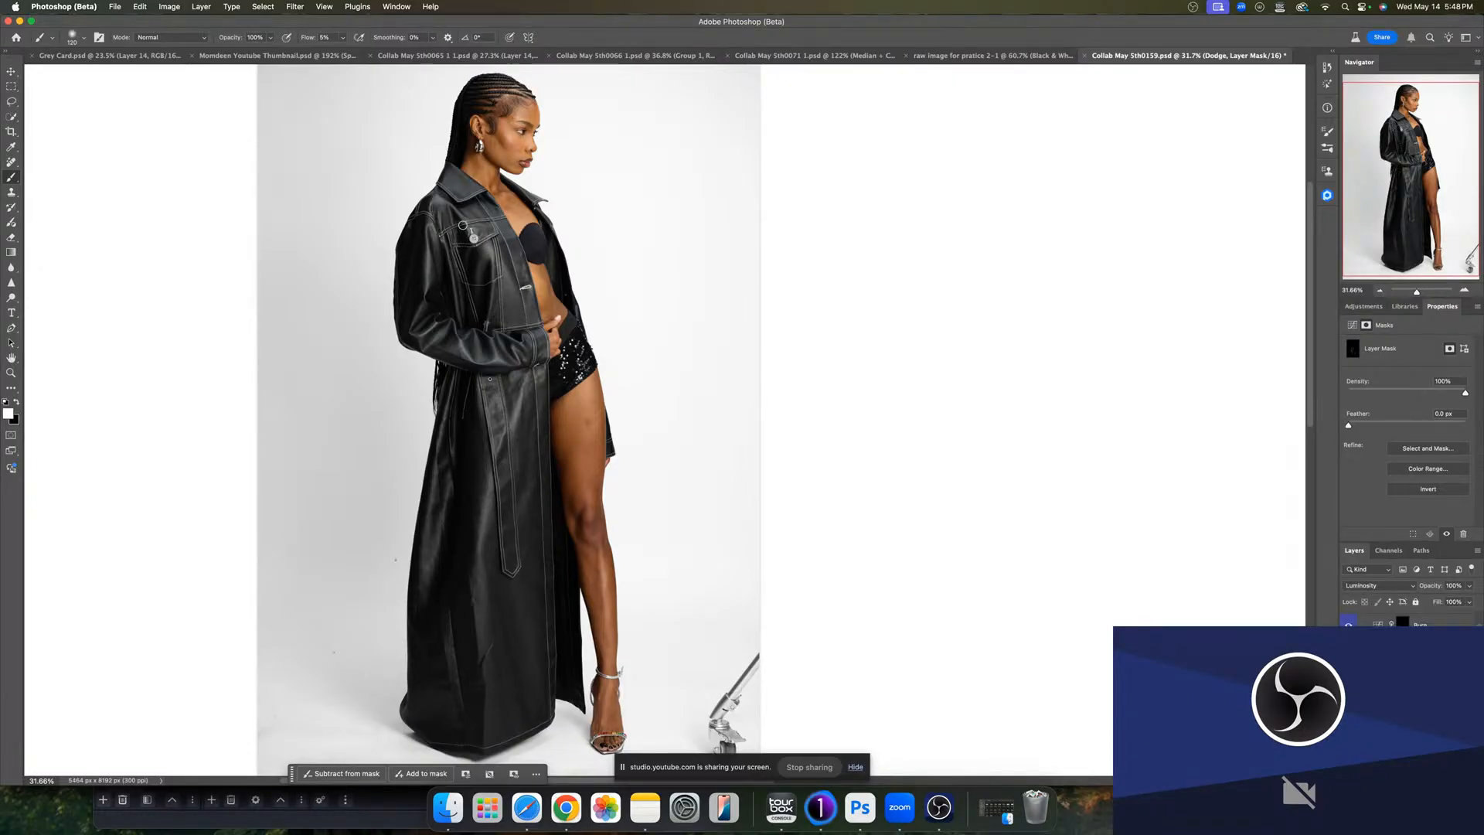
- Toggle the dodge layer for comparison and dodge small spots on the jacket chest and the thigh
click(1348, 646)
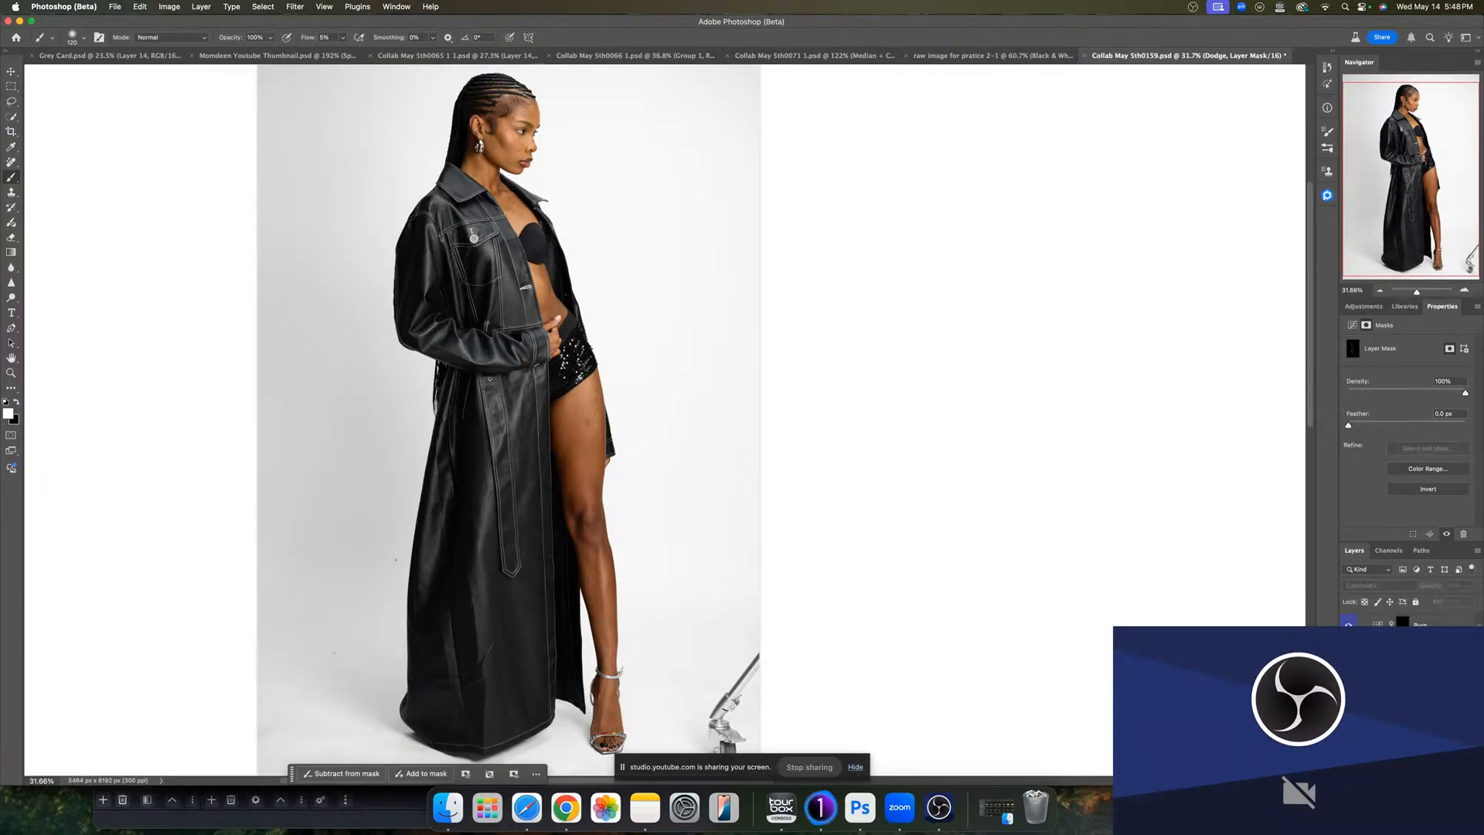
click(1348, 646)
drag(590, 405, 601, 407)
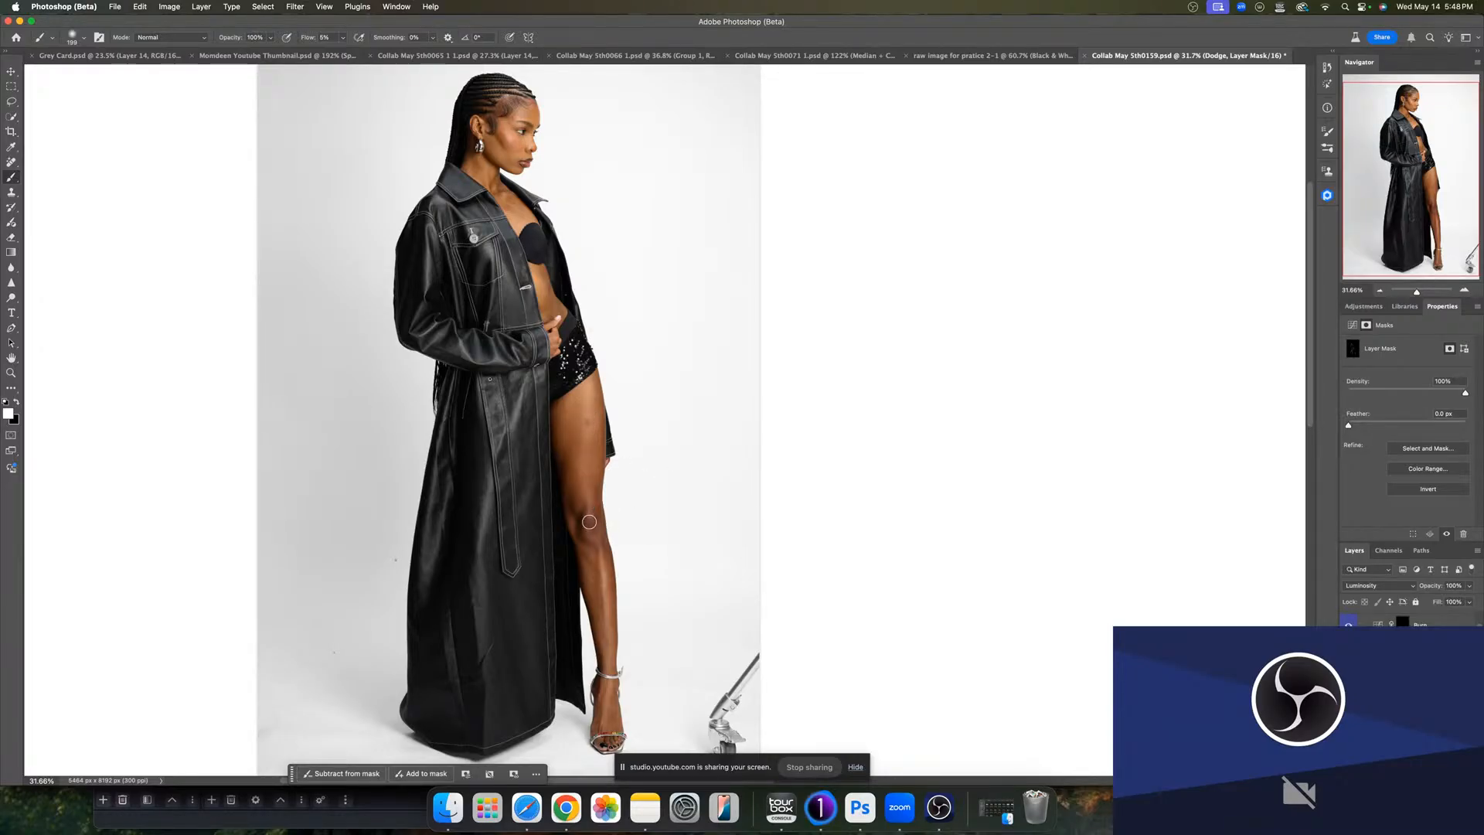
drag(589, 521, 585, 521)
- Dodge highlights across the face, neck and hairline on the Dodge mask
scroll(636, 404, up, 5)
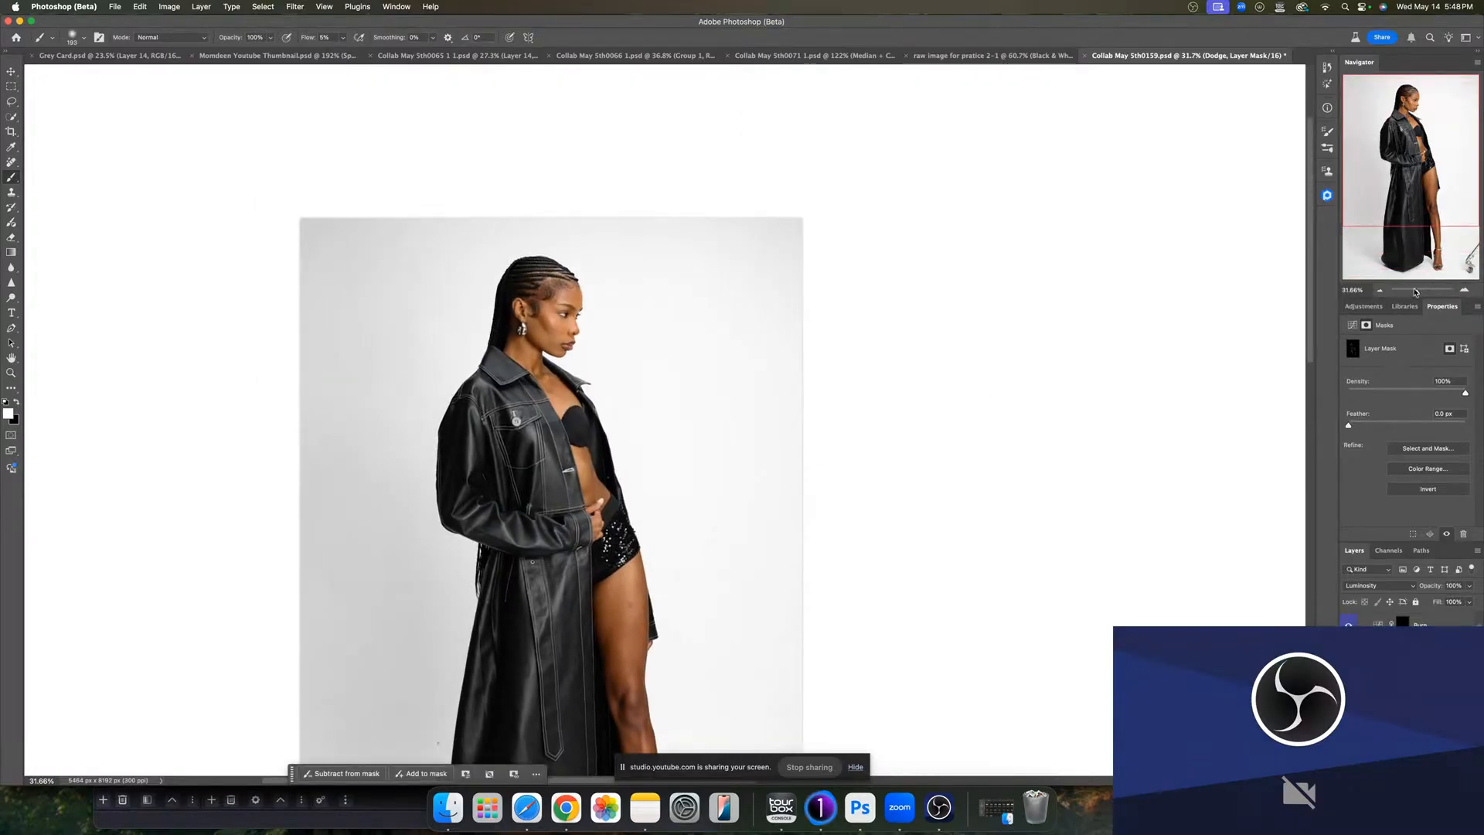
drag(1416, 291, 1420, 291)
mouse_move(540, 573)
mouse_down()
mouse_move(445, 566)
mouse_move(512, 602)
mouse_up()
mouse_move(375, 351)
mouse_down()
mouse_move(431, 444)
mouse_move(401, 385)
mouse_move(421, 400)
mouse_up()
mouse_move(421, 400)
mouse_down()
mouse_move(407, 401)
mouse_move(435, 389)
mouse_up()
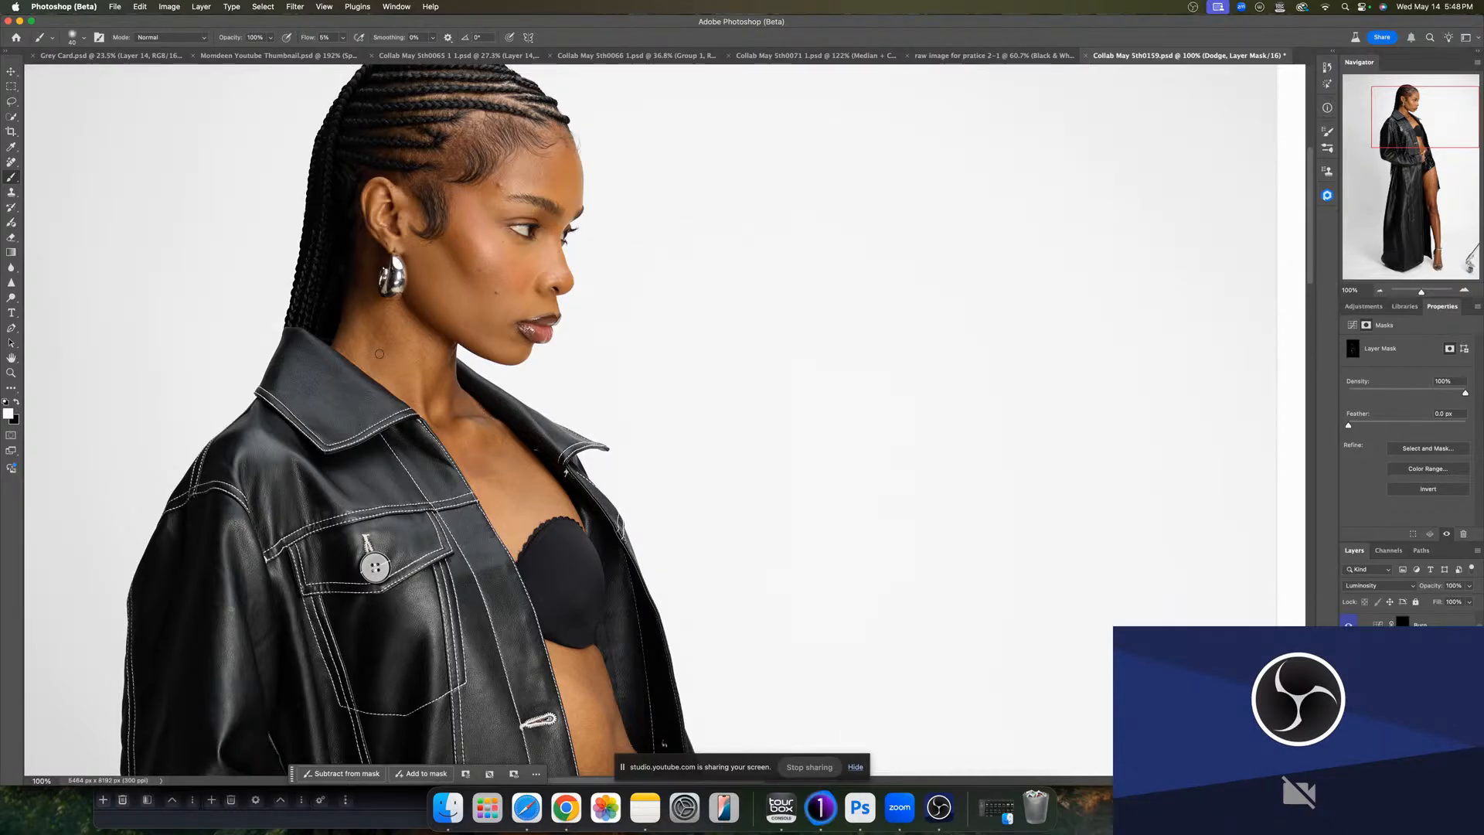
drag(379, 354, 392, 355)
drag(445, 263, 466, 262)
drag(386, 220, 354, 214)
mouse_move(528, 251)
mouse_down()
mouse_move(533, 275)
mouse_move(513, 273)
mouse_up()
drag(522, 328, 515, 349)
drag(538, 195, 556, 193)
drag(506, 142, 567, 249)
drag(489, 215, 512, 213)
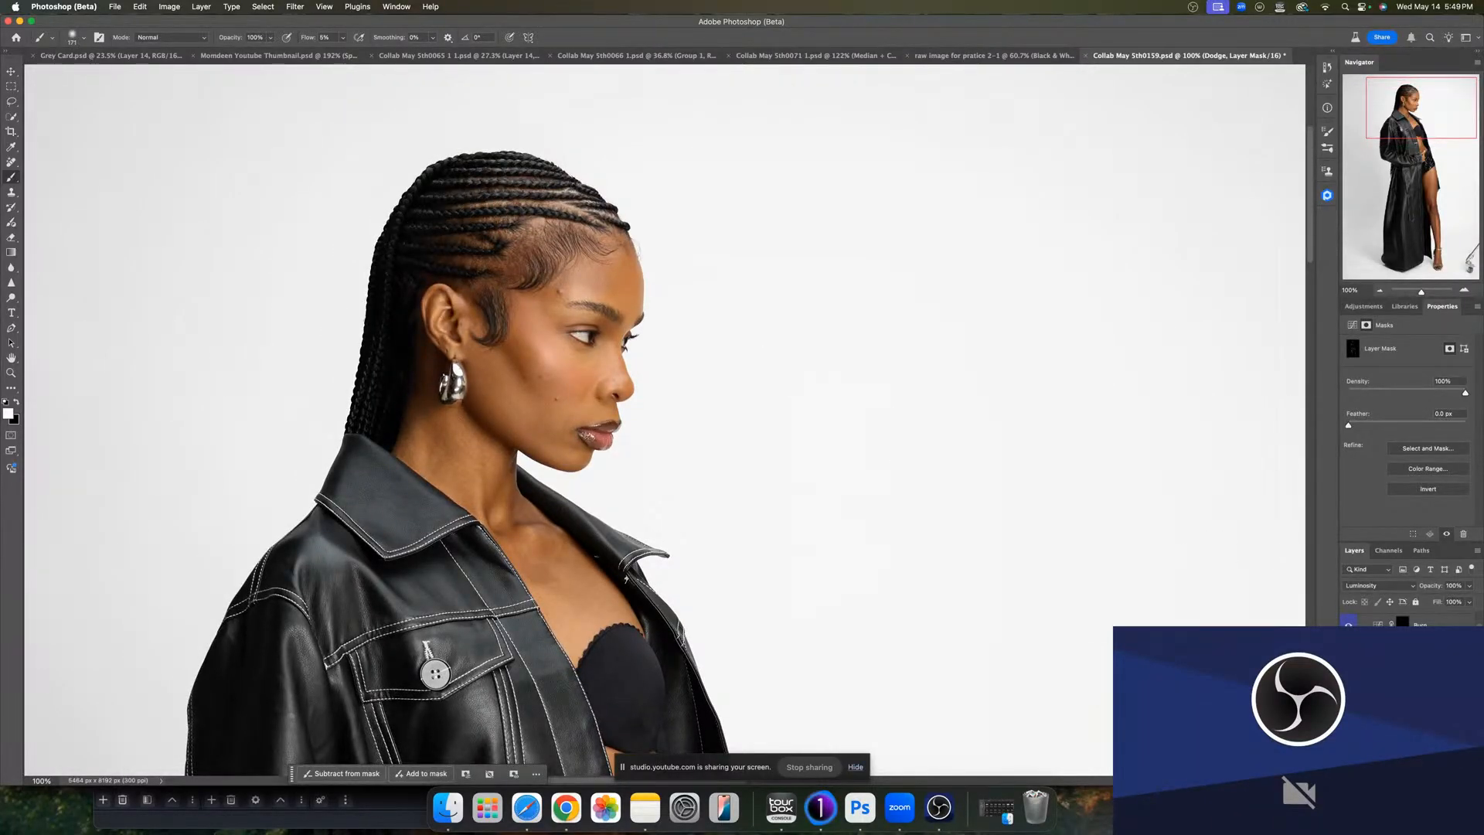
- Burn the cheek and brow on the Burn mask, then dodge beside the nose on the Dodge layer
click(1402, 627)
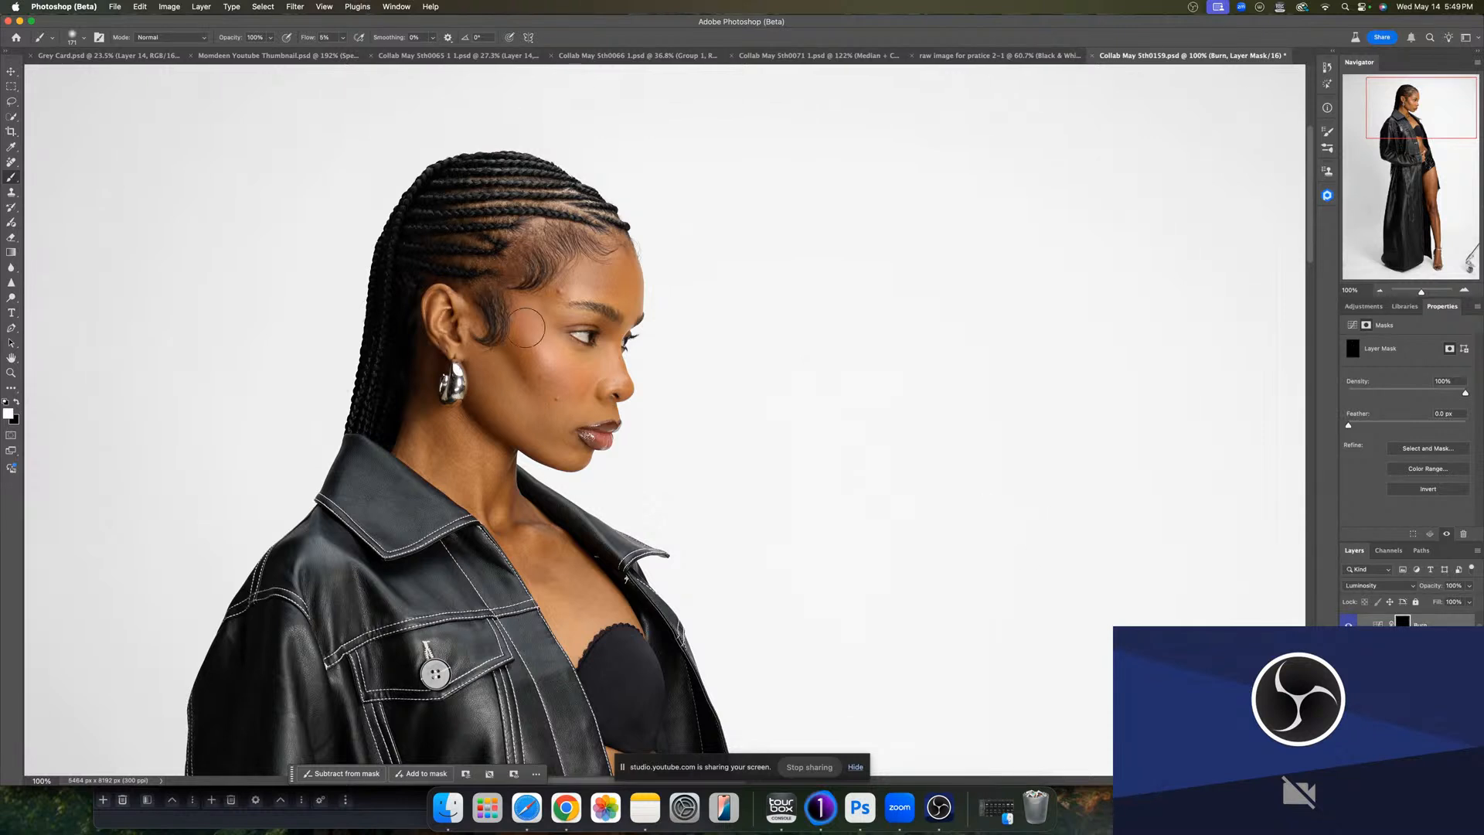
drag(534, 357, 523, 359)
mouse_move(571, 282)
mouse_down()
mouse_move(622, 270)
mouse_move(601, 261)
mouse_move(640, 280)
mouse_up()
drag(613, 360, 604, 360)
click(1421, 643)
drag(613, 383, 601, 384)
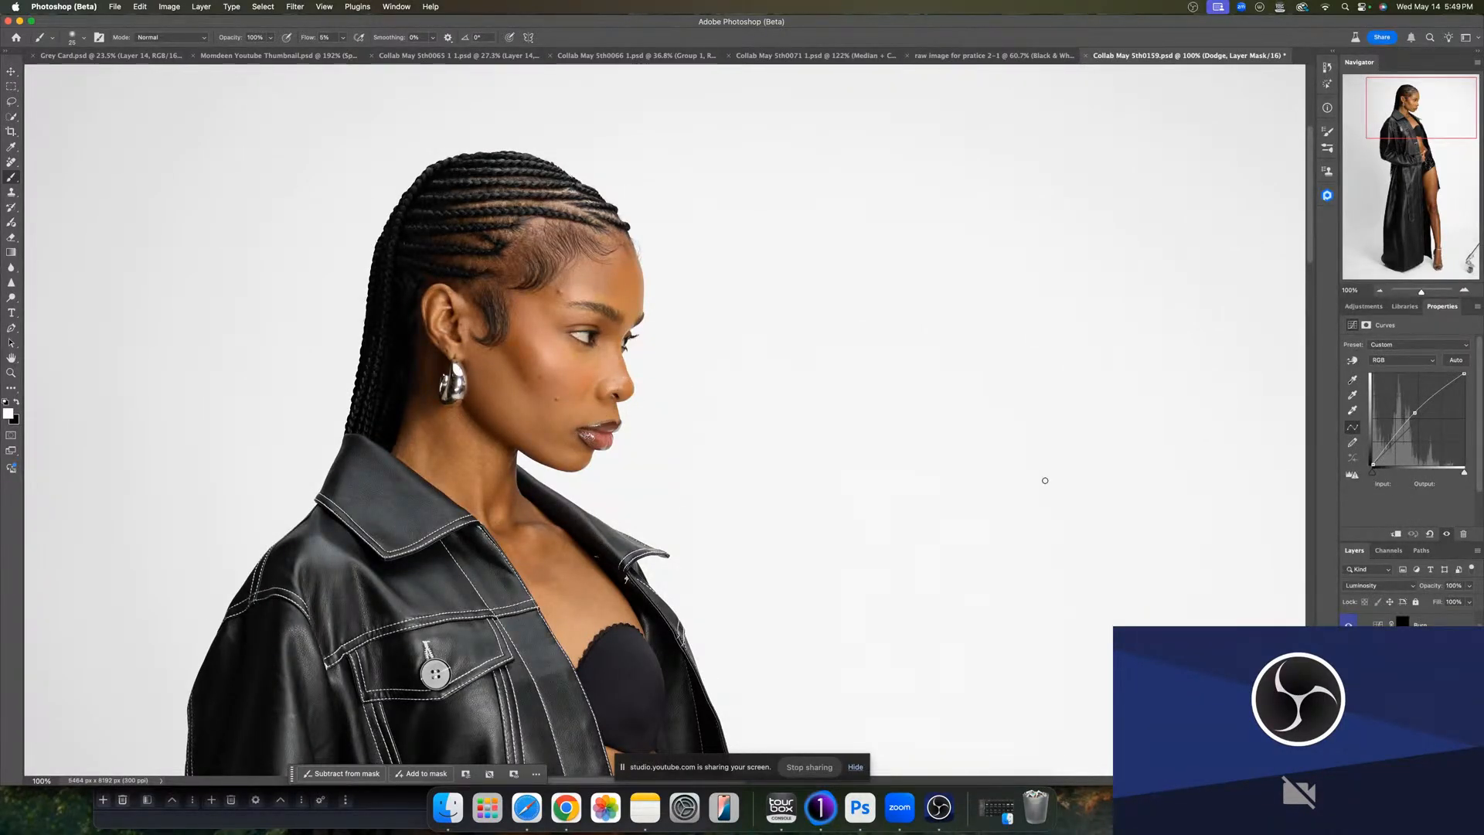
- Burn shadows along the neck, collarbone, jacket and waist on the Burn mask
click(1338, 623)
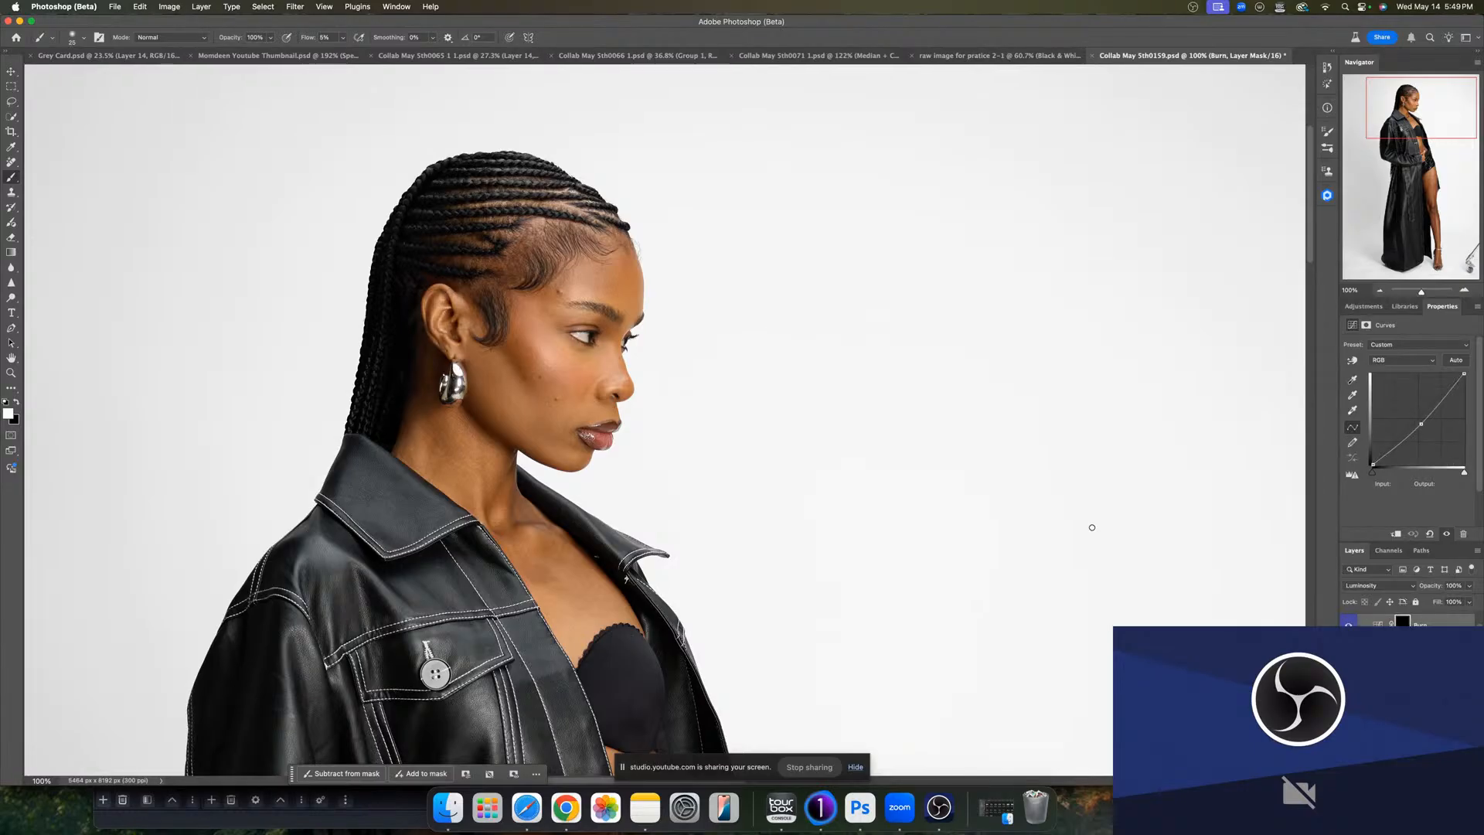
mouse_move(543, 454)
mouse_down()
mouse_move(457, 392)
mouse_move(562, 463)
mouse_move(493, 523)
mouse_up()
drag(405, 441, 411, 440)
drag(438, 298, 431, 299)
mouse_move(498, 420)
mouse_down()
mouse_move(496, 304)
mouse_move(420, 160)
mouse_up()
drag(518, 384, 540, 391)
drag(548, 513, 415, 503)
drag(449, 521, 430, 524)
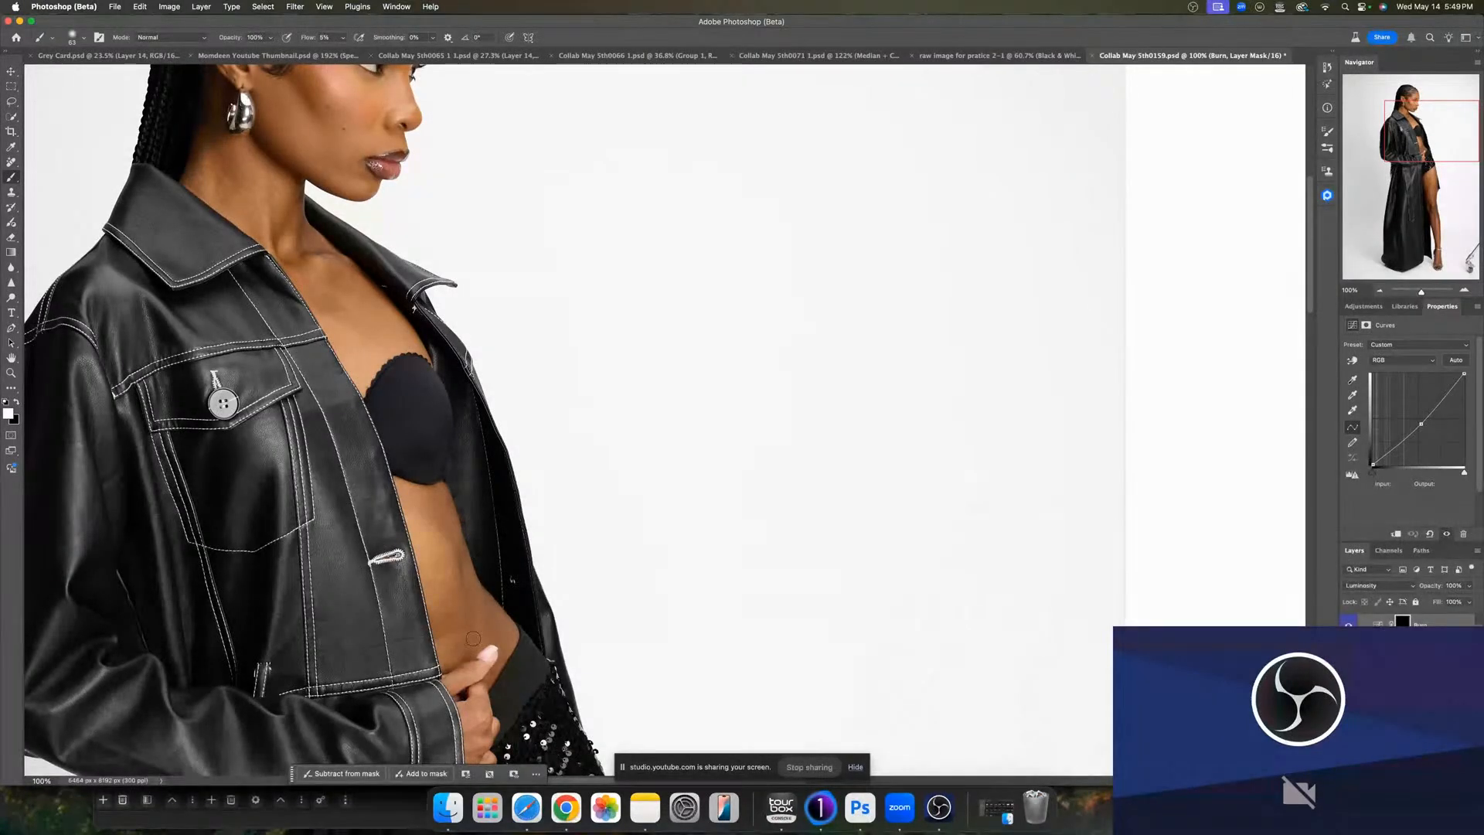
scroll(494, 587, down, 5)
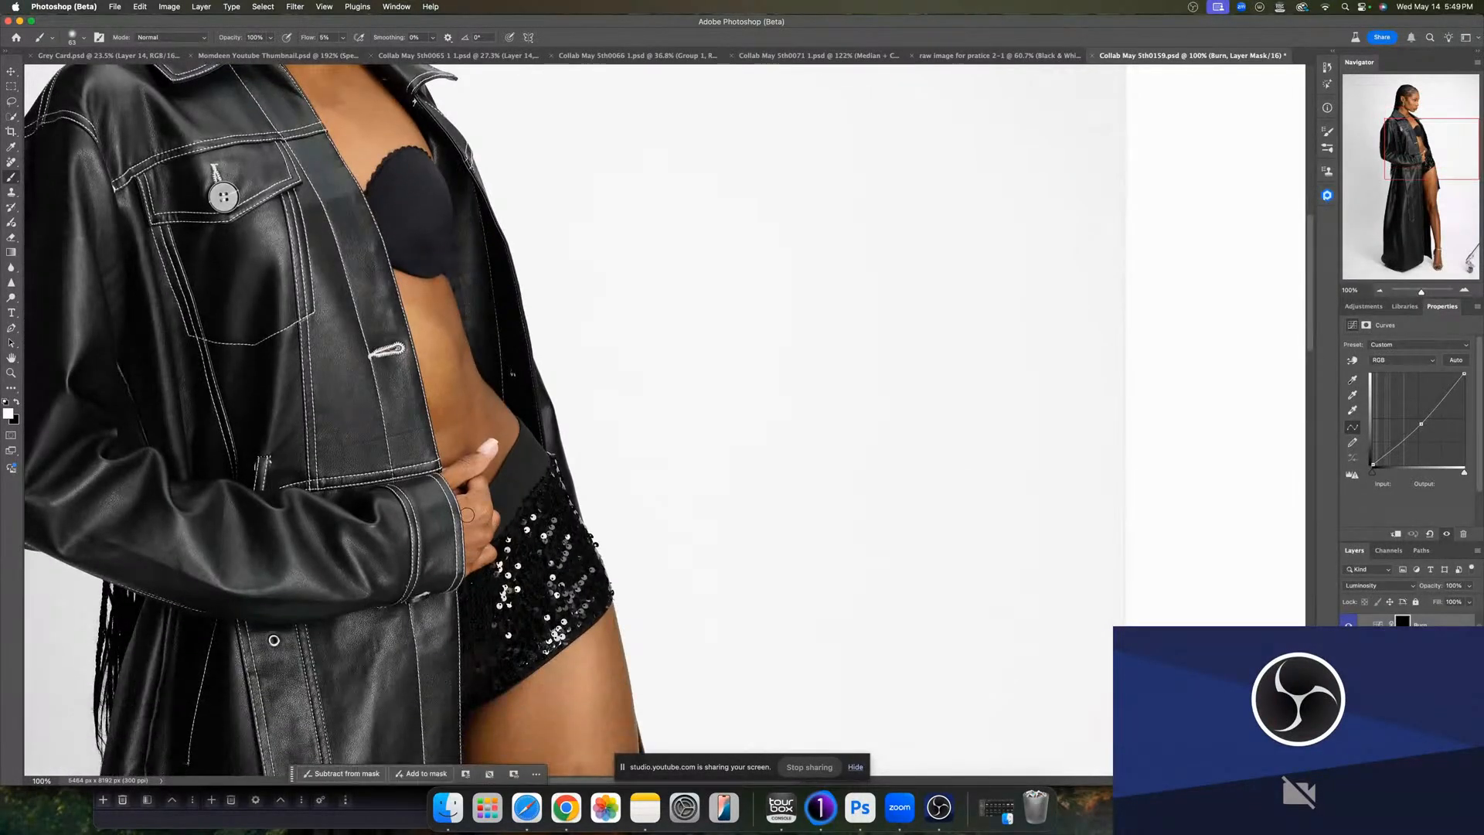
drag(466, 515, 468, 515)
- Dodge a small spot beside the hand on the Dodge mask
click(1402, 644)
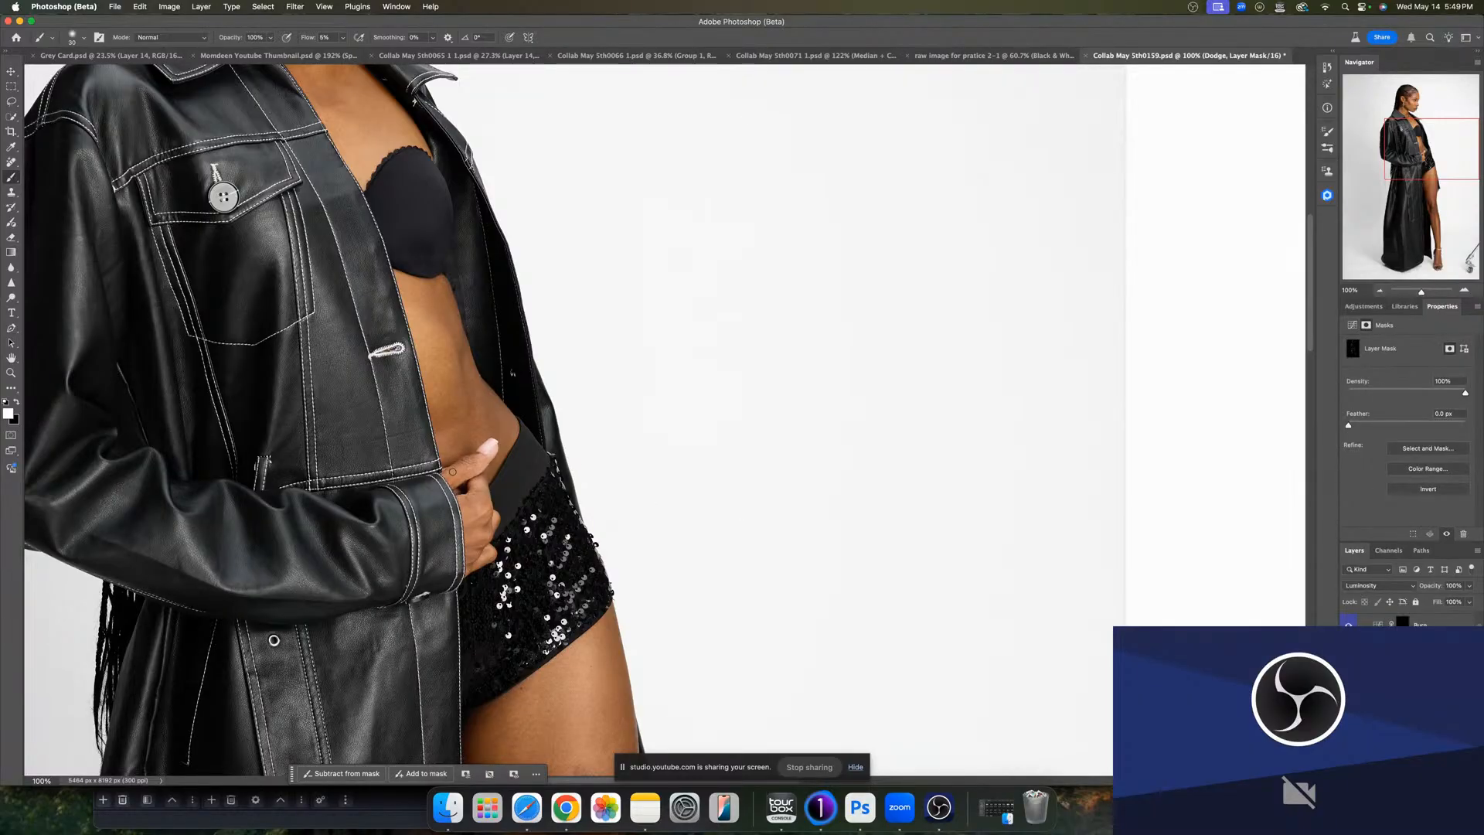
drag(453, 476, 455, 476)
- Burn along the thigh and shin on the Burn mask
key(alt+bracketright)
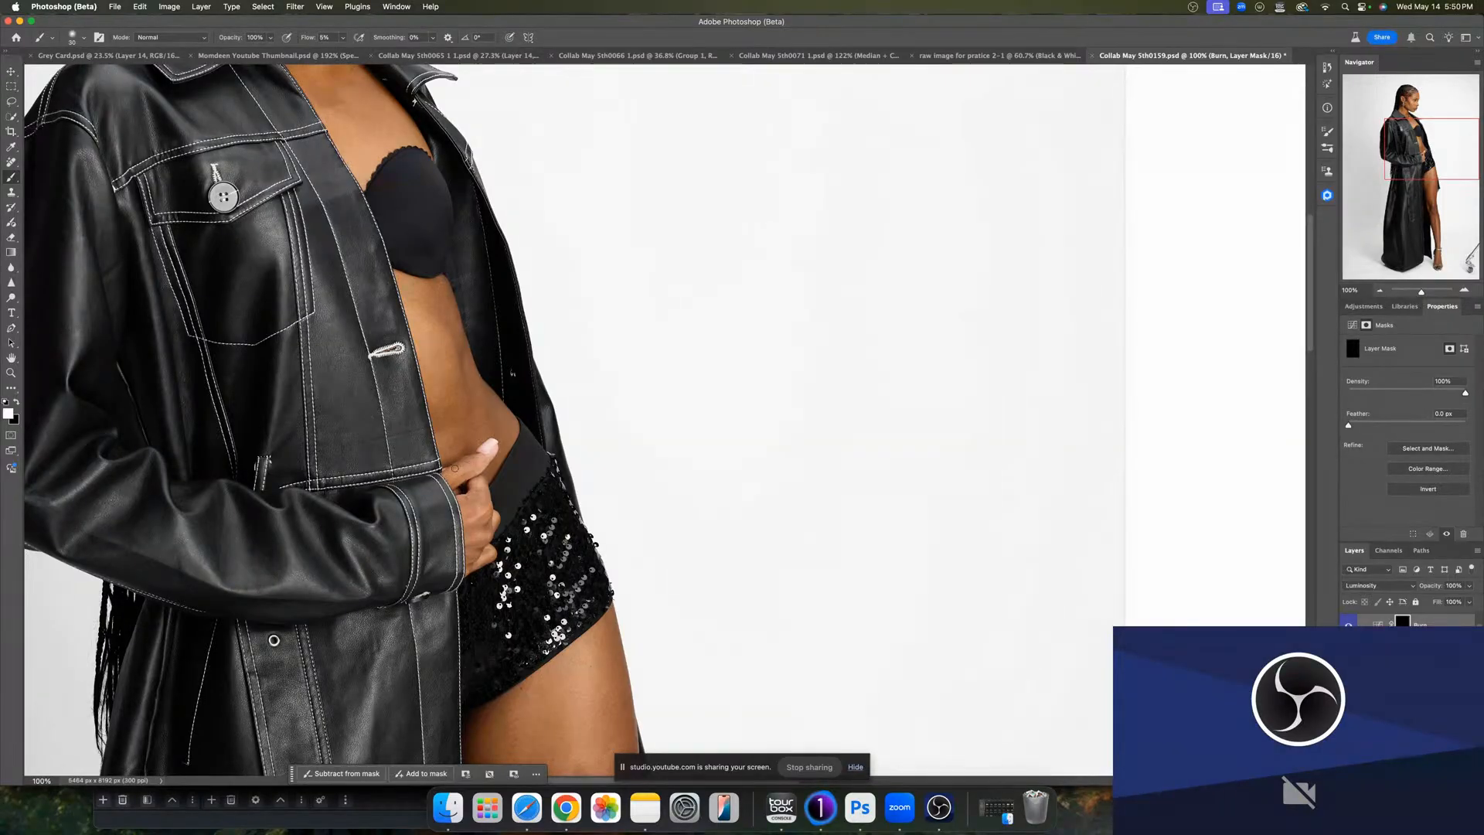
drag(522, 689, 530, 555)
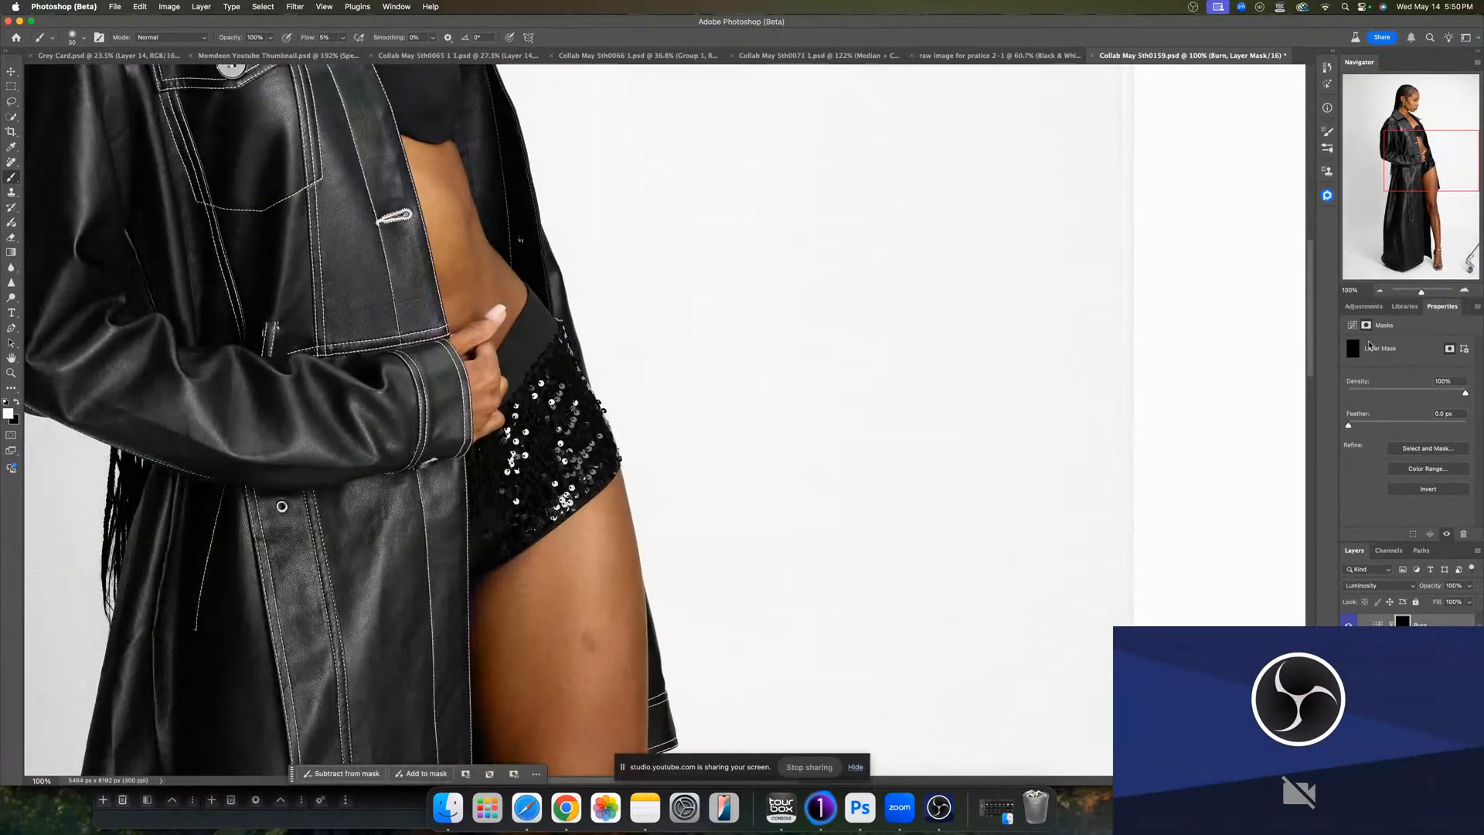
drag(1419, 293, 1417, 292)
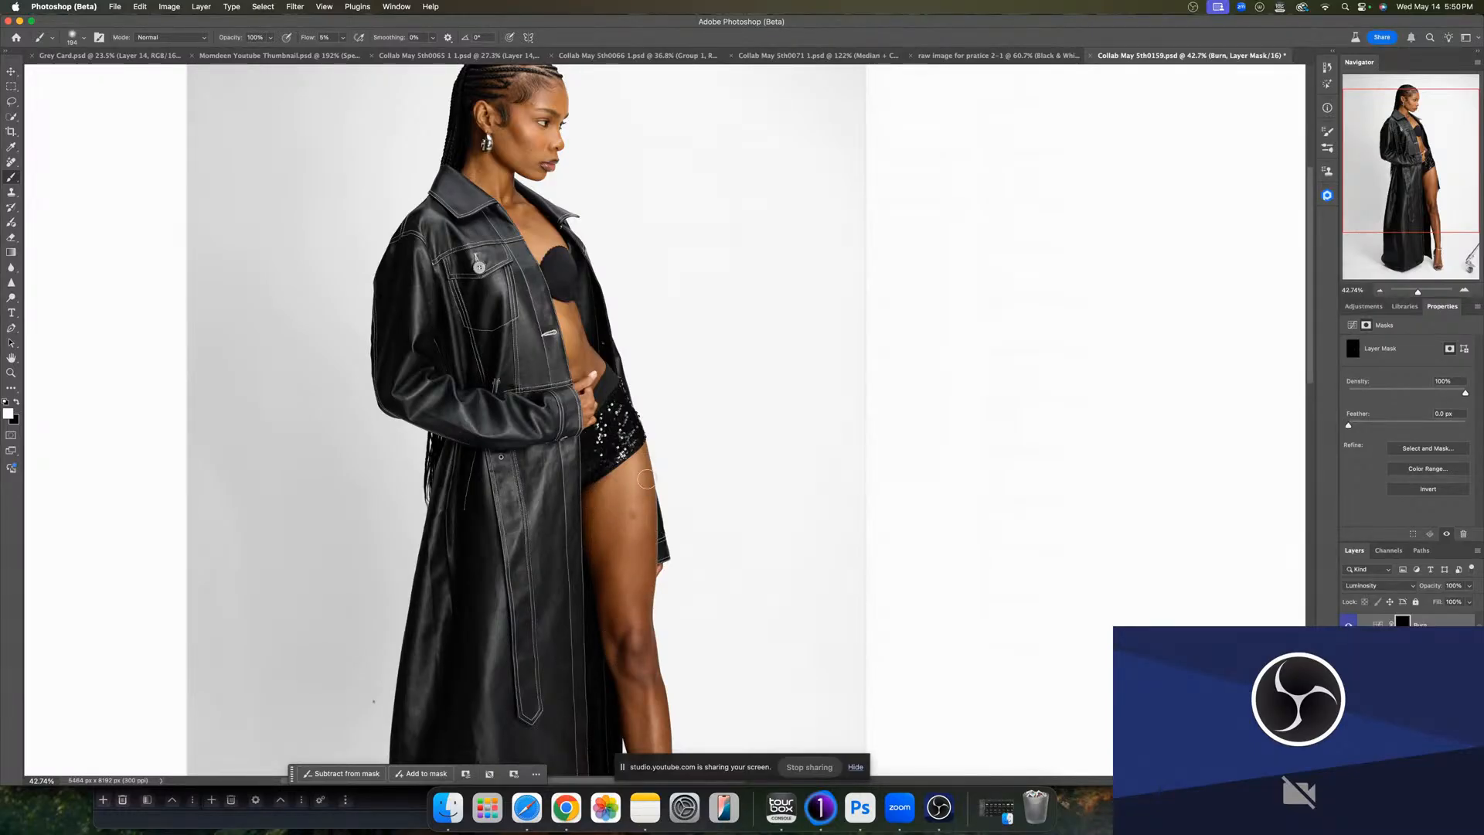
drag(643, 618, 650, 653)
drag(650, 705, 616, 595)
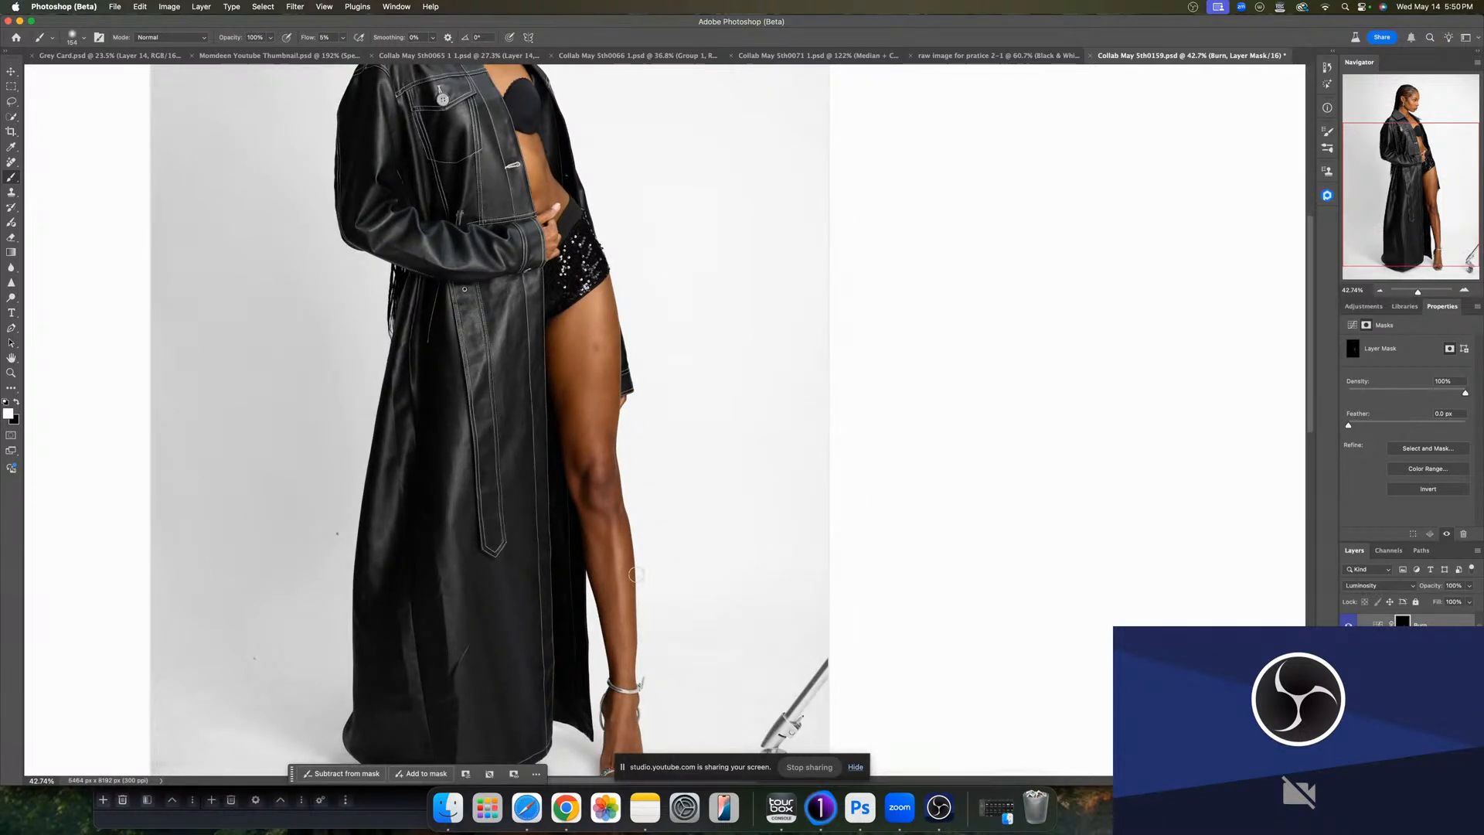
mouse_move(629, 600)
ctrl+alt+mouse_down()
mouse_move(634, 629)
mouse_move(626, 549)
ctrl+alt+mouse_up()
scroll(633, 668, down, 3)
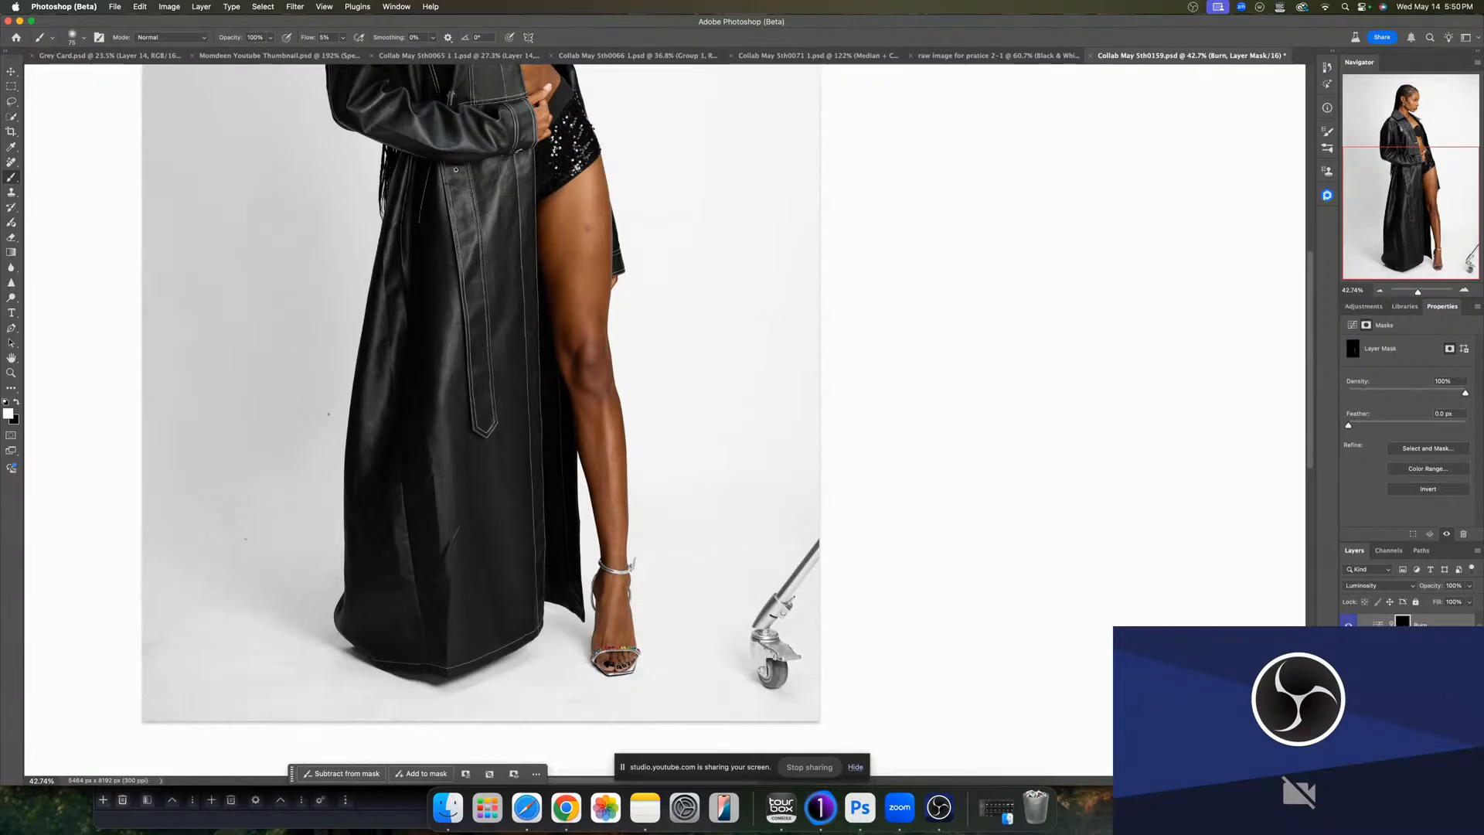
- Toggle the dodge-and-burn layers on and off to compare before and after
click(1349, 691)
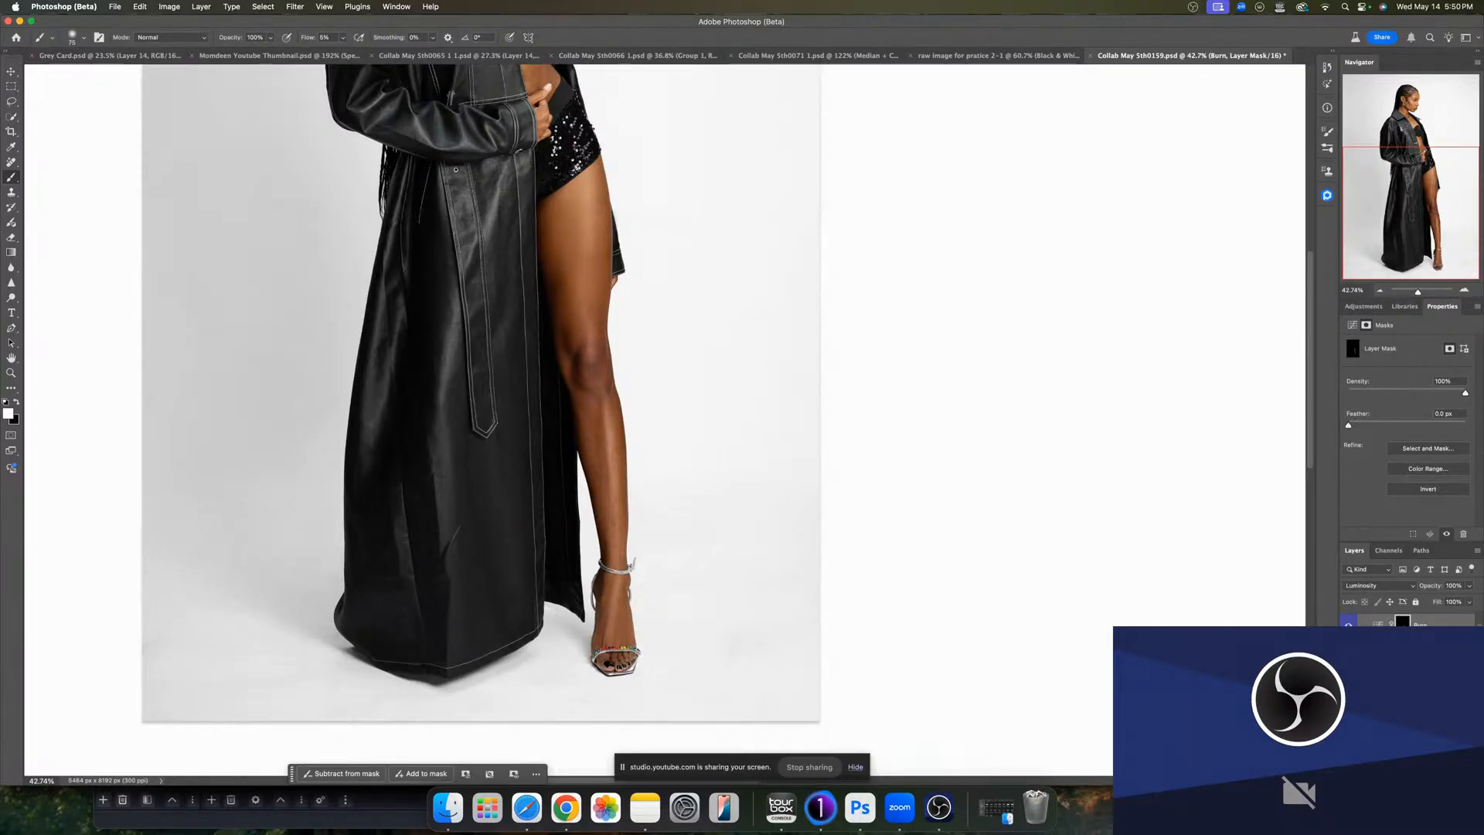
scroll(871, 530, up, 8)
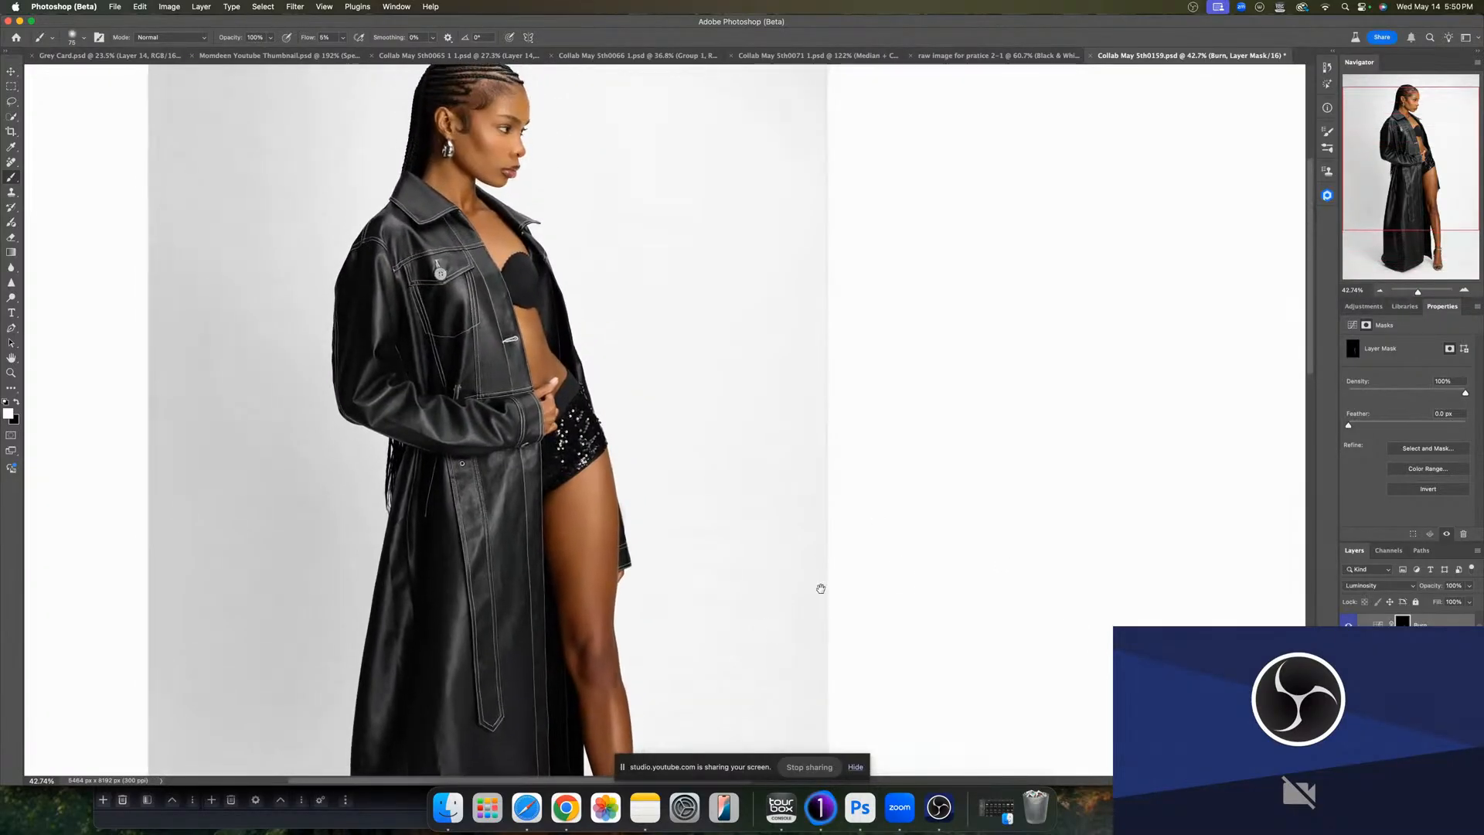
scroll(745, 473, up, 3)
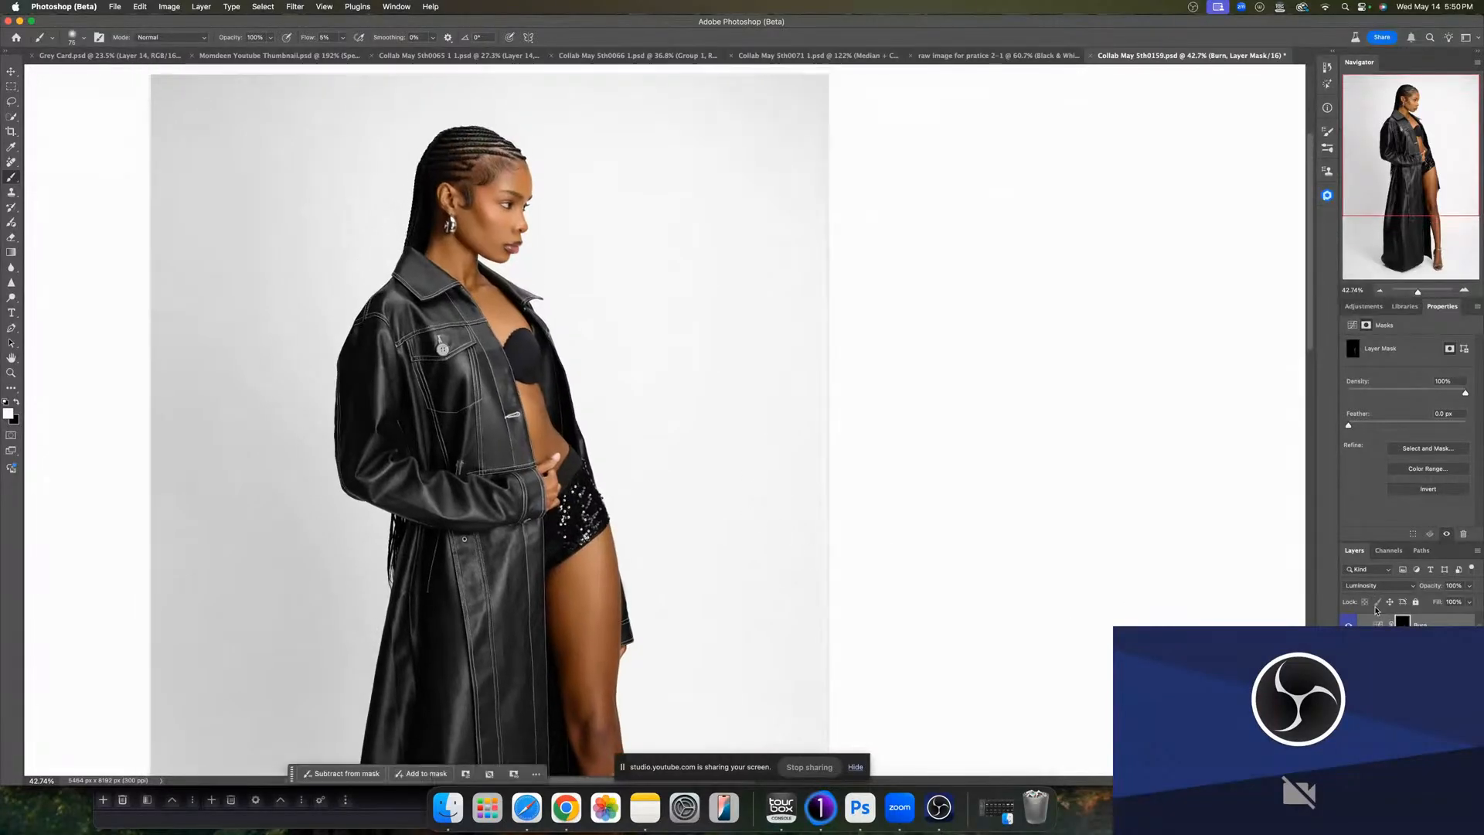
click(1349, 626)
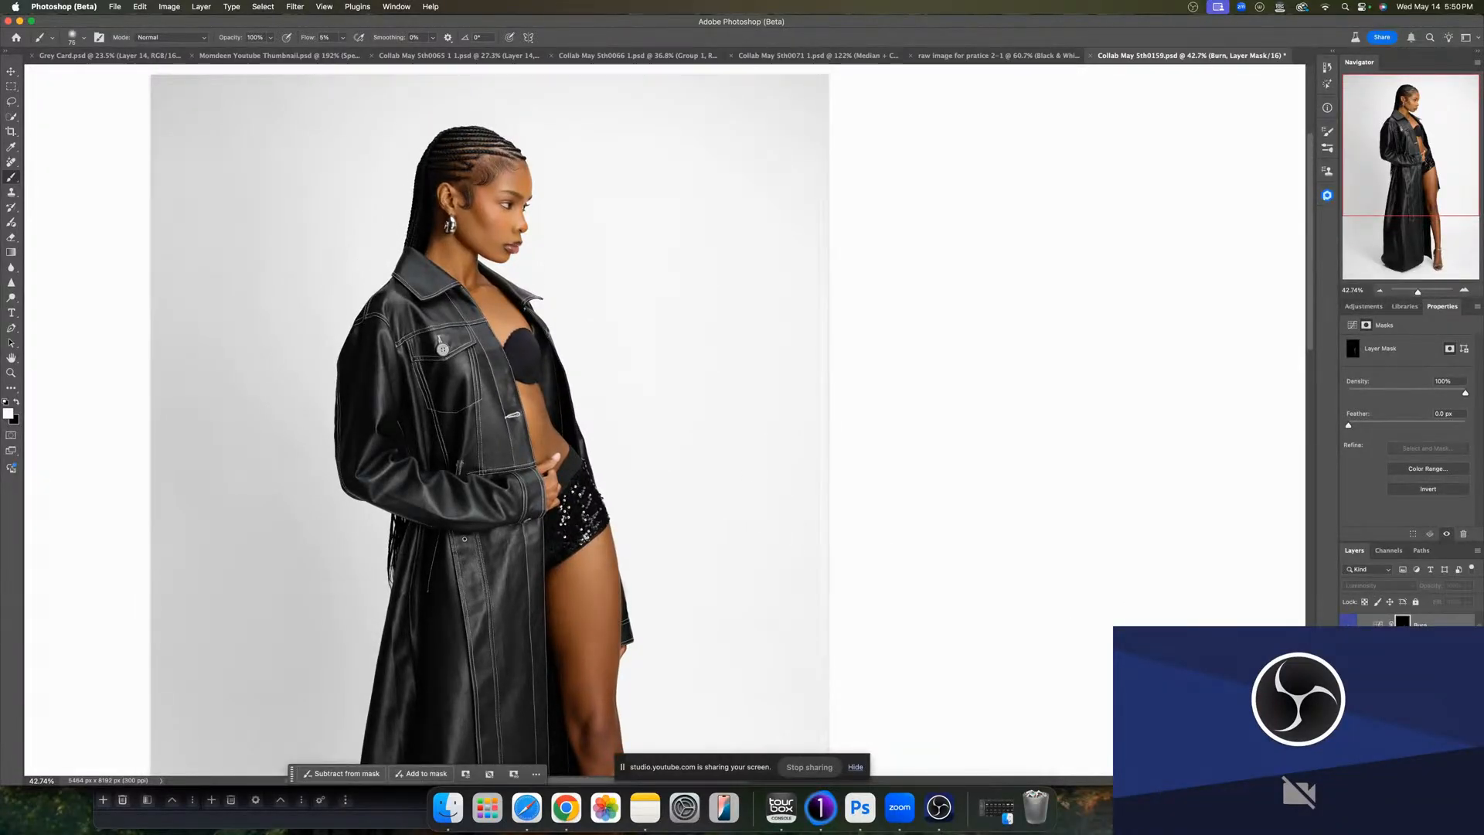
click(1348, 624)
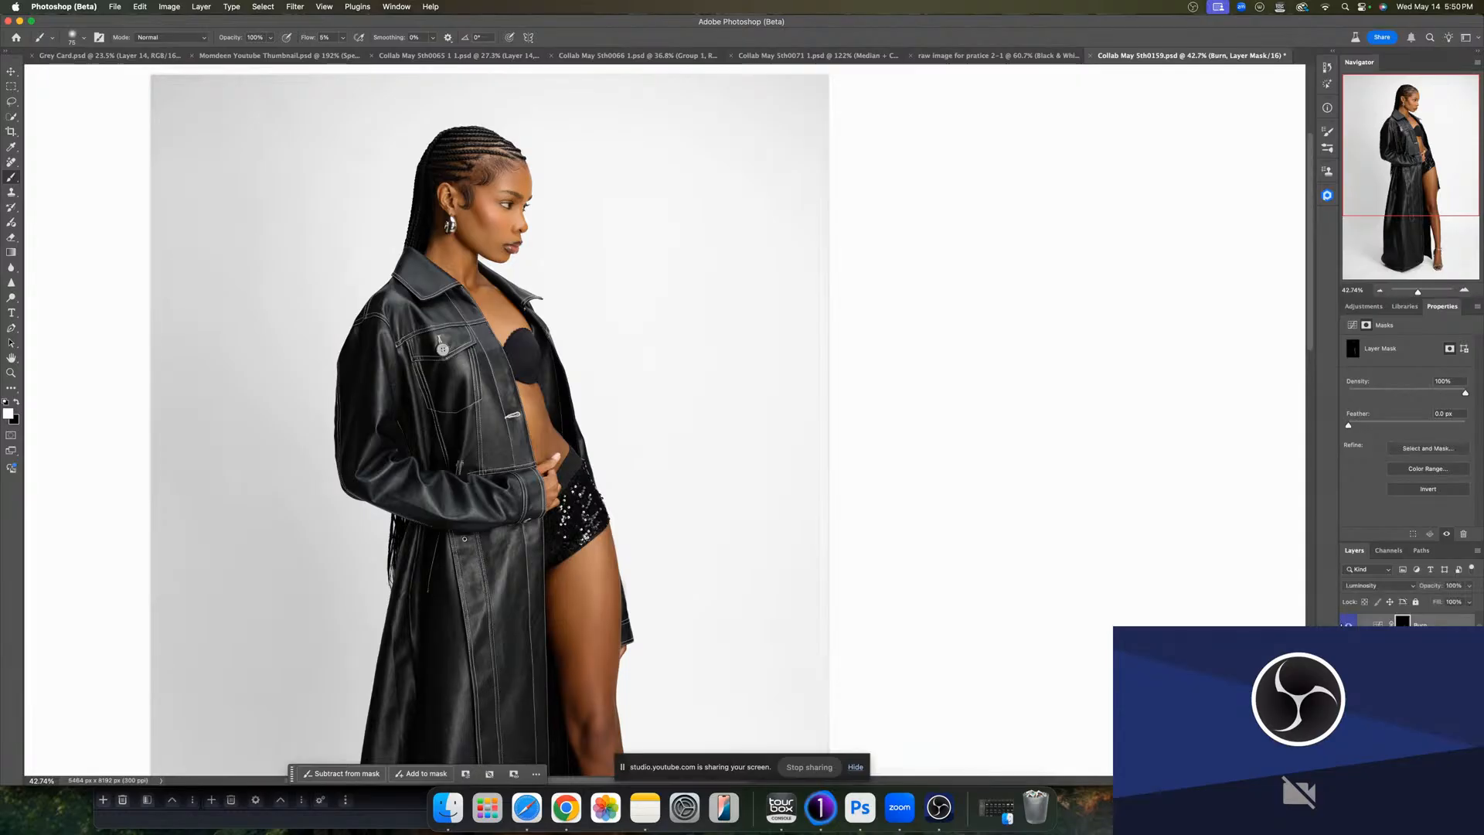
click(1338, 625)
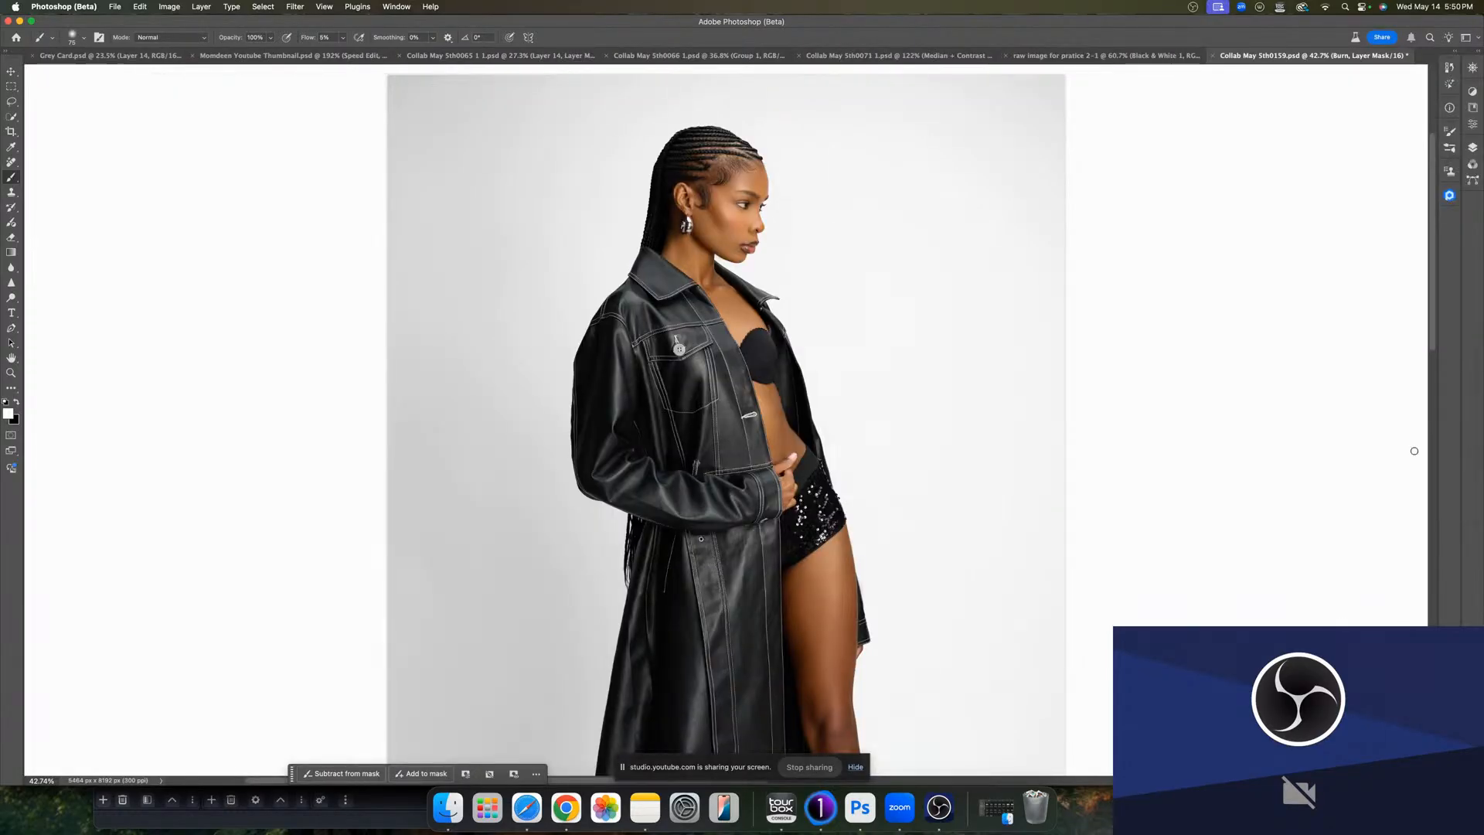
click(1479, 52)
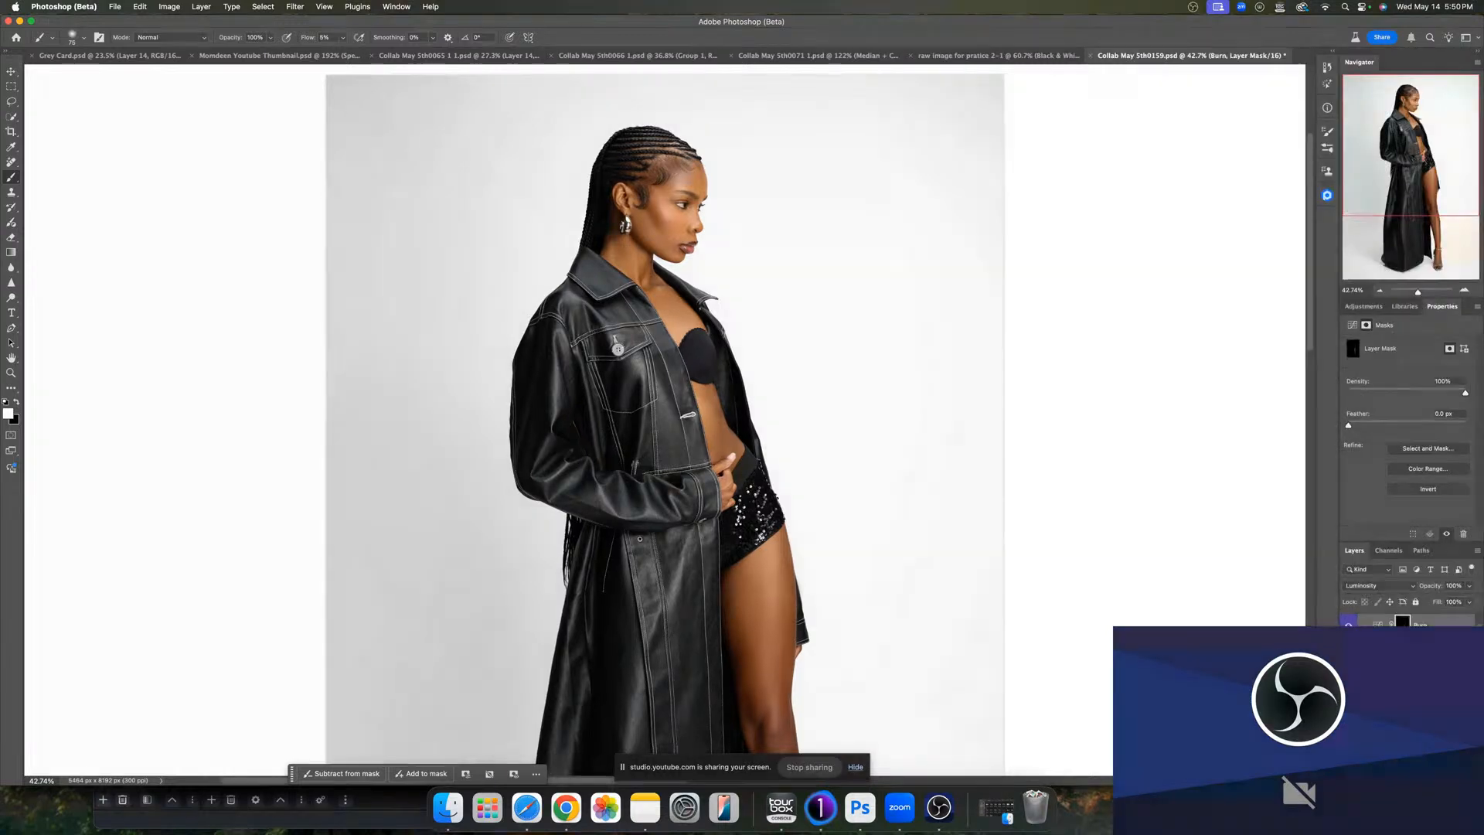
click(1348, 627)
click(1348, 627)
- Burn the hairline, temple and neck on the Burn mask with a larger brush
scroll(694, 321, up, 5)
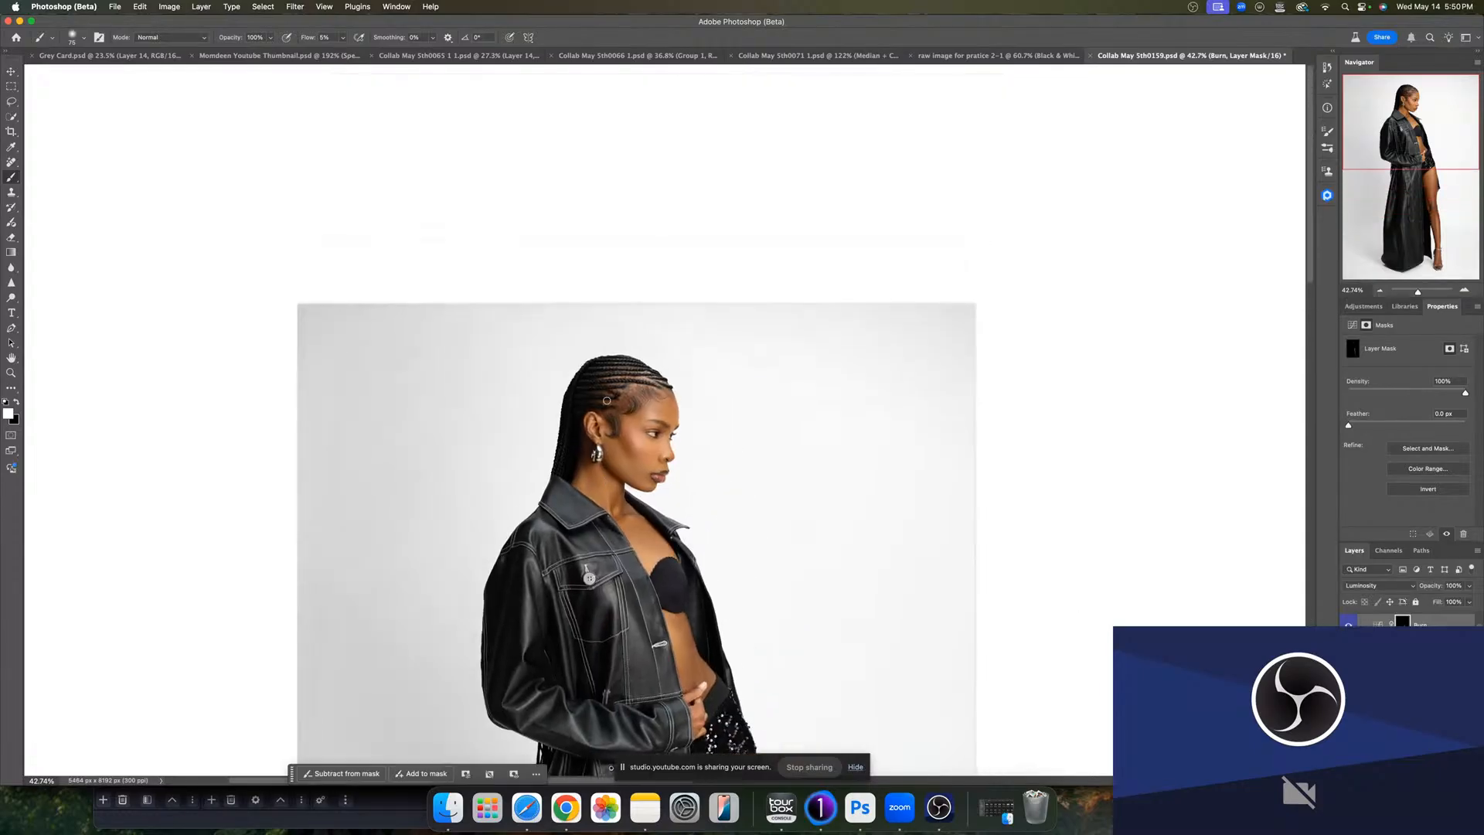
drag(618, 460, 614, 462)
drag(656, 549, 660, 548)
drag(642, 475, 636, 475)
drag(1417, 292, 1427, 294)
drag(644, 610, 601, 608)
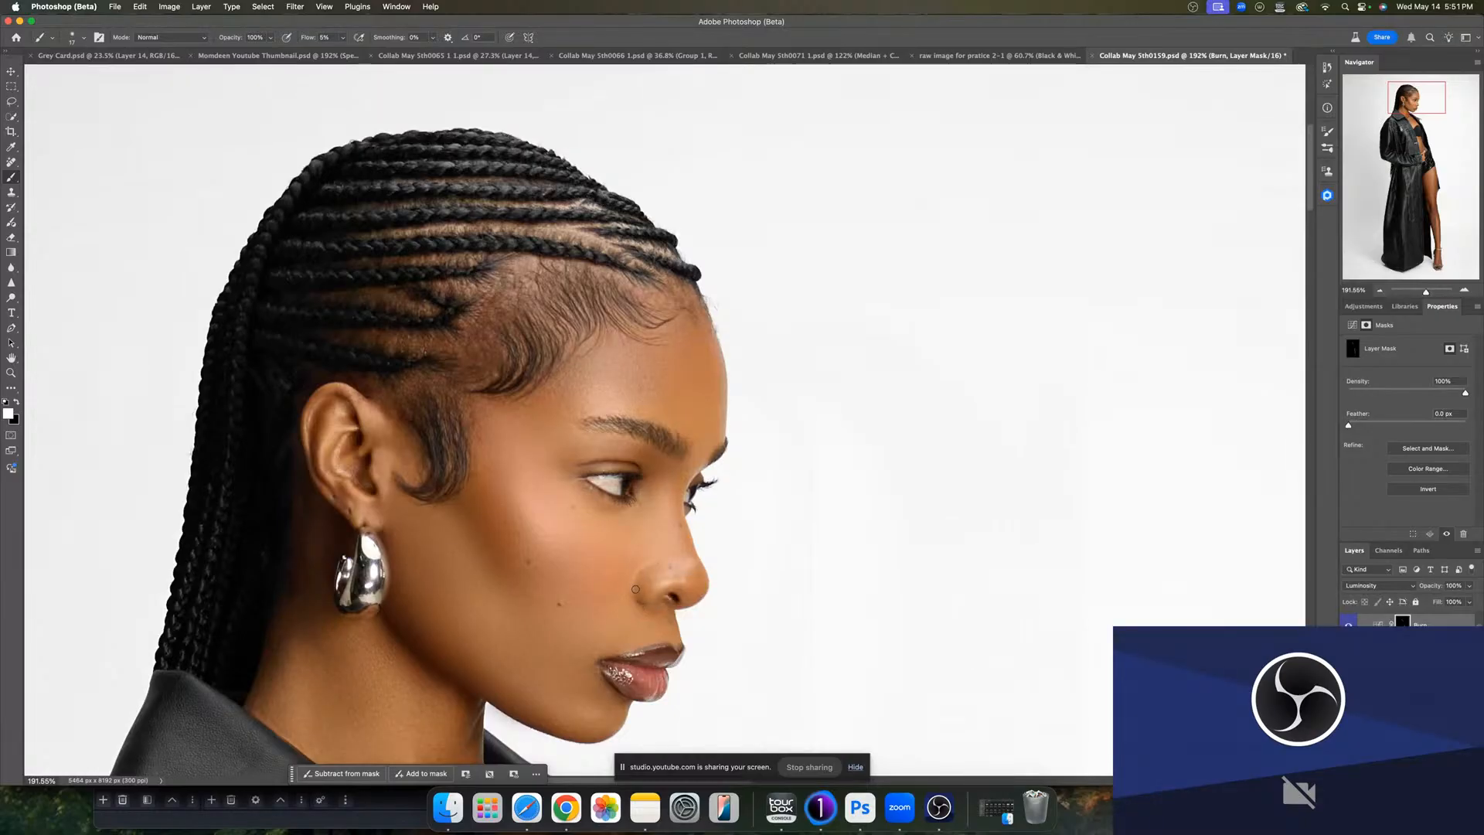
key(bracketright)
ctrl+alt+drag(430, 465, 479, 463)
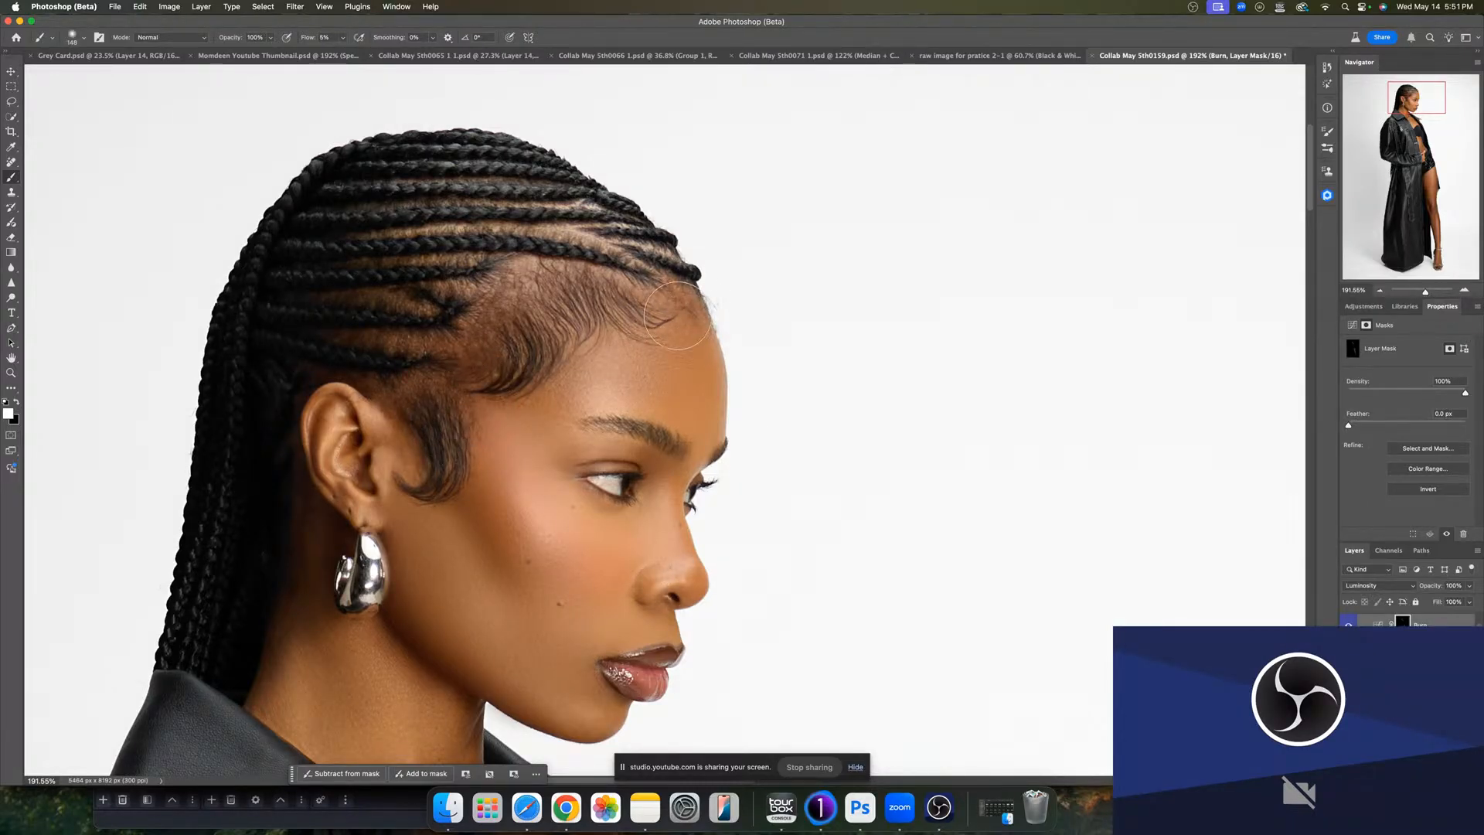
drag(643, 425, 622, 426)
- Dodge the brow bone and chin on the Dodge mask
click(1421, 644)
drag(583, 418, 591, 418)
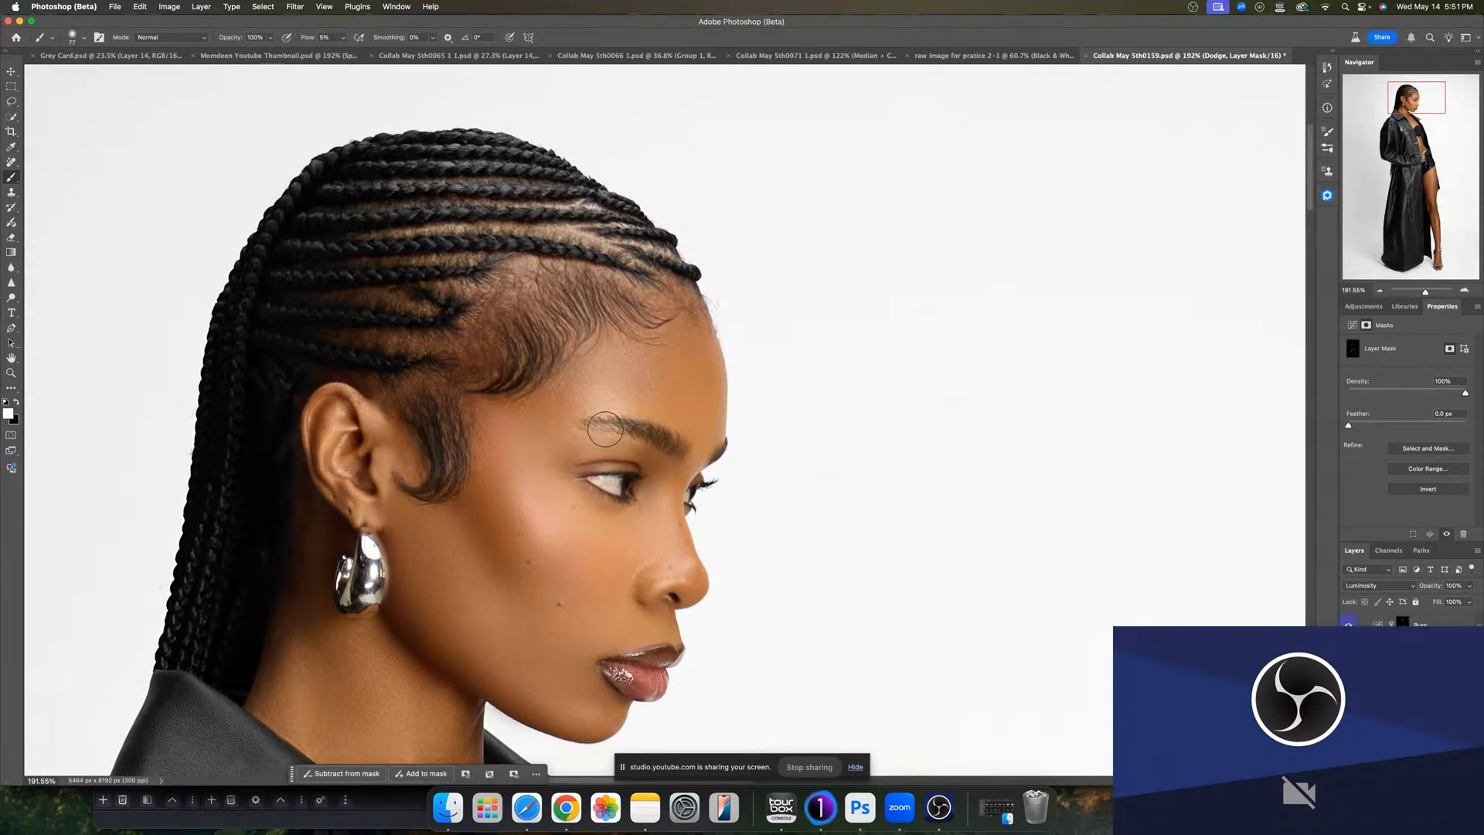
drag(637, 658, 605, 659)
- Collapse the D&B group, duplicate it and merge the copy into a single layer
drag(1423, 295, 1415, 295)
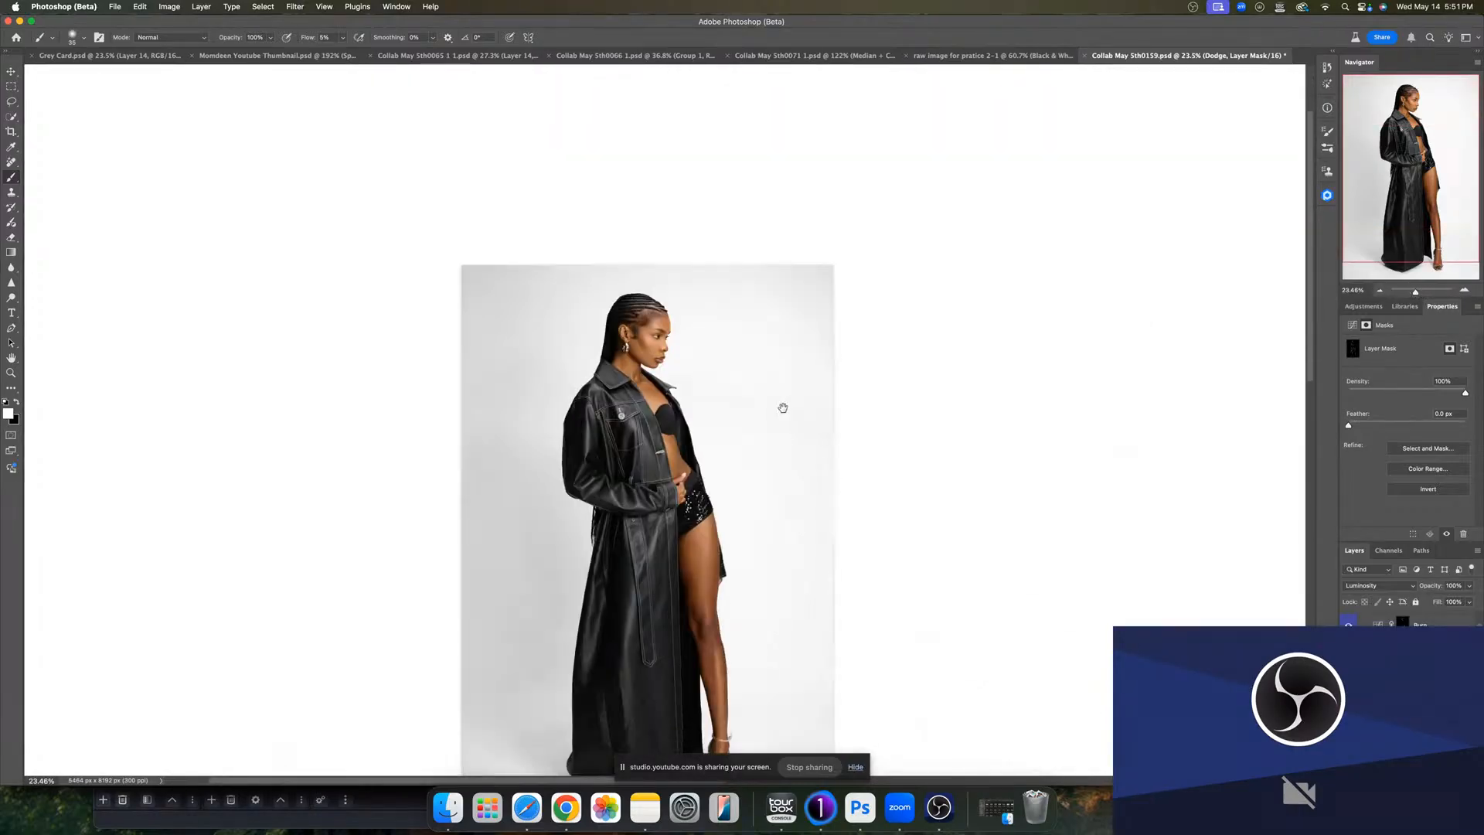
drag(783, 408, 765, 438)
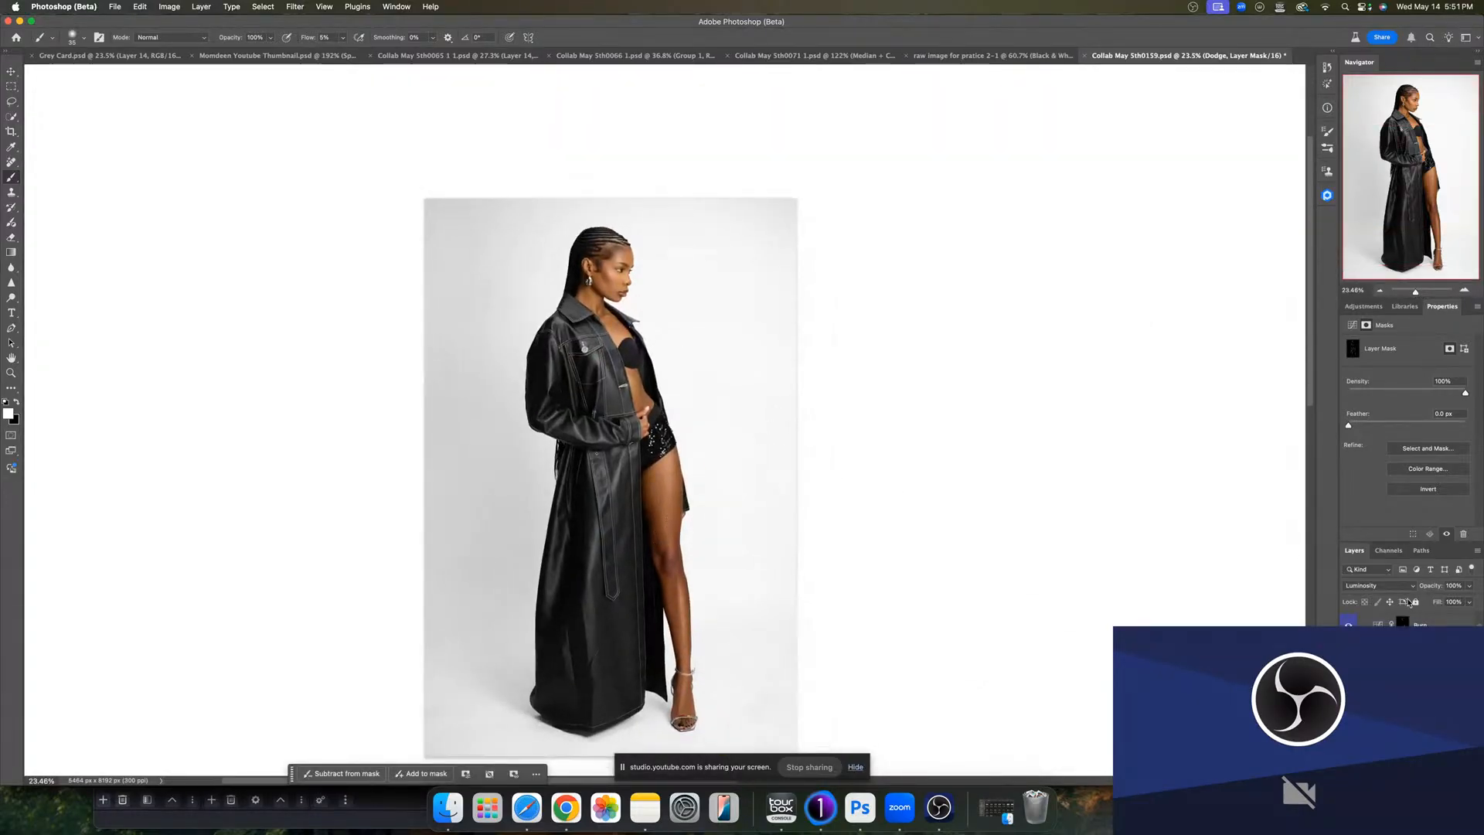
scroll(1408, 680, up, 2)
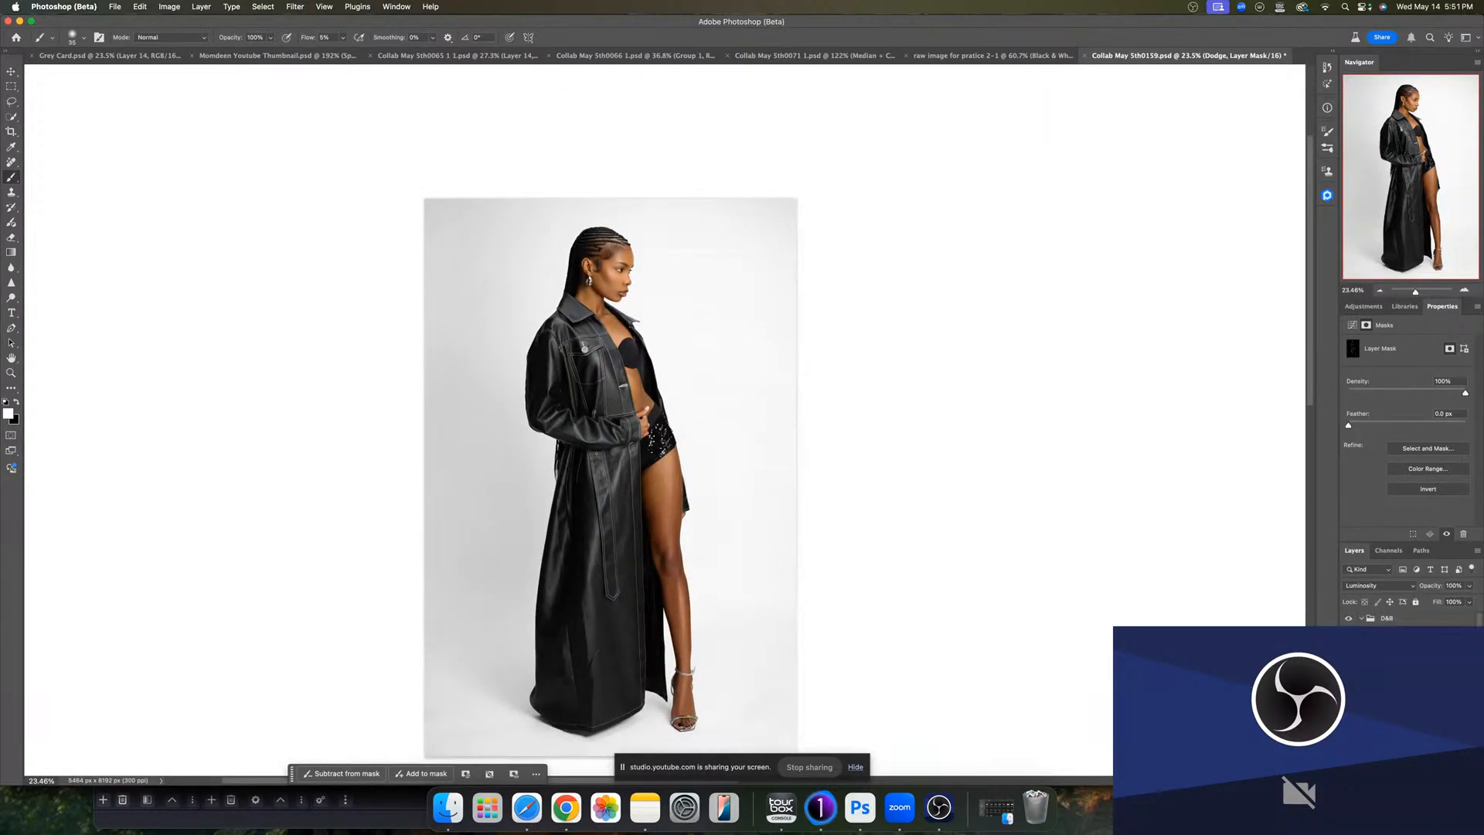
click(1364, 619)
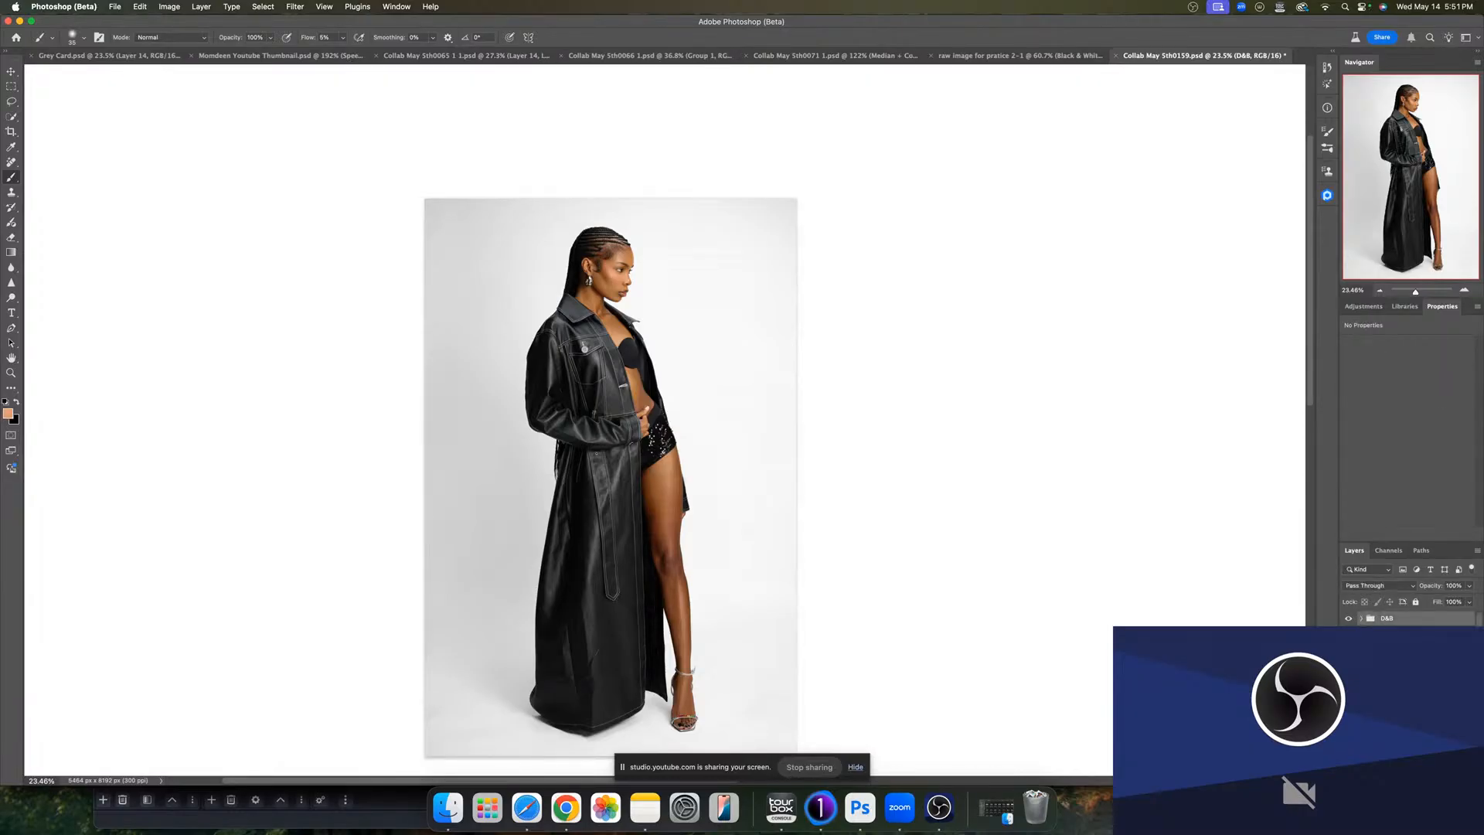
click(1348, 619)
click(1348, 619)
scroll(1391, 673, down, 2)
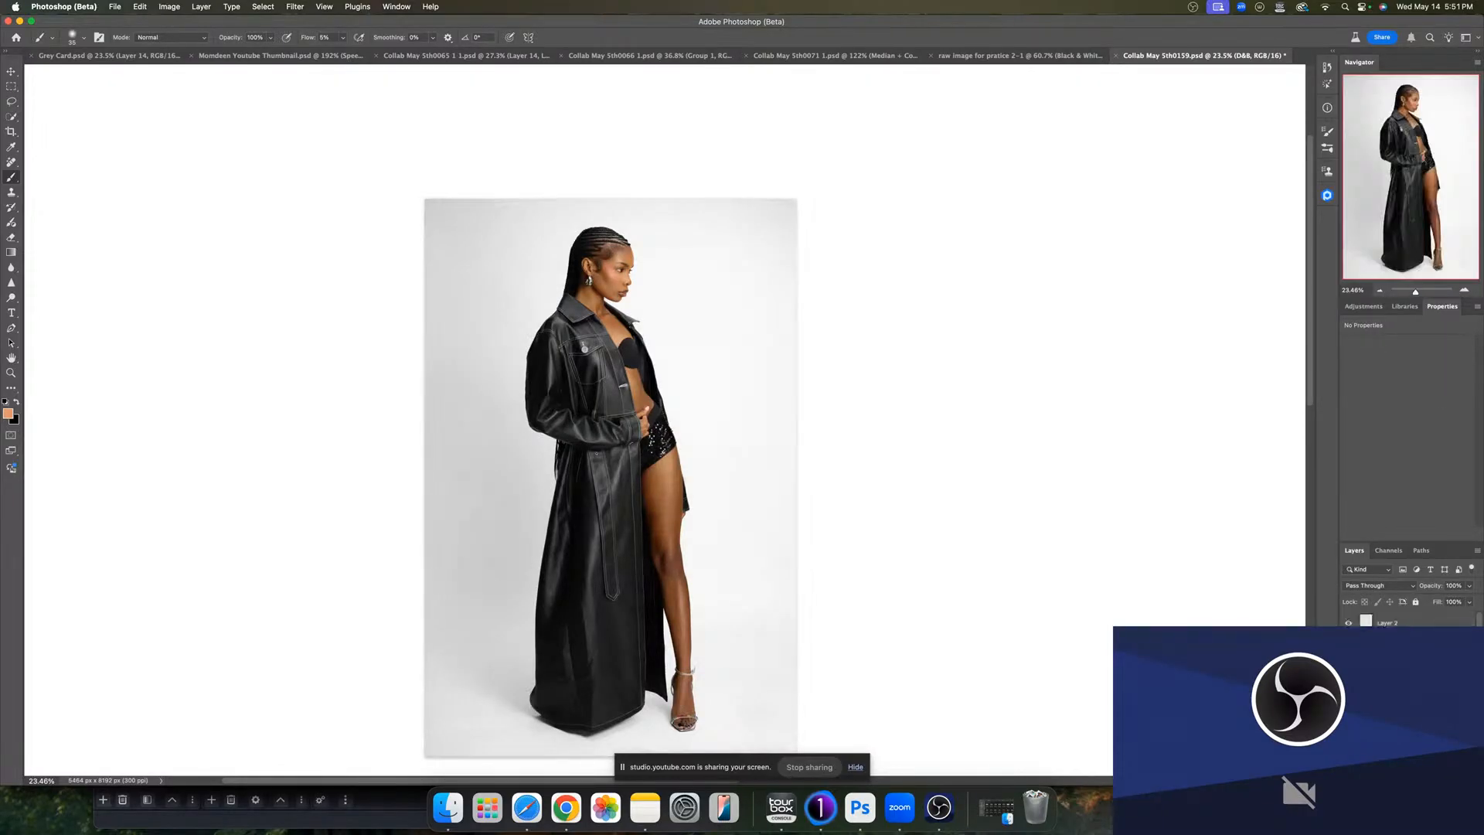
key(super+j)
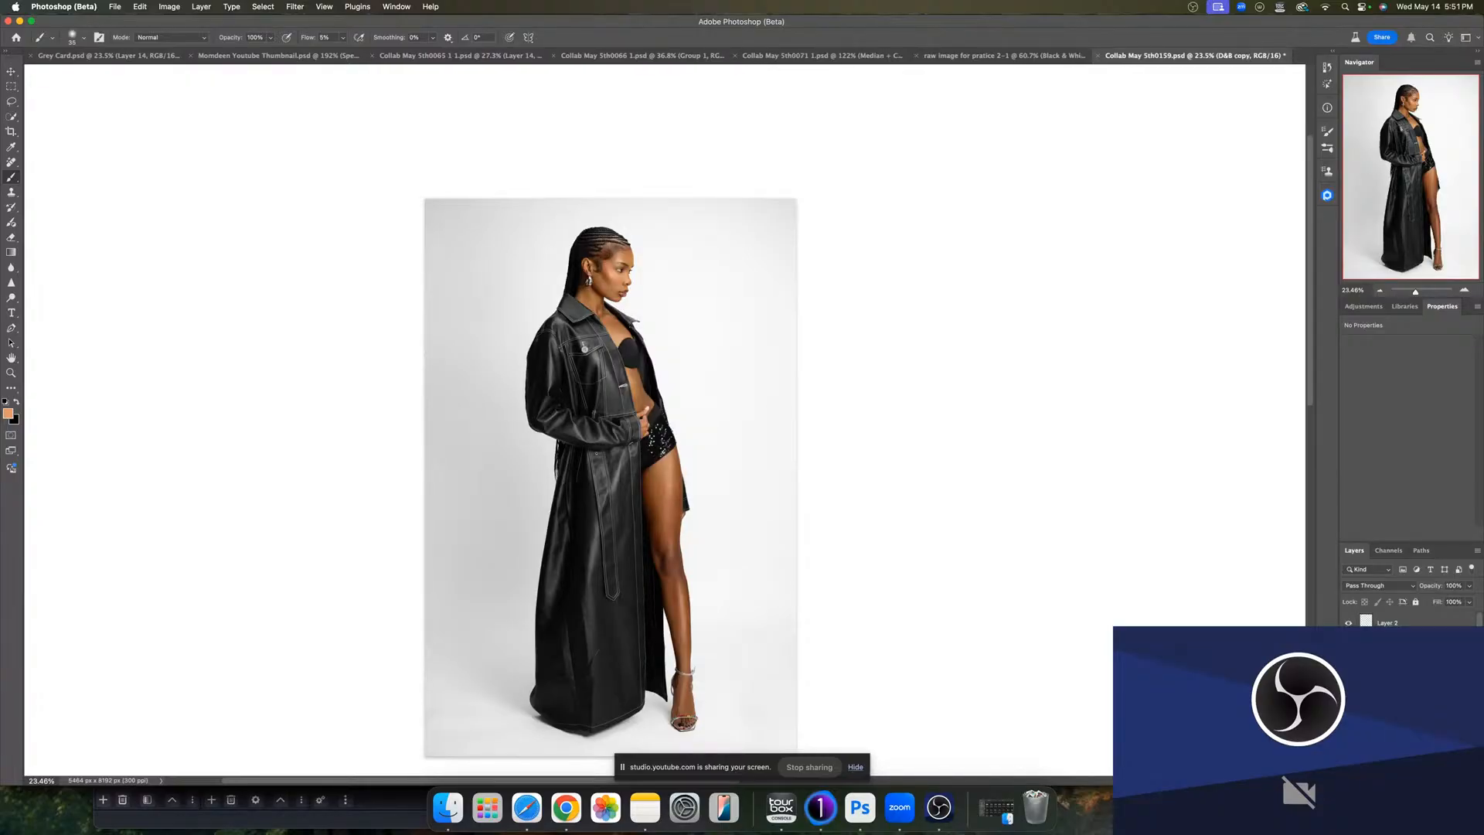
key(super+e)
- Try feathering the Dodge and Burn layer masks, about 33 px on the Burn mask
click(1402, 695)
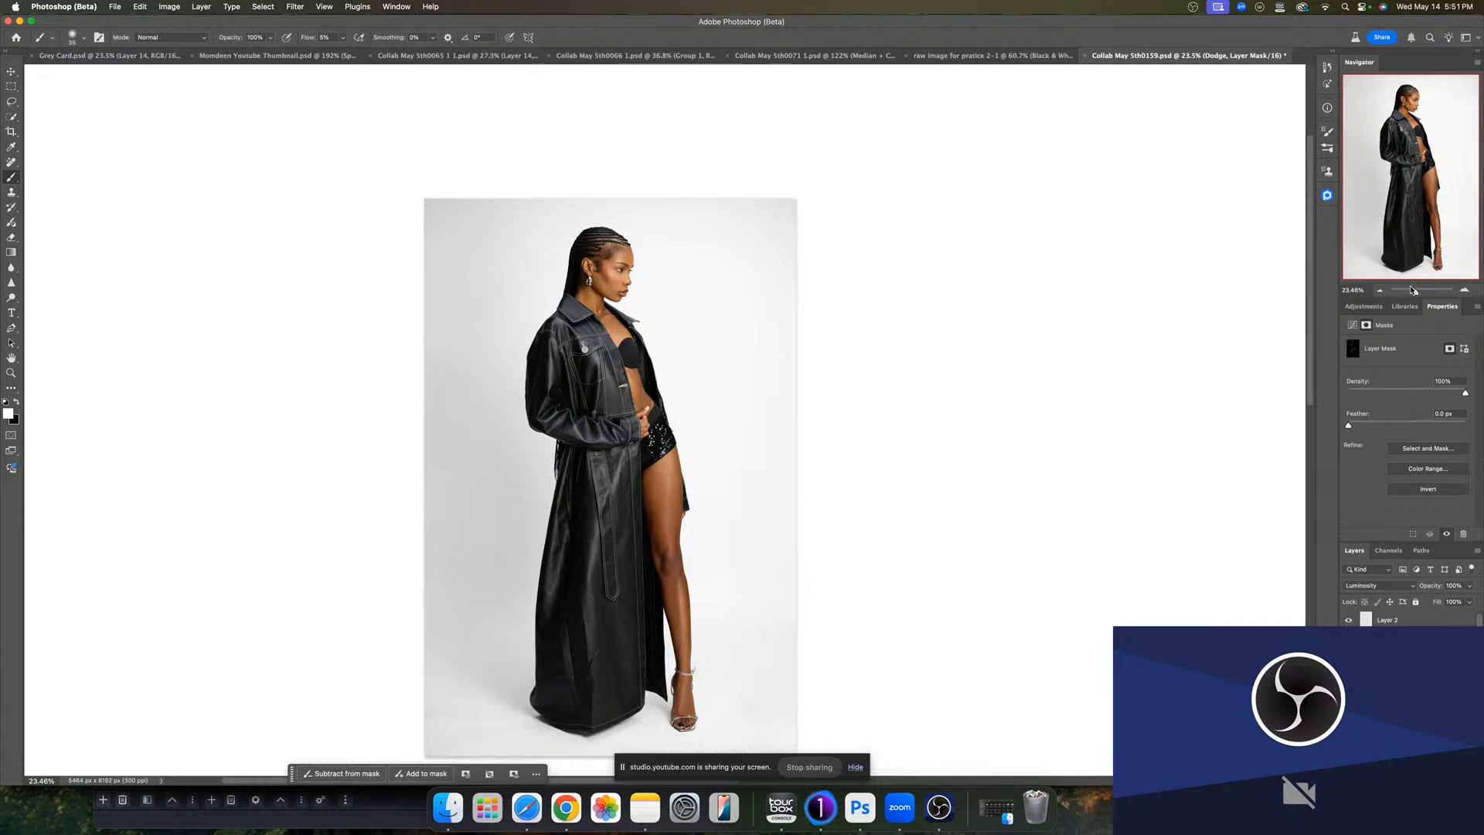
drag(1415, 291, 1423, 289)
drag(1394, 183, 1381, 149)
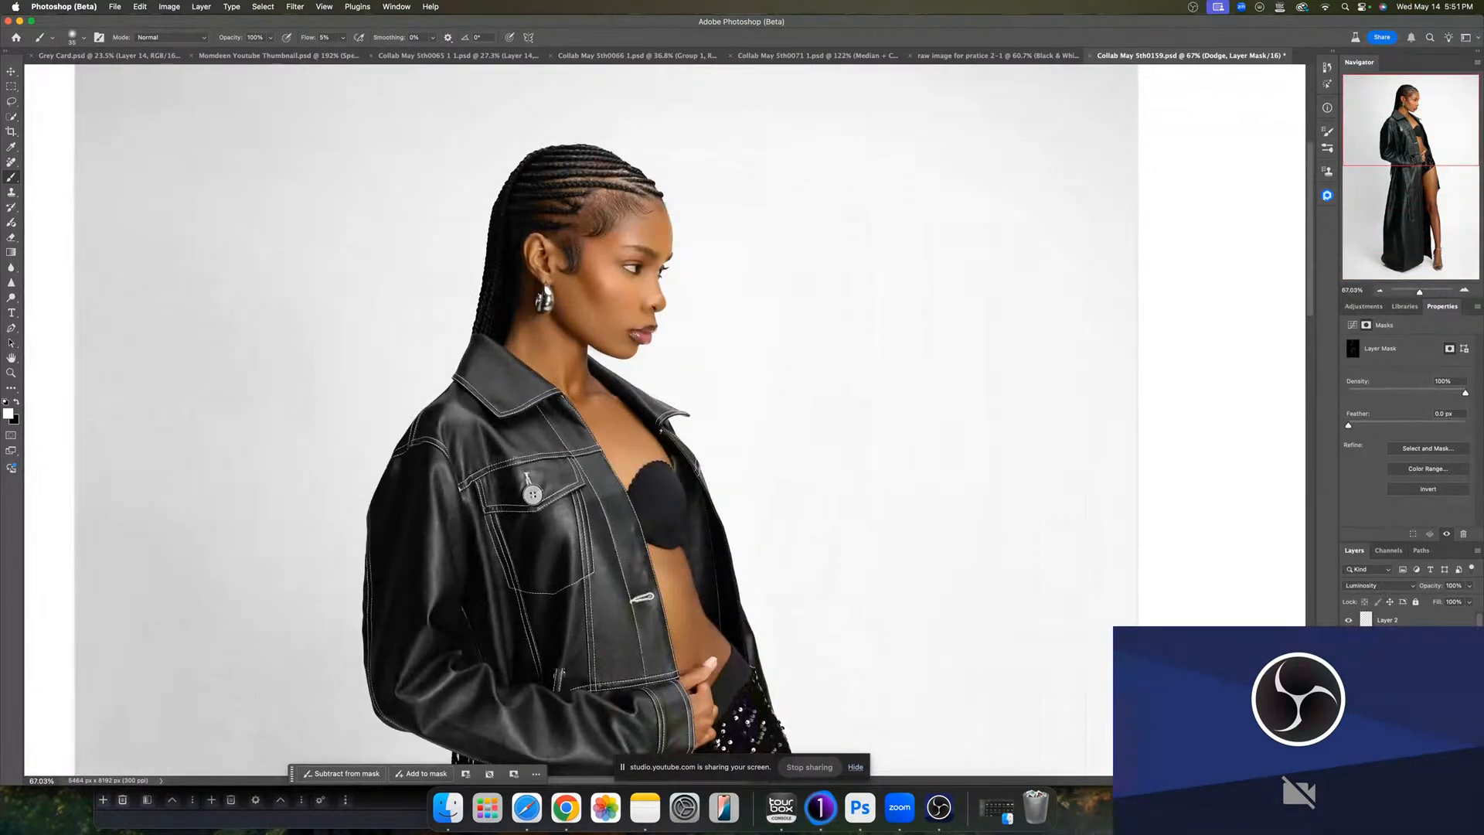
click(1348, 696)
click(1348, 696)
drag(1350, 424, 1412, 422)
click(1390, 687)
drag(1349, 425, 1413, 427)
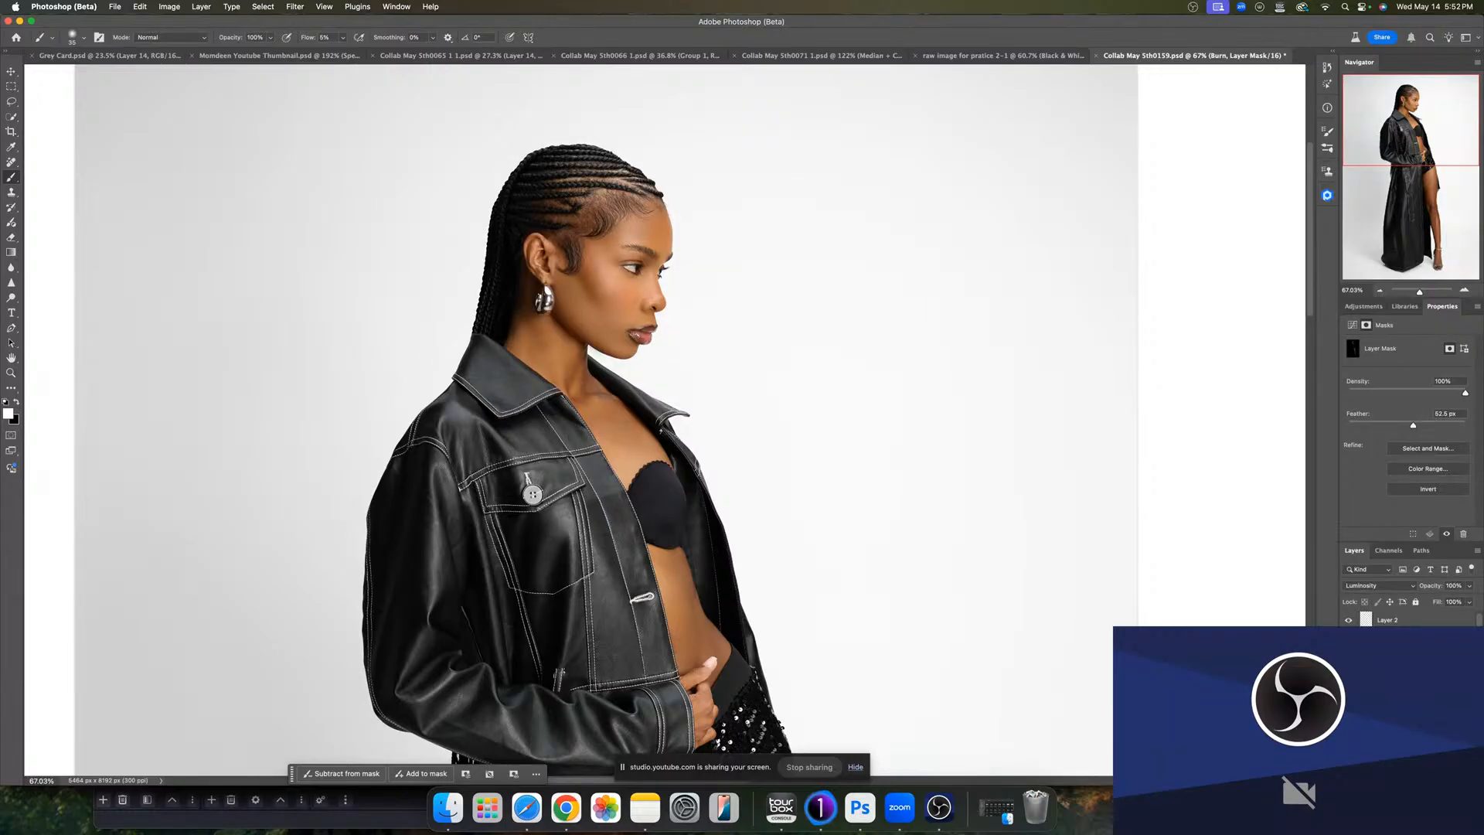
- Lower the D&B group's opacity to 78%, toggling its visibility to compare
click(1400, 680)
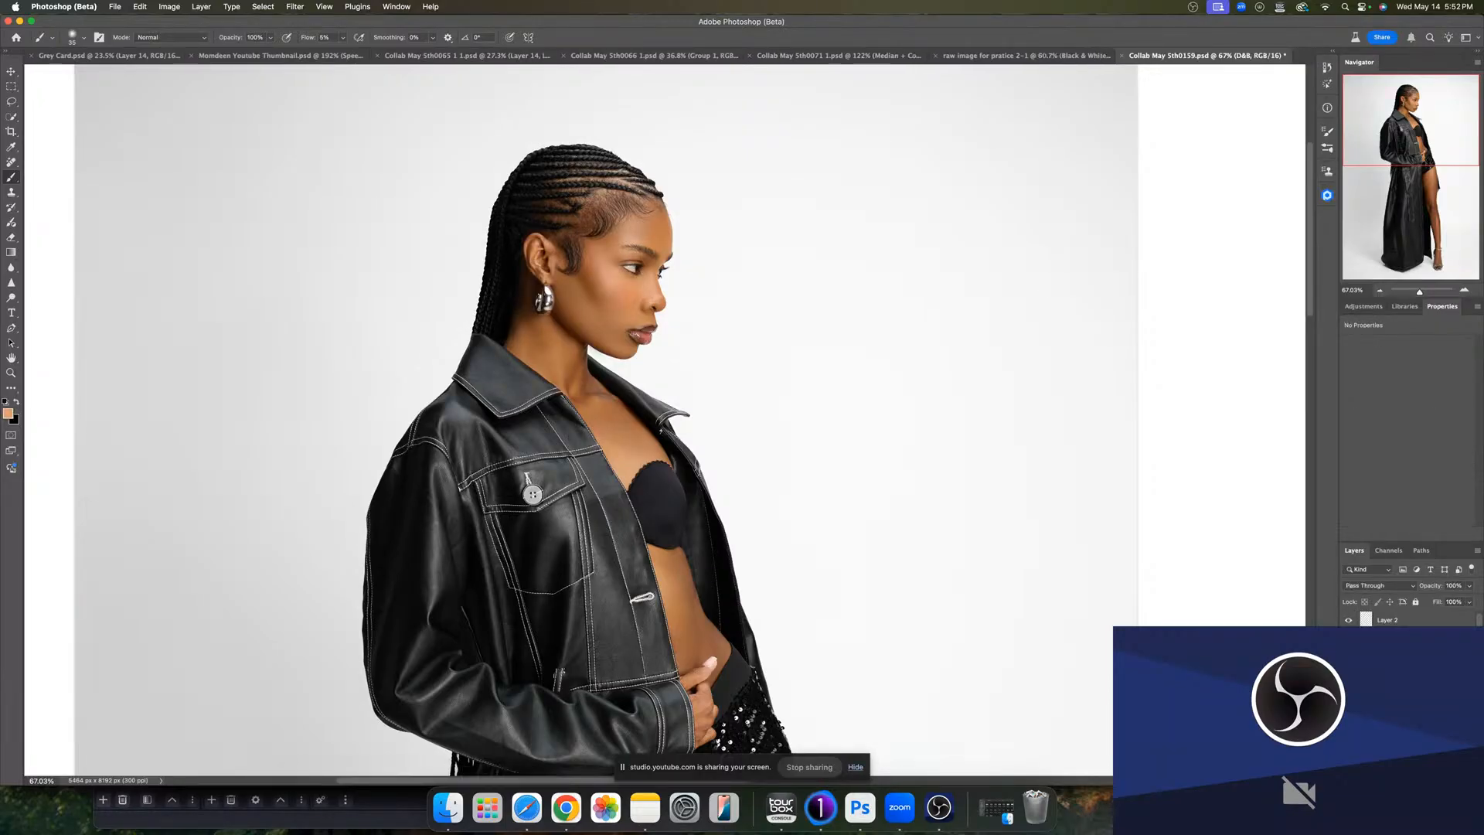
click(1469, 586)
drag(1470, 601, 1441, 602)
click(1348, 681)
click(1349, 681)
click(1349, 680)
click(1349, 680)
click(1469, 586)
drag(1453, 602, 1464, 603)
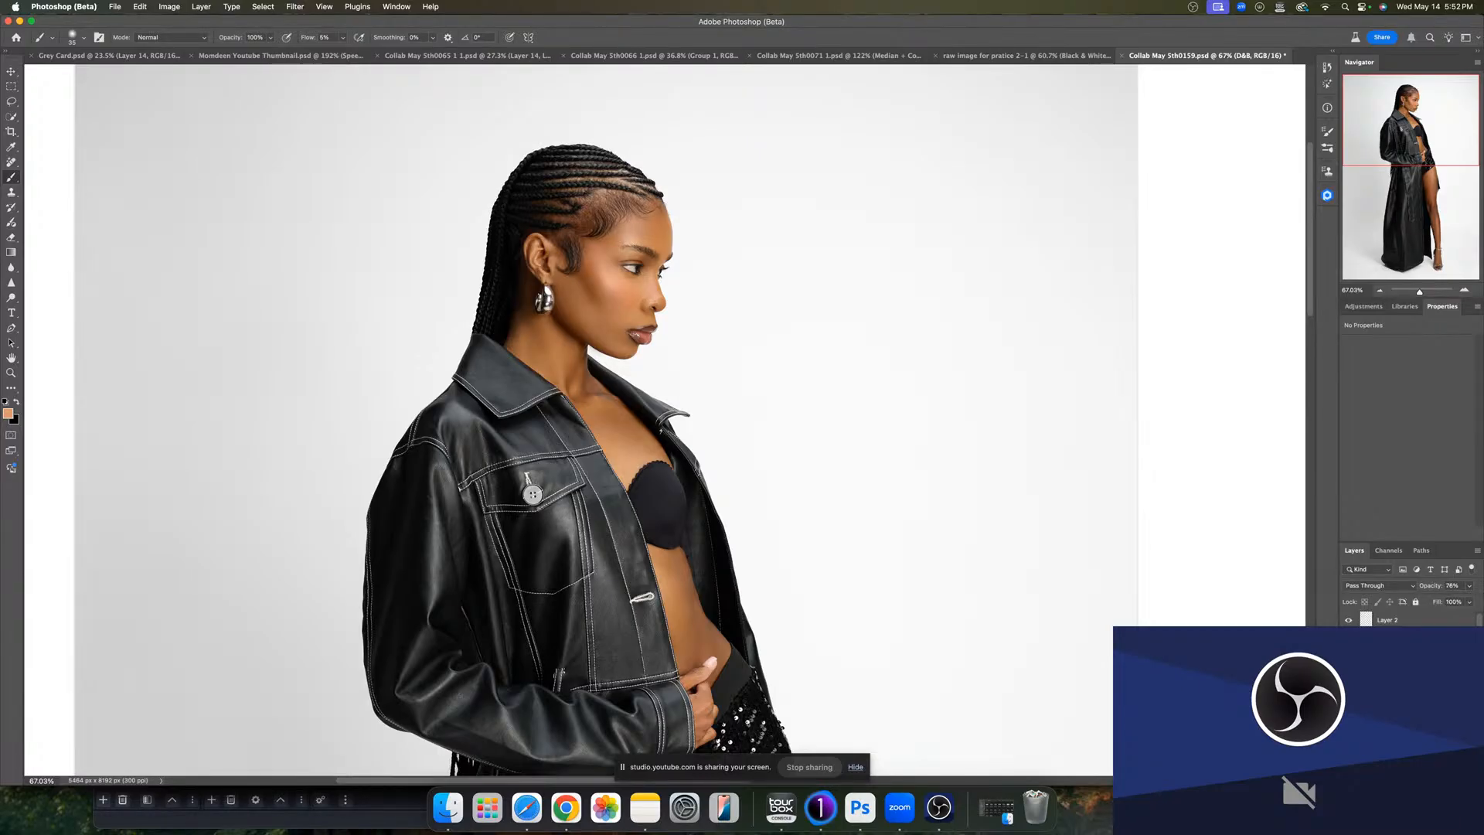
- Reduce the Burn layer's opacity to about 41%
click(1413, 701)
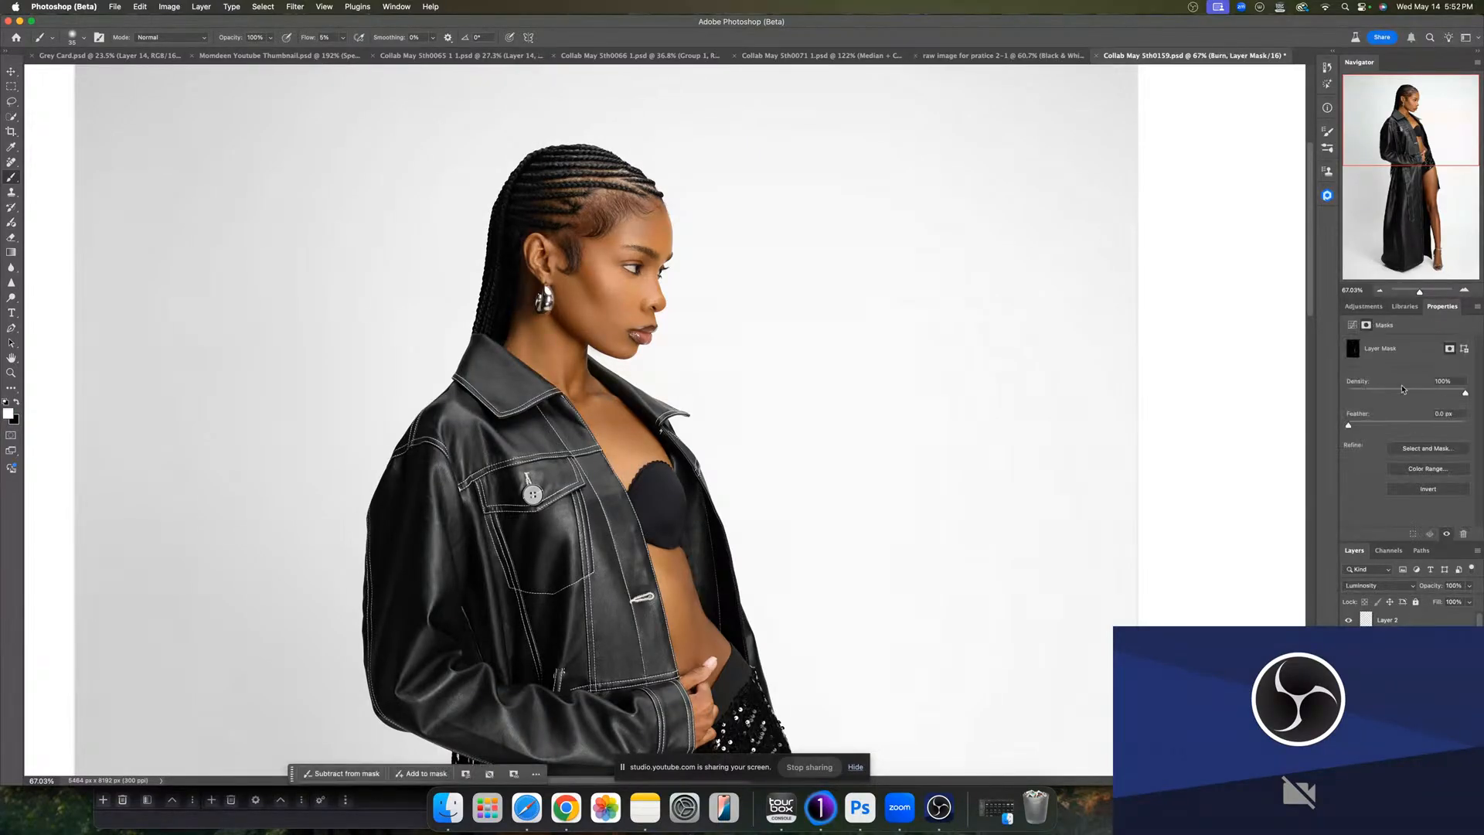
click(1373, 424)
drag(1419, 292, 1416, 292)
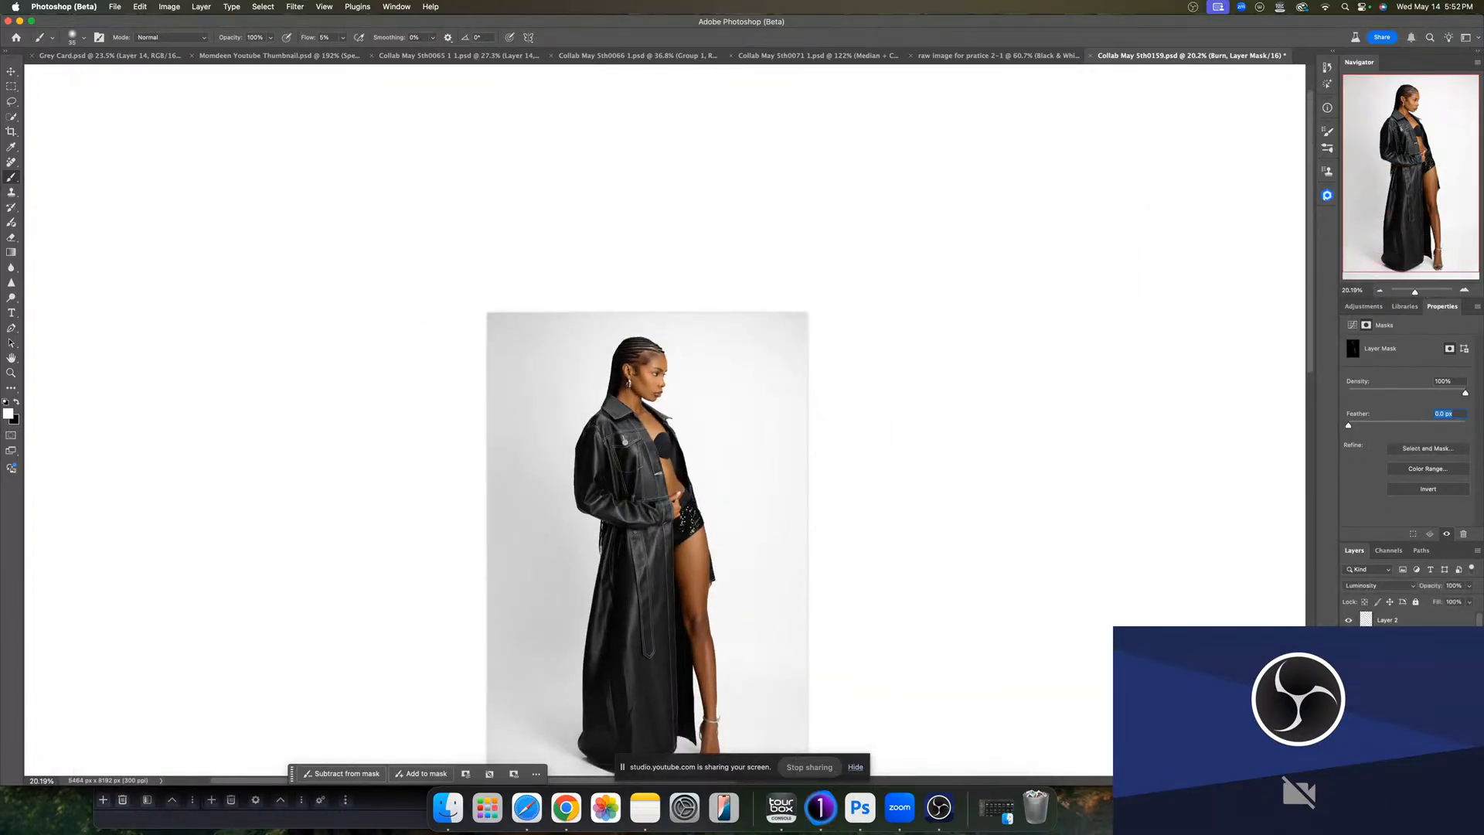
click(1470, 585)
drag(1470, 601, 1437, 600)
click(1392, 426)
click(1395, 425)
double_click(1423, 671)
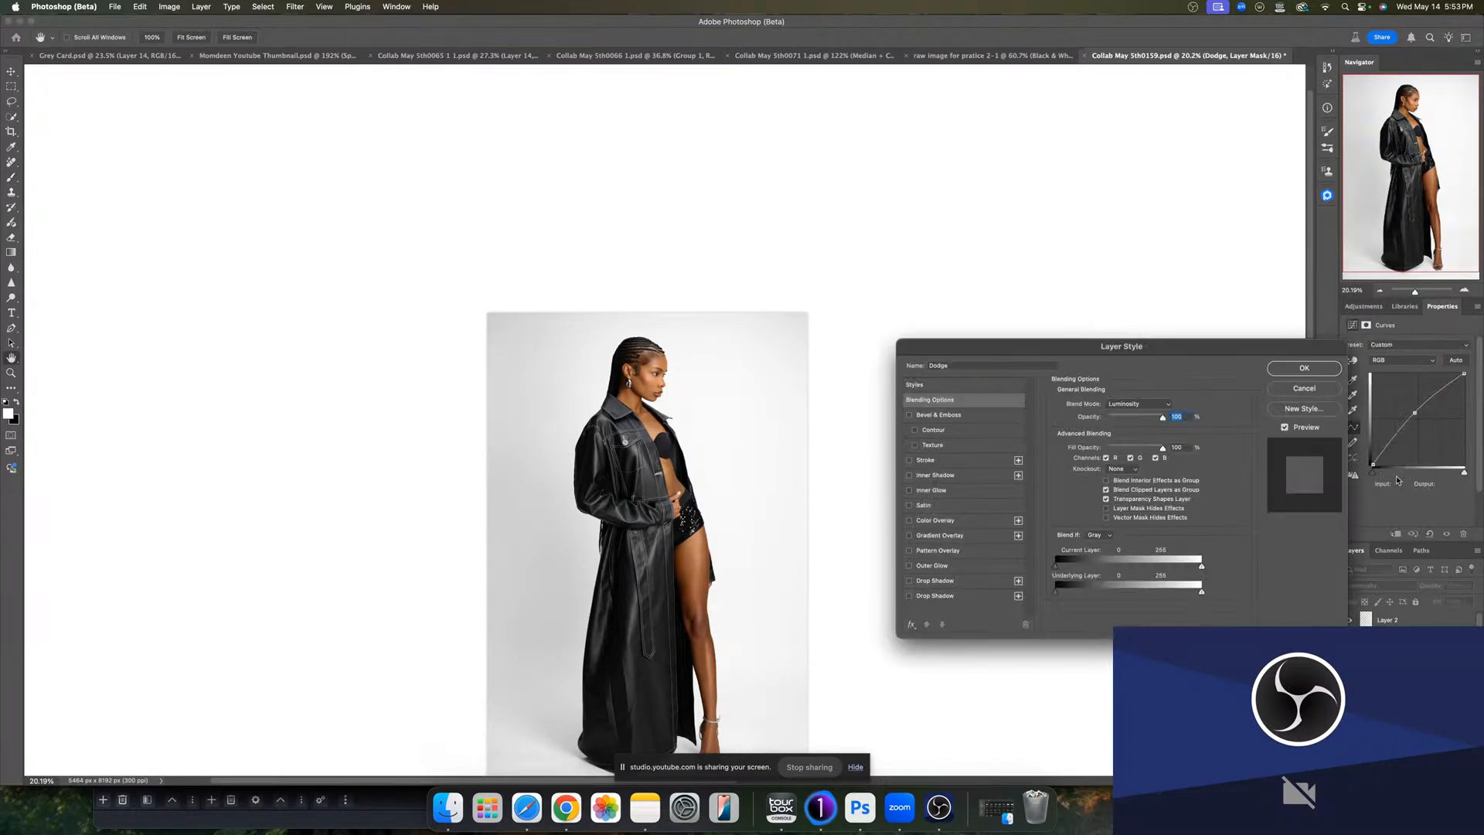
click(1320, 385)
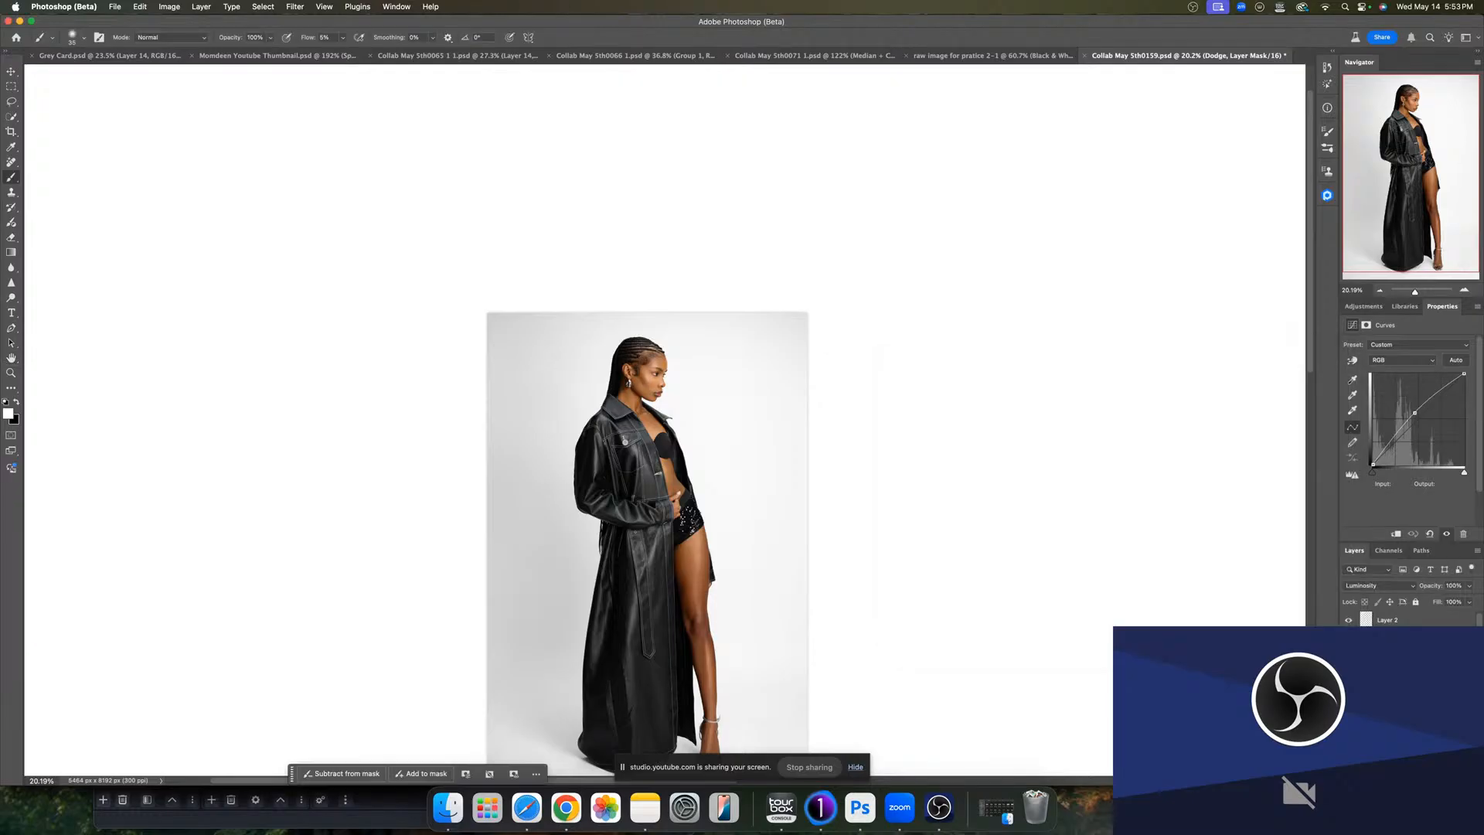
- Feather the Dodge layer mask to about 26.7 px and zoom in on the face
click(1398, 671)
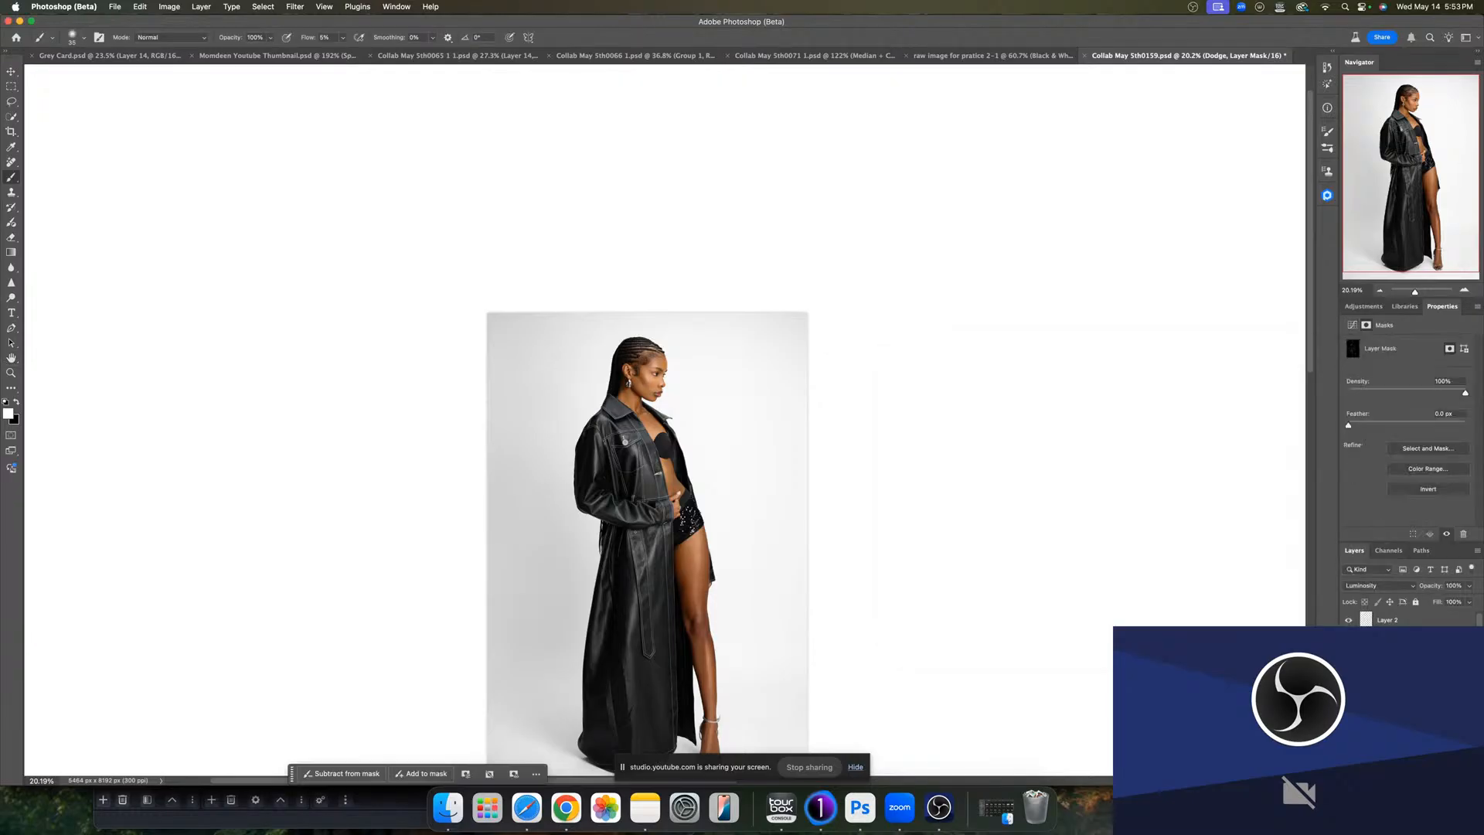
click(1398, 421)
drag(1349, 425, 1403, 425)
drag(1415, 291, 1427, 294)
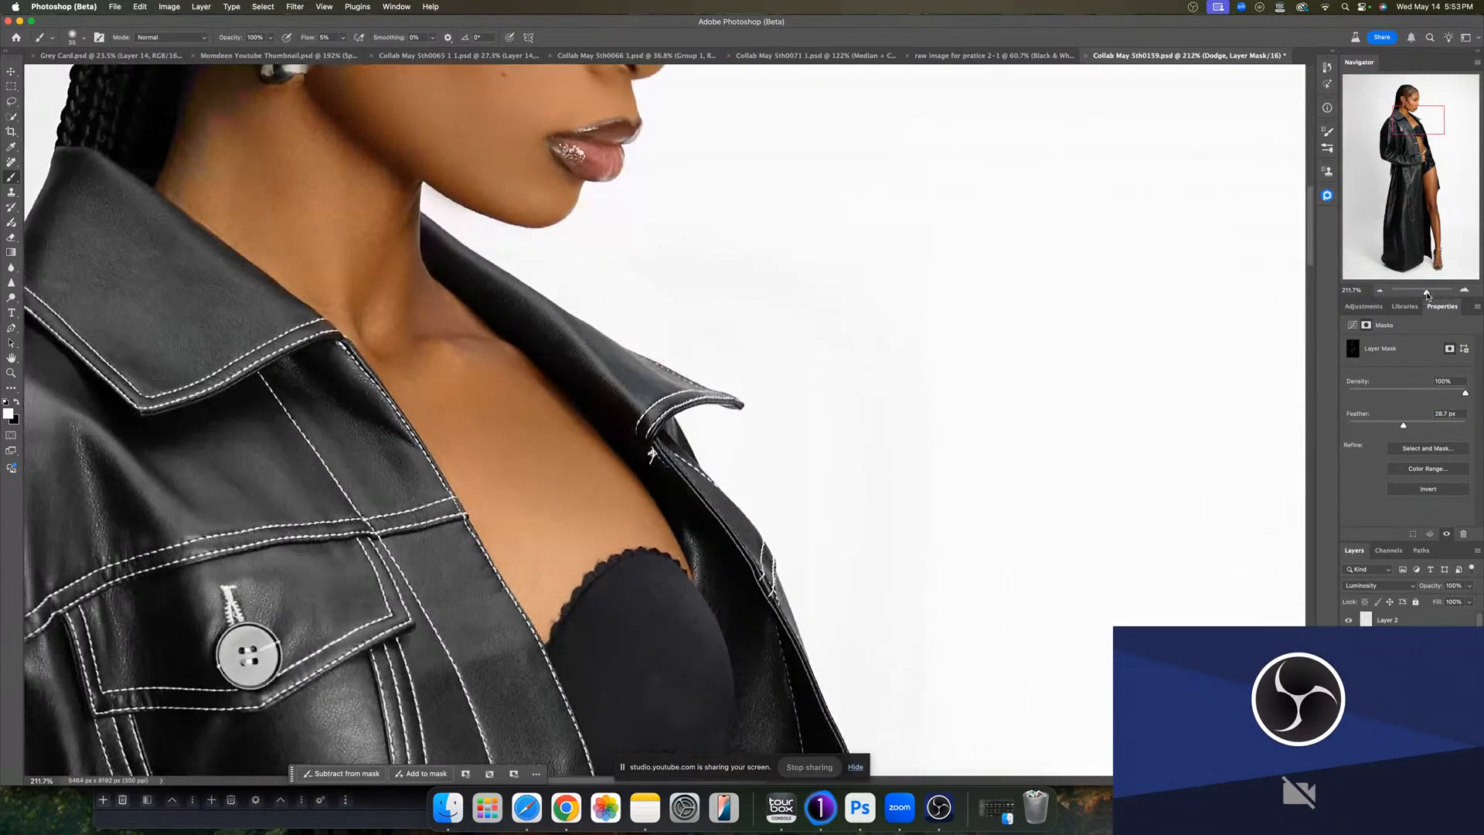
drag(1424, 113, 1412, 93)
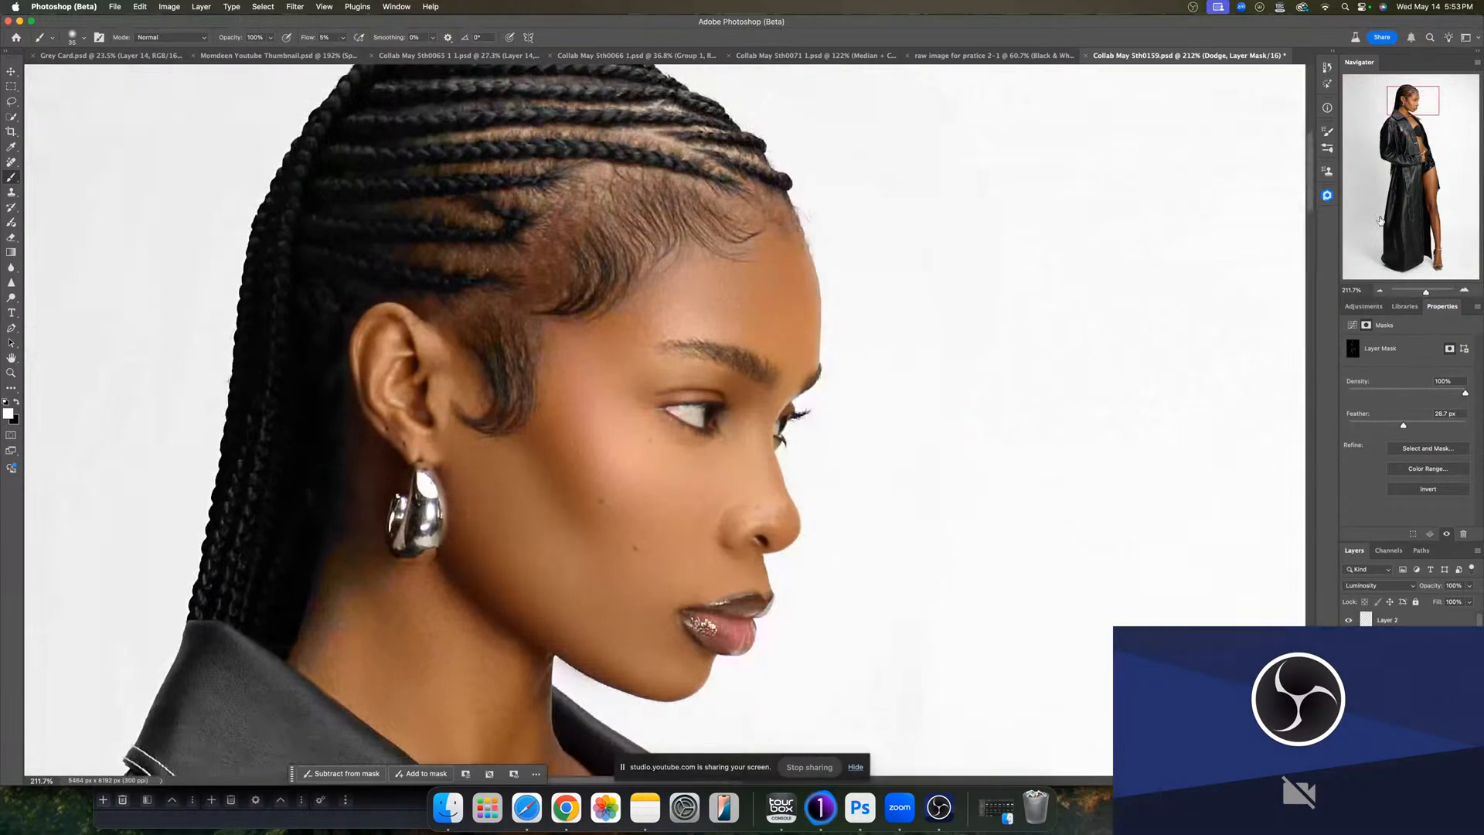
drag(625, 454, 642, 470)
- Lower the Dodge layer's opacity and increase the Burn mask's feather
click(1469, 589)
mouse_move(1468, 599)
mouse_down()
mouse_move(1418, 599)
mouse_move(1448, 603)
mouse_move(1430, 610)
mouse_move(1443, 619)
mouse_move(1453, 602)
mouse_up()
click(1402, 688)
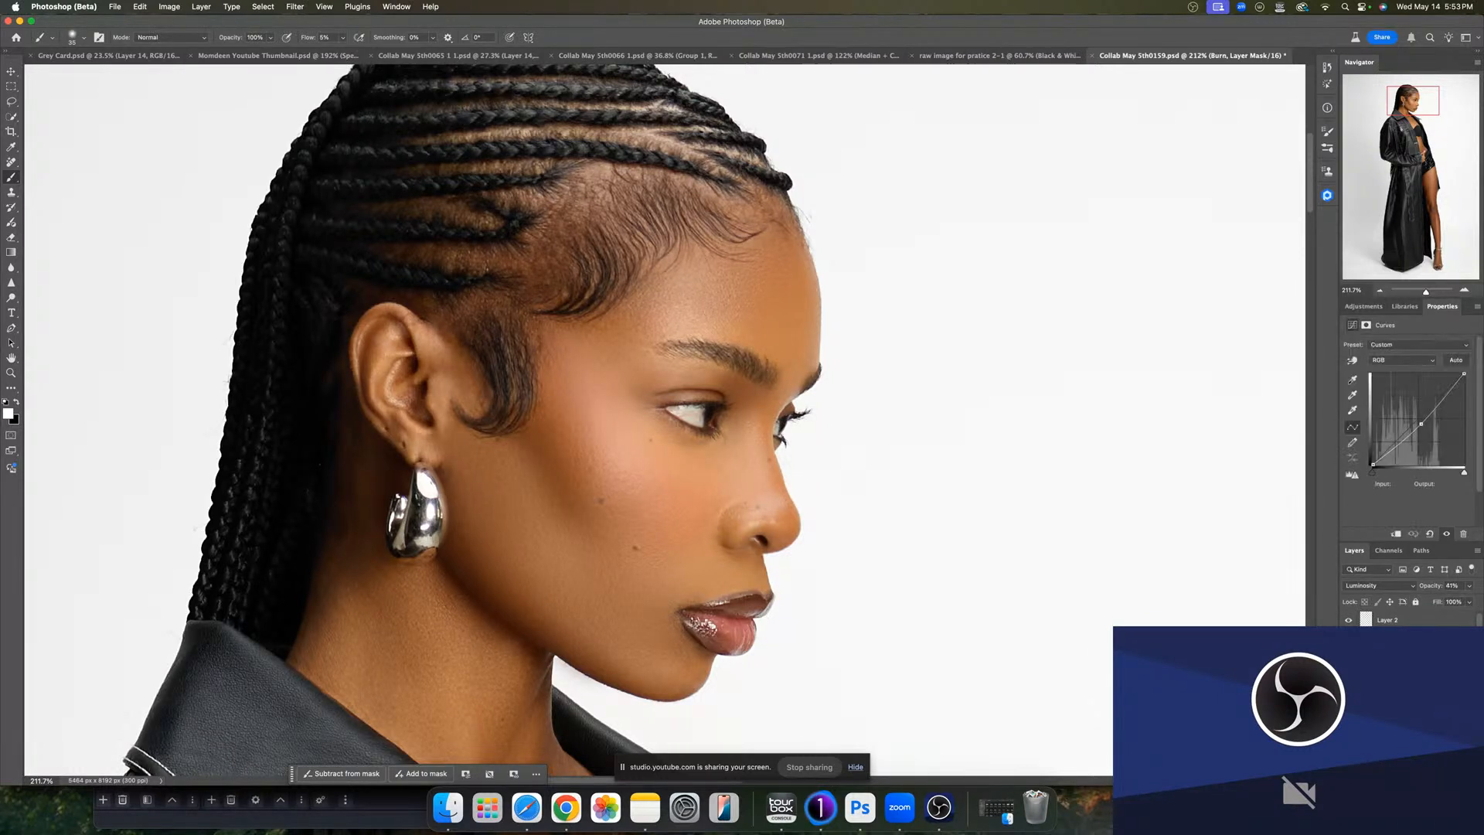
click(1391, 688)
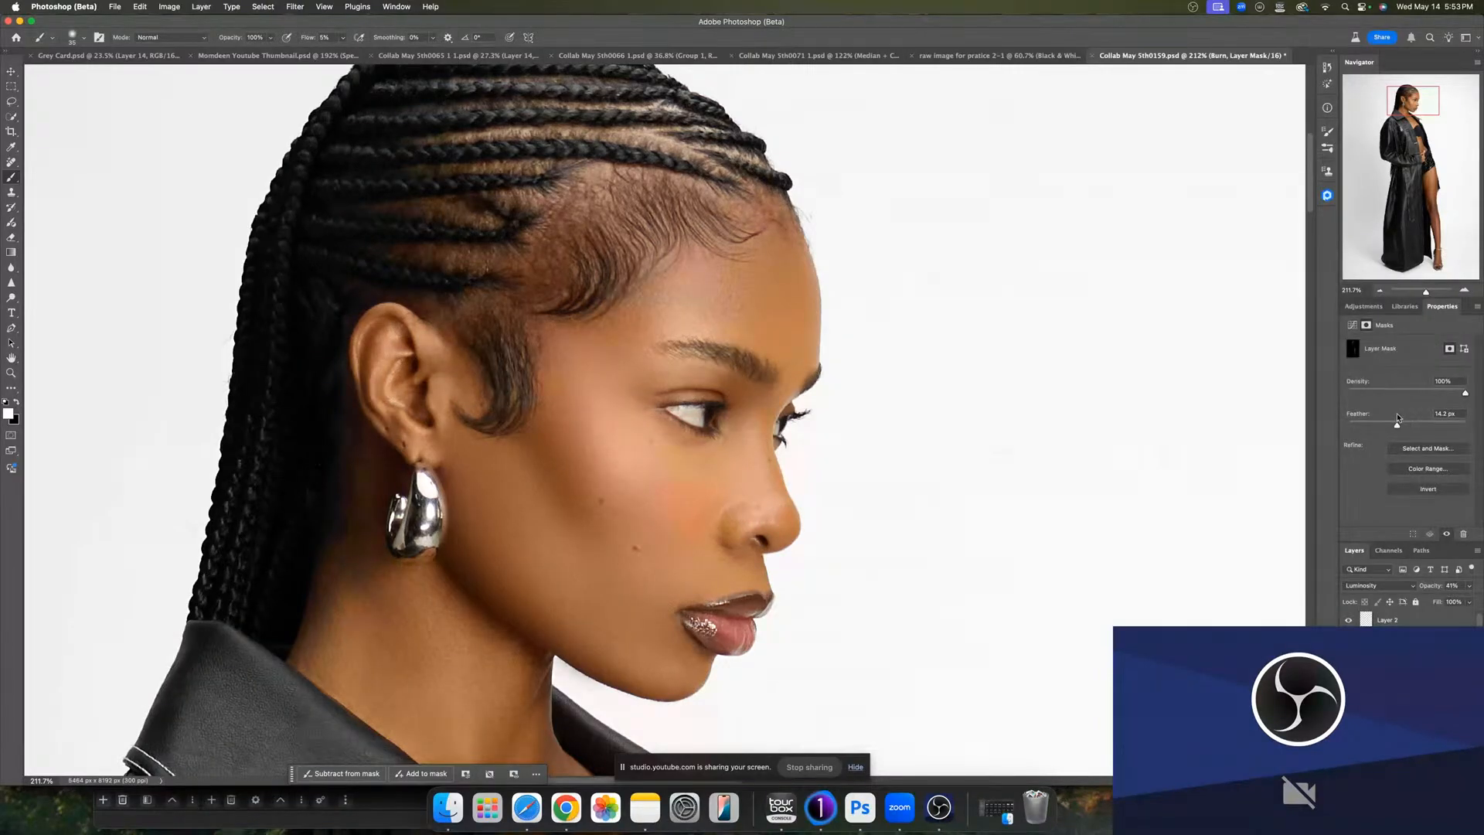
drag(1397, 421, 1408, 424)
- Undo the last three edits
click(1366, 657)
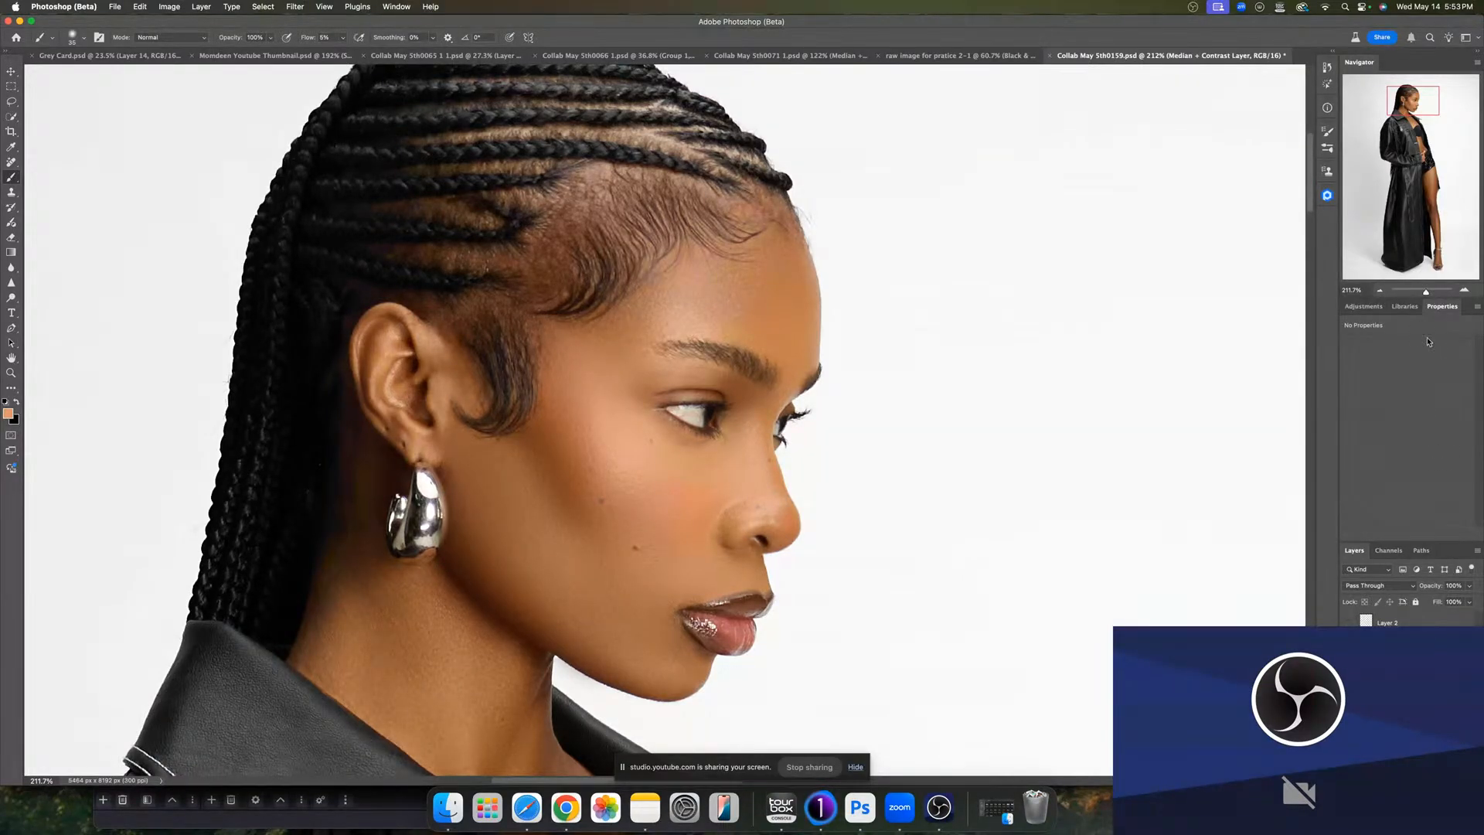
drag(1426, 292, 1419, 293)
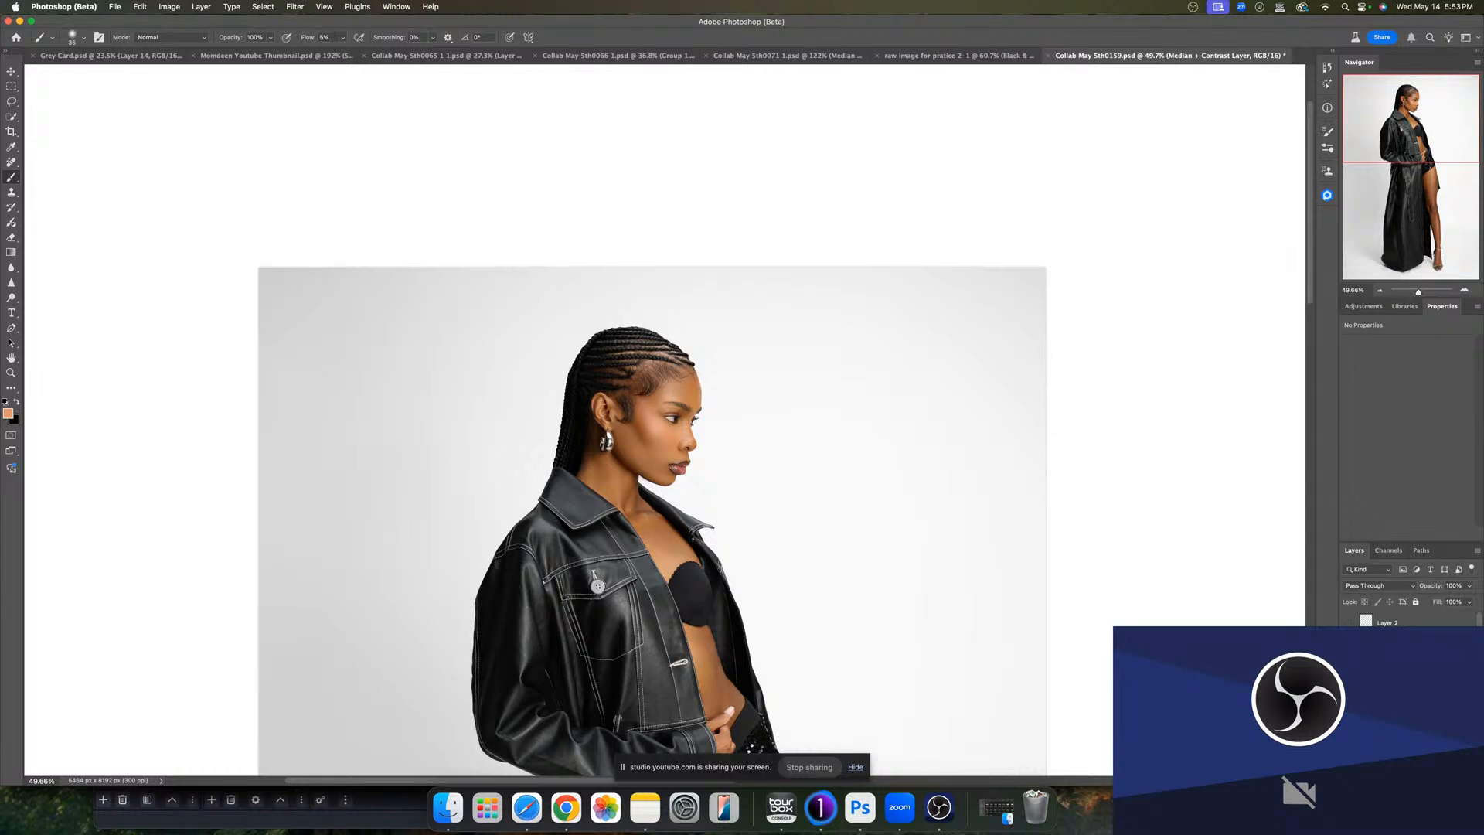
key(super+z)
key(super+z)
key(super+z)
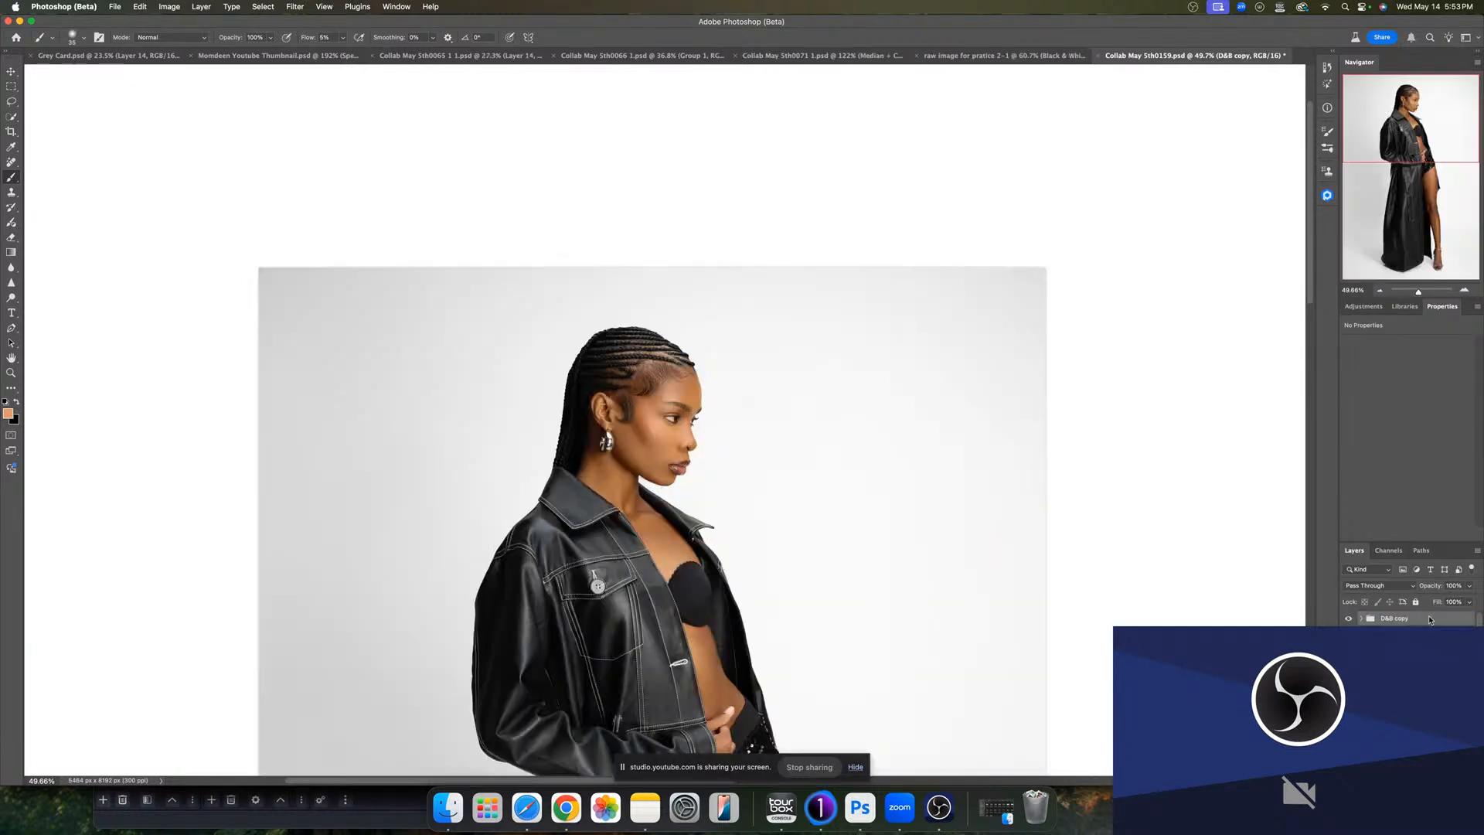
- Select Layer 2 and duplicate it for further cleanup
click(1348, 619)
click(1394, 635)
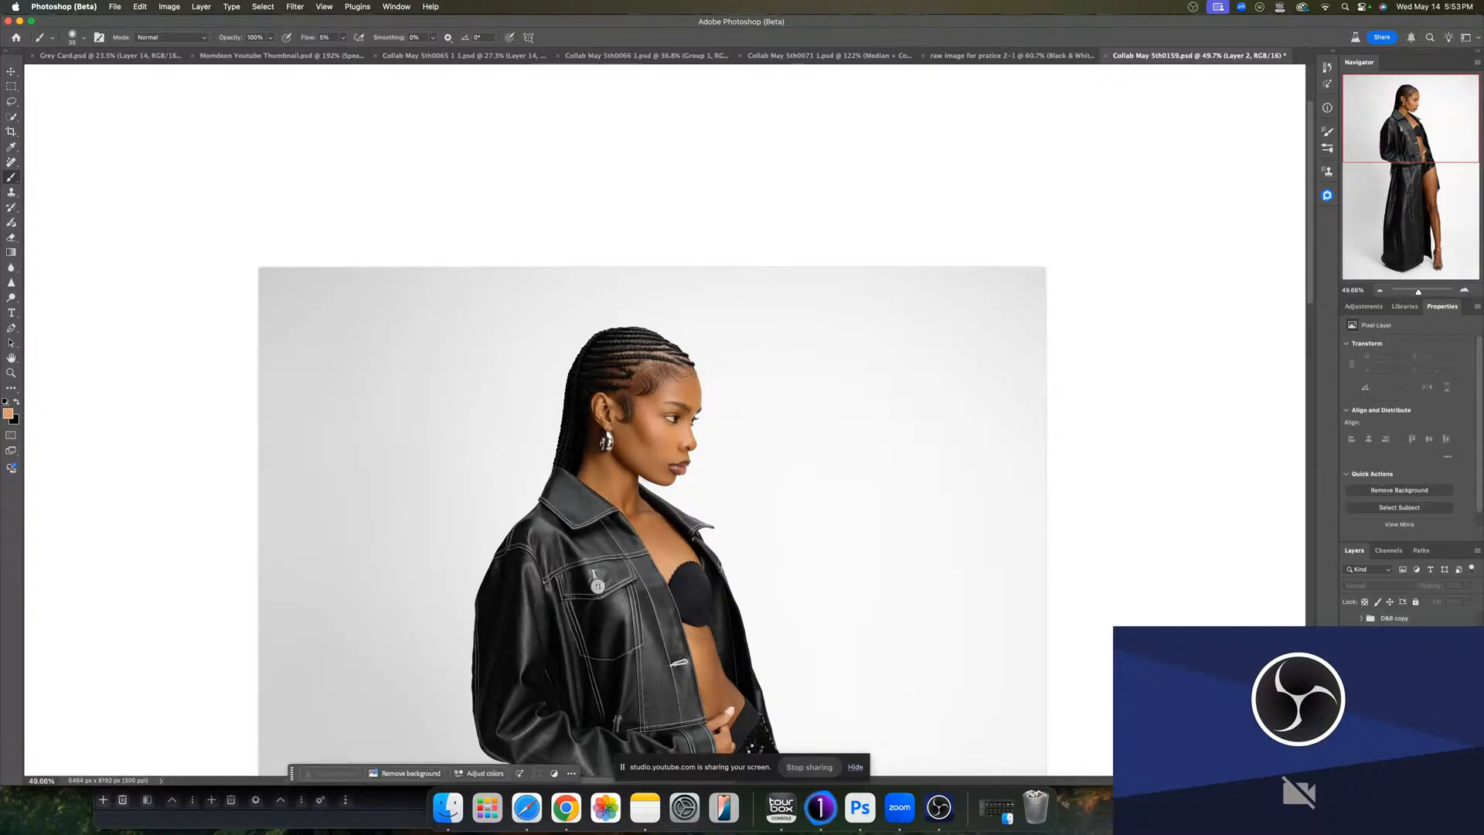
key(alt+[)
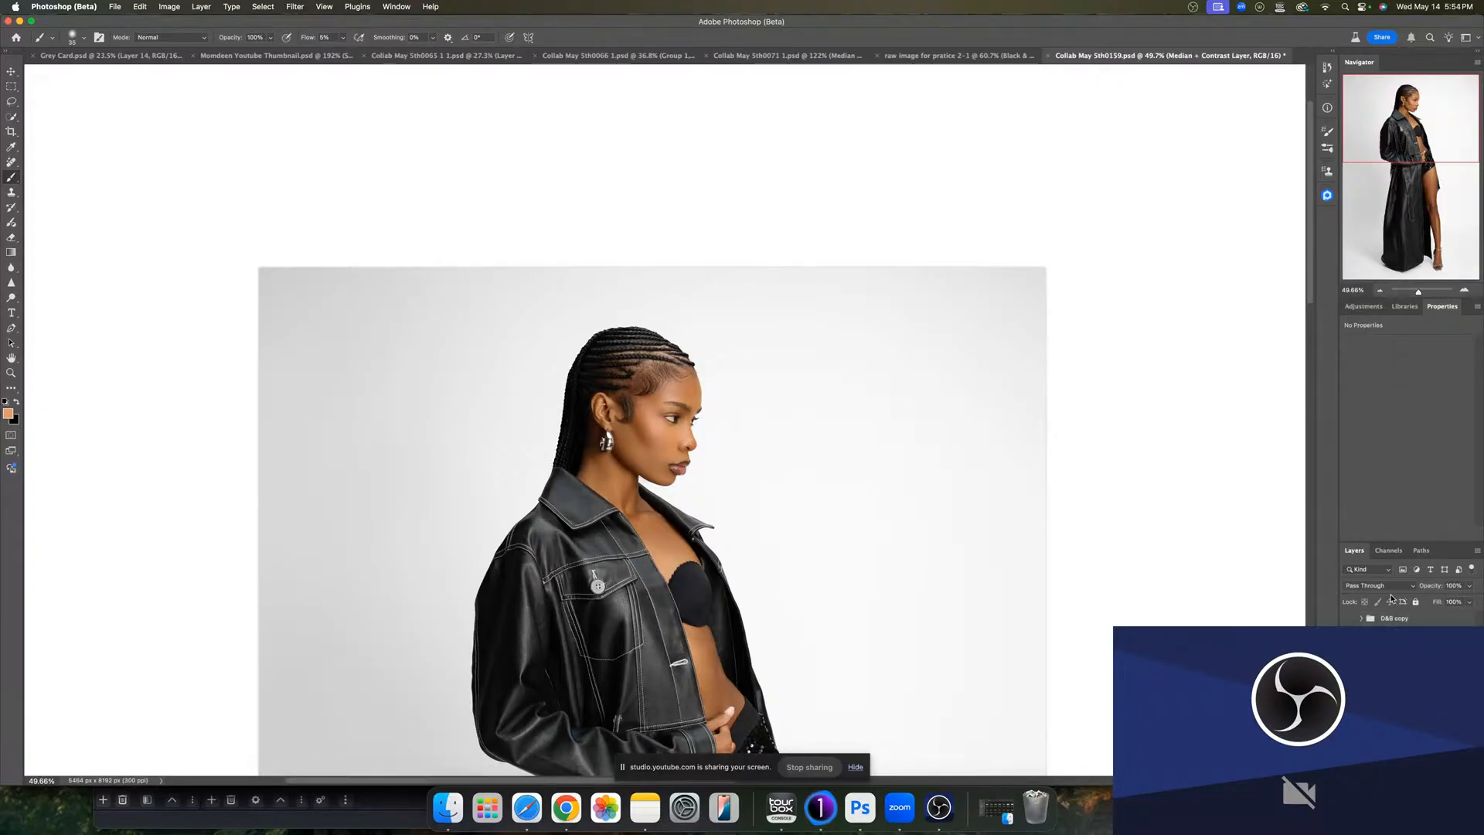
key(alt+])
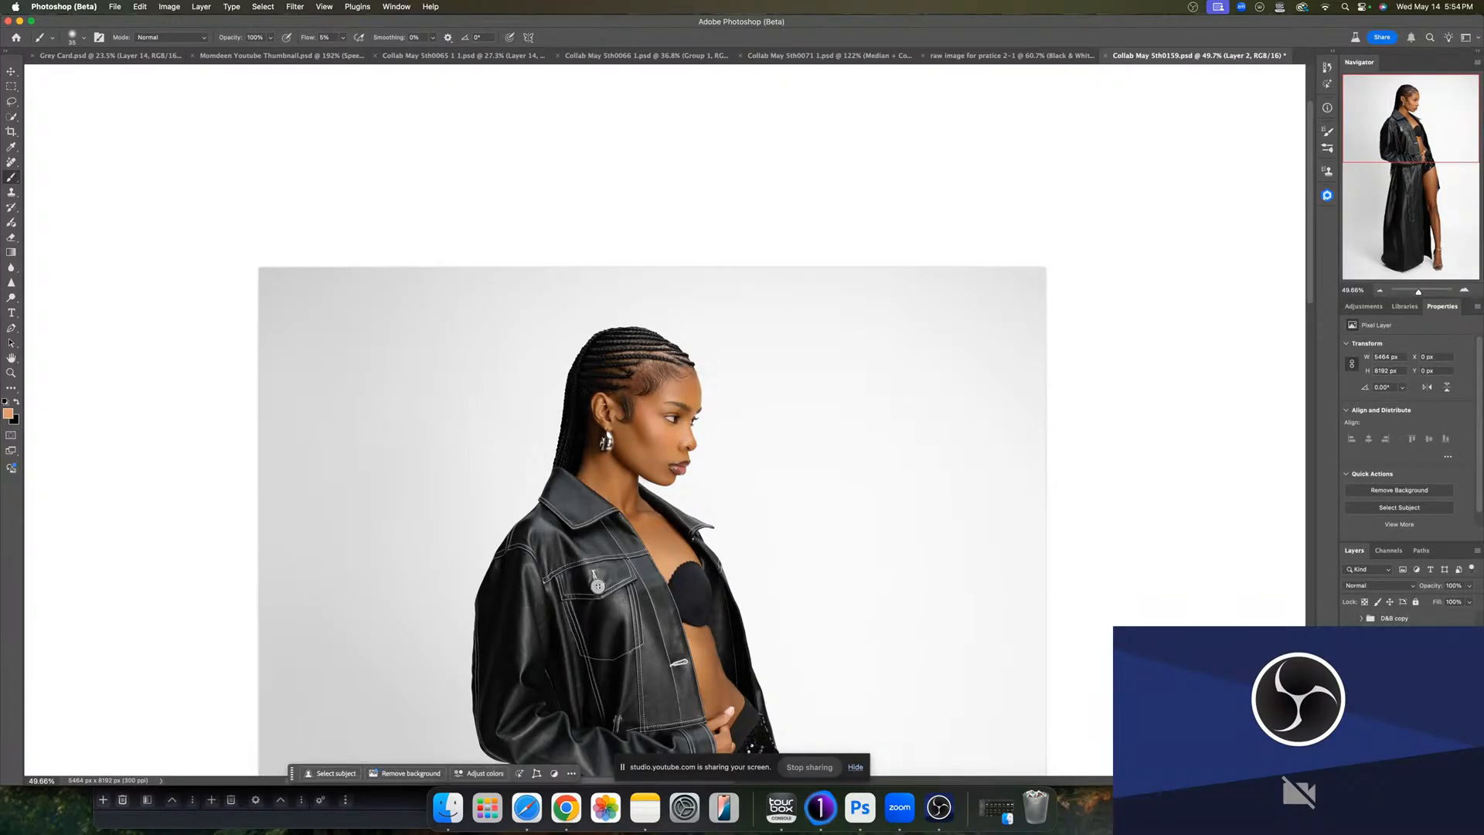
click(1403, 700)
click(1402, 719)
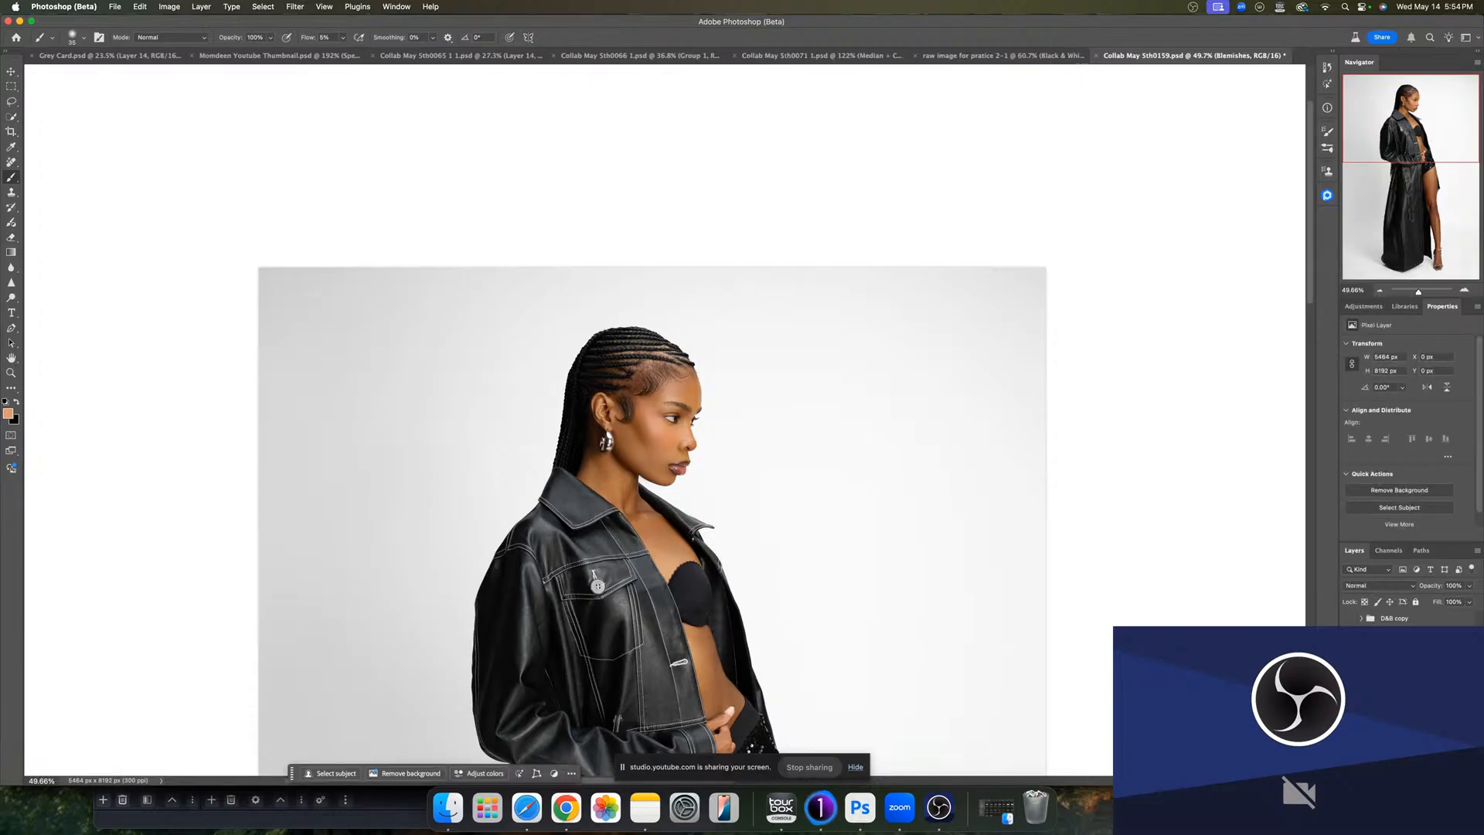
click(1403, 736)
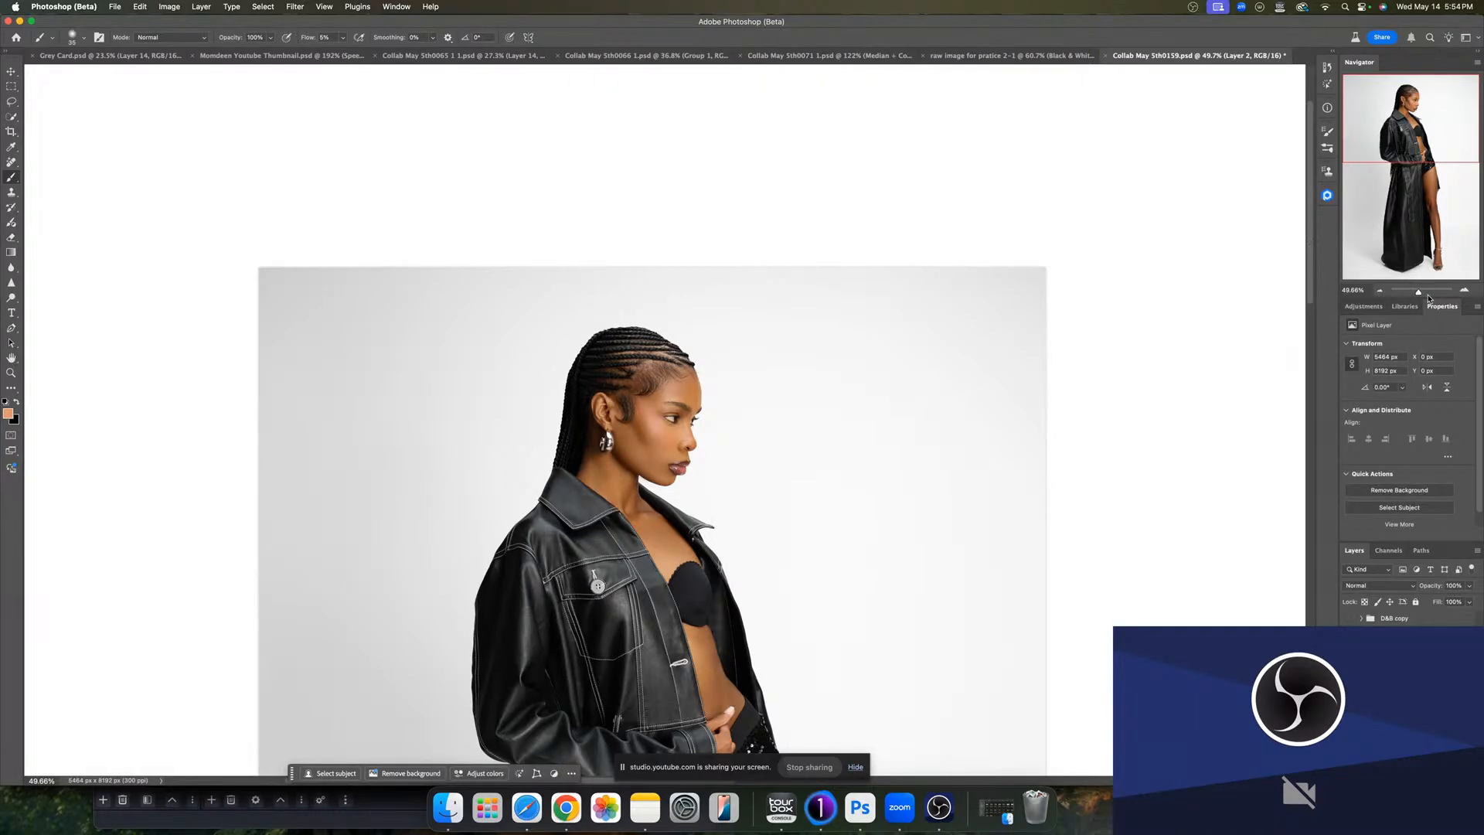
drag(1417, 292, 1429, 292)
key(super+j)
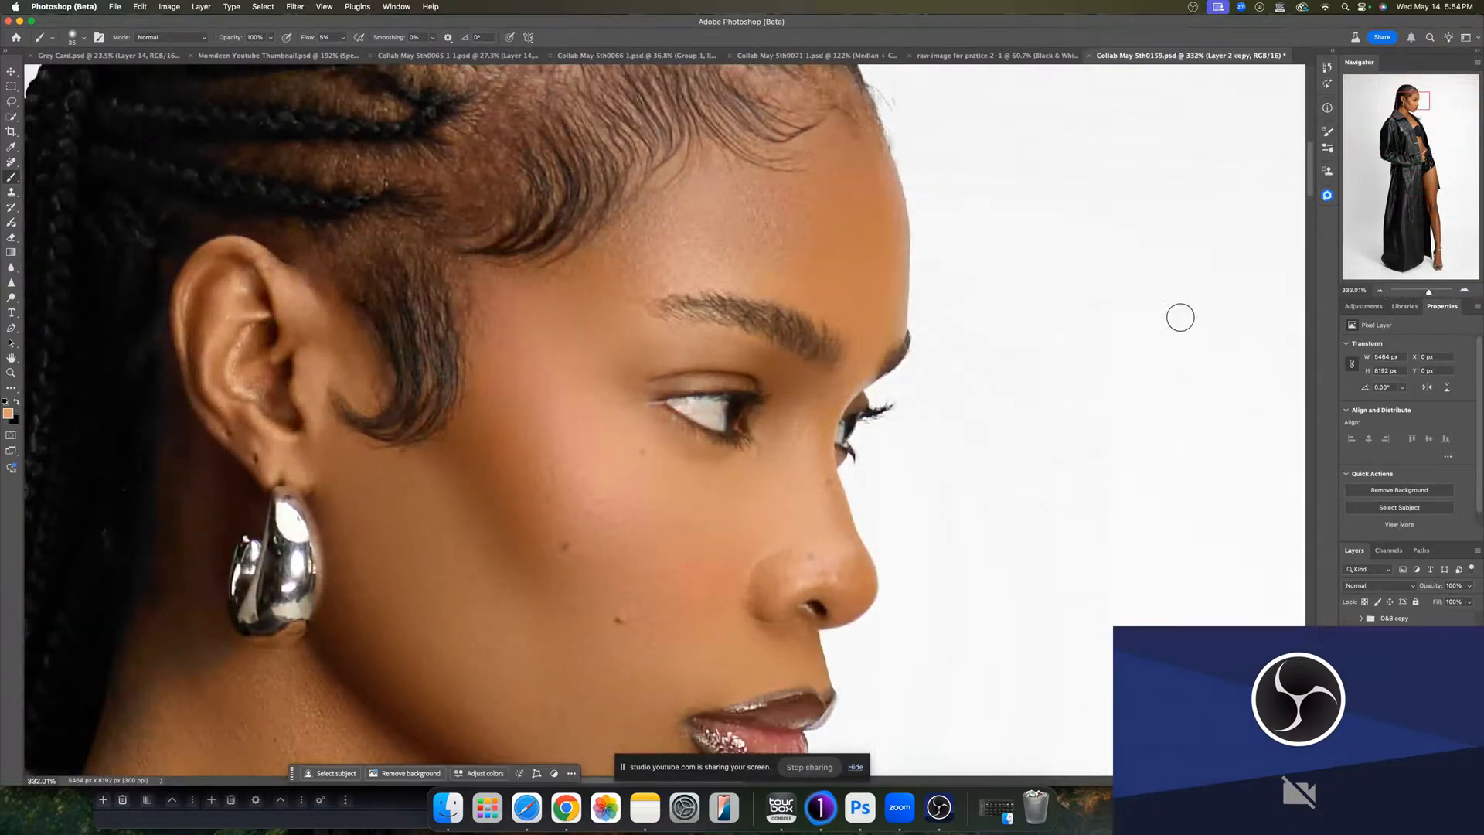
- Remove the red veins from the near eye's white with the Remove tool at size 4
key(j)
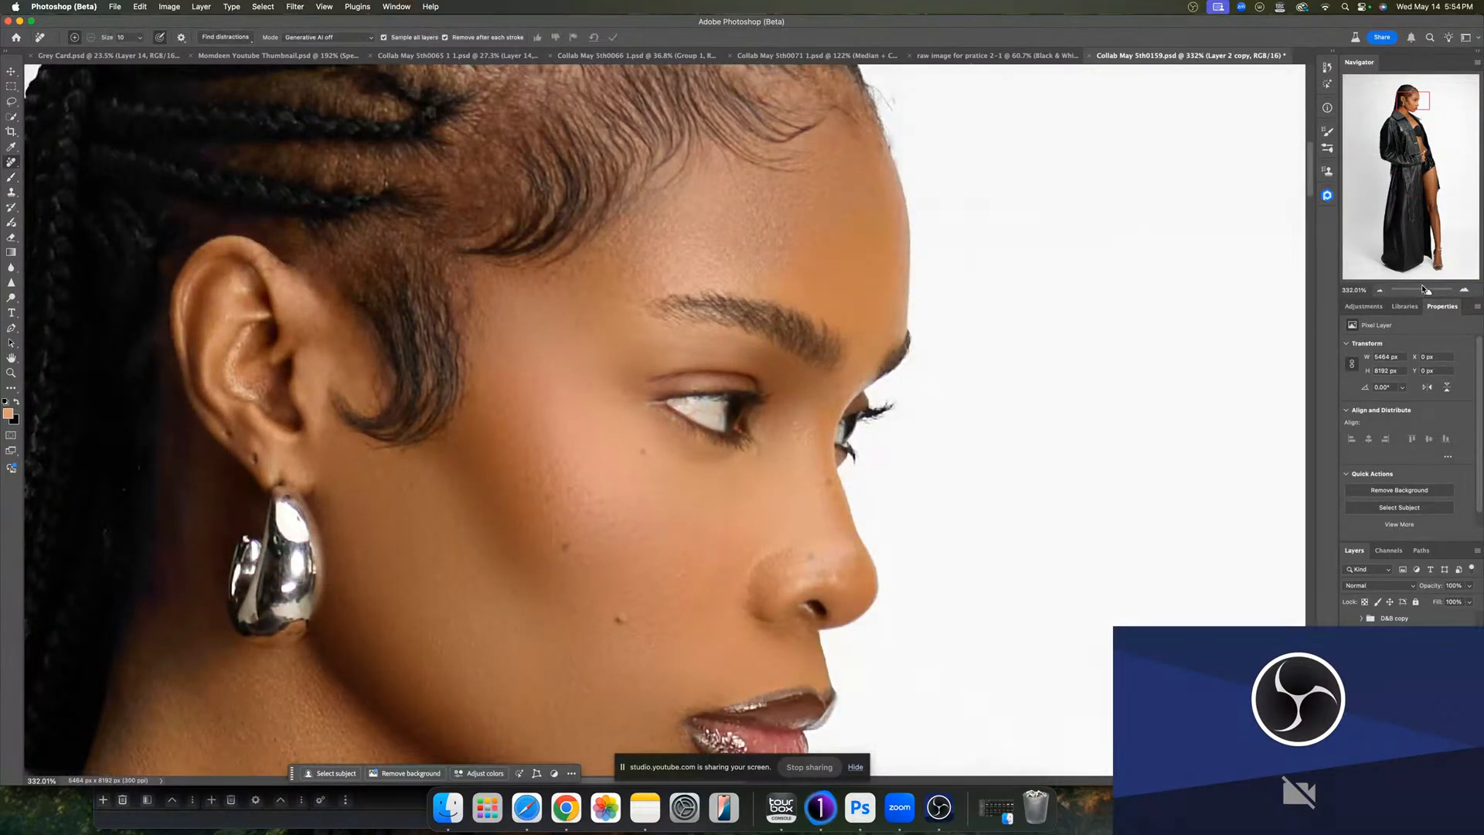
mouse_move(1426, 291)
mouse_down()
mouse_move(1413, 291)
mouse_move(1438, 292)
mouse_up()
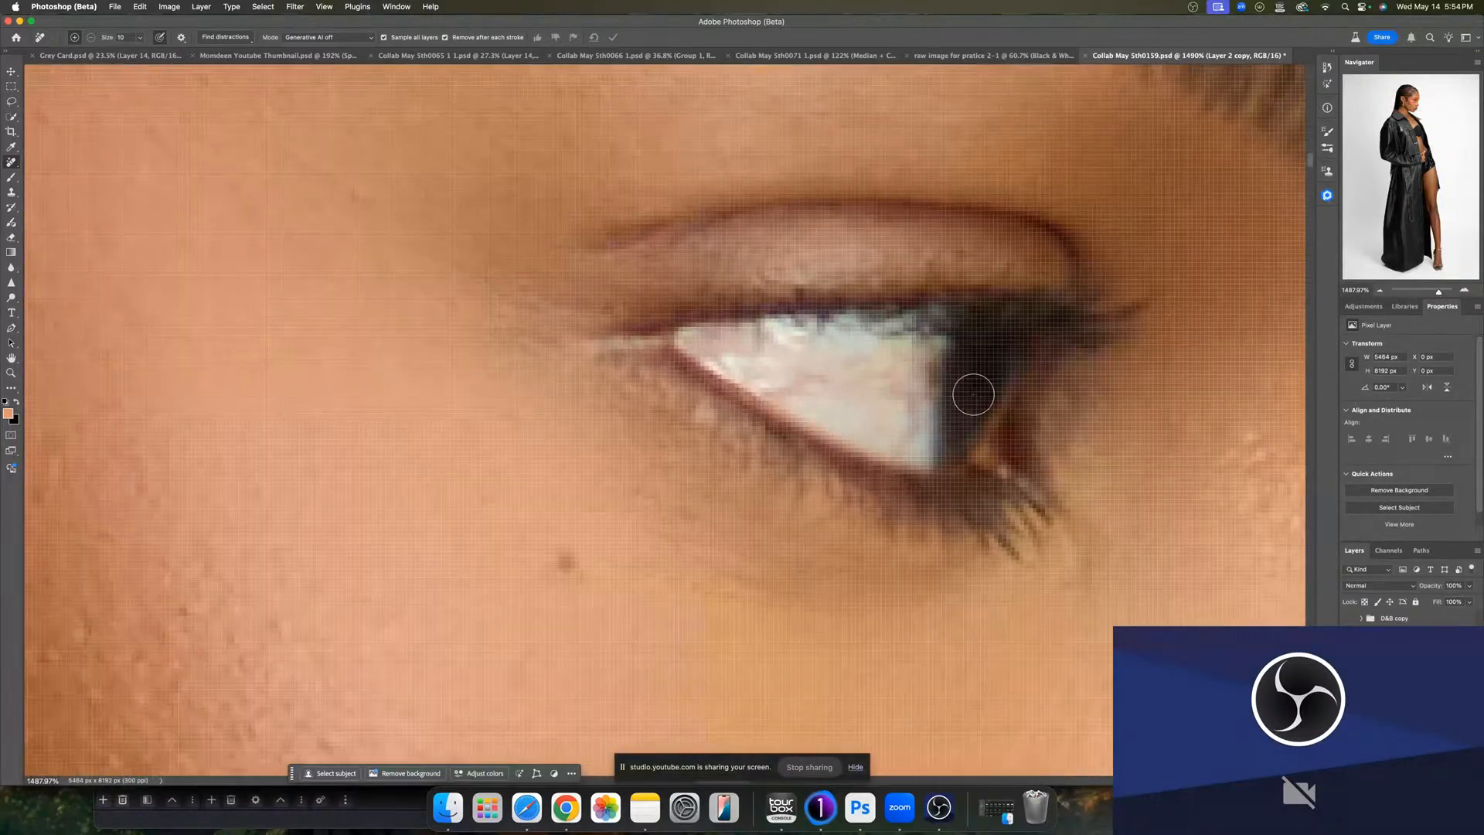
mouse_move(911, 434)
mouse_down()
mouse_move(887, 430)
mouse_move(909, 433)
mouse_up()
mouse_move(917, 424)
mouse_down()
mouse_move(901, 394)
mouse_move(765, 390)
mouse_move(820, 378)
mouse_up()
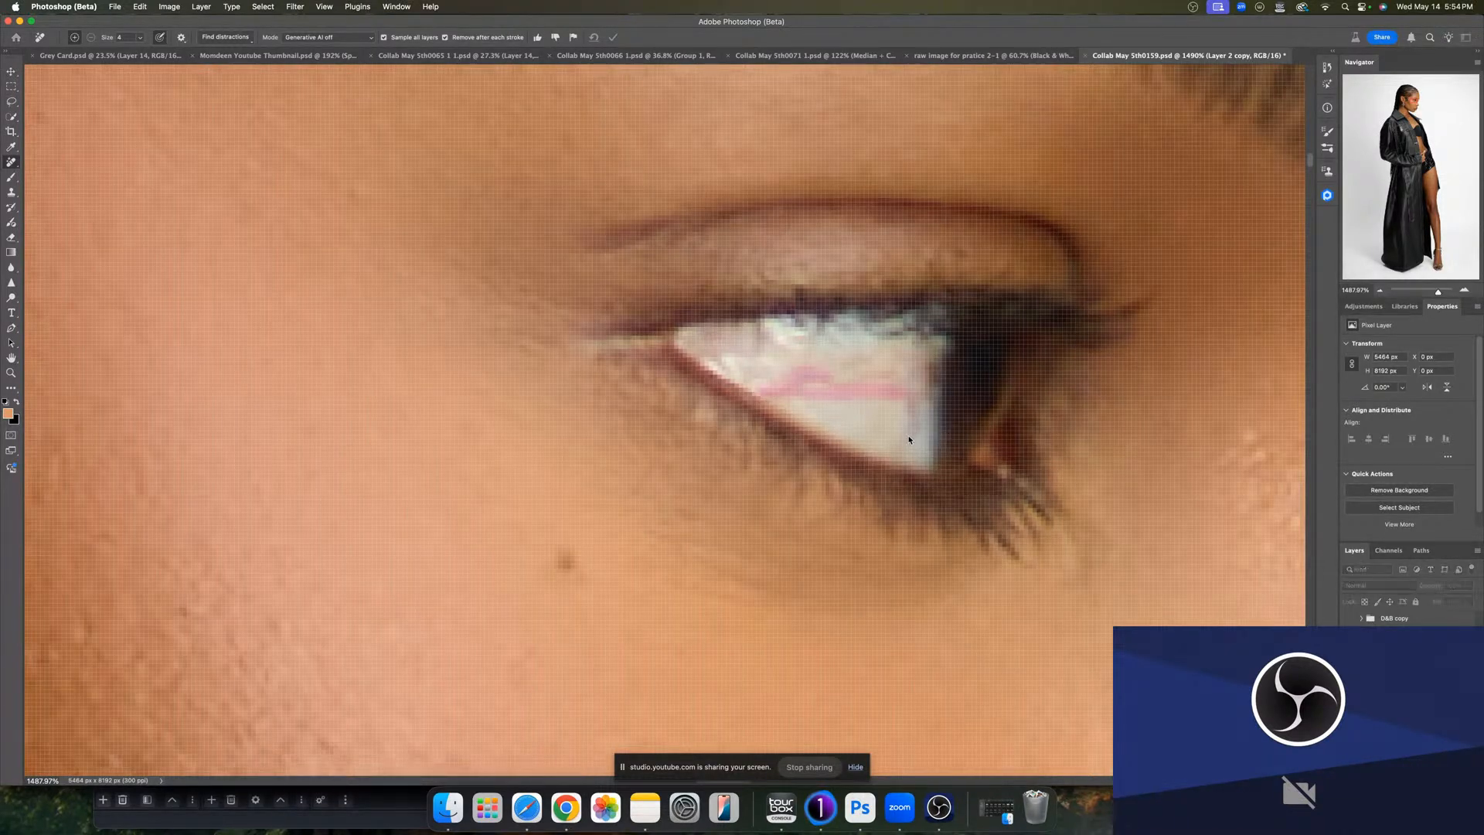
mouse_move(915, 400)
mouse_down()
mouse_move(934, 369)
mouse_move(905, 393)
mouse_up()
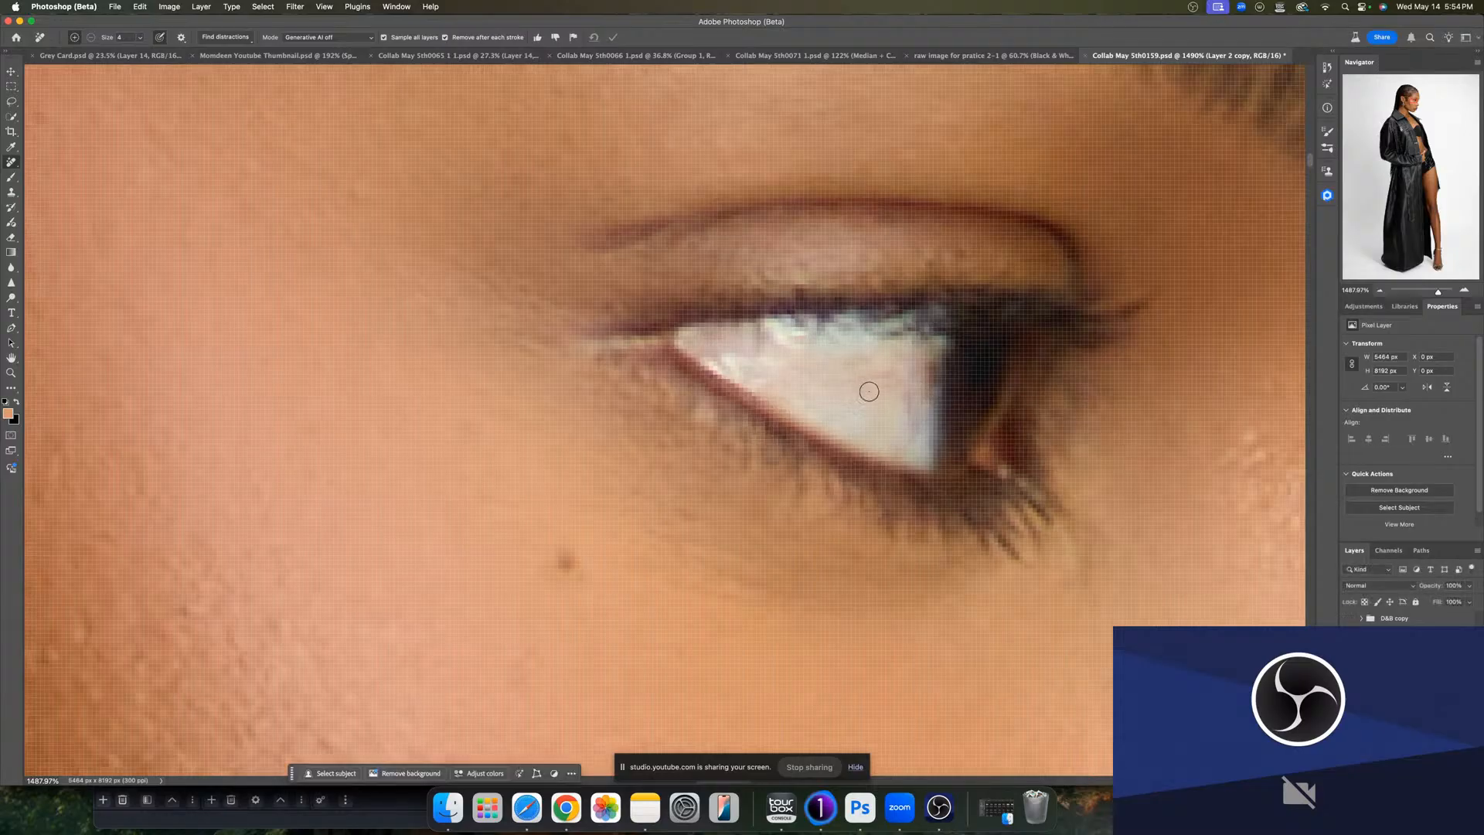
drag(891, 375, 849, 379)
drag(761, 354, 758, 327)
drag(909, 414, 931, 358)
drag(911, 436, 914, 422)
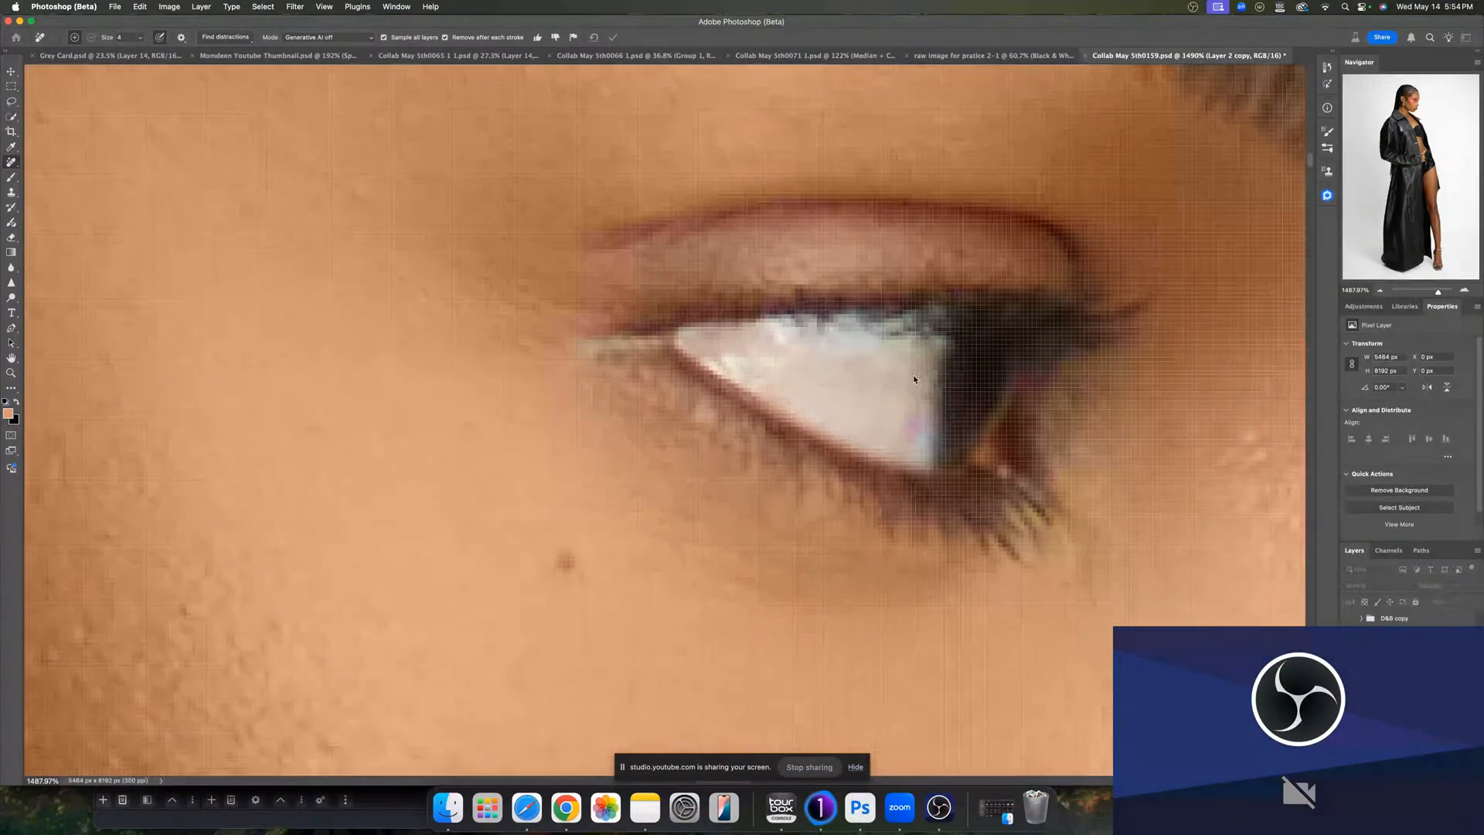
click(887, 376)
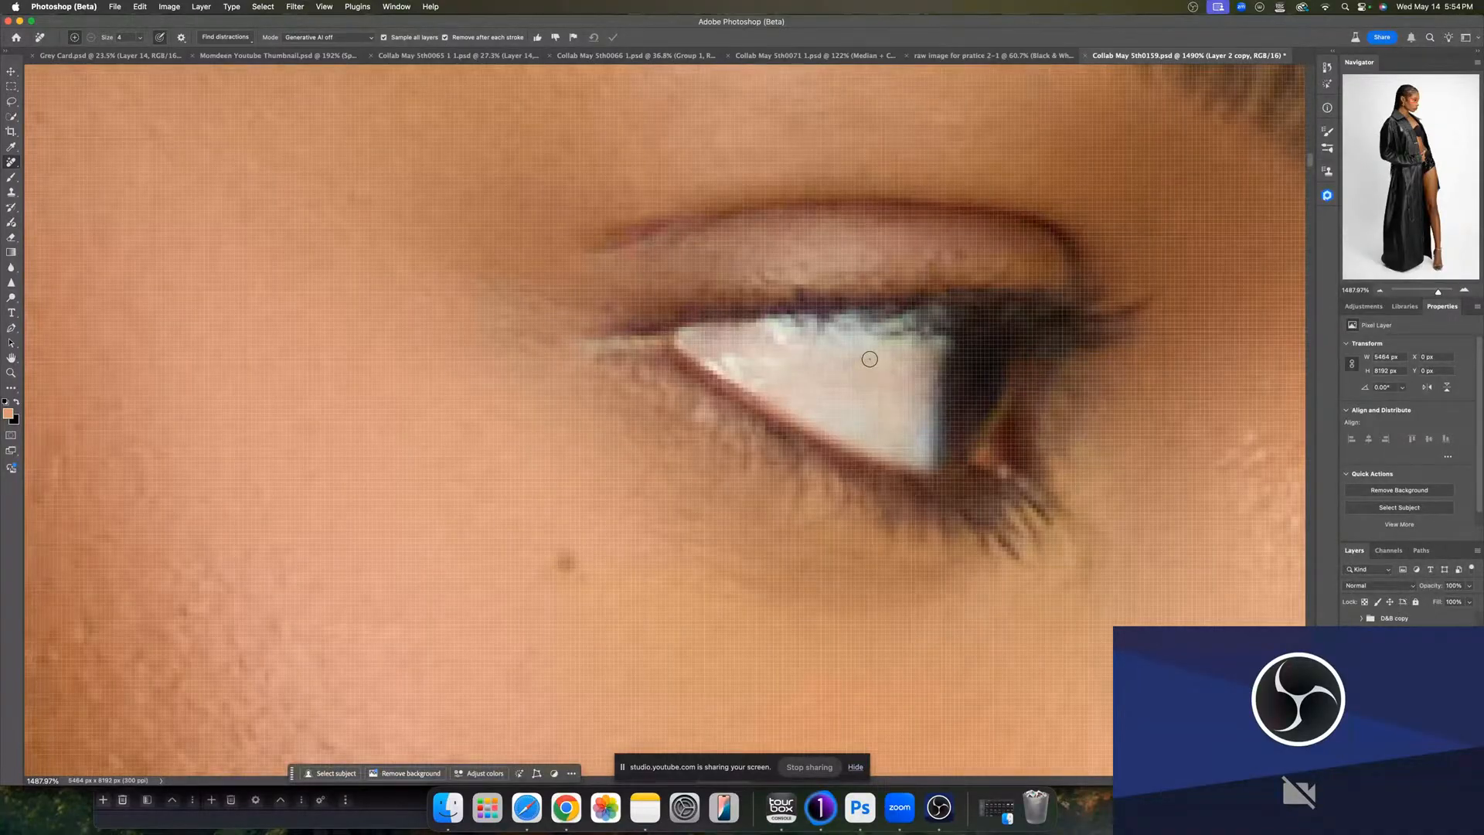
drag(870, 359, 858, 382)
drag(910, 436, 895, 444)
mouse_move(782, 348)
mouse_down()
mouse_move(703, 333)
mouse_move(716, 360)
mouse_up()
- Remove a blemish beside the eye and clean the far eye's white with the Remove tool
scroll(923, 383, right, 5)
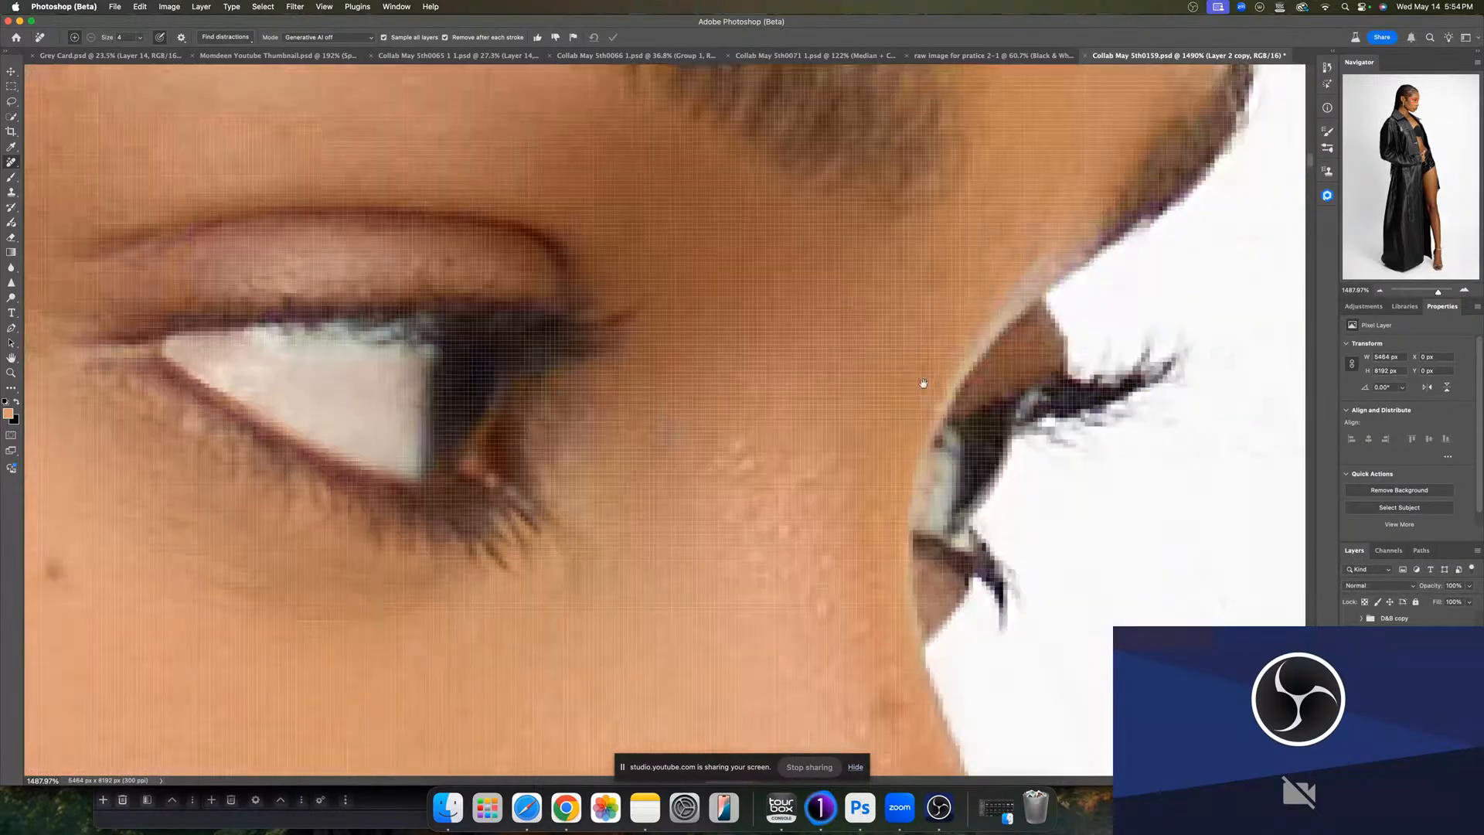
drag(923, 383, 760, 381)
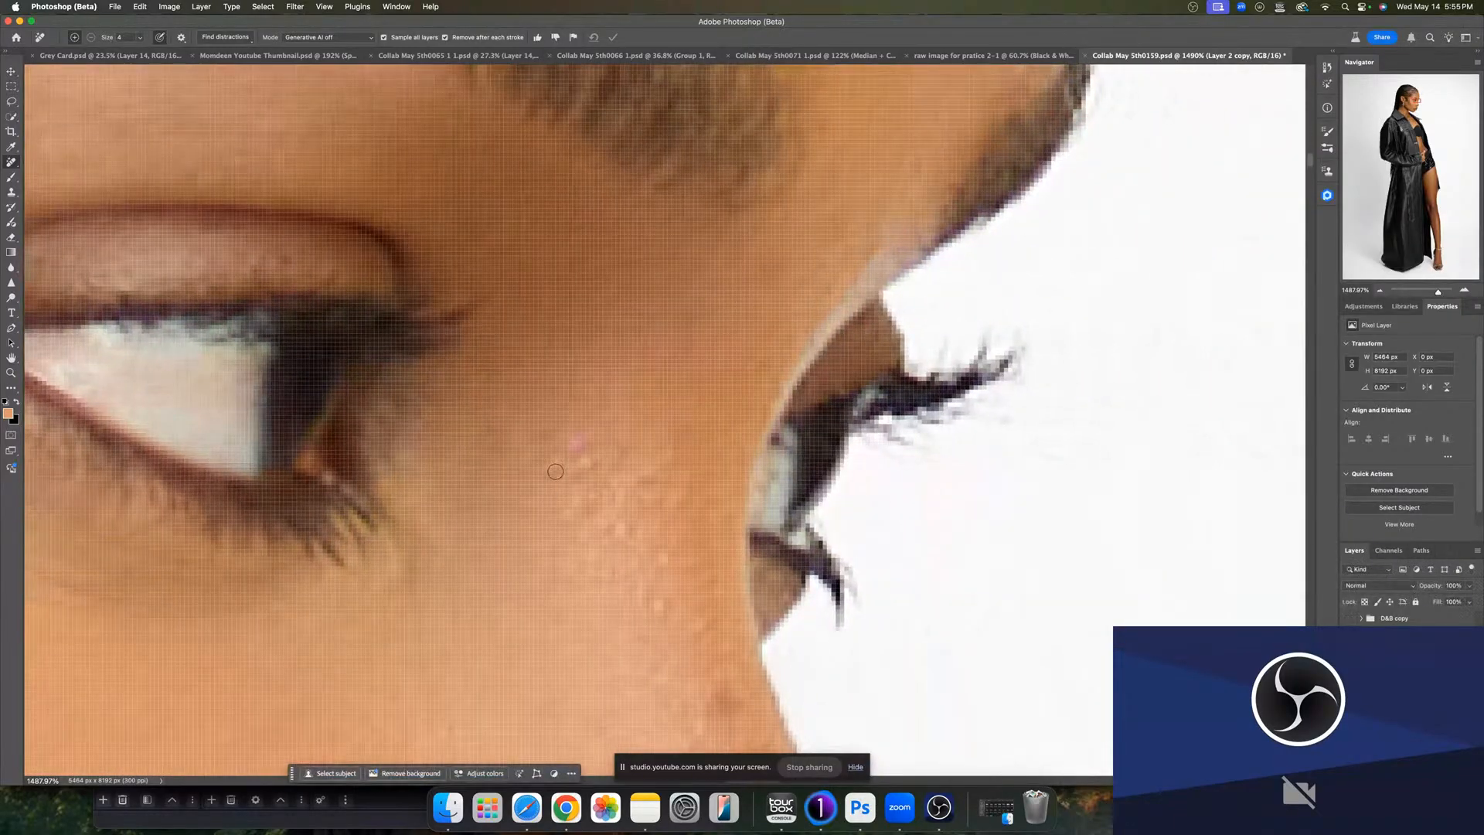
mouse_move(551, 473)
mouse_down()
mouse_move(556, 458)
mouse_move(591, 480)
mouse_up()
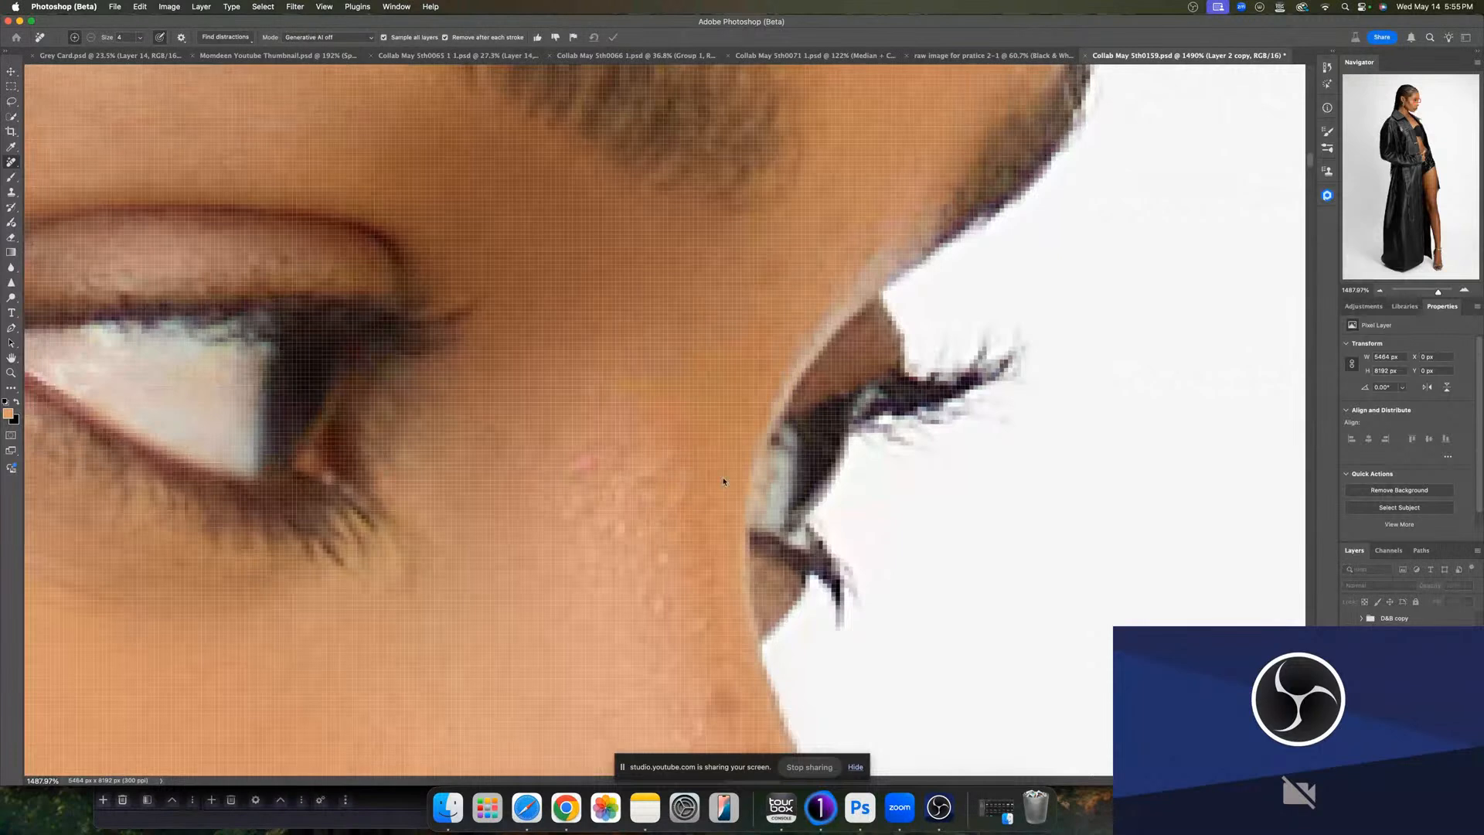
click(789, 447)
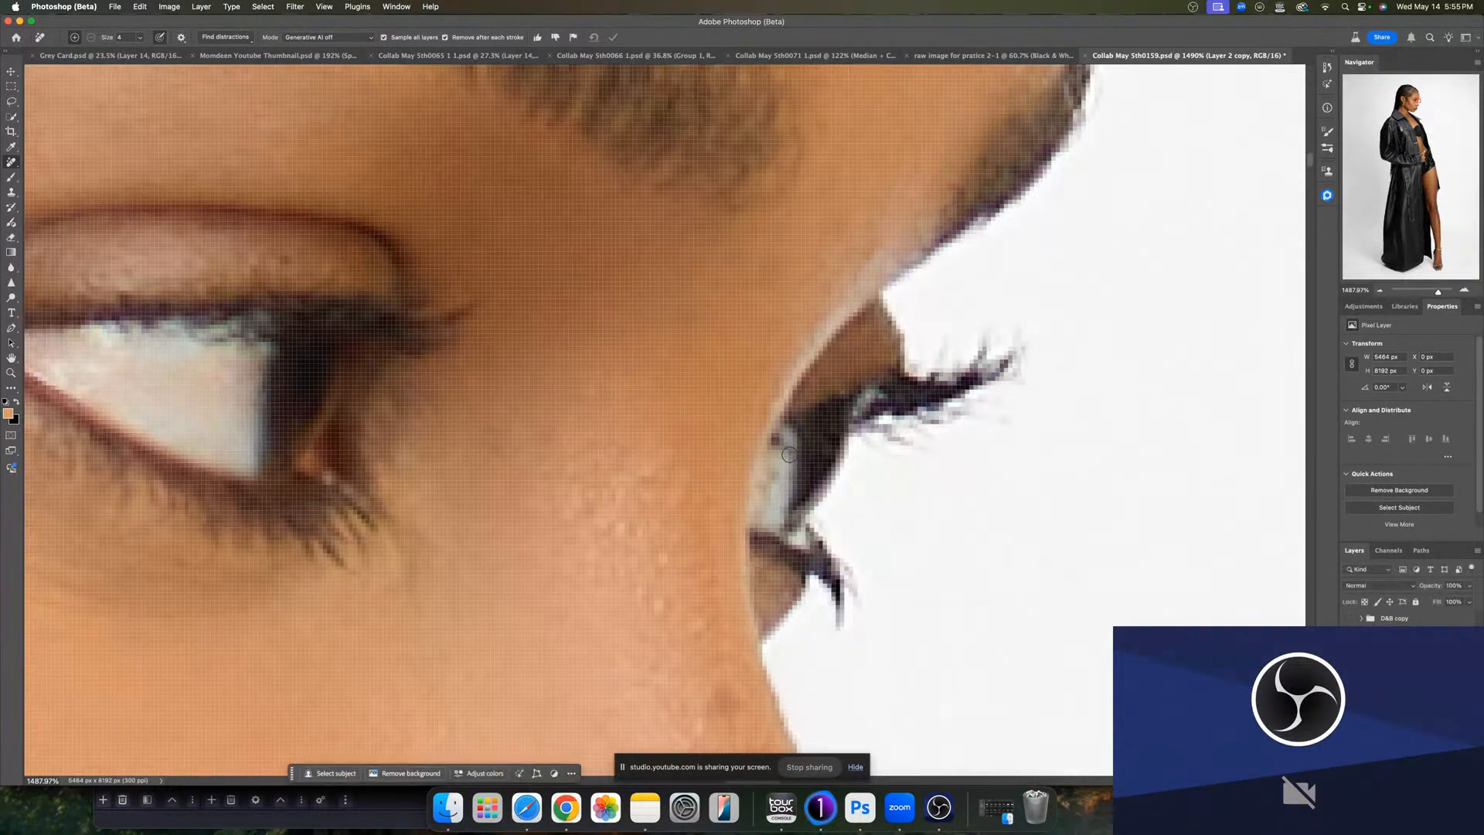
click(773, 439)
click(771, 474)
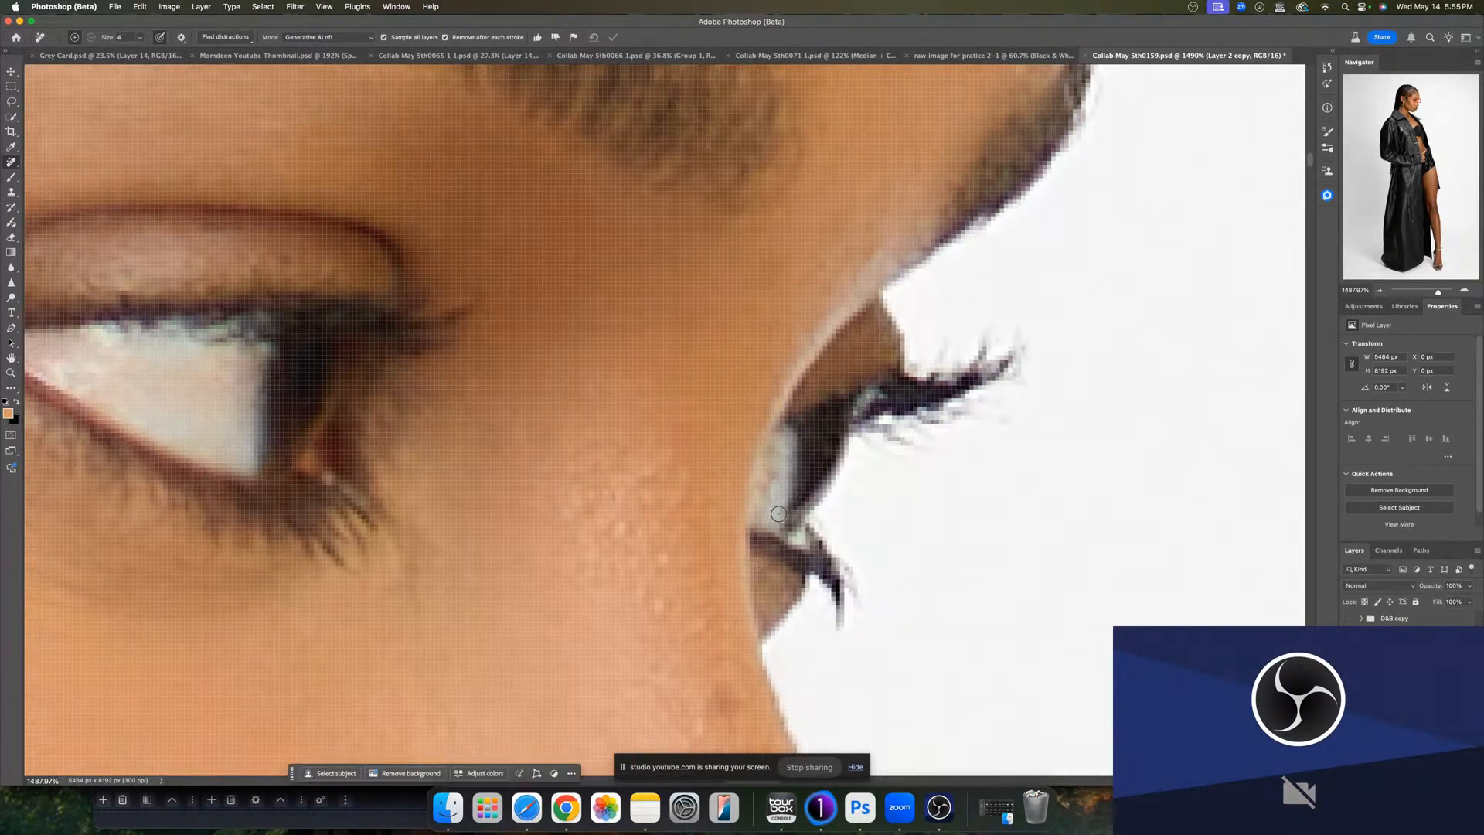
click(777, 464)
mouse_move(896, 450)
mouse_down()
mouse_move(859, 439)
mouse_move(872, 456)
mouse_up()
drag(774, 474, 765, 492)
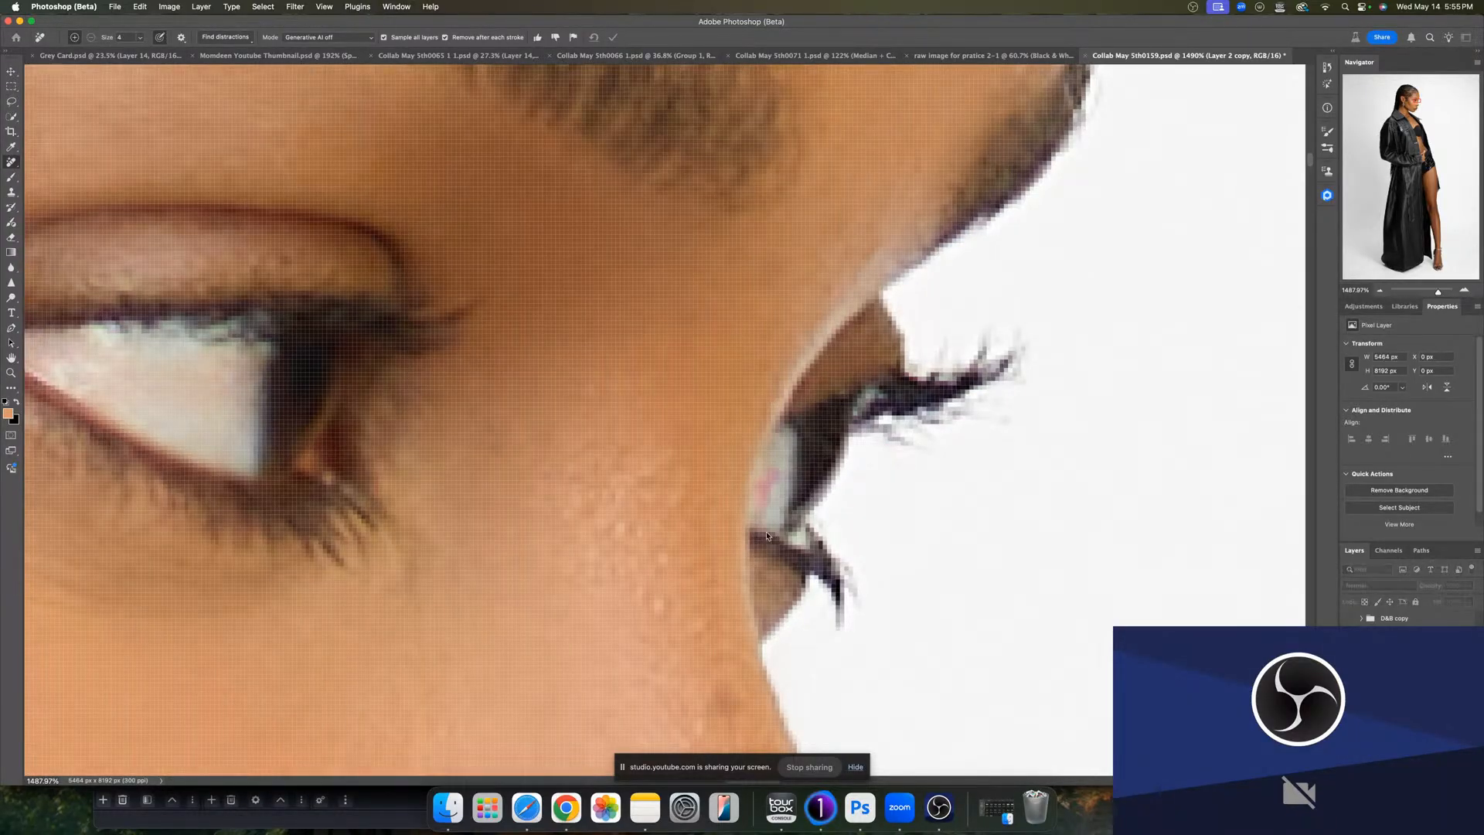
click(760, 513)
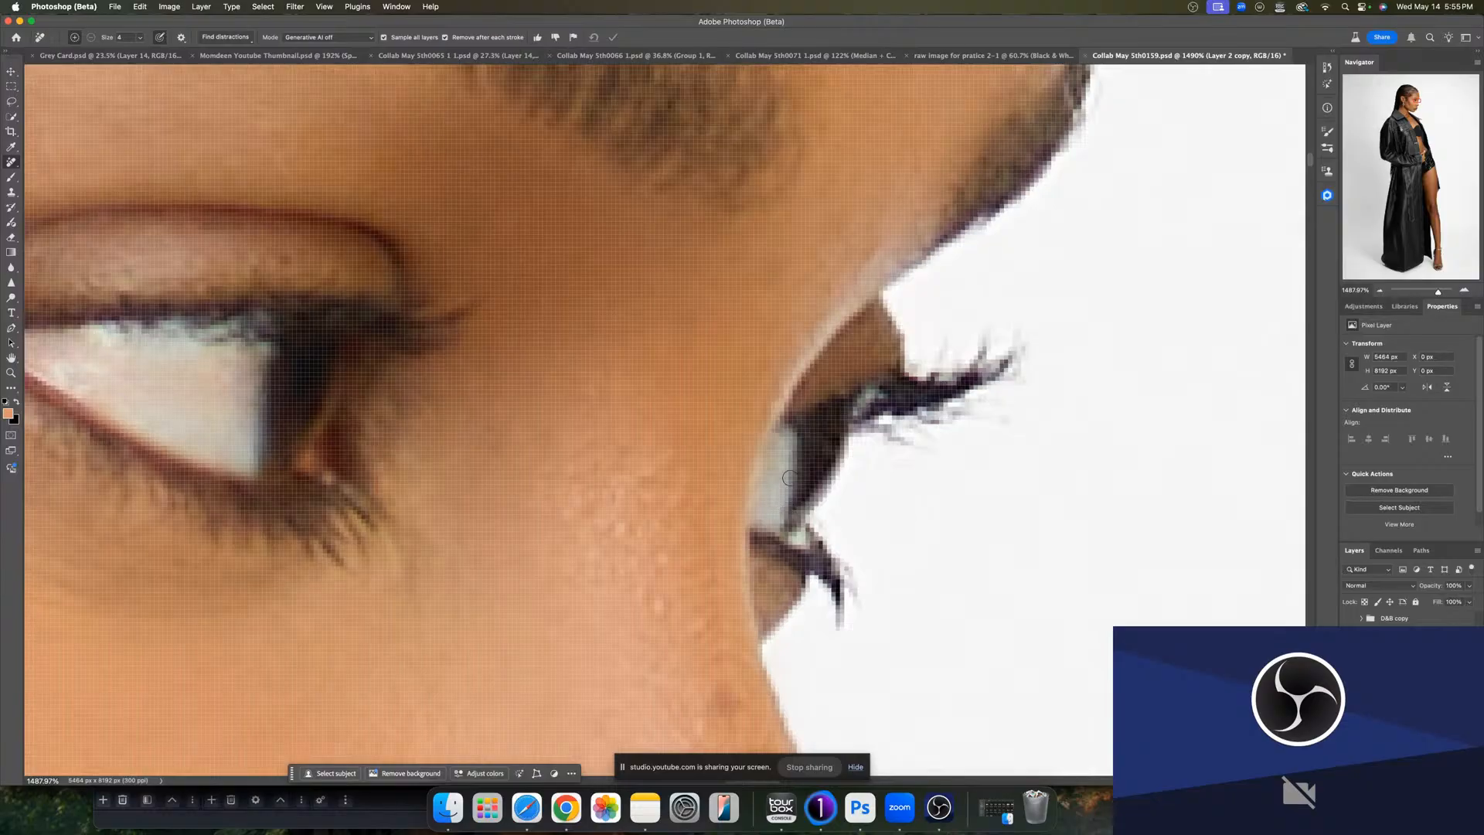
- Add a Hue/Saturation adjustment with saturation at -100 and invert its mask to hide the effect
click(1365, 307)
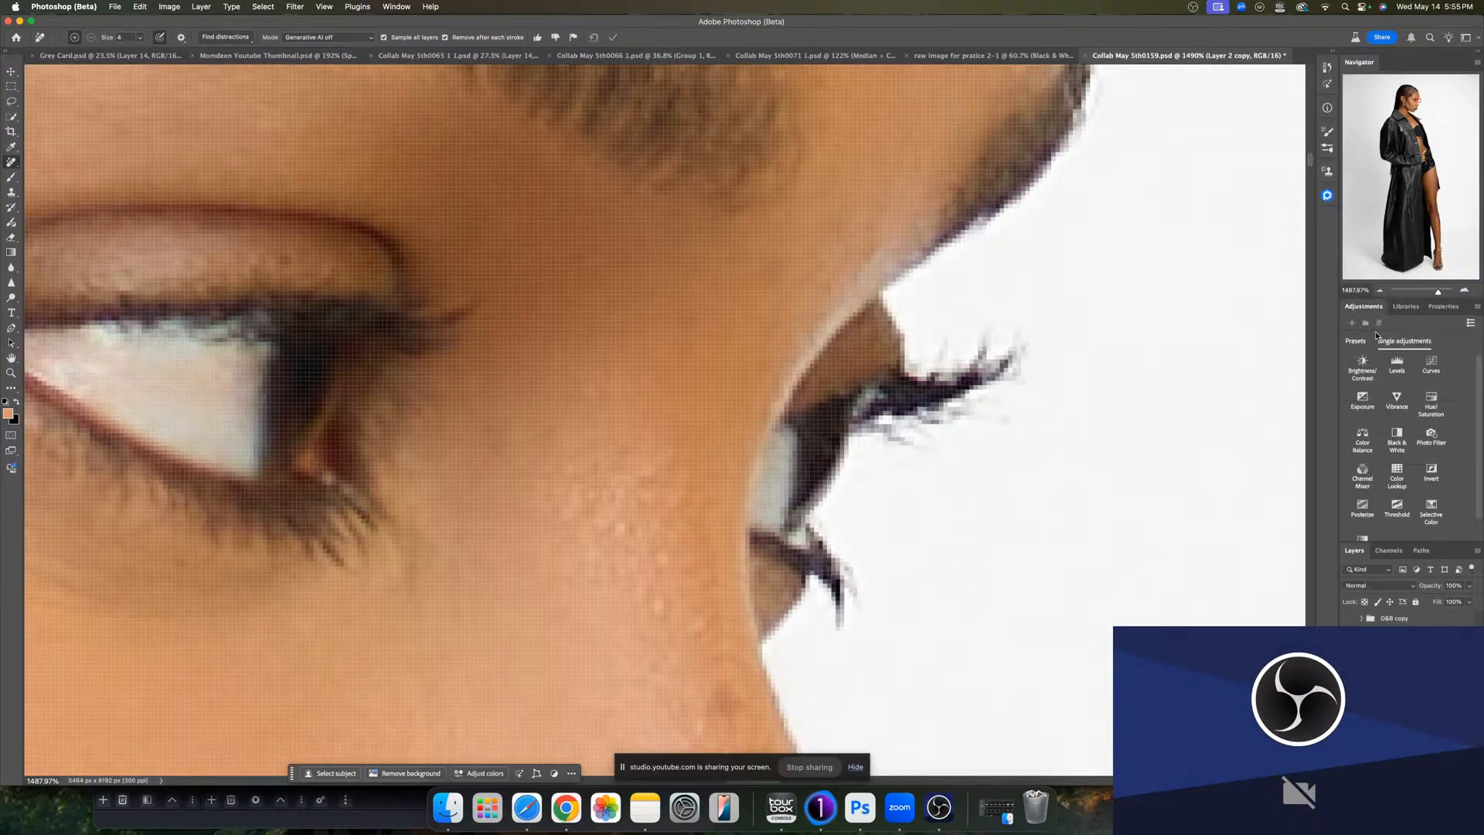
click(1434, 407)
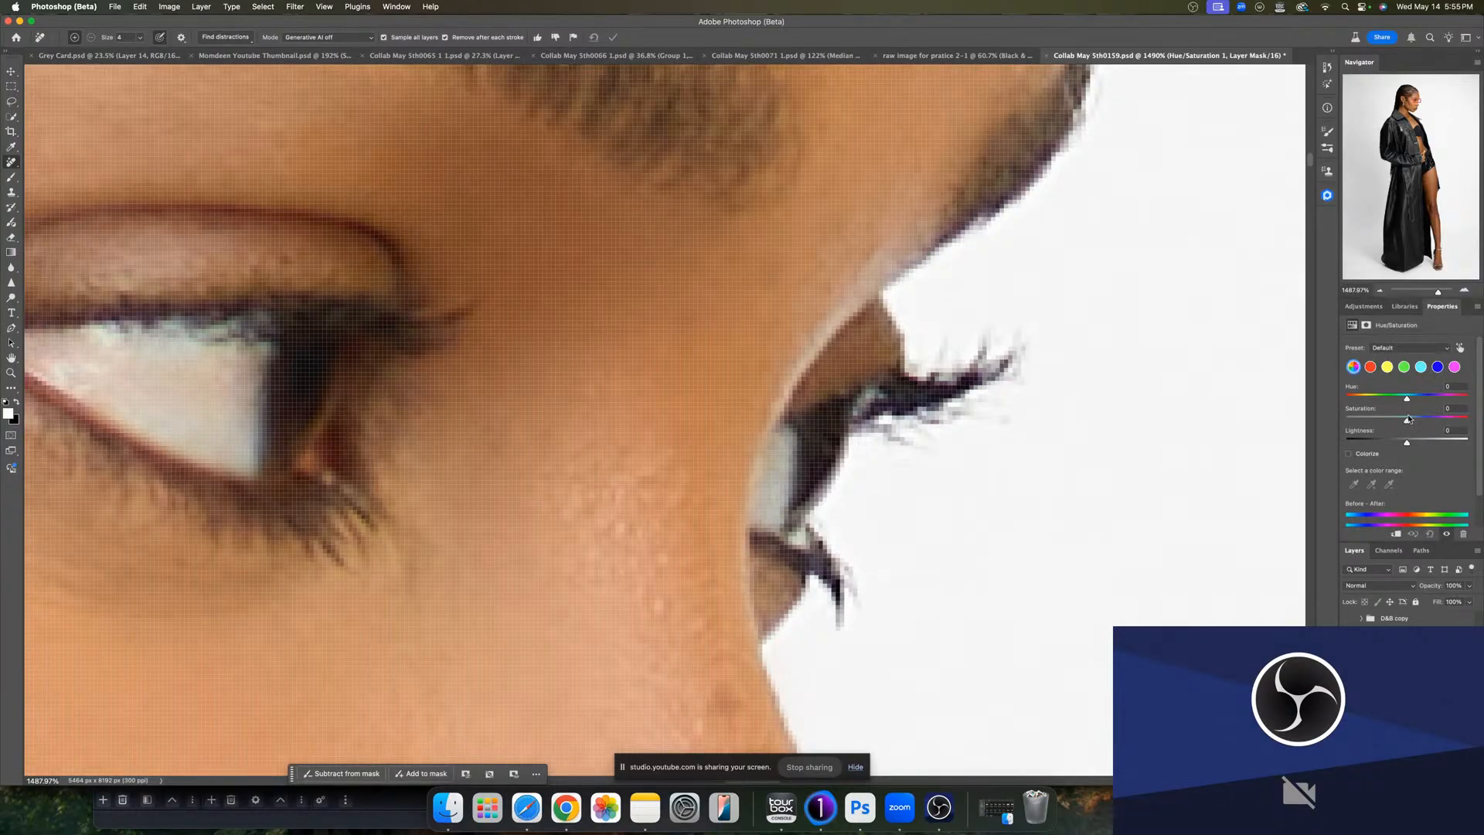
drag(1408, 418, 1296, 420)
click(1374, 637)
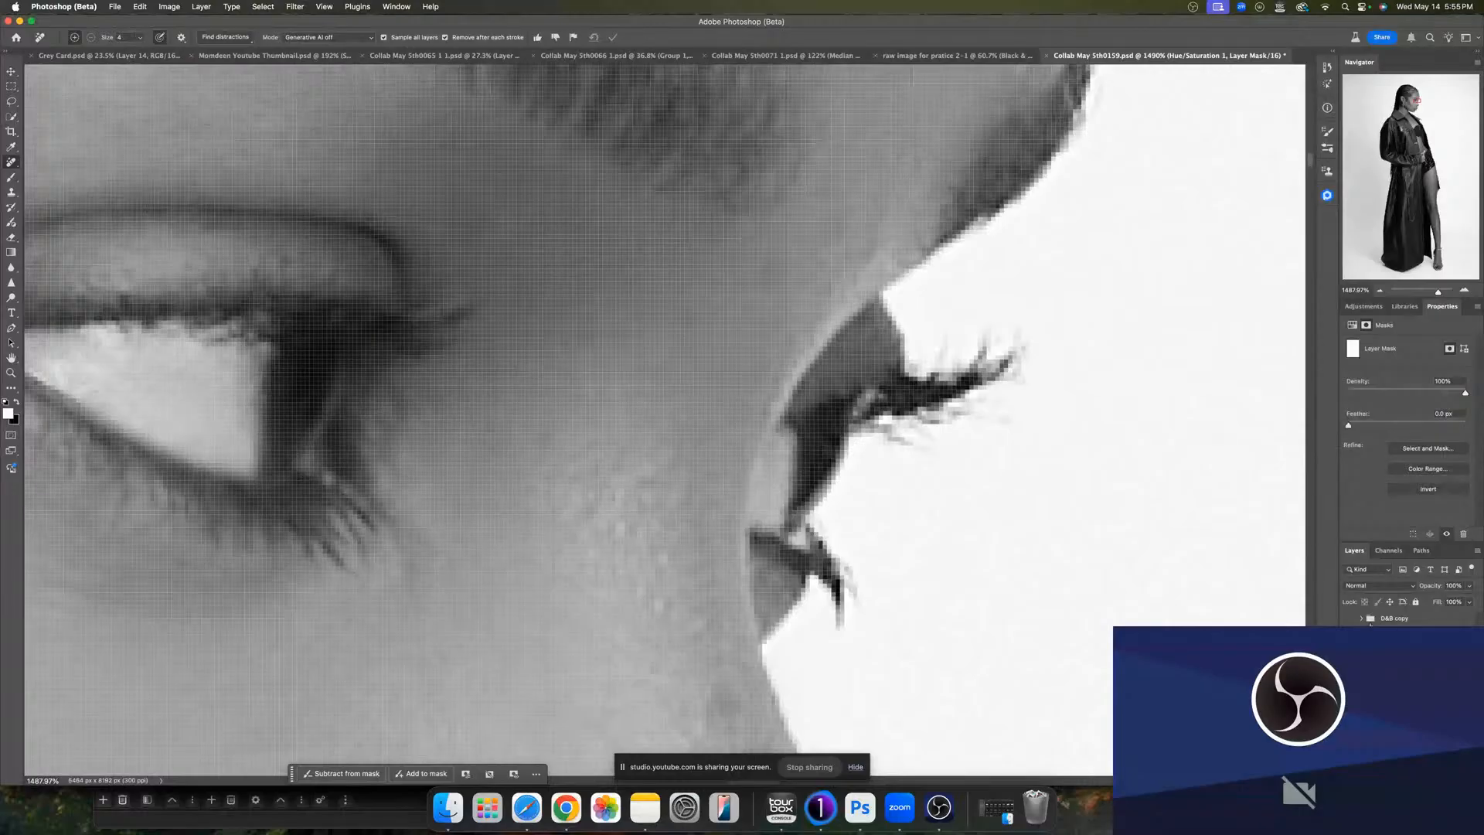
key(super+i)
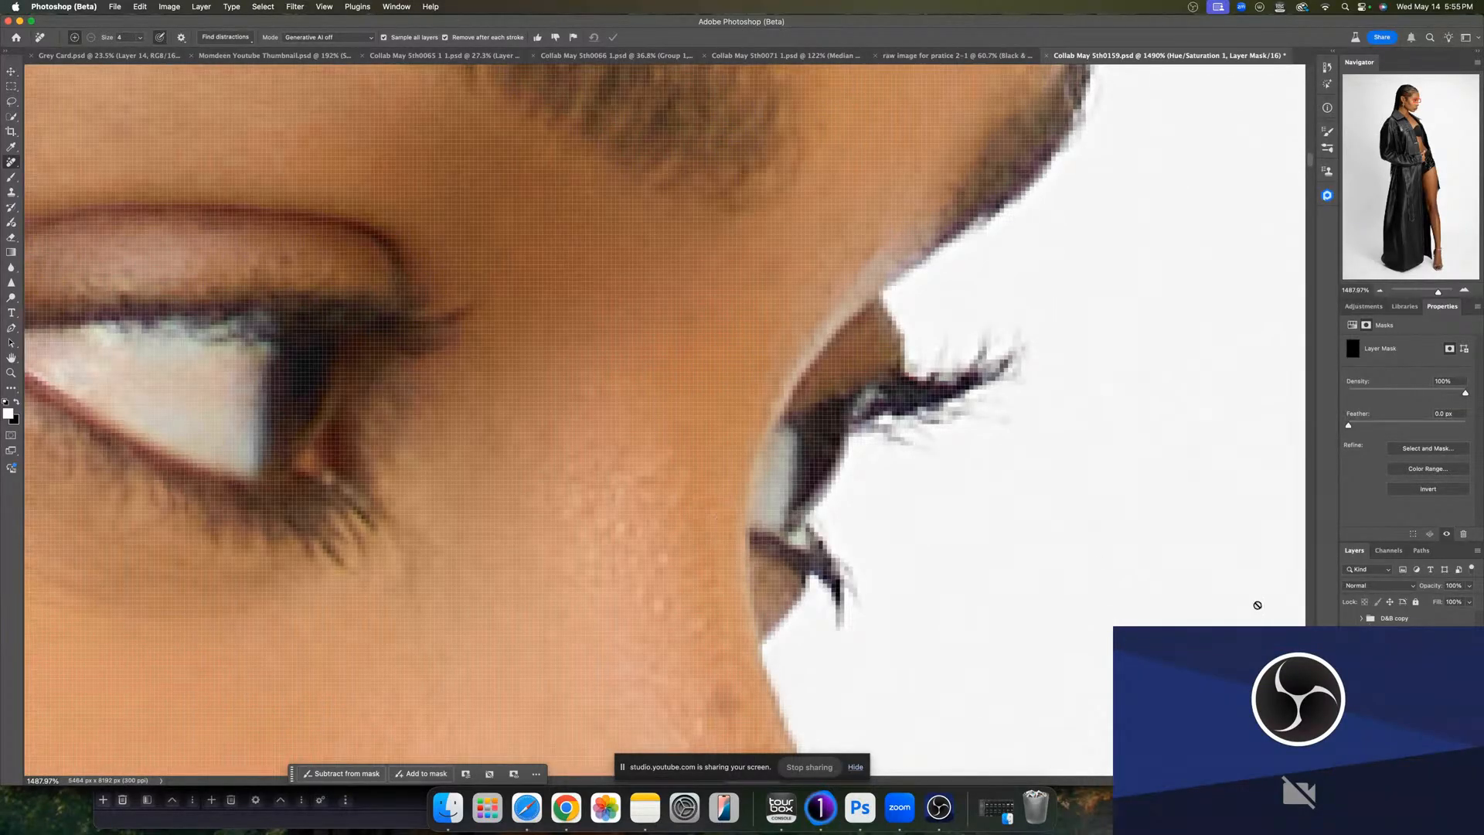
- Paint white on the mask with the Brush over the eye whites to desaturate them
key(b)
mouse_move(205, 408)
mouse_down()
mouse_move(156, 410)
mouse_move(248, 371)
mouse_move(232, 386)
mouse_move(375, 407)
mouse_up()
click(345, 38)
drag(404, 424, 397, 424)
mouse_move(457, 381)
mouse_down()
mouse_move(258, 387)
mouse_move(429, 485)
mouse_move(413, 471)
mouse_move(446, 463)
mouse_move(416, 426)
mouse_move(349, 404)
mouse_move(427, 399)
mouse_move(396, 417)
mouse_up()
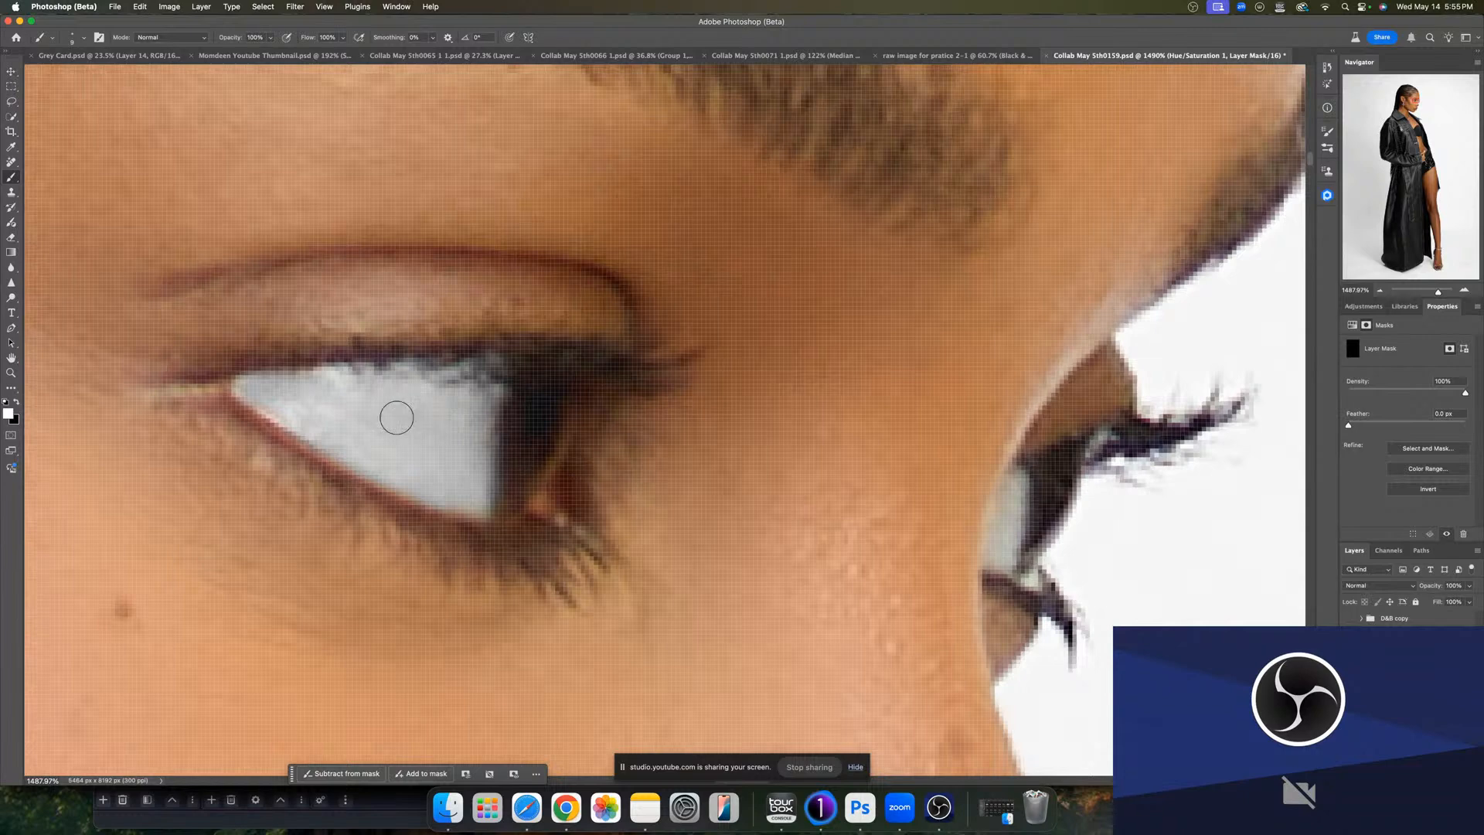
drag(673, 548, 263, 533)
mouse_move(446, 514)
mouse_down()
mouse_move(473, 540)
mouse_move(458, 529)
mouse_move(474, 478)
mouse_move(457, 544)
mouse_up()
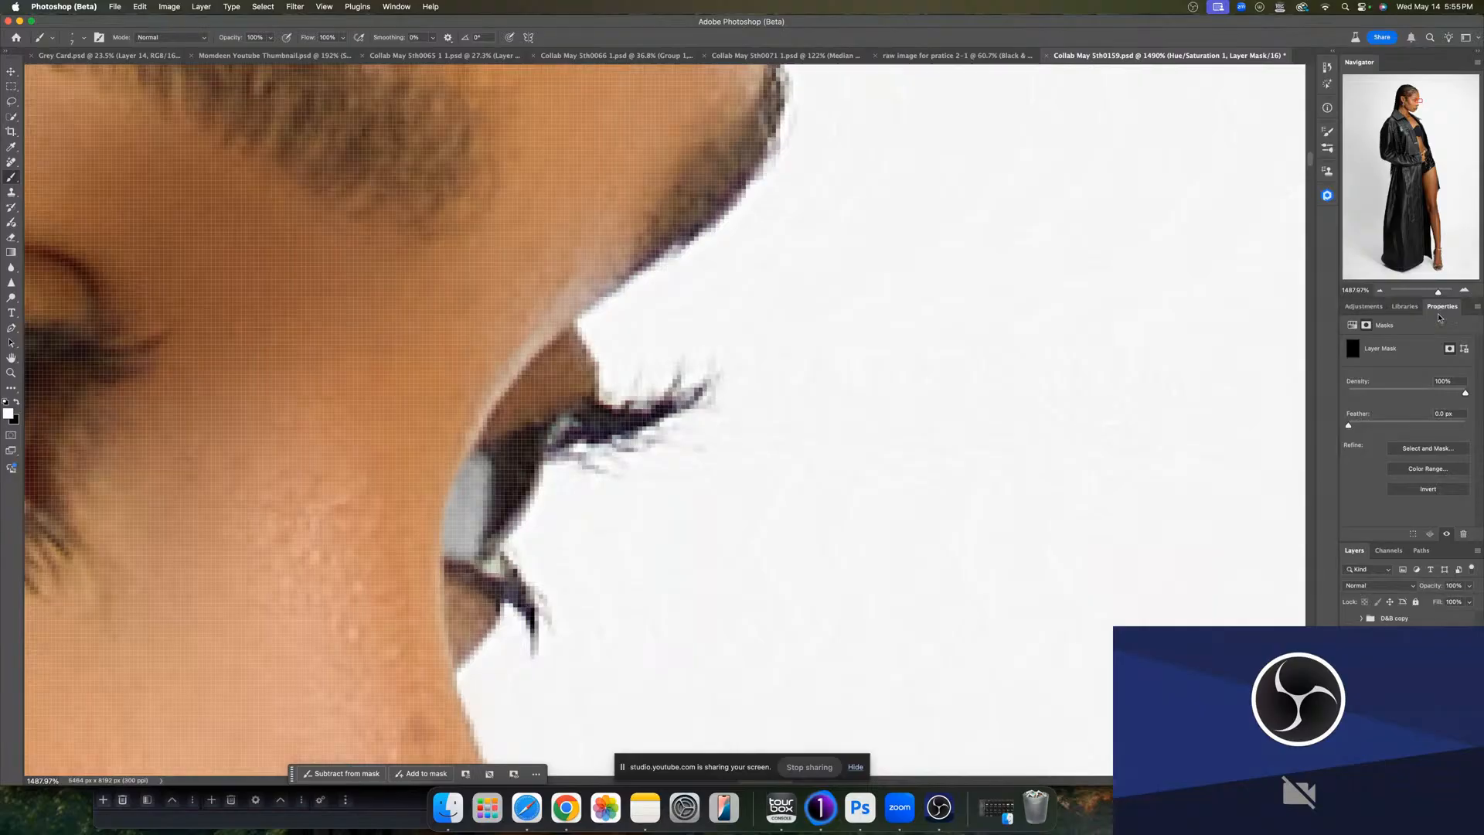
- Lower the Hue/Saturation layer's opacity to about 38%
drag(1441, 297, 1426, 292)
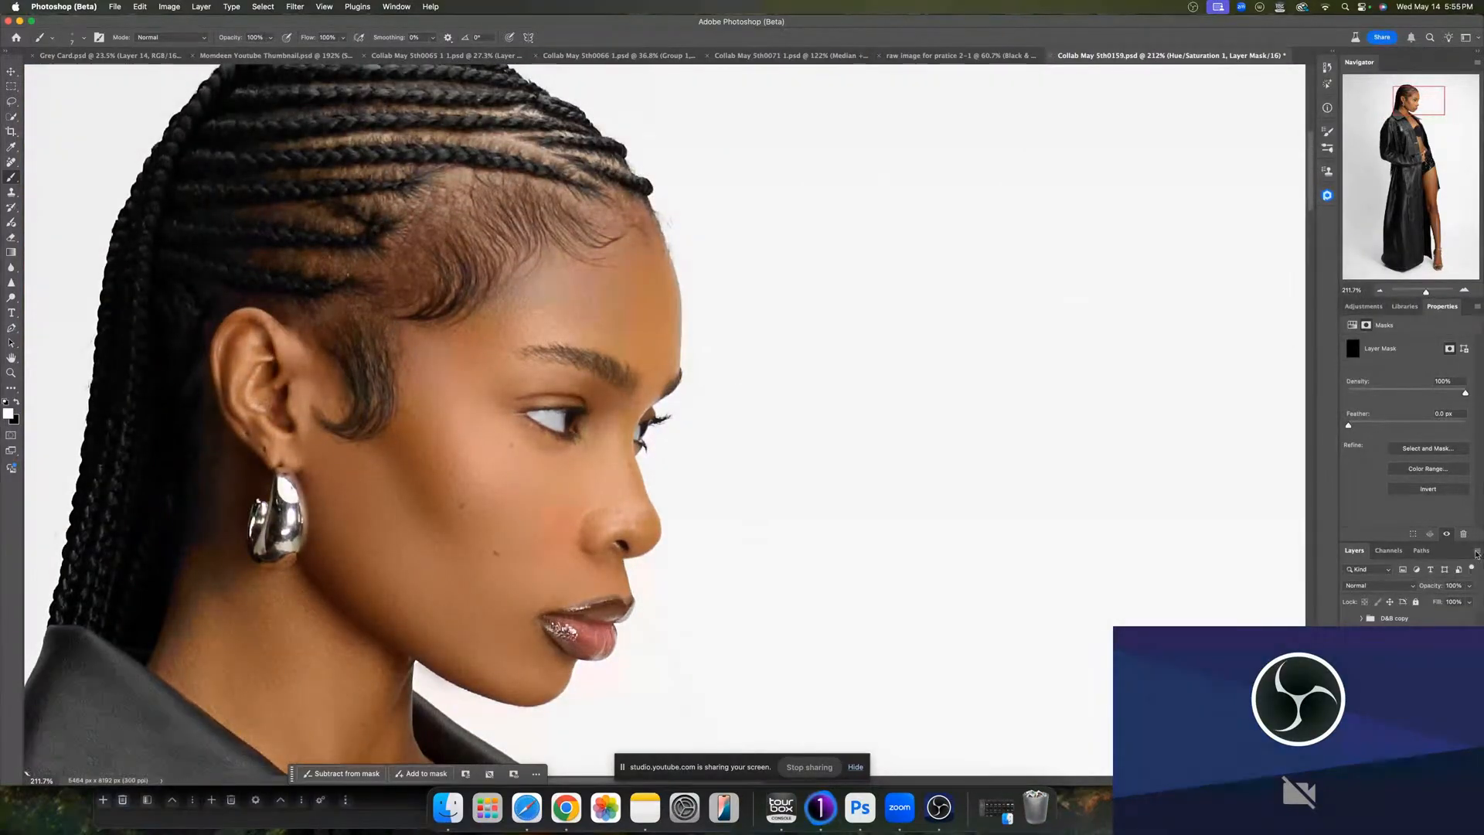
click(1469, 602)
mouse_move(1467, 603)
mouse_down()
mouse_move(1419, 604)
mouse_move(1439, 609)
mouse_up()
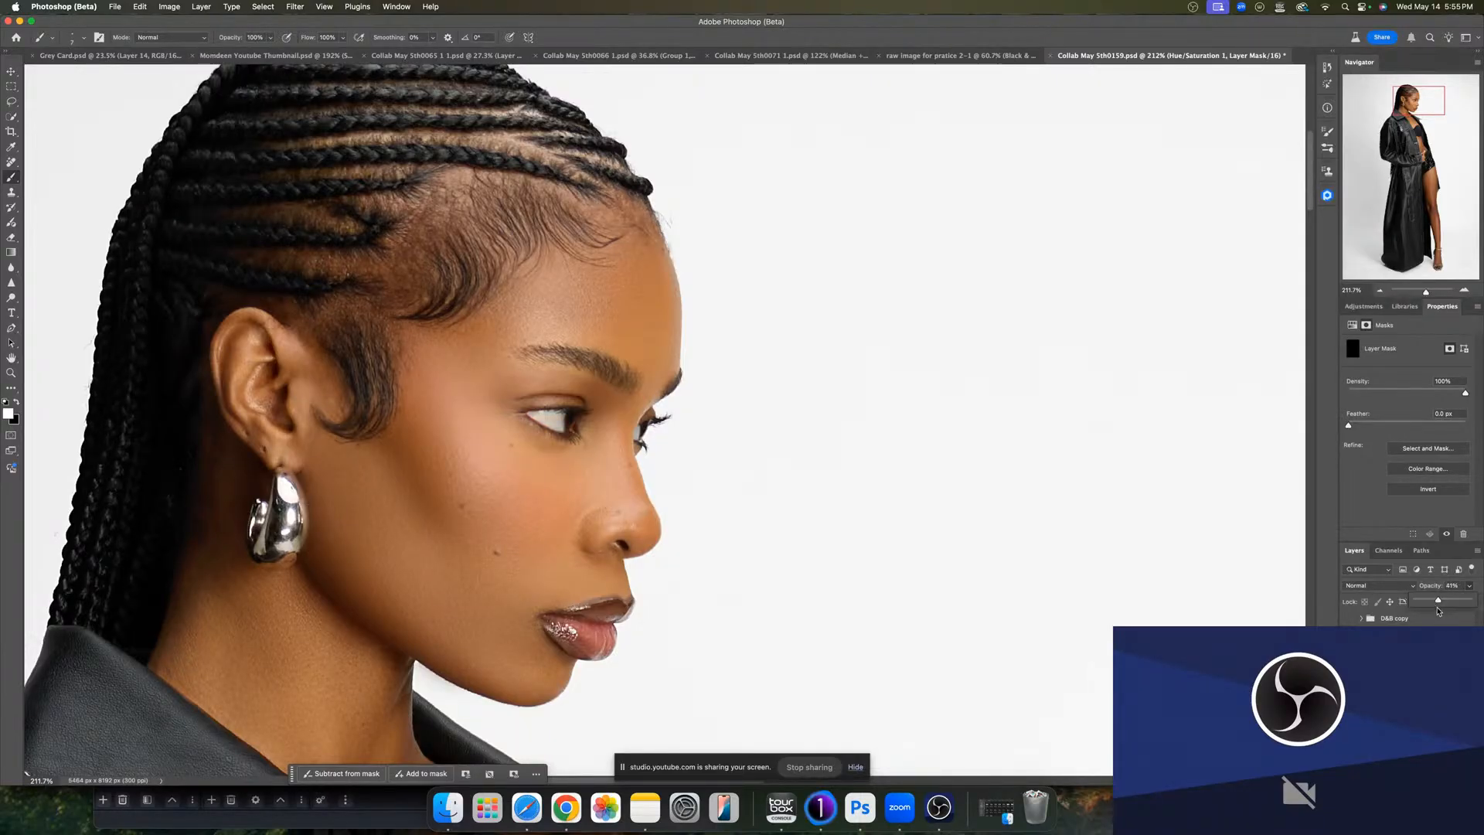
click(1372, 661)
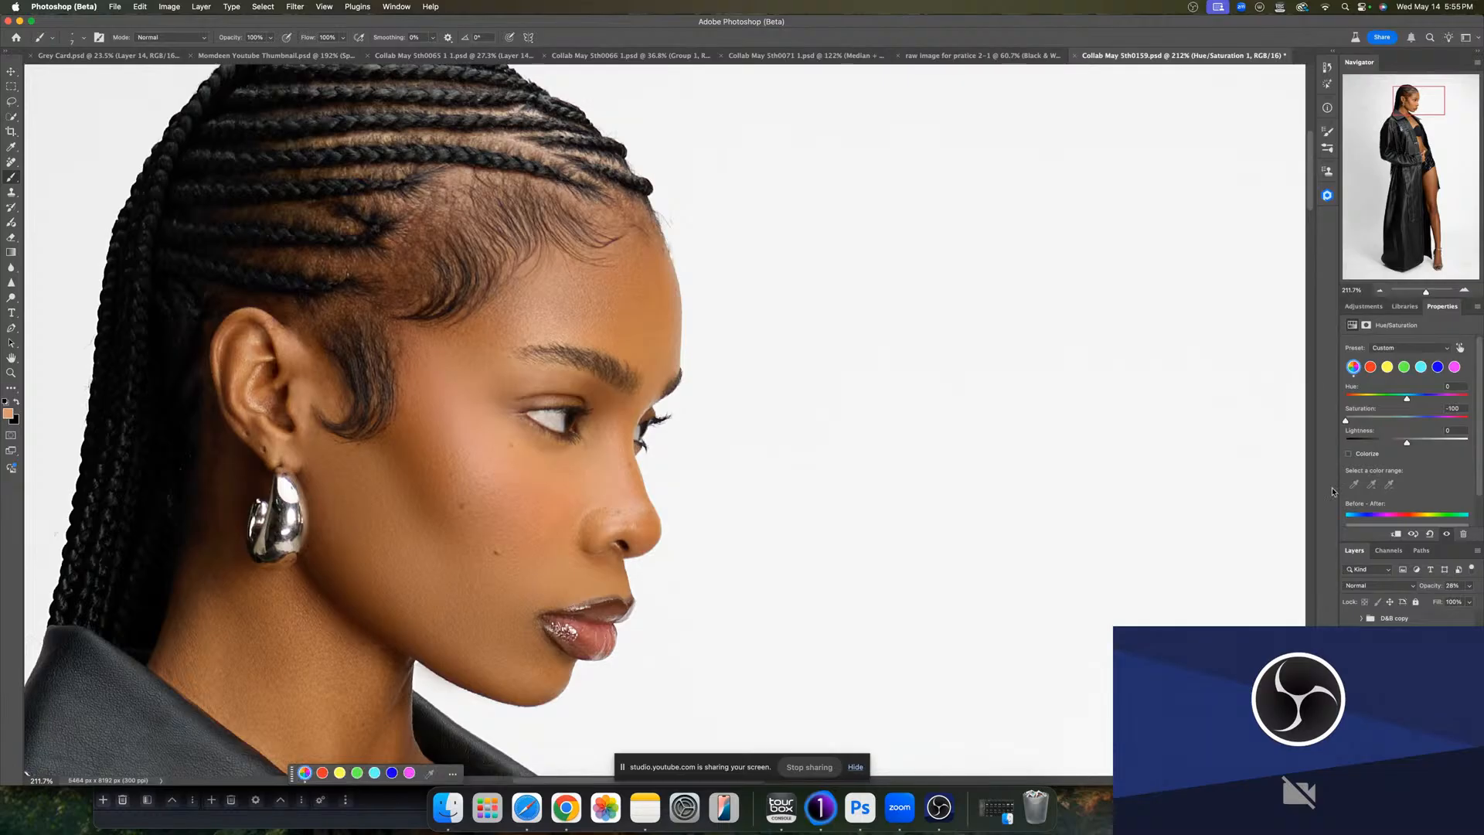
- Add a Levels adjustment that brightens the highlights, with an inverted mask at 35% opacity
click(1365, 308)
click(1419, 384)
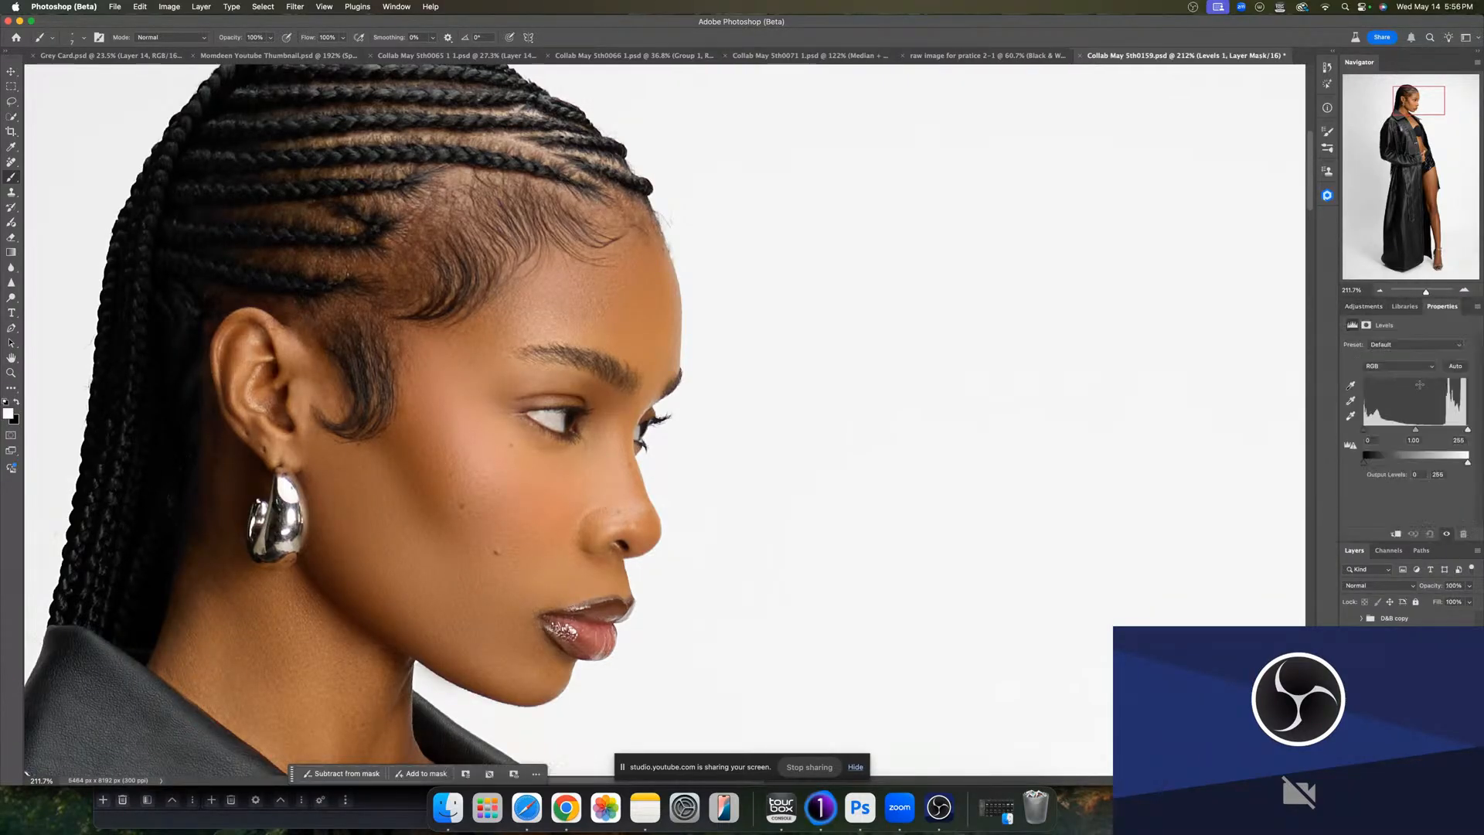
drag(1468, 431, 1404, 430)
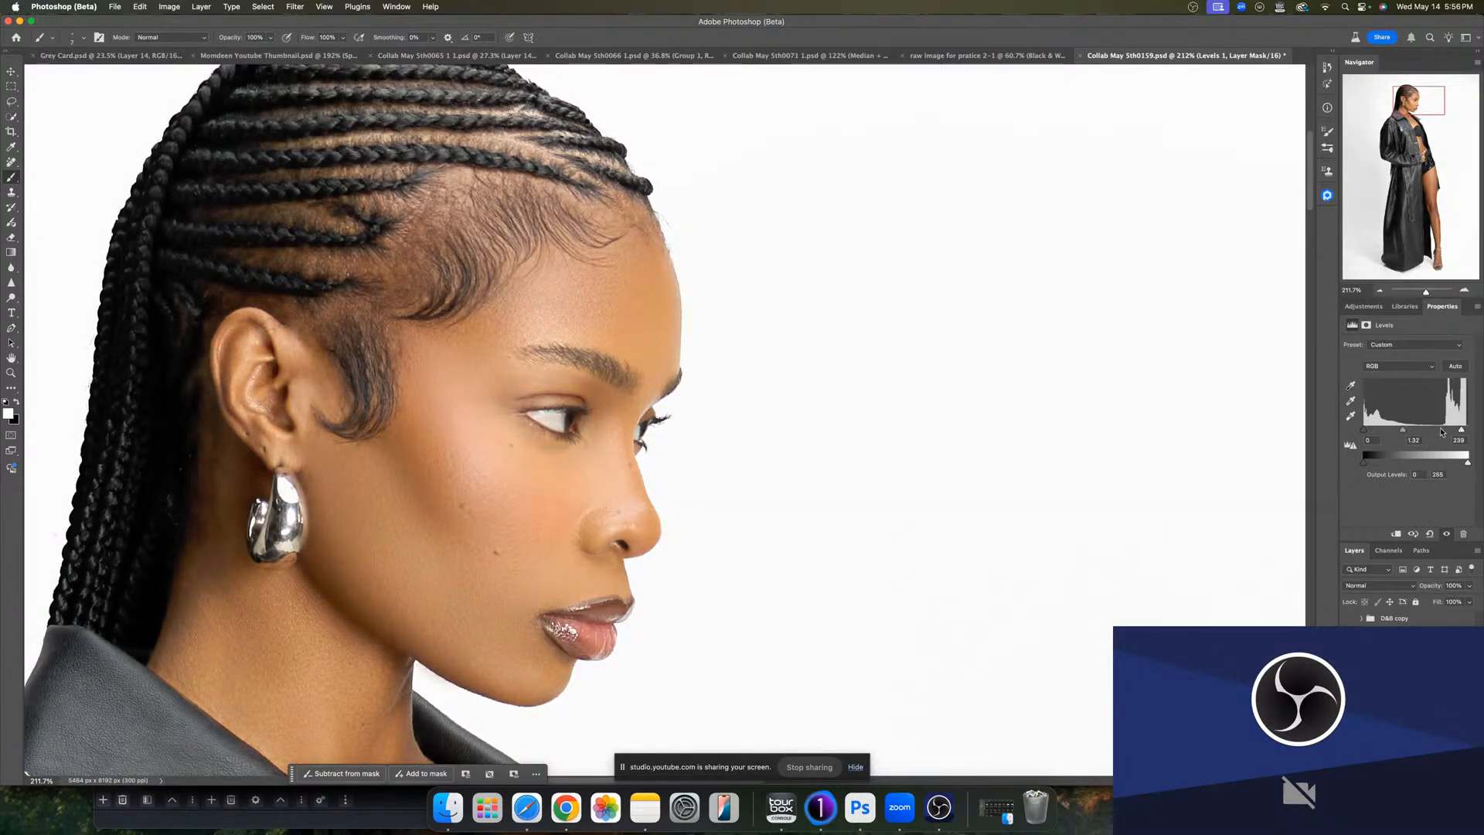
key(super+i)
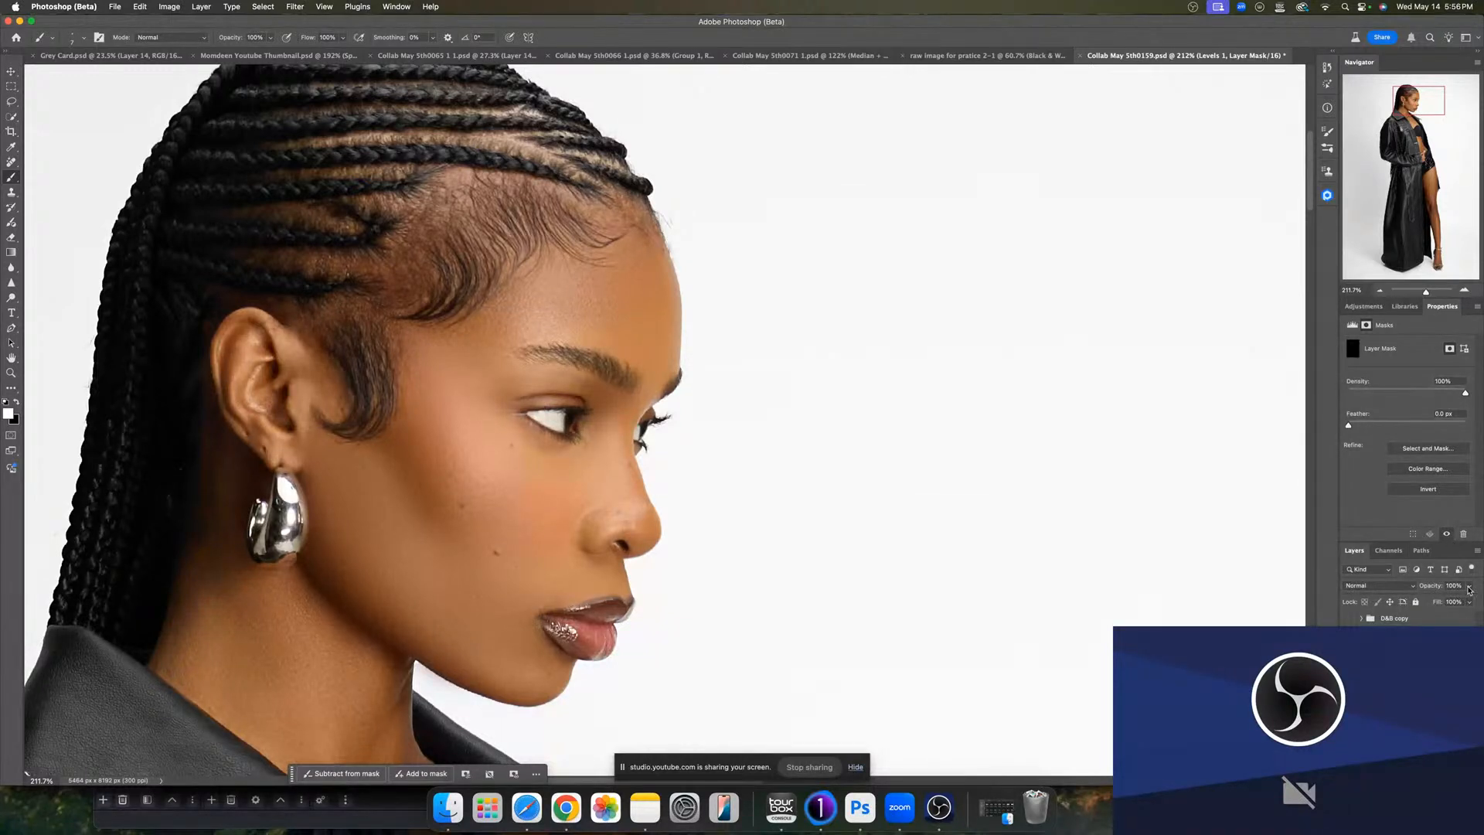
drag(1469, 590, 1418, 600)
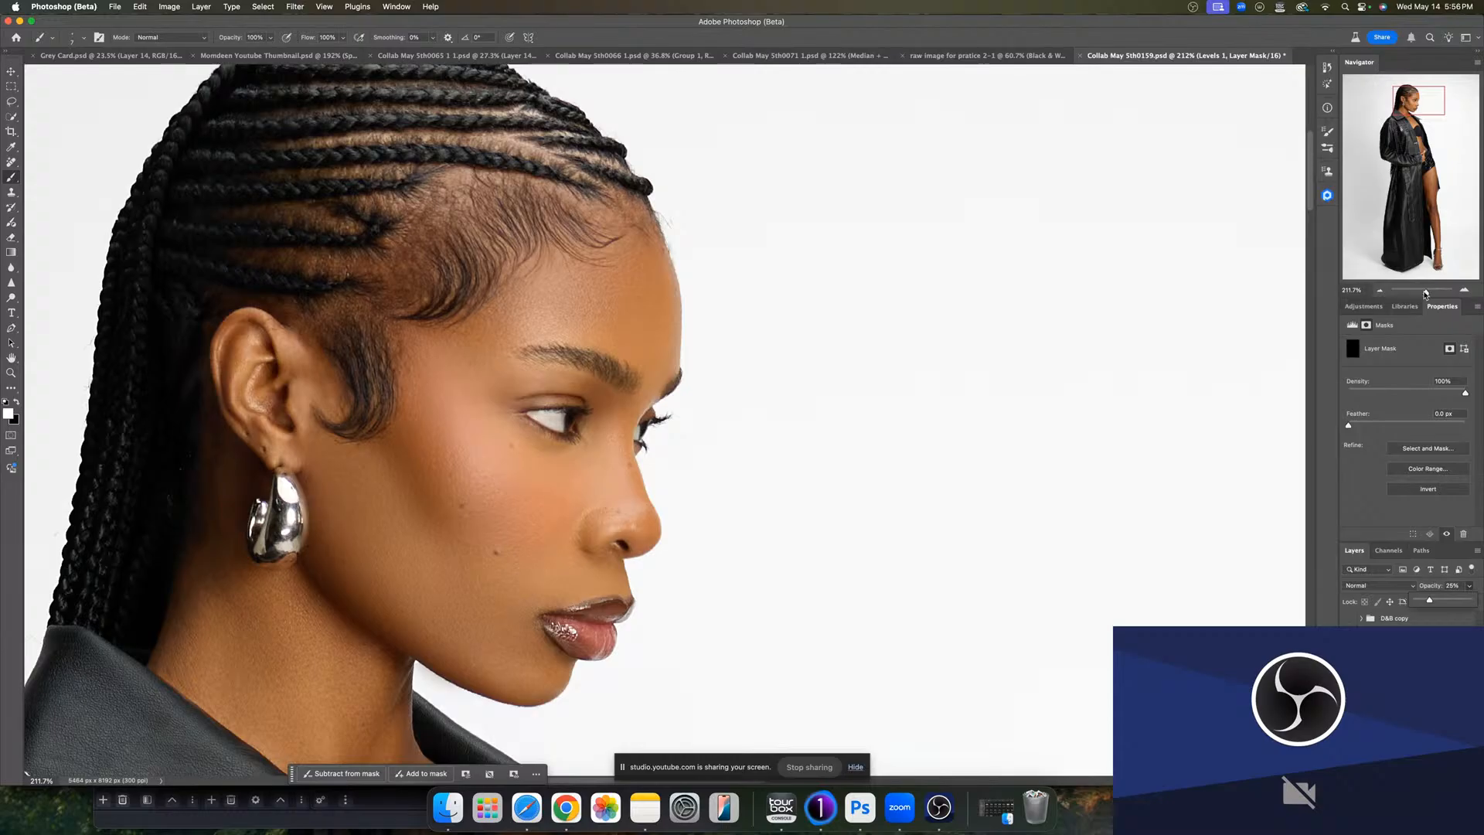
- Group the eye adjustment layers and set the group's opacity to 84%
mouse_move(1424, 294)
mouse_down()
mouse_move(1411, 294)
mouse_move(1426, 297)
mouse_up()
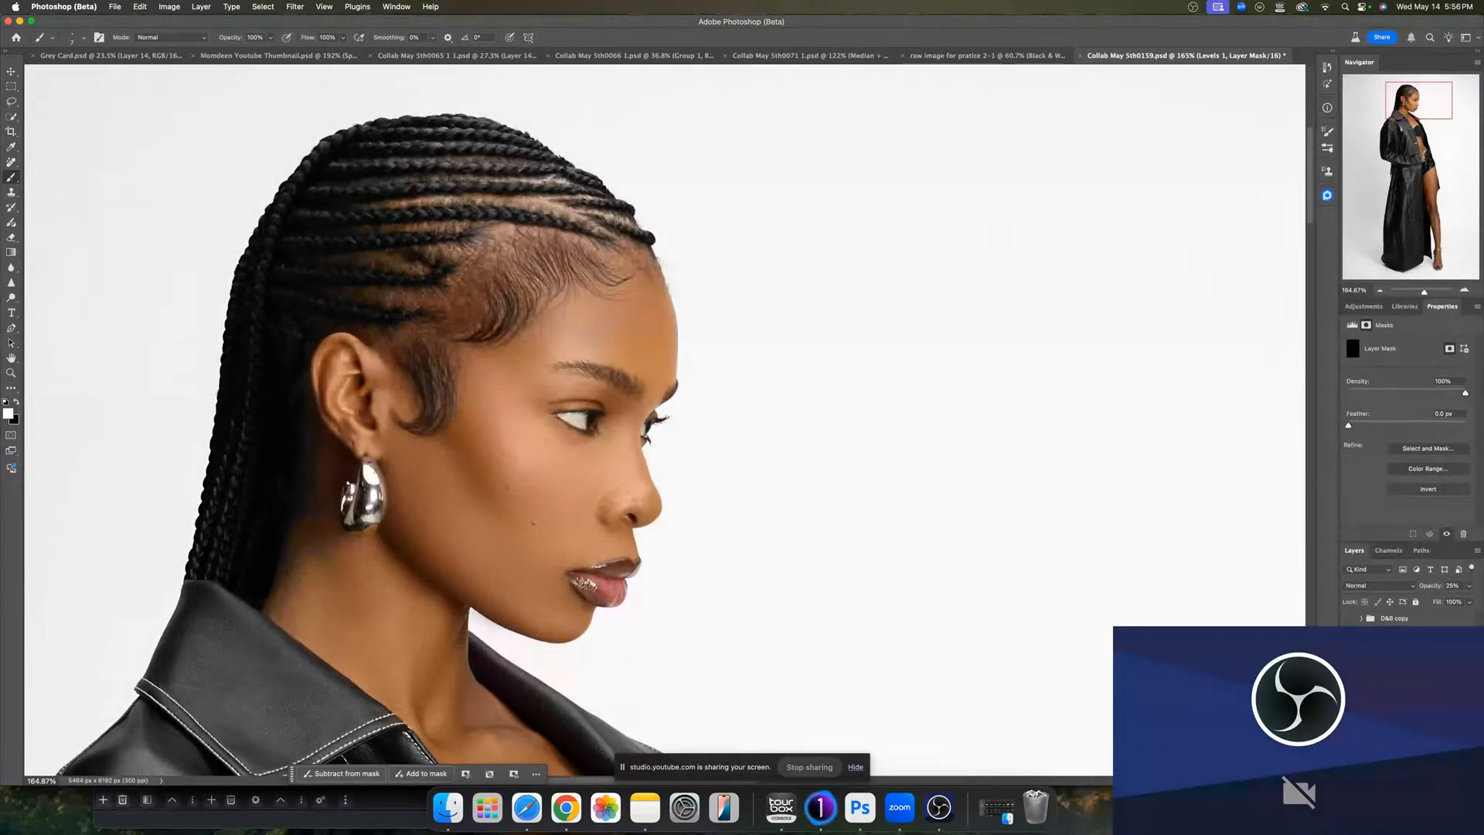
click(1407, 753)
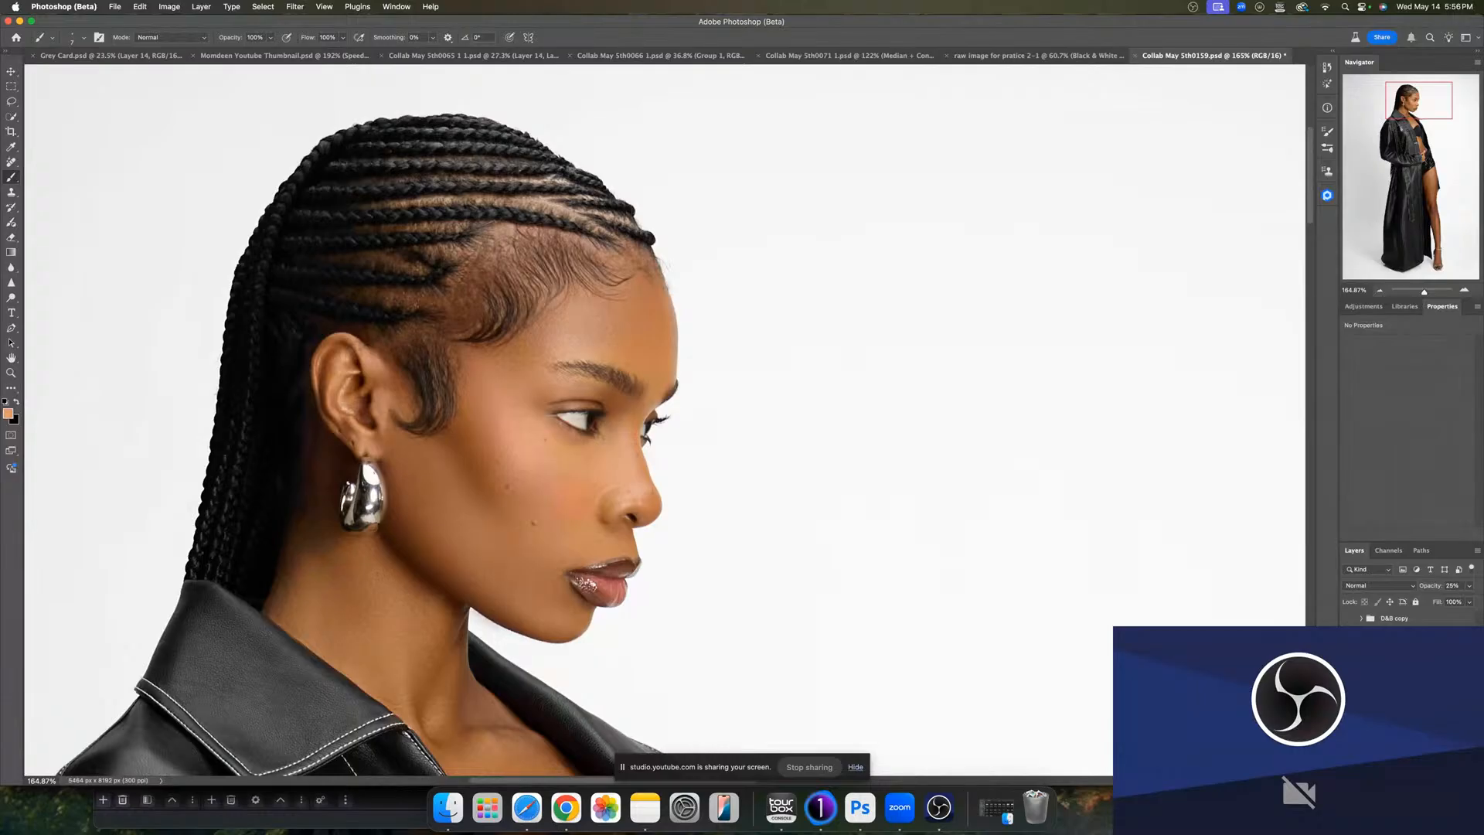
key(super+g)
drag(1467, 591, 1432, 606)
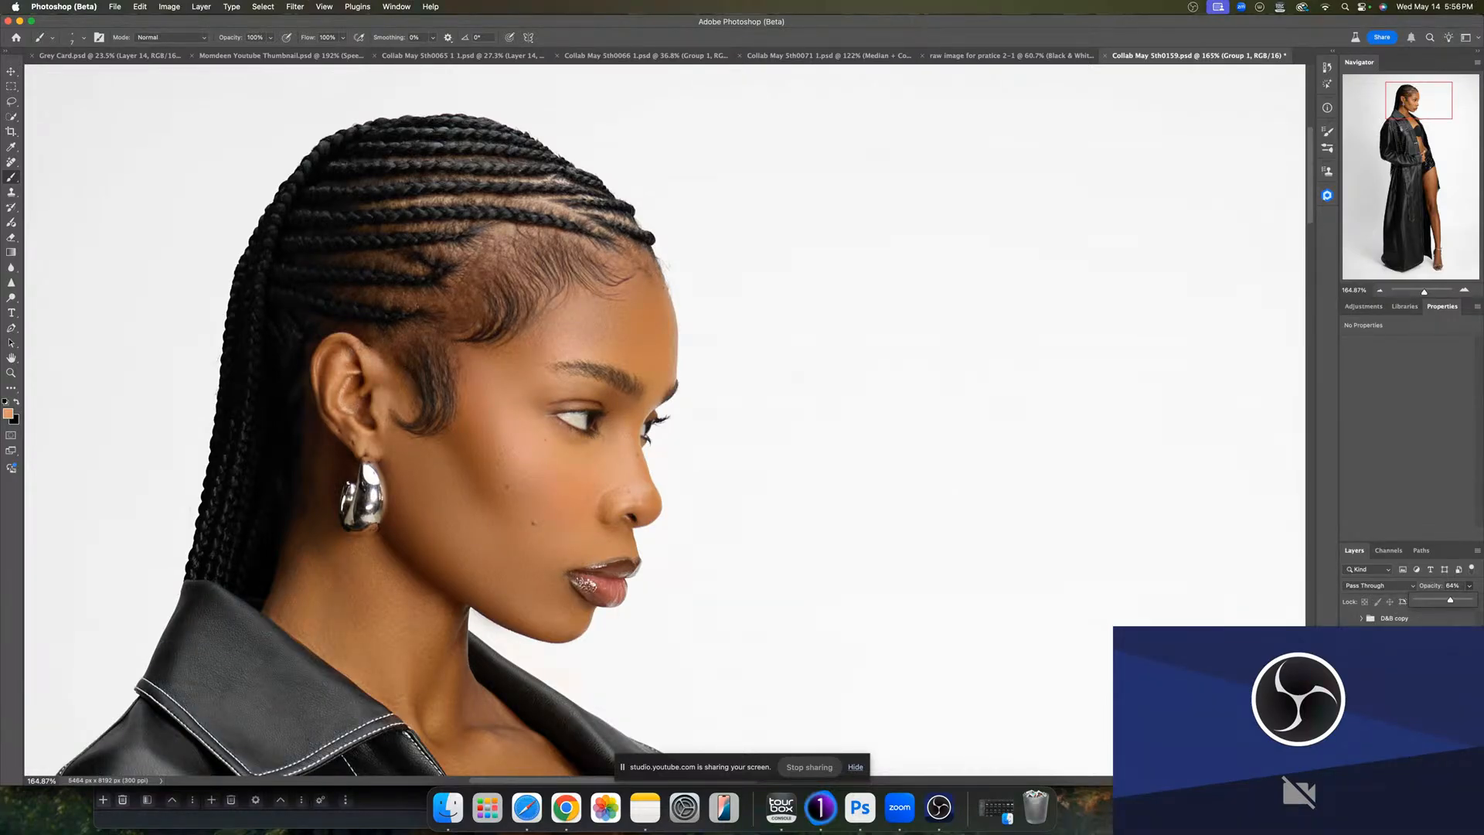
key(Return)
- Select the Background layer and duplicate it
click(1424, 623)
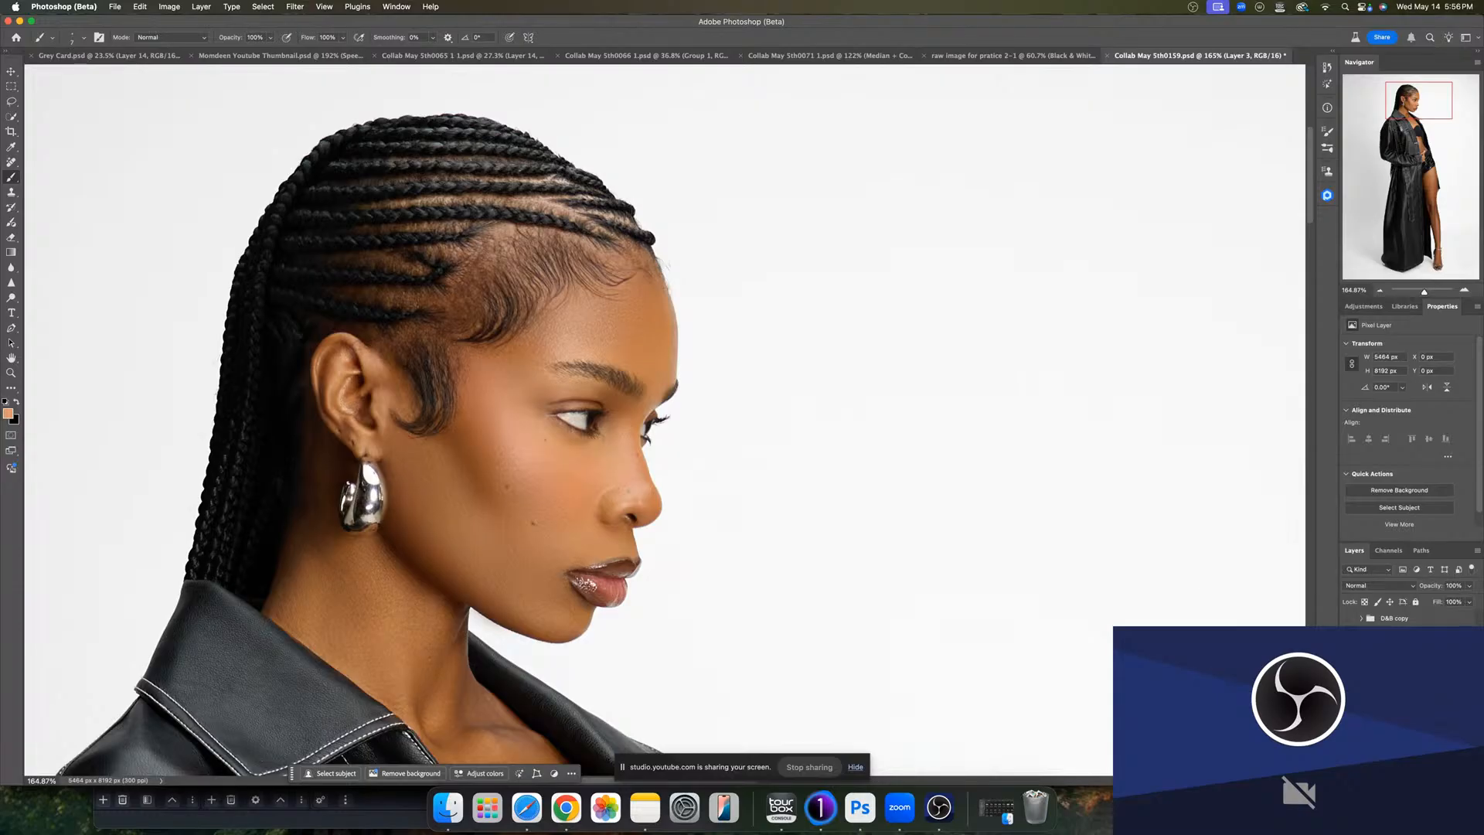
click(1397, 666)
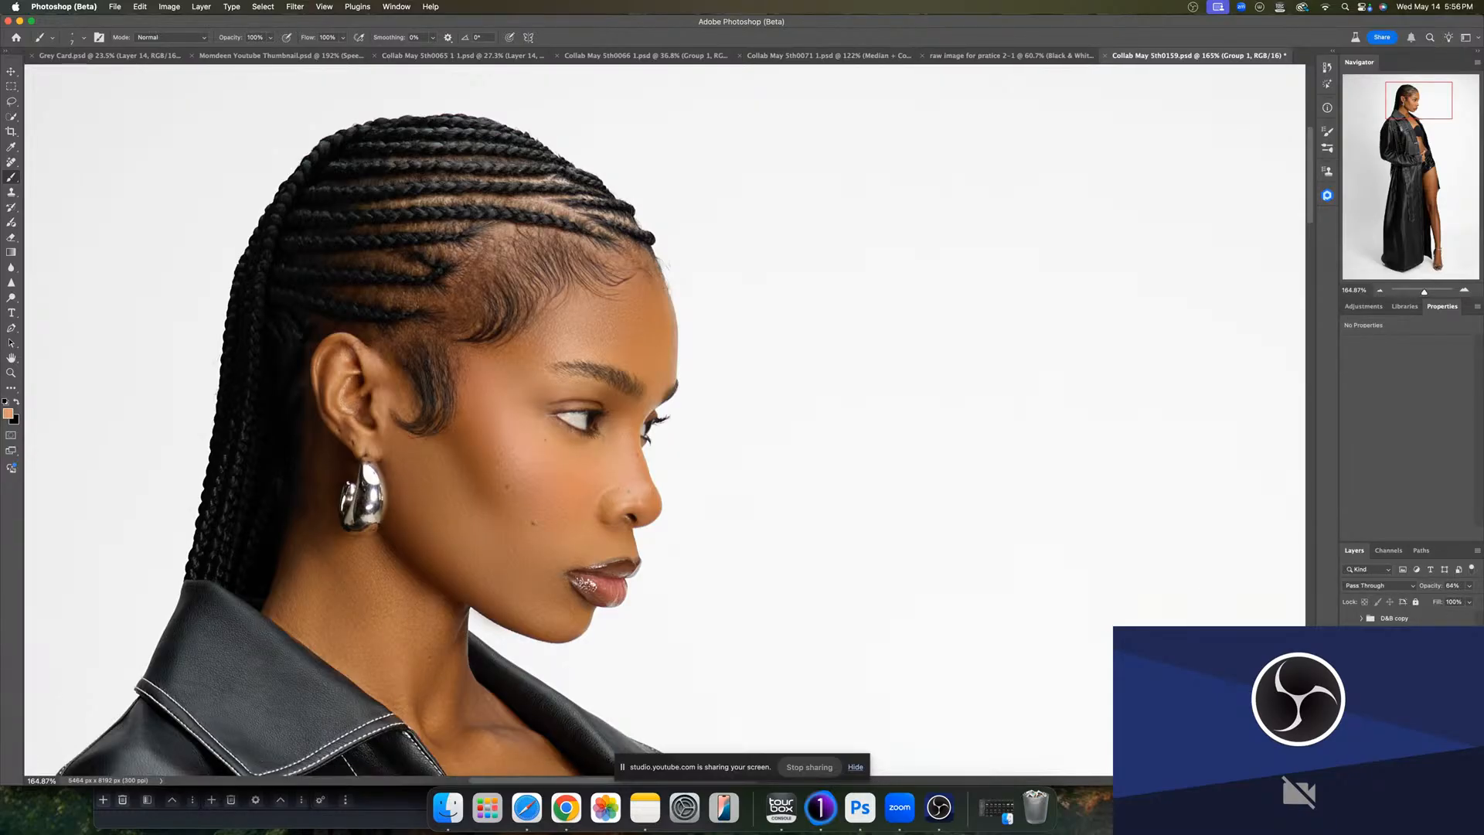
click(1349, 666)
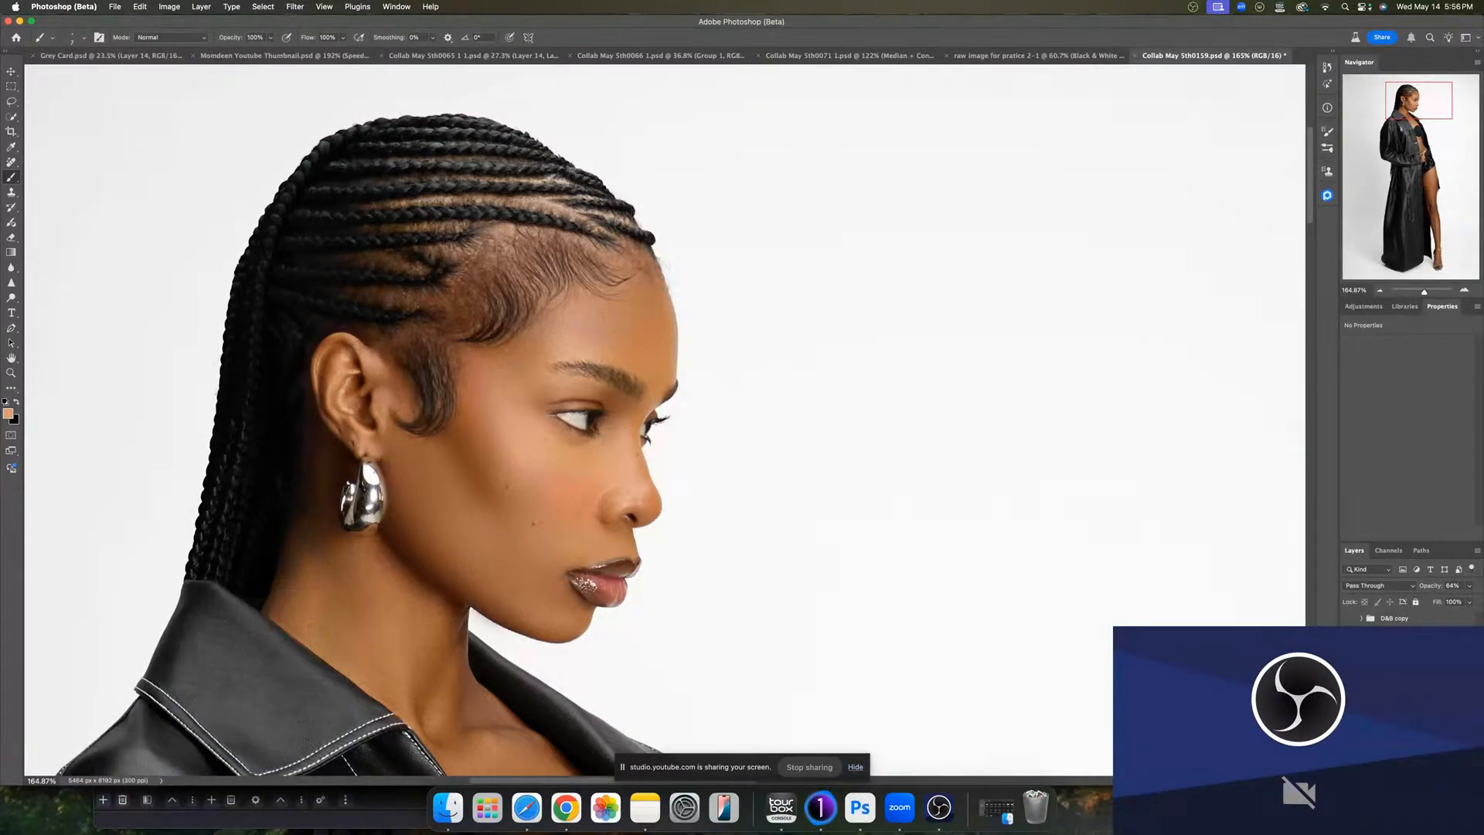
click(1399, 651)
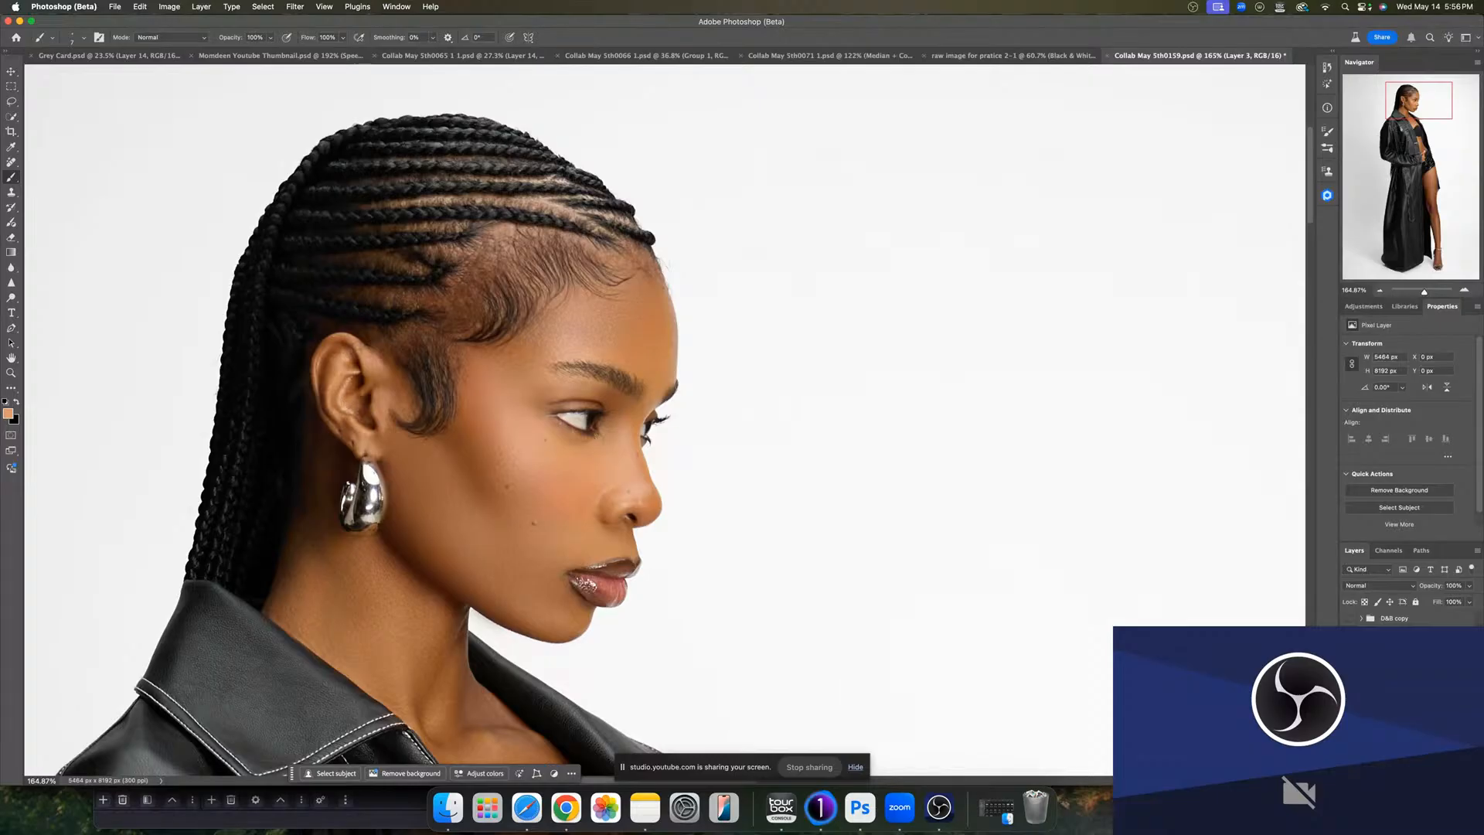
alt+click(1349, 759)
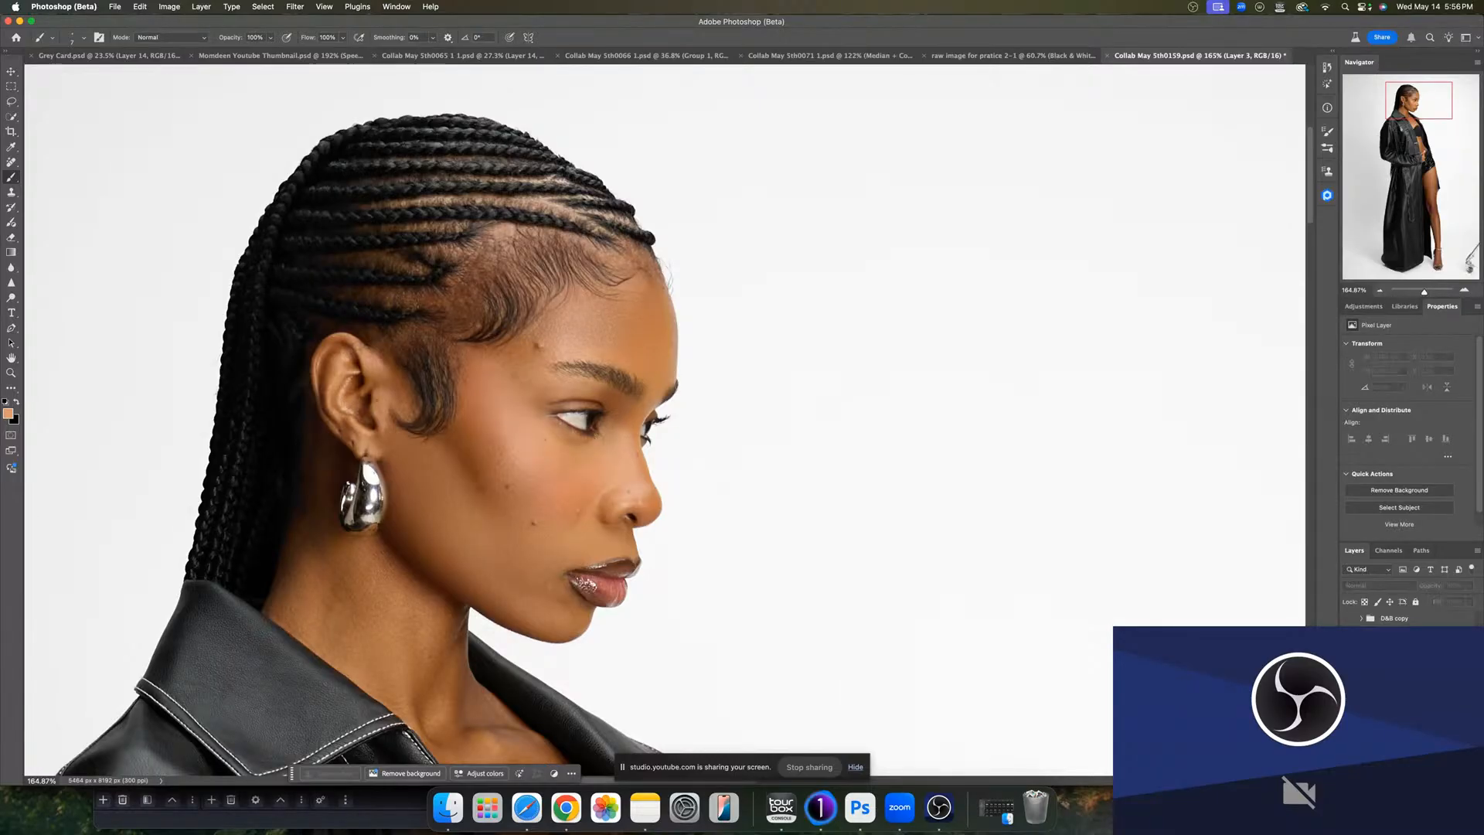
click(1399, 759)
key(super+j)
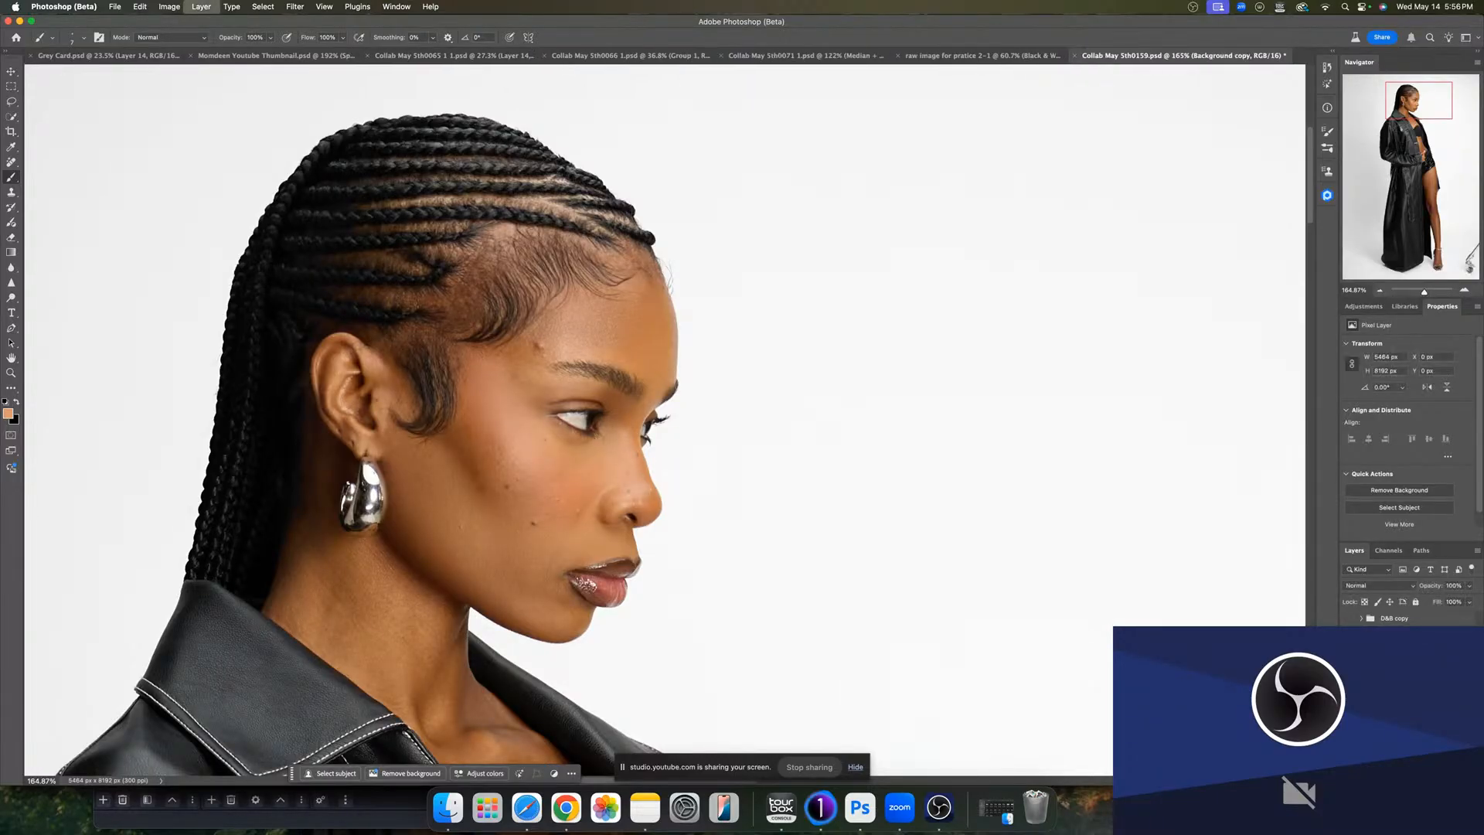
- Apply the Retouch4me Portrait Volumes filter to the duplicated layer
click(293, 8)
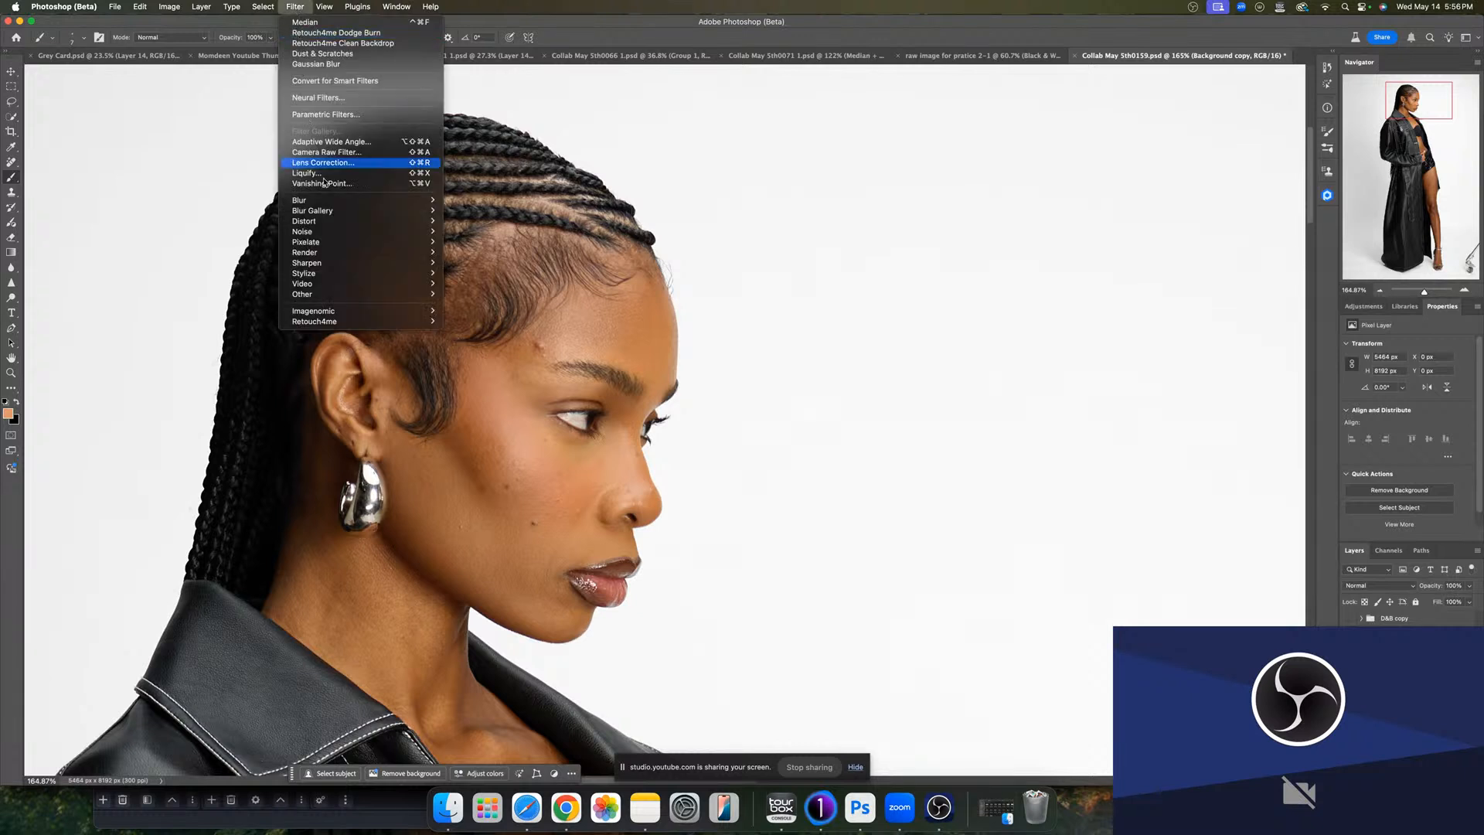
mouse_move(348, 322)
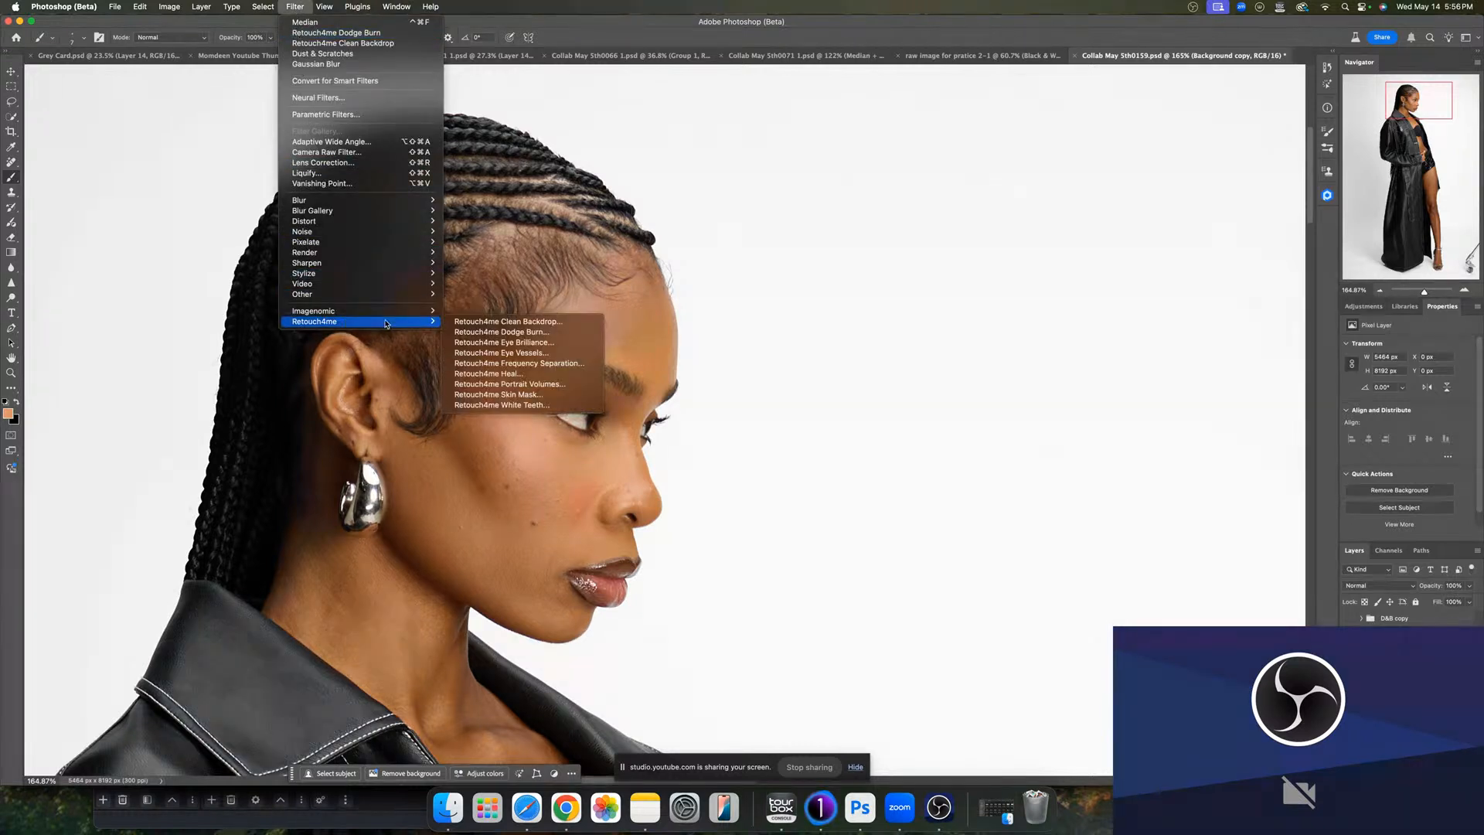
click(506, 386)
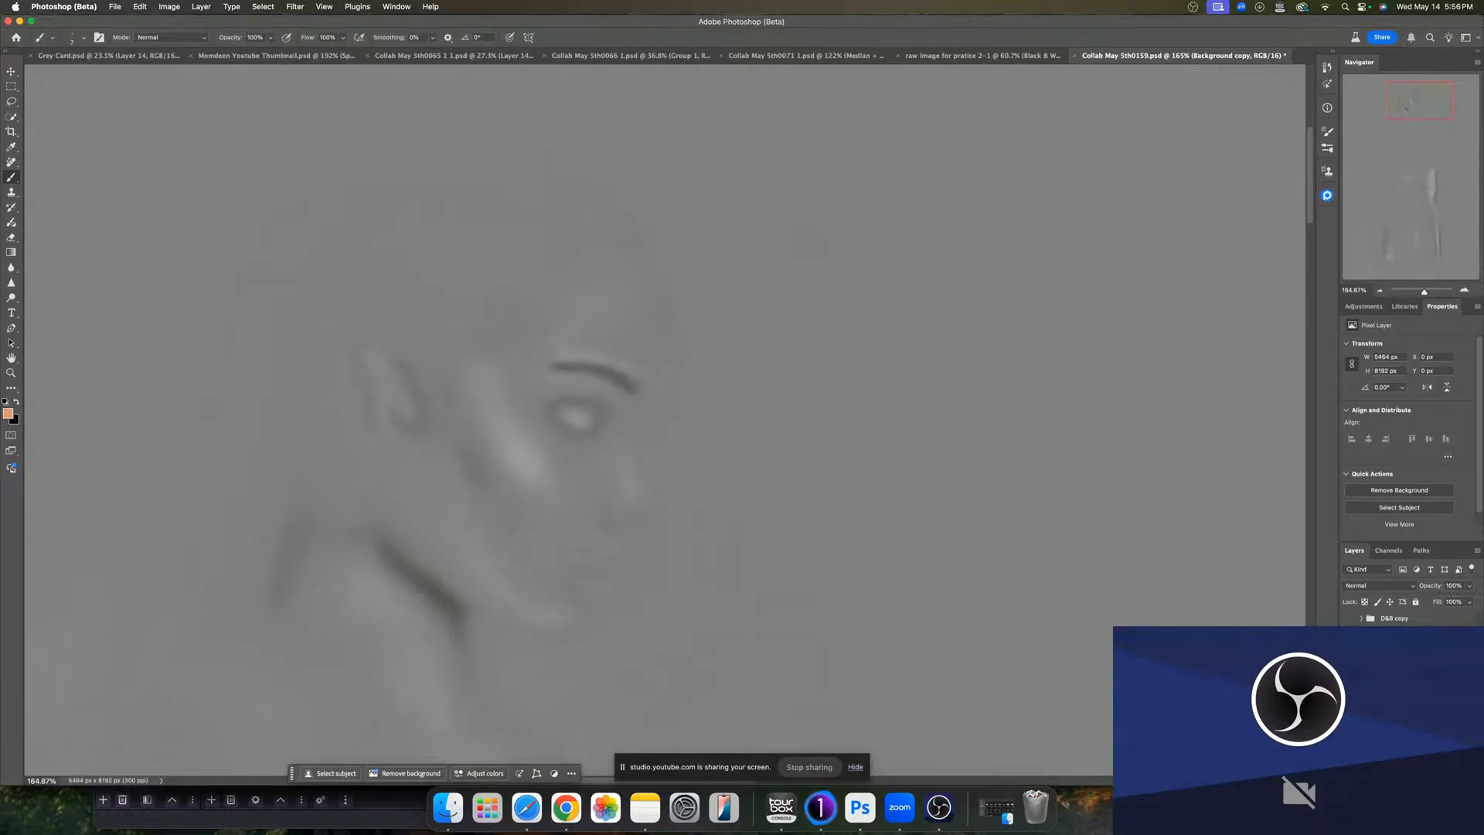
- Set the Portrait Volumes layer's blend mode to Soft Light
click(1349, 635)
click(1349, 636)
drag(1420, 291, 1416, 294)
drag(751, 553, 747, 494)
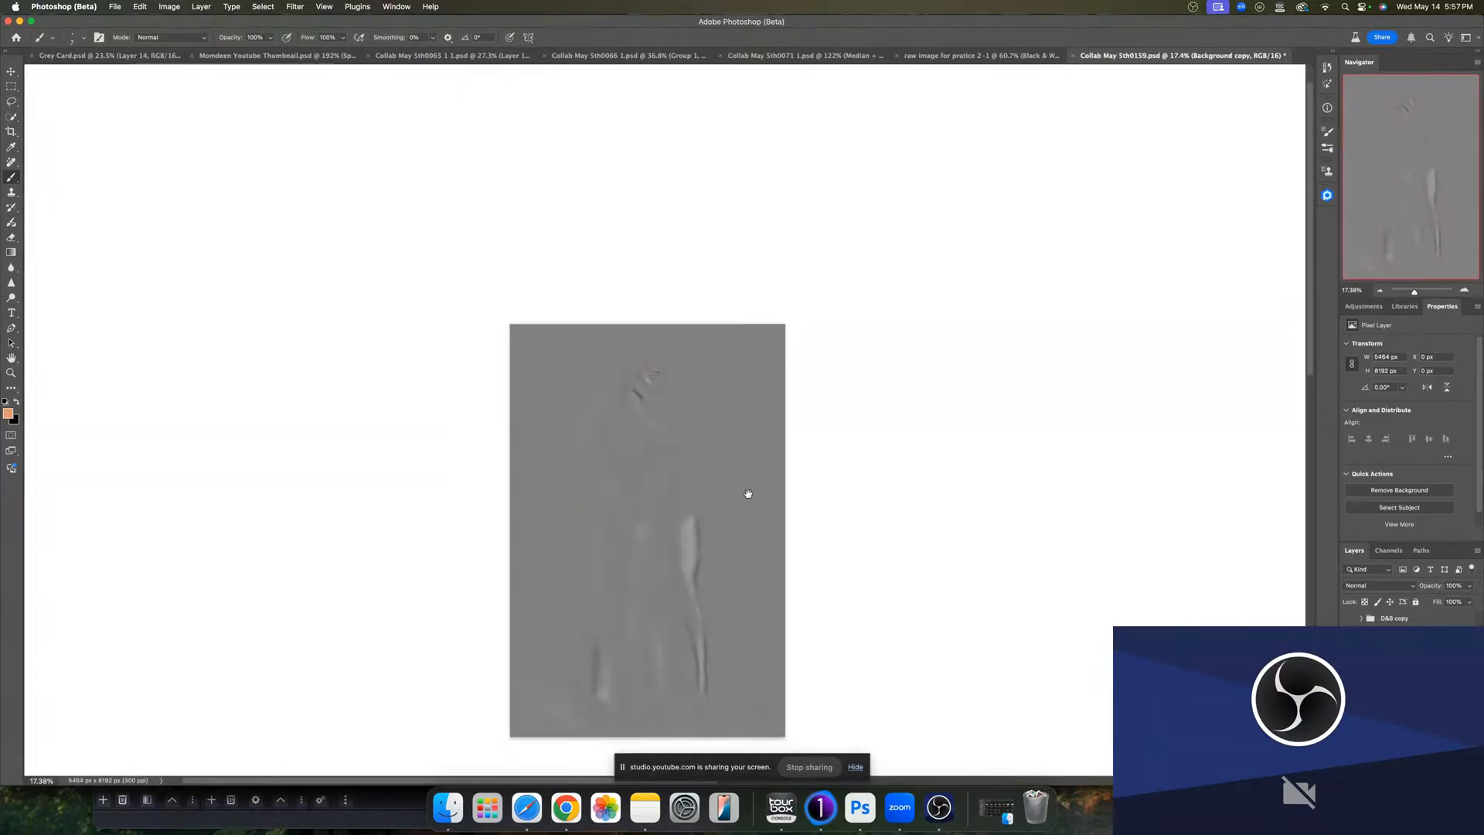
click(1379, 585)
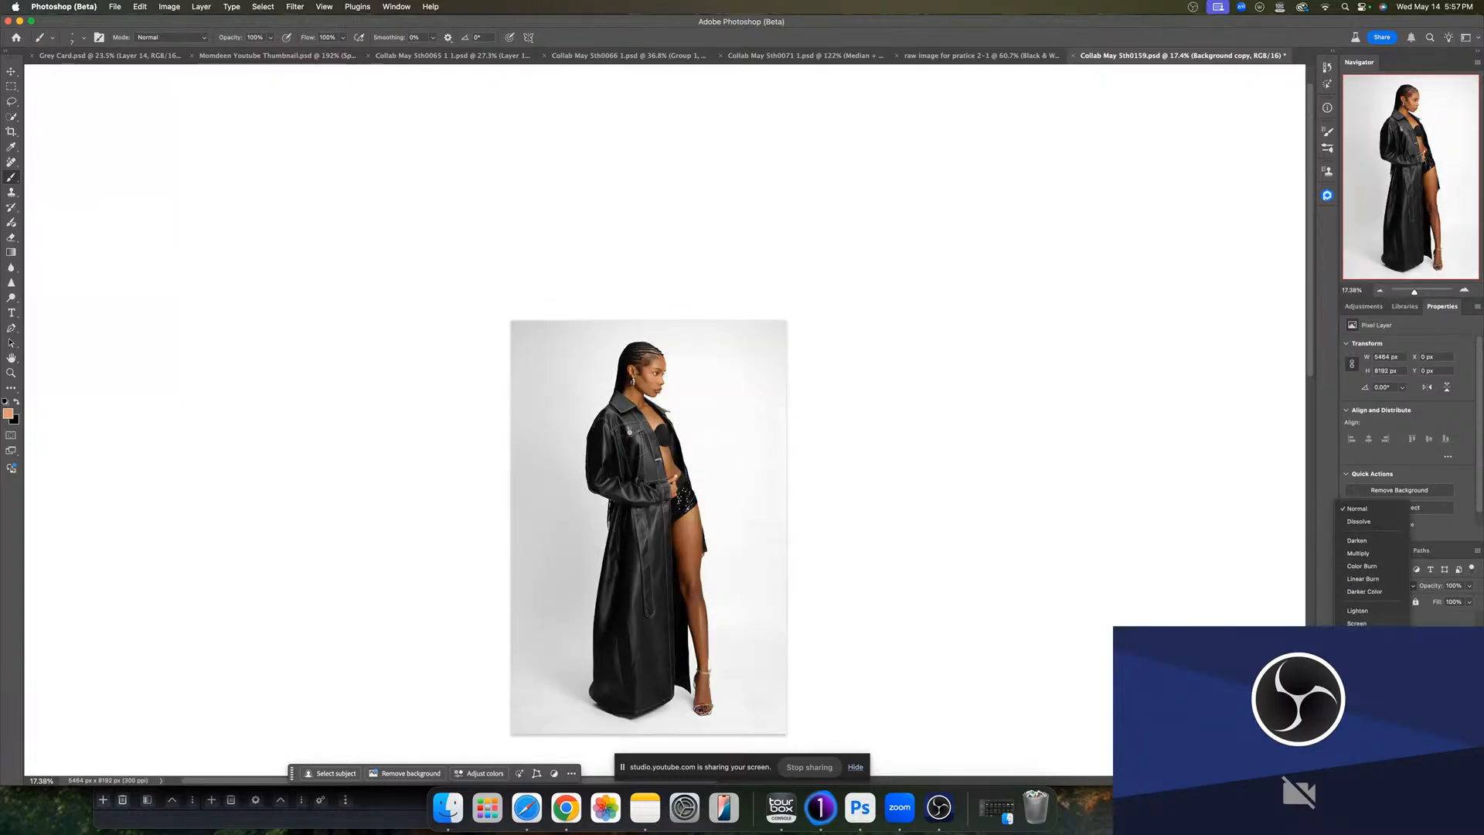
click(1360, 719)
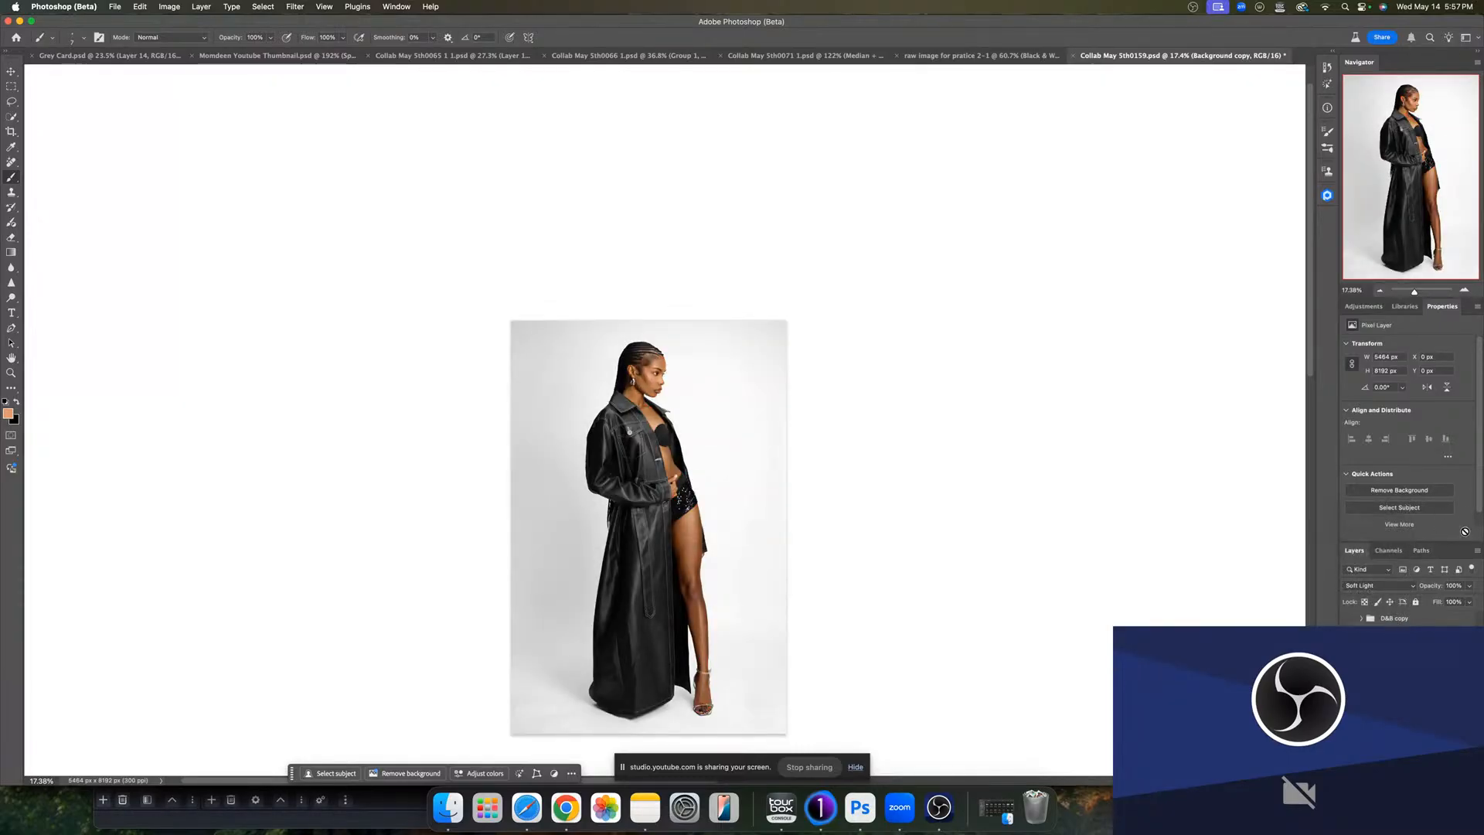
click(1468, 588)
drag(1468, 591, 1462, 600)
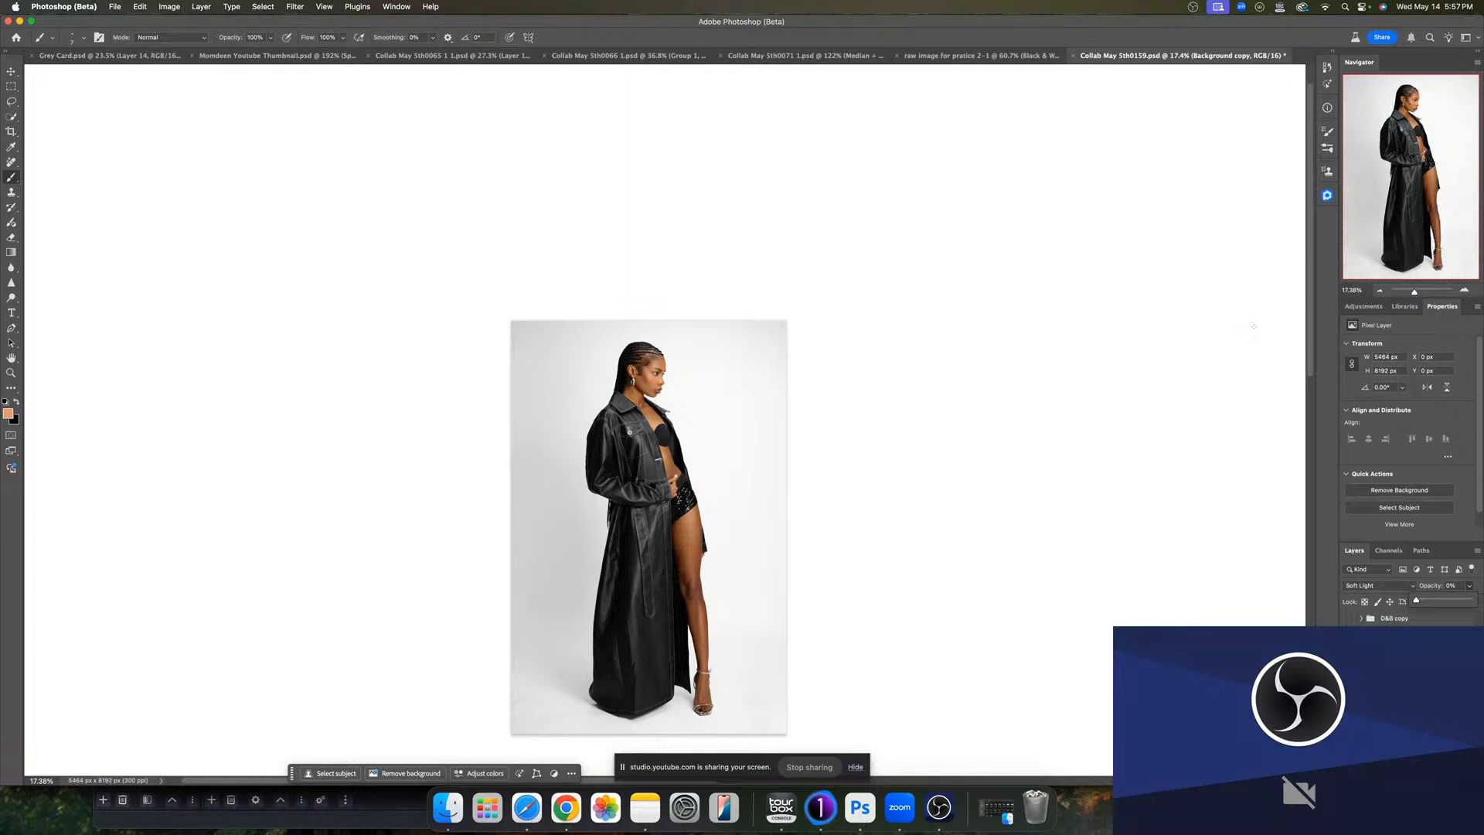
- Set the Portrait Volumes layer's opacity to 85% and compare it on and off
key(z)
drag(798, 405, 830, 393)
drag(690, 454, 785, 321)
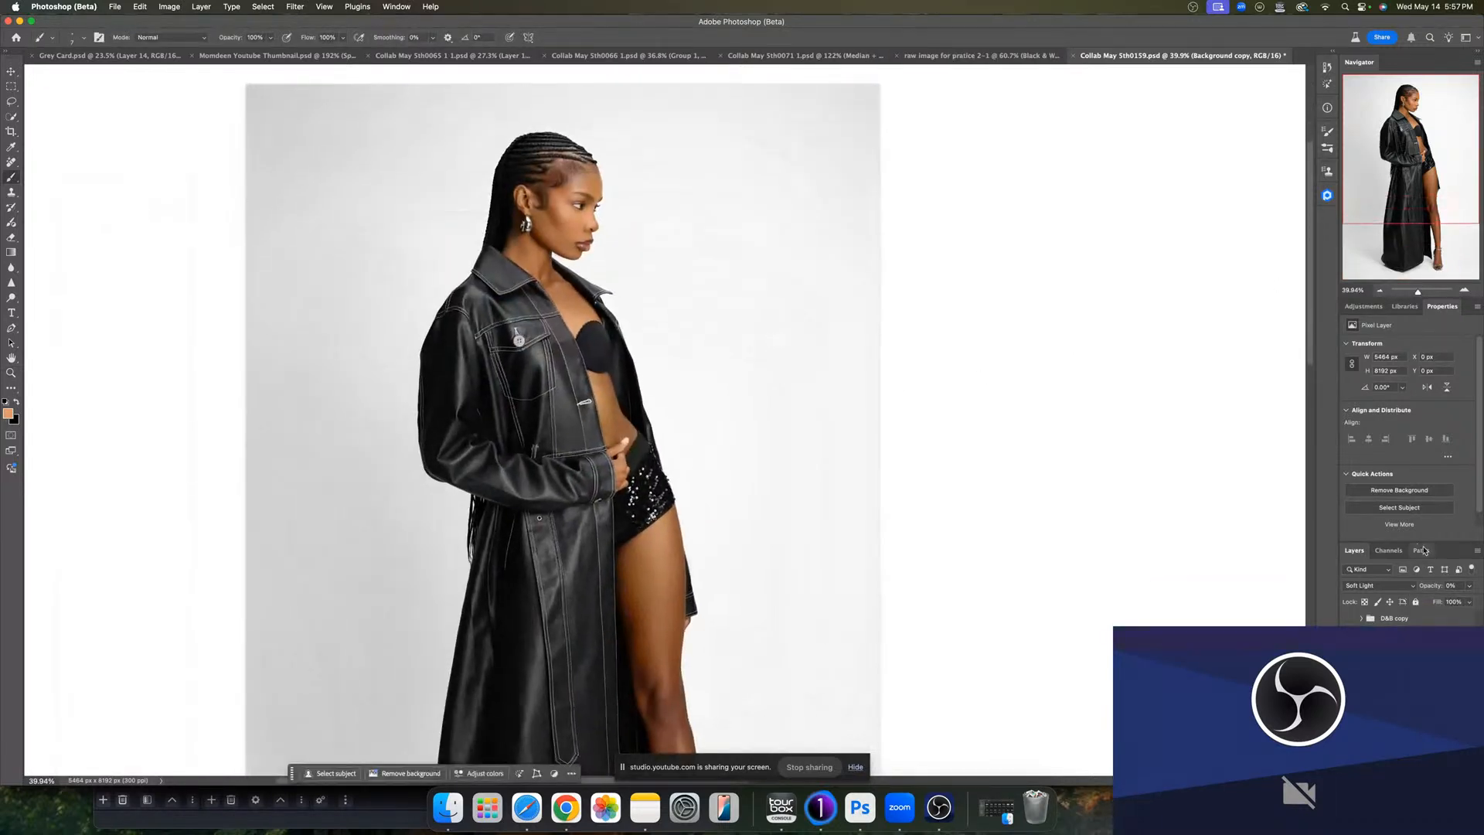
click(1468, 587)
drag(1419, 599, 1470, 612)
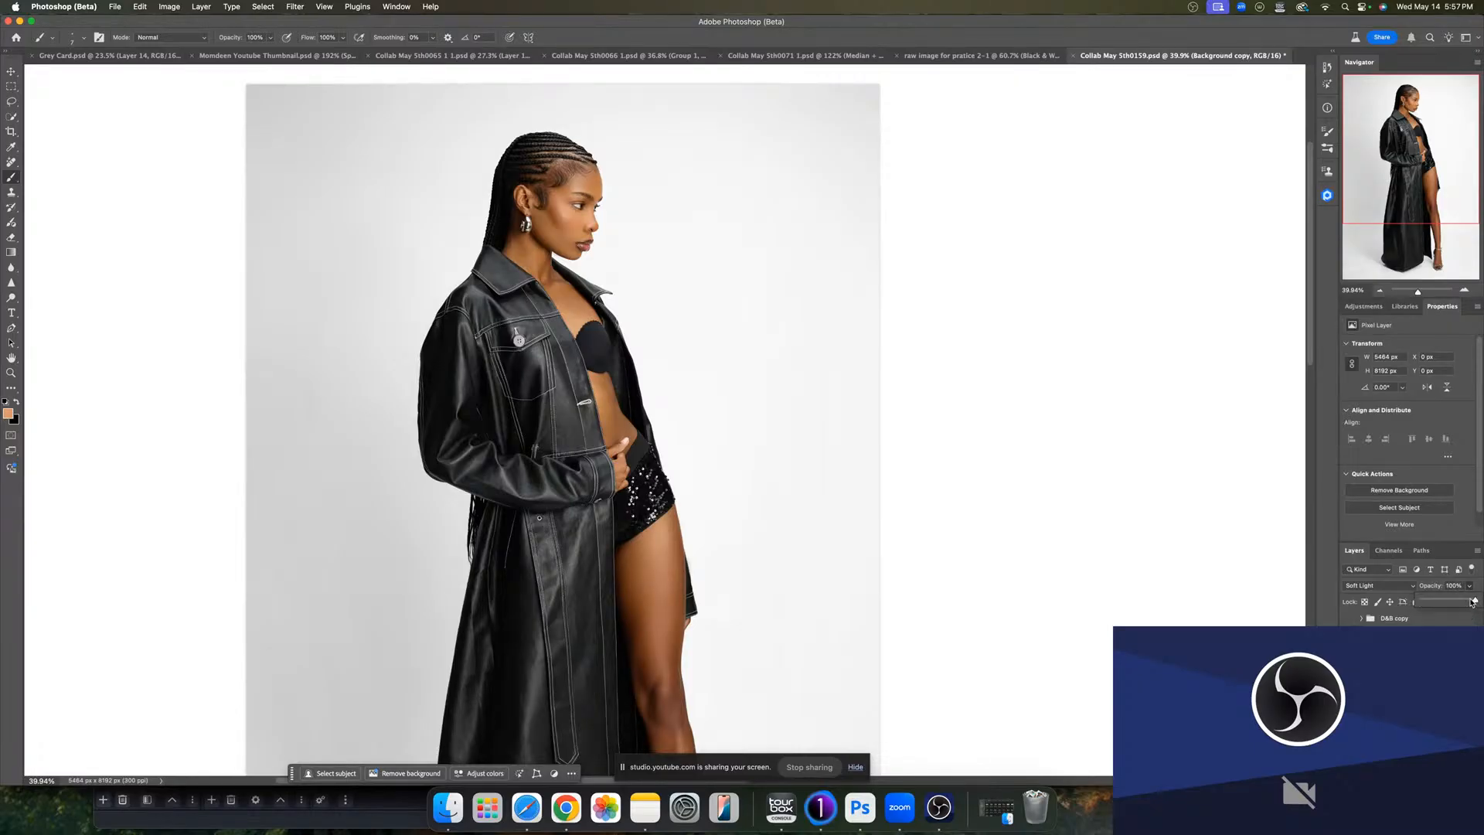
mouse_move(1473, 602)
mouse_down()
mouse_move(1443, 606)
mouse_move(1455, 602)
mouse_up()
click(1349, 680)
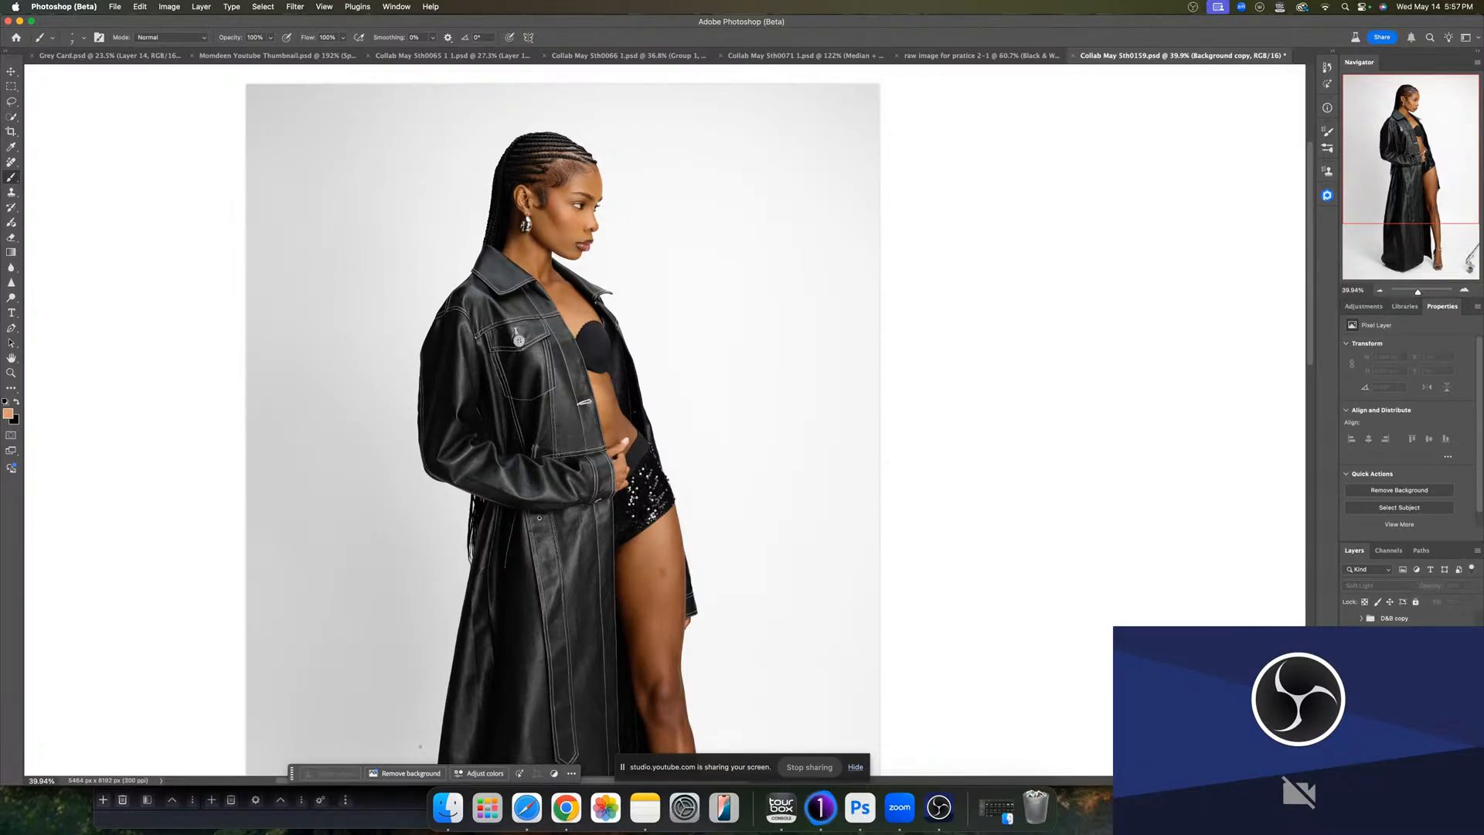
click(1349, 680)
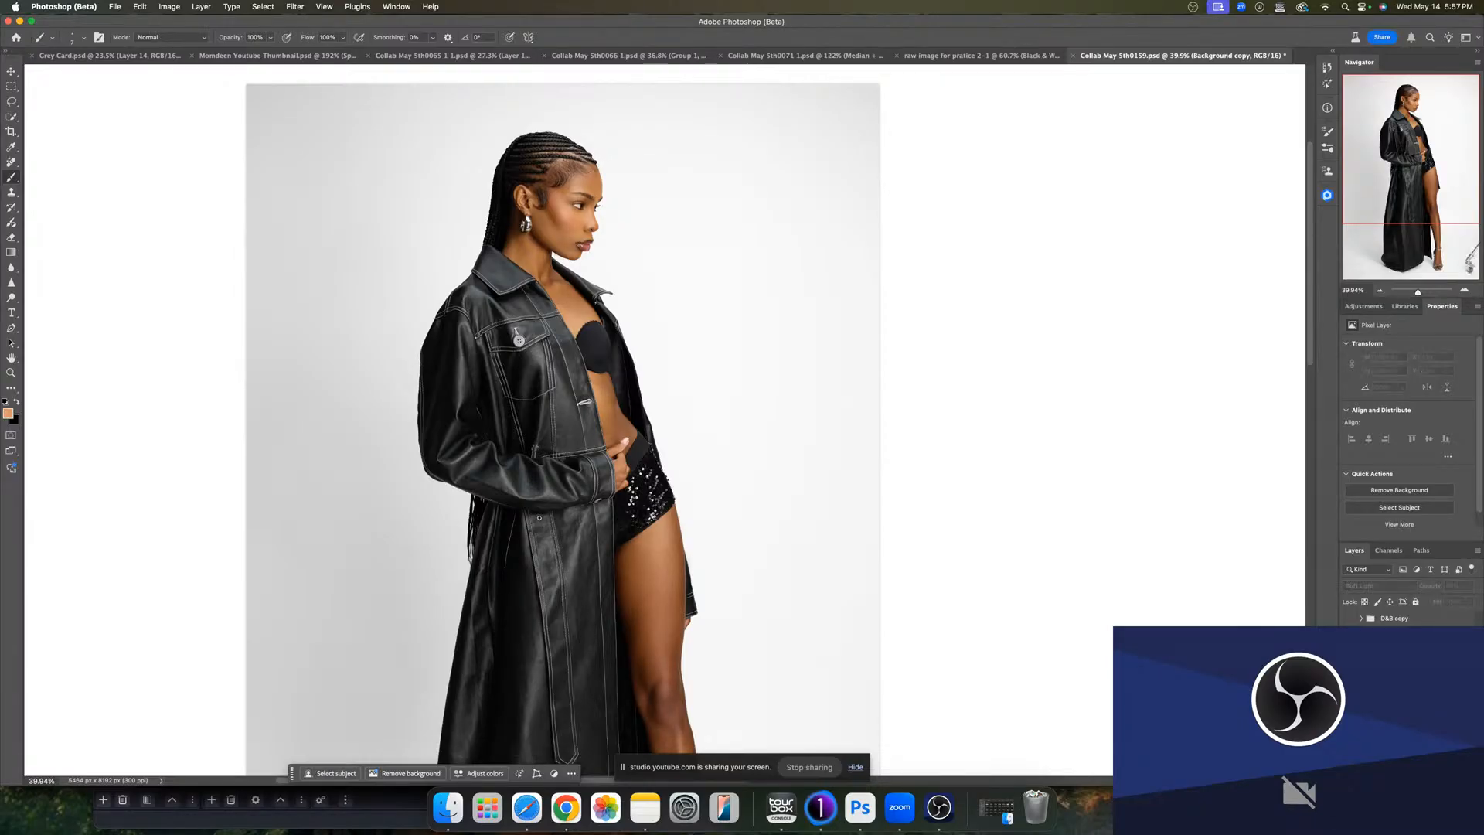
click(1349, 680)
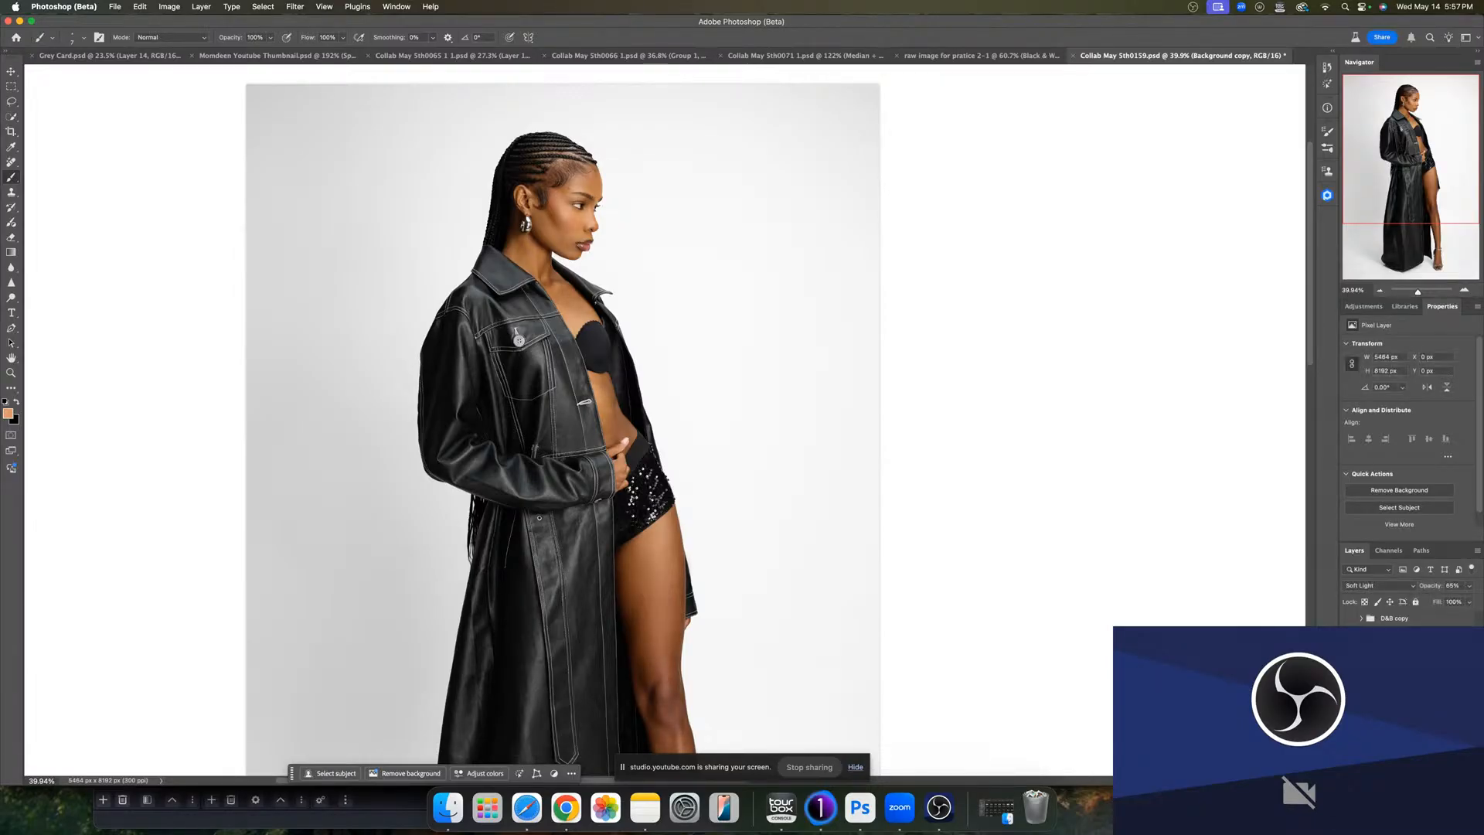
- Show and select the D&B copy group
click(1349, 618)
click(1411, 620)
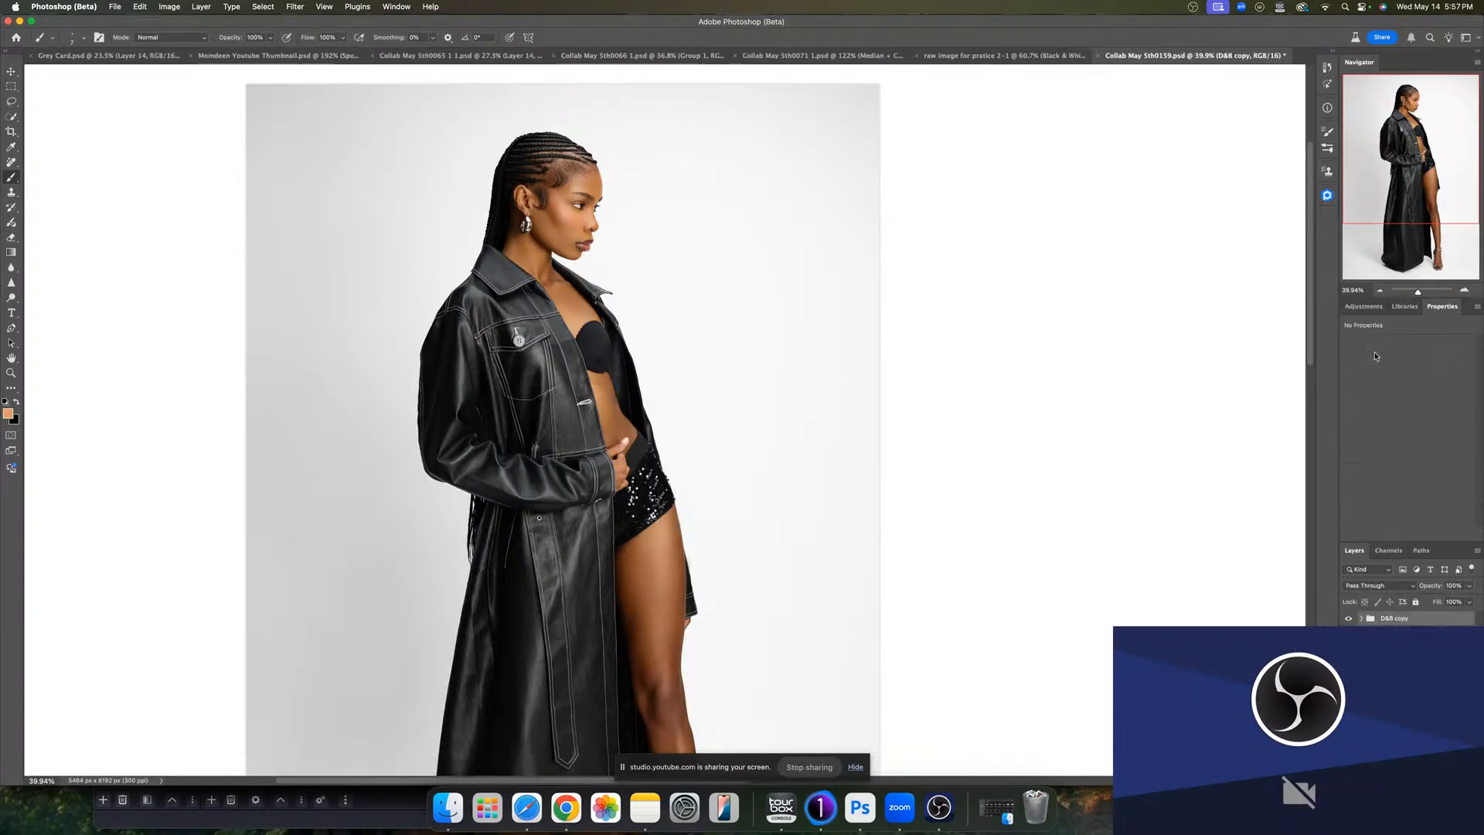
- Add a Levels adjustment layer with the black input at 2 and the white input at 252
drag(838, 491, 832, 390)
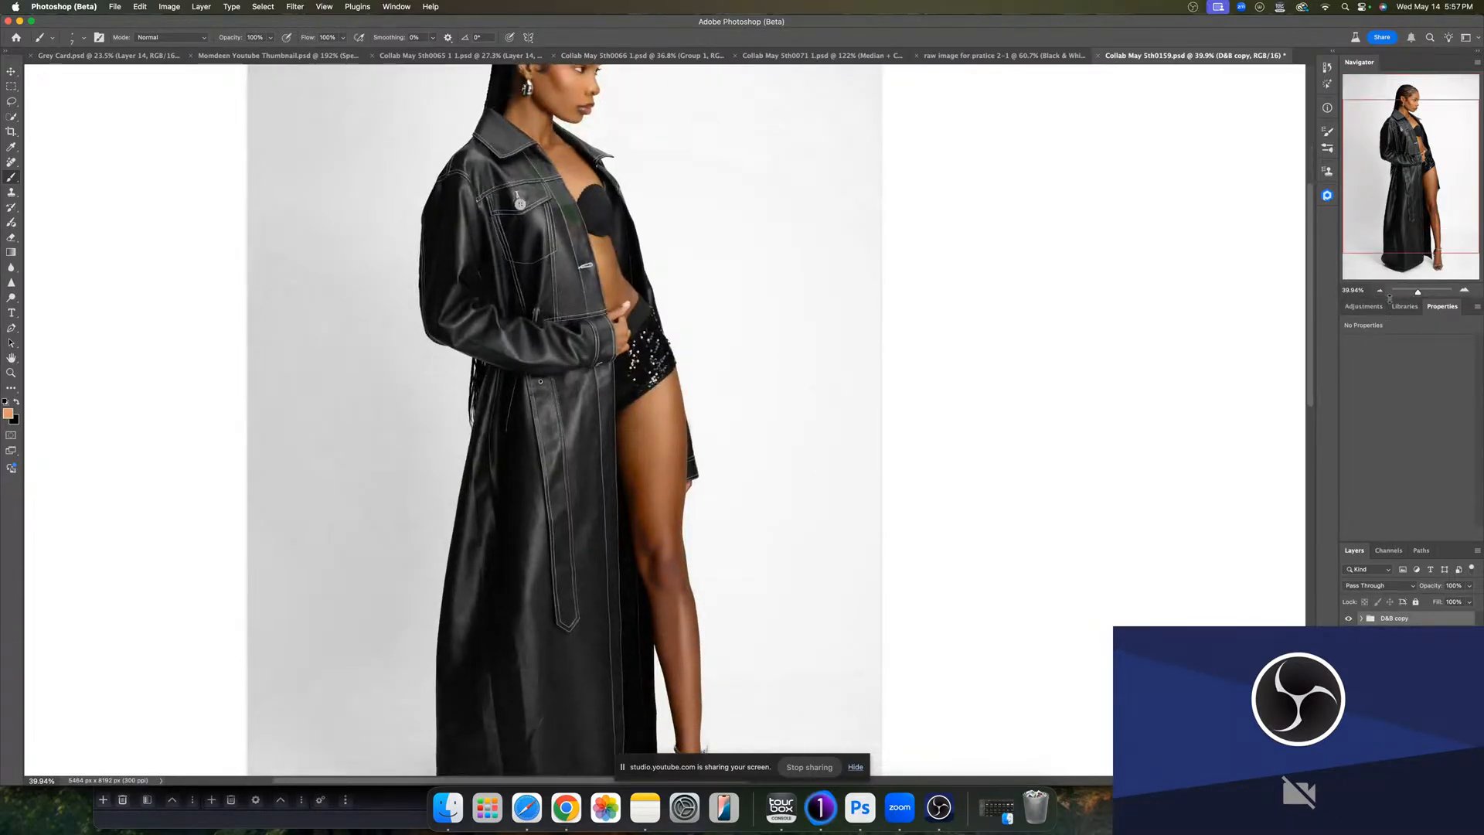
drag(1417, 293, 1405, 294)
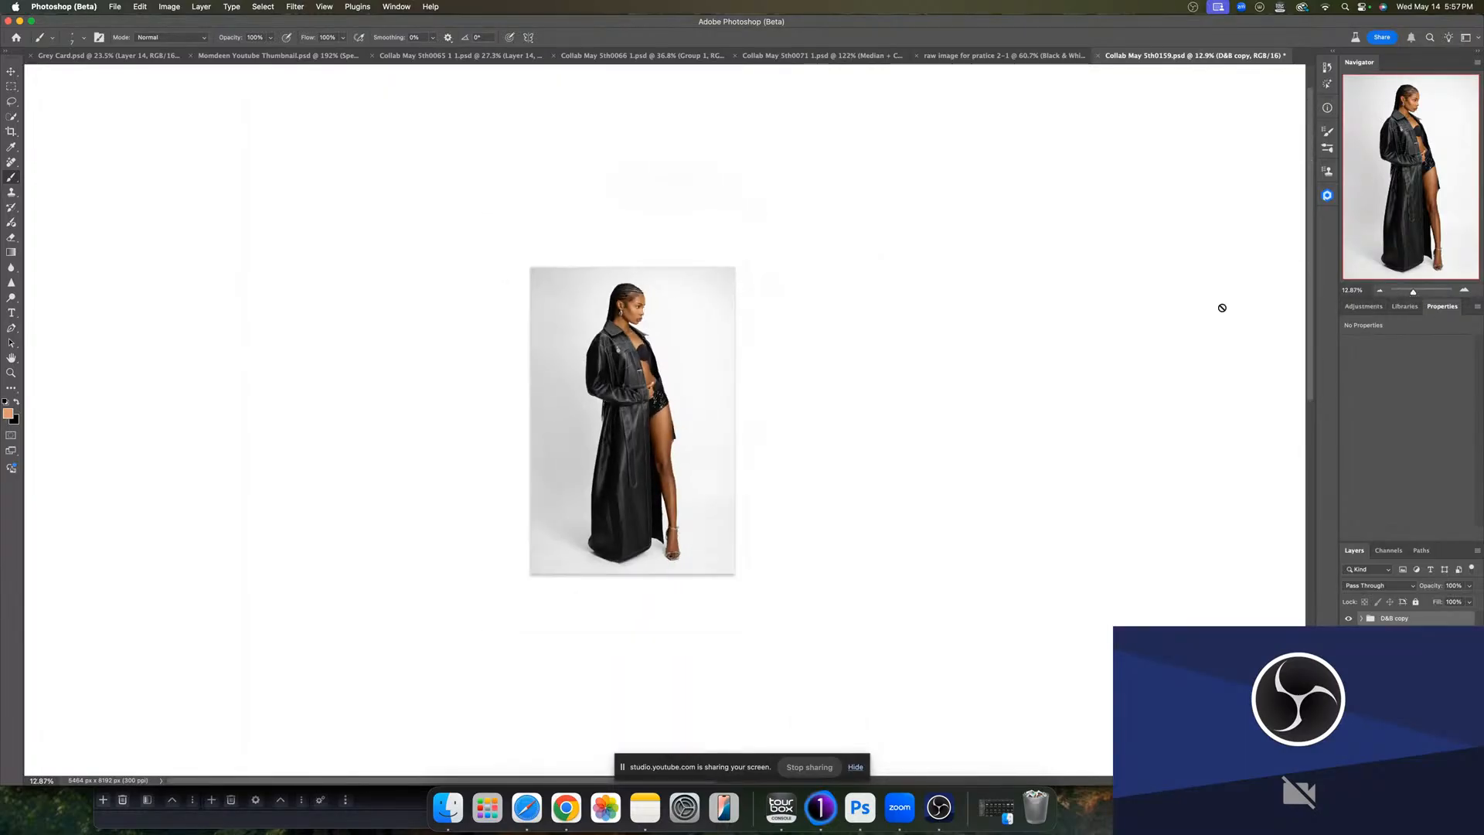
scroll(821, 483, up, 2)
click(1360, 307)
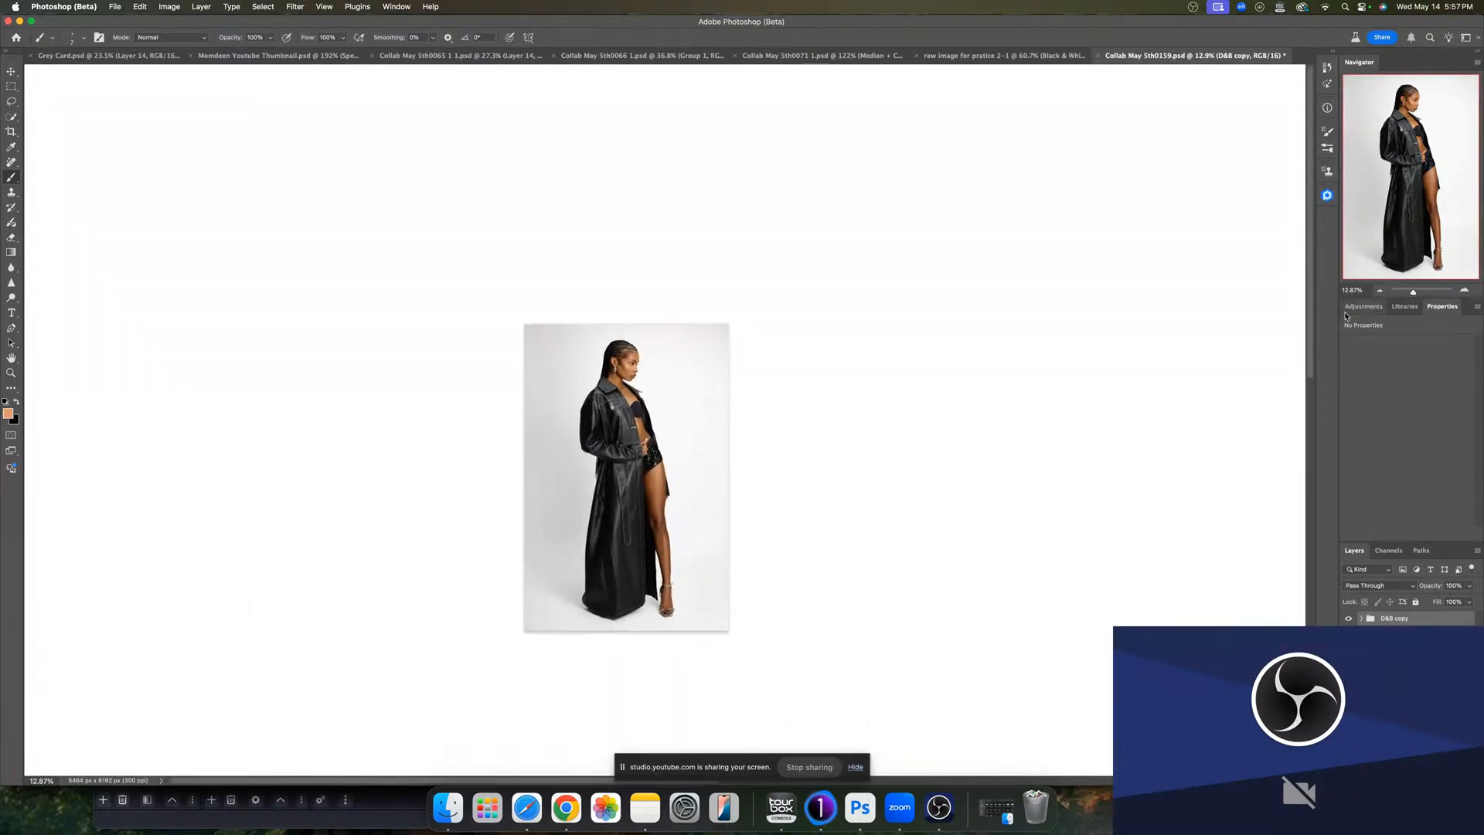
click(1396, 361)
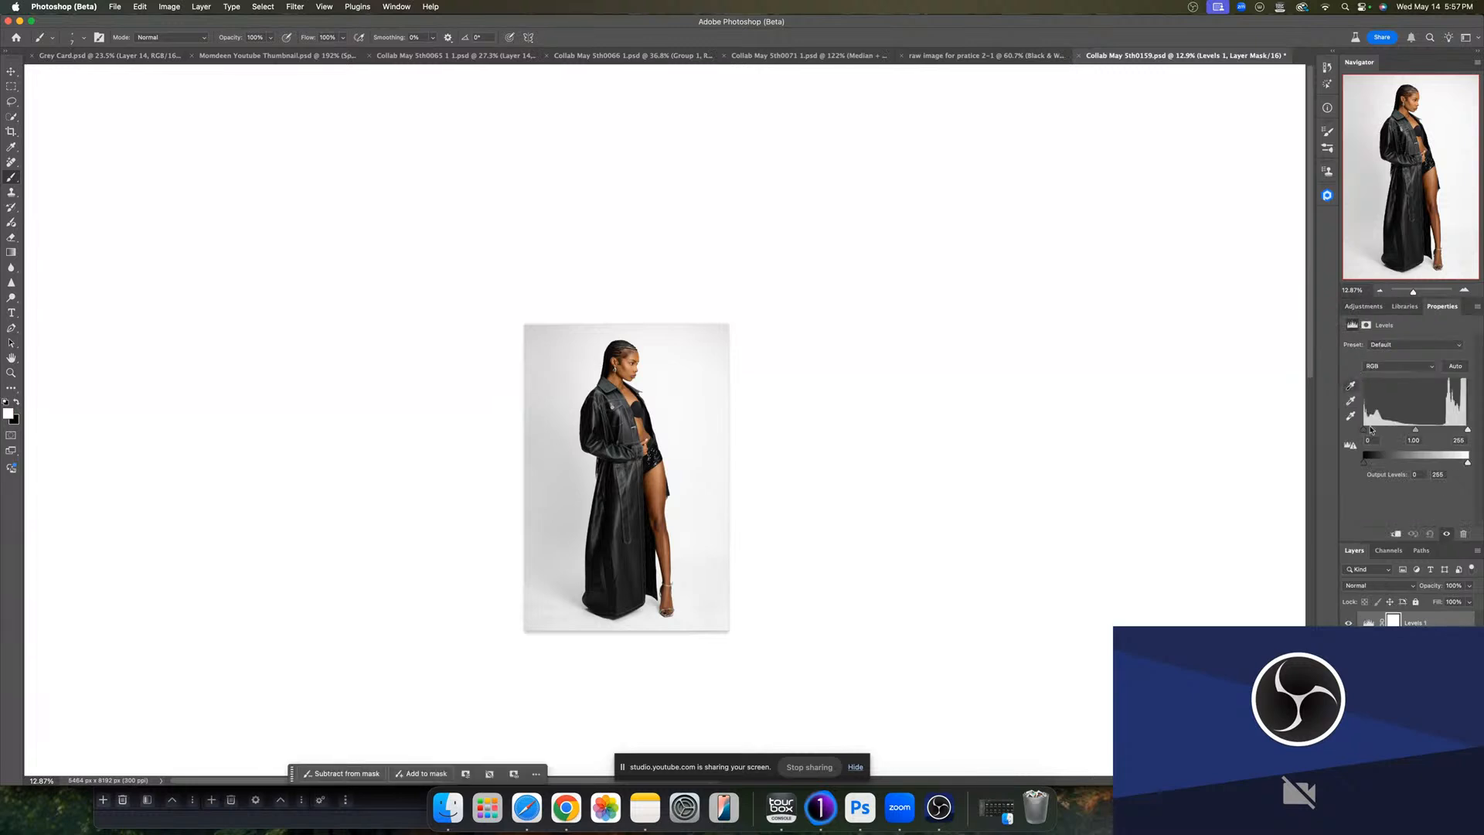
drag(1365, 432, 1364, 429)
click(1368, 440)
click(1458, 439)
text(252)
drag(1413, 292, 1410, 293)
click(1419, 292)
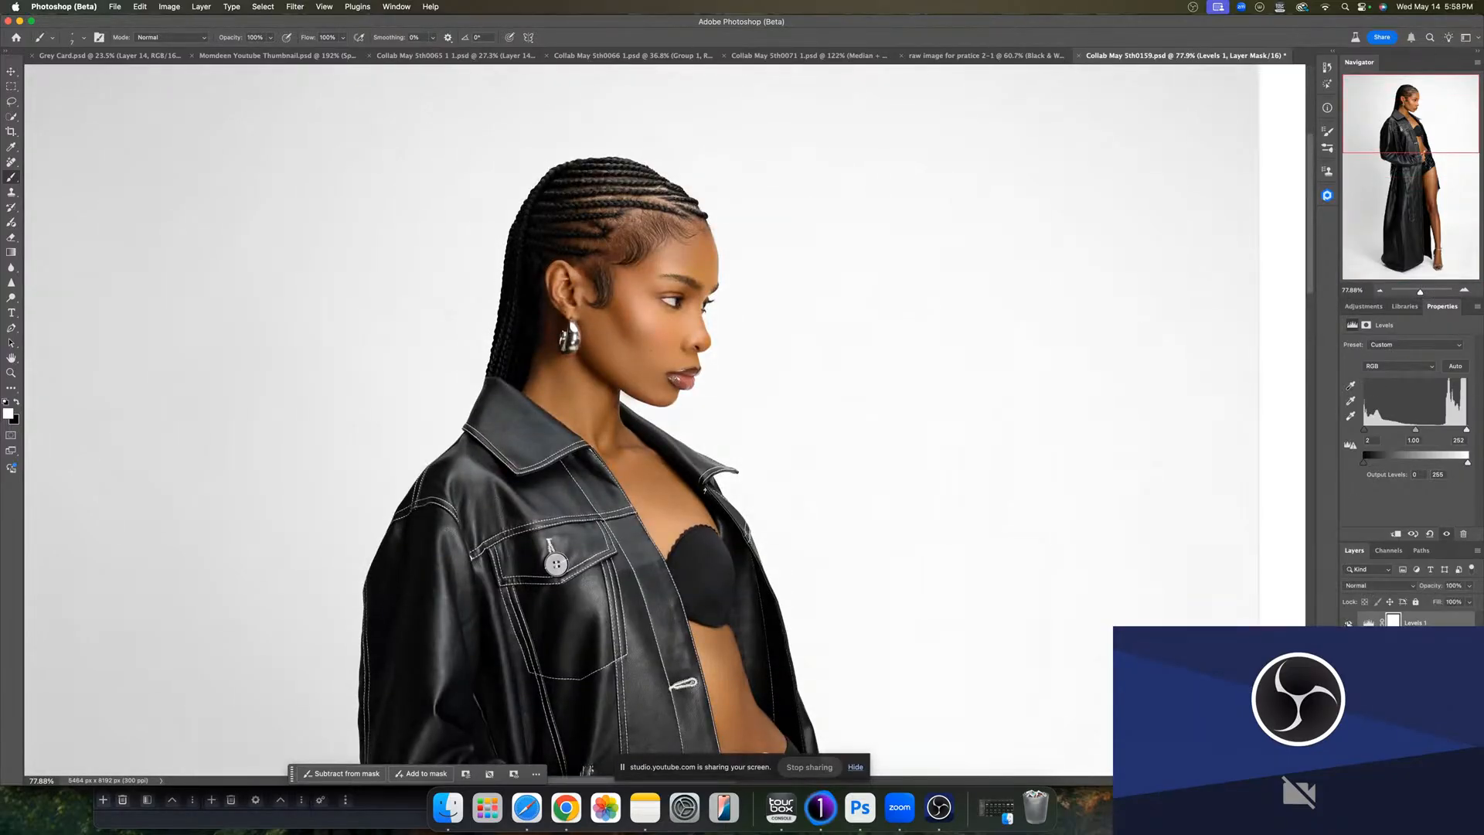
click(1368, 622)
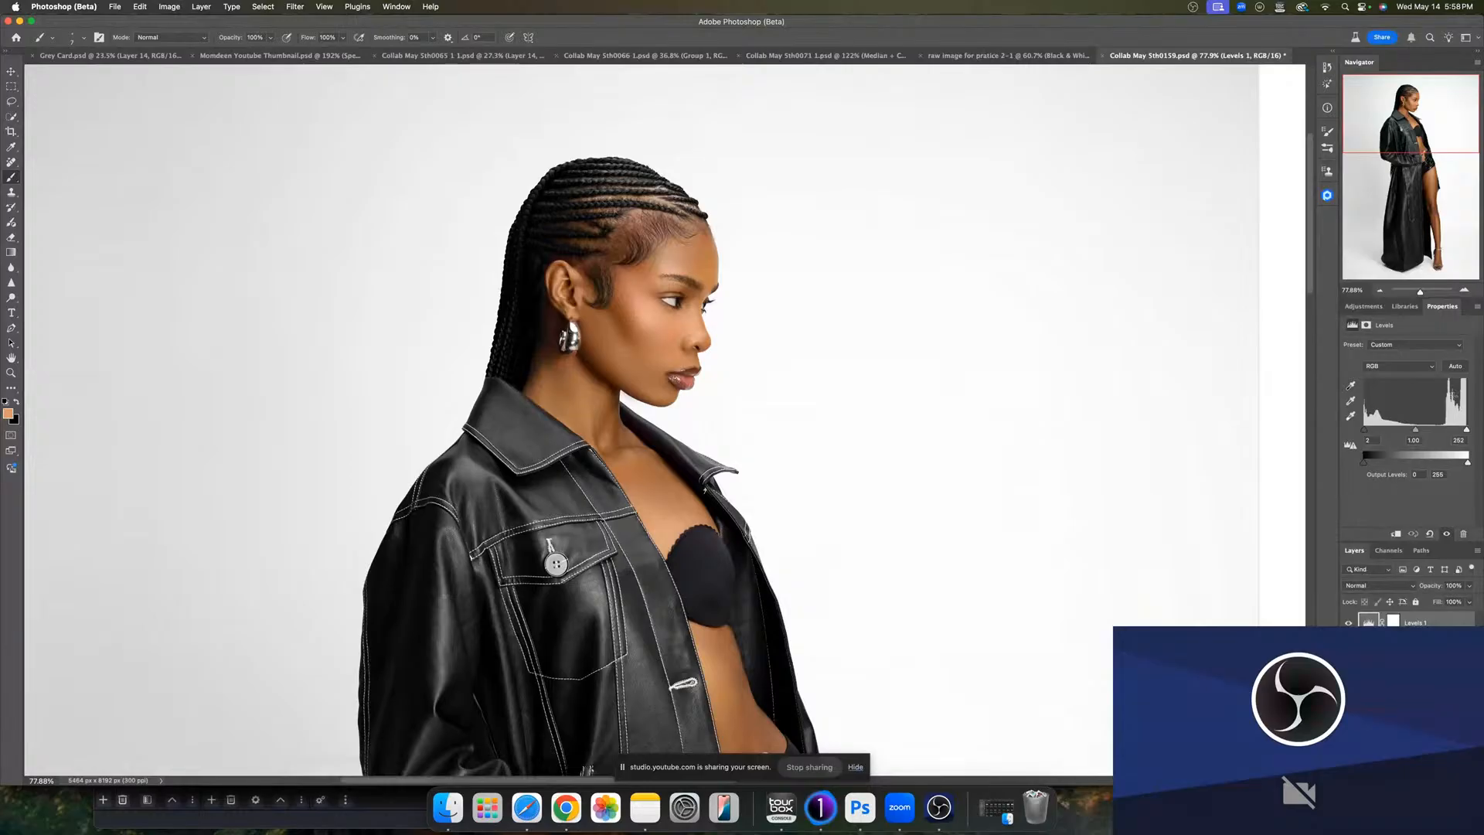
click(1363, 306)
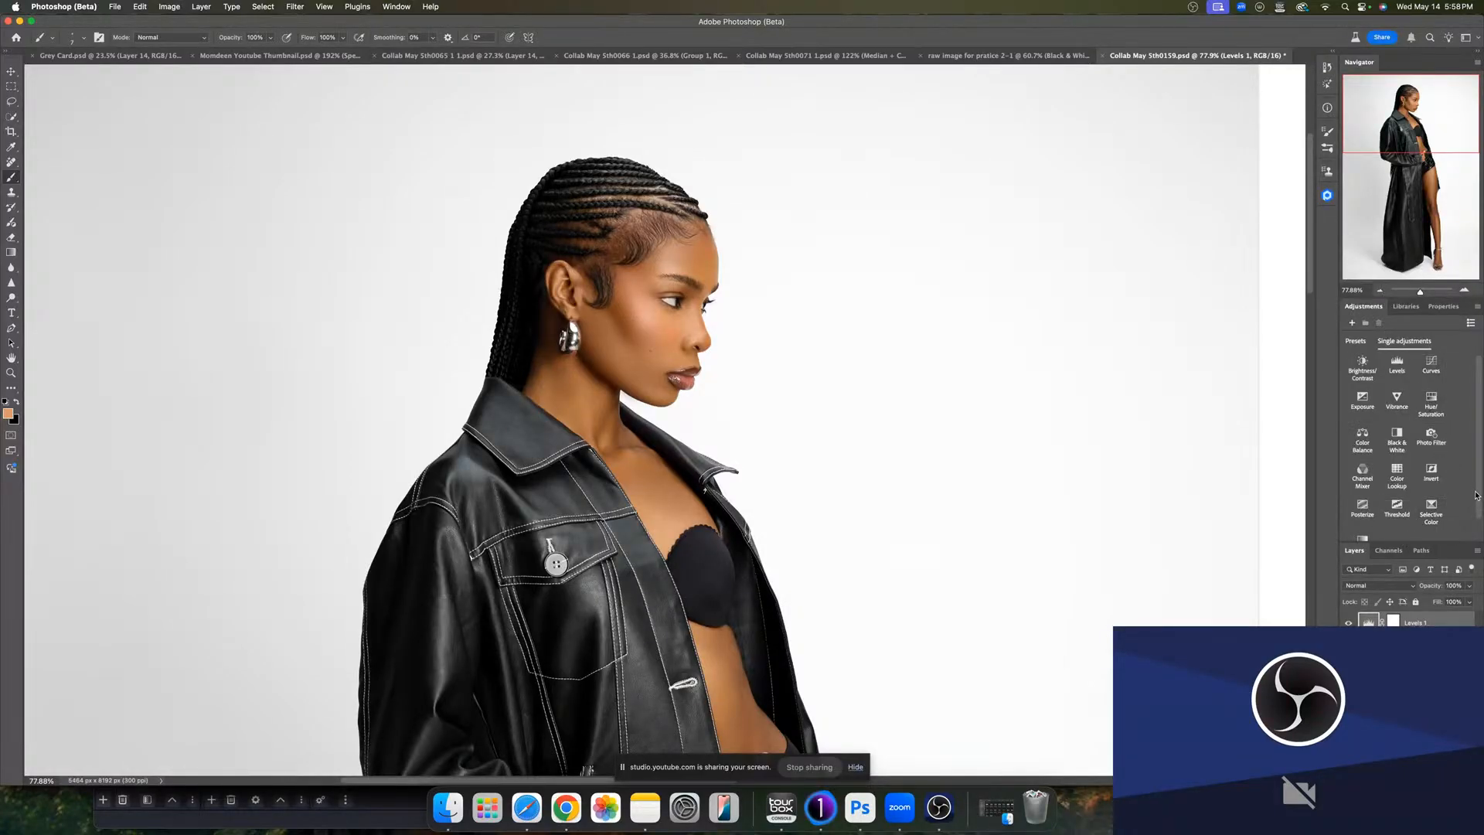
scroll(1474, 495, down, 2)
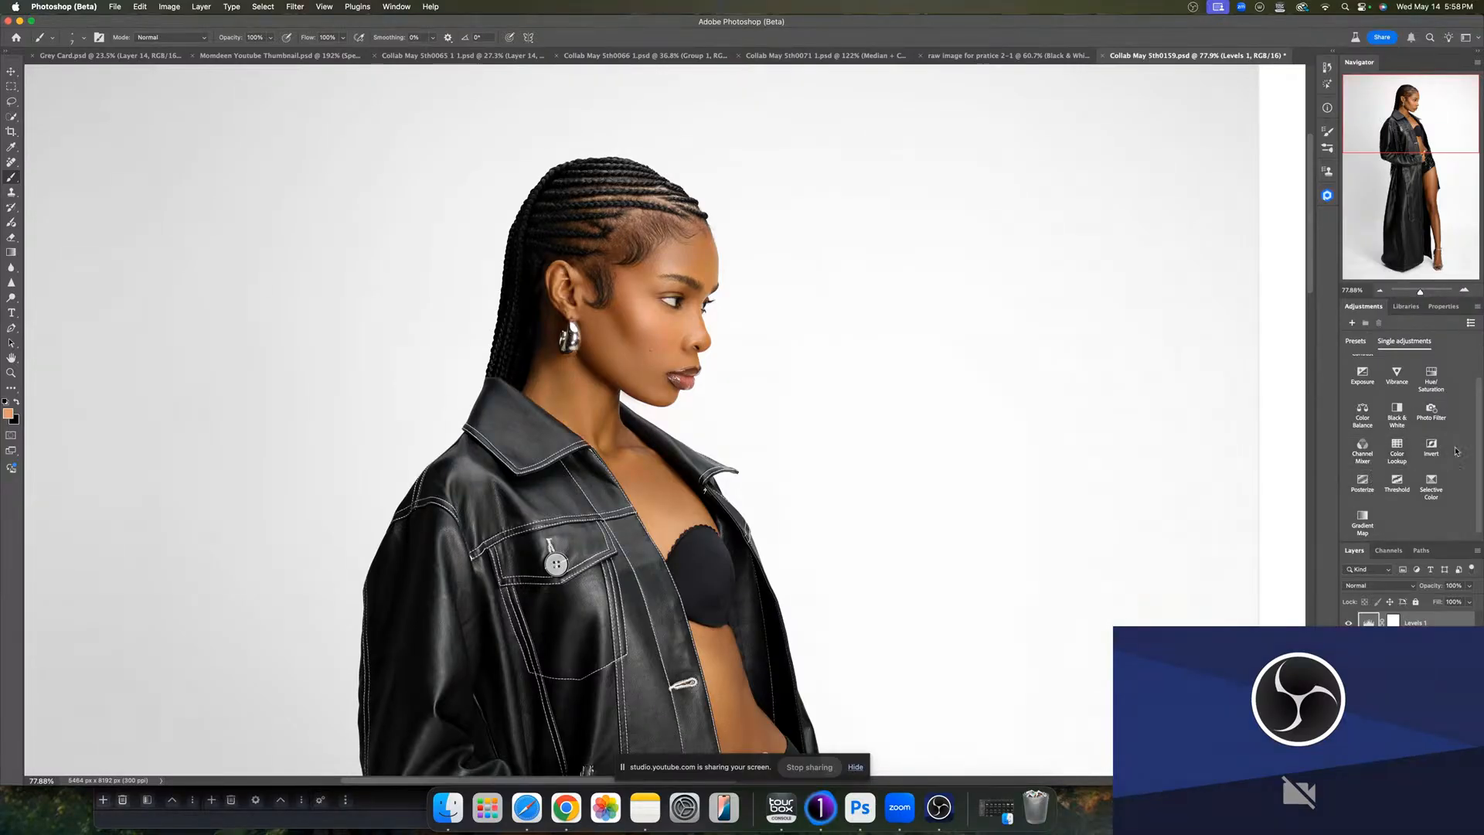
scroll(1479, 479, up, 2)
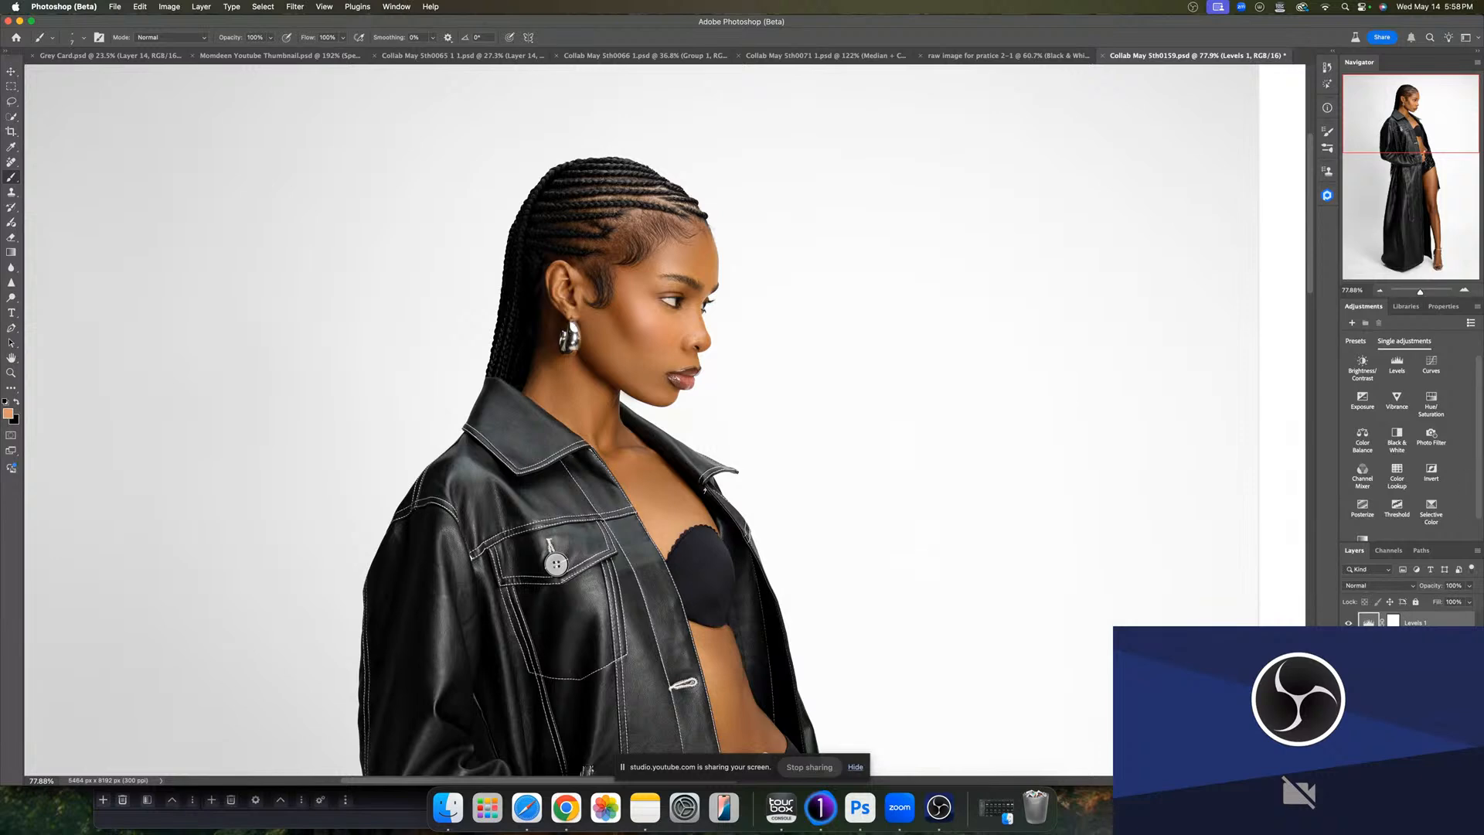
click(1430, 471)
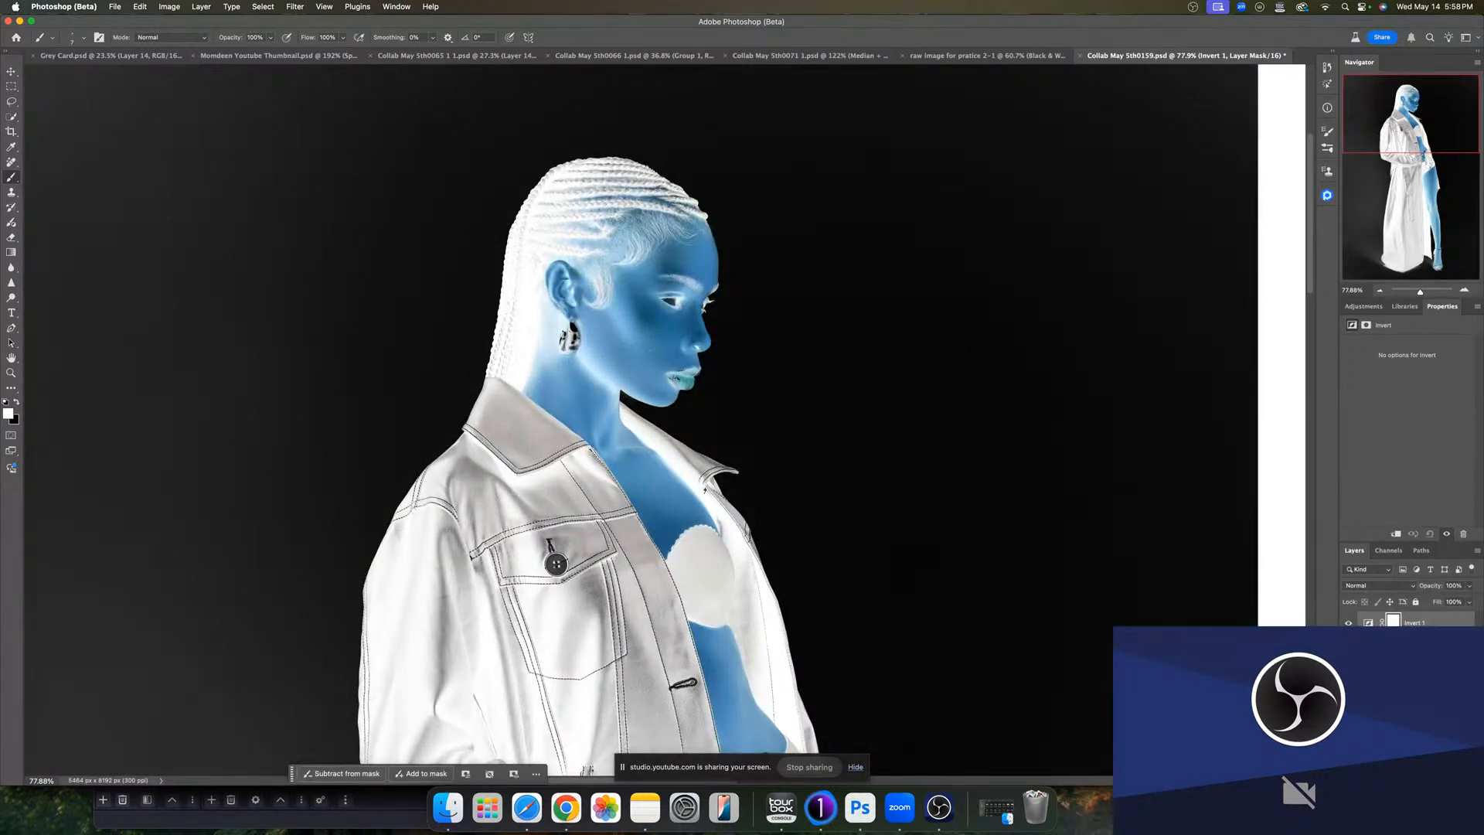
key(super+z)
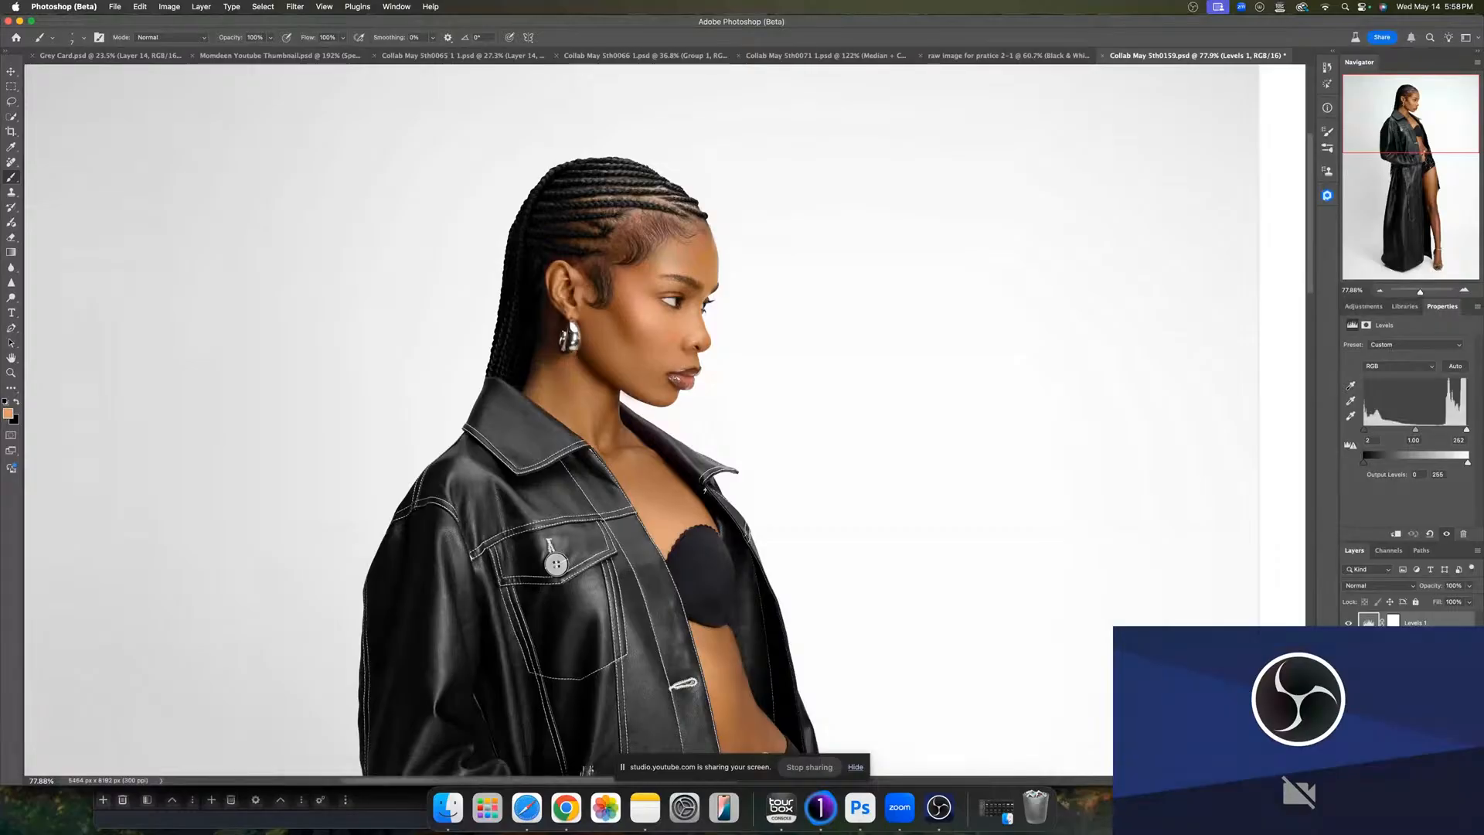
- Add a Color Lookup adjustment layer loading the Signature Skintone 6.CUBE LUT from the Prince Meyson 3D Luts folder
click(1413, 779)
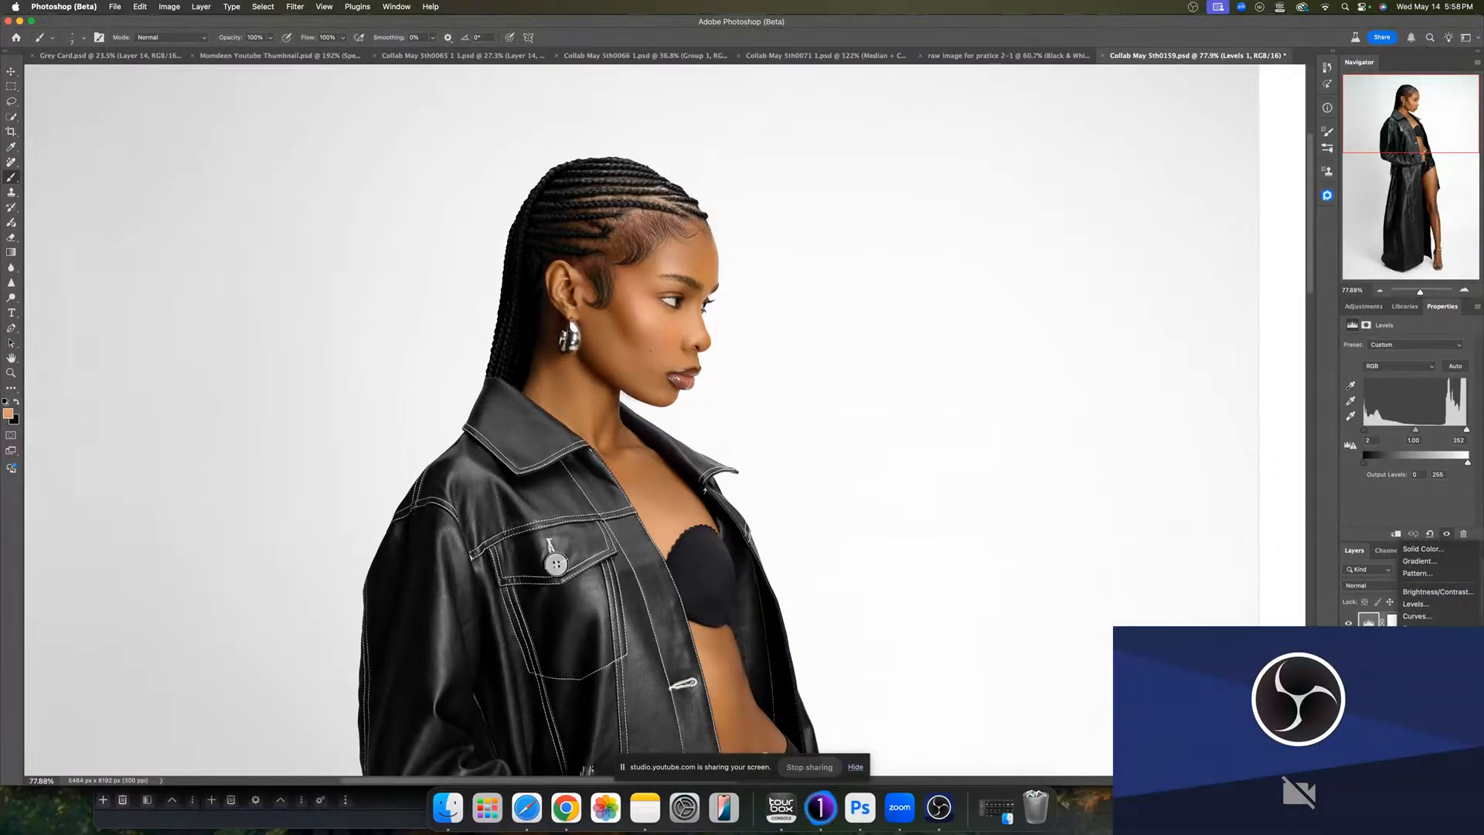
click(1422, 720)
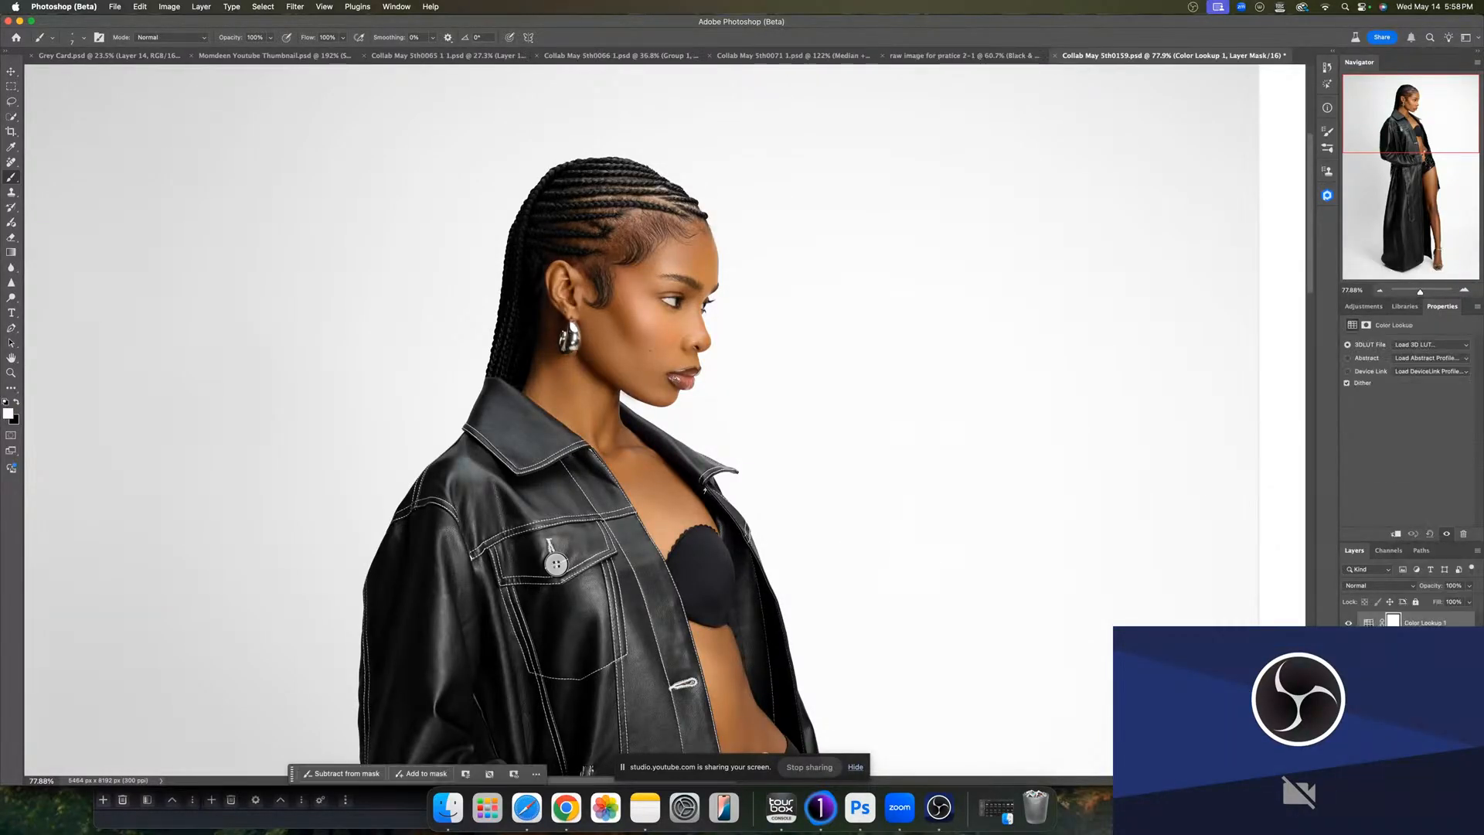
click(1422, 349)
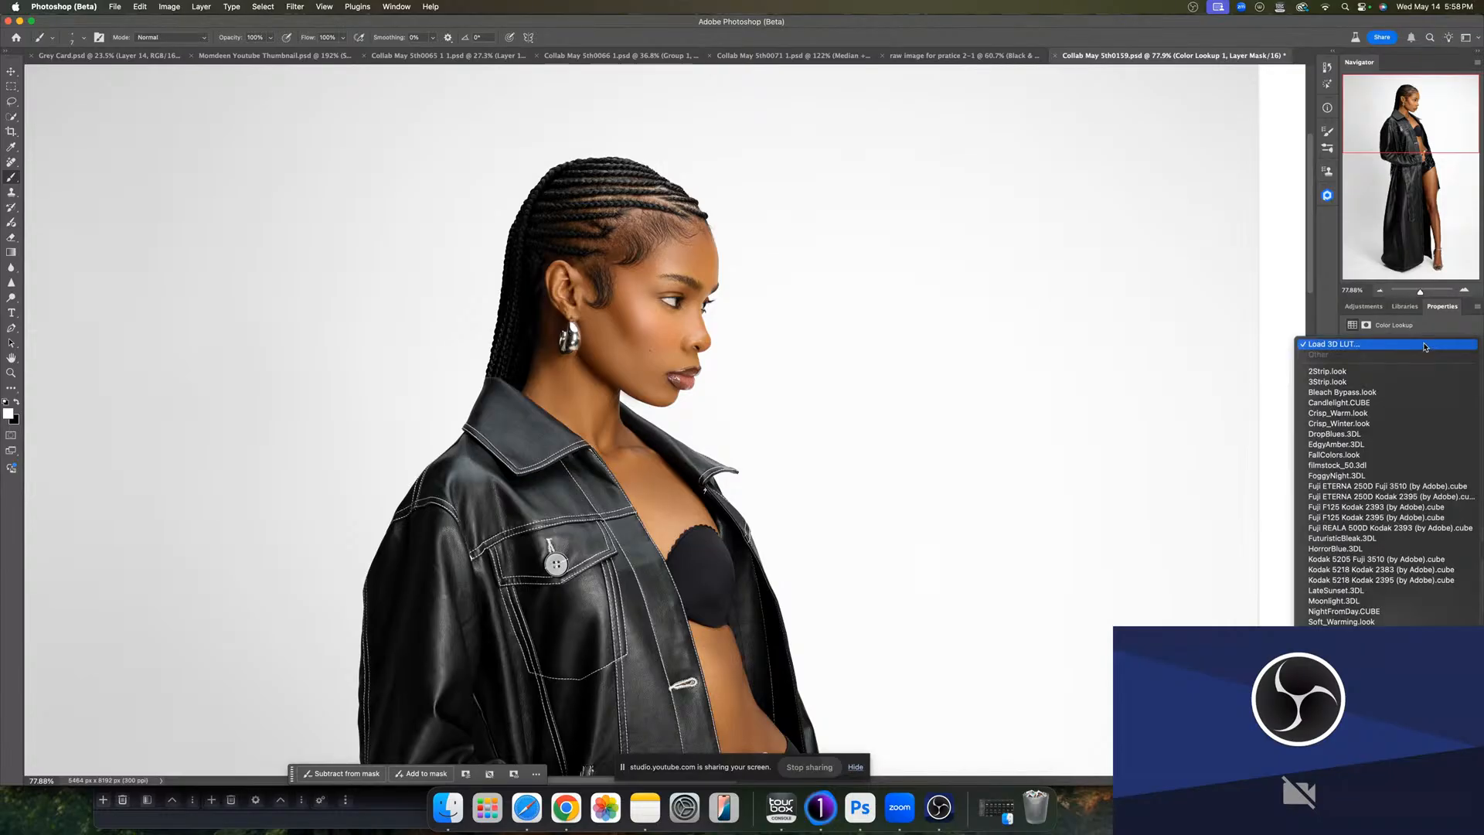
click(1354, 343)
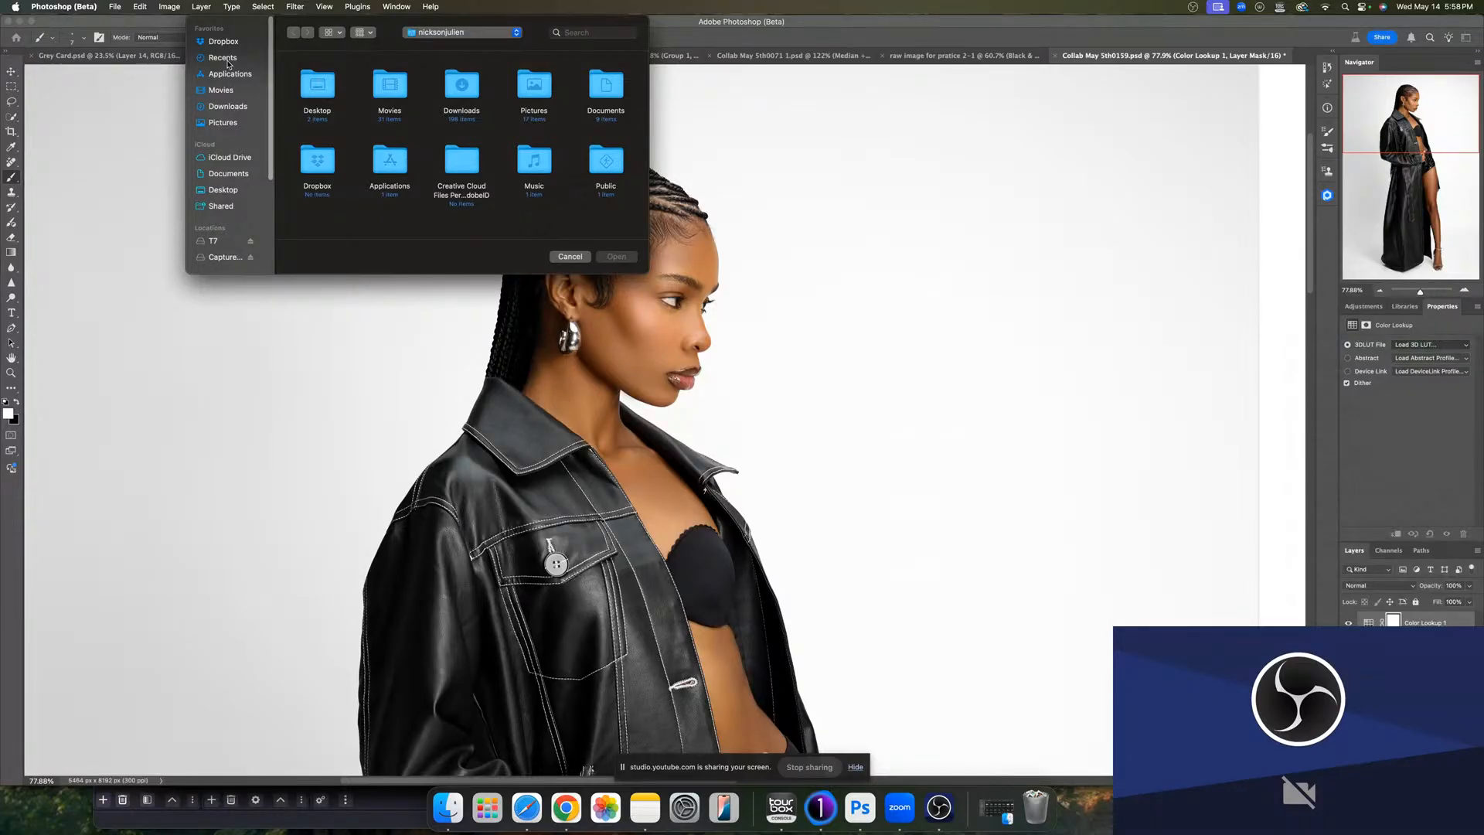
click(238, 174)
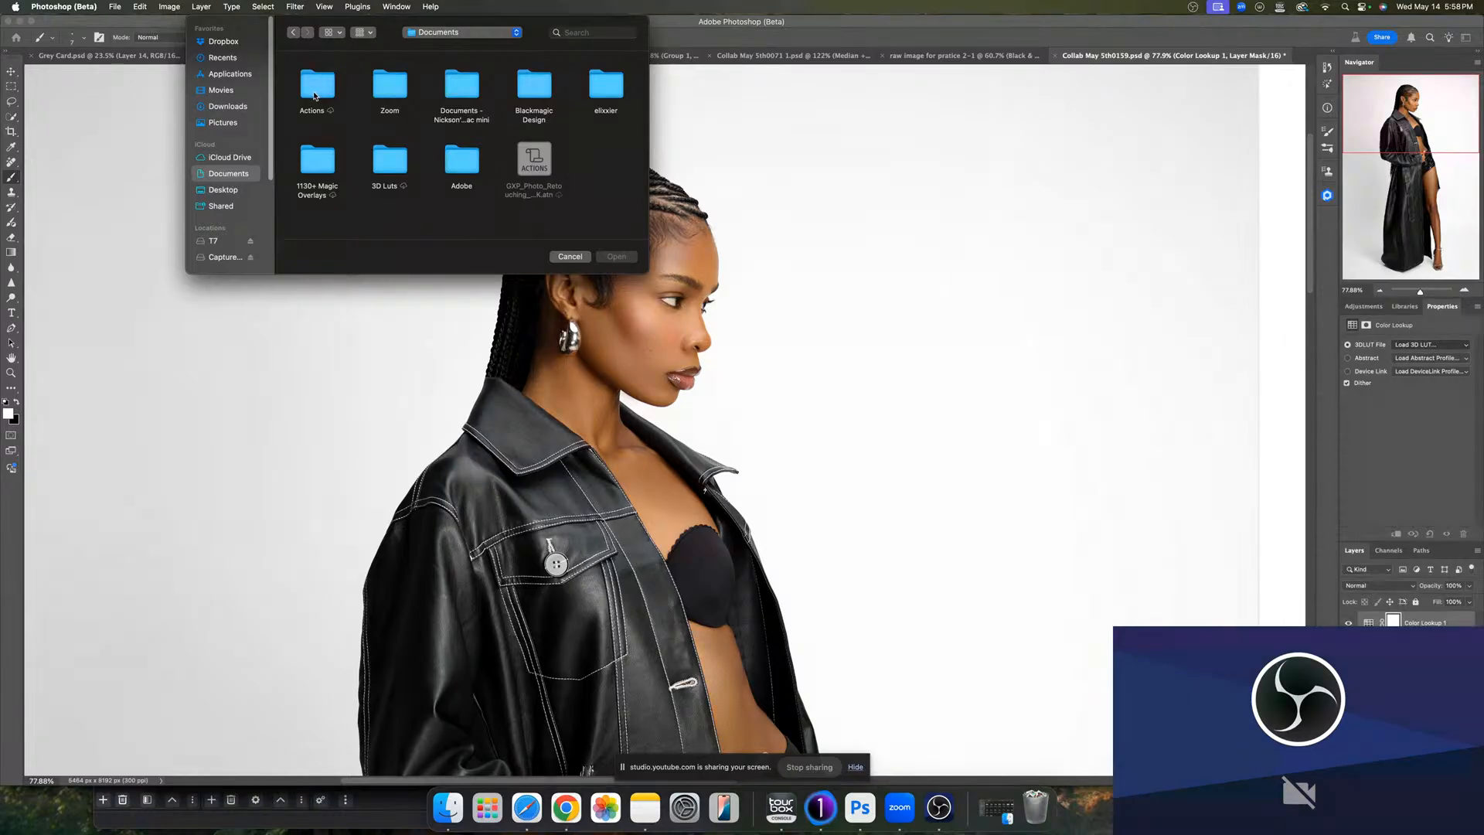
double_click(389, 162)
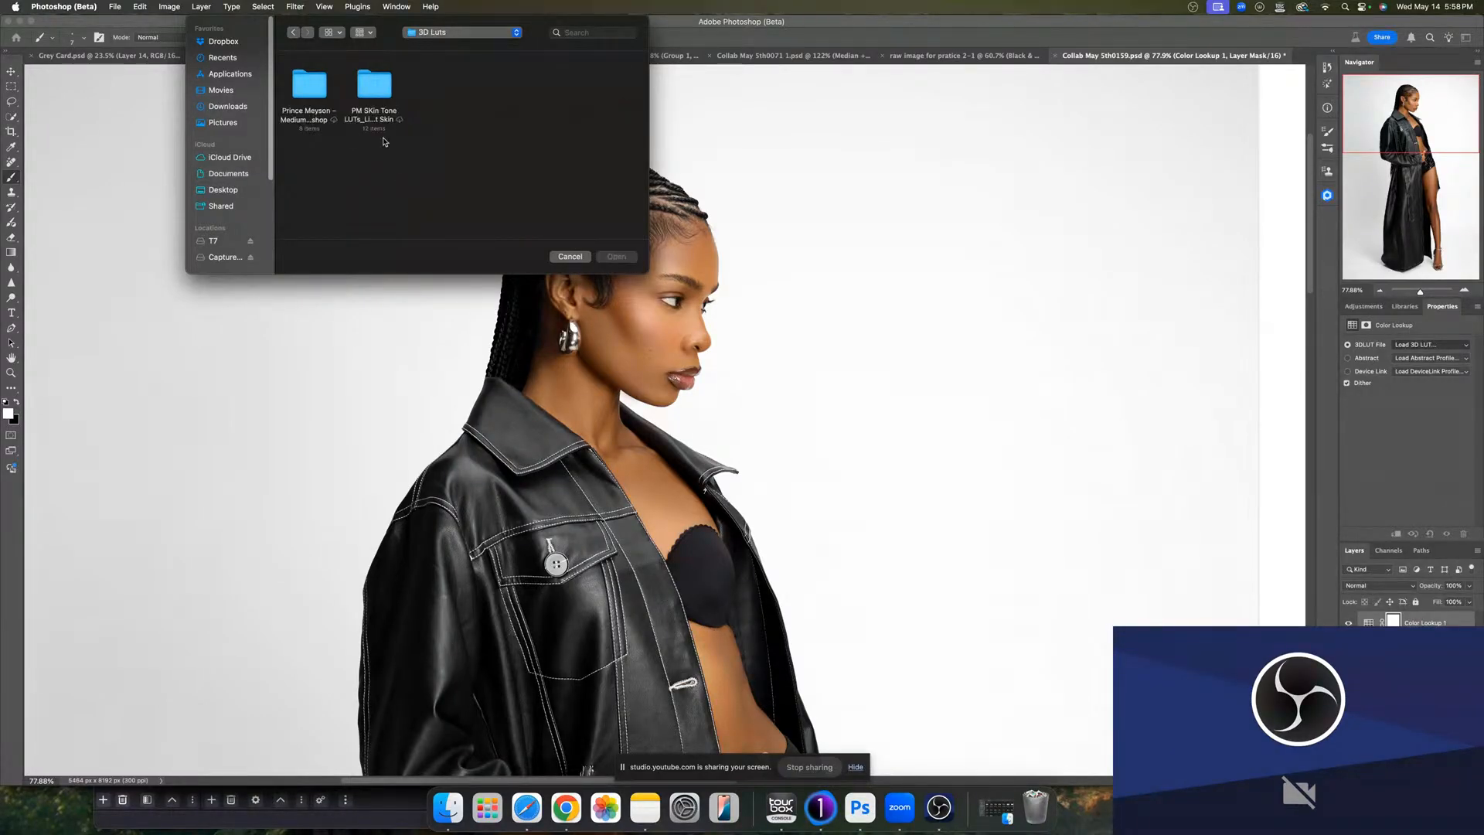
click(313, 95)
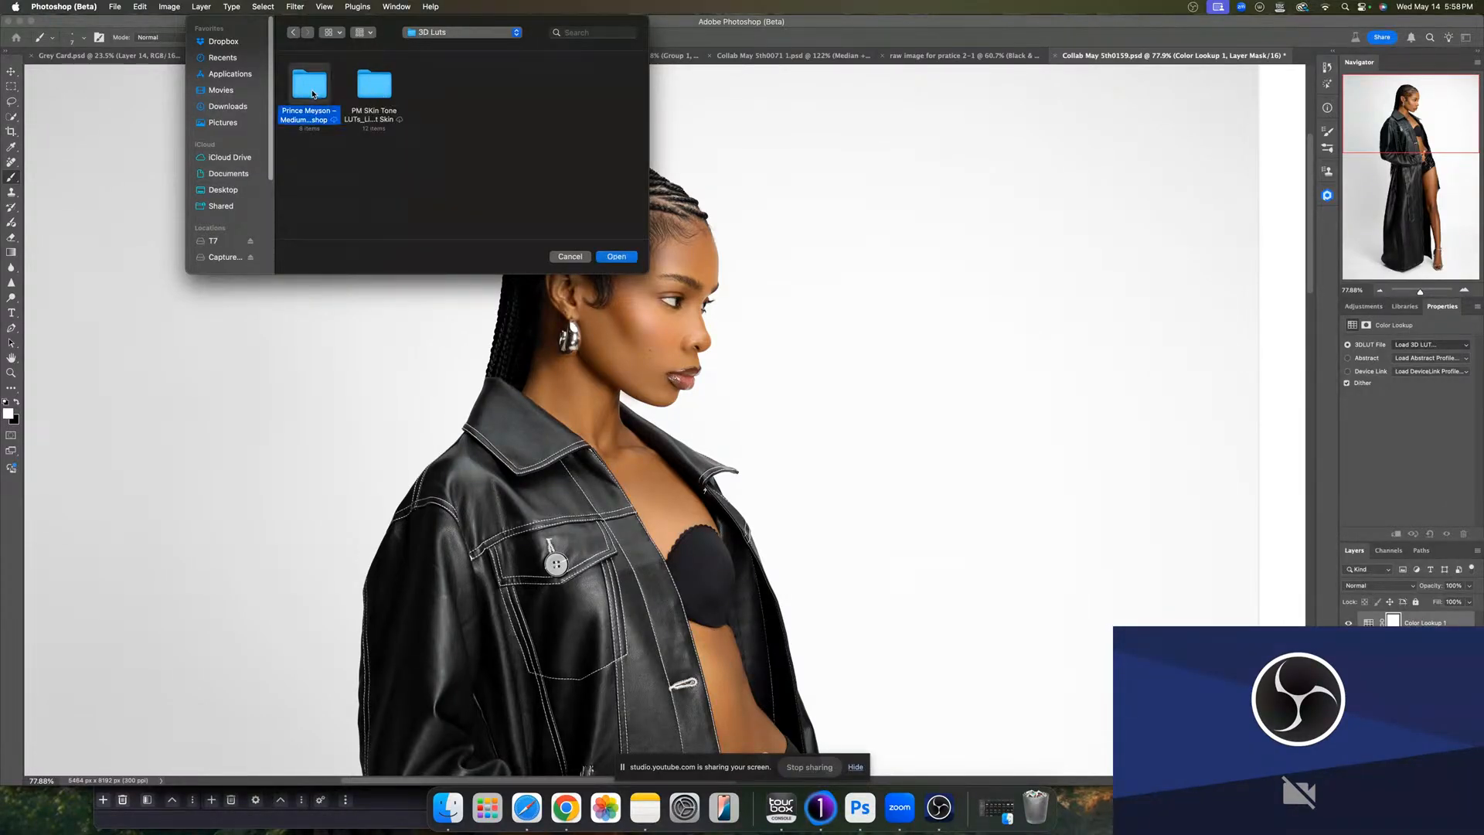
double_click(313, 94)
click(464, 91)
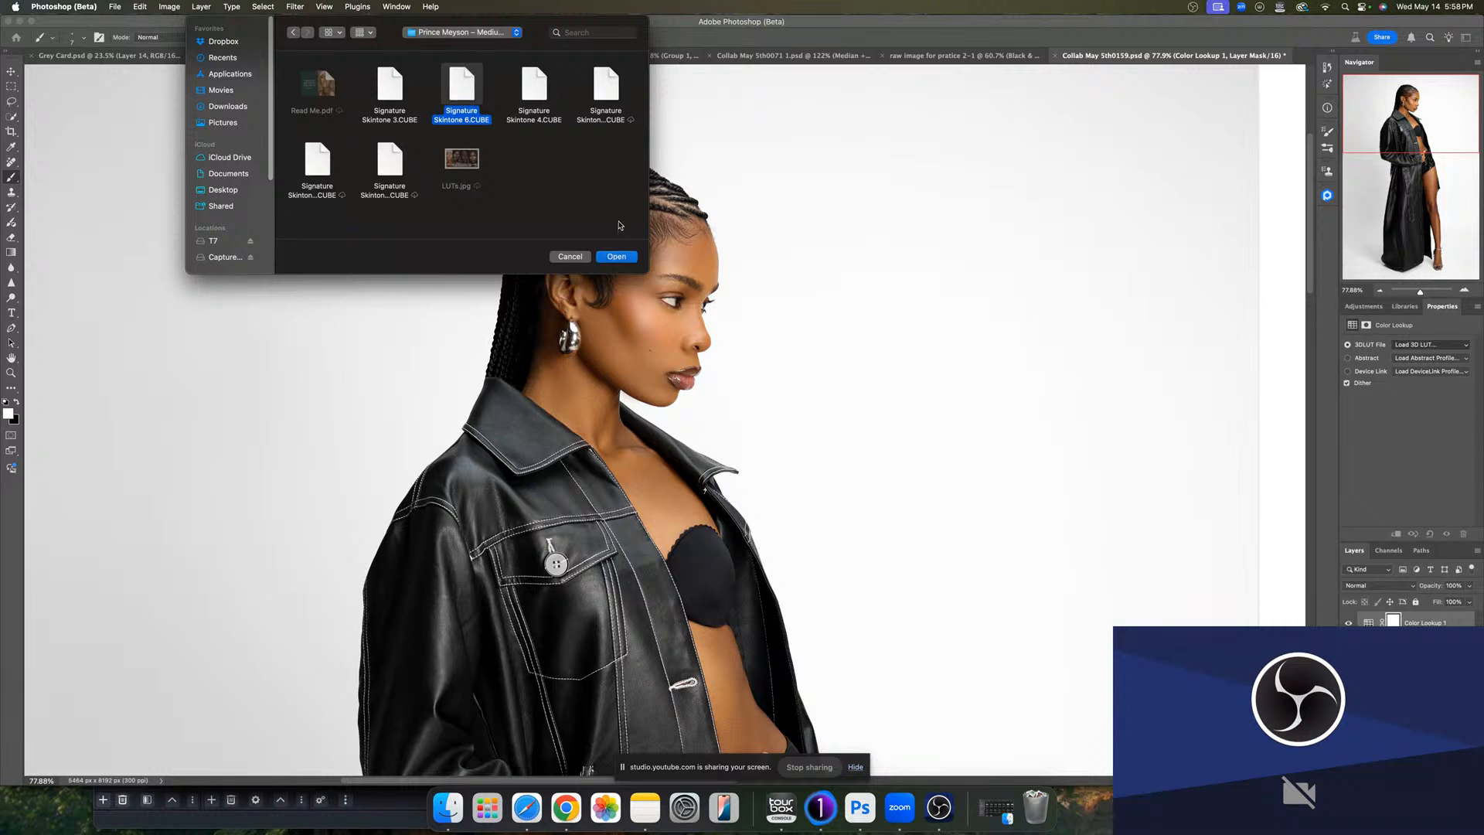
click(616, 257)
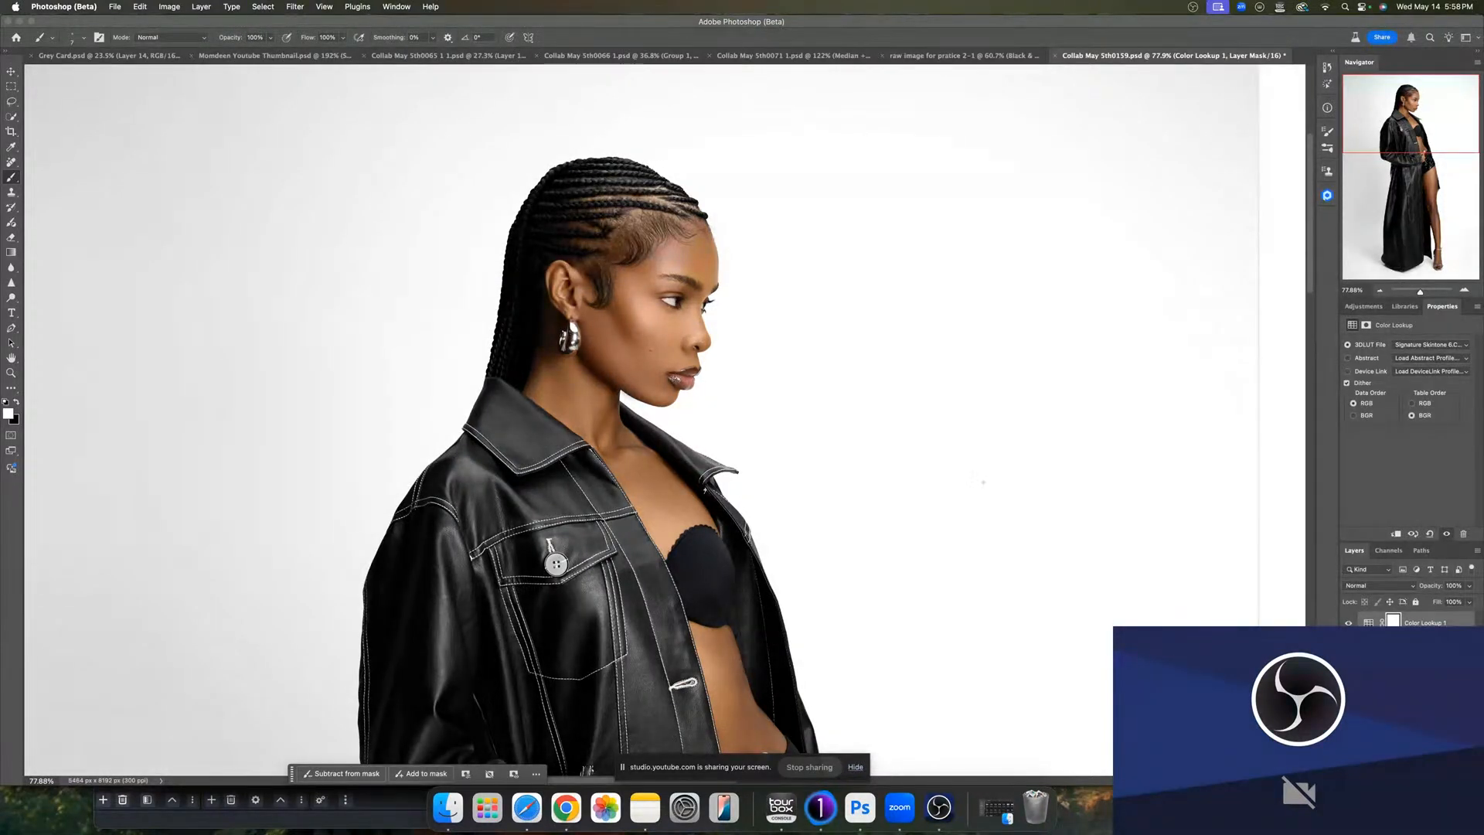
- Set the Color Lookup layer's blend mode to Soft Light and its opacity to 25%
click(1378, 585)
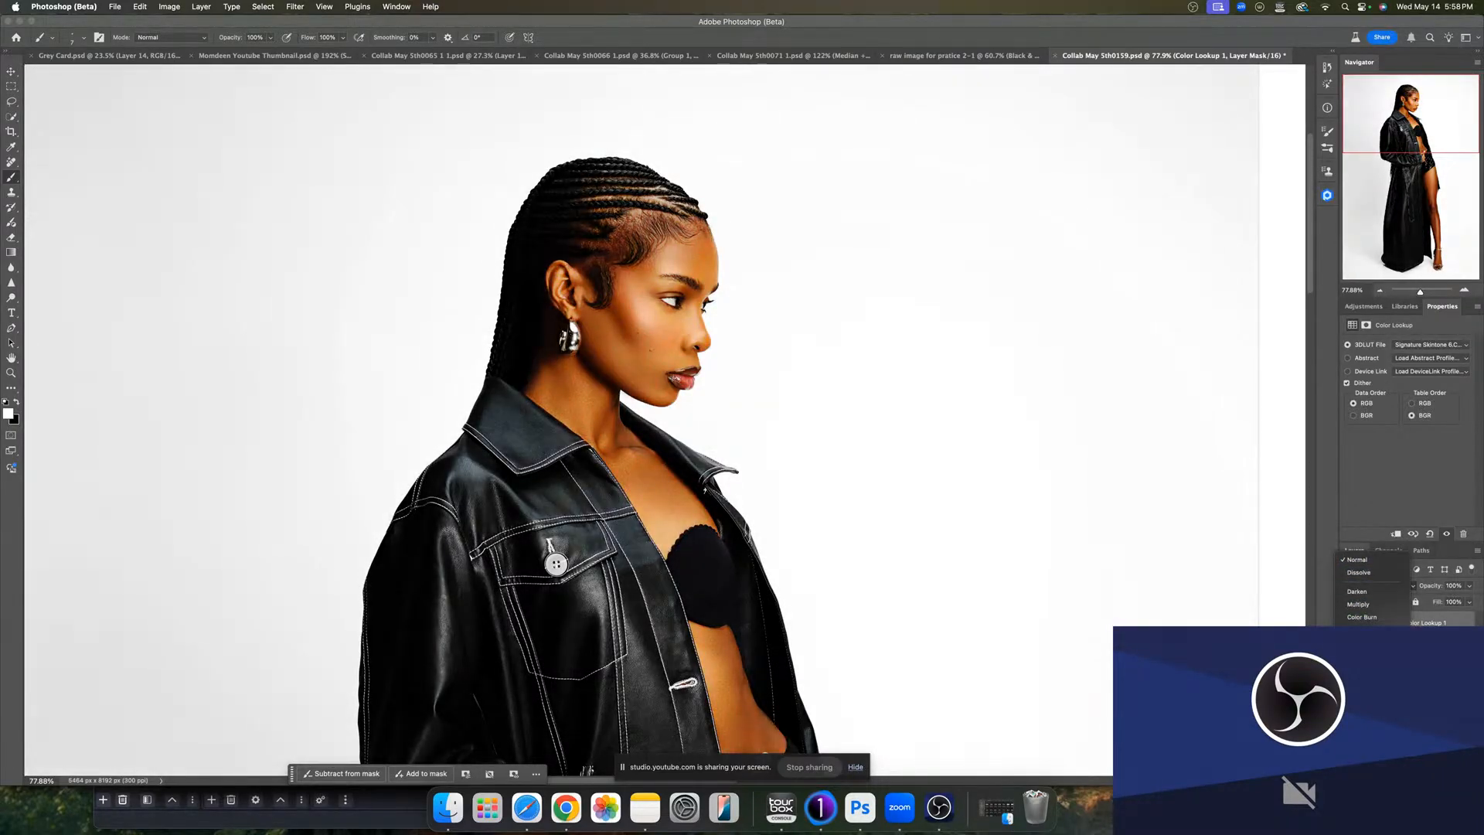
click(1360, 744)
click(1463, 585)
drag(1471, 601, 1434, 604)
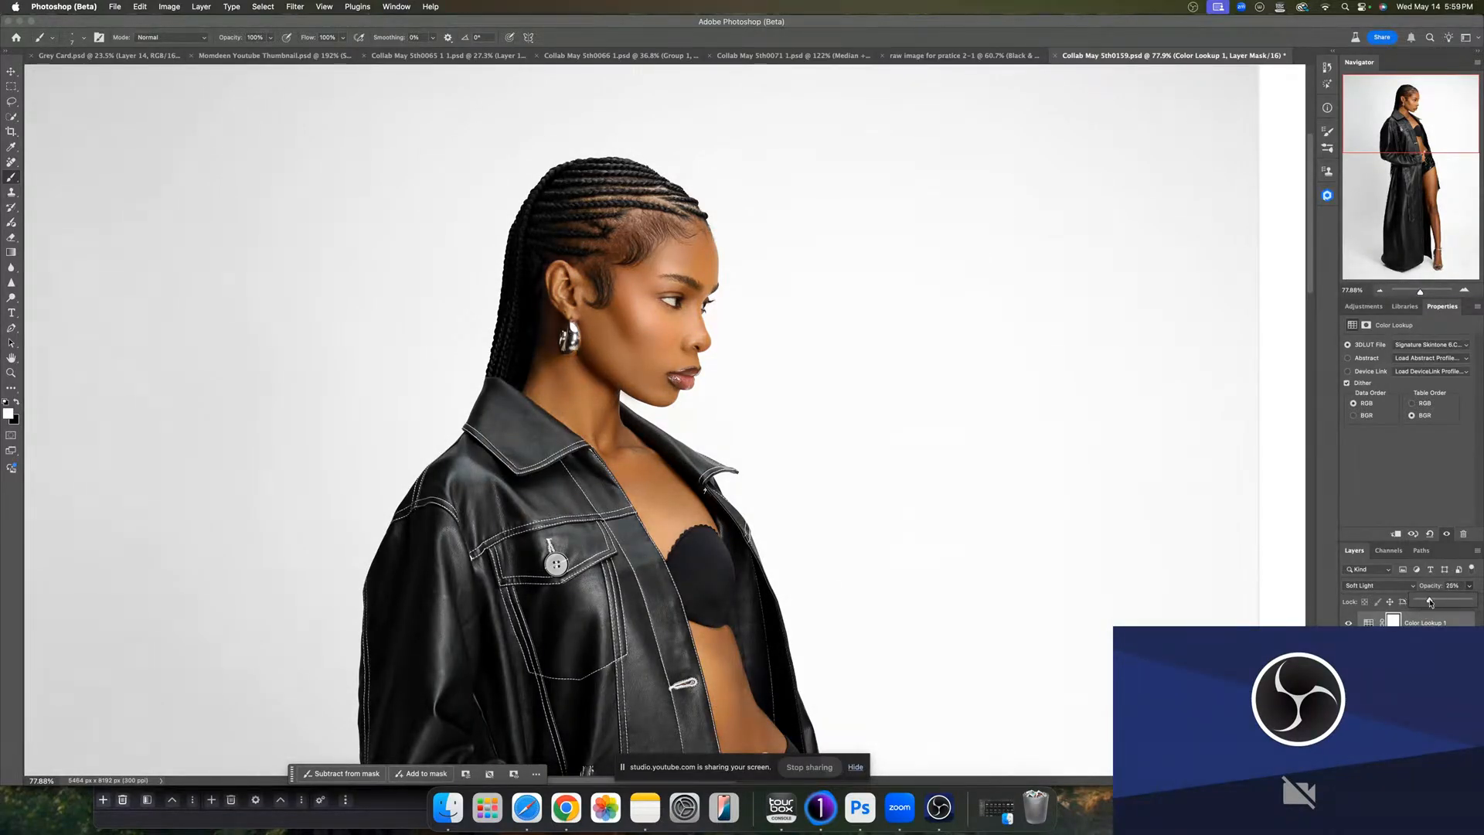
- Toggle the Color Lookup adjustment on and off across the full image to compare the grade
drag(1414, 295, 1415, 290)
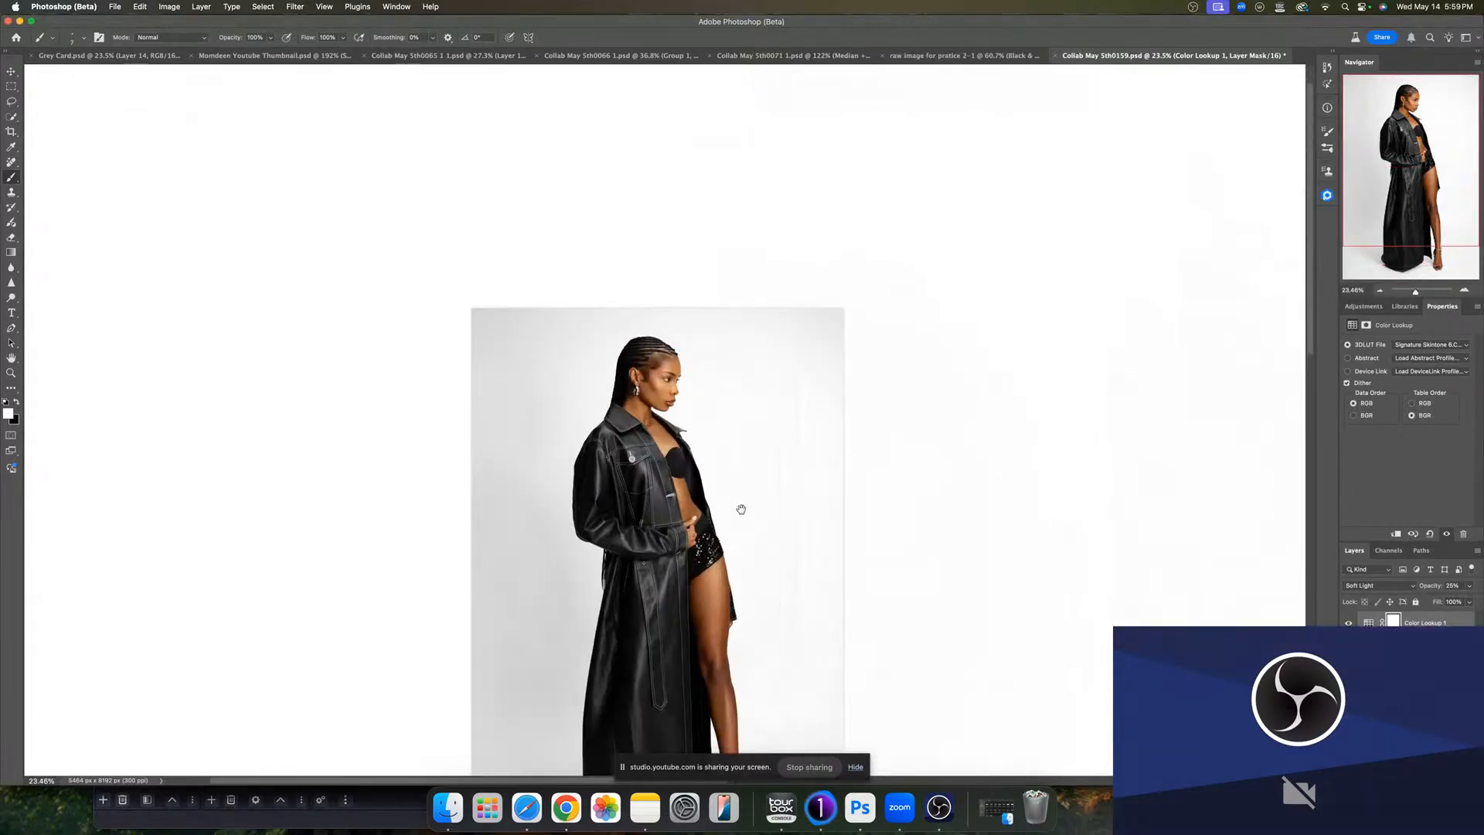
drag(739, 507, 738, 375)
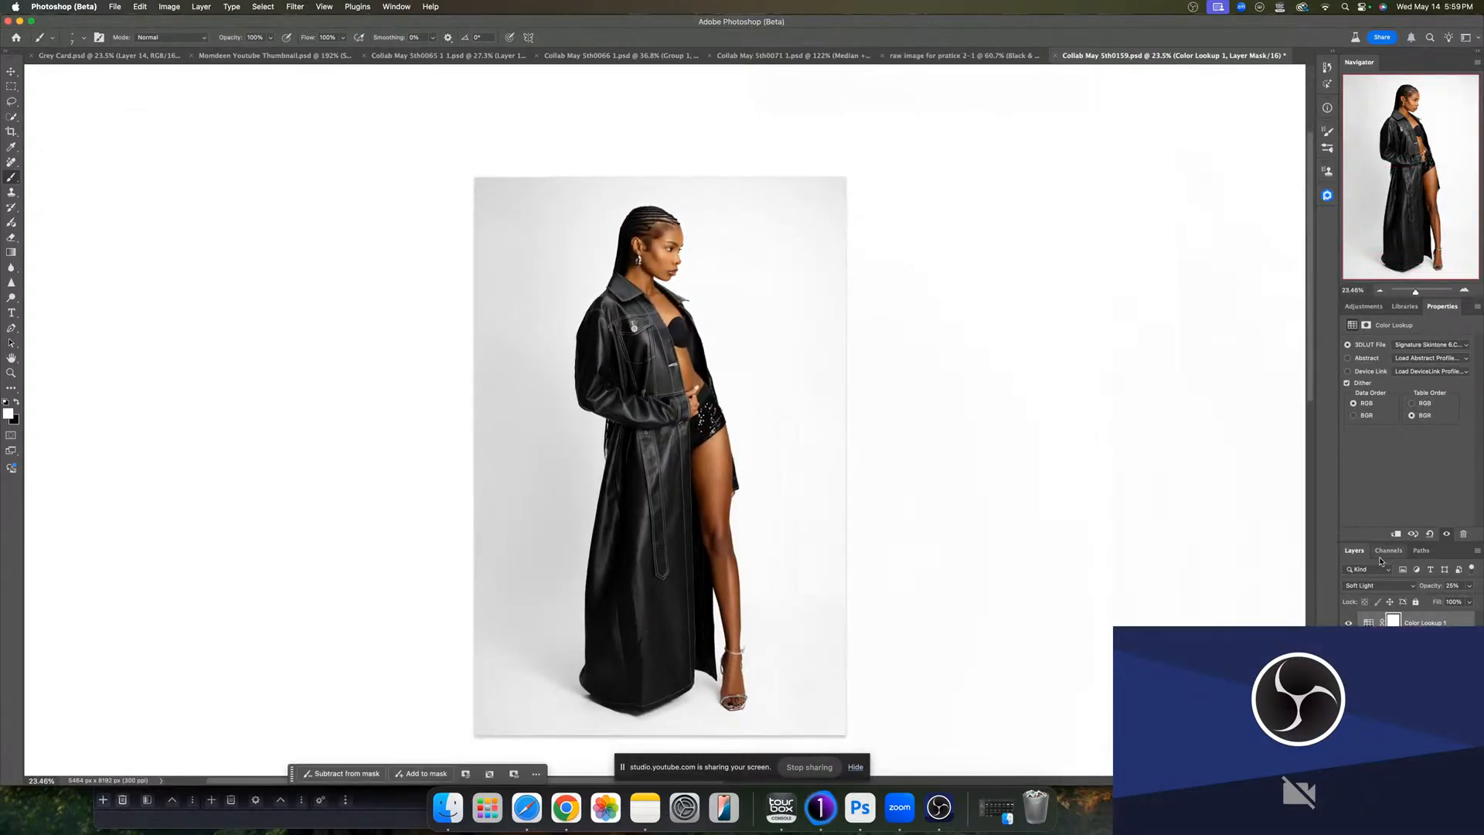
click(1349, 622)
click(1446, 533)
click(1446, 534)
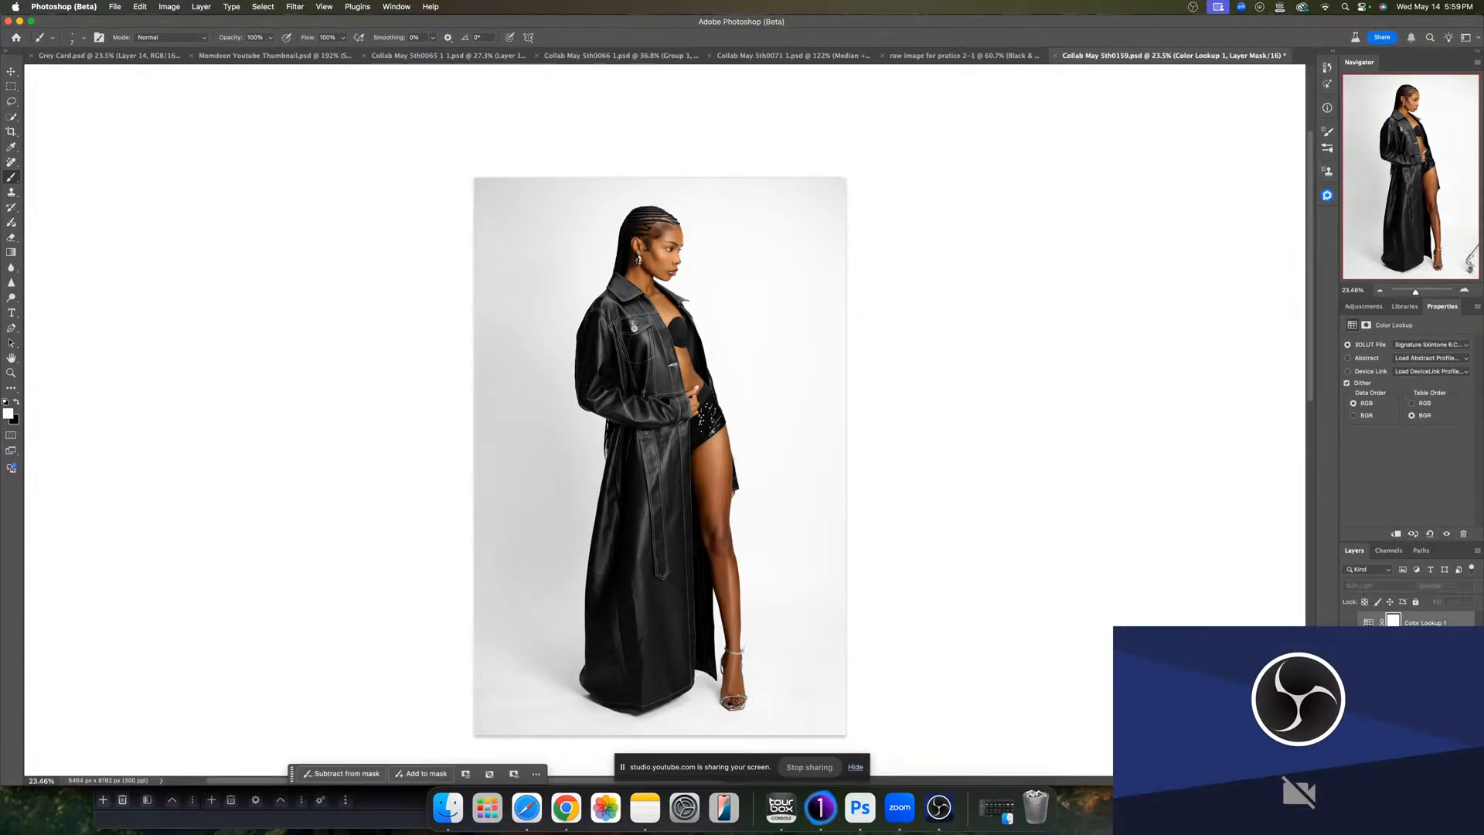
click(1446, 533)
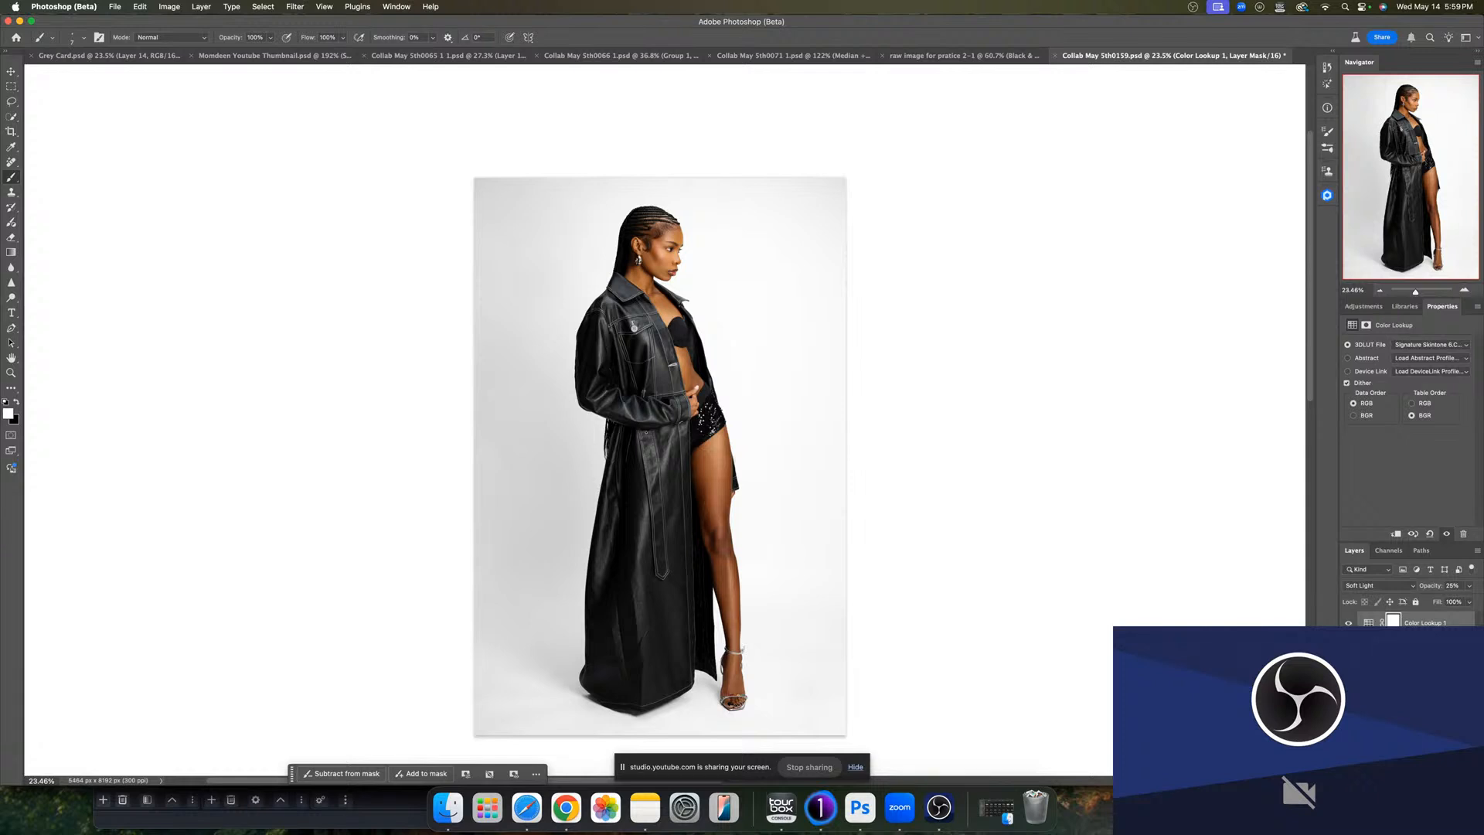
click(1446, 534)
click(1446, 533)
- Stamp all visible layers into a new merged layer at the top of the stack
click(1368, 622)
click(1420, 643)
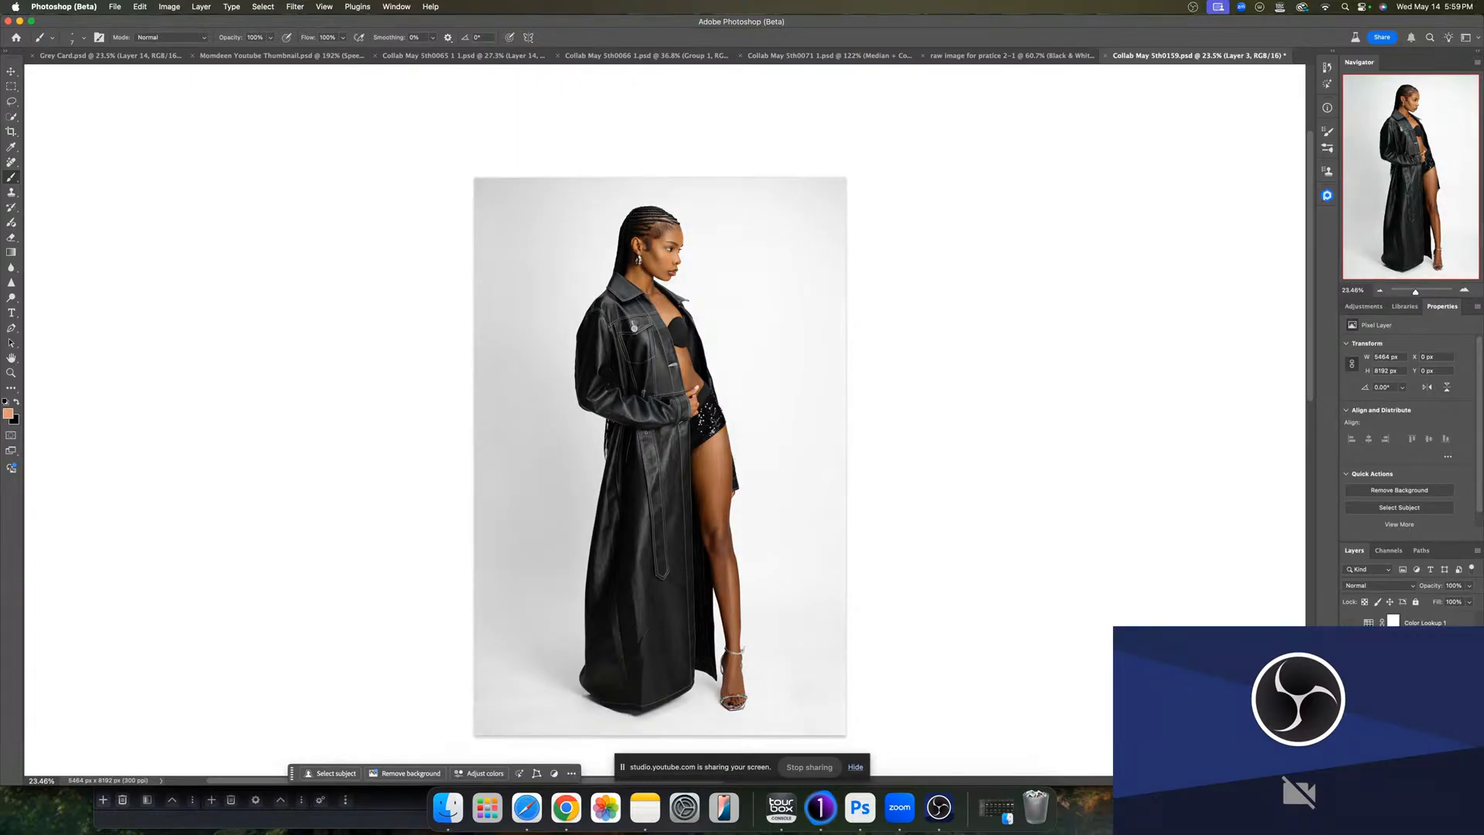
click(1422, 666)
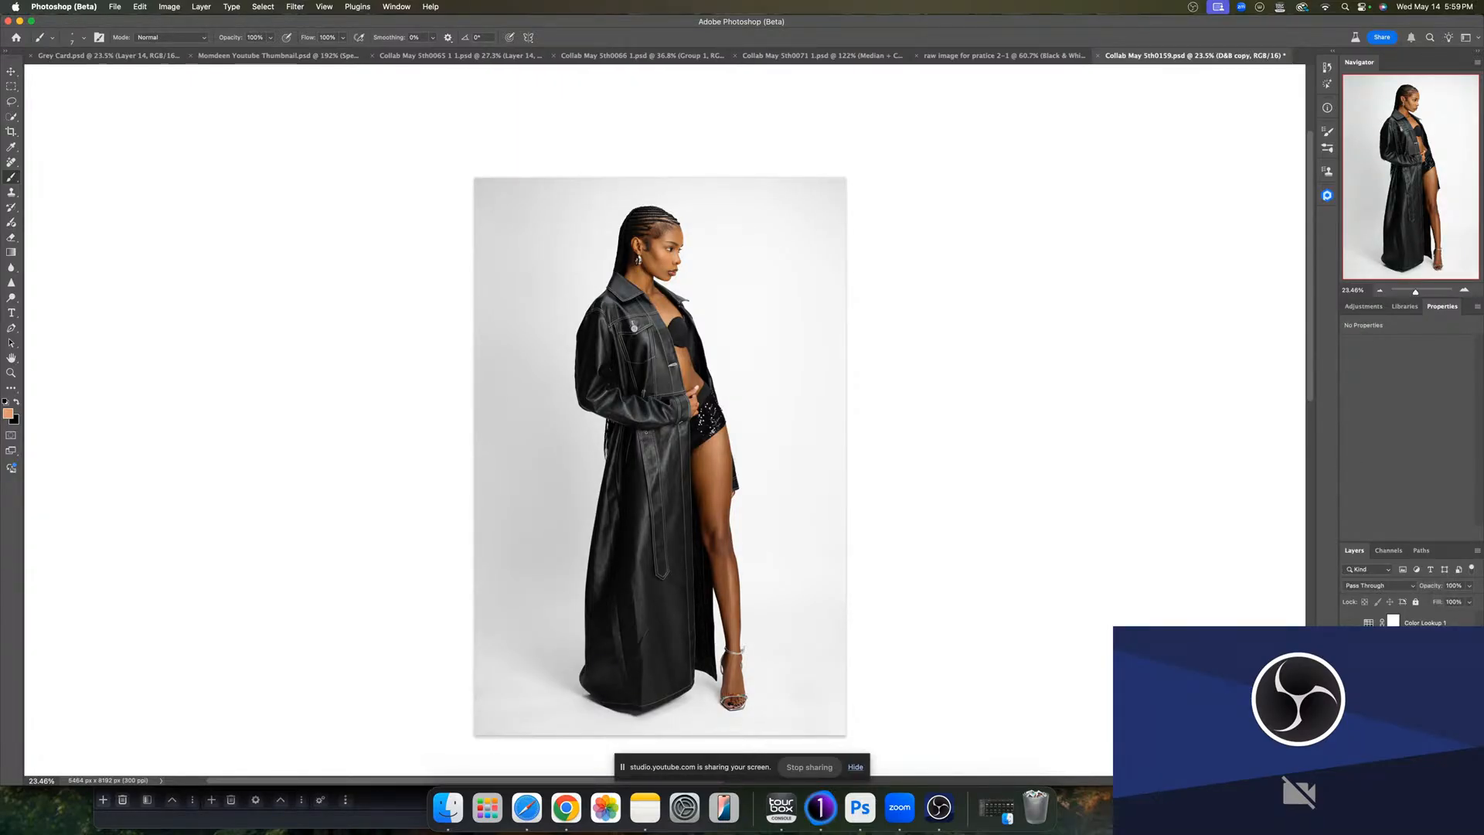
key(alt+shift+super+e)
- Crop to a 4:5 ratio, extending the canvas beyond the frame with Generative Expand fill
key(c)
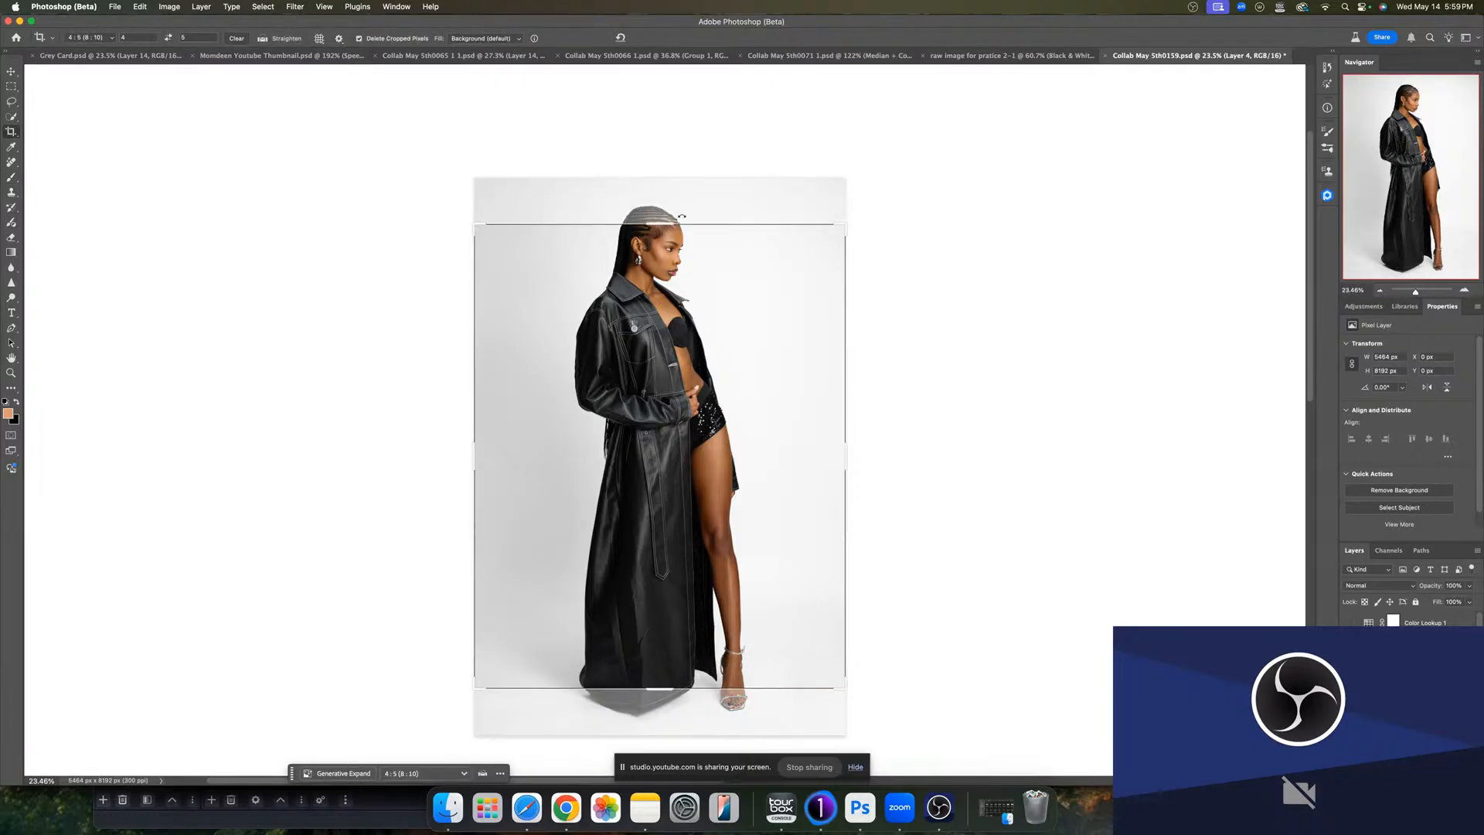
drag(665, 224, 667, 164)
scroll(672, 386, down, 5)
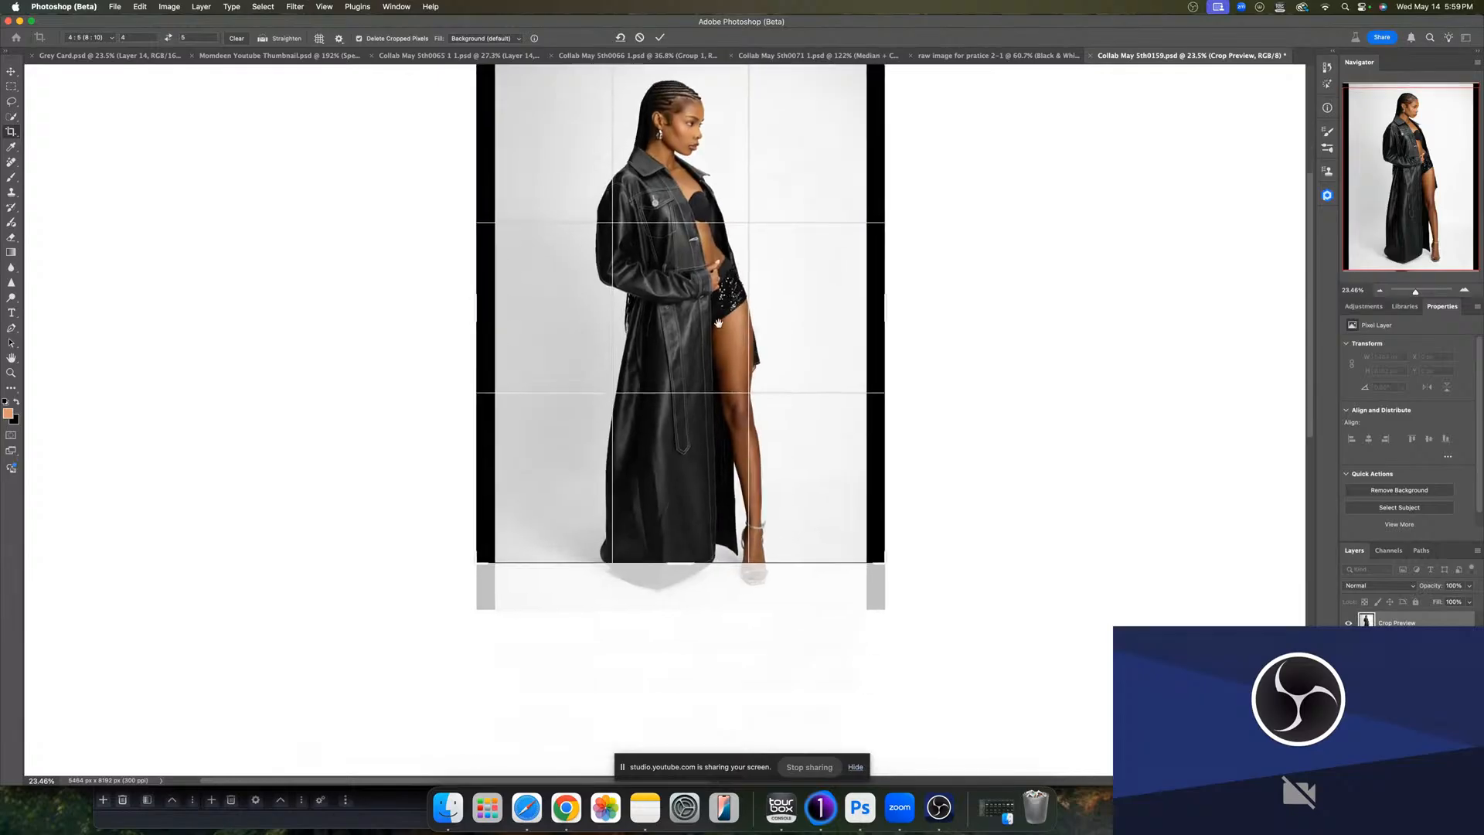
drag(682, 526, 735, 561)
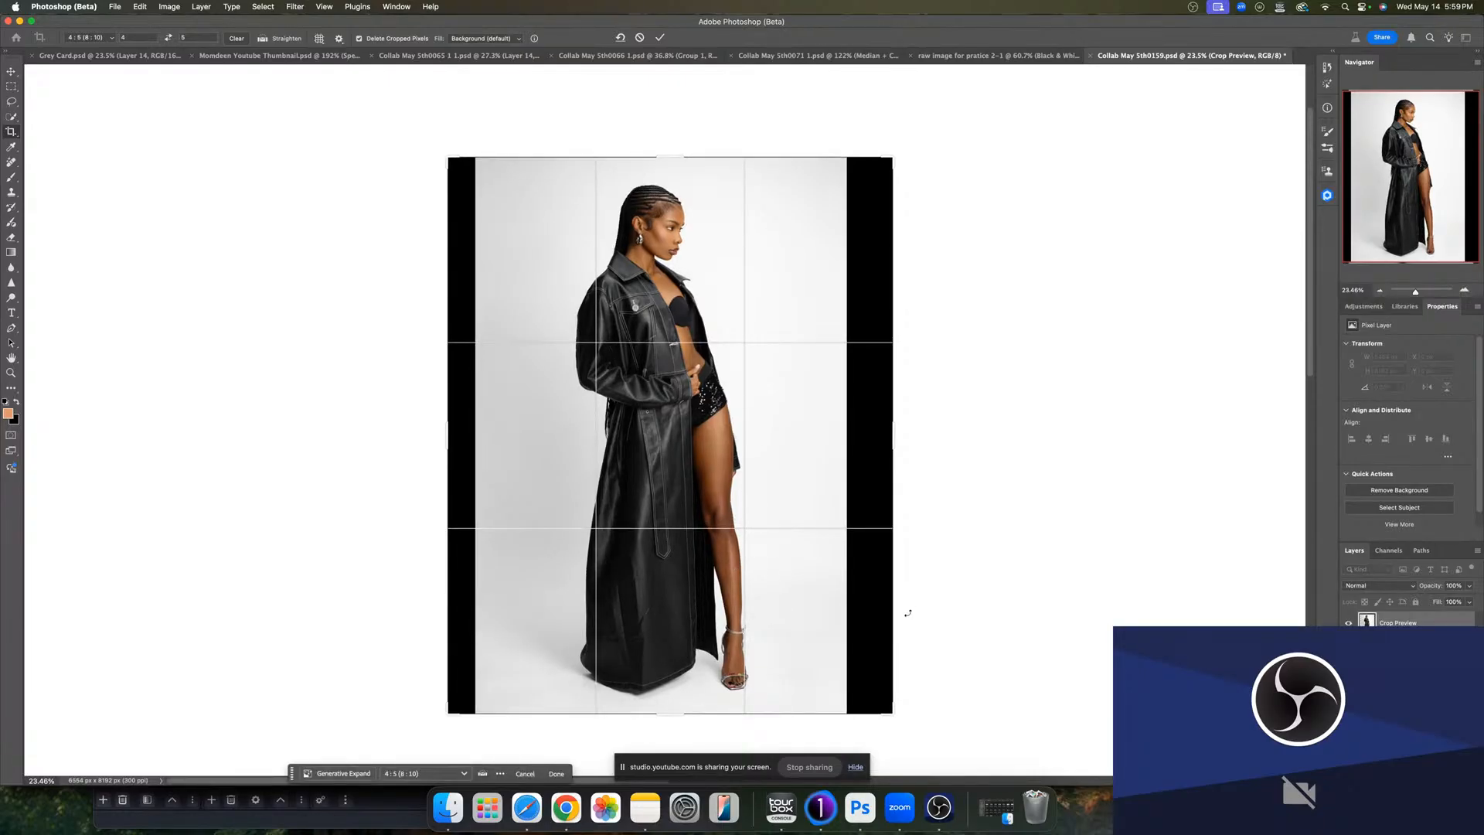
click(518, 39)
click(479, 51)
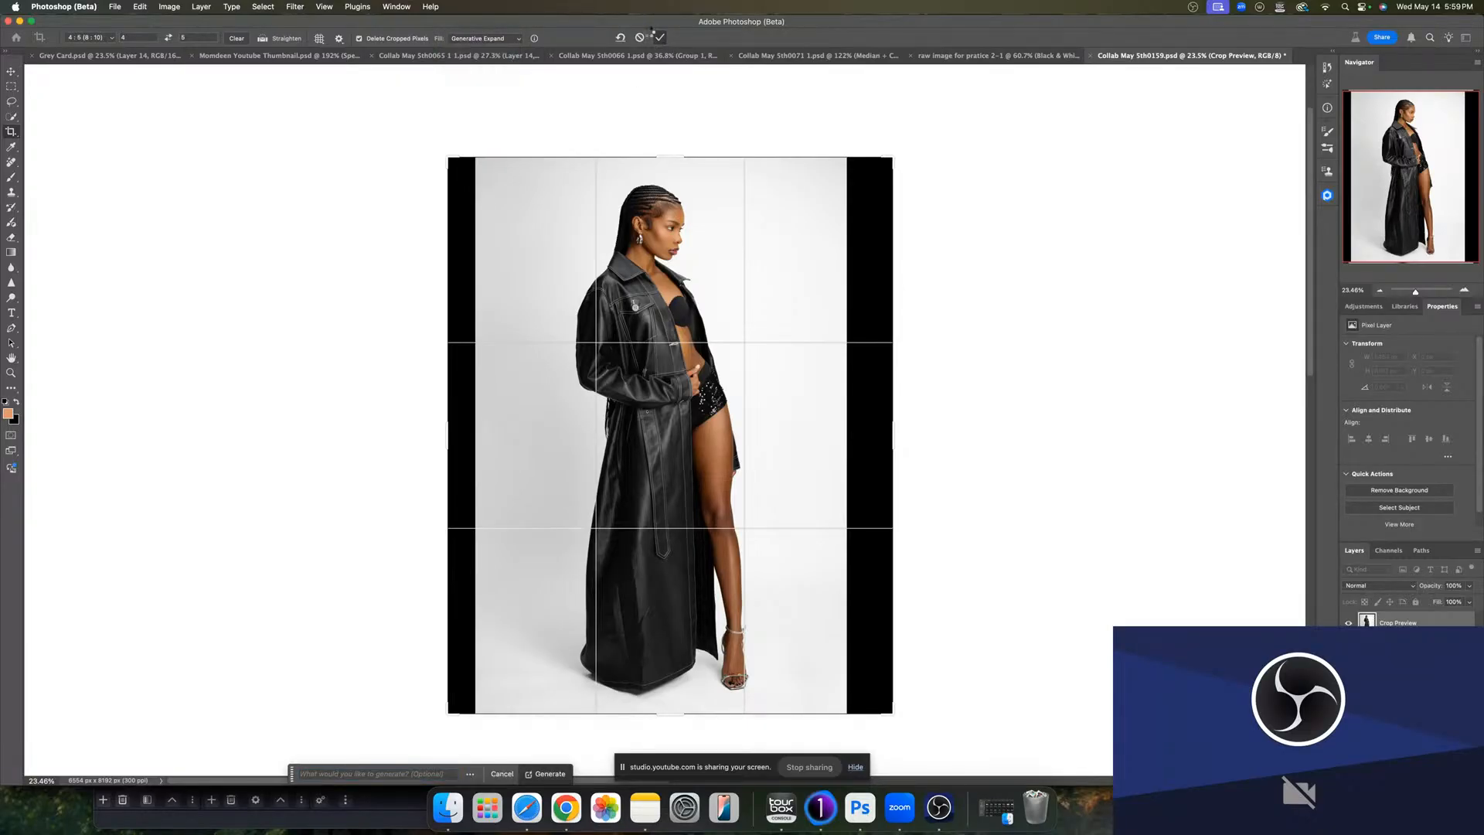
click(652, 37)
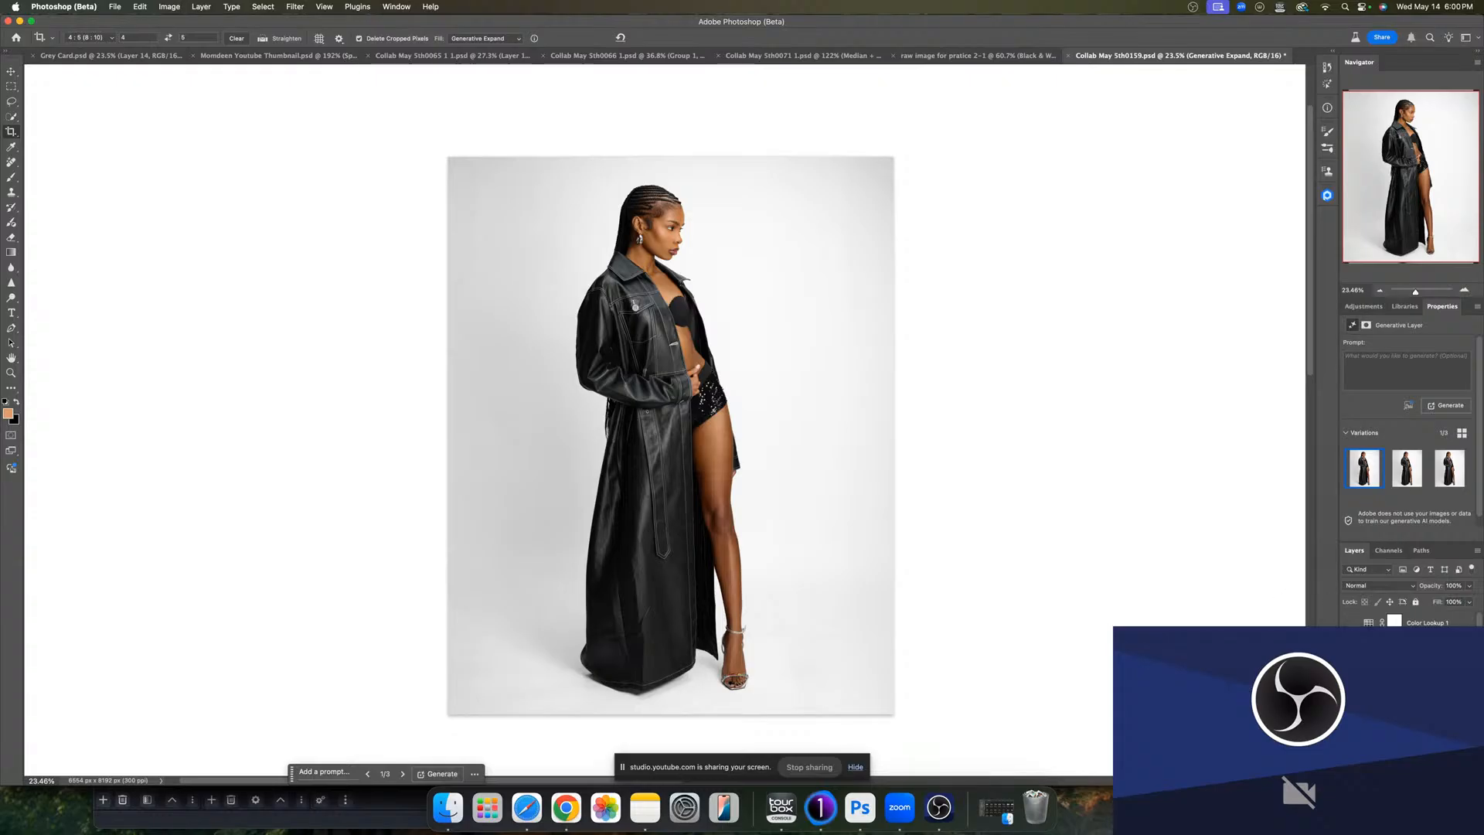
- Toggle layer visibility and zoom in on the model to compare the expanded, graded portrait
click(1348, 623)
click(1427, 622)
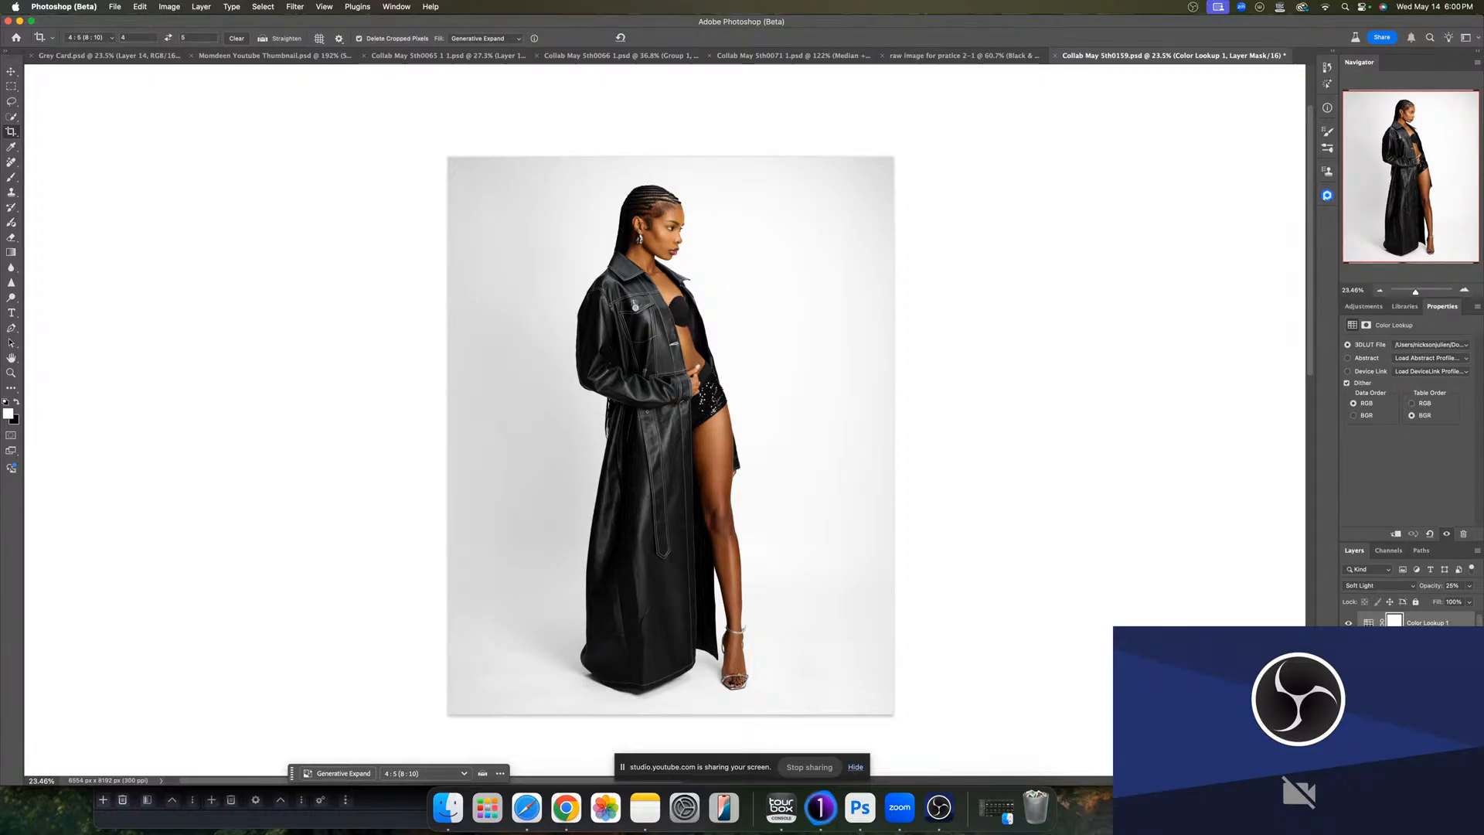
drag(1415, 291, 1420, 294)
drag(974, 332, 987, 502)
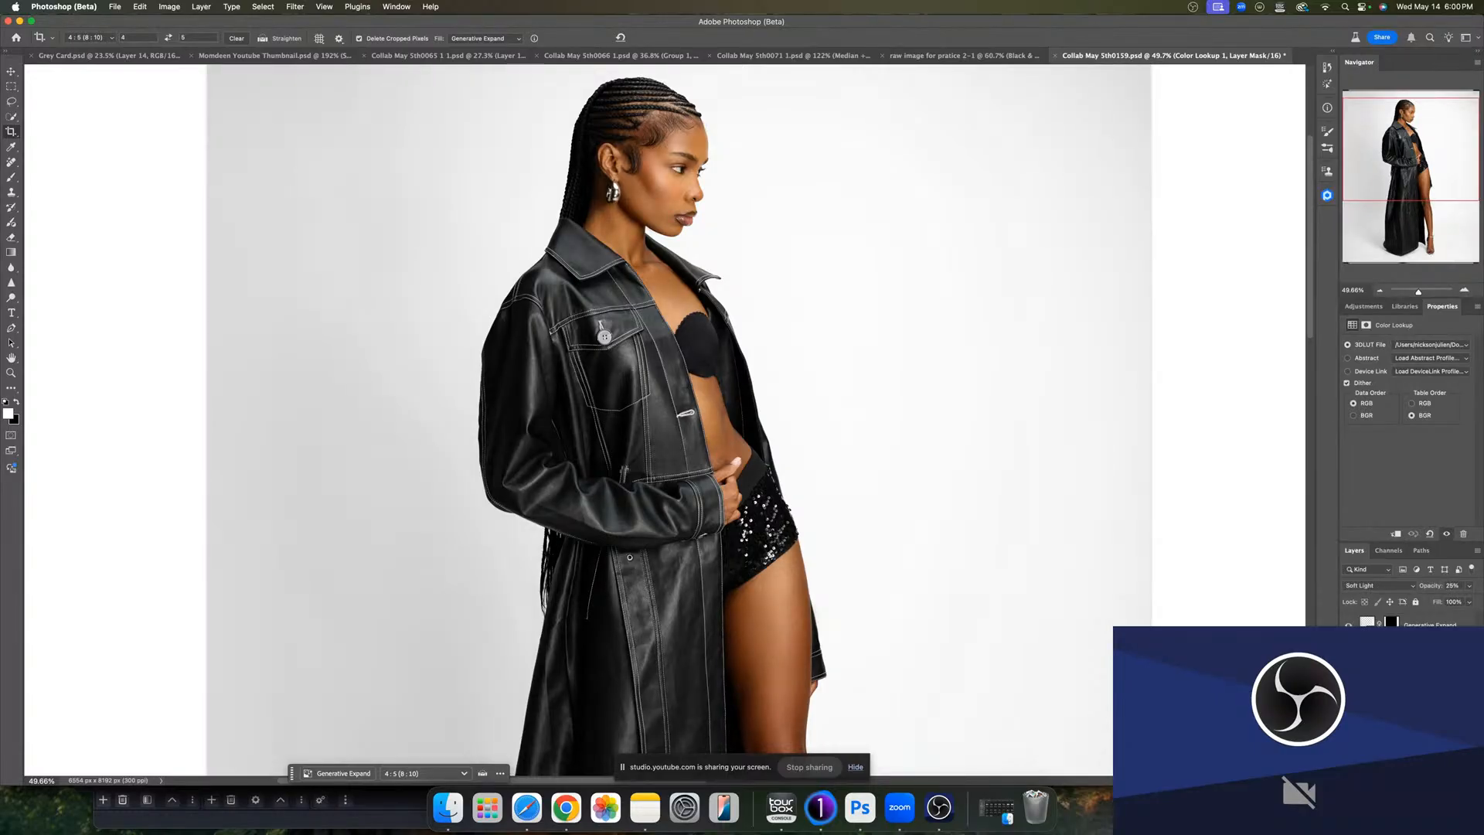
alt+click(1349, 761)
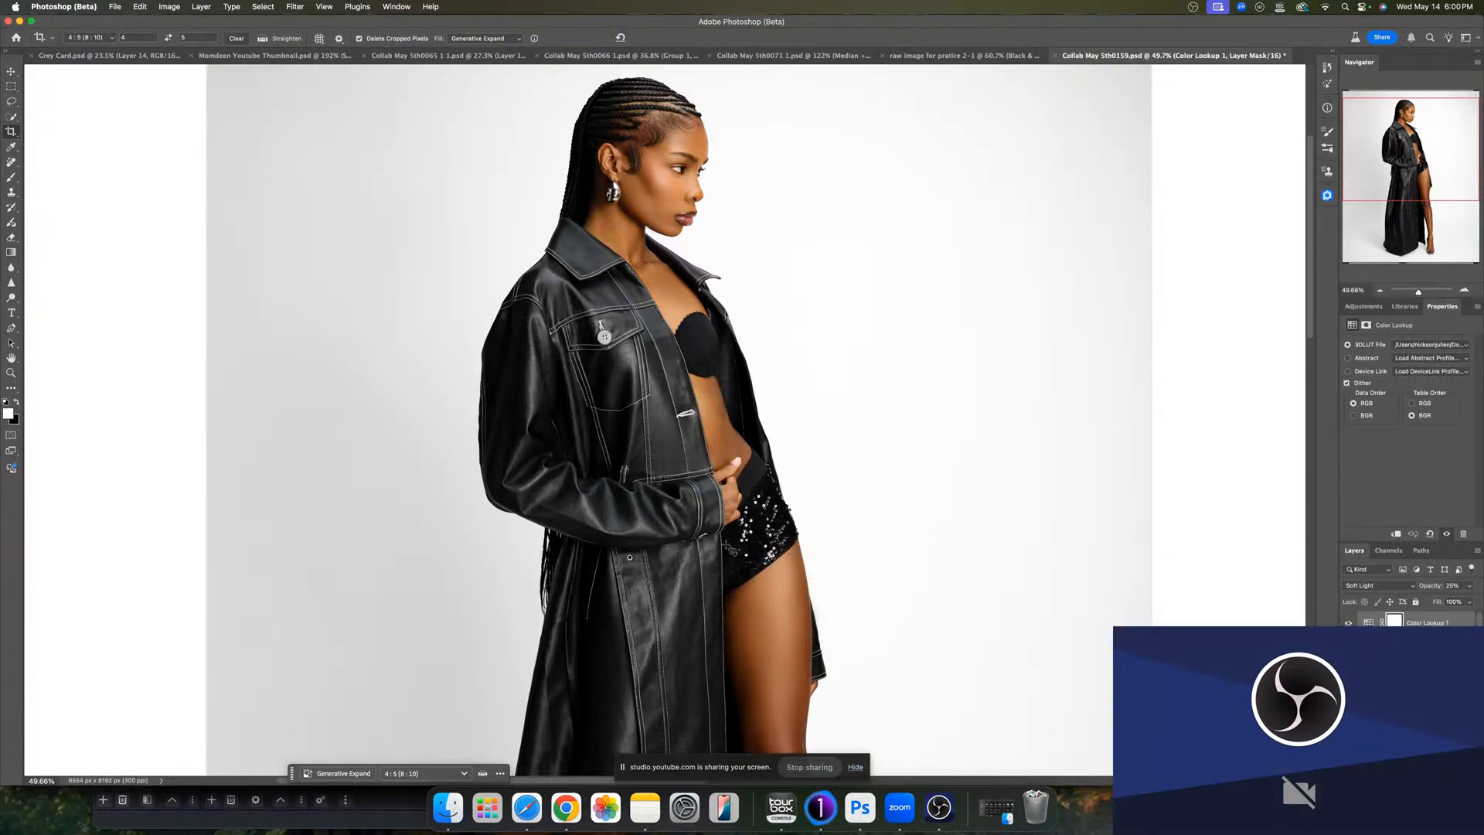
click(813, 767)
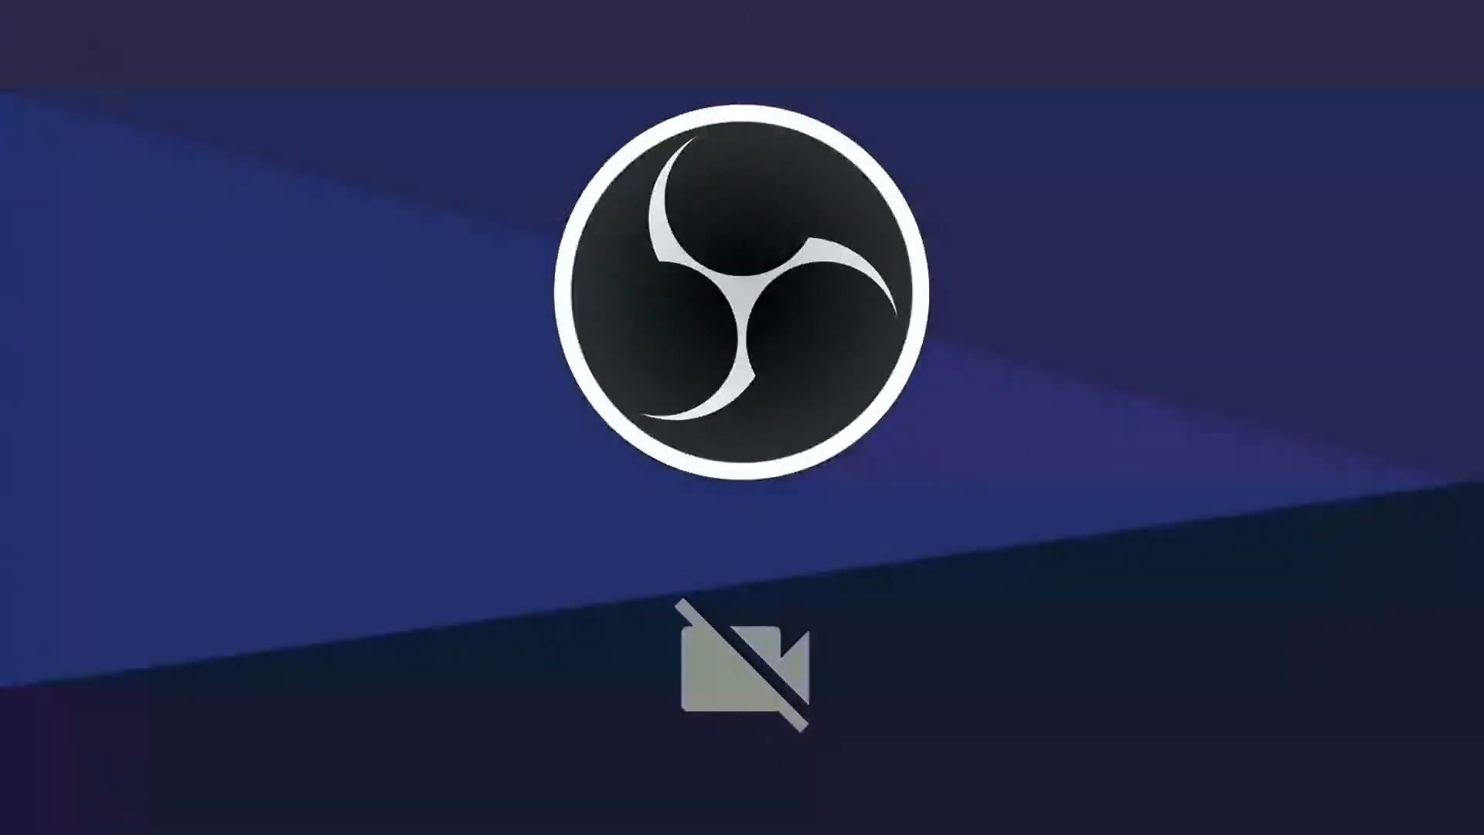